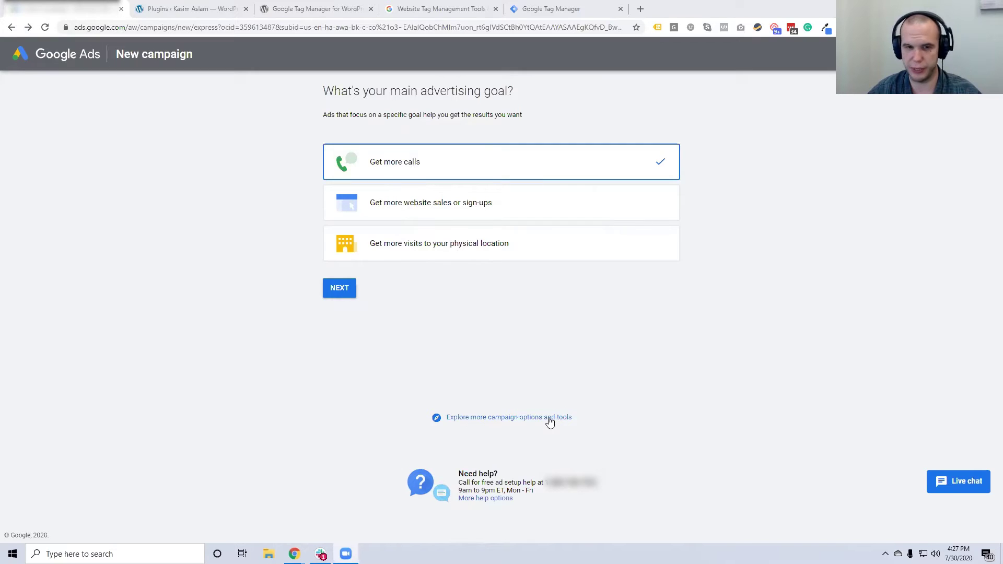
Switch to the full campaign options and pick 'Create a campaign without a goal's guidance'
left_click(549, 421)
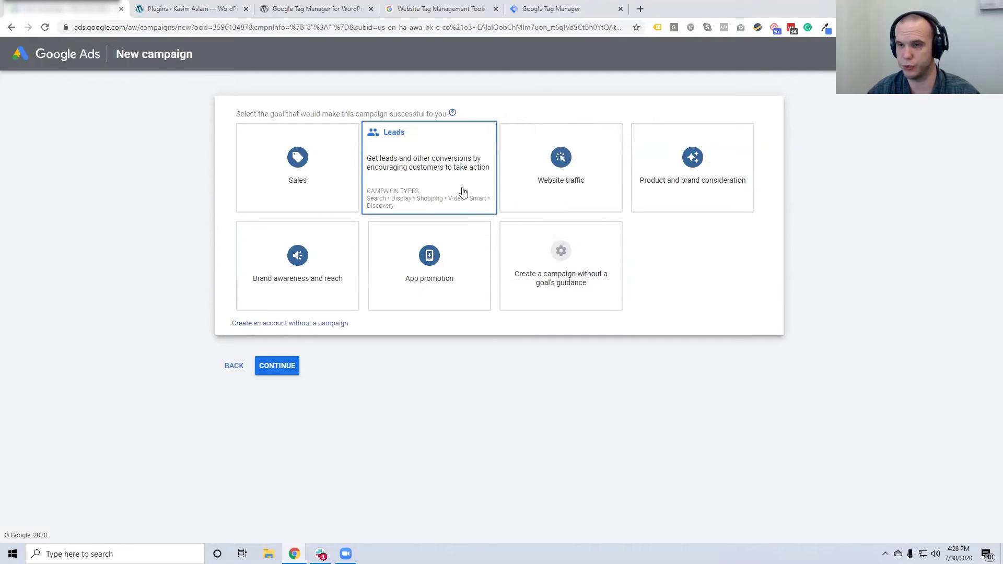
left_click(574, 289)
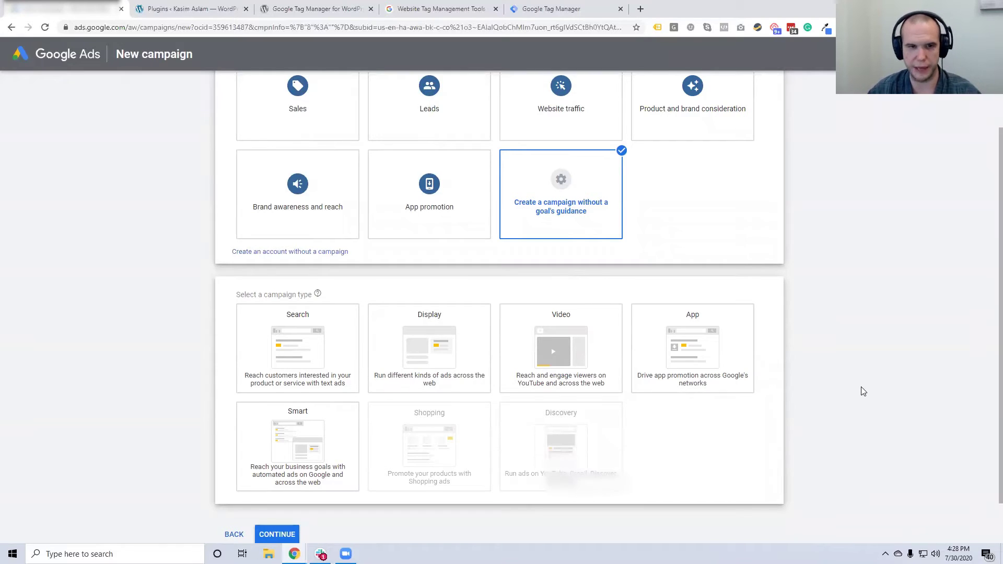
Choose Search as the campaign type
scroll(862, 392, "down", 1)
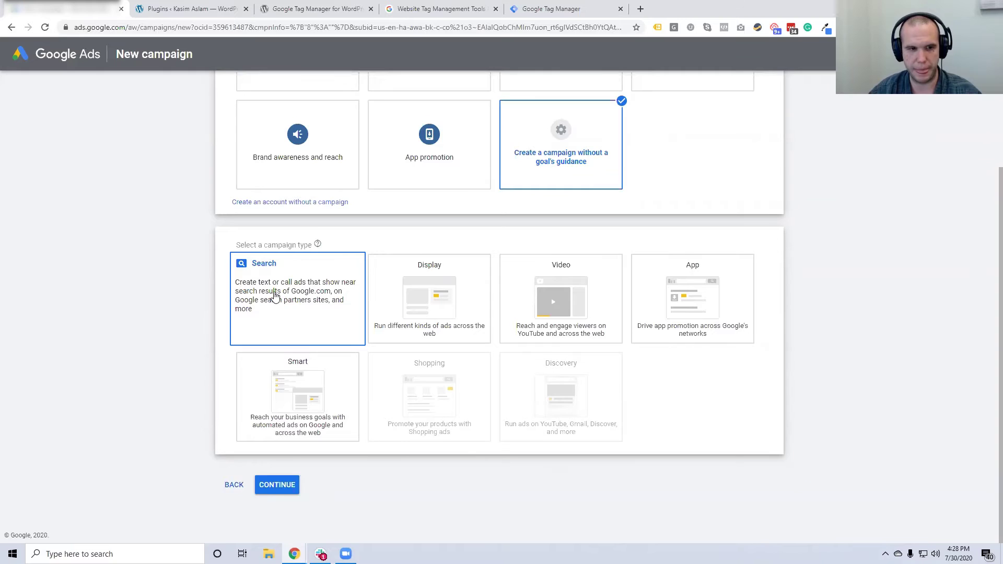
left_click(274, 295)
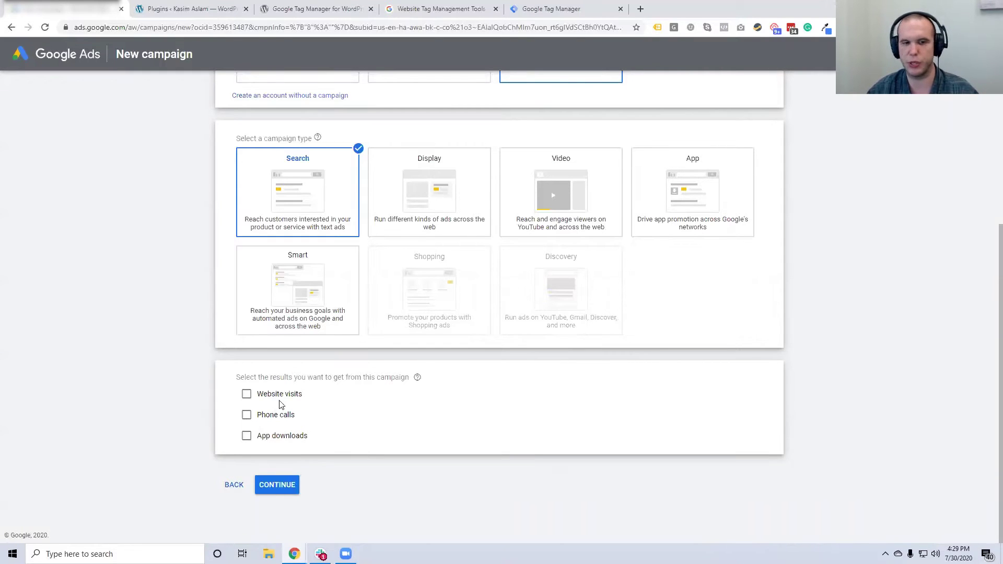
Continue to the campaign settings with no desired results checked
left_click(288, 485)
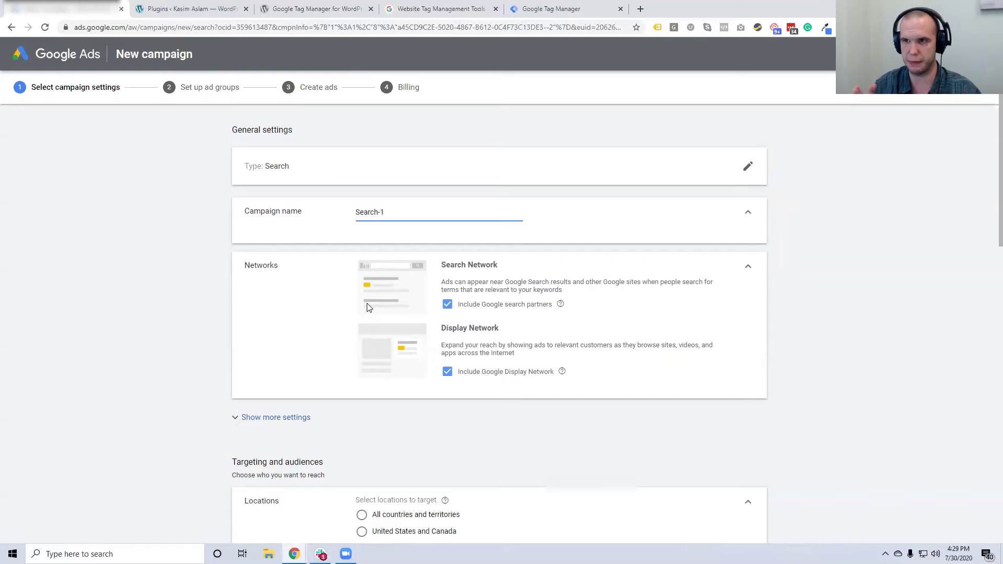
Select the default campaign name 'Search-1' in the Campaign name field
left_click_drag(391, 212, 347, 224)
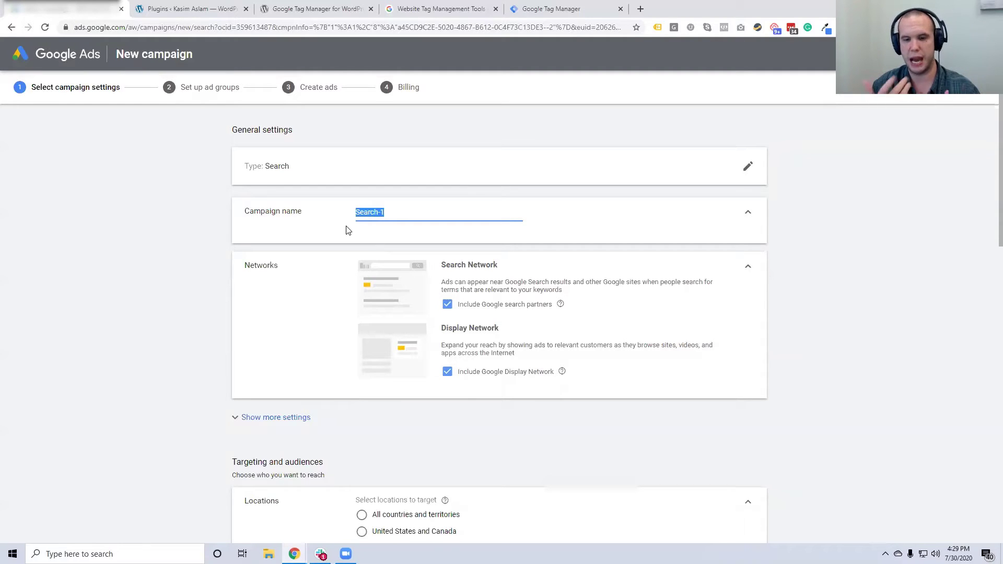
Replace the name with 'General Lead Generation', adding a hyphen to make 'General - Lead Generation'
type("G")
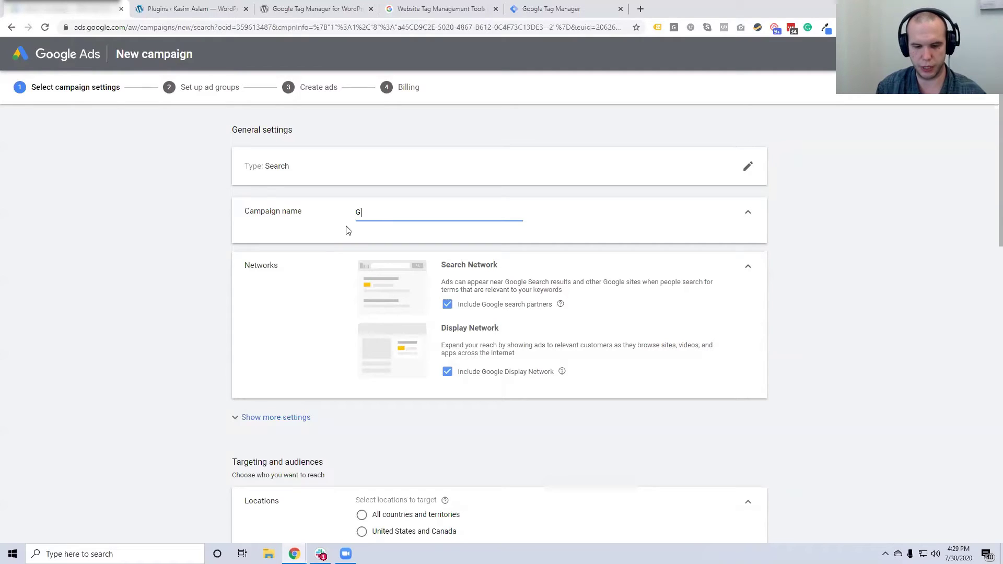
type("eneral Lead Generation")
left_click(384, 217)
type("-")
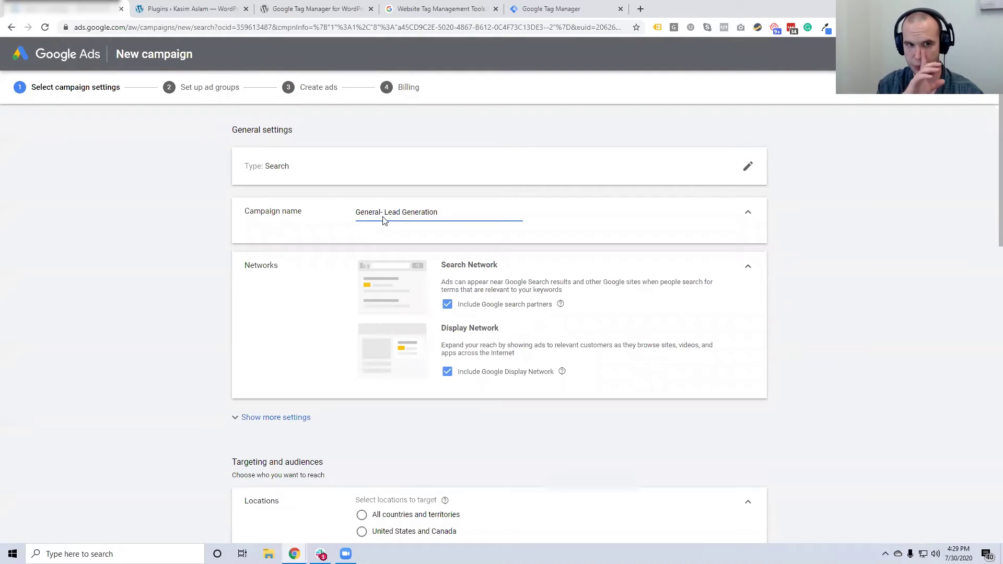
key("BackSpace")
type("|")
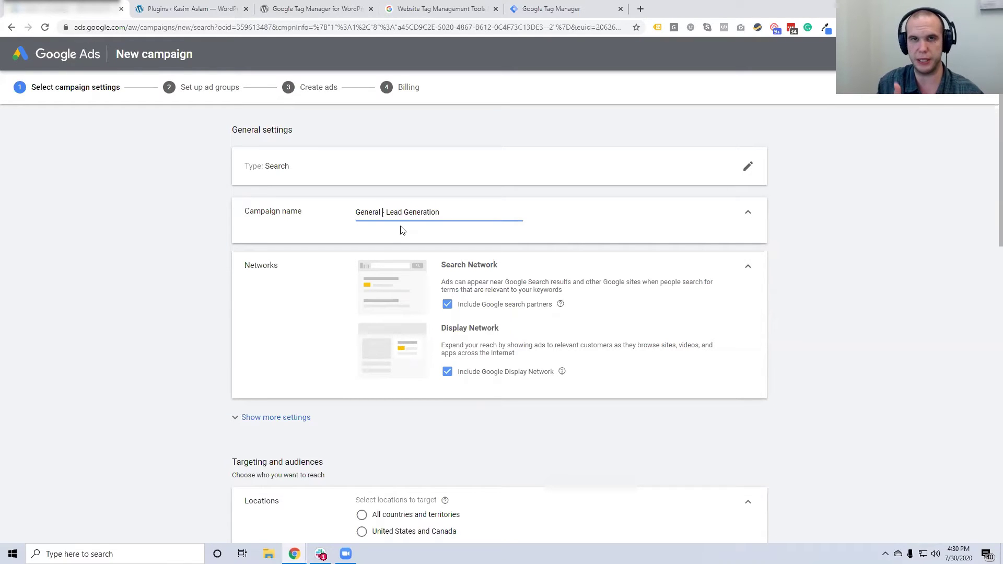
key("BackSpace")
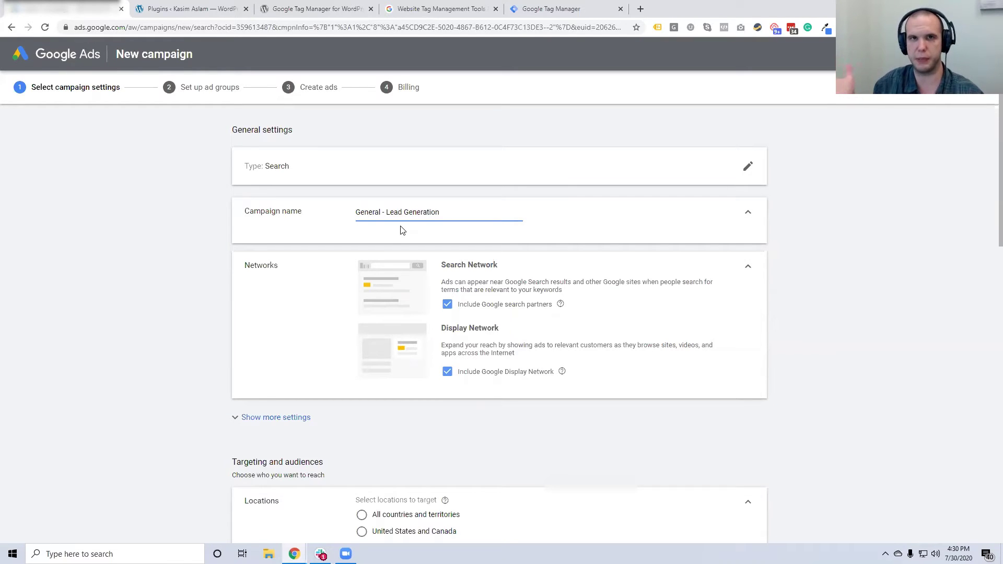
type("-")
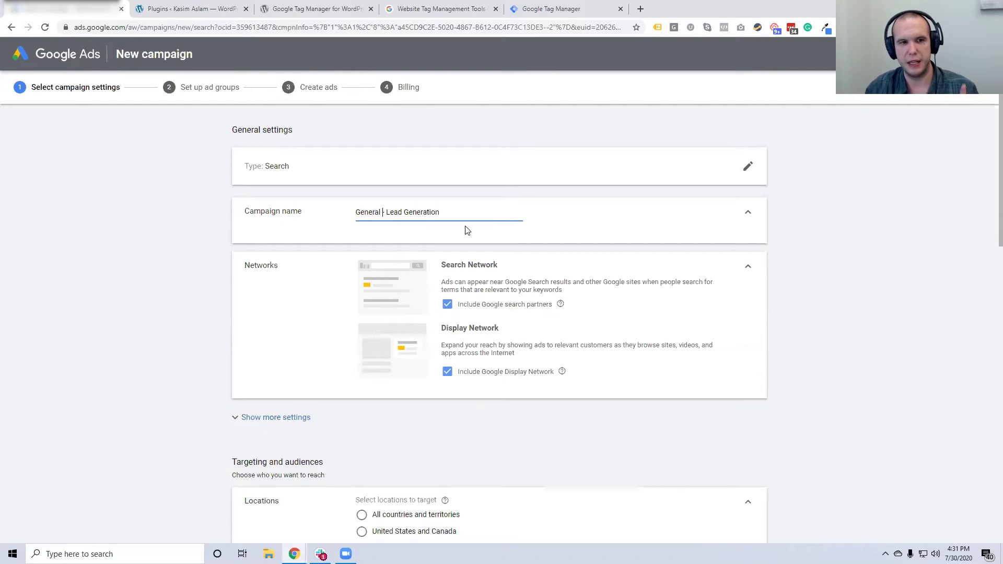
scroll(492, 282, "down", 1)
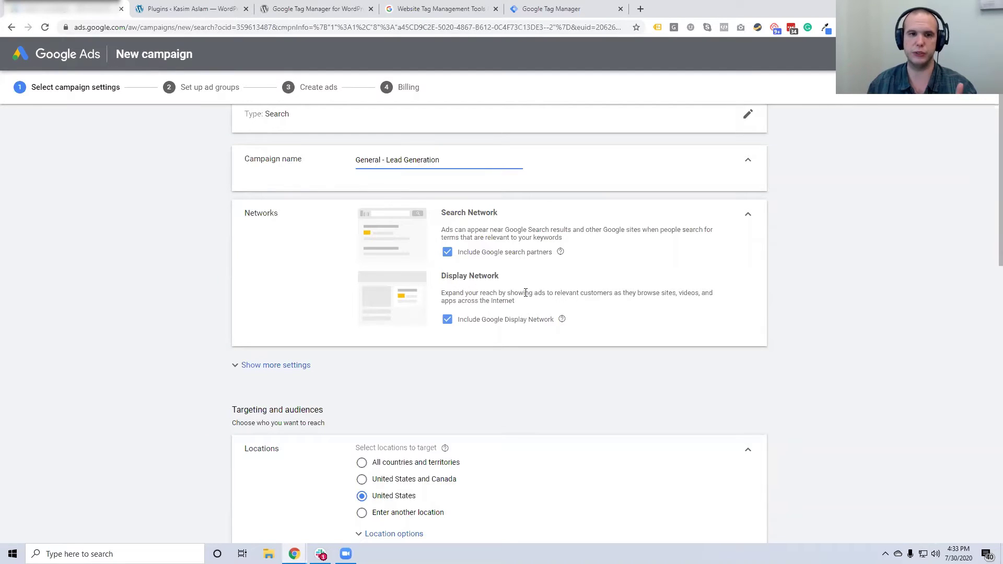
Untick the Display Network, keeping Search with Google search partners only
left_click(447, 319)
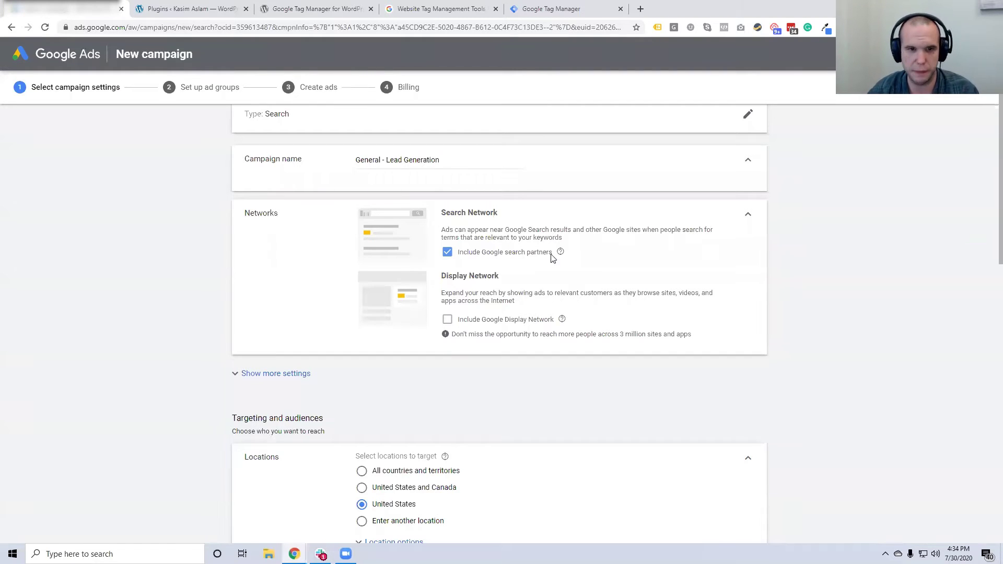
scroll(604, 273, "down", 3)
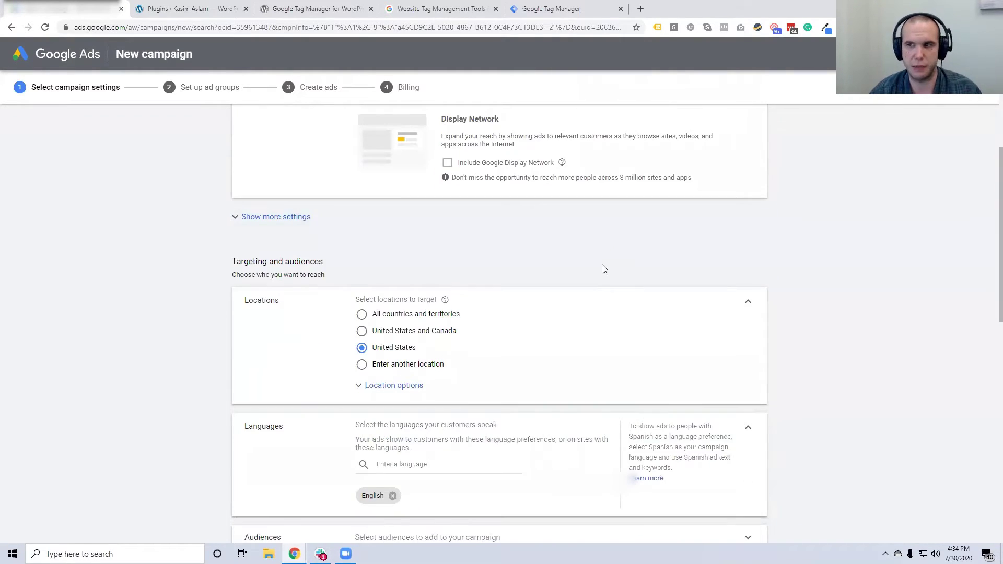
scroll(605, 269, "up", 1)
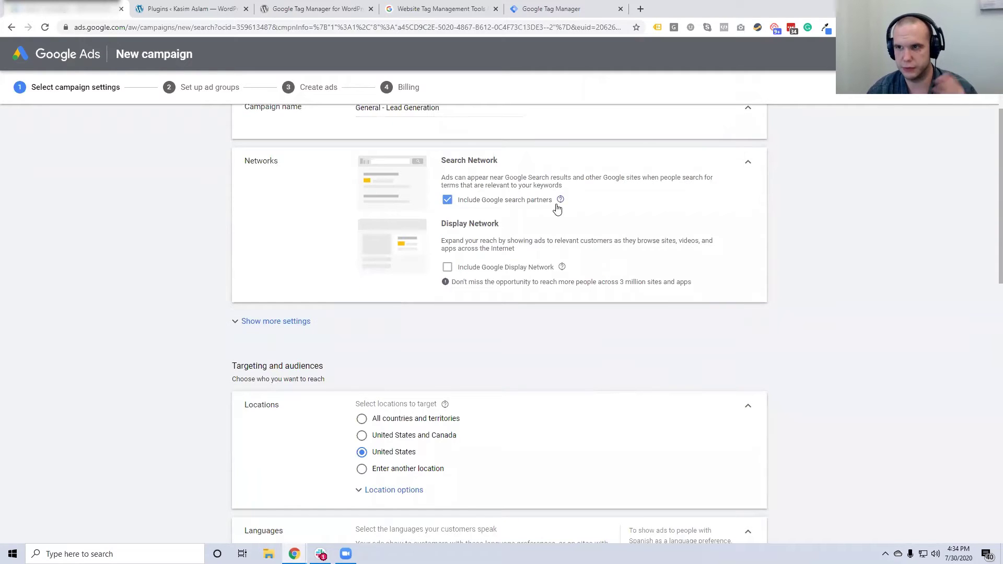
mouse_move(559, 202)
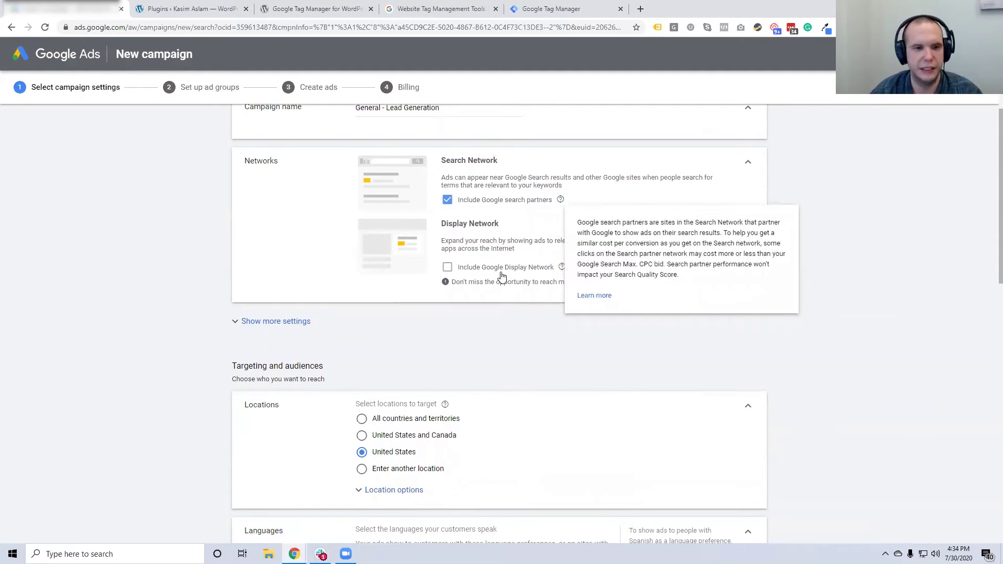
scroll(517, 275, "down", 2)
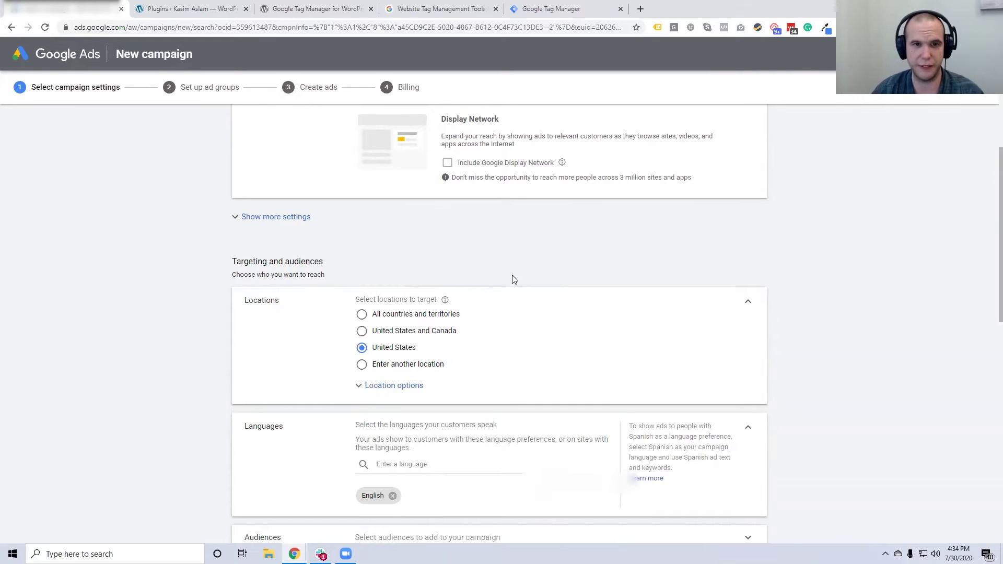
scroll(510, 277, "up", 3)
scroll(518, 259, "down", 2)
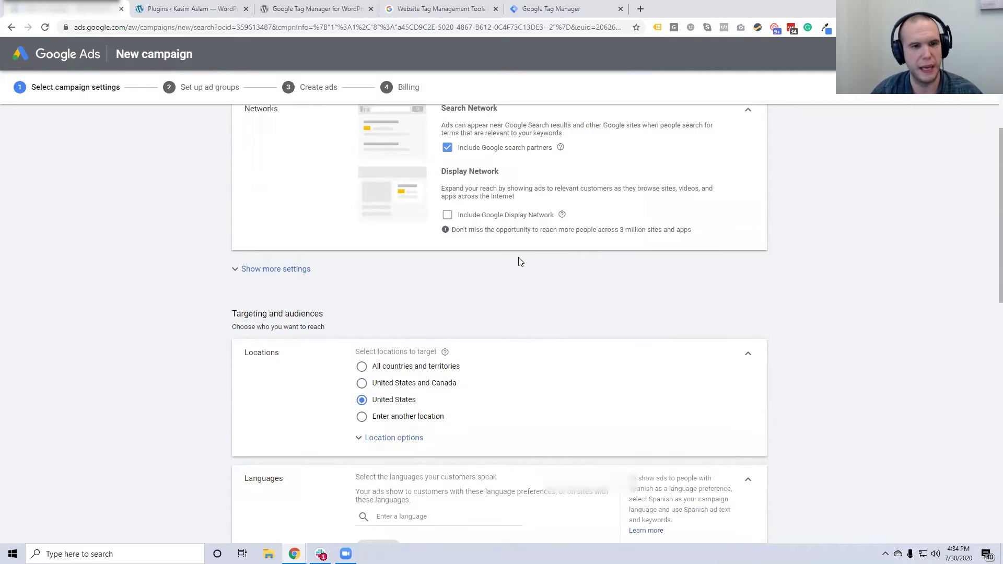
scroll(520, 261, "down", 2)
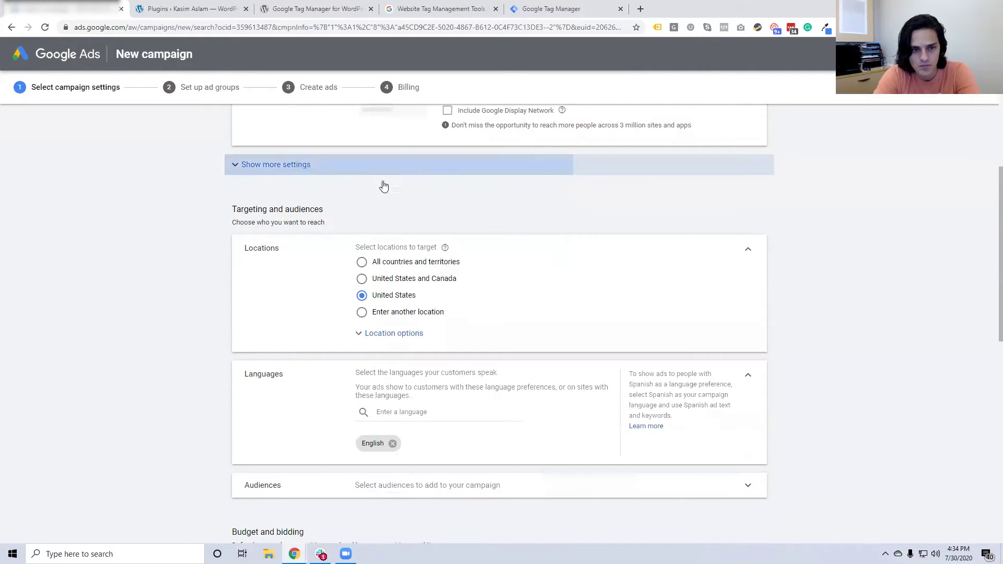
scroll(507, 172, "up", 1)
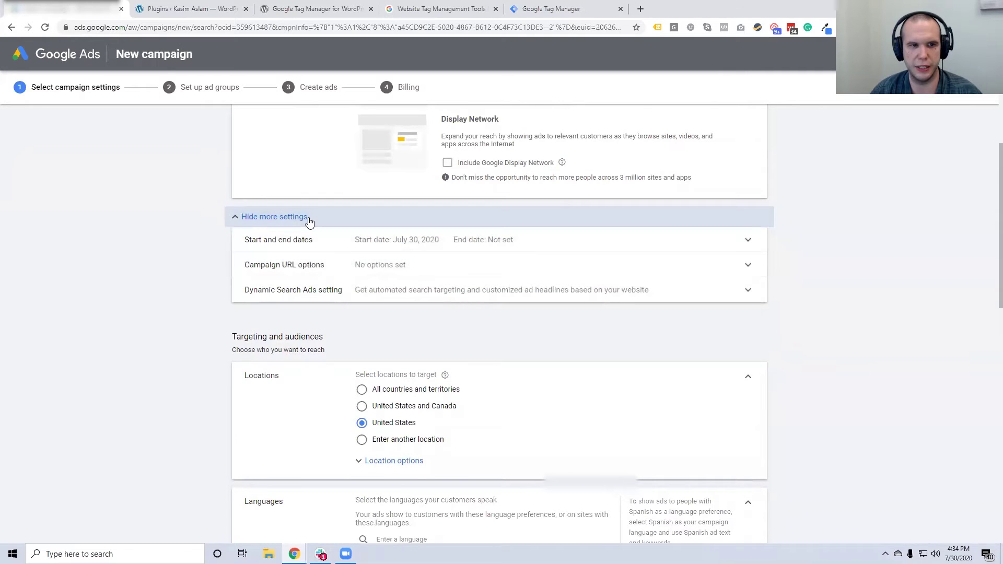
Expand and inspect the extra settings and URL options, then leave them collapsed
left_click(309, 222)
scroll(366, 298, "up", 2)
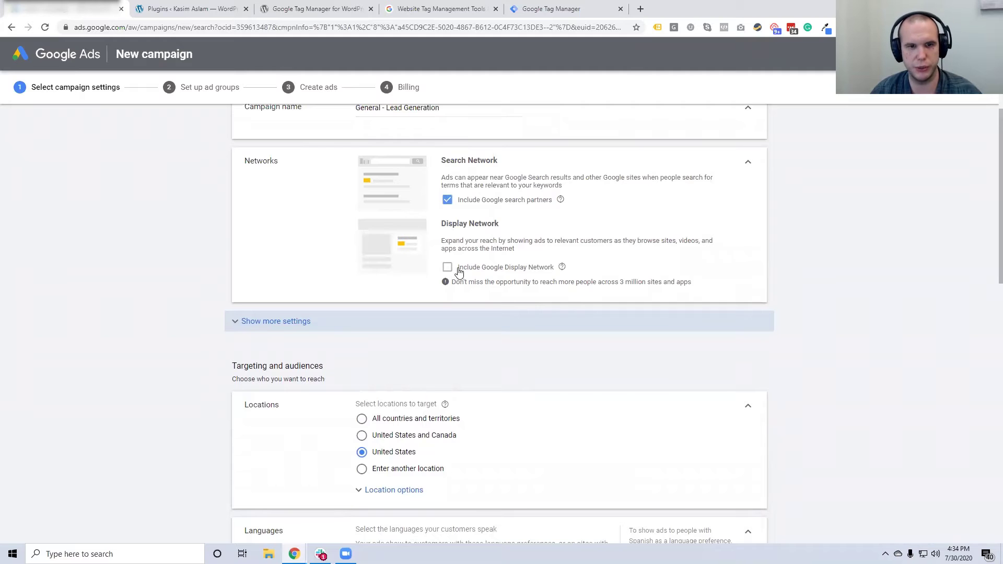
scroll(457, 272, "down", 1)
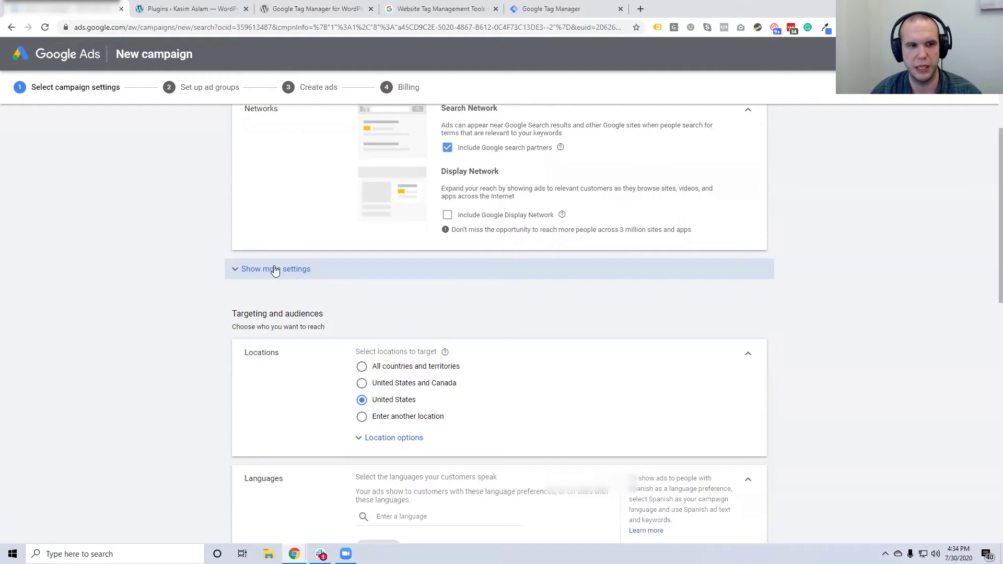
left_click(274, 268)
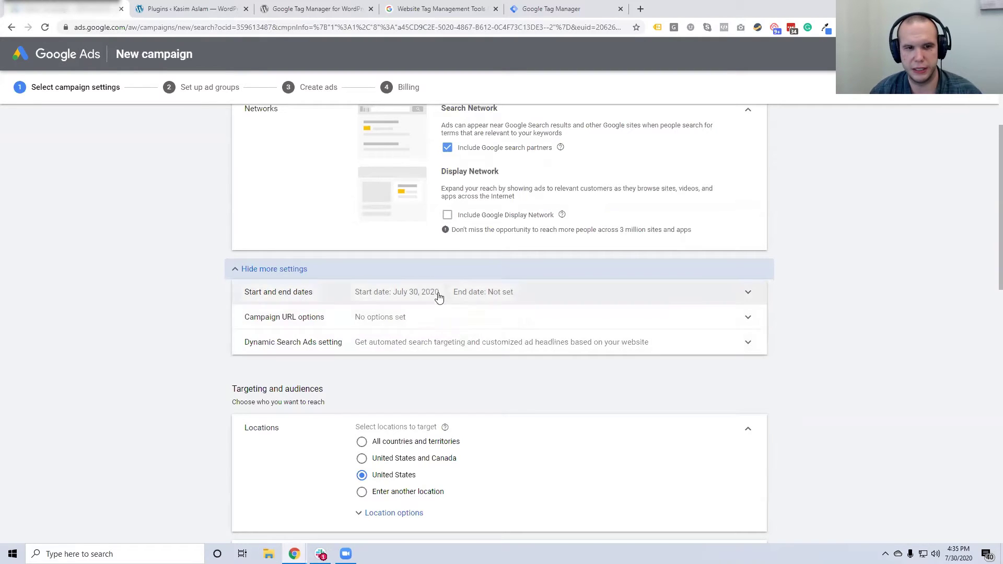
left_click(387, 321)
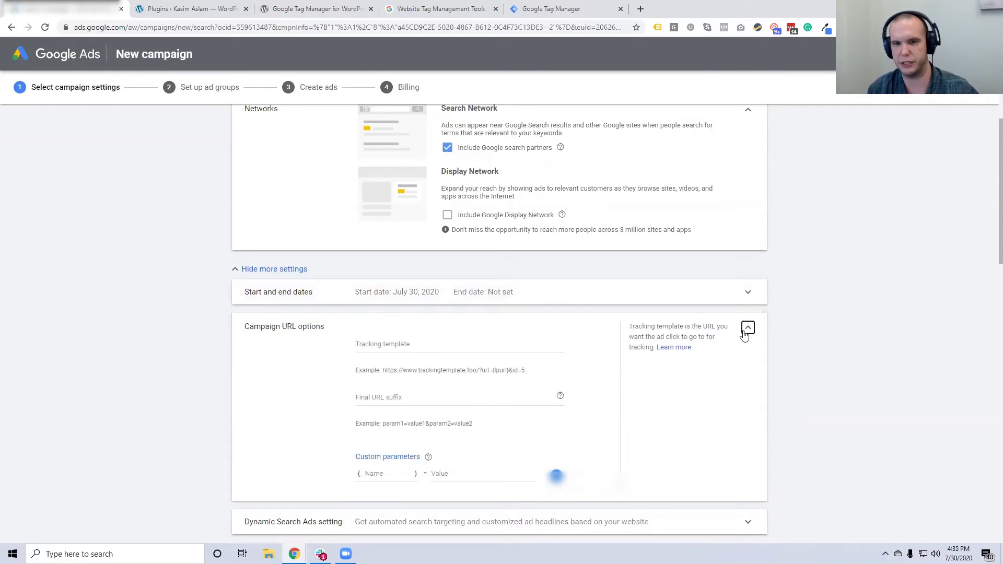
left_click(747, 330)
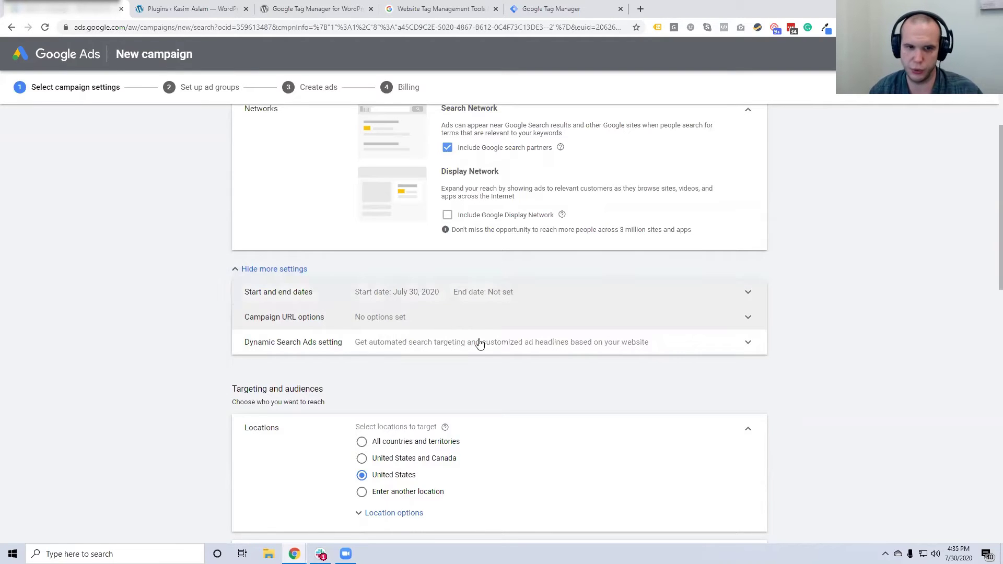
left_click(291, 271)
scroll(812, 335, "down", 2)
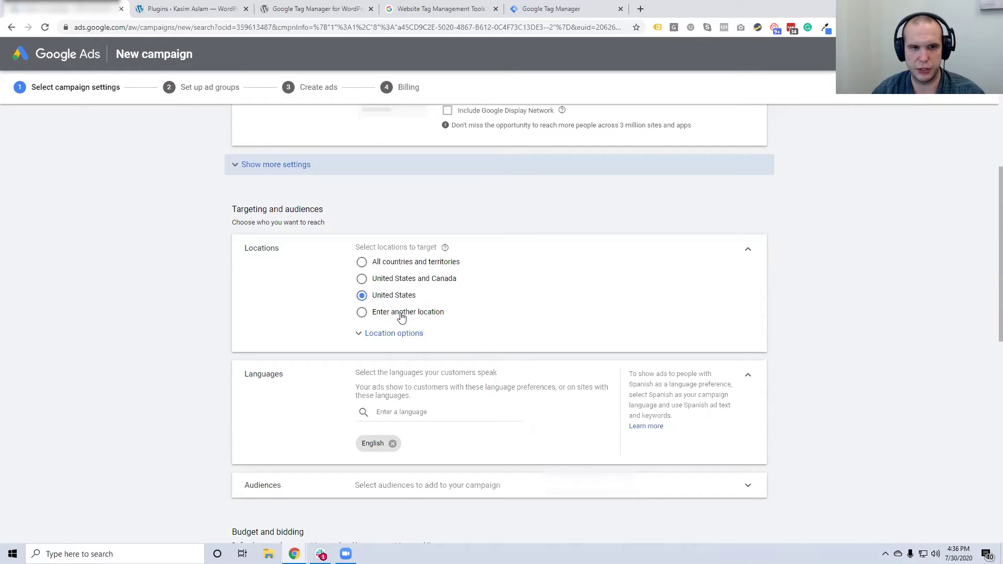
Target postal code 85260, Arizona, United States as the campaign location
left_click(405, 314)
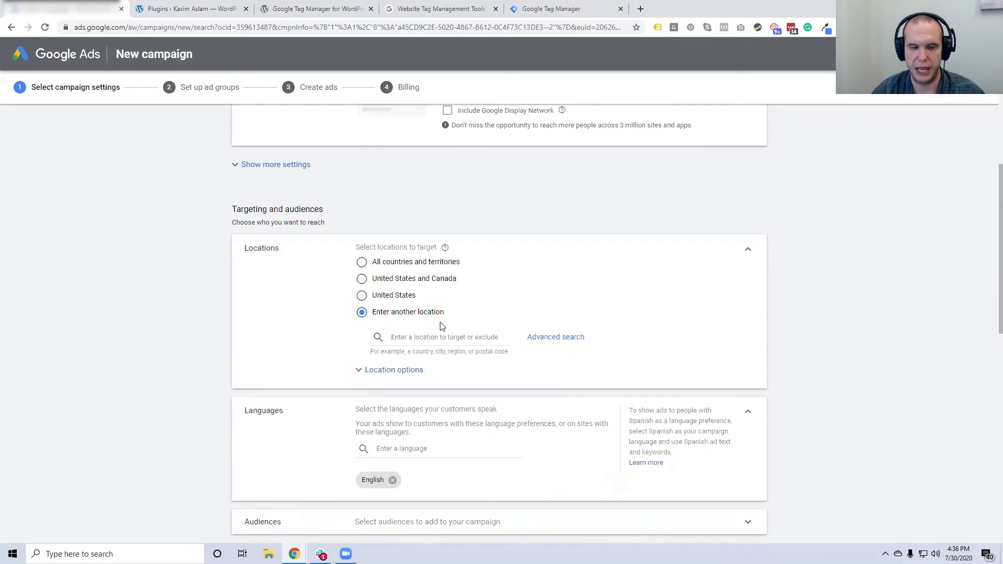
scroll(441, 313, "down", 1)
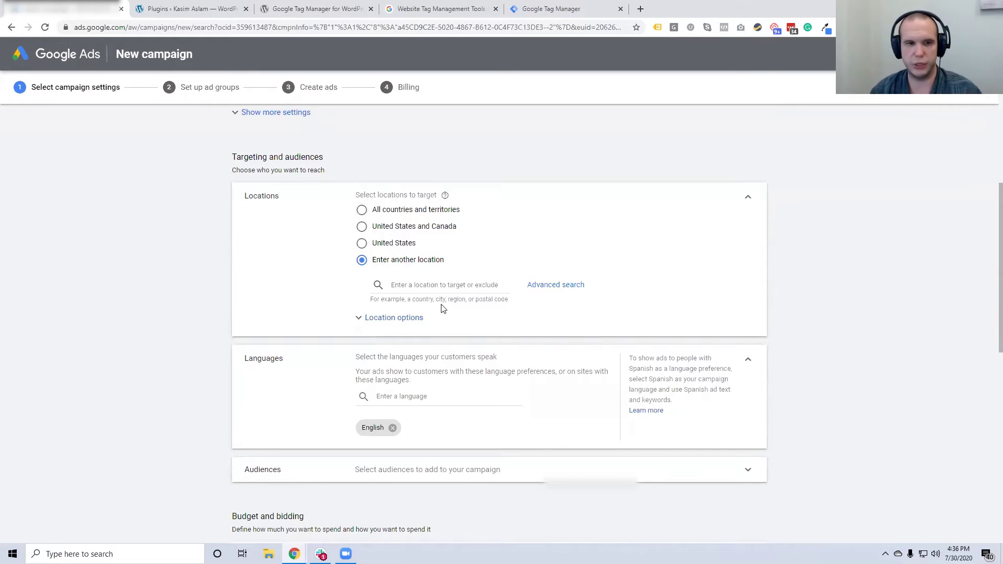
left_click(422, 287)
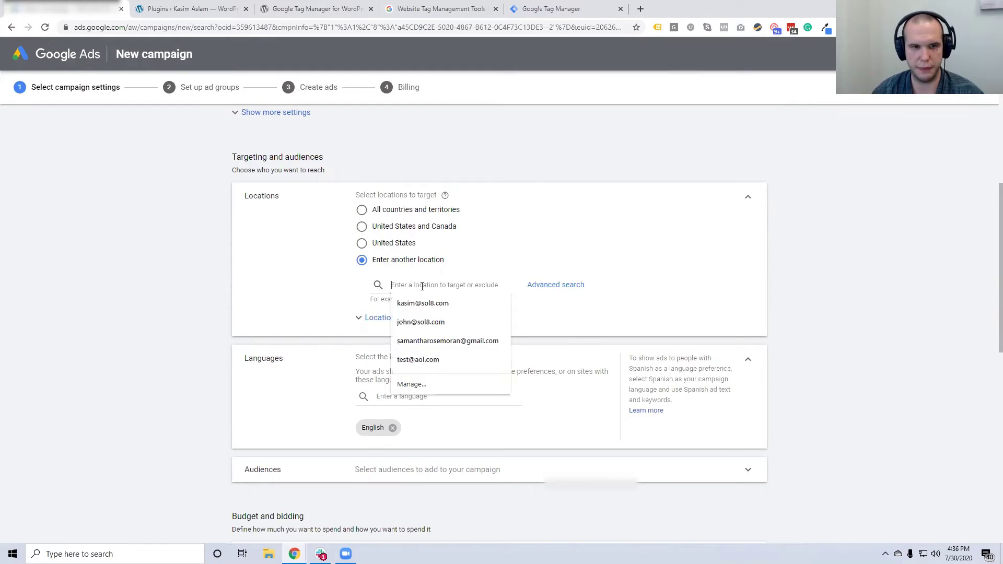
type("85260")
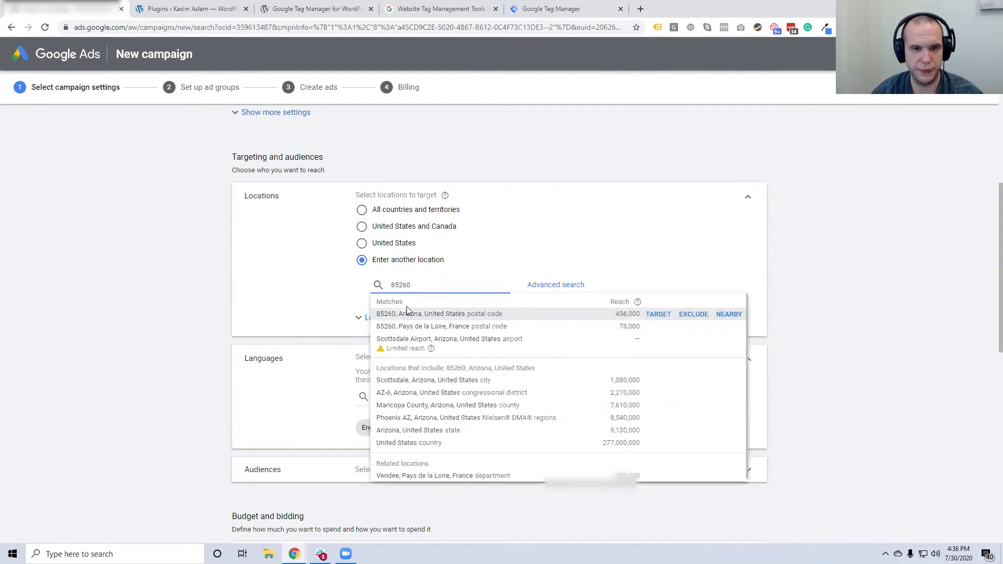
left_click(660, 316)
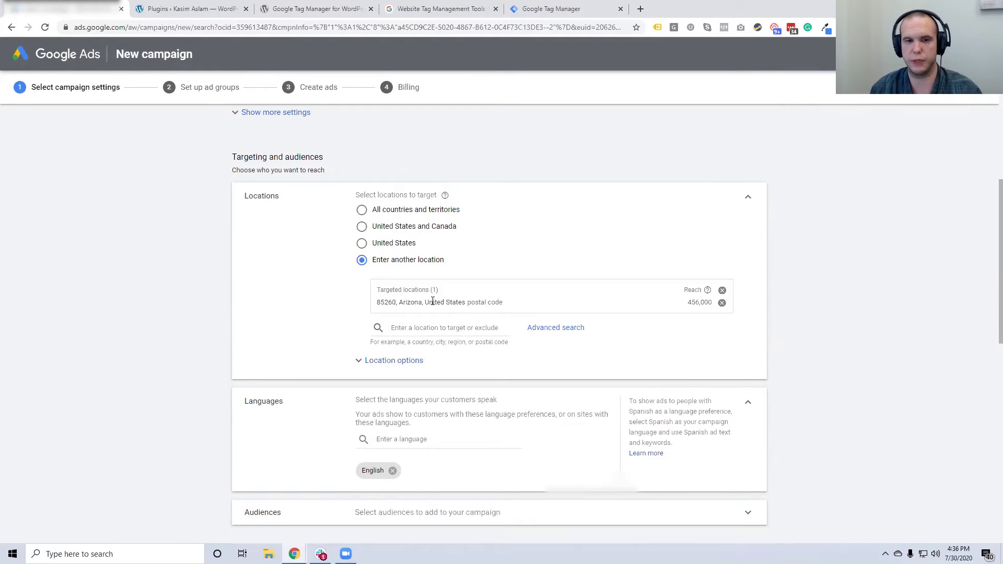
left_click(550, 333)
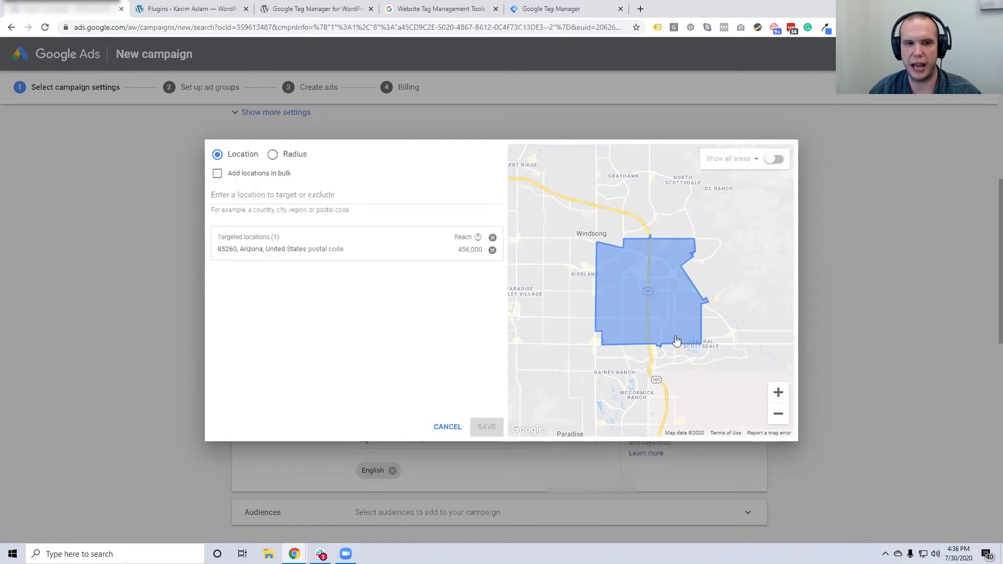
Zoom the map out to Phoenix and Scottsdale and switch to radius targeting
left_click(778, 416)
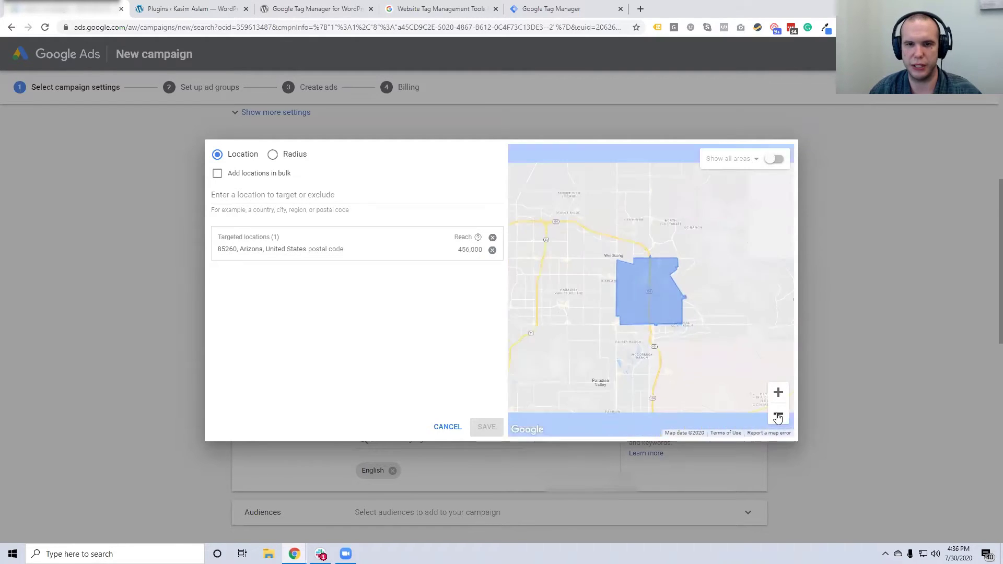
left_click(778, 416)
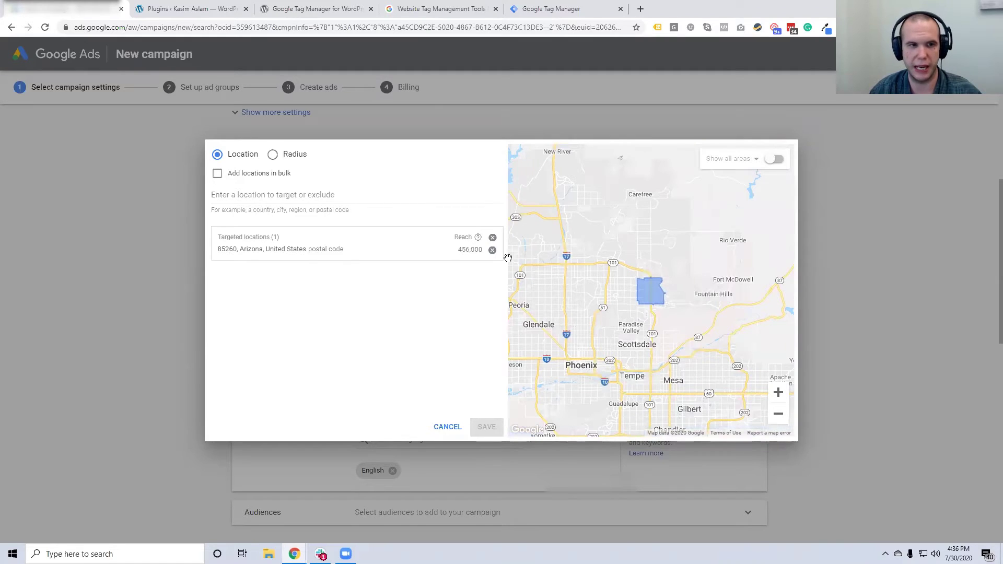
left_click(288, 156)
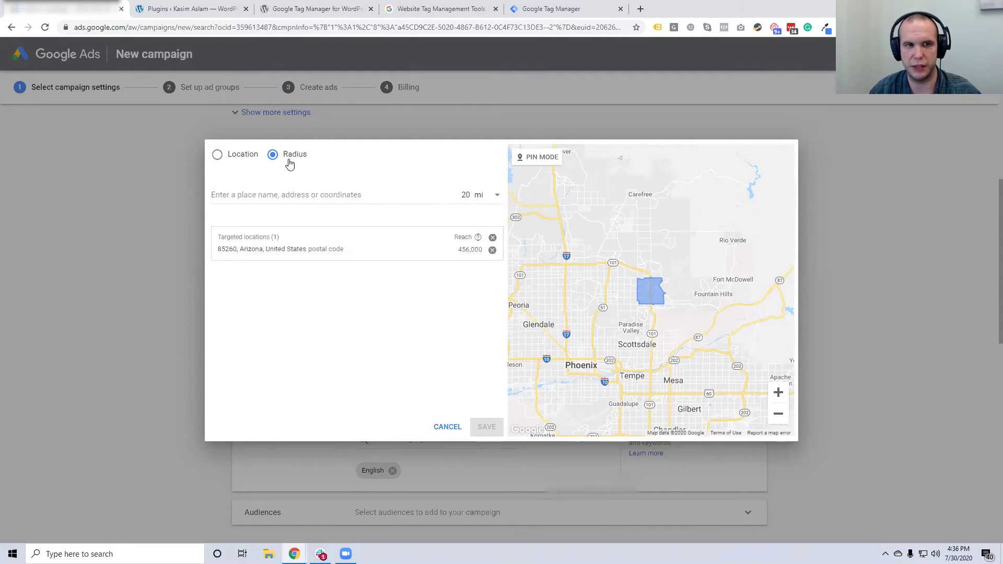
Turn on pin mode and remove the 85260 postal code target
left_click(539, 158)
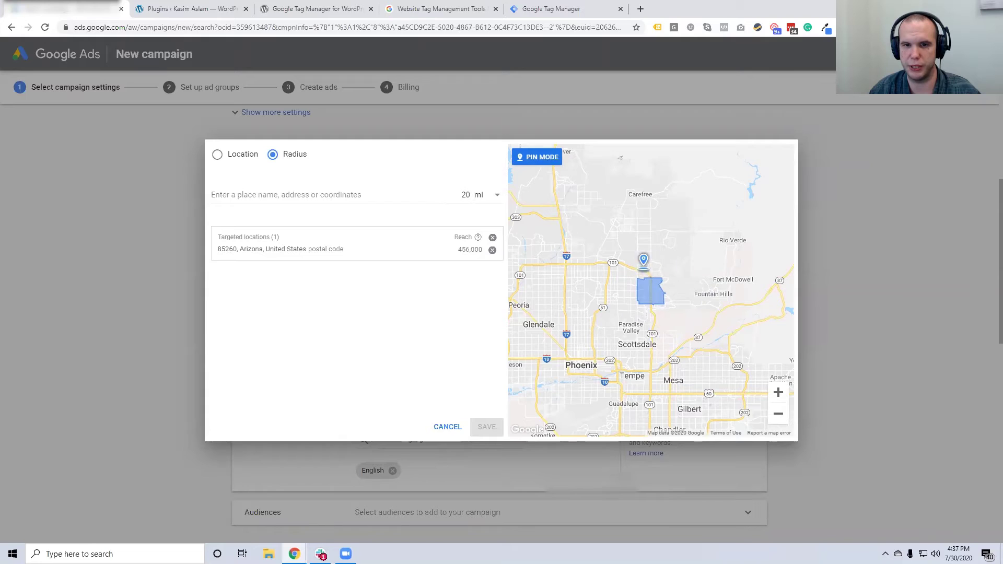
left_click(493, 251)
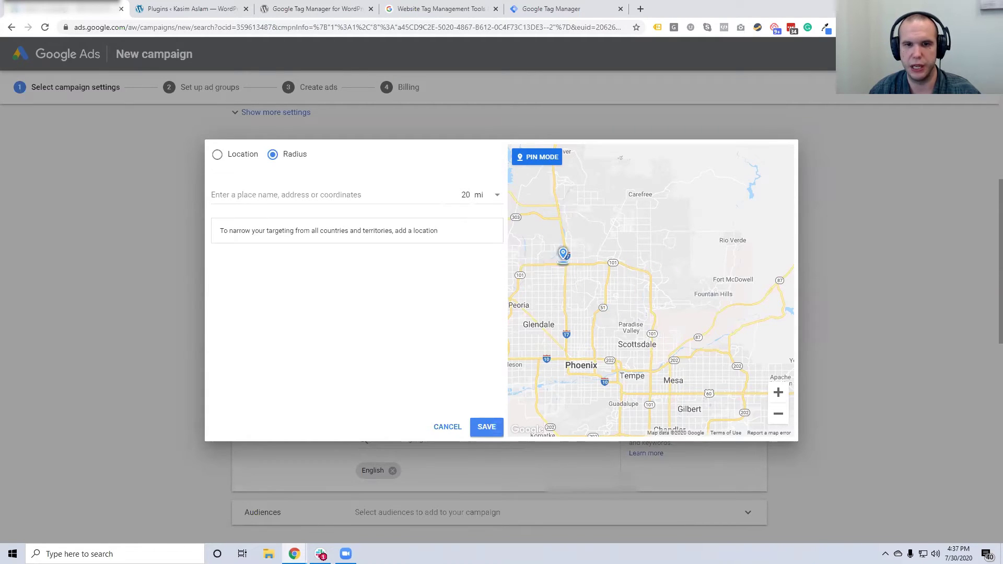
scroll(650, 289, "down", 2)
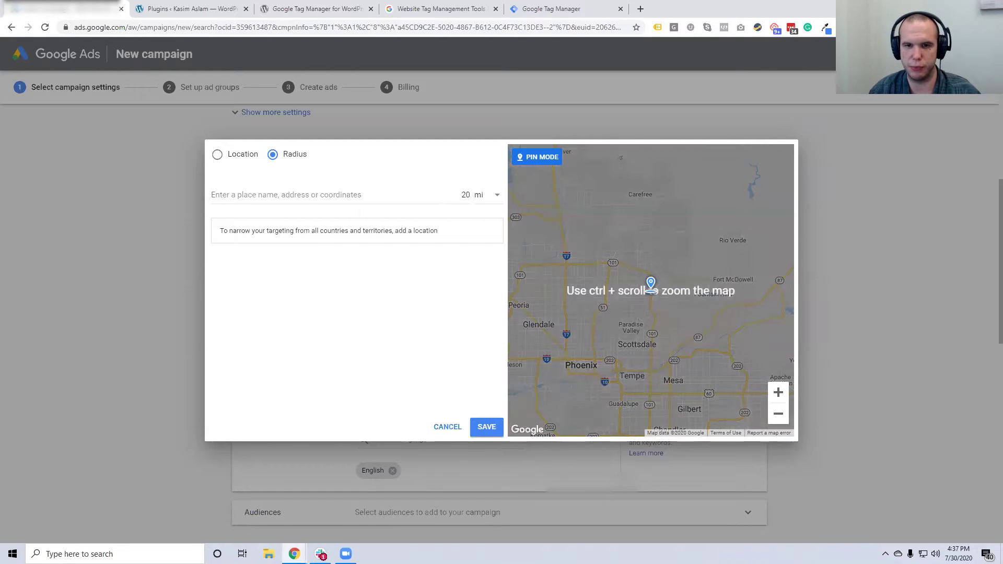
left_click(652, 294)
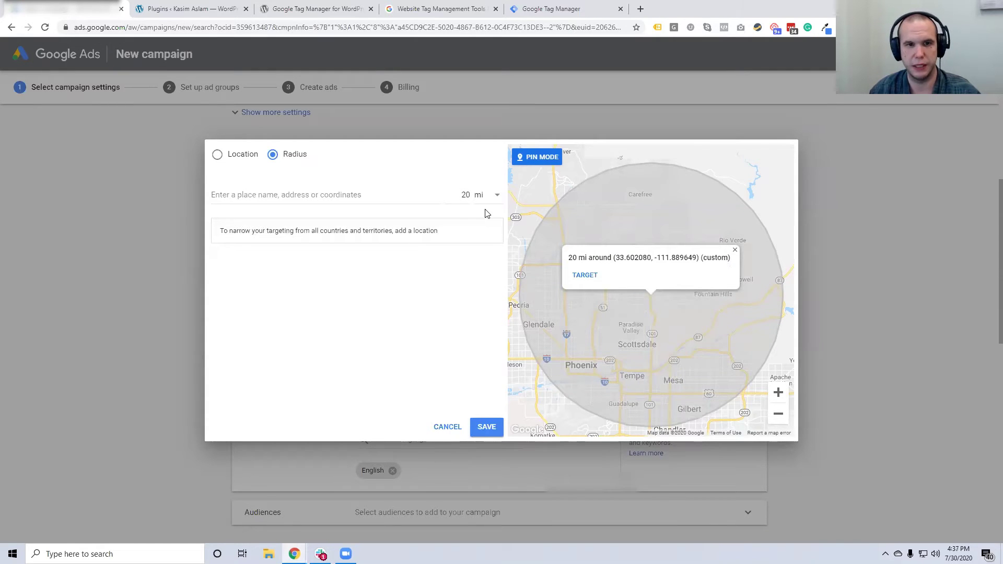
Target a 10 mi radius around a pin north of Scottsdale (33.635244, -111.884156)
left_click(468, 196)
double_click(468, 196)
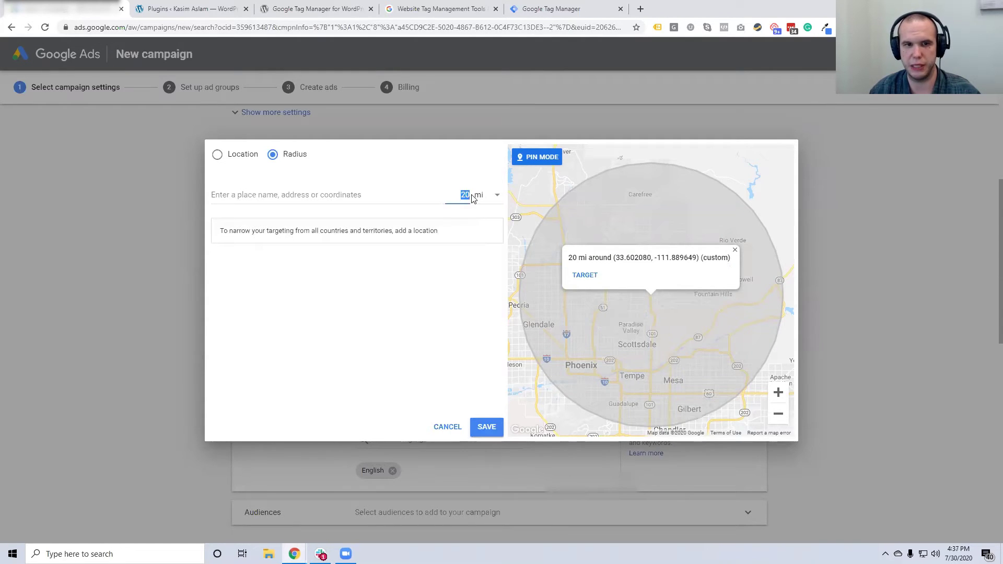
type("10")
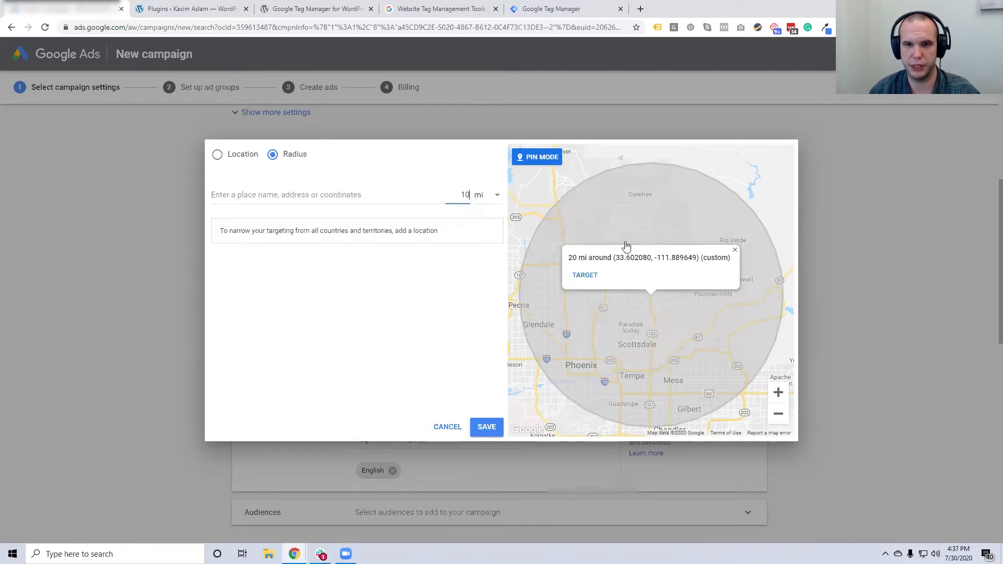
left_click(735, 251)
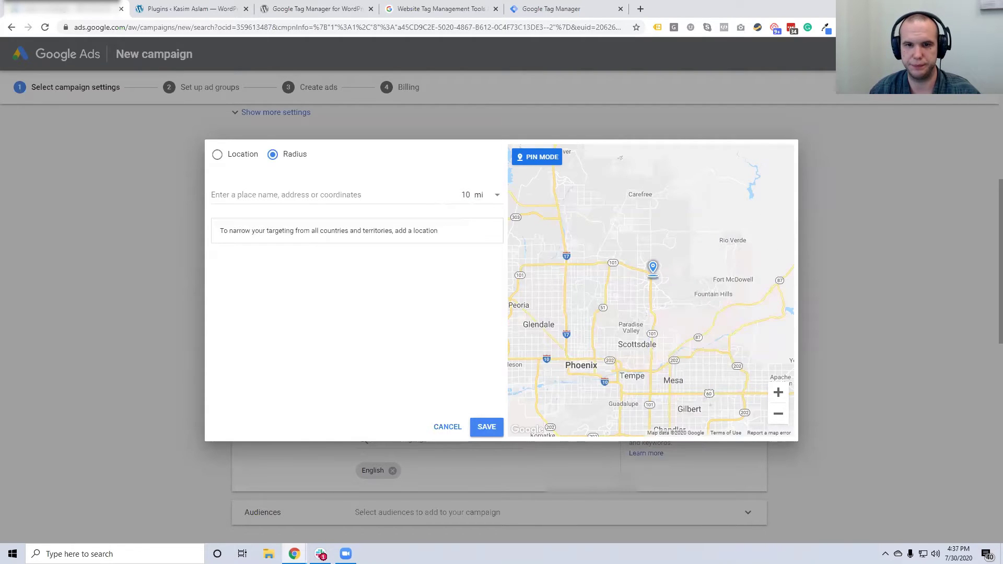
left_click(653, 278)
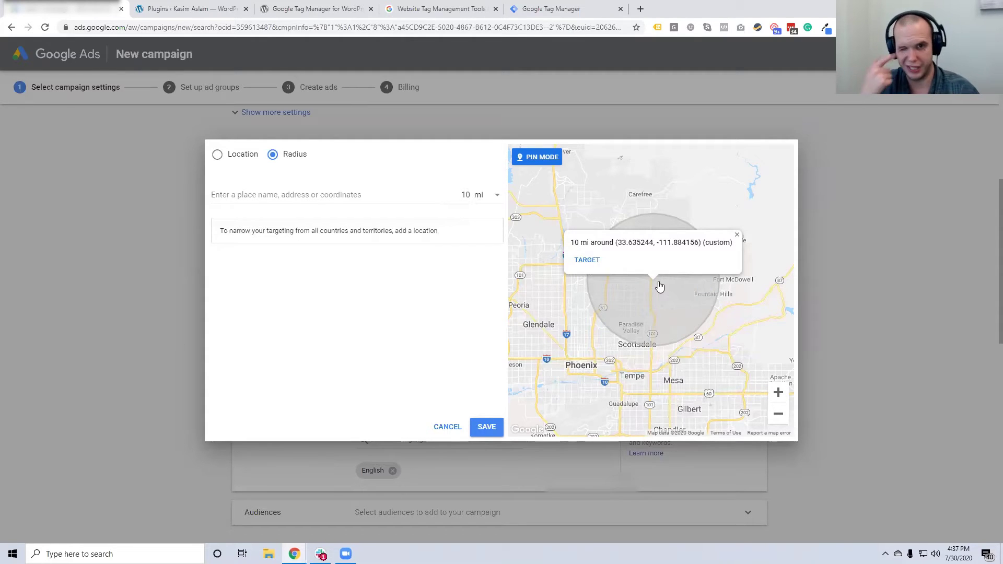
left_click(588, 261)
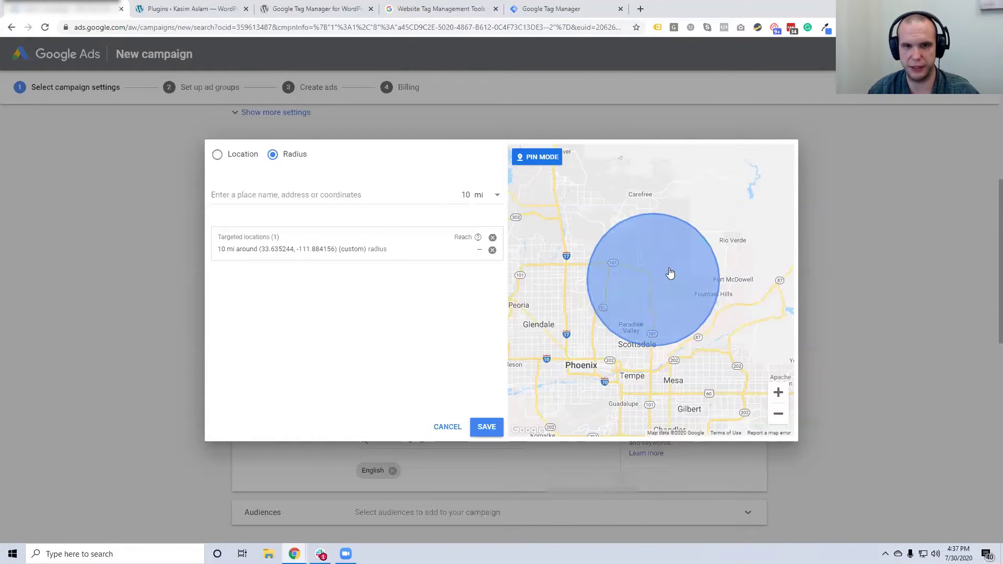
left_click(777, 398)
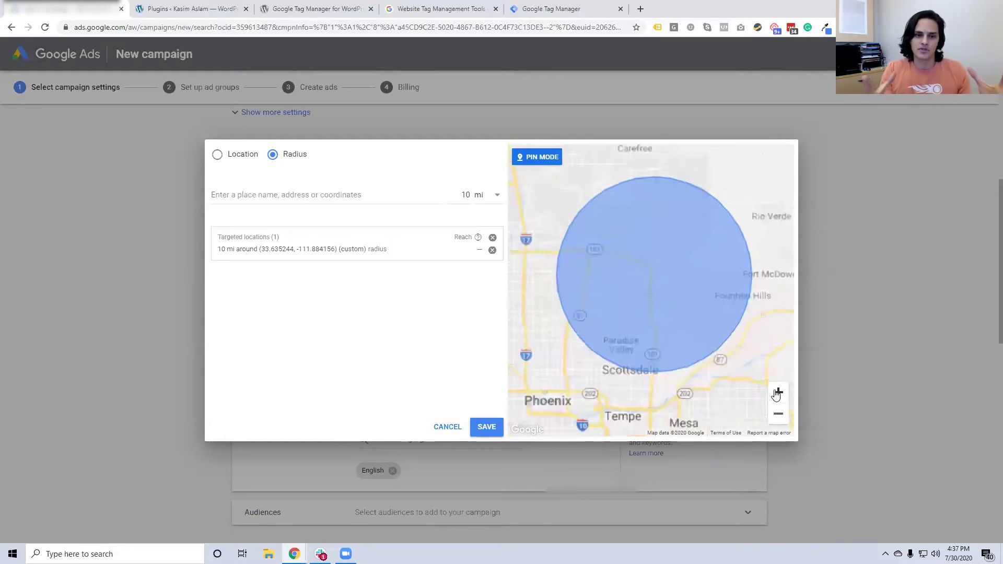
Check the 10 mi radius circle on the map, dismiss the stray Phoenix pin, and save the radius
left_click_drag(732, 351, 727, 363)
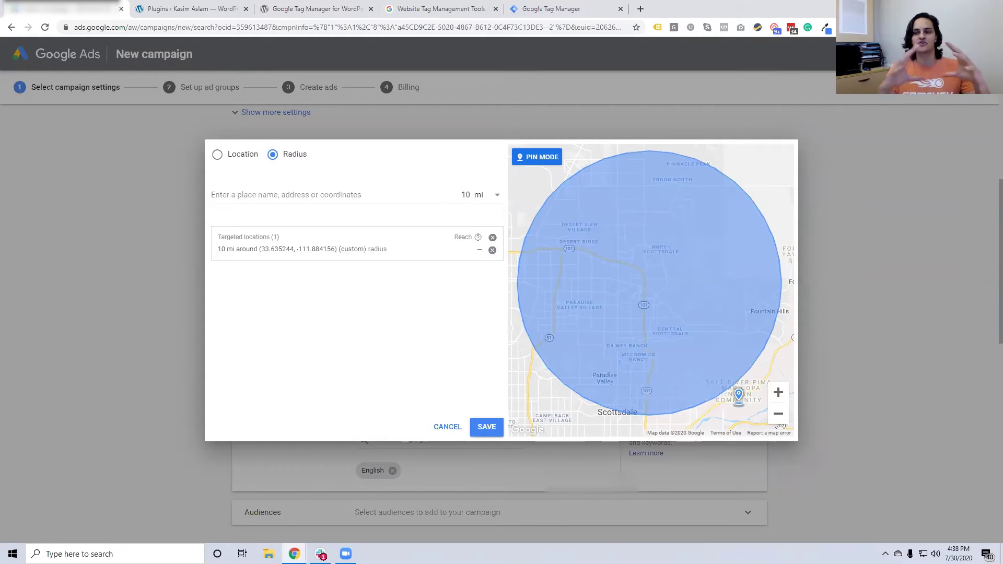
left_click(779, 413)
left_click_drag(708, 368, 706, 324)
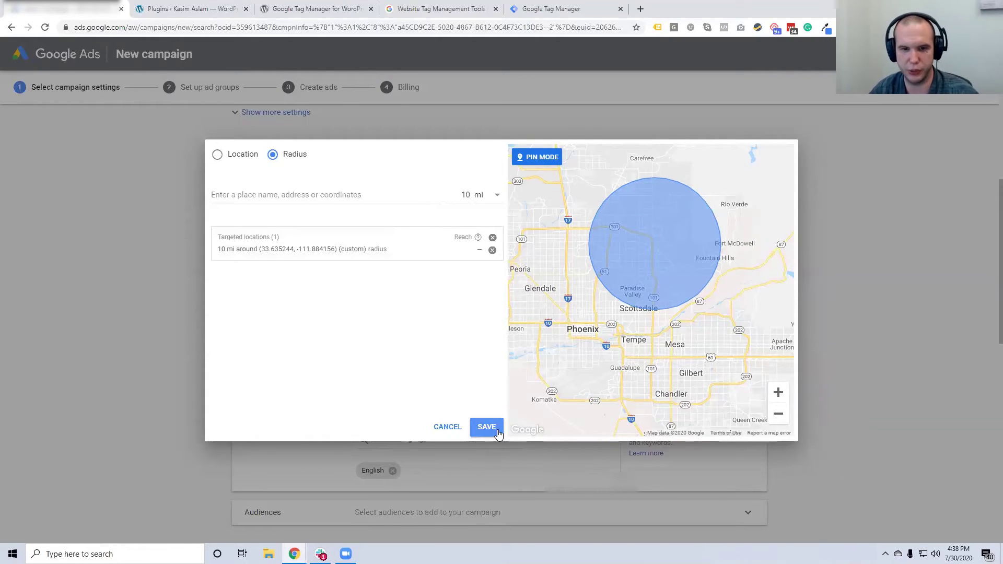
left_click(595, 307)
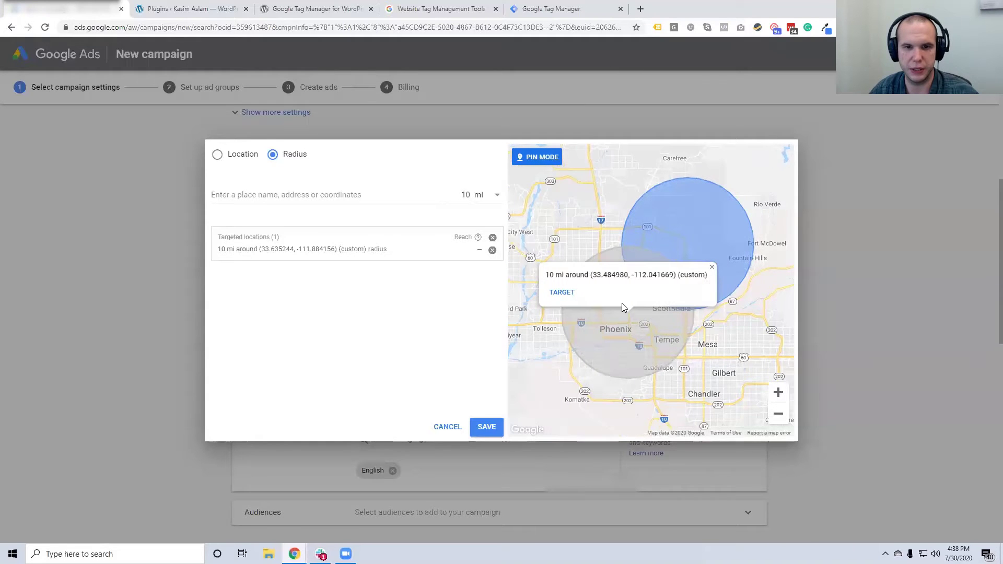
left_click(711, 267)
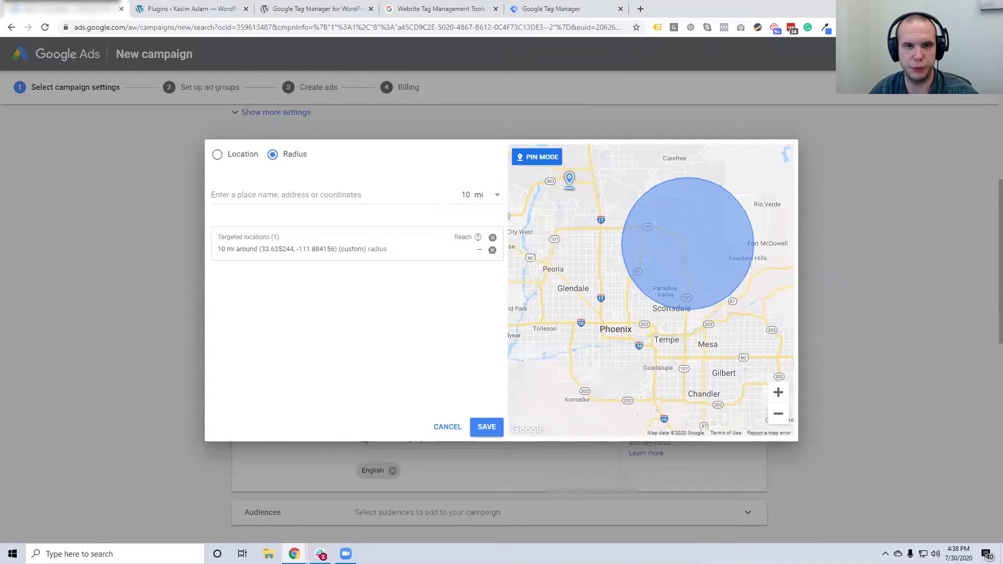
left_click(494, 431)
left_click(472, 330)
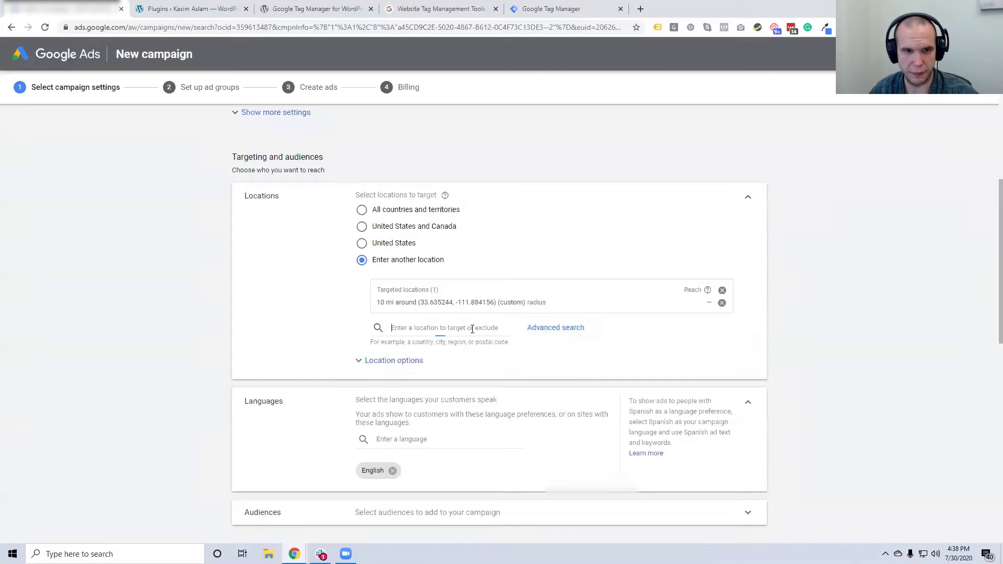
Expand Location options to show the Target and Exclude settings
left_click(419, 360)
scroll(455, 331, "down", 1)
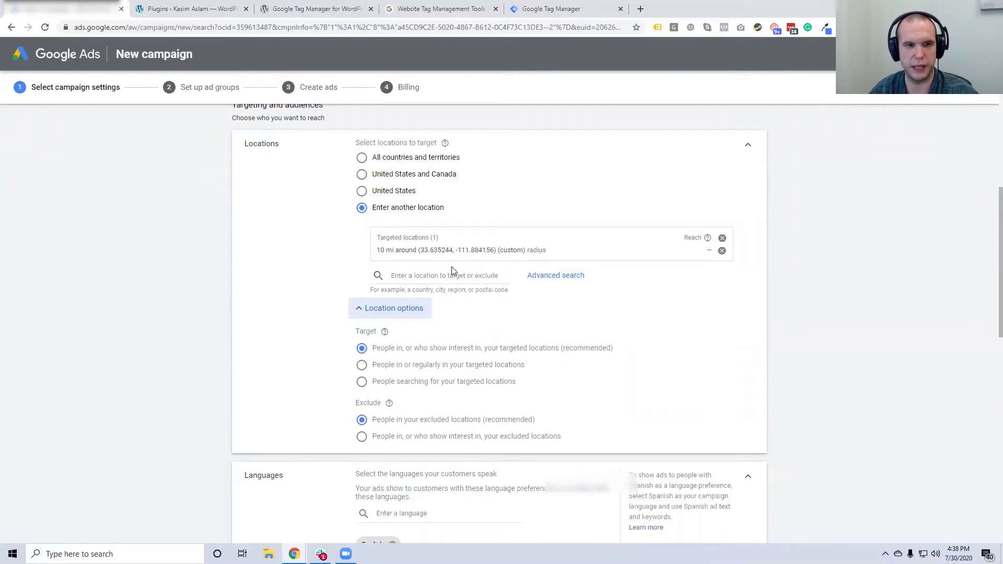
left_click(393, 310)
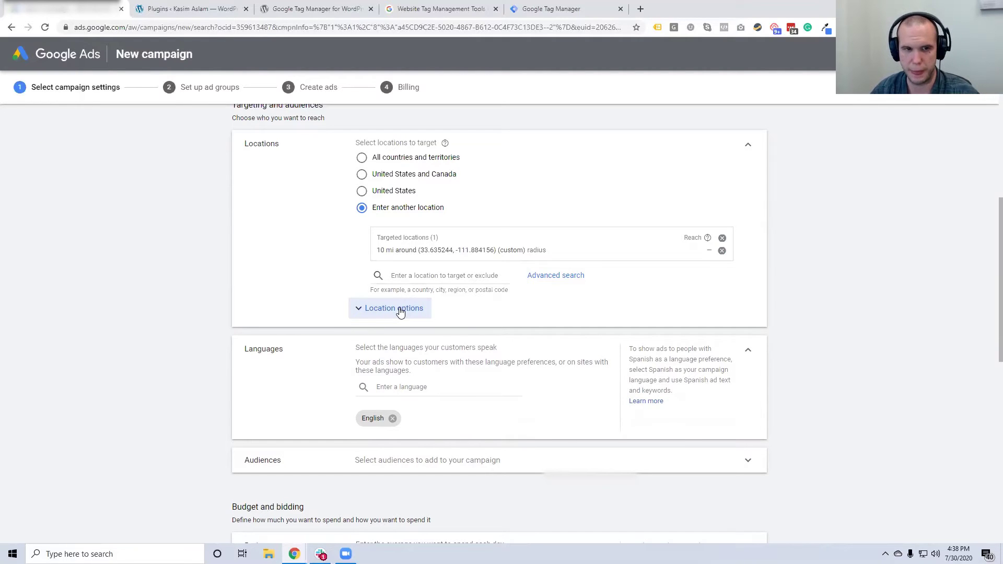
left_click(400, 312)
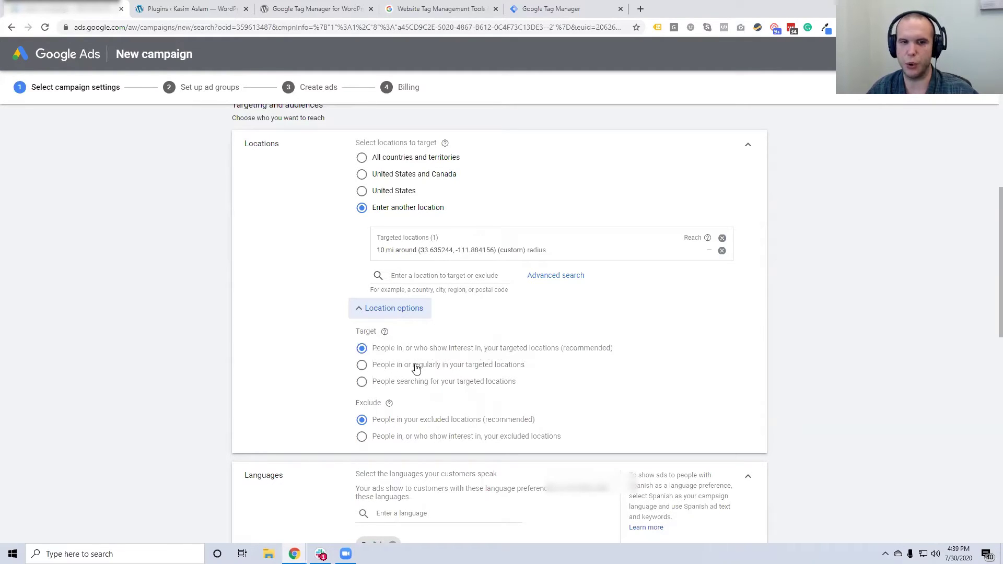
Set the location Target to 'People in or regularly in your targeted locations'
left_click(362, 367)
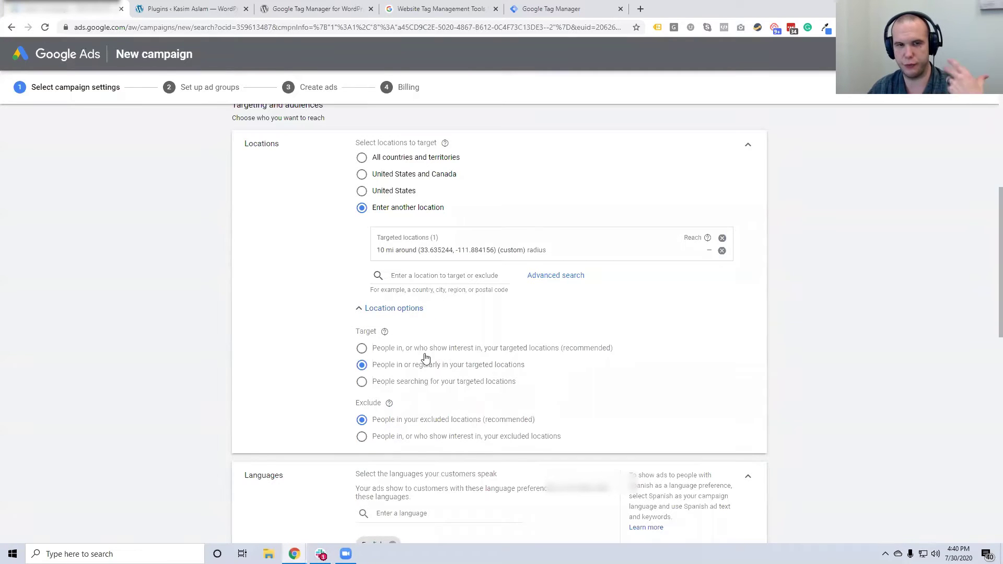
left_click(454, 275)
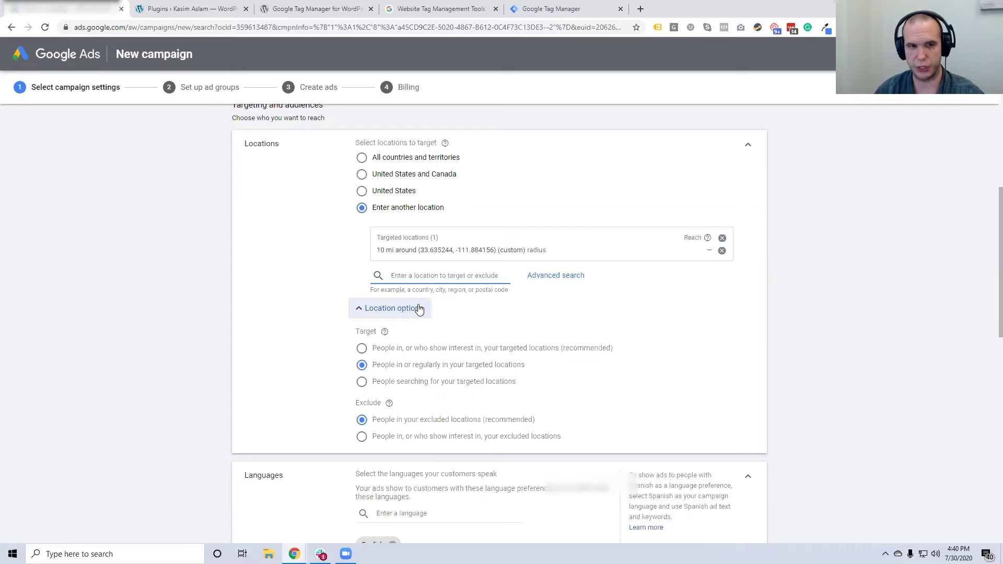
Search 'mesa' and exclude Mesa, Arizona, United States from the campaign's locations
type("mesa")
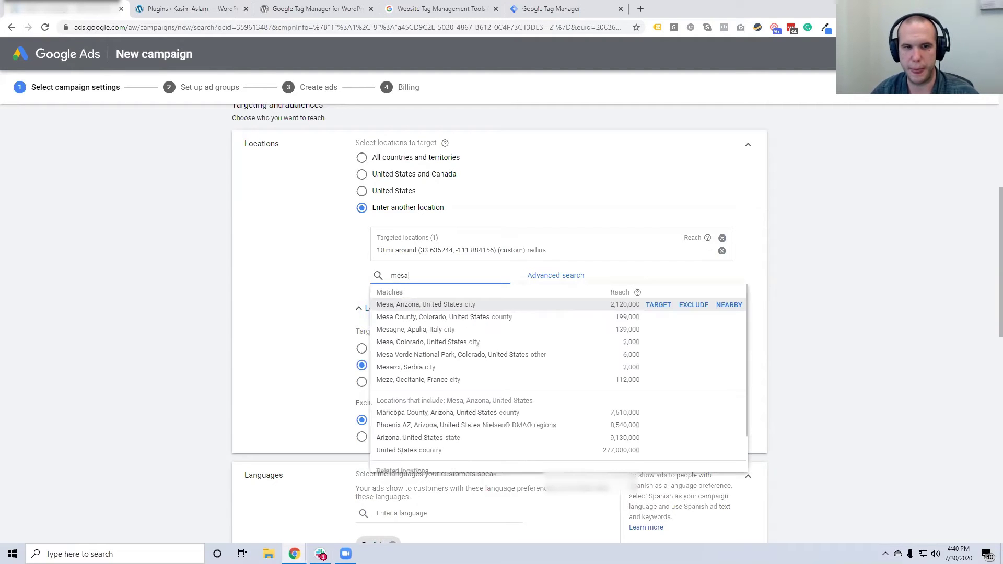
left_click(693, 309)
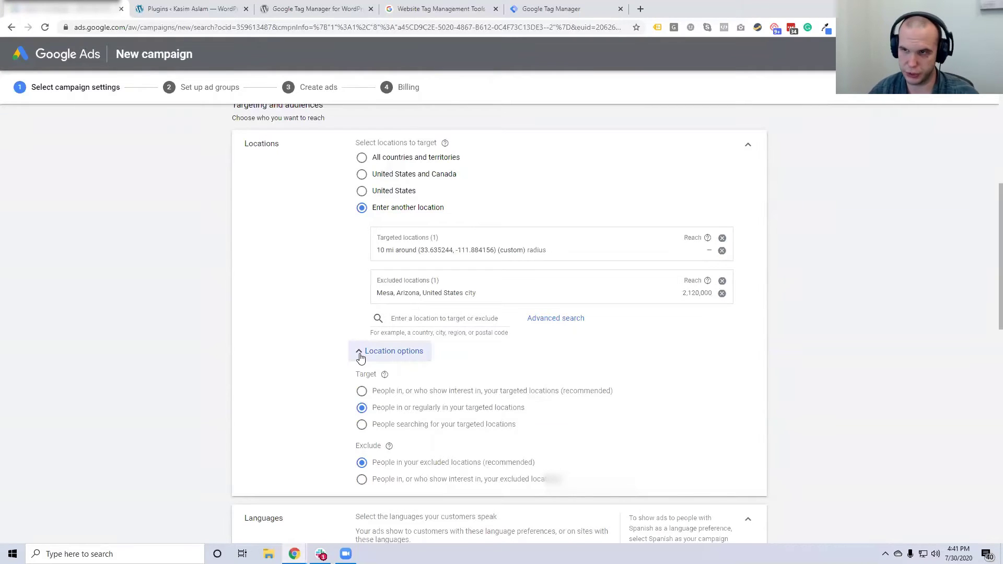
scroll(347, 223, "down", 5)
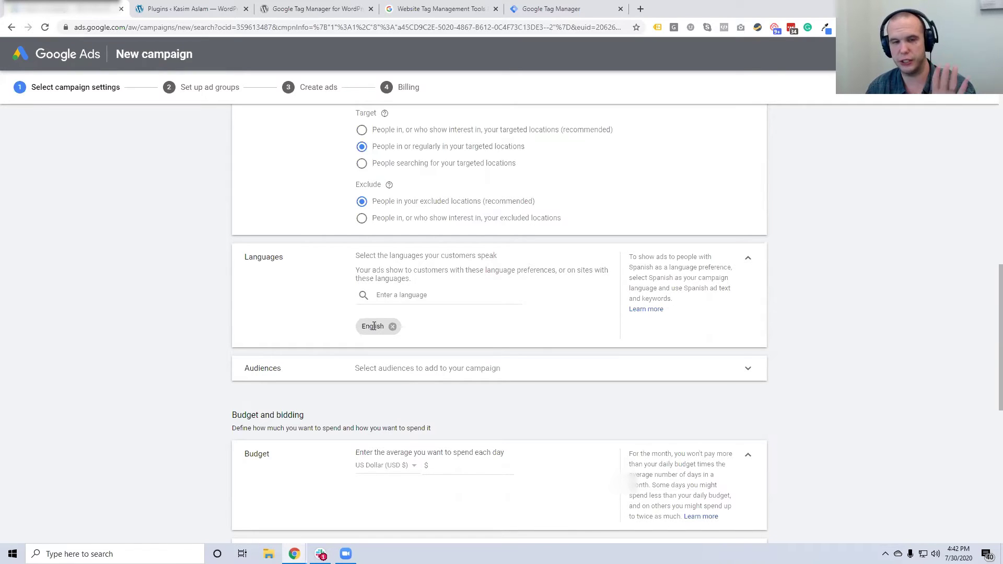
Remove the English chip from Languages so the campaign targets All languages
left_click(392, 326)
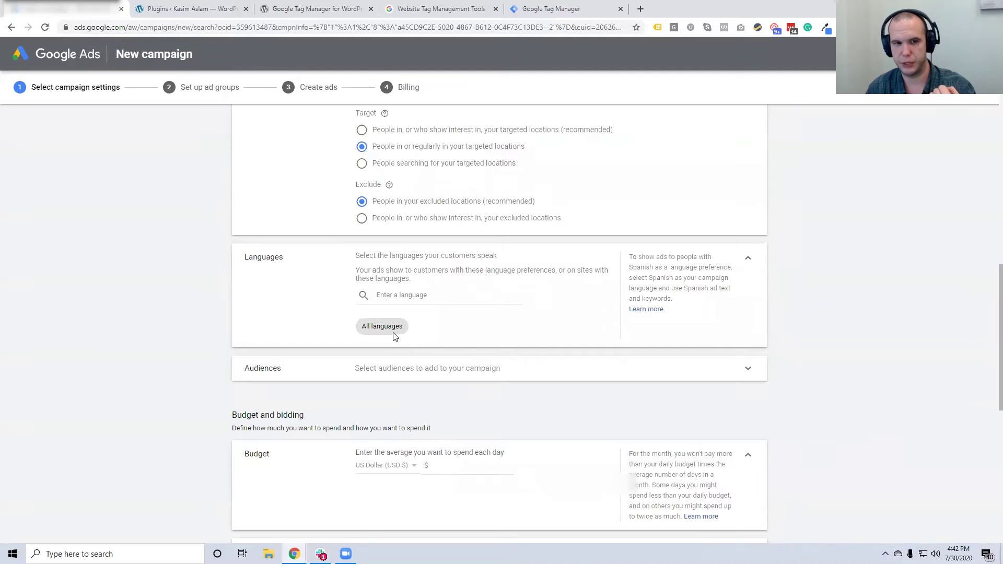
left_click_drag(379, 326, 404, 329)
left_click(420, 328)
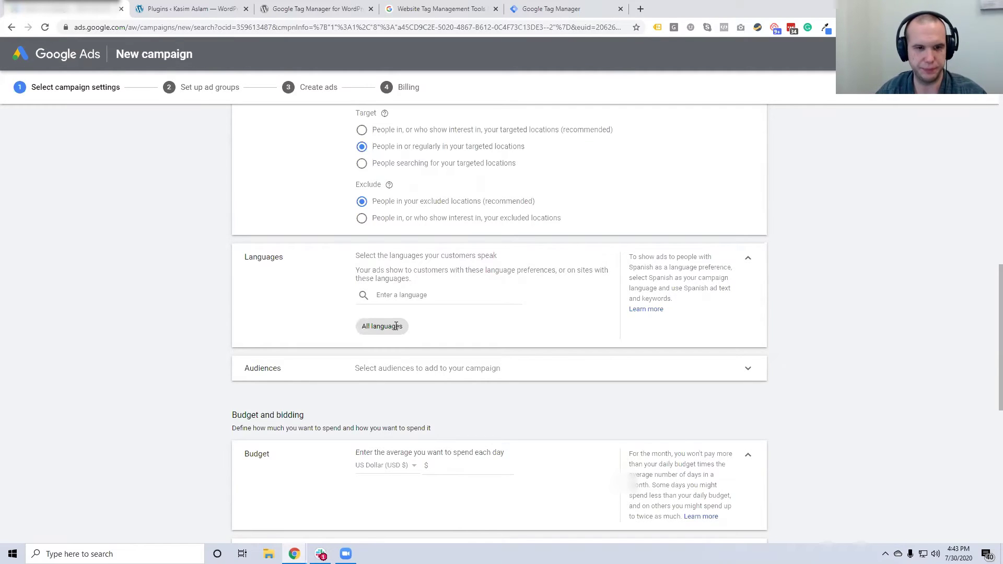
Expand the Audiences section to show the audience search panel, with Observation kept
scroll(402, 313, "down", 2)
left_click(427, 267)
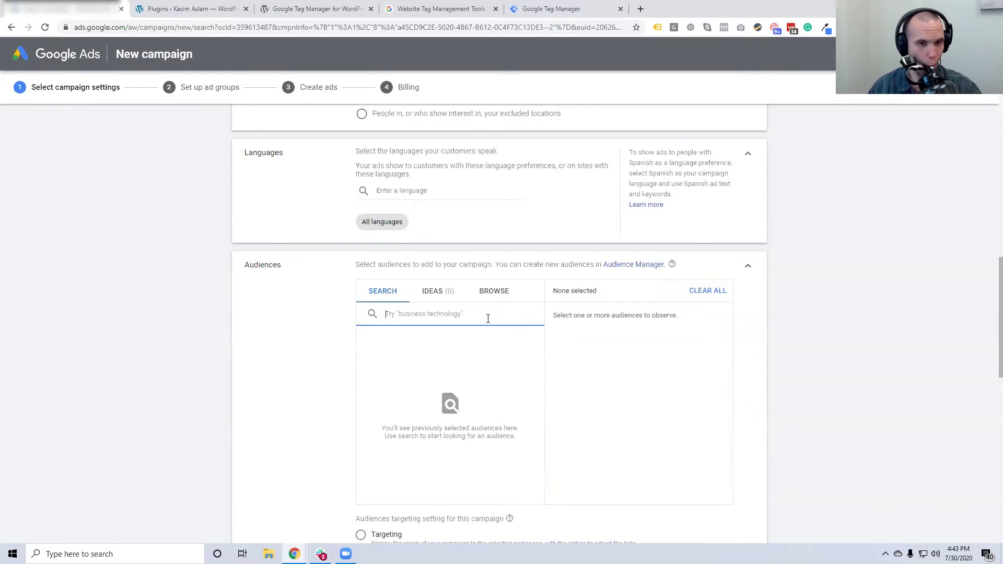
scroll(306, 330, "down", 1)
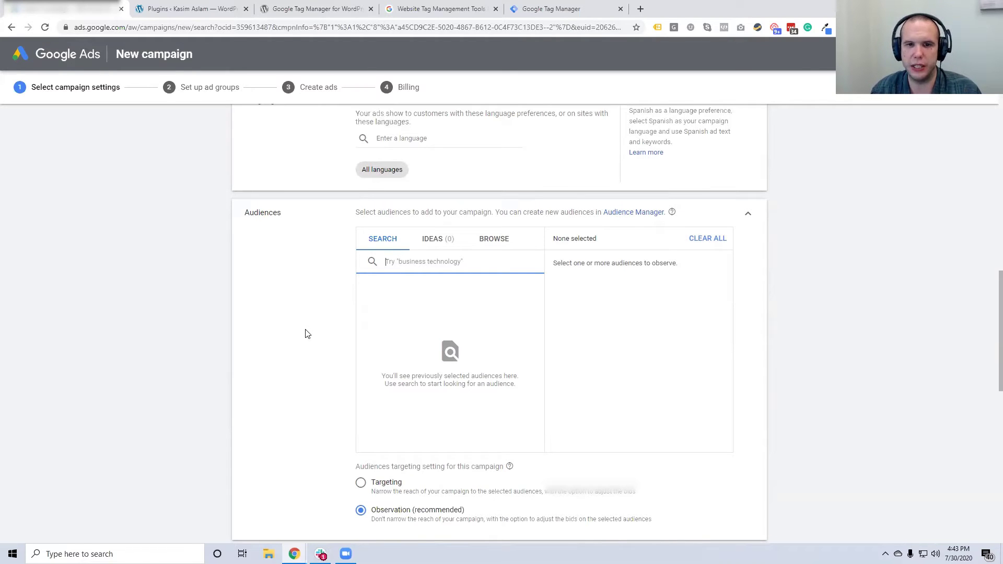
scroll(308, 334, "down", 1)
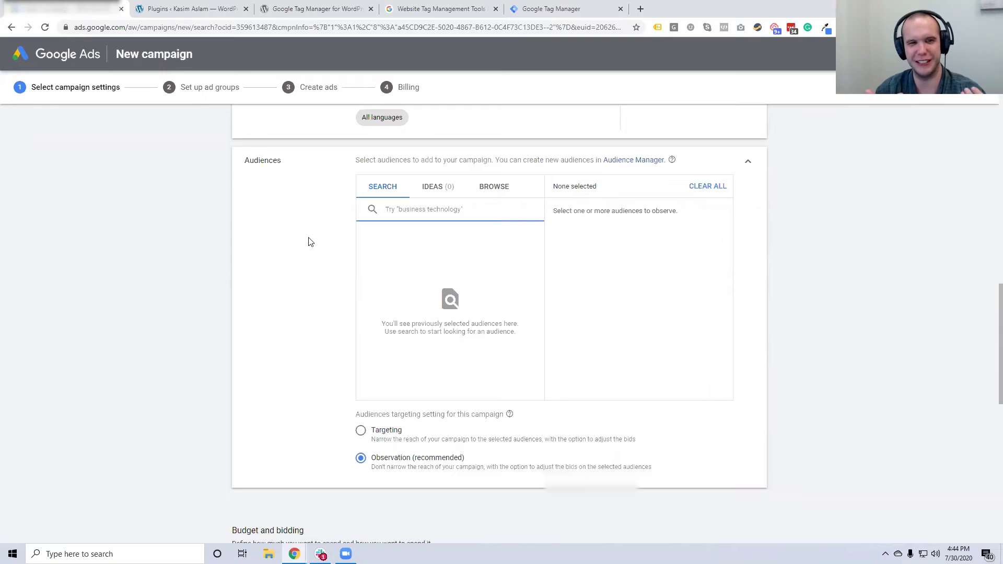
Search the audiences for 'hobb' after briefly trying dental search terms
type("dentist")
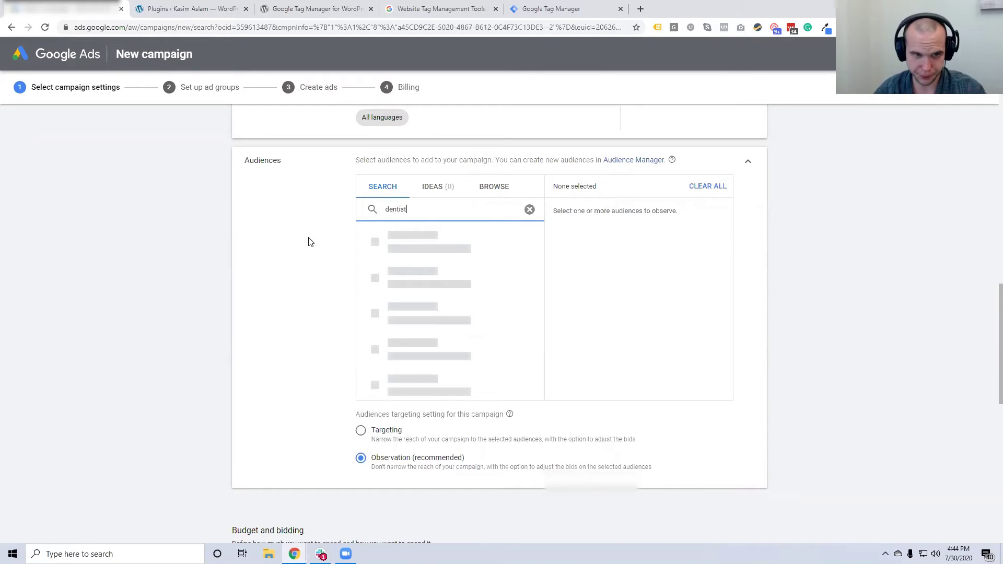
key("BackSpace")
key("BackSpace")
key("BackSpace")
type("al")
key("BackSpace")
key("BackSpace")
key("BackSpace")
key("BackSpace")
key("BackSpace")
key("BackSpace")
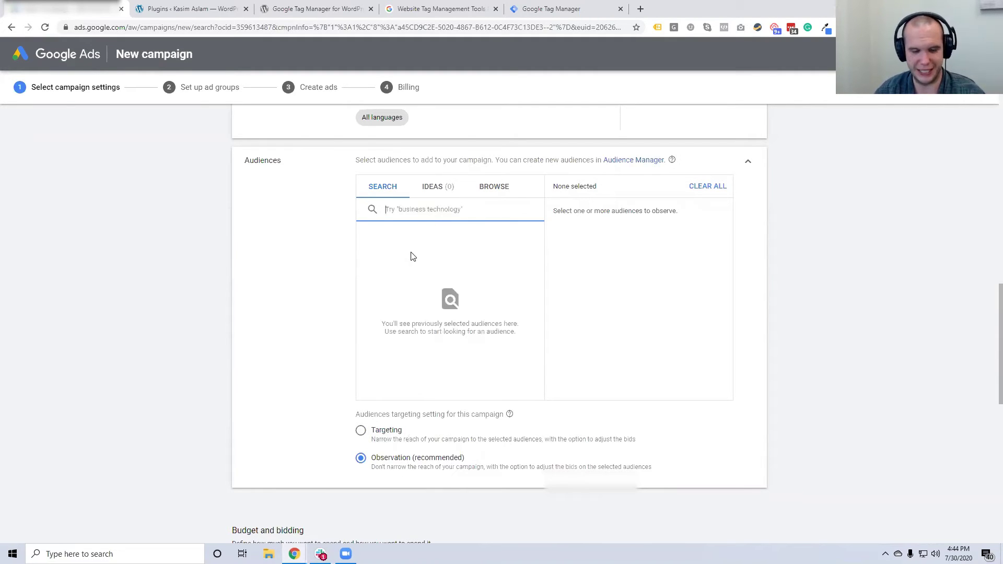
type("hobb")
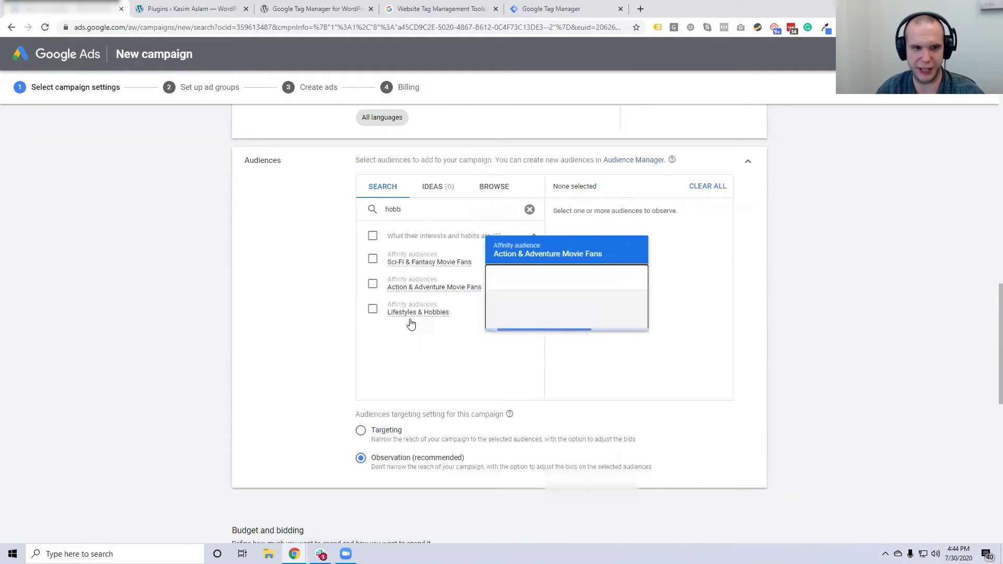
Check Sci-Fi & Fantasy Movie Fans, then uncheck it so no audience is added
mouse_move(427, 321)
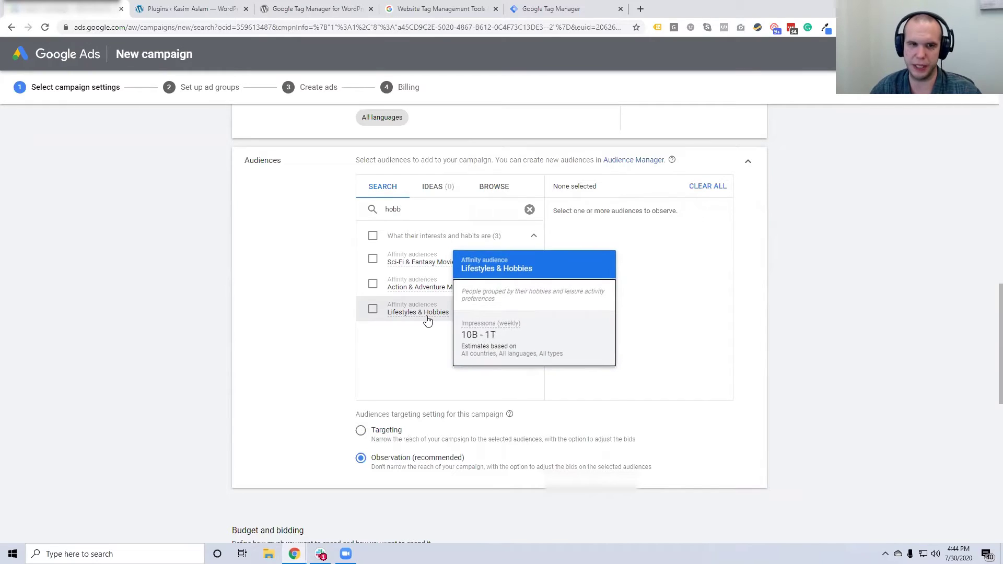
mouse_move(404, 269)
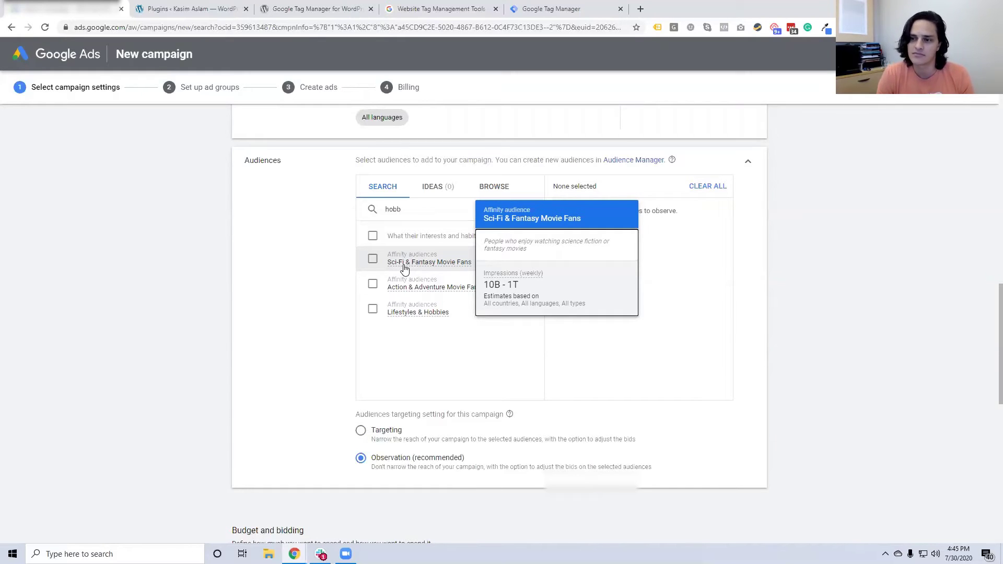
left_click(373, 259)
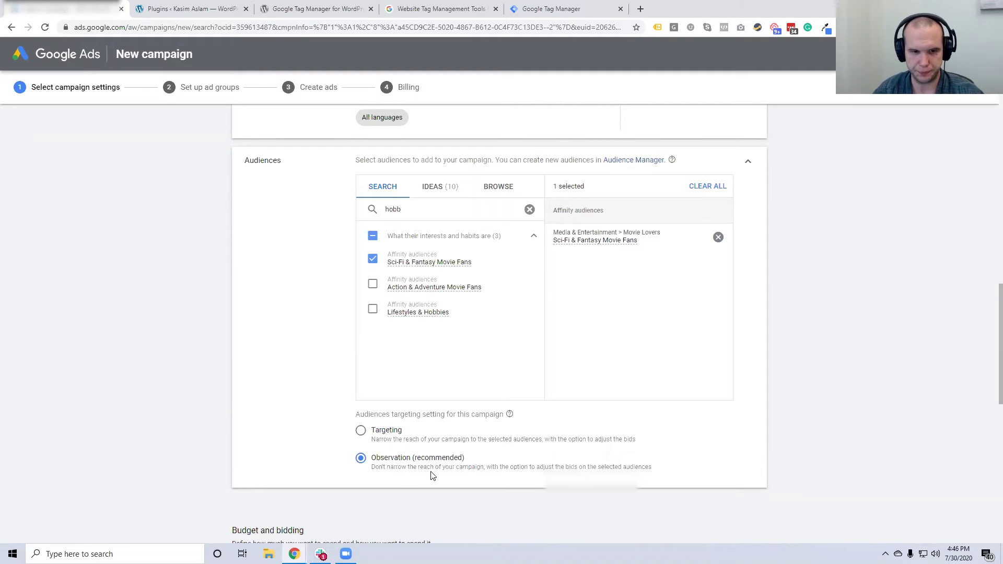
left_click(373, 259)
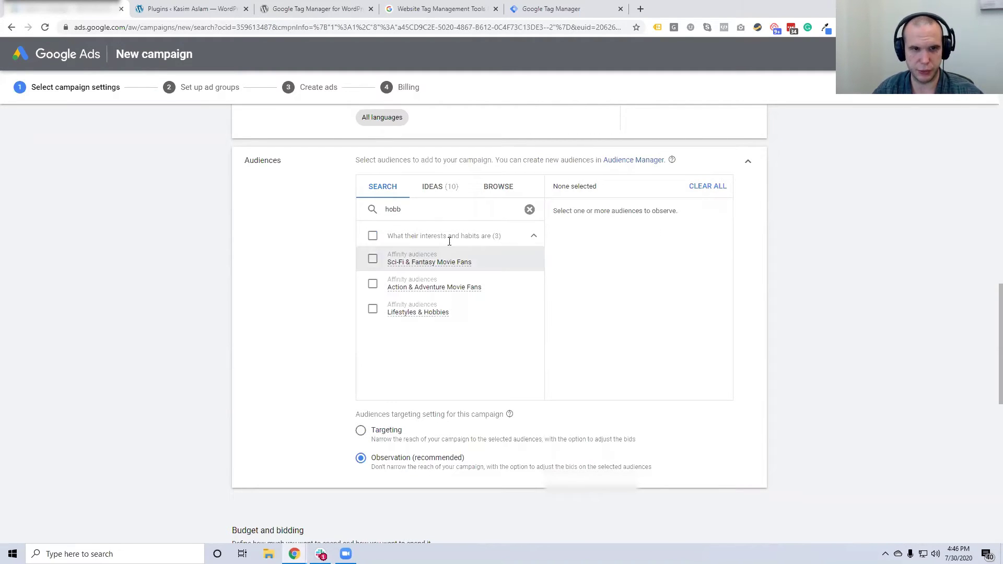
Clear the 'hobb' audience search and scroll down to Budget and bidding
left_click(530, 209)
scroll(315, 322, "down", 1)
scroll(316, 323, "down", 5)
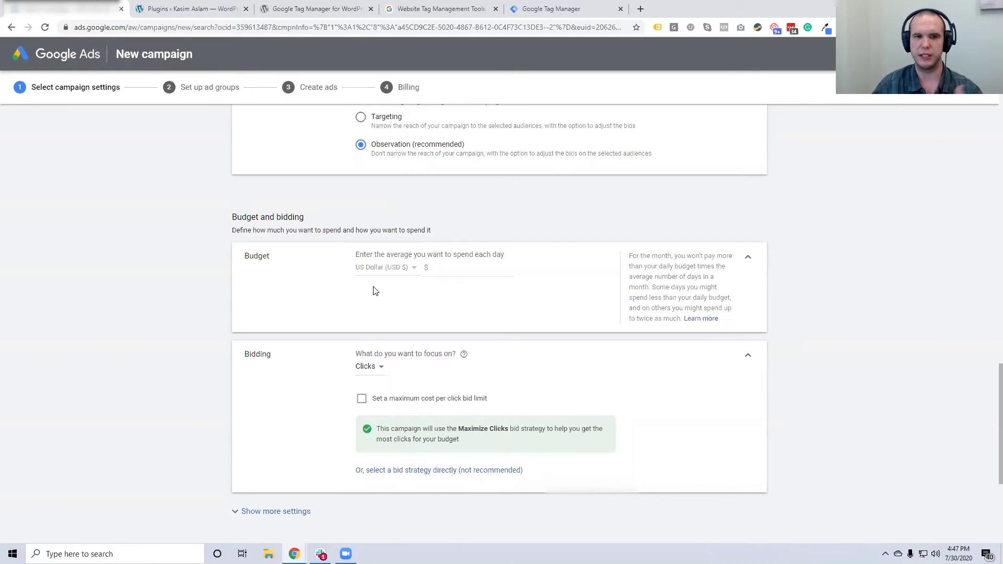
left_click(426, 269)
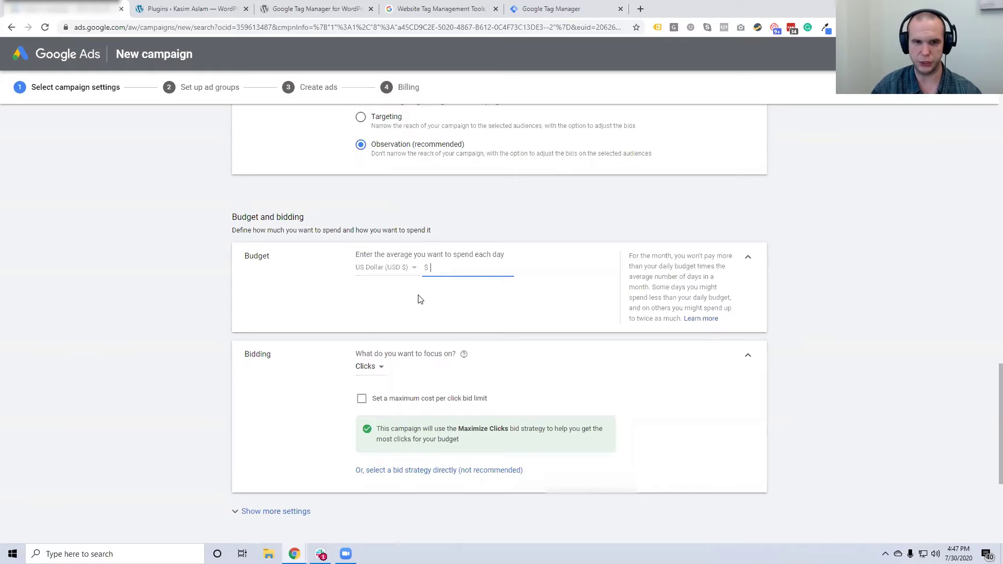
type("50")
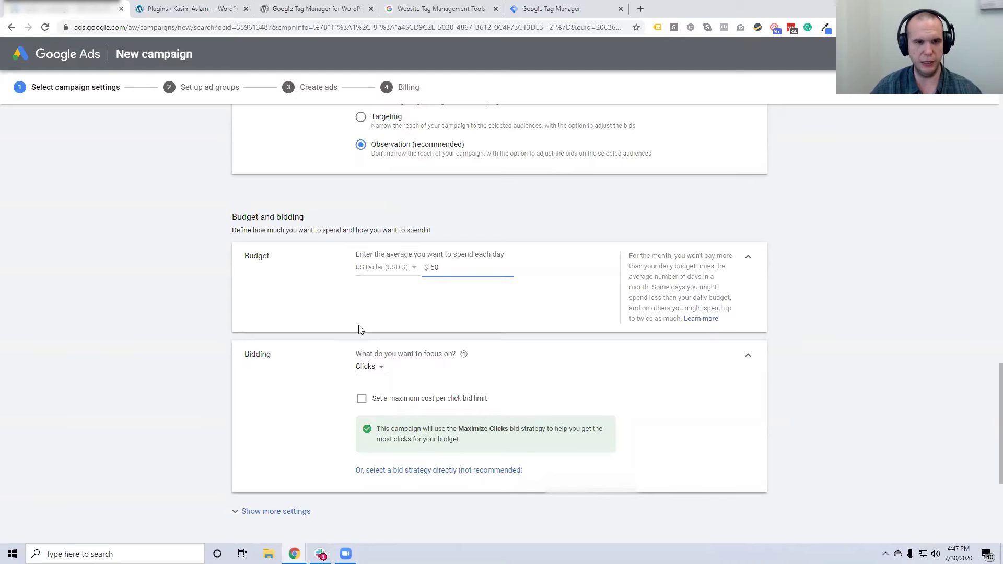
left_click(398, 270)
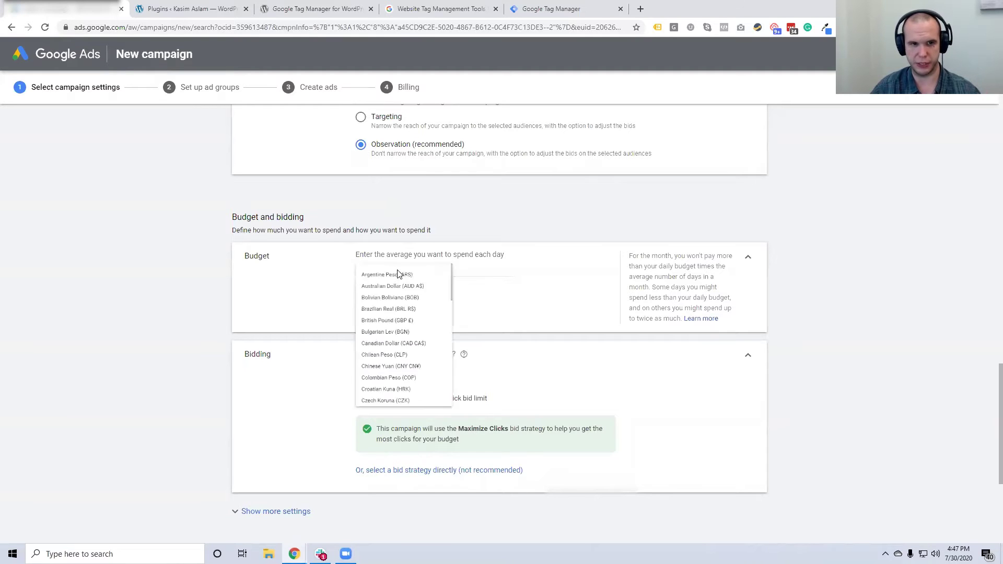
left_click(578, 302)
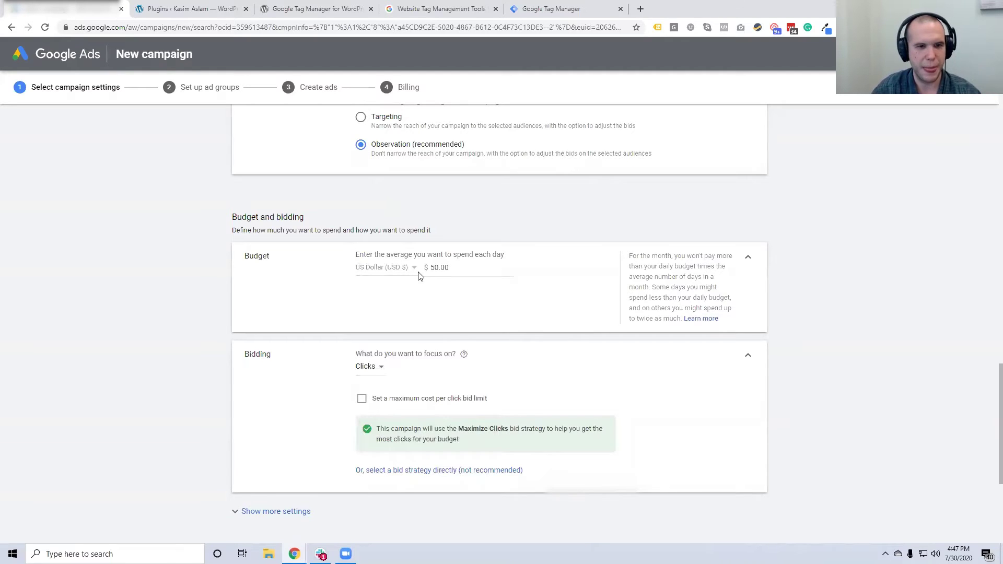
scroll(416, 271, "down", 2)
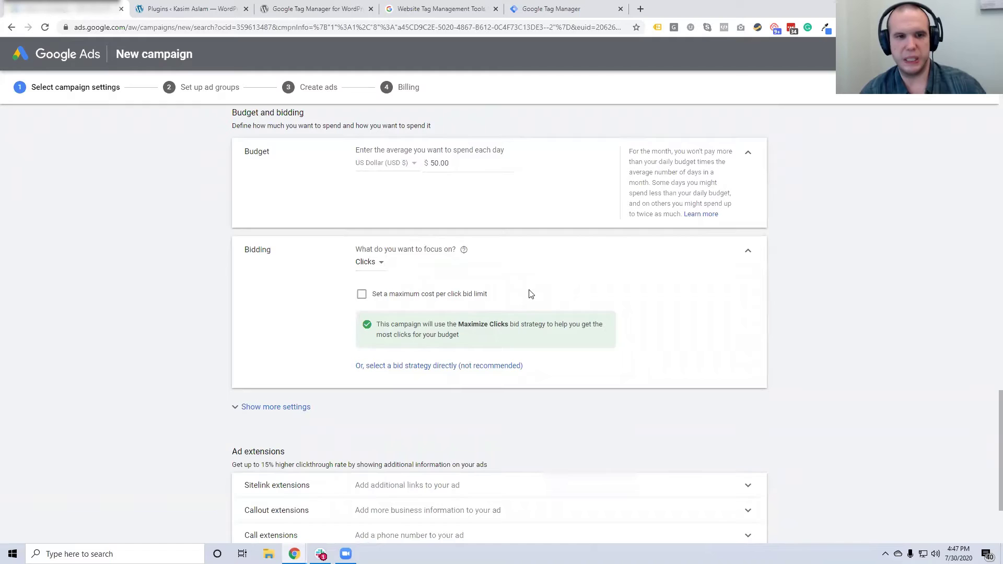
Keep Clicks as the bidding focus and switch to selecting the bid strategy directly
left_click(381, 265)
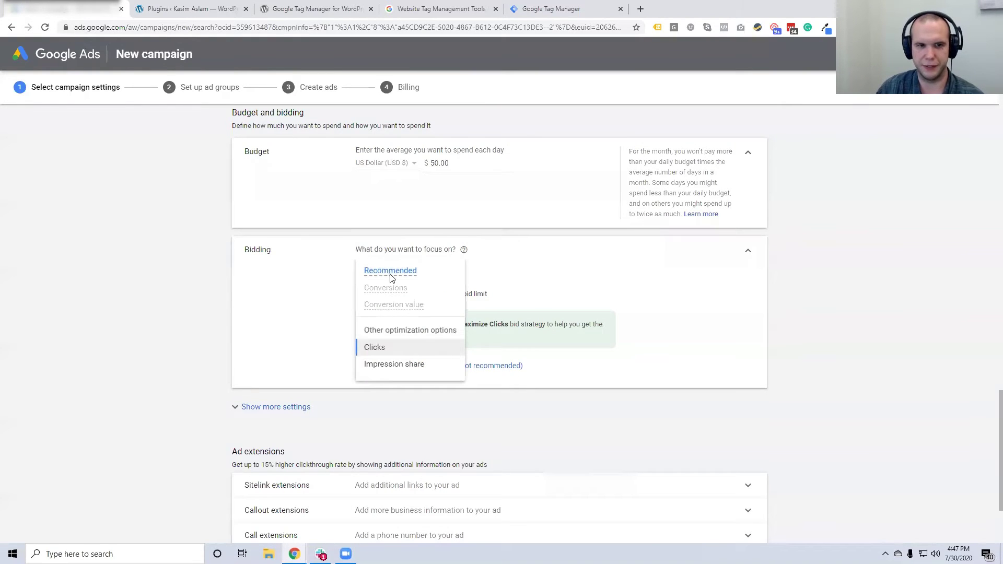
mouse_move(391, 303)
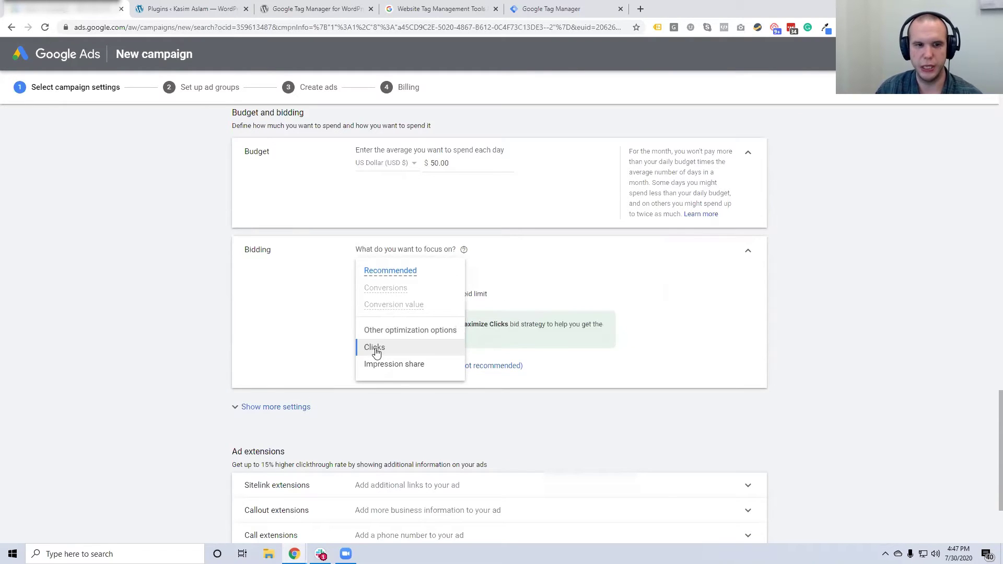
mouse_move(382, 371)
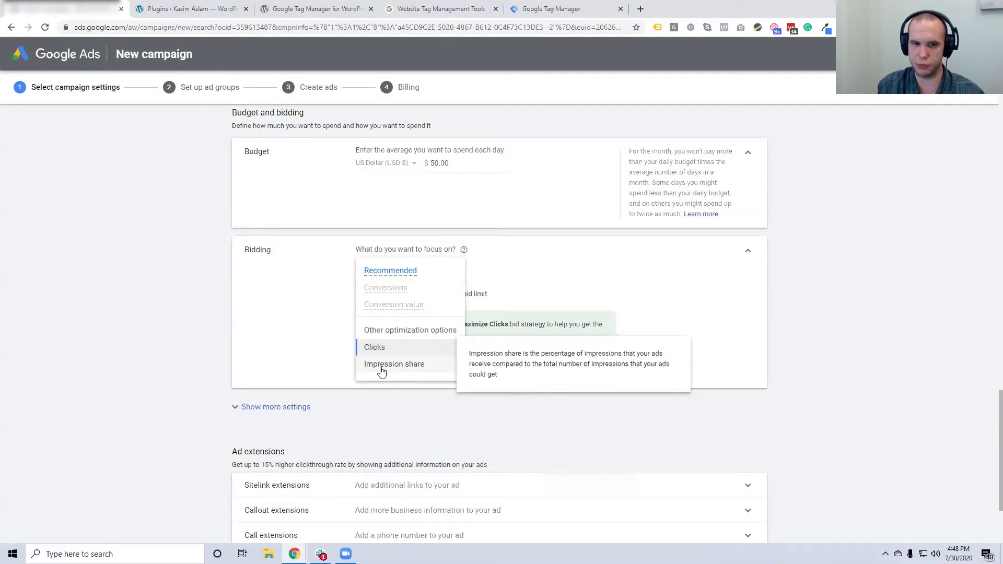
left_click(317, 314)
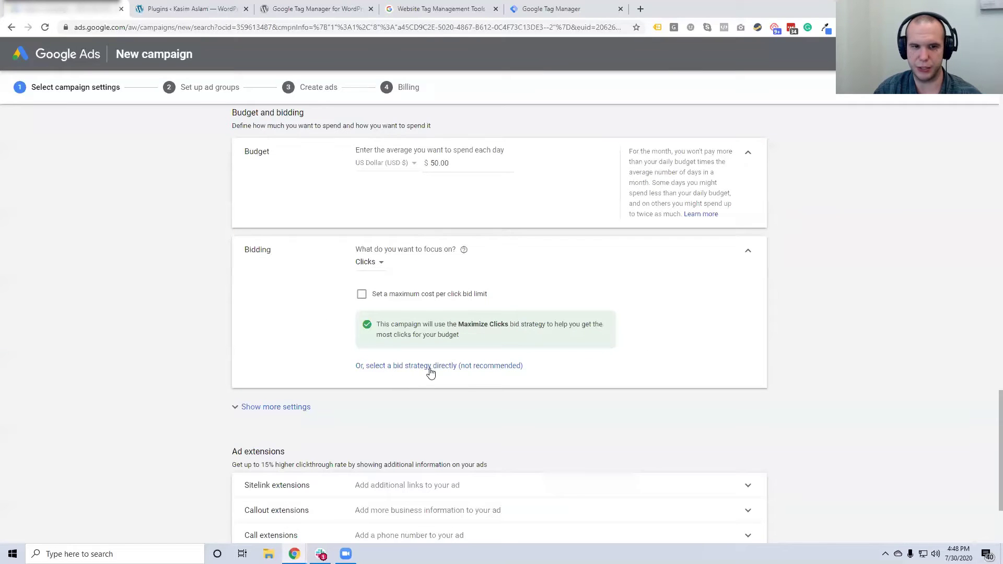
left_click(467, 368)
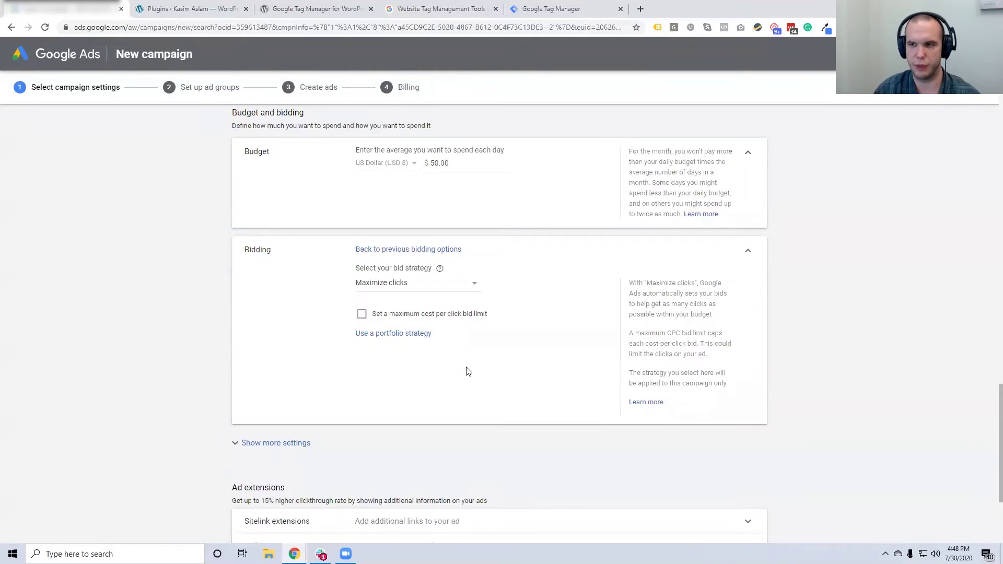
Choose Manual CPC as the bid strategy and expand Show more settings
left_click(410, 284)
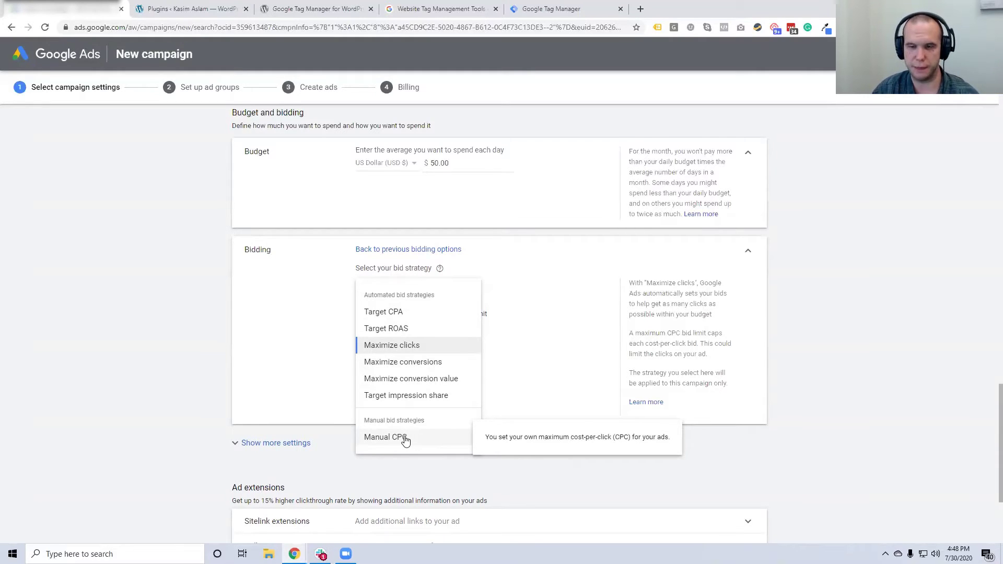
left_click(406, 441)
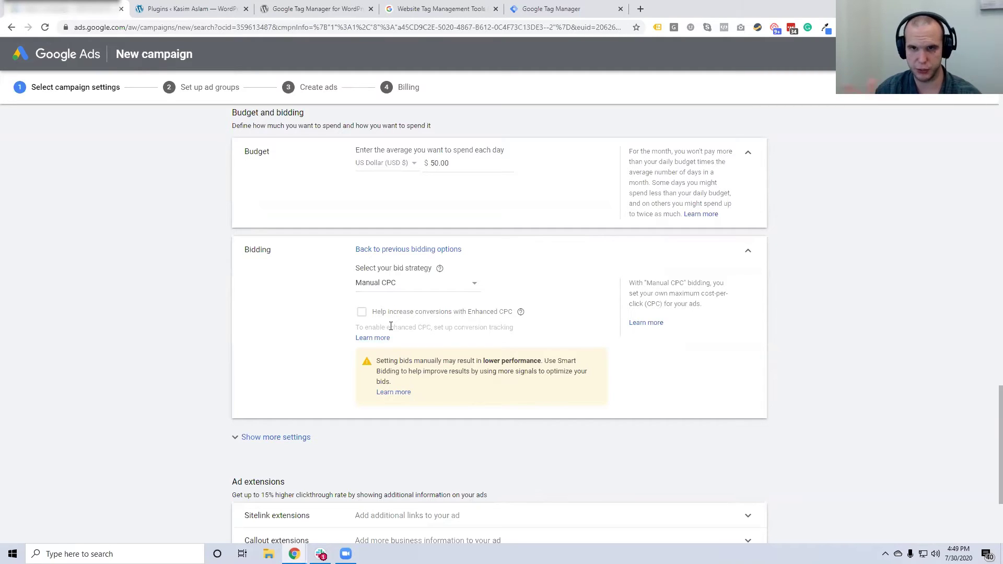
scroll(289, 292, "down", 3)
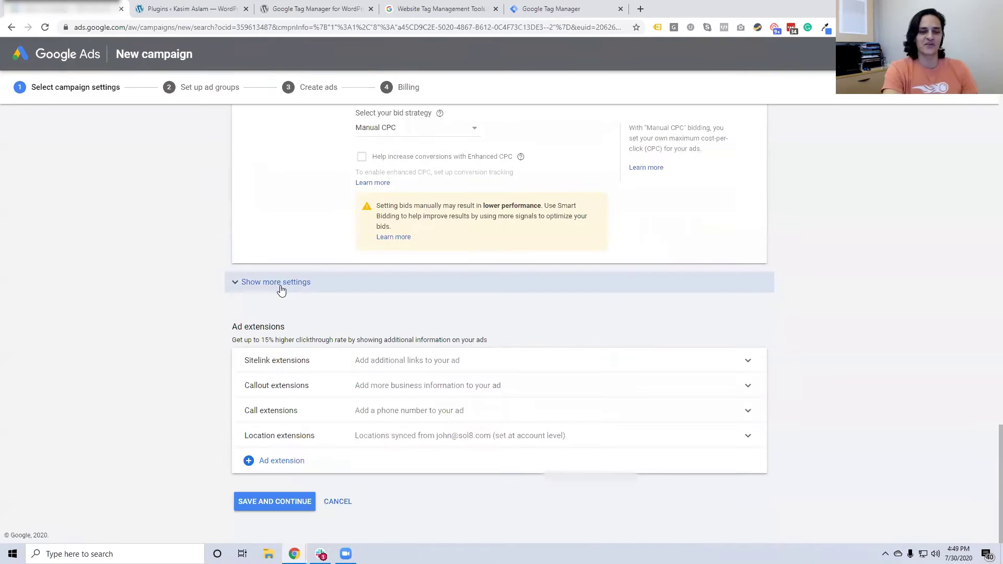
left_click(281, 289)
left_click(236, 285)
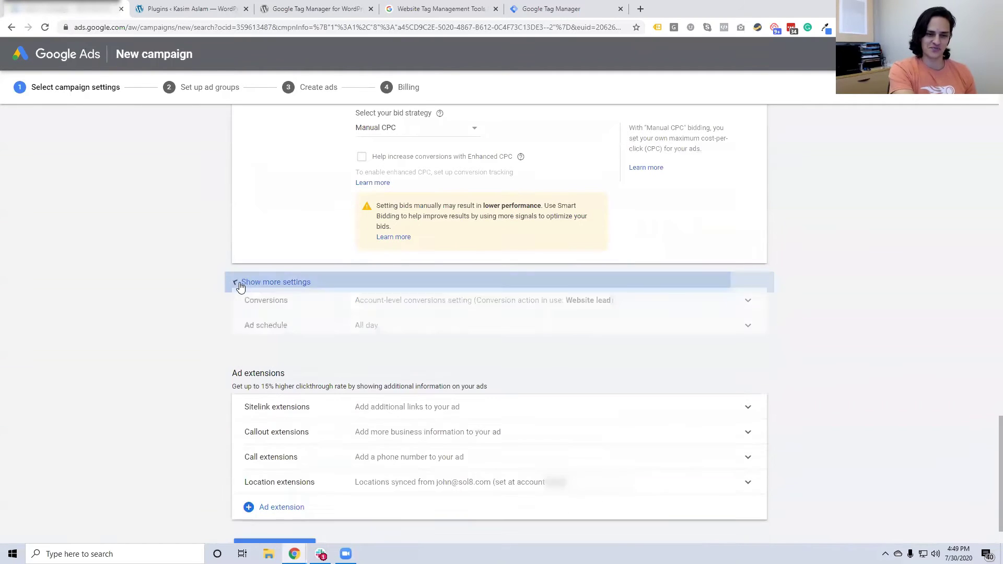
left_click(241, 287)
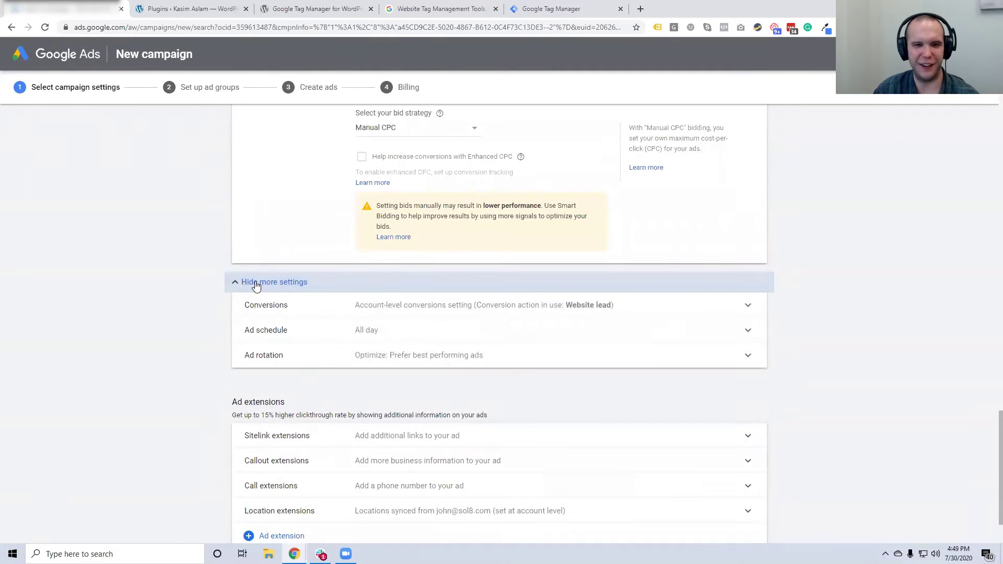
left_click(261, 287)
left_click(267, 288)
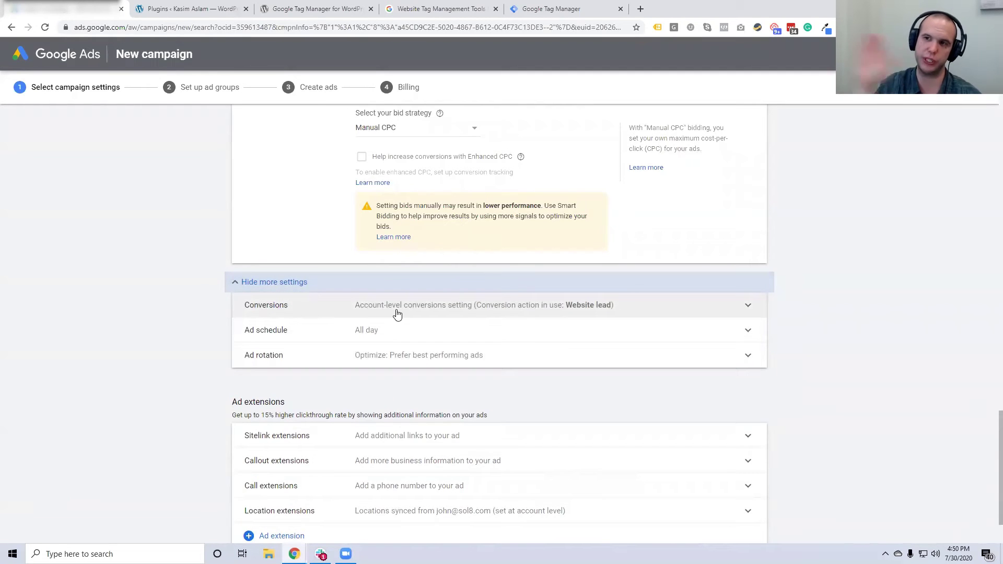
Expand the campaign's Ad schedule row to show its All days, 00:00 to 00:00 fields
left_click(349, 332)
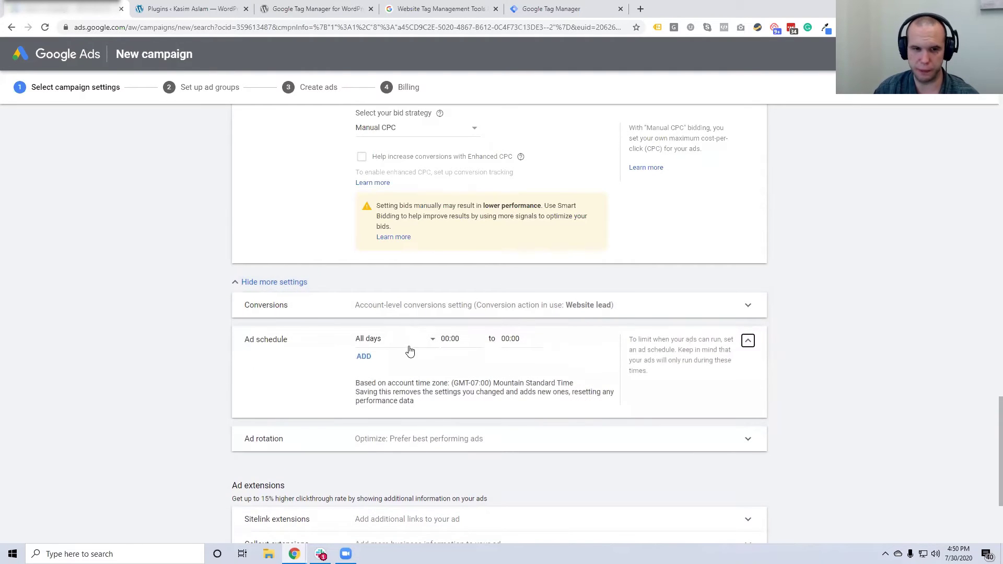
left_click(748, 343)
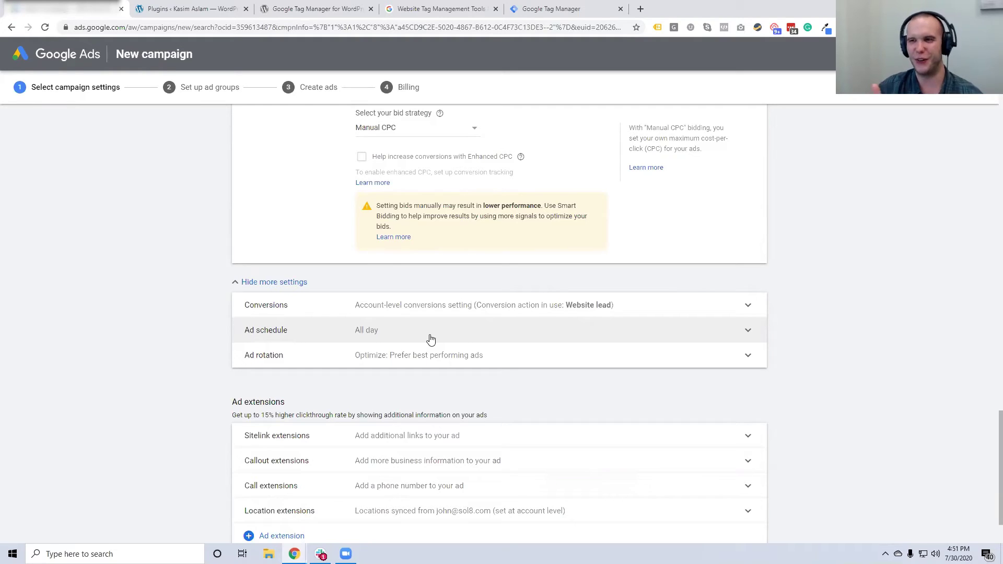
left_click(431, 340)
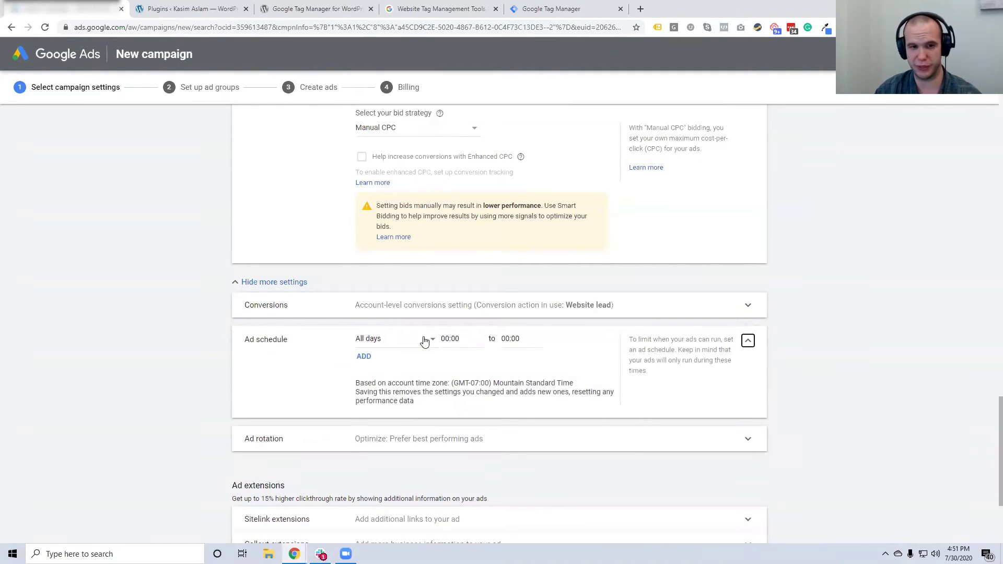
Set the ad schedule to Mondays - Fridays, 09:30 to 16:30
left_click(422, 341)
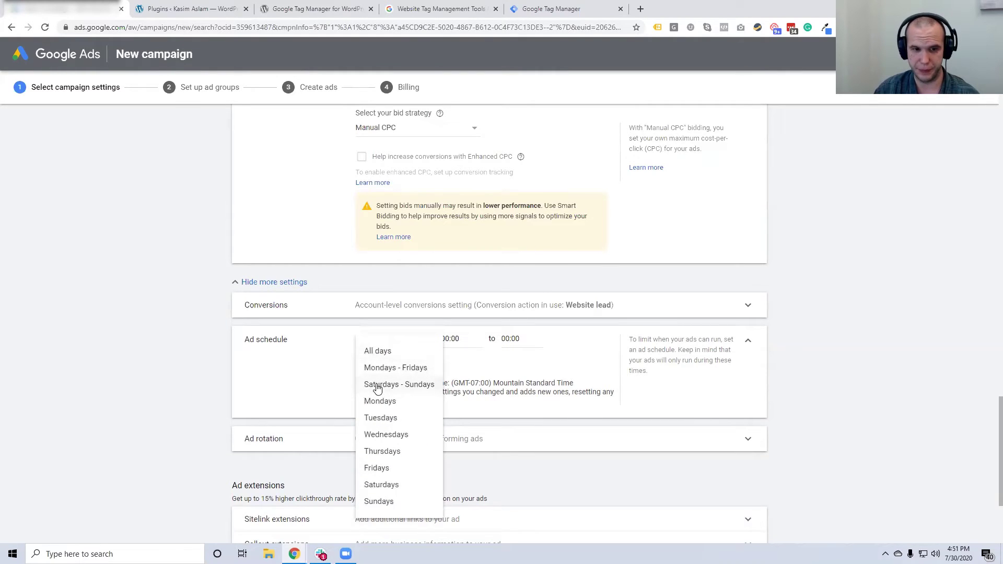
left_click(418, 370)
left_click(450, 340)
scroll(458, 288, "down", 8)
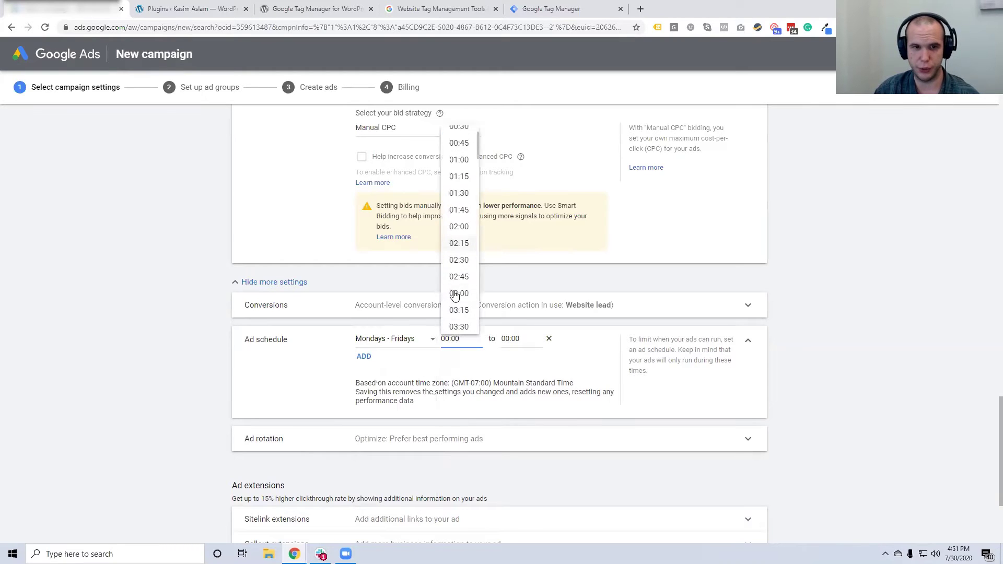
scroll(459, 290, "down", 1)
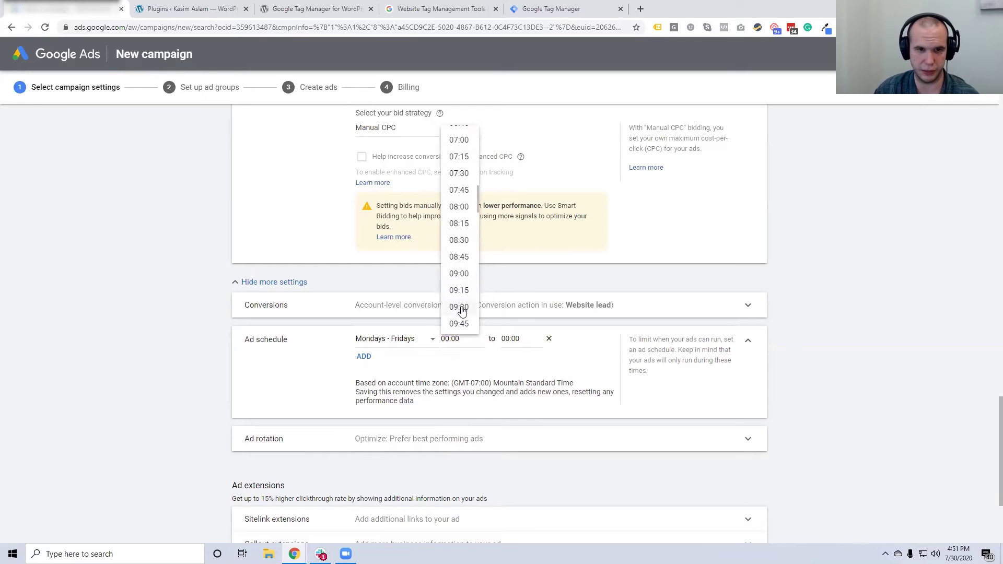
left_click(460, 307)
left_click(516, 338)
scroll(518, 308, "down", 3)
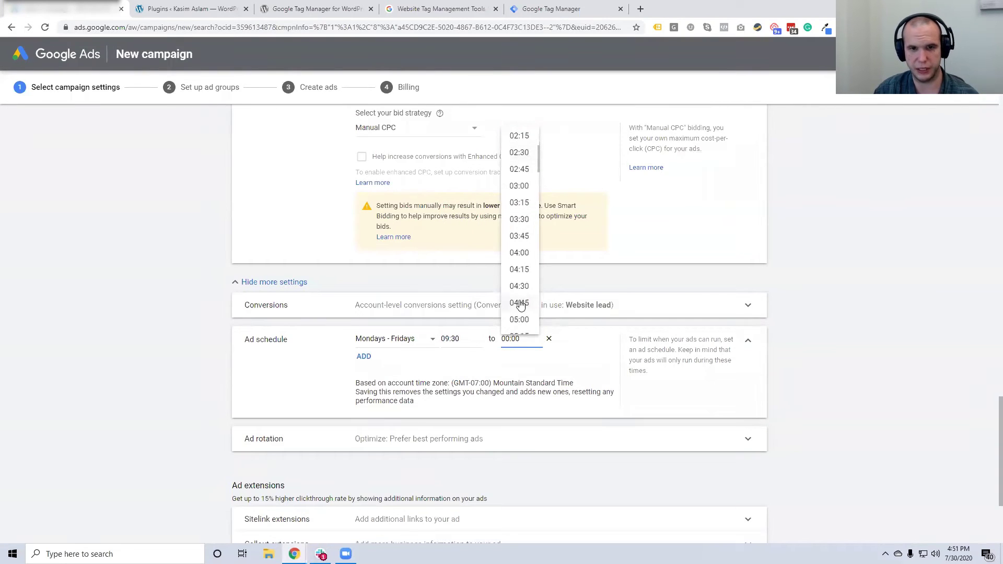
left_click(520, 286)
left_click(524, 337)
scroll(526, 291, "down", 12)
scroll(526, 292, "down", 2)
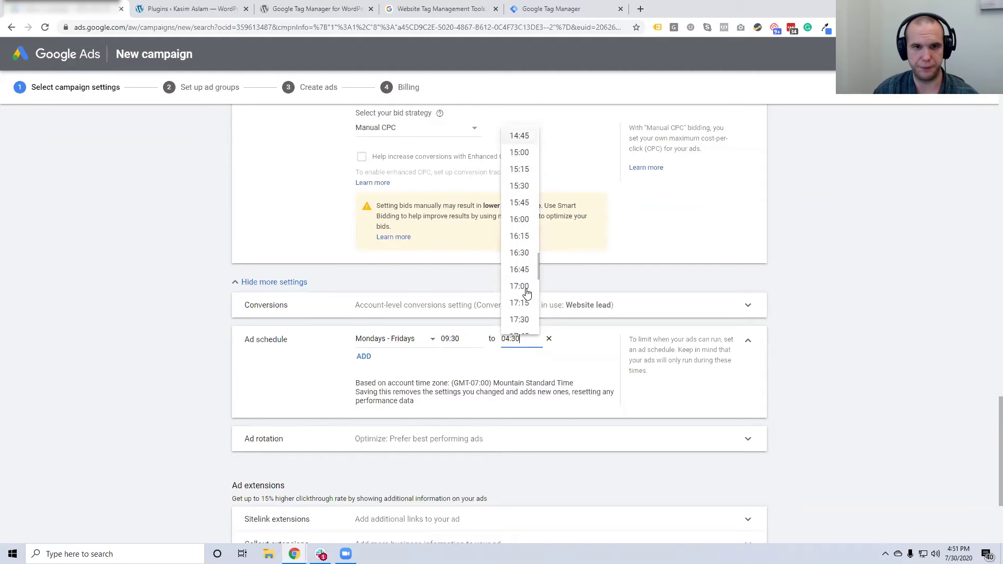
left_click(521, 257)
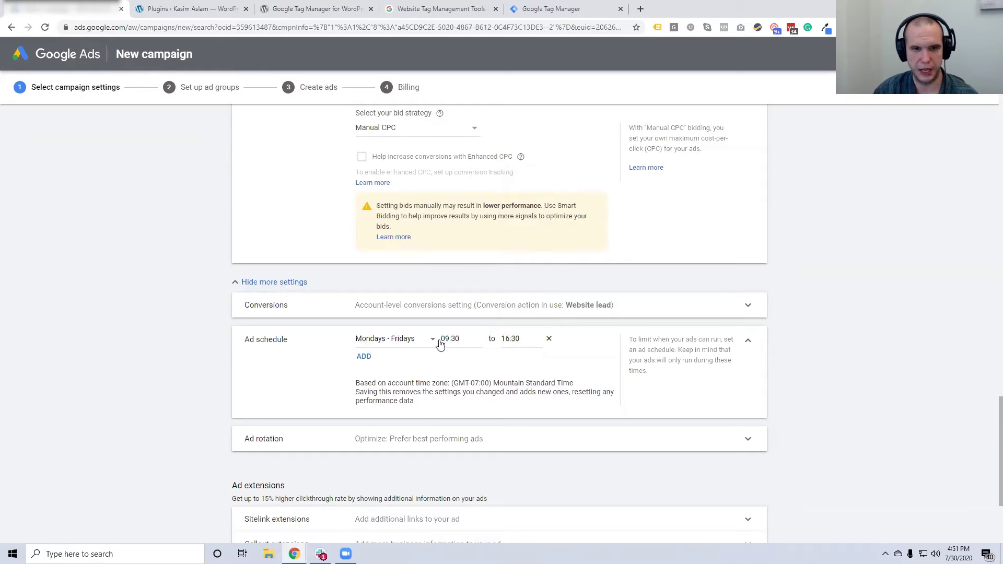
Add a Saturdays - Sundays schedule row, then remove it again
left_click(363, 357)
left_click(400, 343)
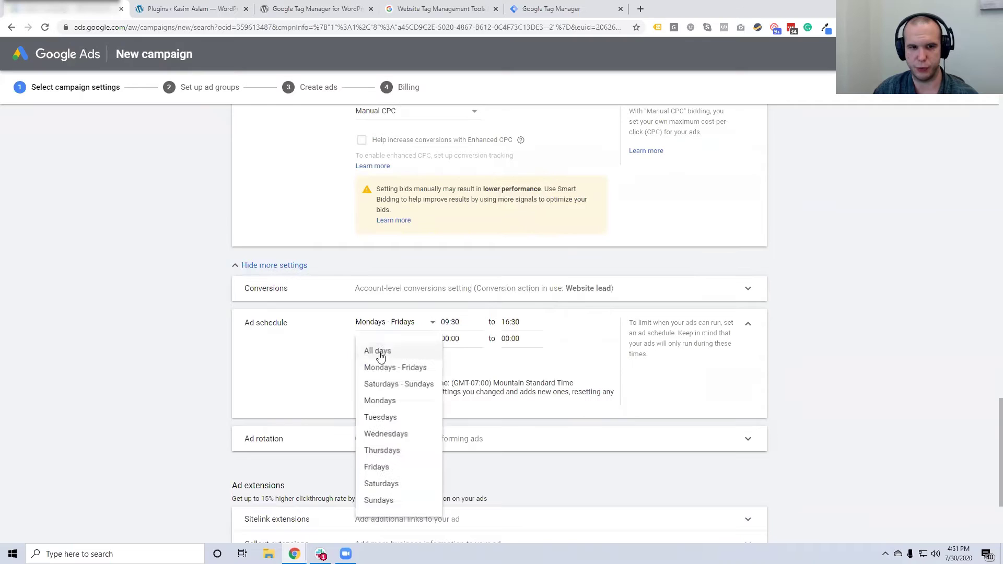
left_click(389, 384)
left_click(452, 340)
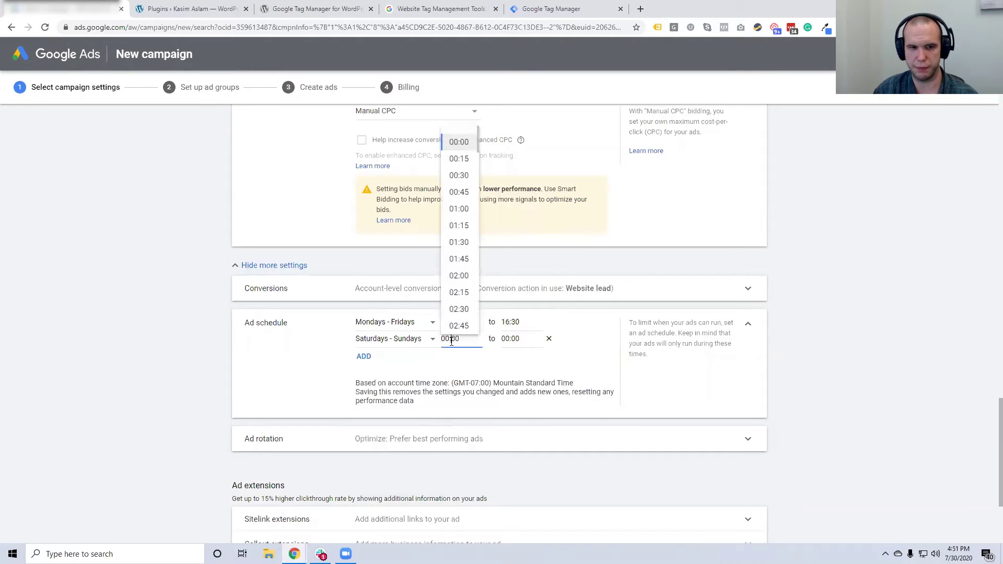
left_click(549, 339)
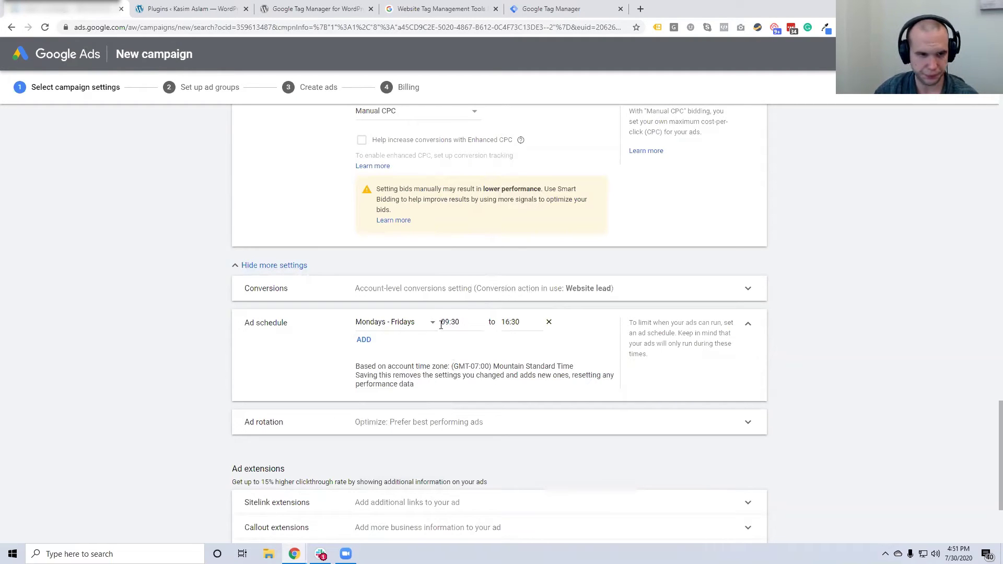
scroll(441, 325, "down", 1)
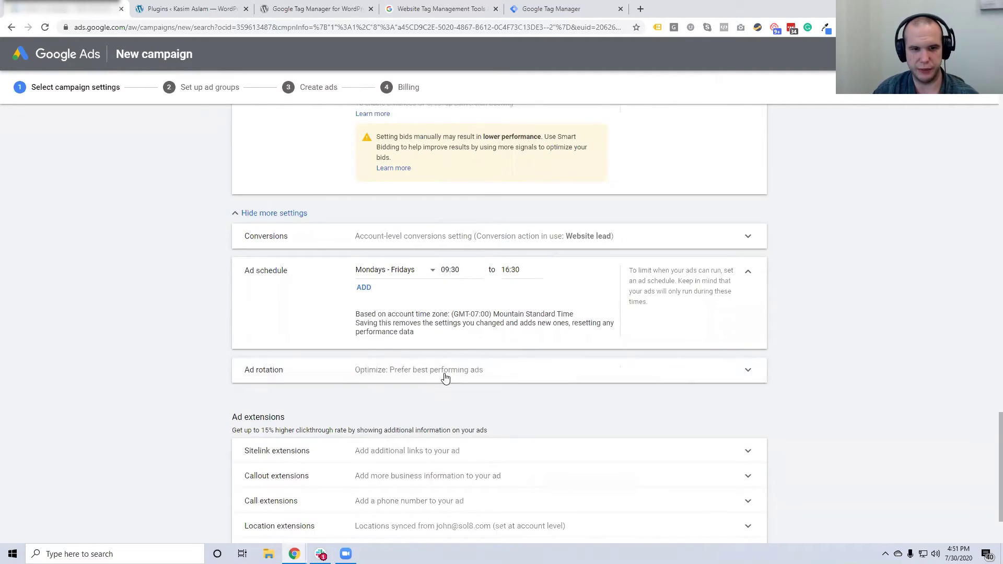
In Ad rotation, try 'Do not optimize', then choose 'Optimize: Prefer best performing ads'
left_click(444, 375)
scroll(450, 393, "down", 1)
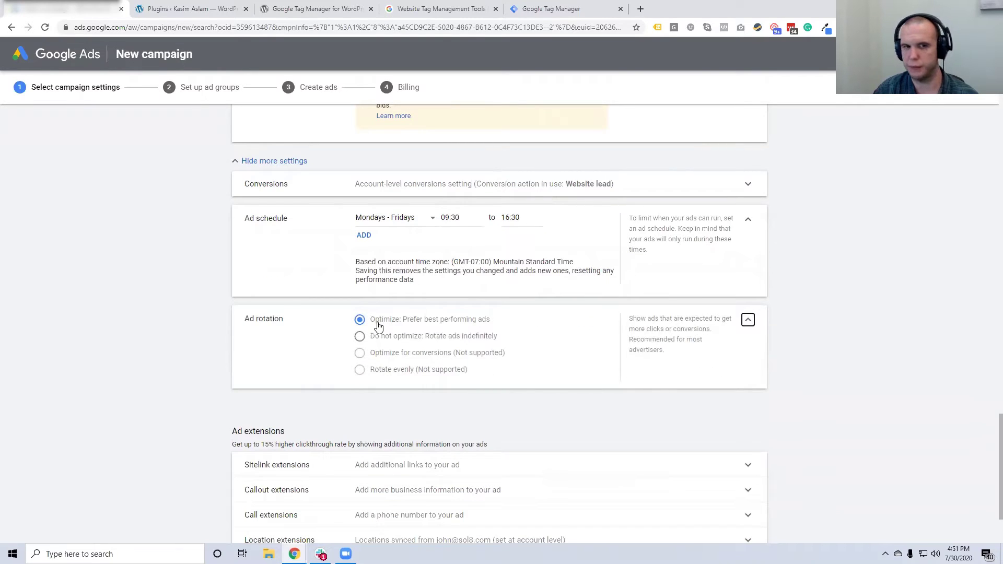
left_click(435, 344)
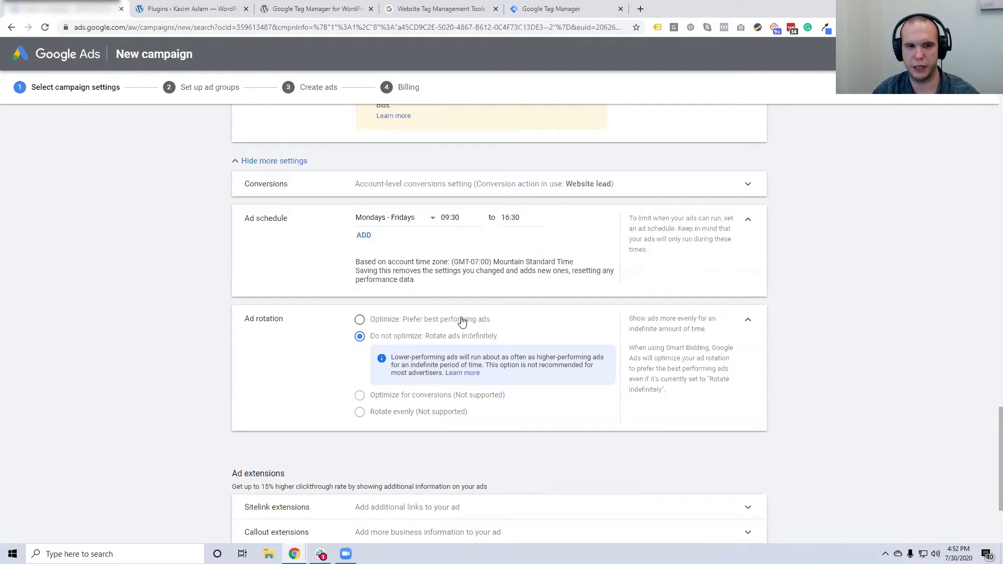
left_click(462, 321)
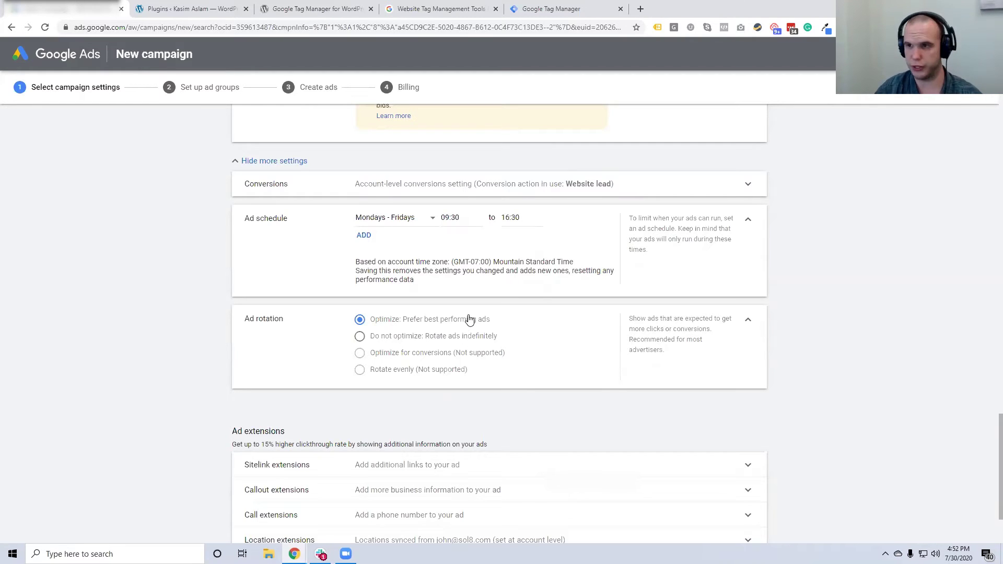
scroll(363, 350, "down", 2)
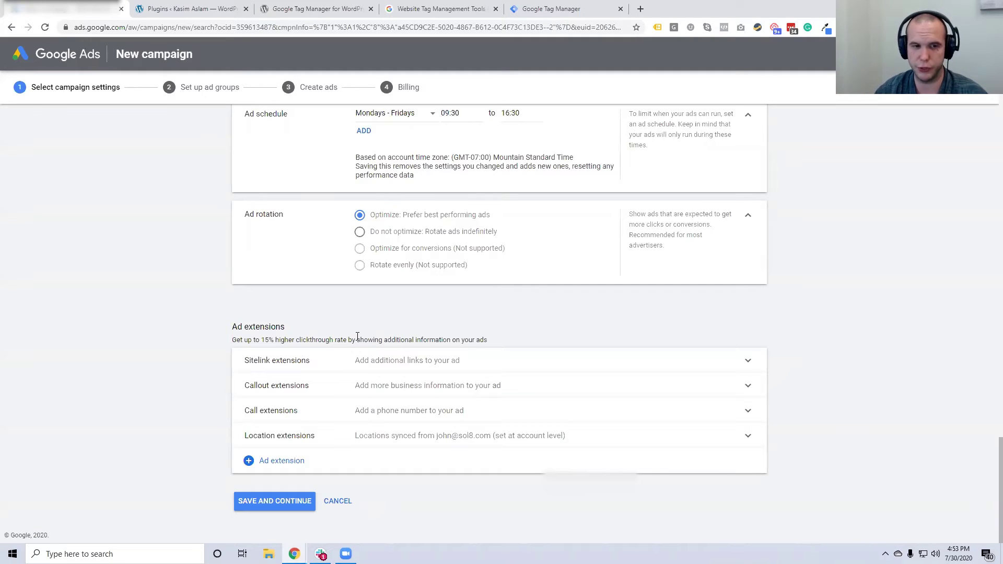
Expand Sitelink extensions and open the advertiser's website from the WordPress tab in a new tab
left_click(360, 365)
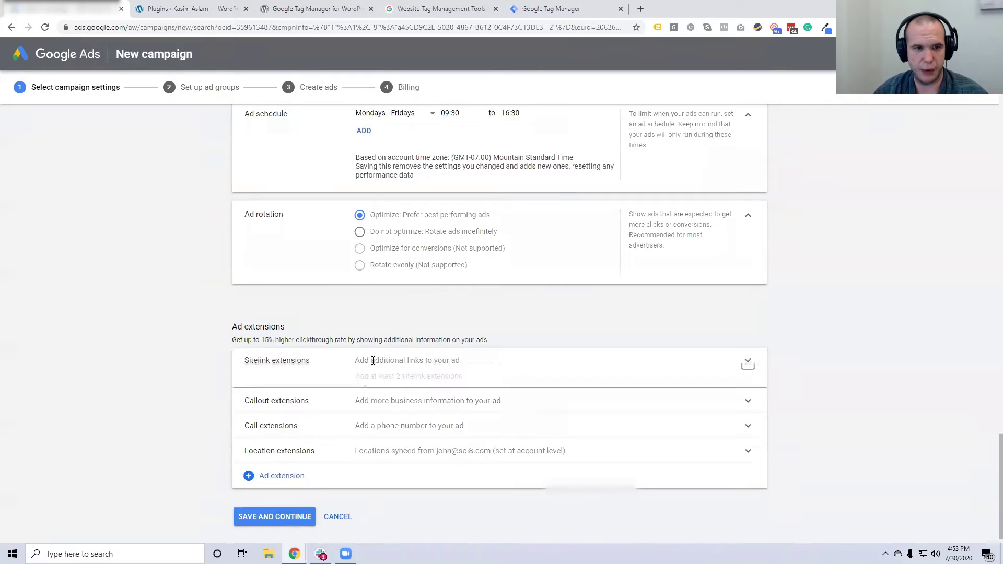
left_click(222, 5)
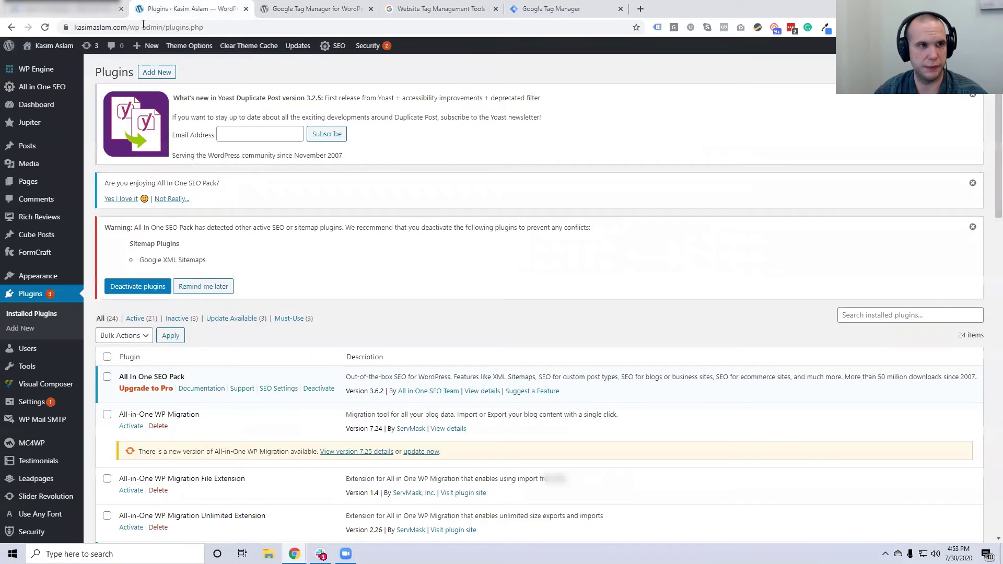
left_click_drag(168, 27, 74, 27)
key("ctrl+c")
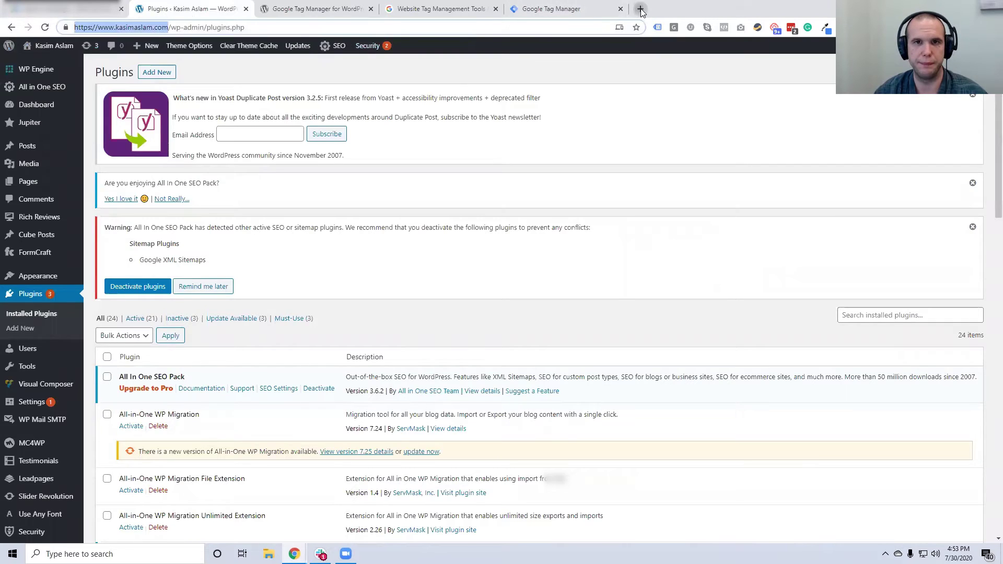
left_click(641, 8)
key("ctrl+v")
key("Return")
left_click_drag(641, 9, 226, 6)
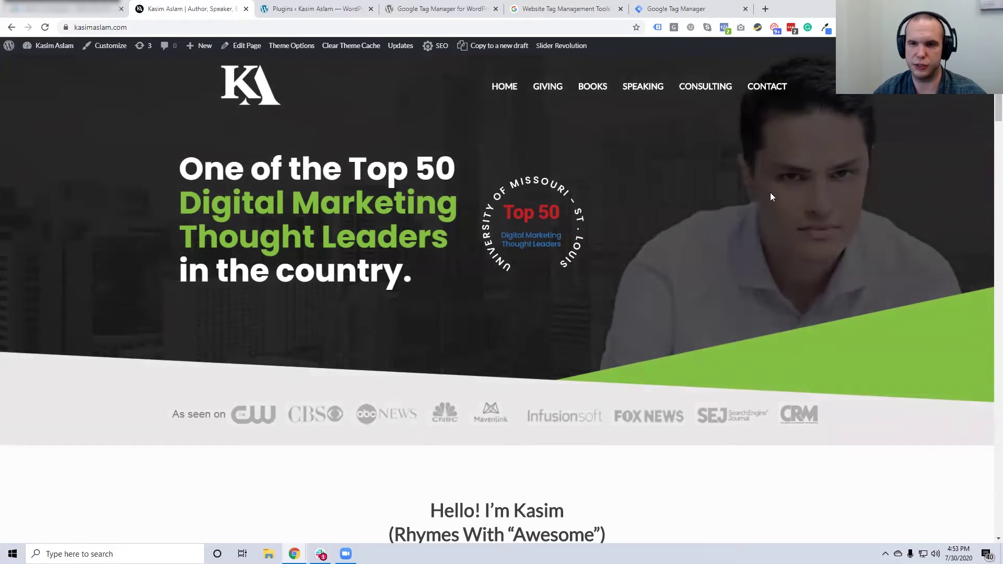
Return to the campaign's empty sitelink picker, checking the website tab for reference
left_click(62, 12)
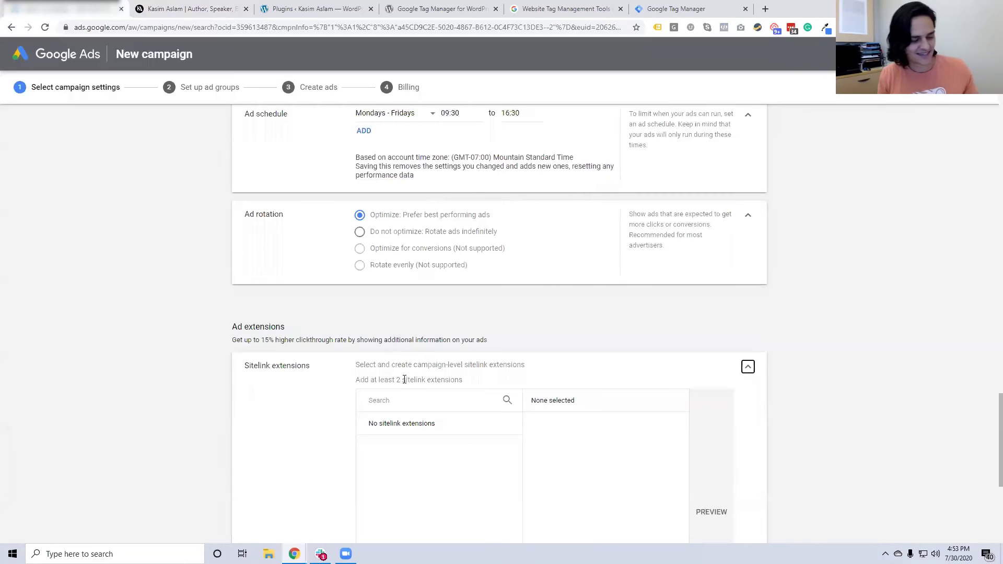
scroll(383, 368, "down", 1)
scroll(383, 369, "down", 2)
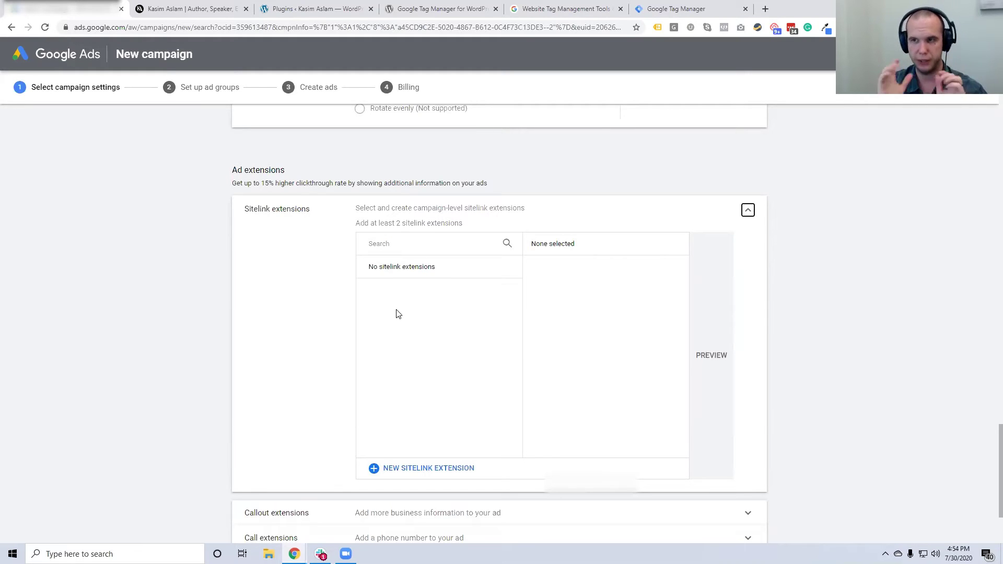
left_click(220, 9)
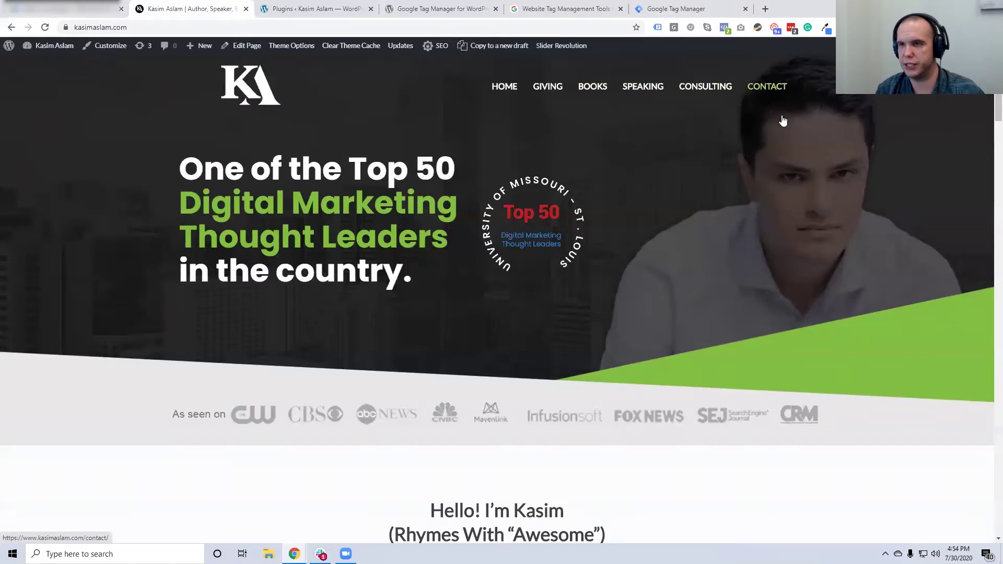
left_click(79, 15)
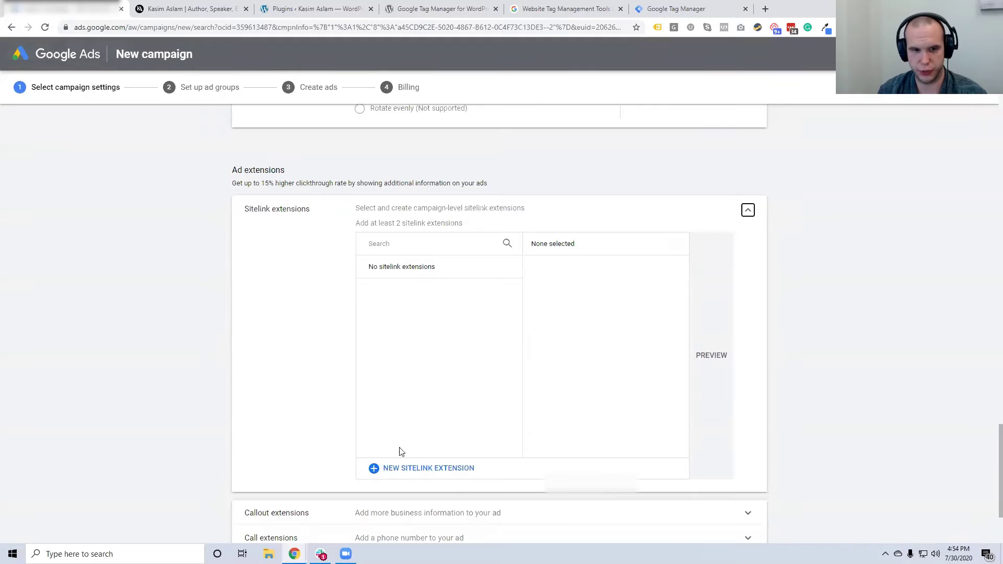
Create Sitelink 1 'Contact Us' with 'Call or Chat', 'Phone lines open 24/7' and URL site.com/contact-us
left_click(408, 469)
left_click(399, 289)
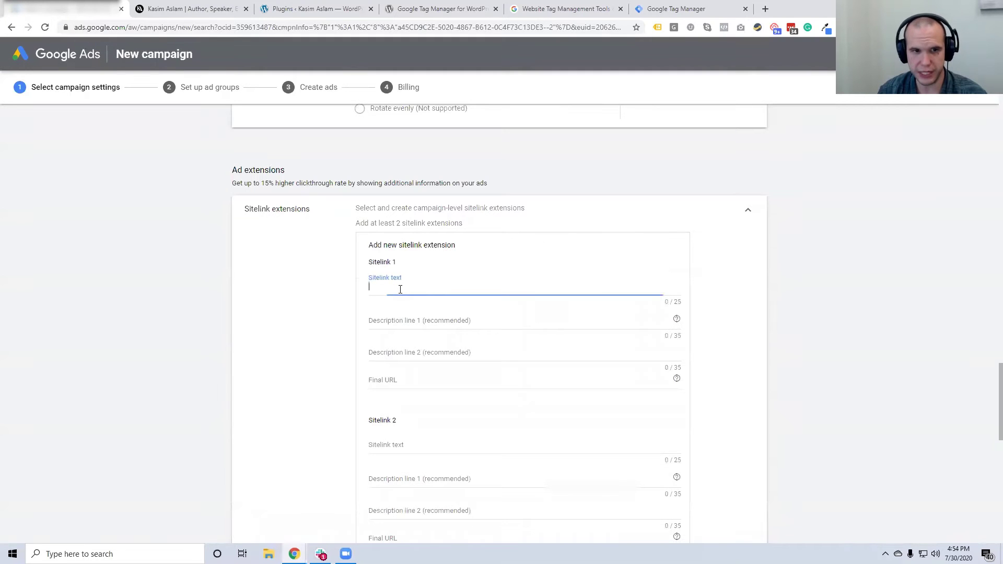
type("Contact Us")
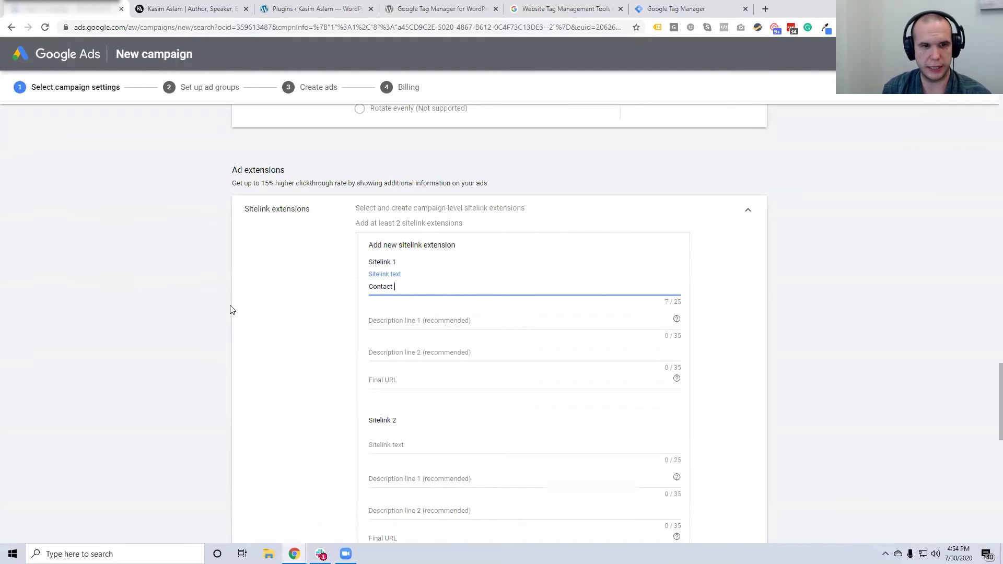
left_click(385, 320)
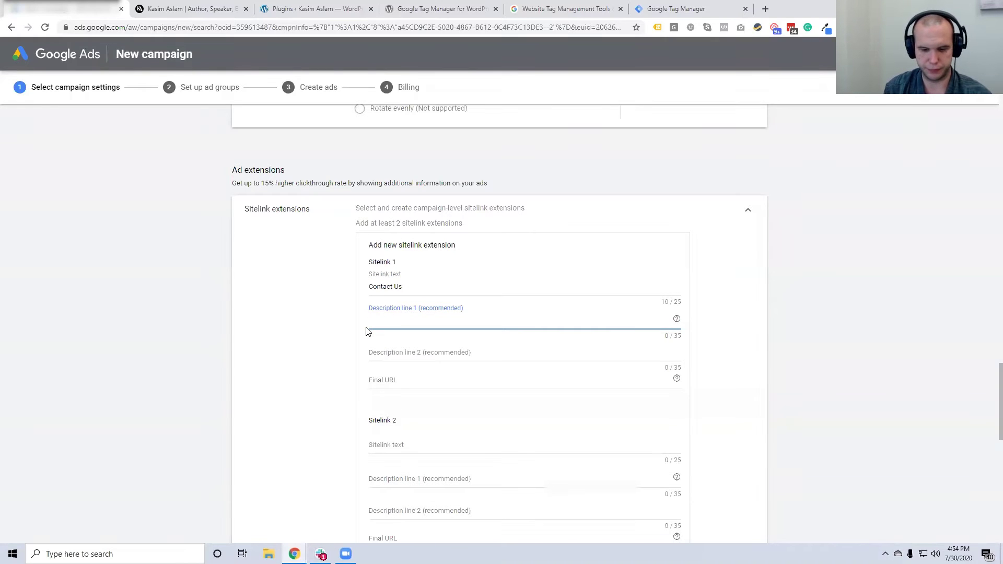
type("Call")
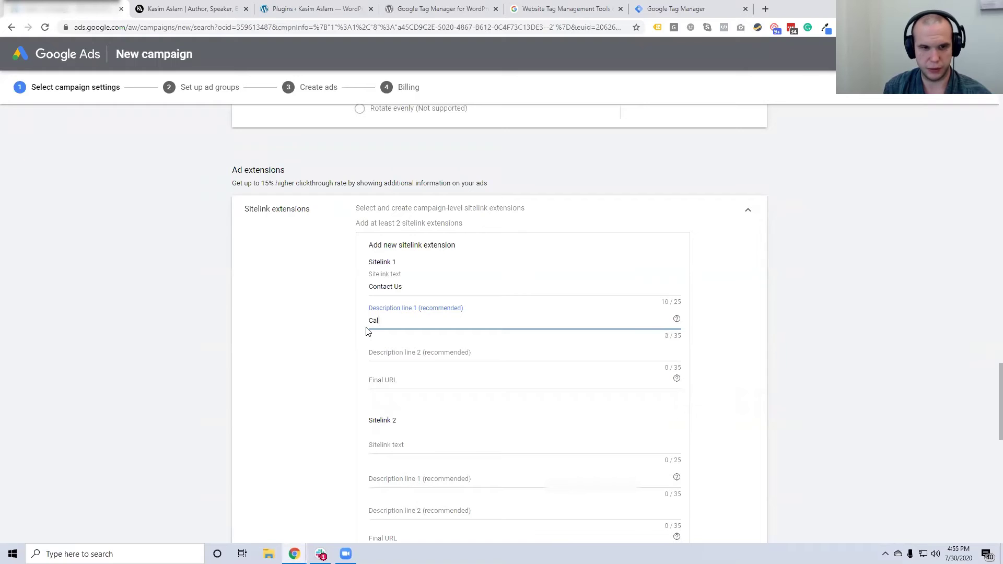
type(" or Chat")
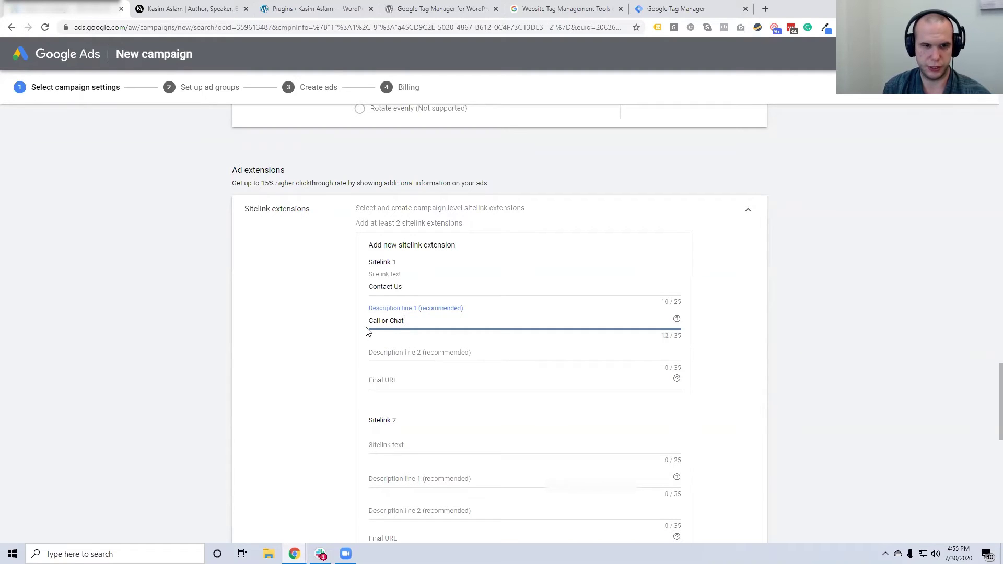
left_click(374, 349)
type("Phone lines open 24/7")
left_click(395, 384)
type("site.c")
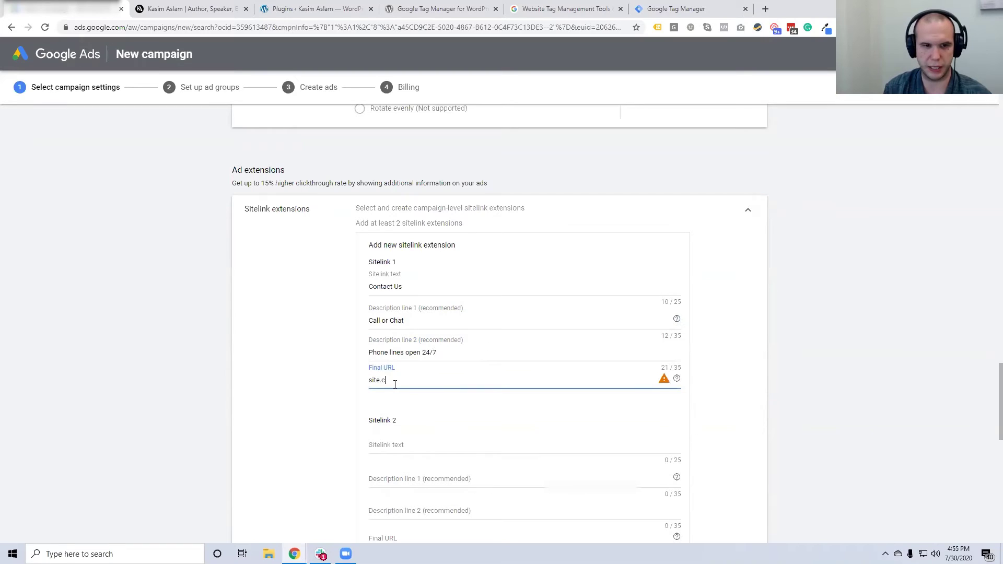
type("om/contact")
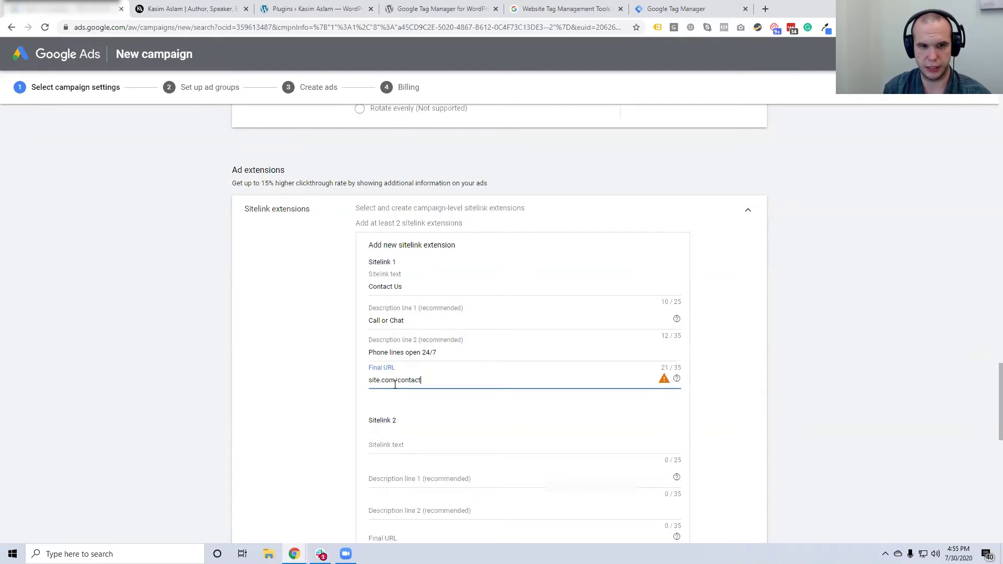
type("-us")
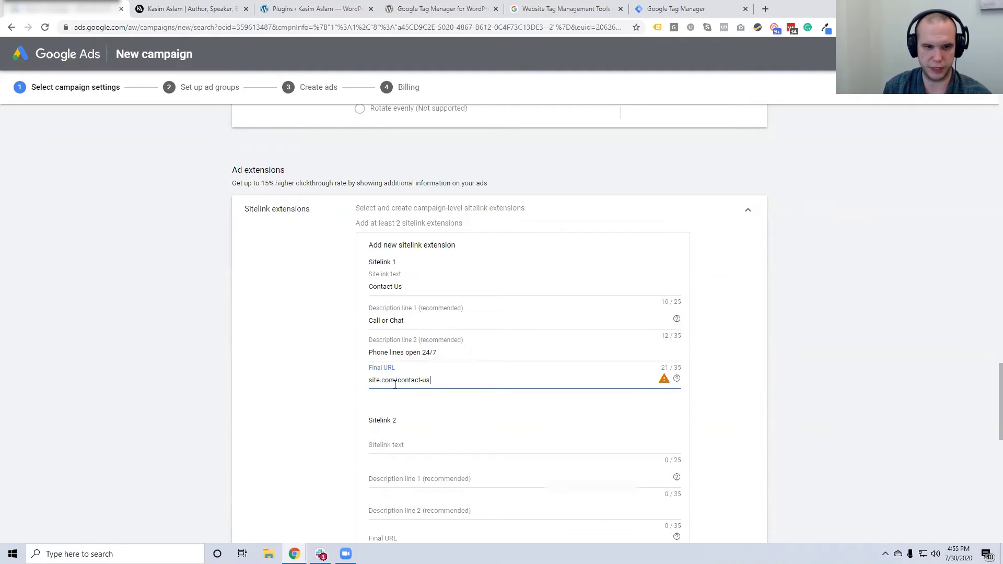
left_click(337, 405)
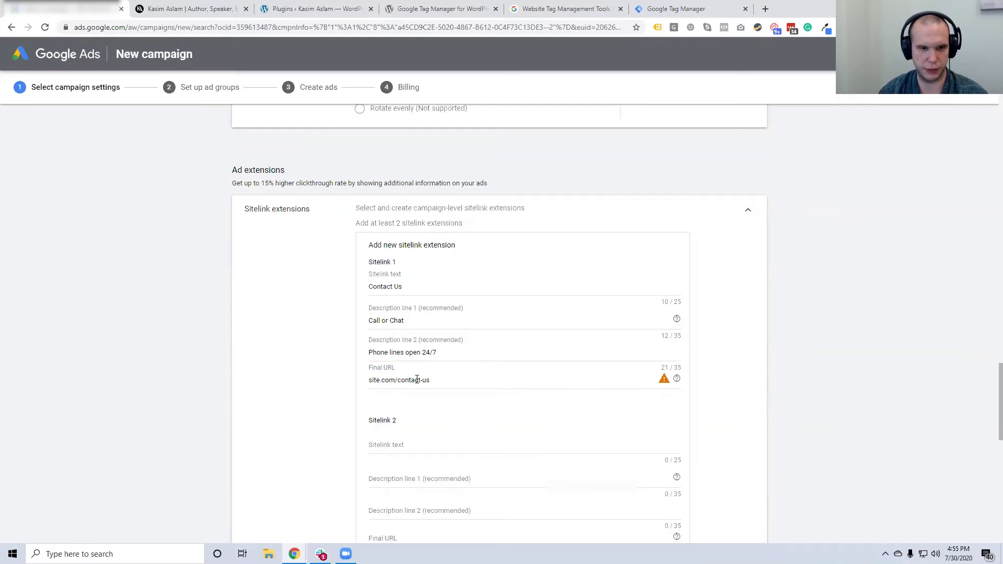
scroll(417, 381, "down", 1)
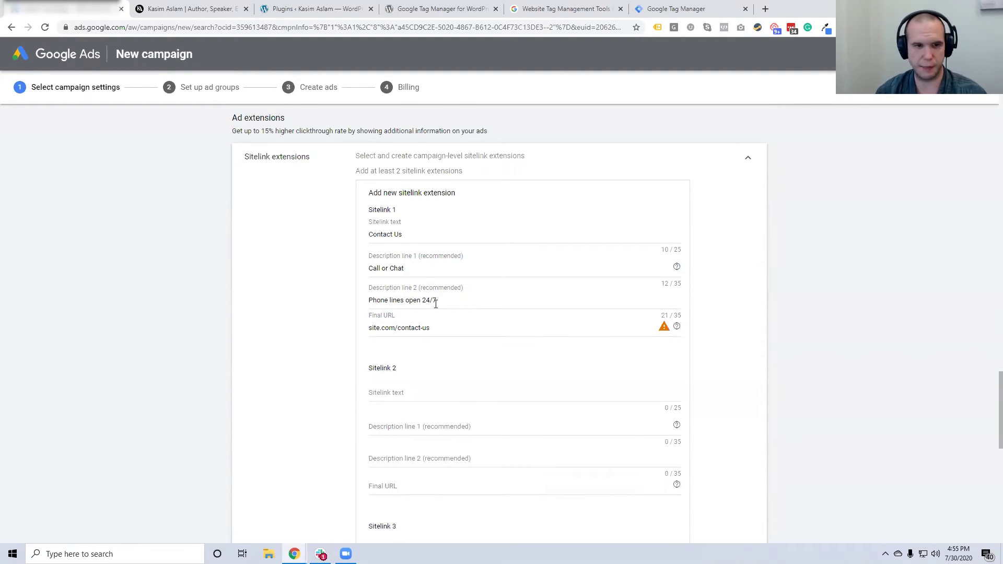
scroll(423, 295, "down", 3)
Fill Sitelink 2 'Testimonials' with 'Here what real people have to say', 'We are amazing', site.com/testimonial
left_click(408, 236)
type("Testimonials")
key("Tab")
type("Here what real people have to say")
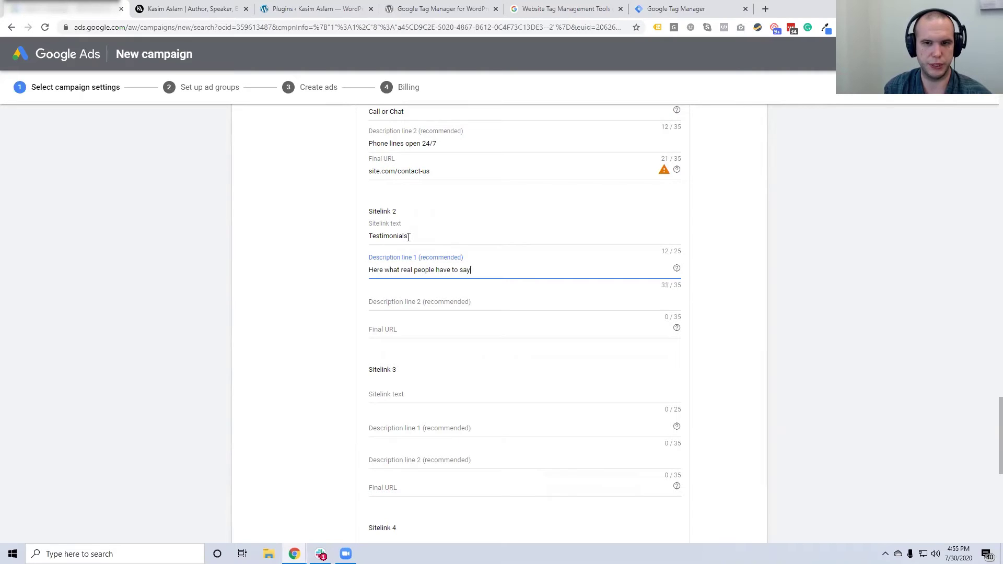
left_click(413, 301)
type("We a")
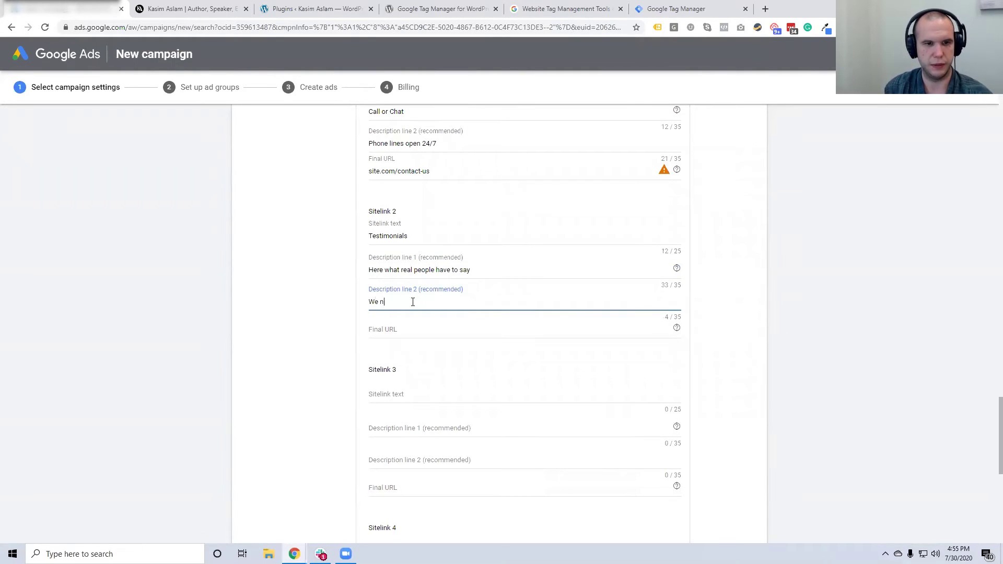
type("re amazing")
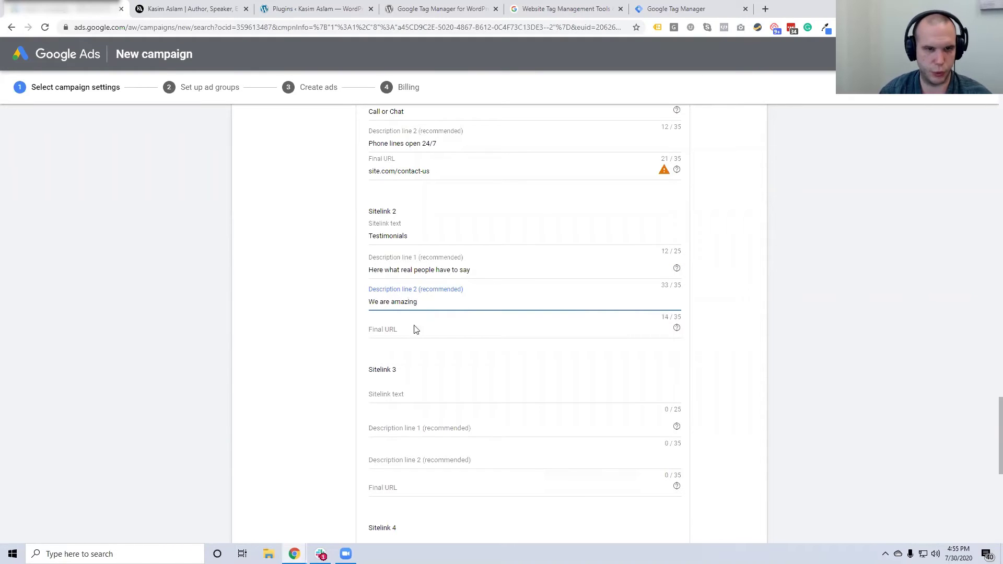
left_click(416, 329)
type("s")
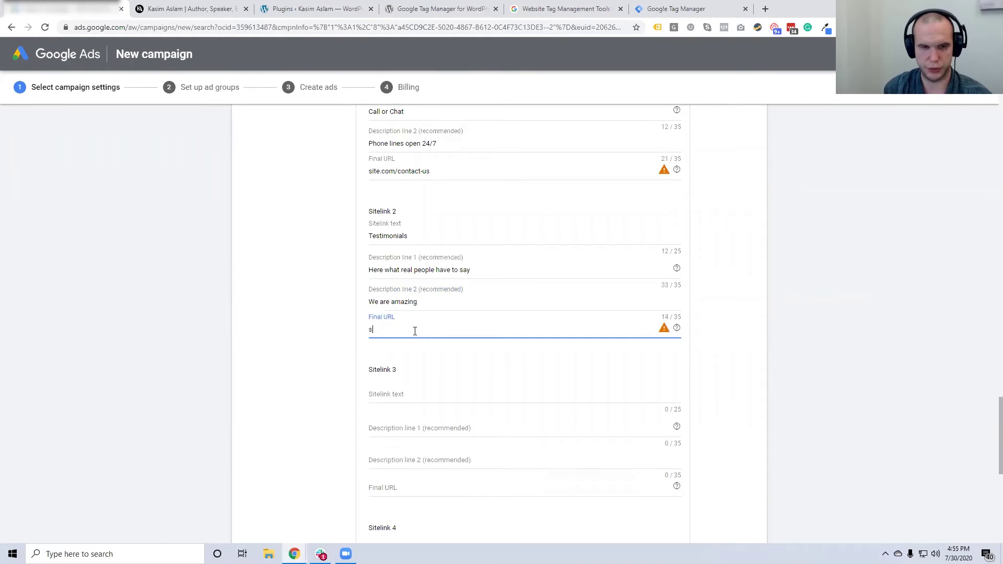
type("ite.com/testimonial")
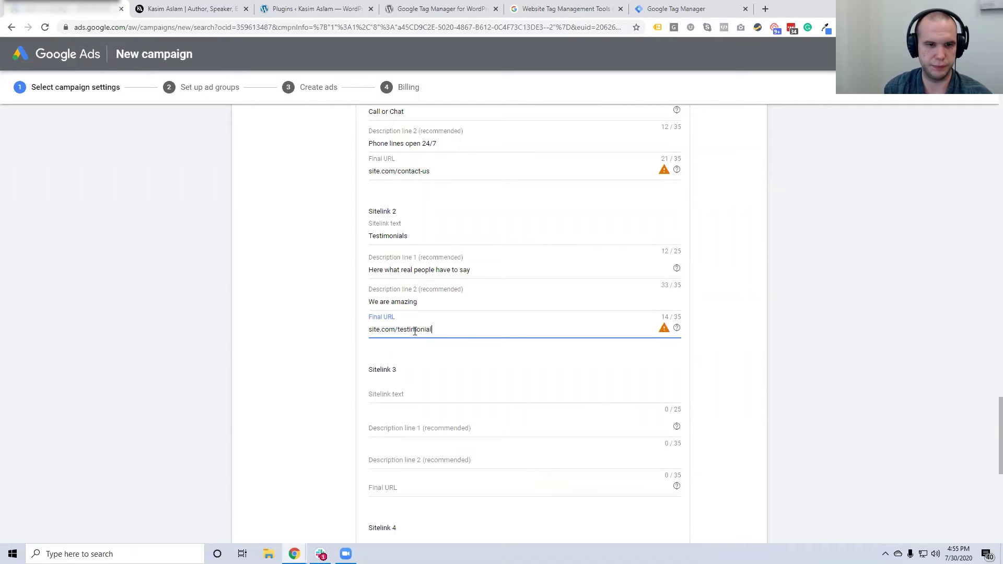
Fill Sitelink 3 'Hours of Operation' with 'We're open 24/7', 'Call anytime' and URL site.com/hours
scroll(423, 314, "down", 2)
left_click(423, 289)
type("Hours of OP")
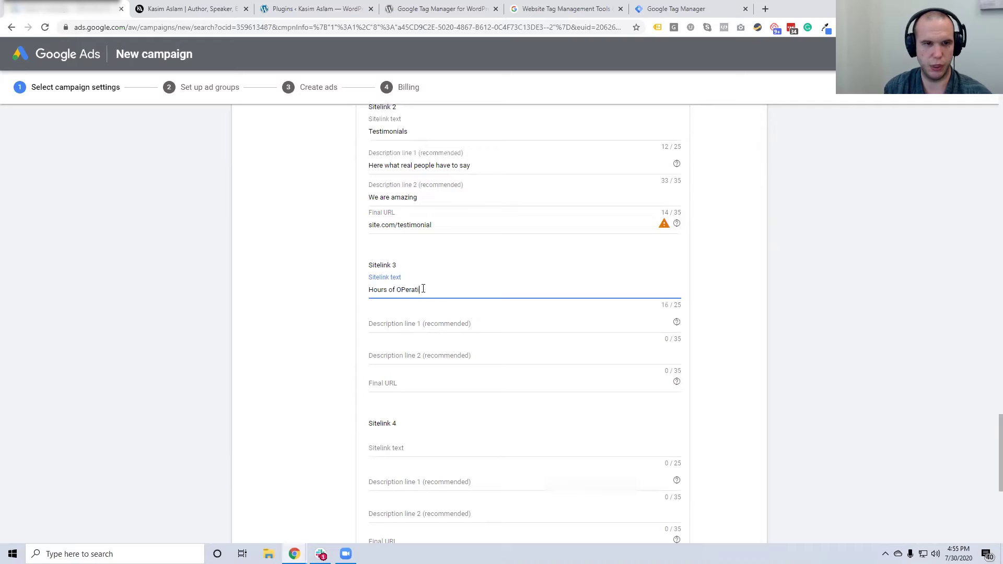
type("peration")
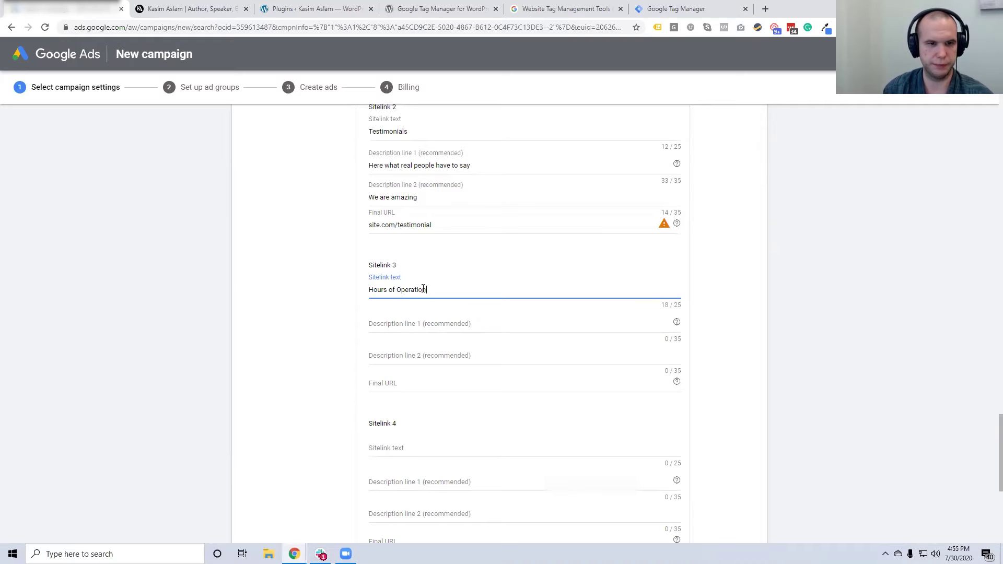
left_click(424, 325)
type("We're open 24/7")
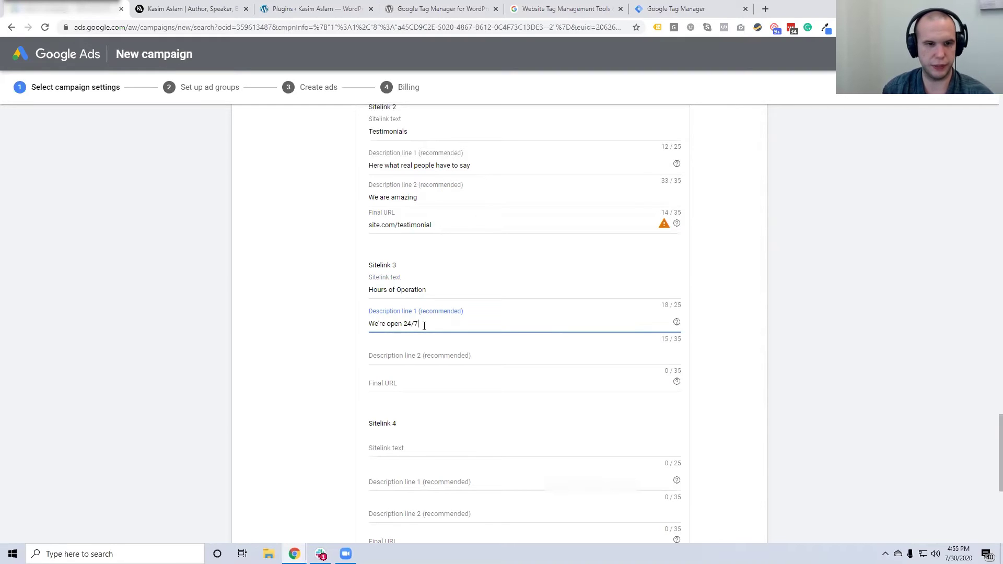
left_click(400, 357)
type("Call")
key("BackSpace")
type("ll anytime")
left_click(390, 383)
type("st")
key("BackSpace")
type("ite")
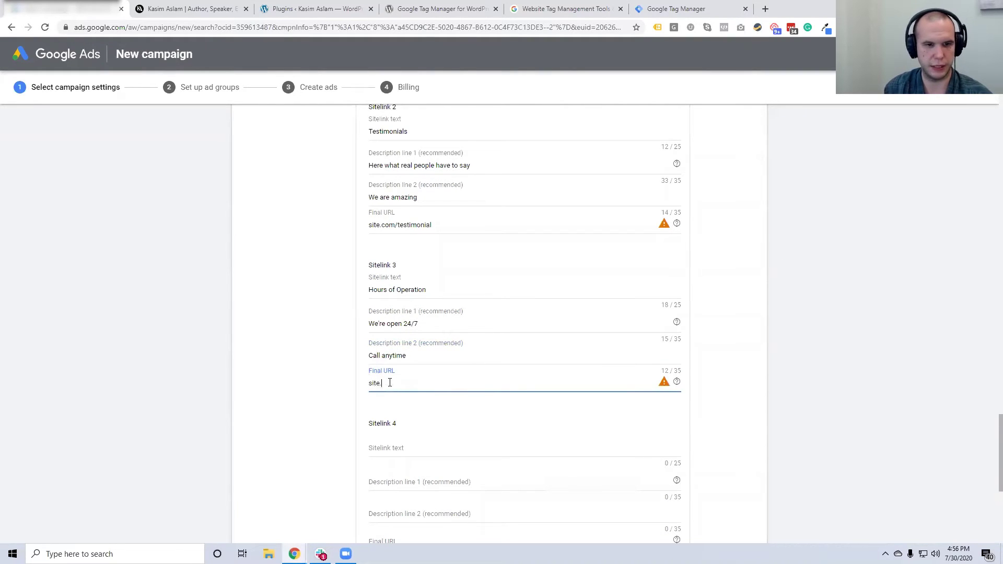
type(".com/hours")
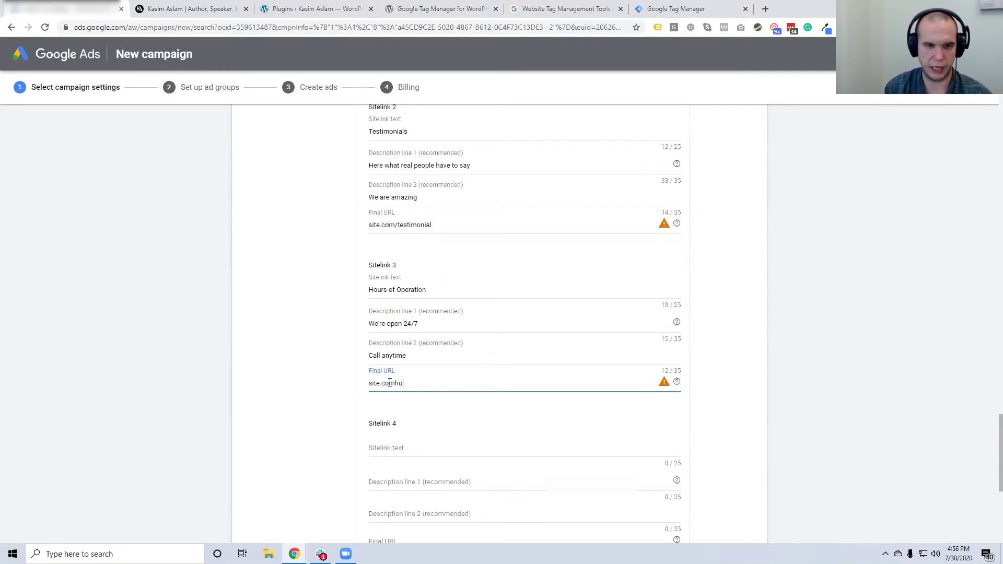
Add the missing slash to the Hours of Operation URL, making it site.com/hours
left_click(394, 384)
type("/")
scroll(394, 363, "down", 4)
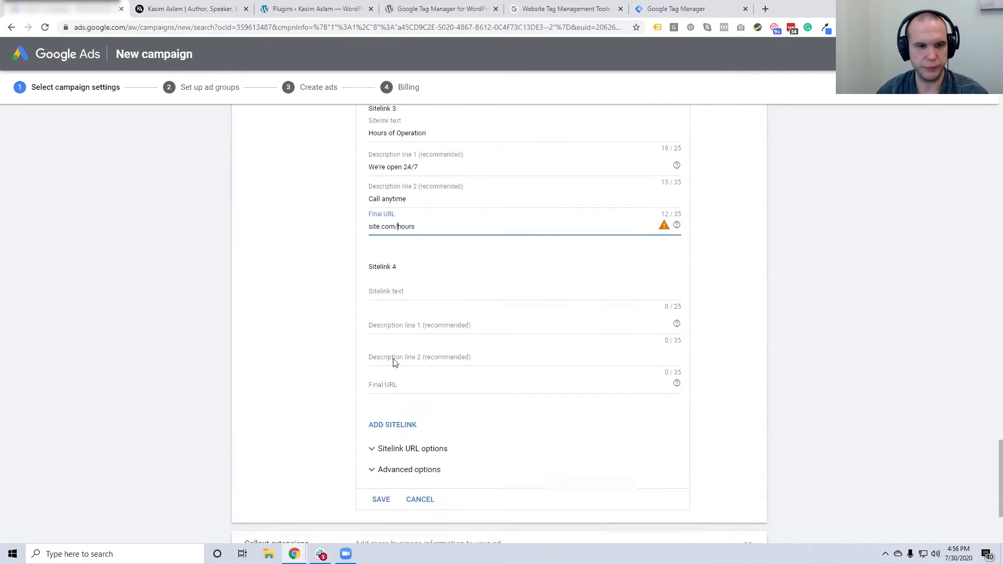
Name Sitelink 4 'About Us' with first description 'Over 40 years of experience'
left_click(394, 237)
scroll(359, 254, "up", 4)
scroll(360, 254, "up", 5)
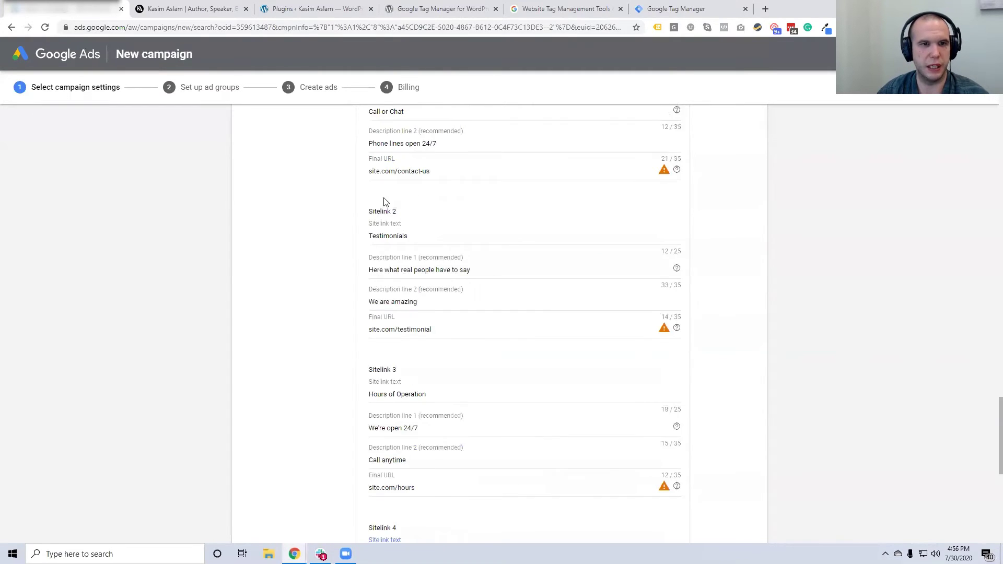
scroll(403, 139, "down", 3)
scroll(403, 235, "down", 4)
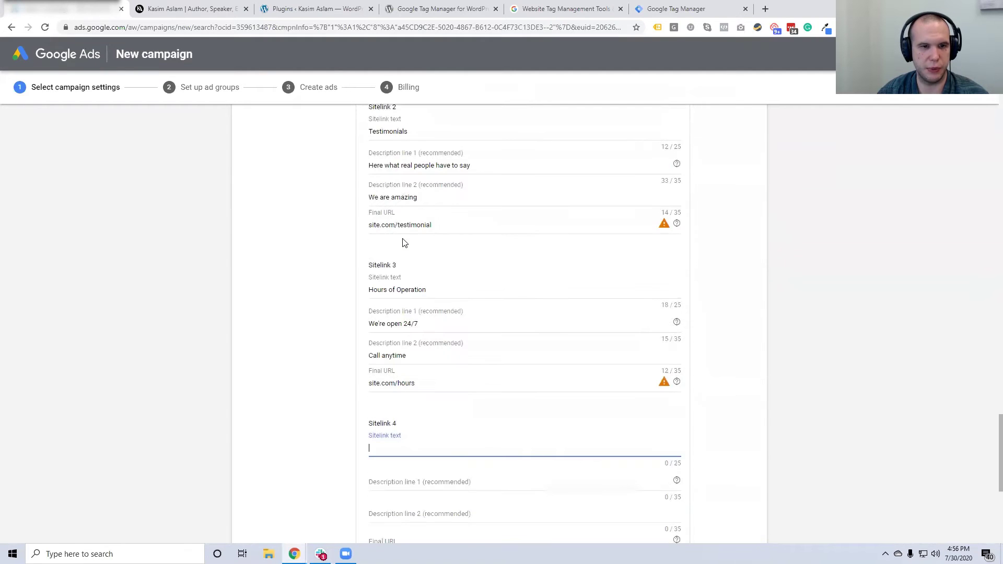
scroll(399, 327, "down", 1)
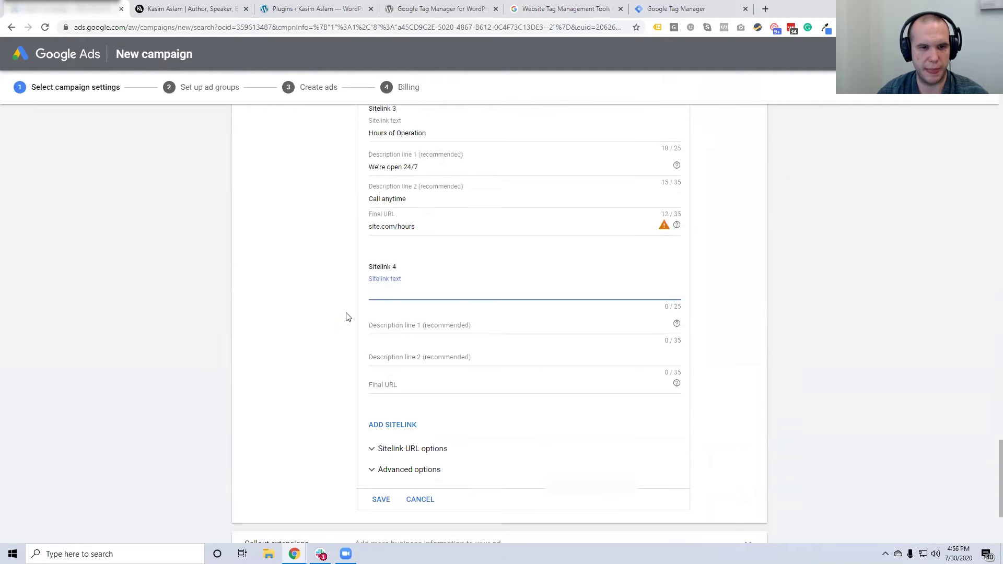
type("Aobut U")
key("BackSpace")
key("BackSpace")
key("BackSpace")
key("BackSpace")
key("BackSpace")
key("BackSpace")
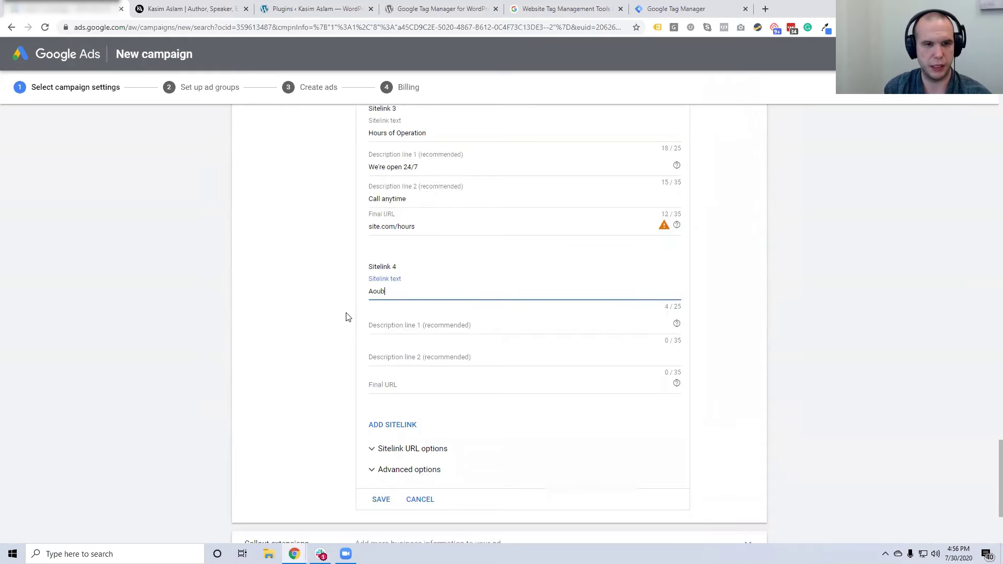
type("bout U")
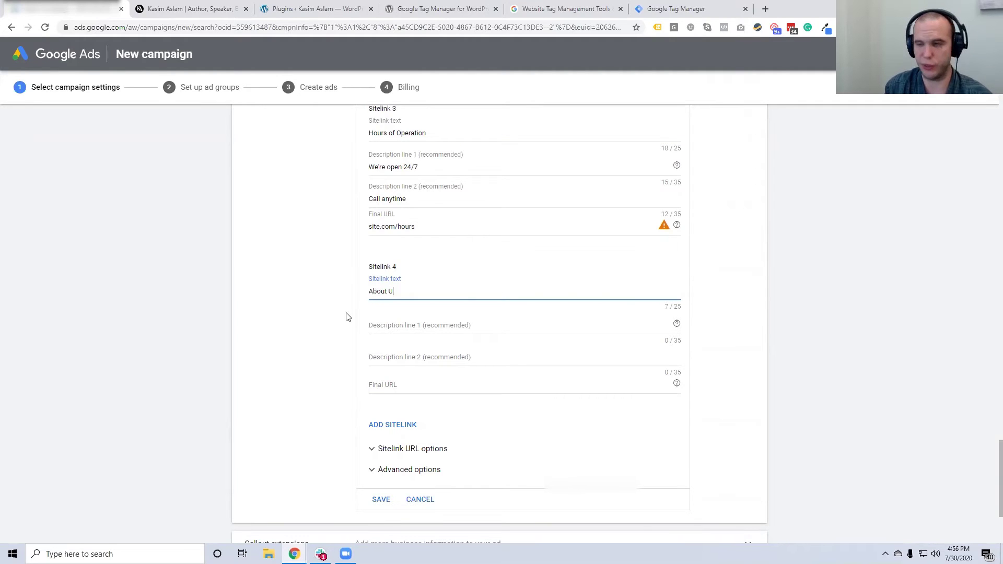
type("s")
key("Tab")
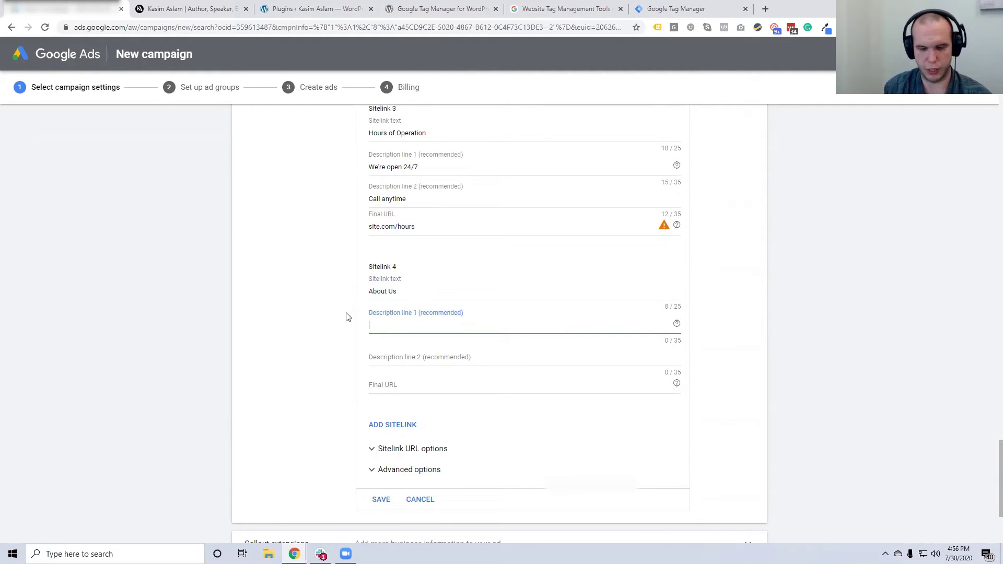
type("Be")
key("BackSpace")
key("BackSpace")
type("over ")
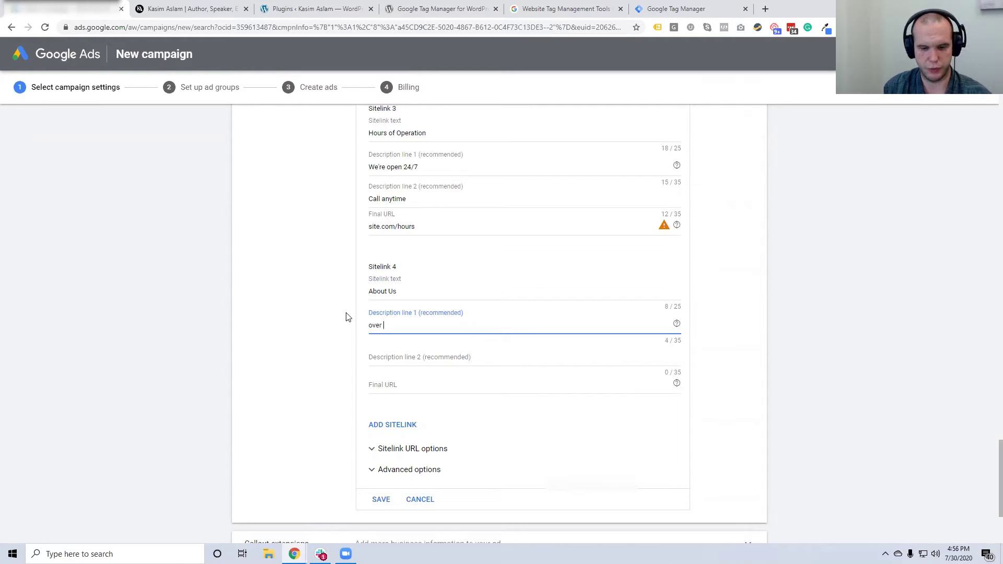
type("40 years of experience")
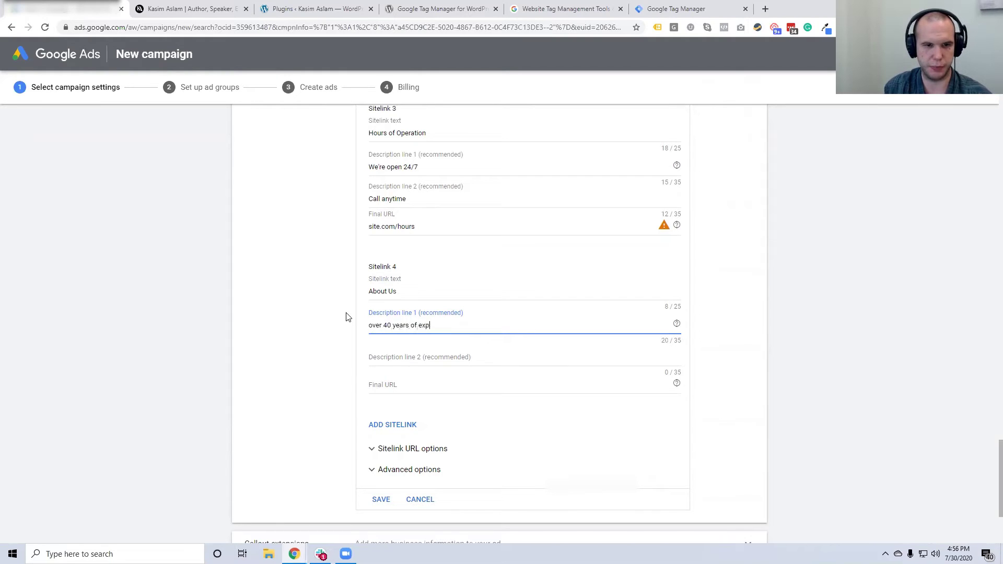
left_click(369, 326)
key("Delete")
type("O")
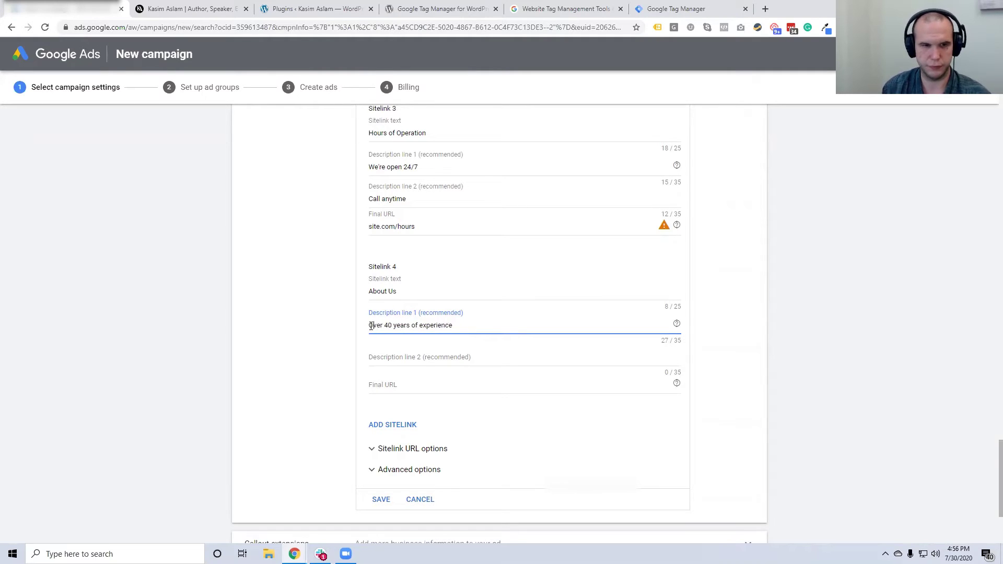
Add '10+ Dentists on staff' and URL site.com/about-us, then save all four sitelinks
left_click(377, 356)
type("10+ Dentists on staff")
left_click(394, 384)
type("site.com")
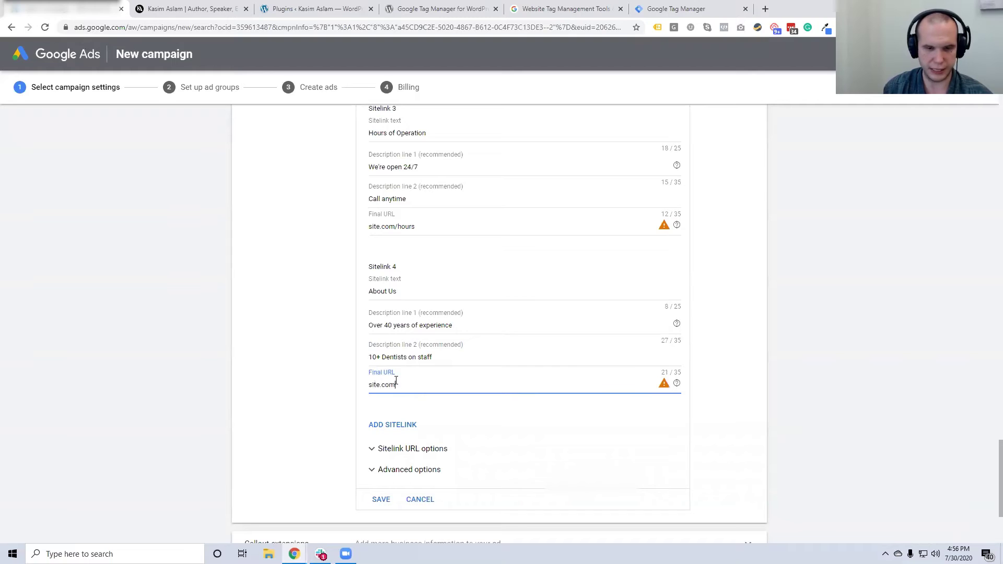
type("/about-us")
left_click(381, 500)
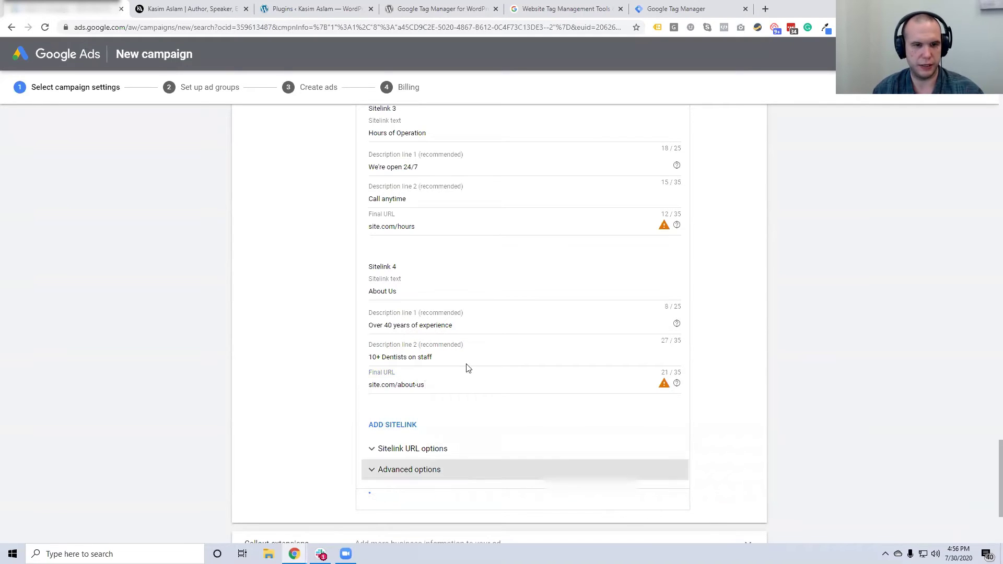
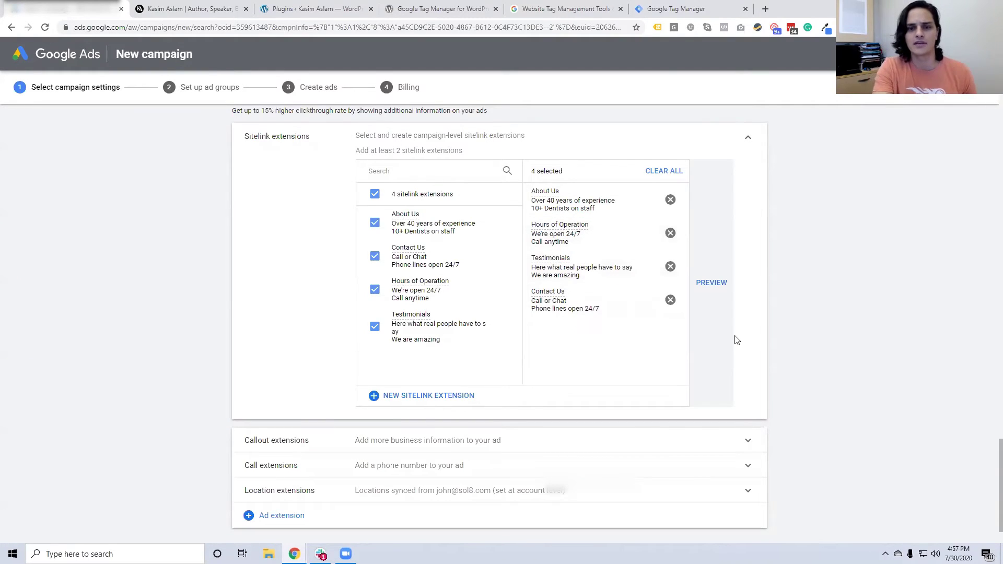
Search Google for 'dentist' in a new tab and look through the ads shown
scroll(737, 340, "up", 1)
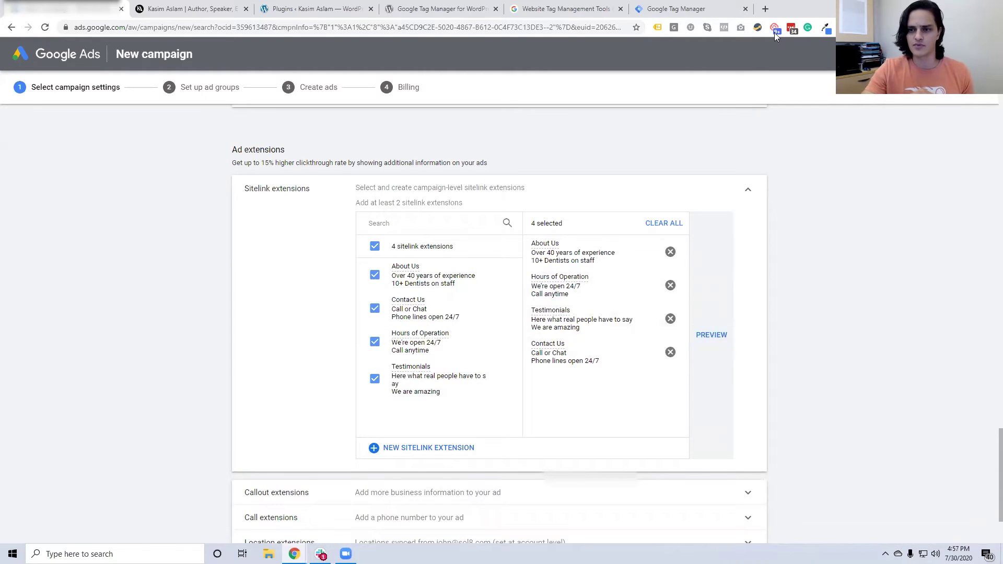
left_click(766, 16)
type("dentist")
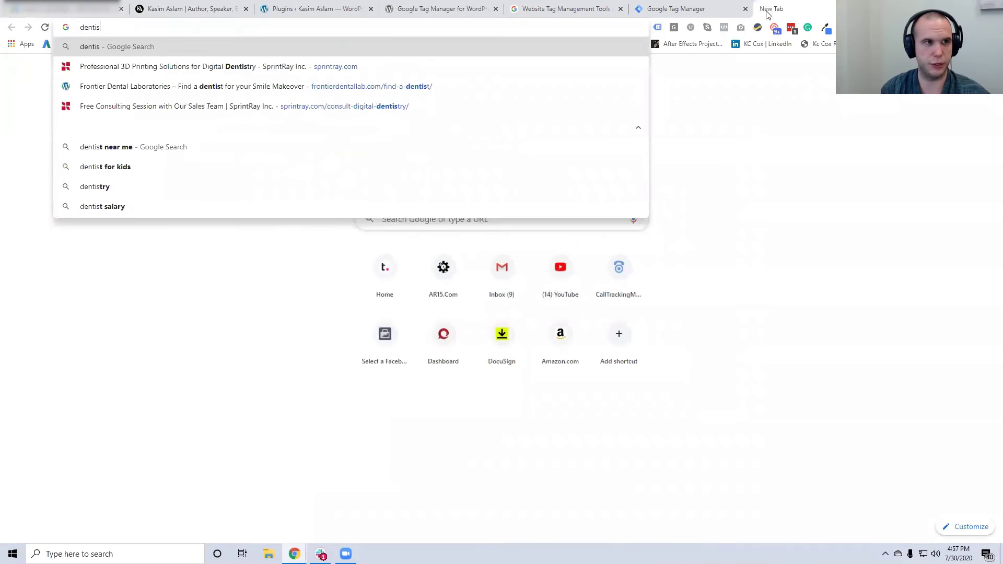
key("Return")
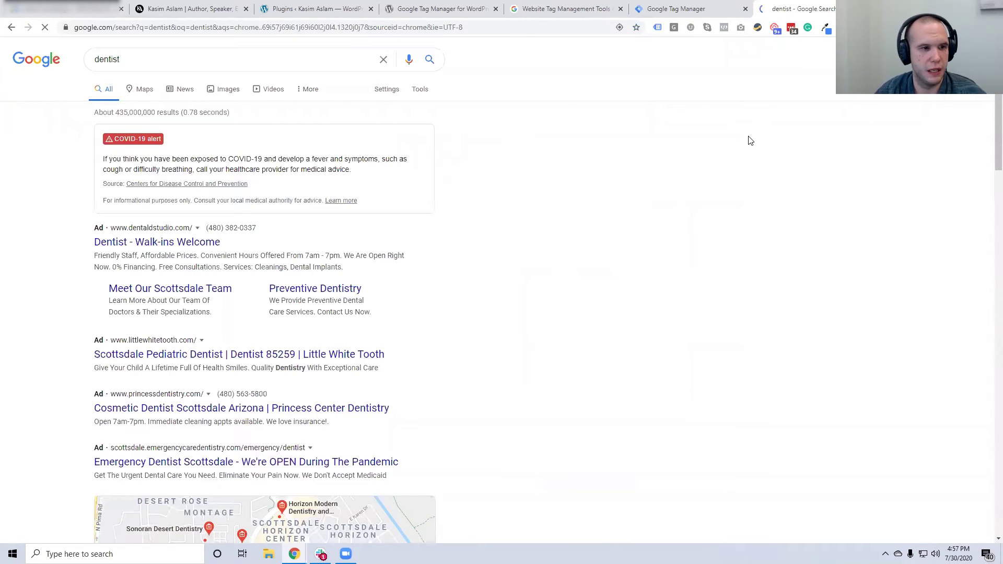
scroll(365, 233, "down", 1)
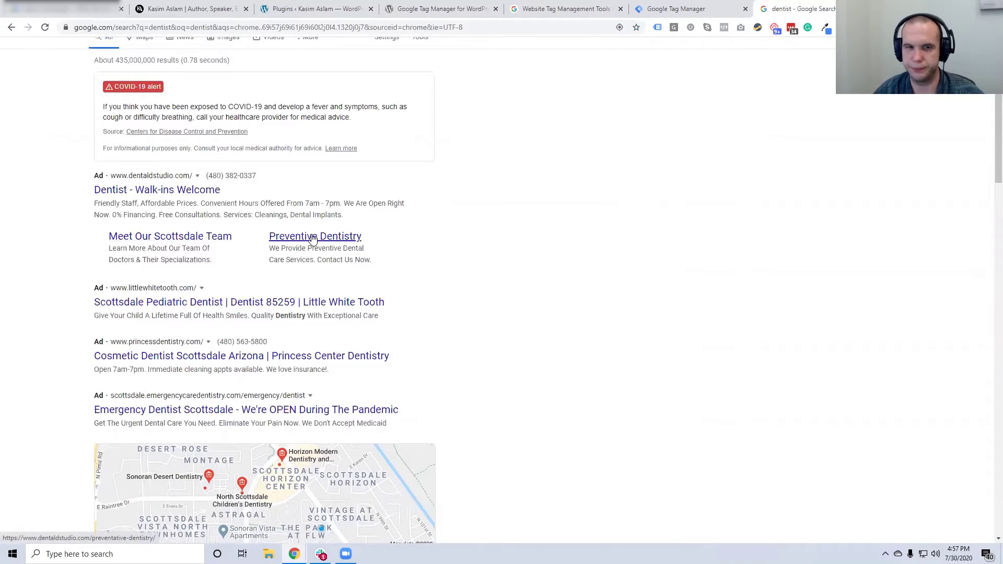
scroll(575, 273, "up", 1)
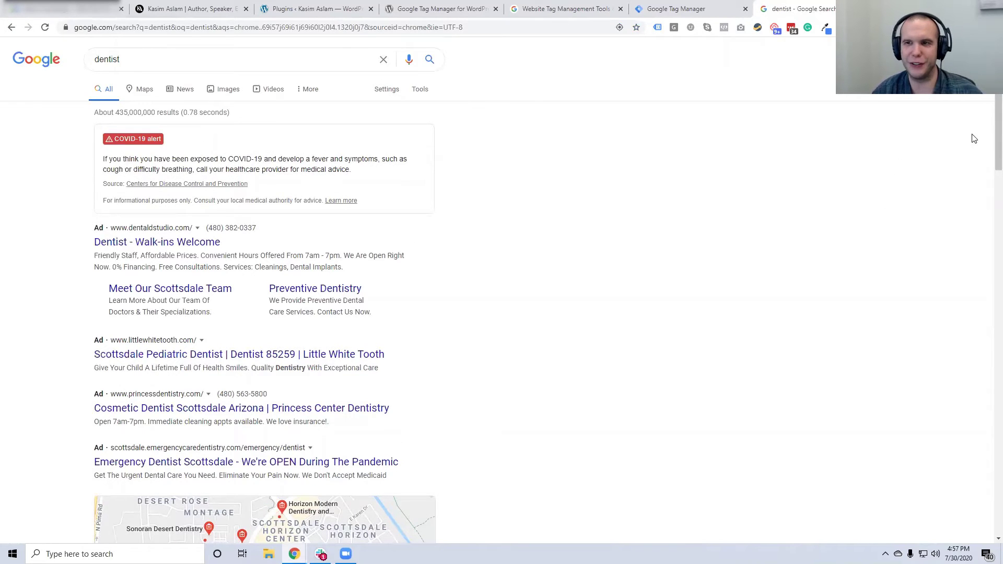
scroll(989, 137, "down", 1)
scroll(988, 151, "down", 2)
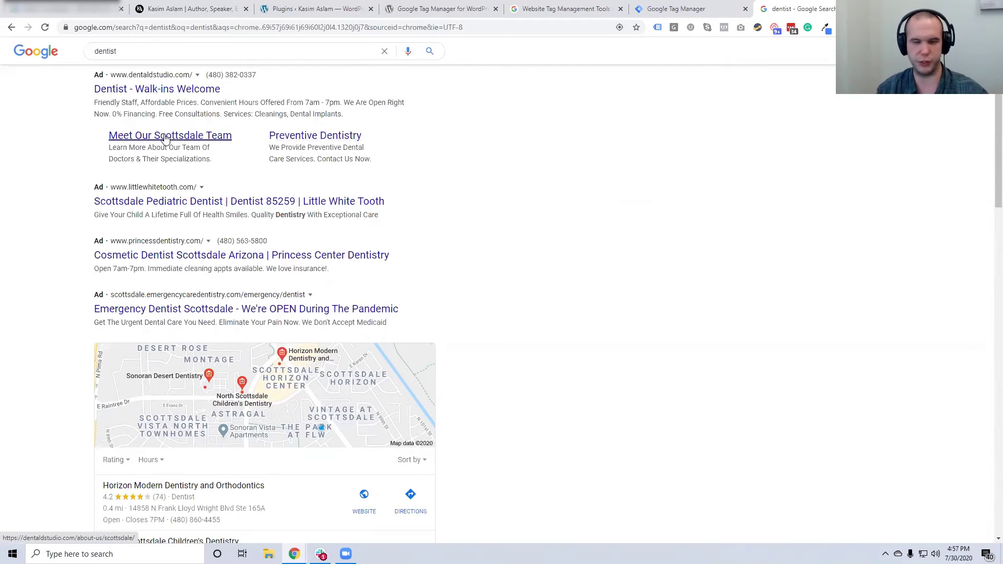
left_click(212, 51)
key("Return")
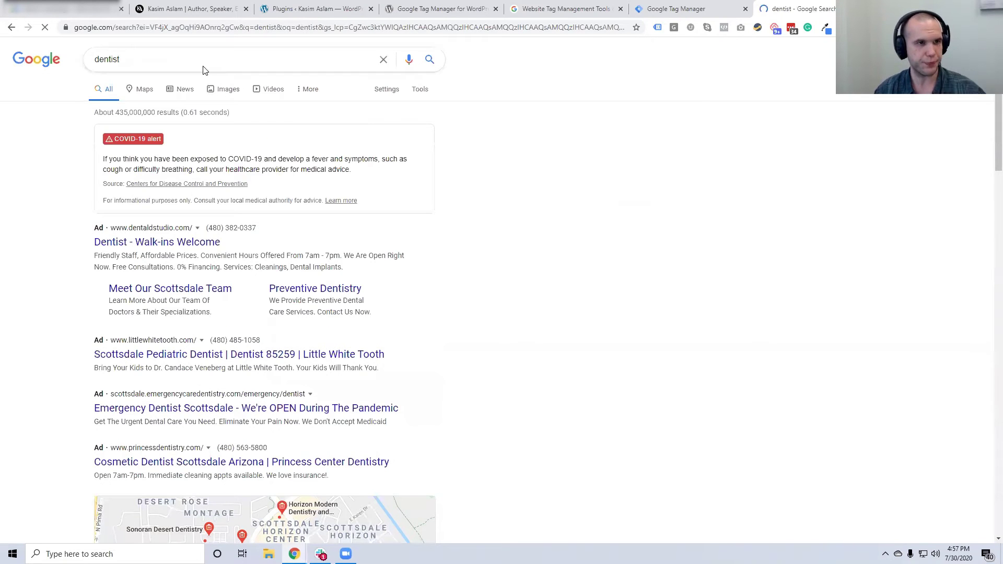
Refine the search to 'dentist near me' and view page 2 of the results
left_click(202, 61)
type("near me")
key("Return")
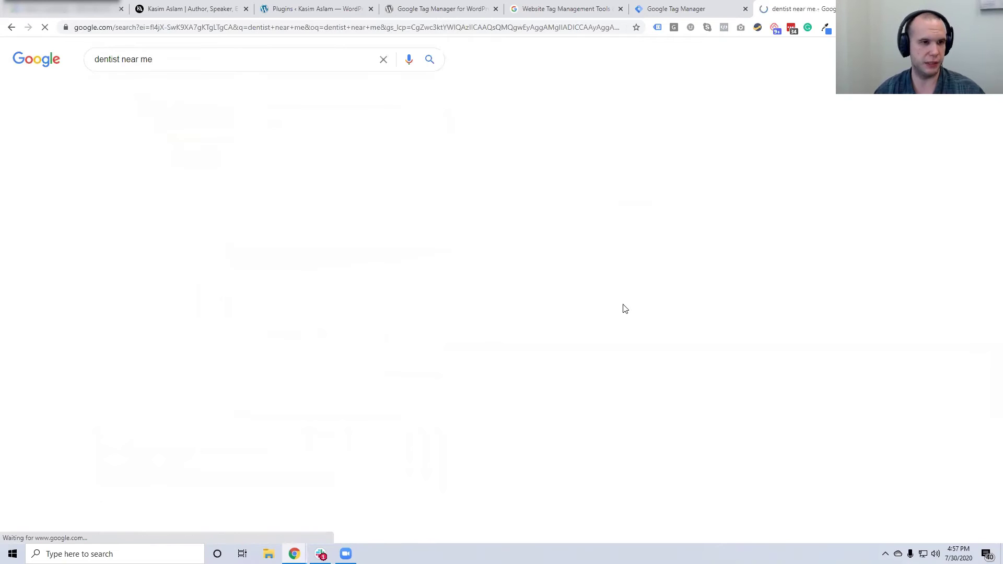
scroll(443, 302, "down", 20)
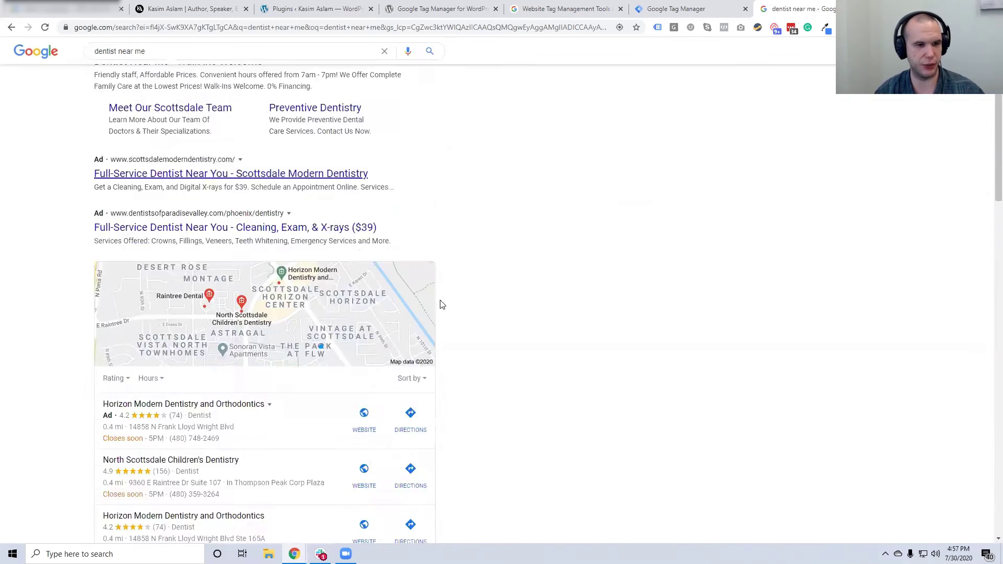
scroll(383, 509, "down", 4)
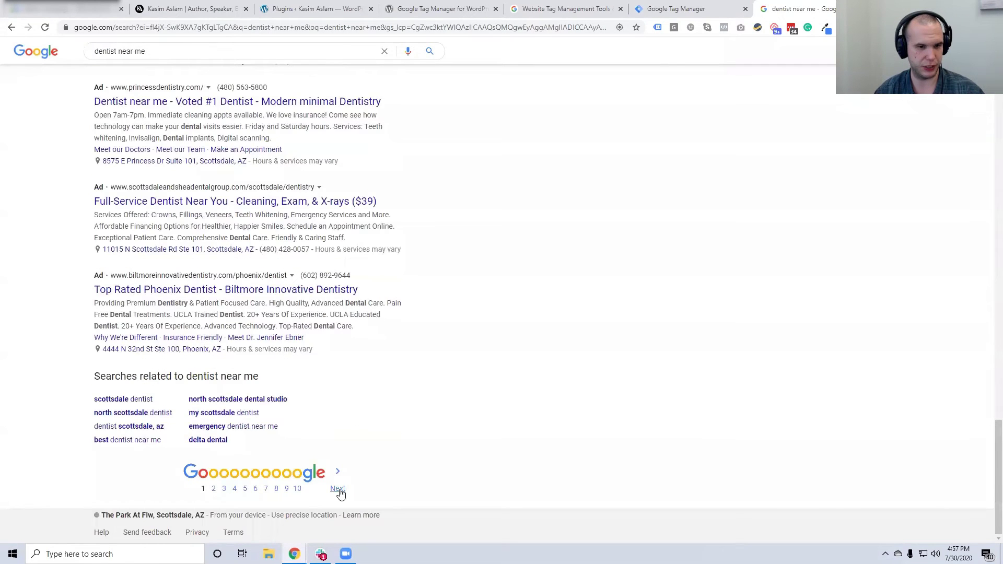
left_click(337, 491)
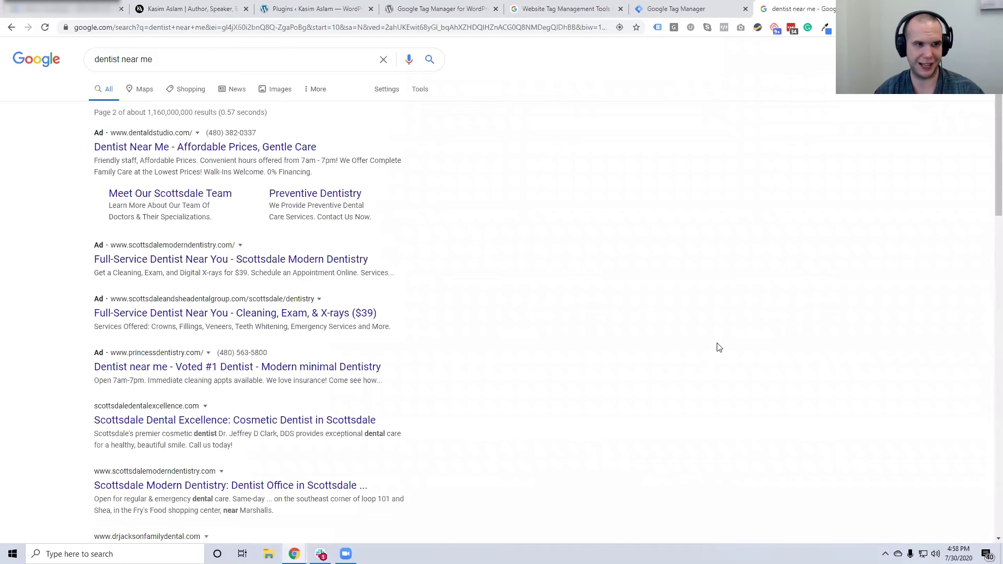
Search for 'car dealership' and capture the results page with Lightshot
triple_click(177, 61)
type("car deal")
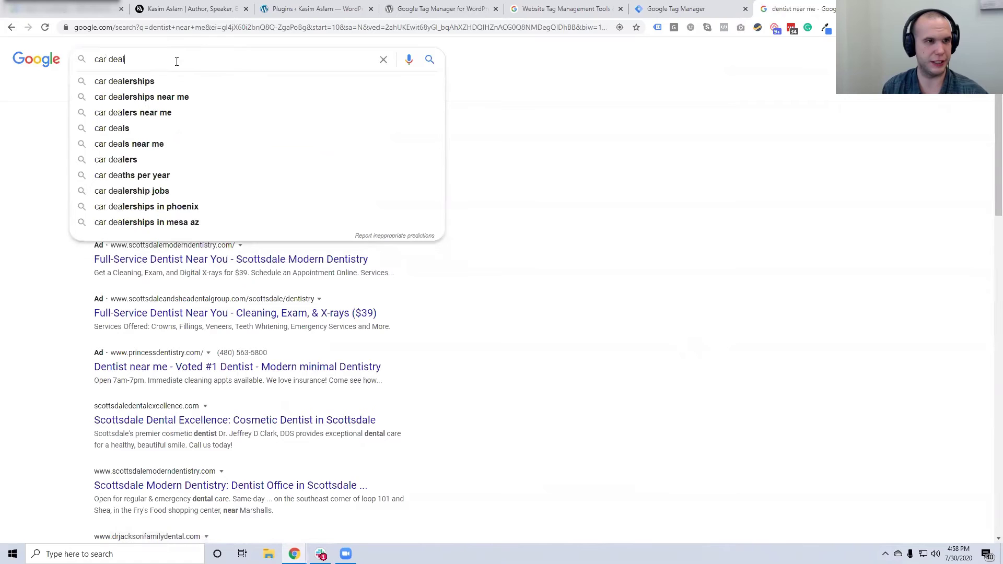
type("ership")
key("Return")
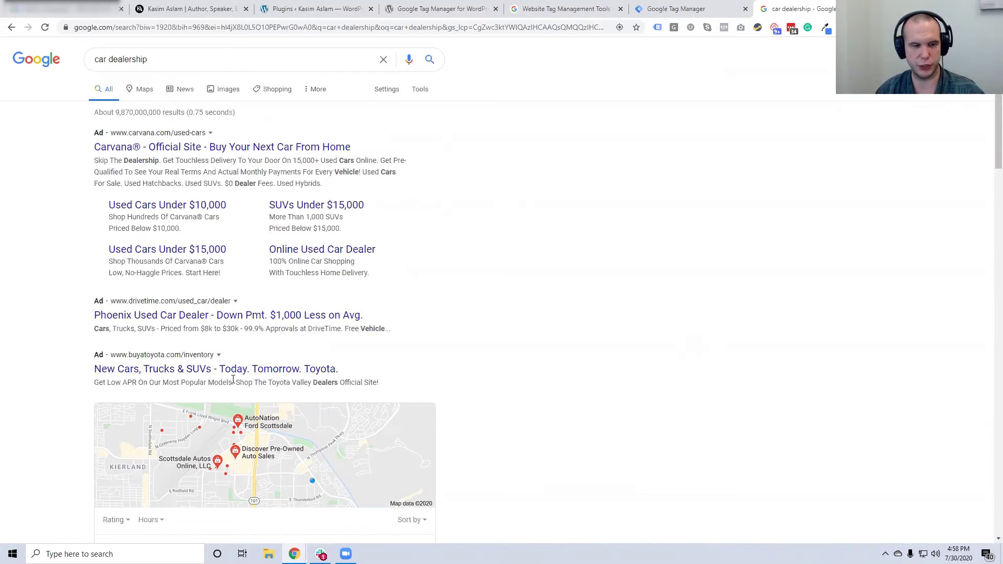
left_click(827, 29)
Box the Carvana and DriveTime ads in red on the captured page, then return to Google Ads
left_click_drag(70, 39, 652, 530)
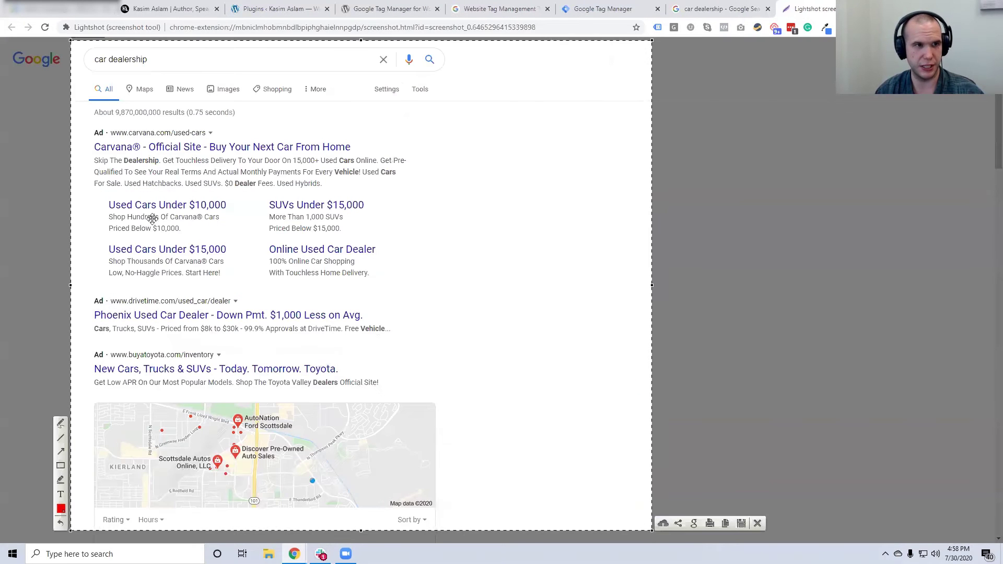
left_click(60, 467)
mouse_move(82, 126)
left_mouse_down()
mouse_move(357, 285)
mouse_move(421, 286)
left_mouse_up()
mouse_move(81, 295)
left_mouse_down()
mouse_move(268, 335)
mouse_move(415, 352)
mouse_move(422, 343)
left_mouse_up()
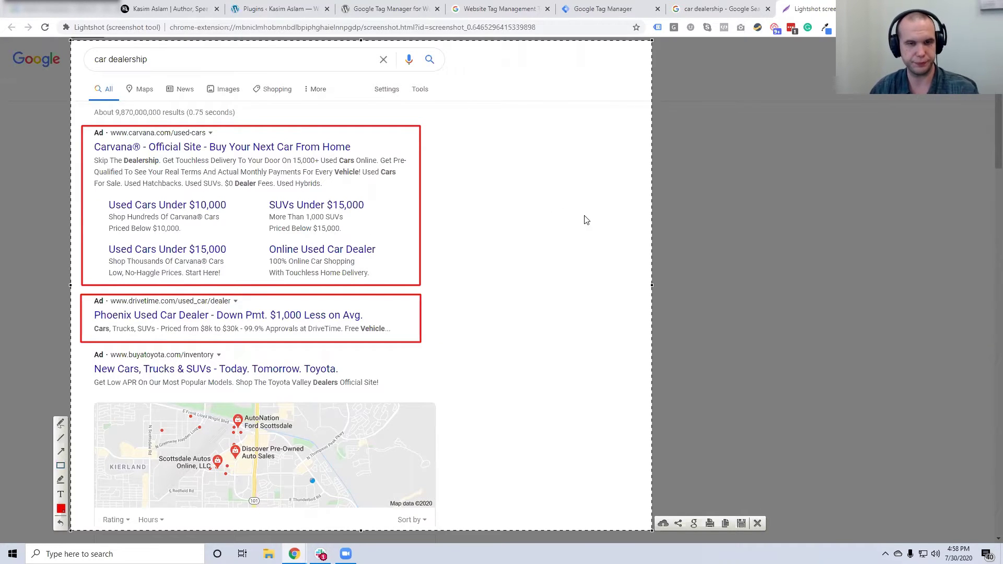
key("ctrl+w")
left_click(65, 9)
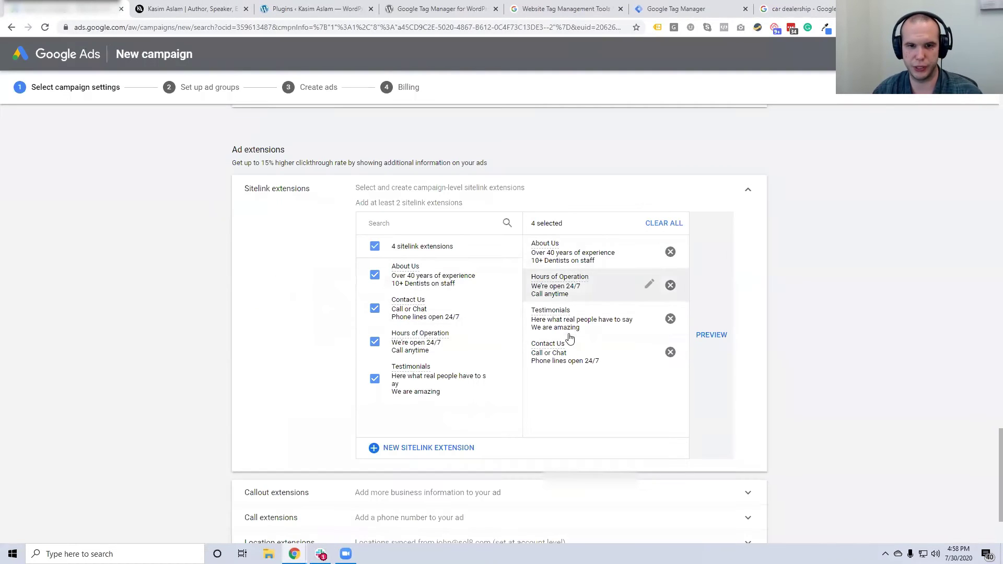
Expand Callout extensions and start a new, blank callout extension
scroll(570, 338, "down", 3)
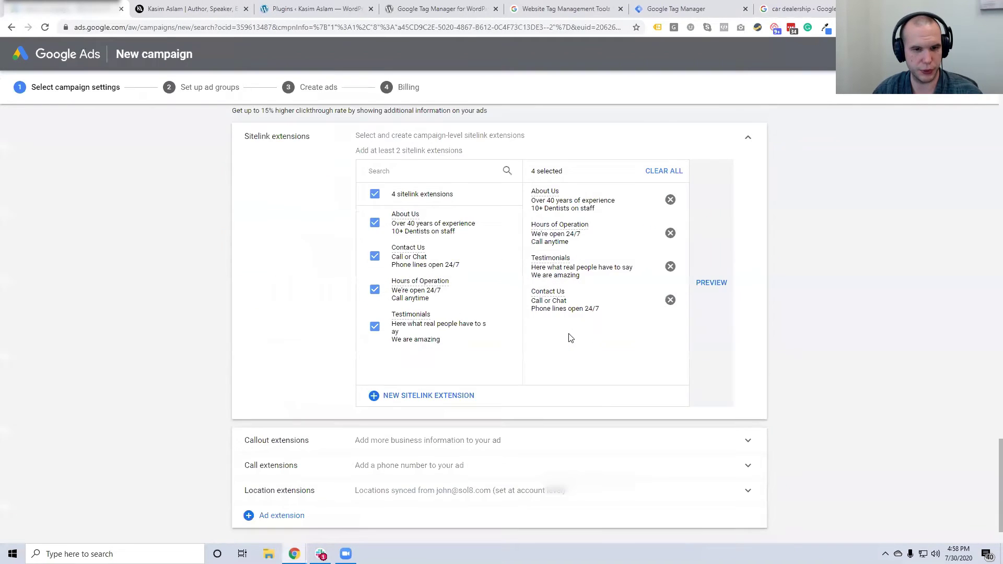
left_click(392, 387)
scroll(653, 403, "down", 2)
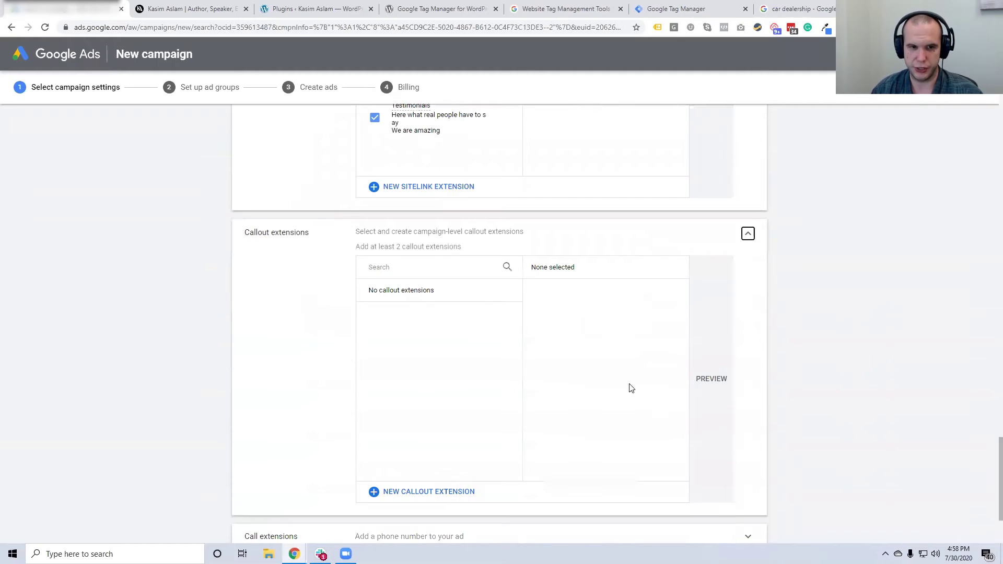
left_click(413, 490)
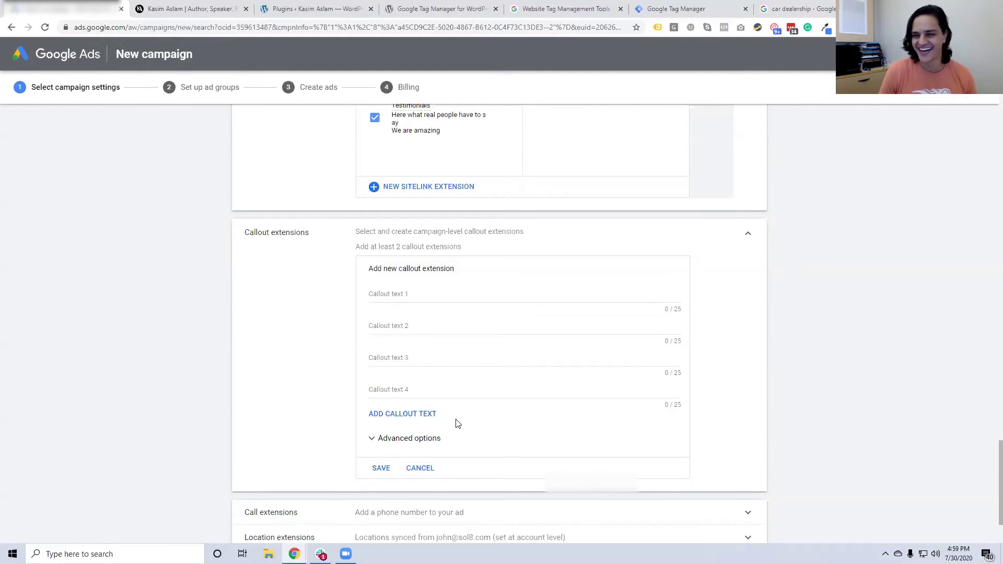
Enter the callouts 'Award Winning Team' and '100+ Years Experience'
left_click(417, 292)
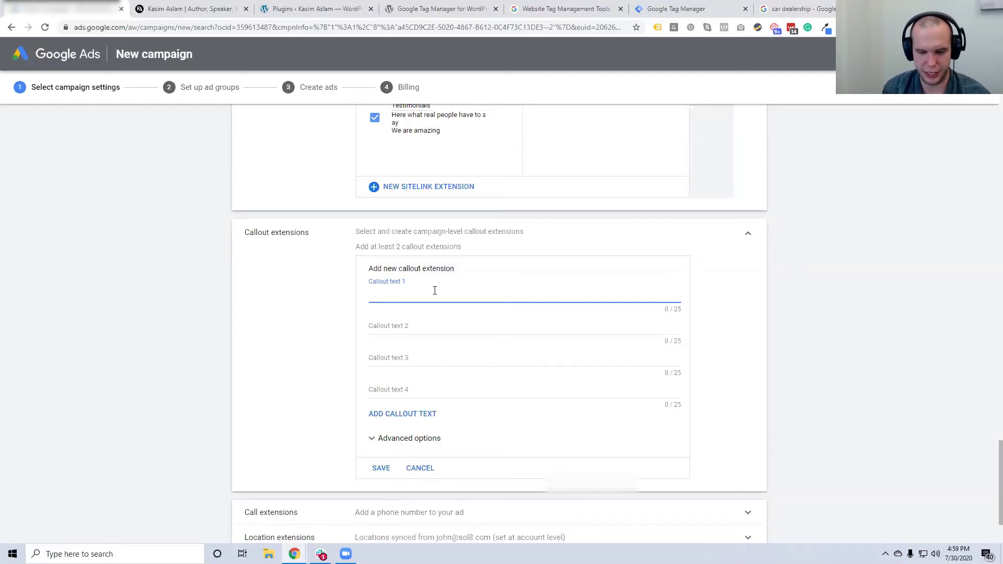
type("ward Winning  Team")
key("Tab")
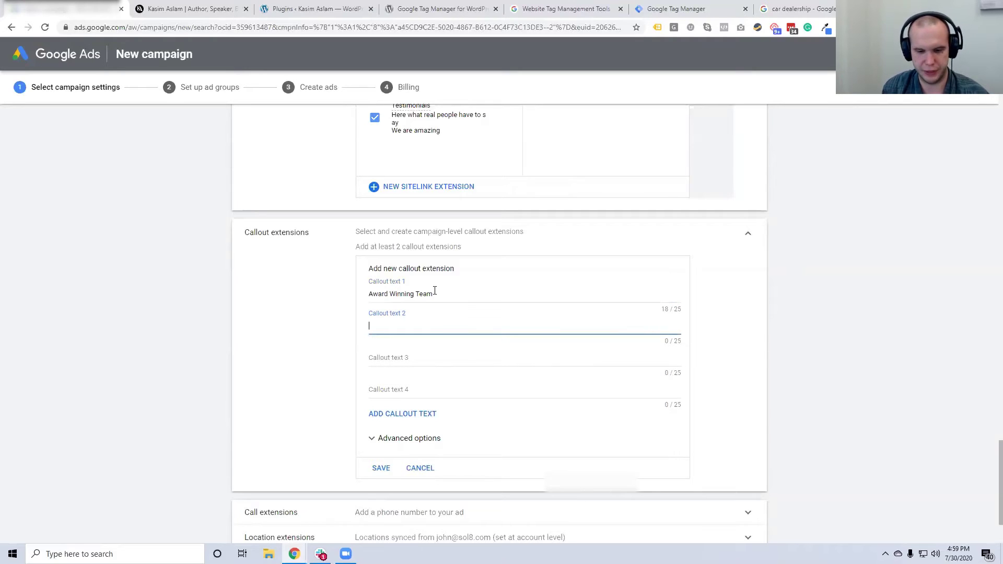
type("100+ Years Combined")
type(" Exp")
key("BackSpace")
key("BackSpace")
key("BackSpace")
key("BackSpace")
key("BackSpace")
key("BackSpace")
key("BackSpace")
key("BackSpace")
key("BackSpace")
key("BackSpace")
key("BackSpace")
key("BackSpace")
type("Experice")
key("BackSpace")
key("BackSpace")
type("ence")
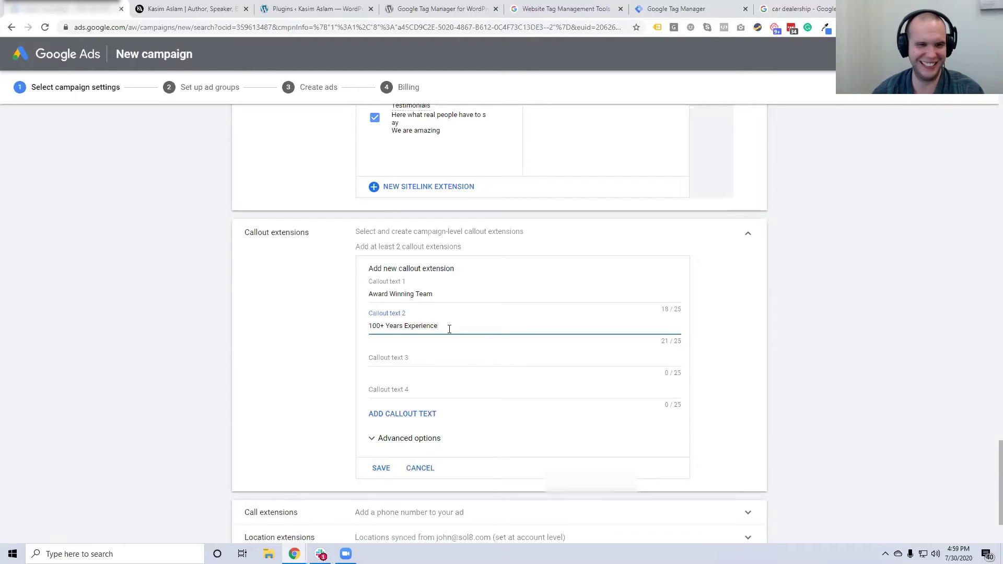
Add callouts 'Top Rated' and 'Board Certified', plus an empty fifth callout line
left_click(460, 357)
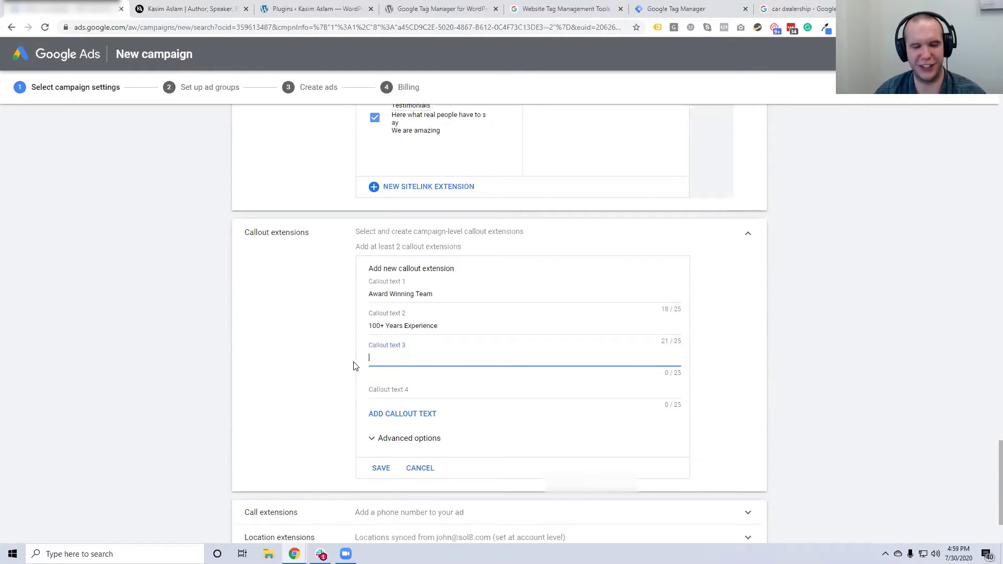
type("Top Rated")
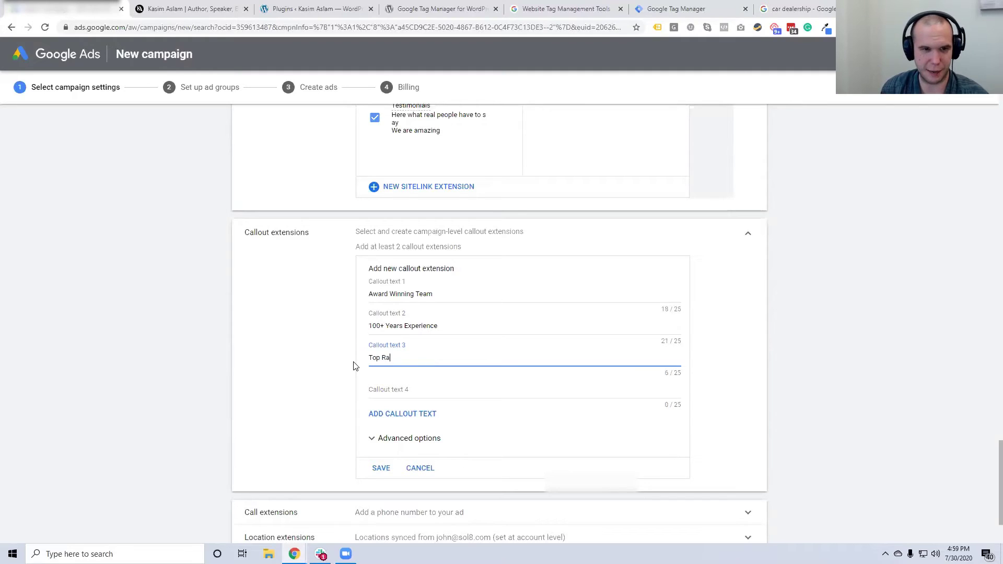
left_click(360, 393)
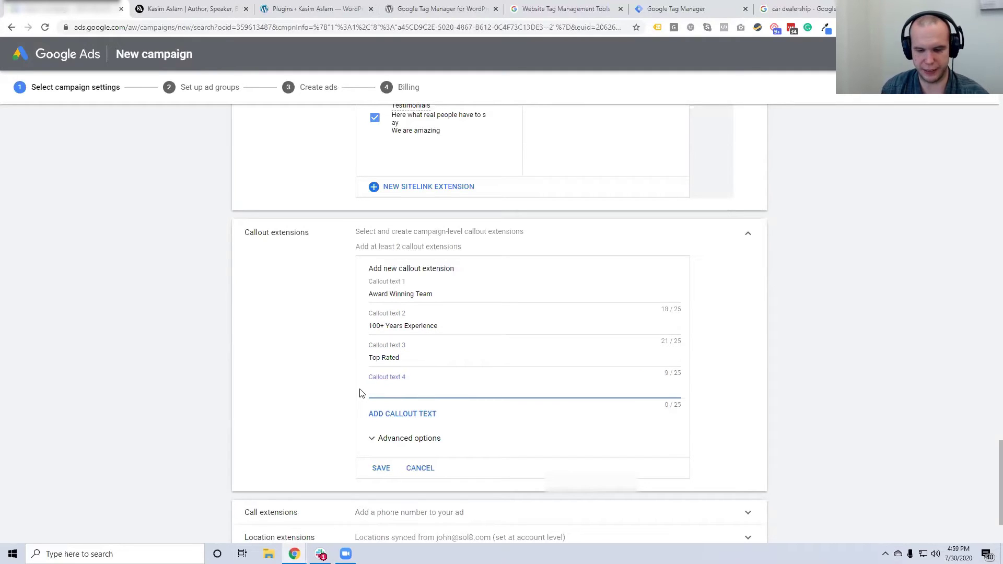
type("Board Cer")
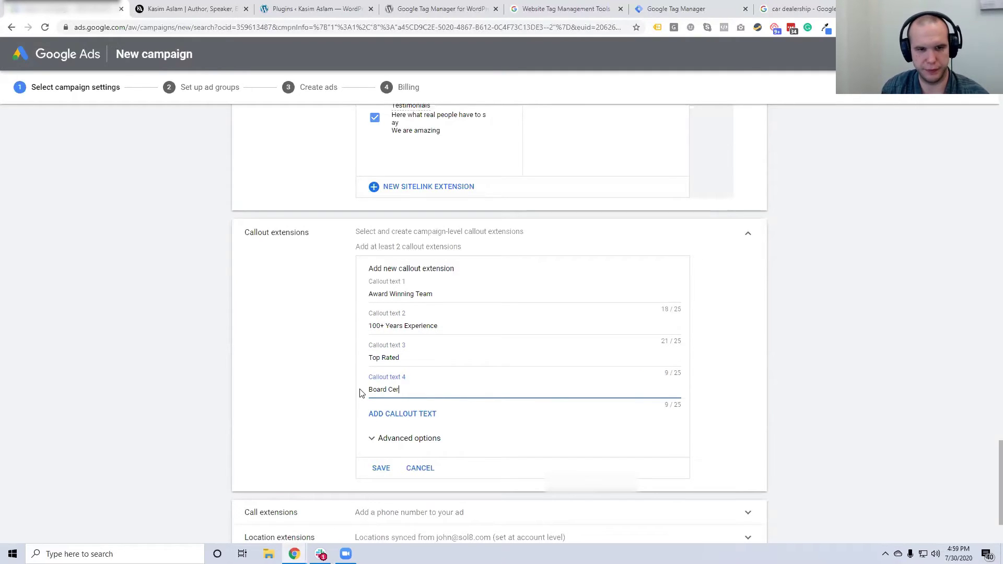
type("tified")
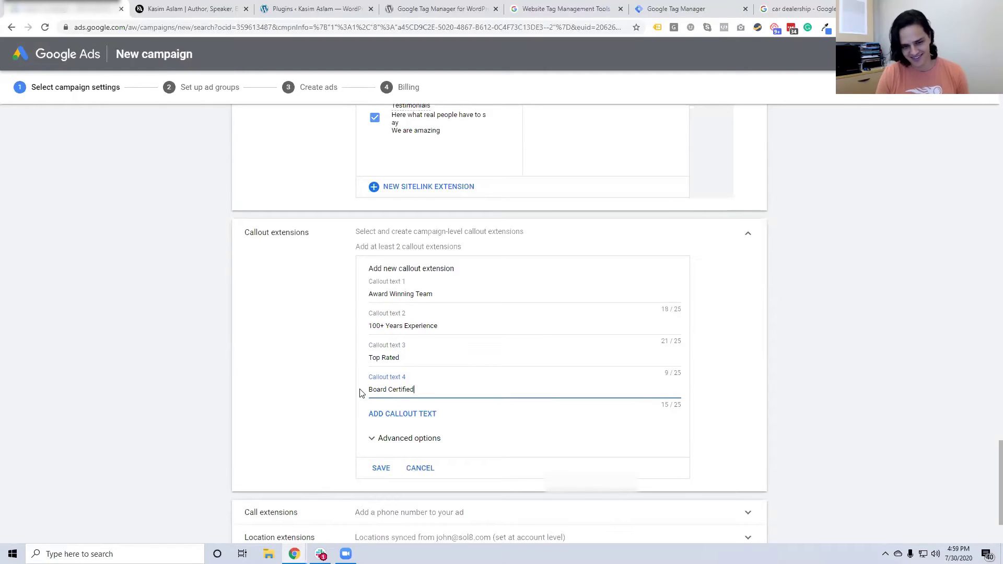
left_click(396, 416)
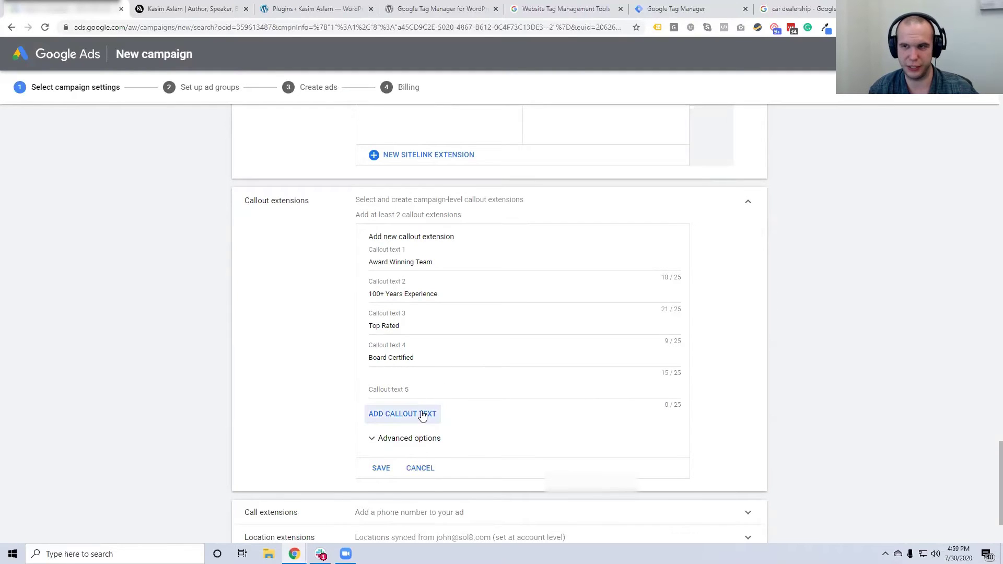
left_click(448, 389)
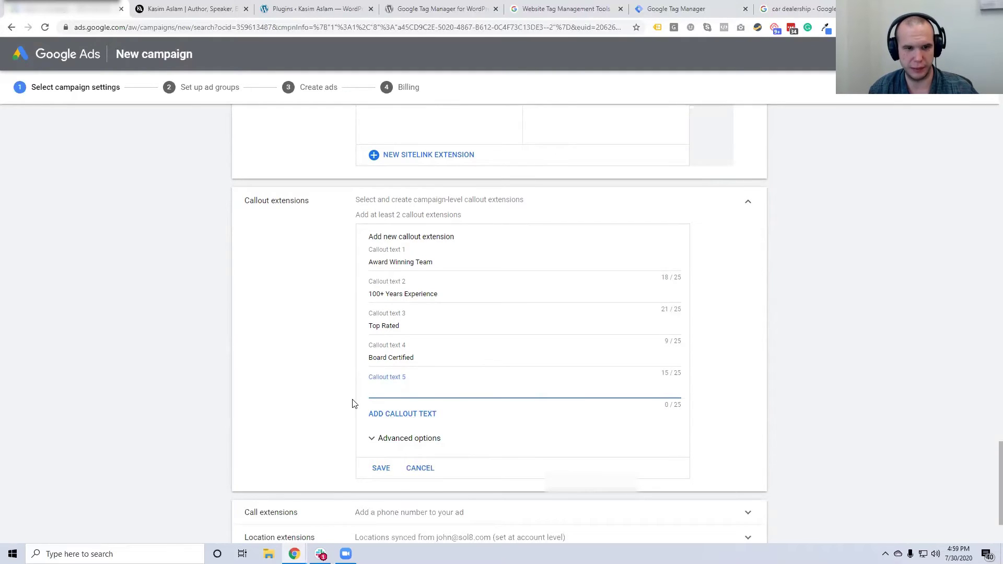
Save the callout extension, keep all four callouts selected, and expand Call extensions
left_click(381, 468)
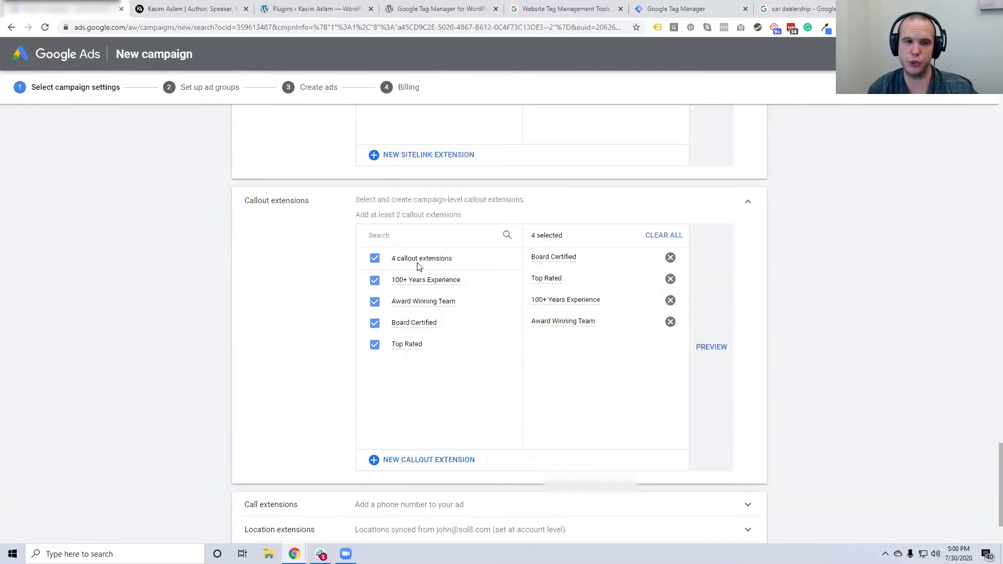
left_click(375, 281)
left_click(375, 302)
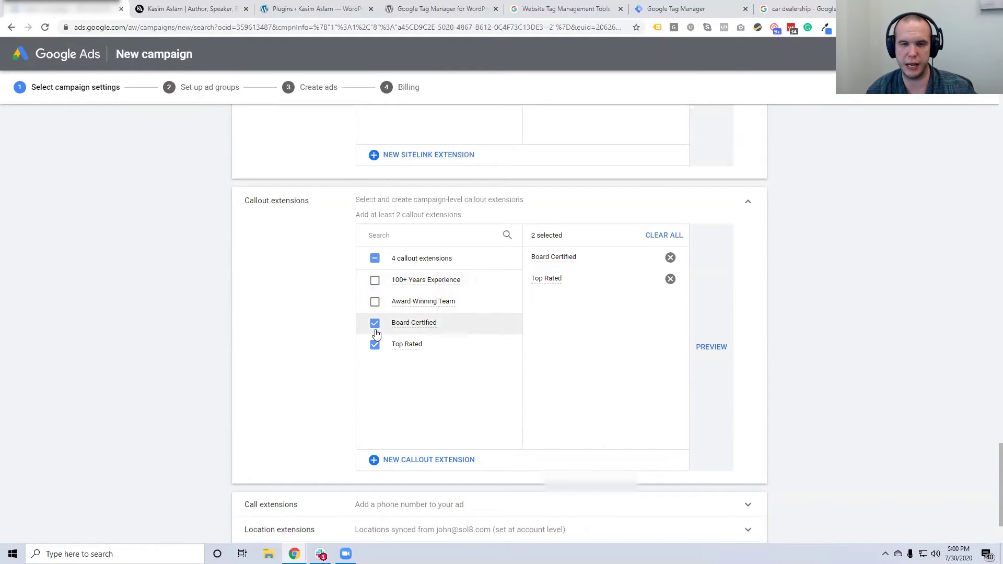
left_click(375, 302)
left_click(374, 280)
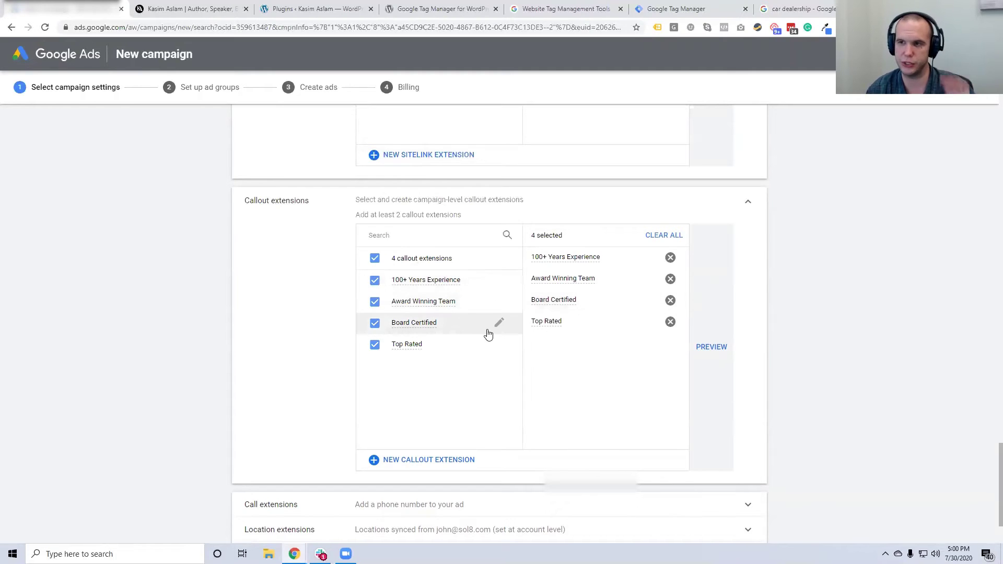
scroll(571, 399, "down", 2)
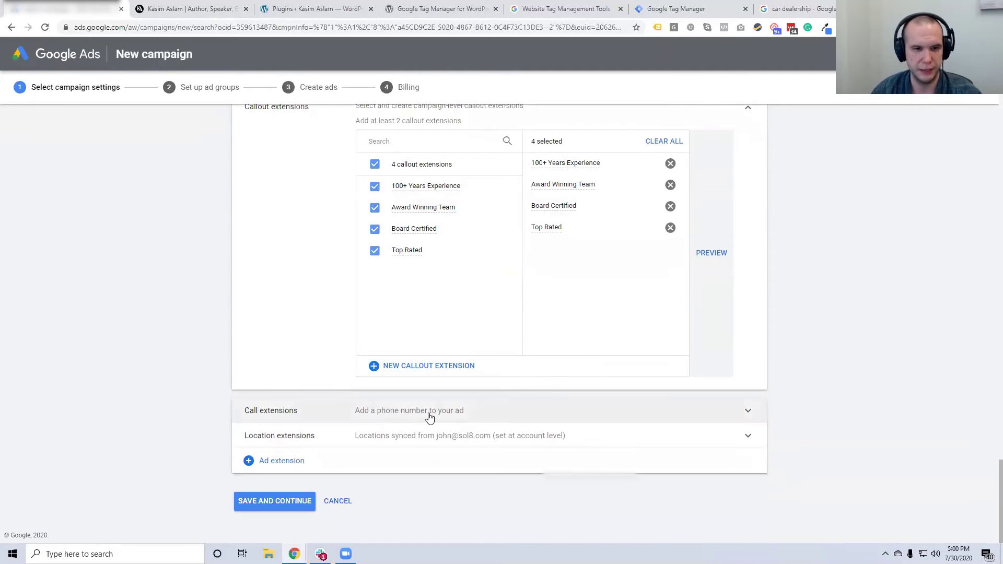
left_click(427, 415)
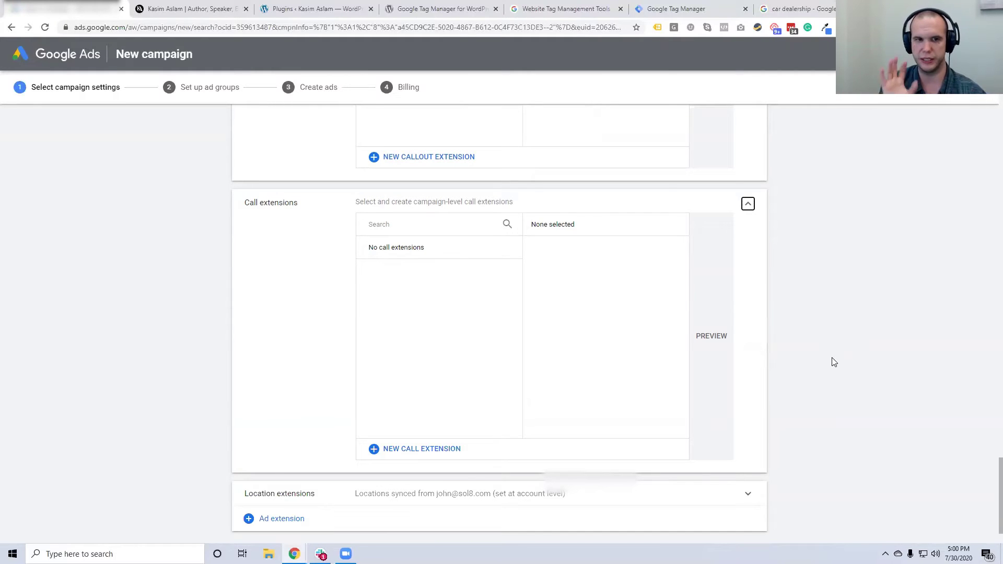
Start a new call extension with a placeholder US phone number
left_click(433, 449)
scroll(493, 395, "down", 2)
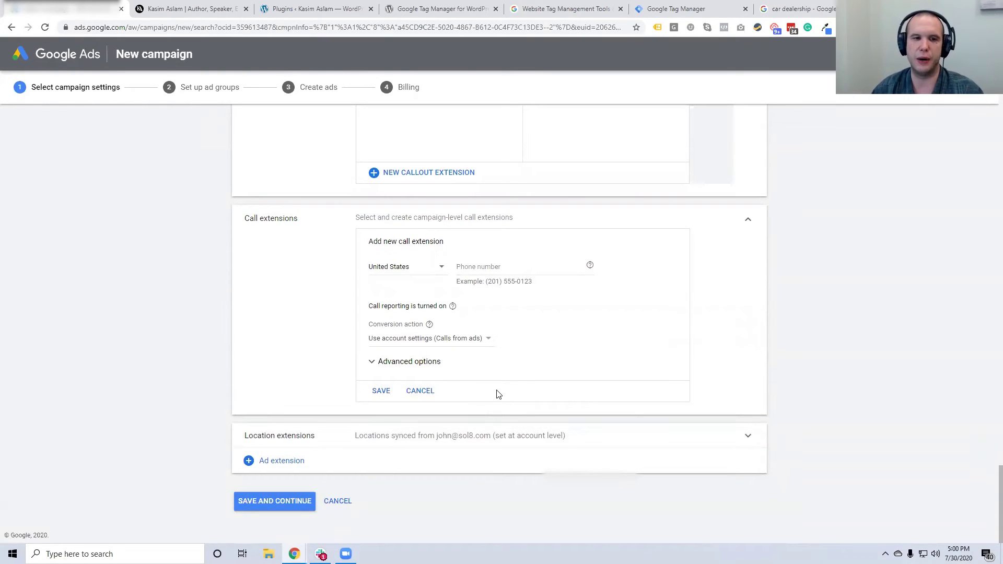
left_click(504, 268)
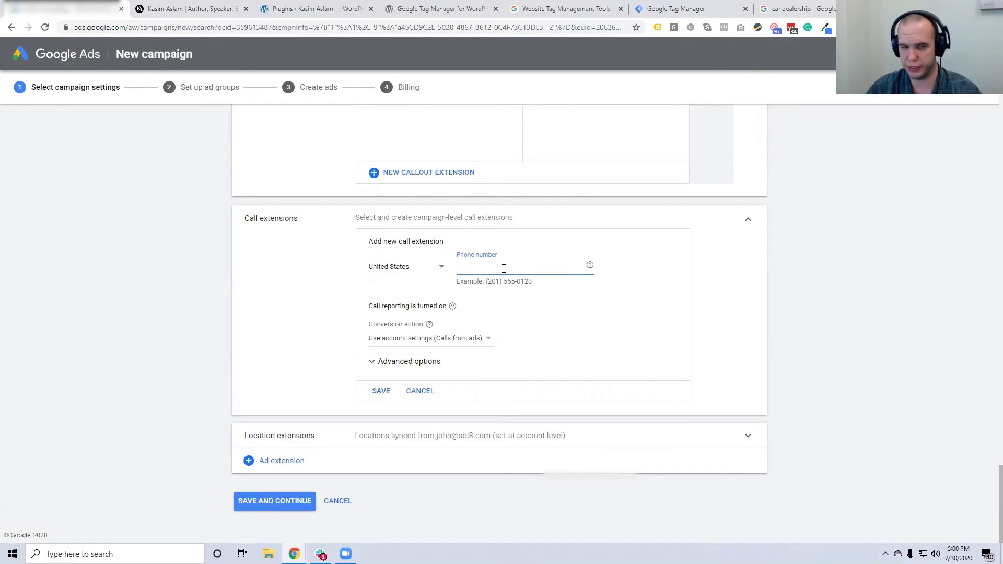
type("5")
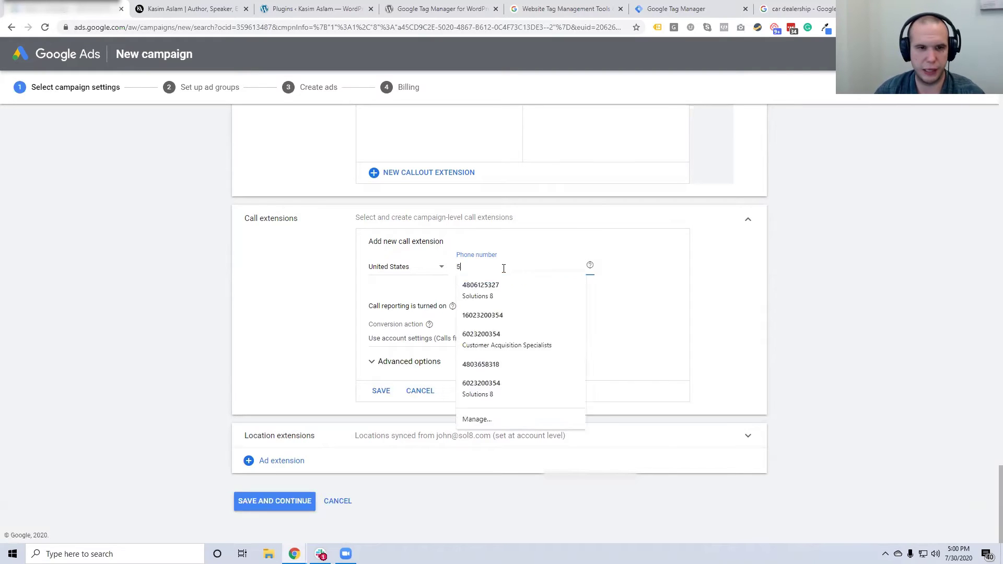
type("555--5655-")
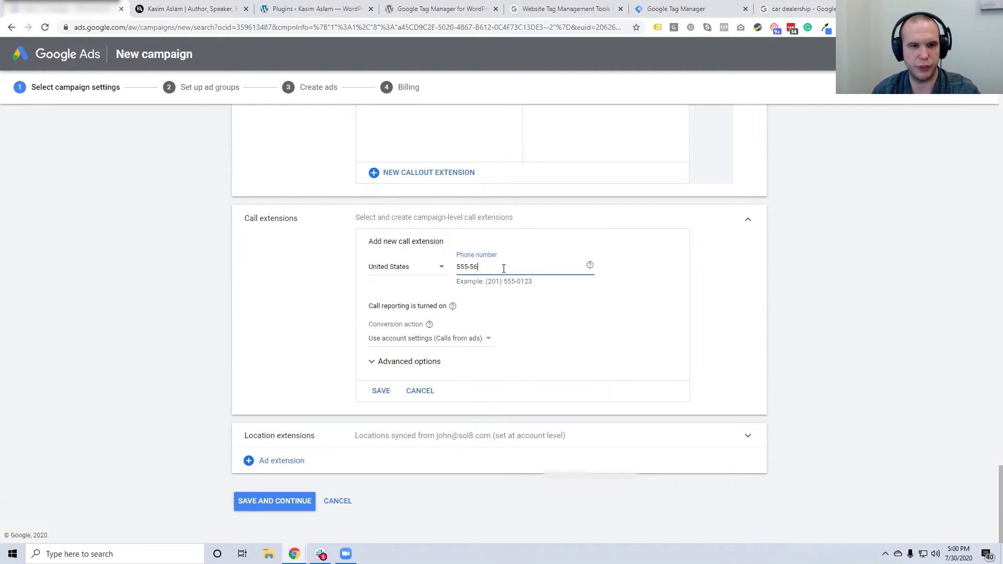
key("BackSpace")
key("BackSpace")
key("BackSpace")
key("BackSpace")
type("55-555-")
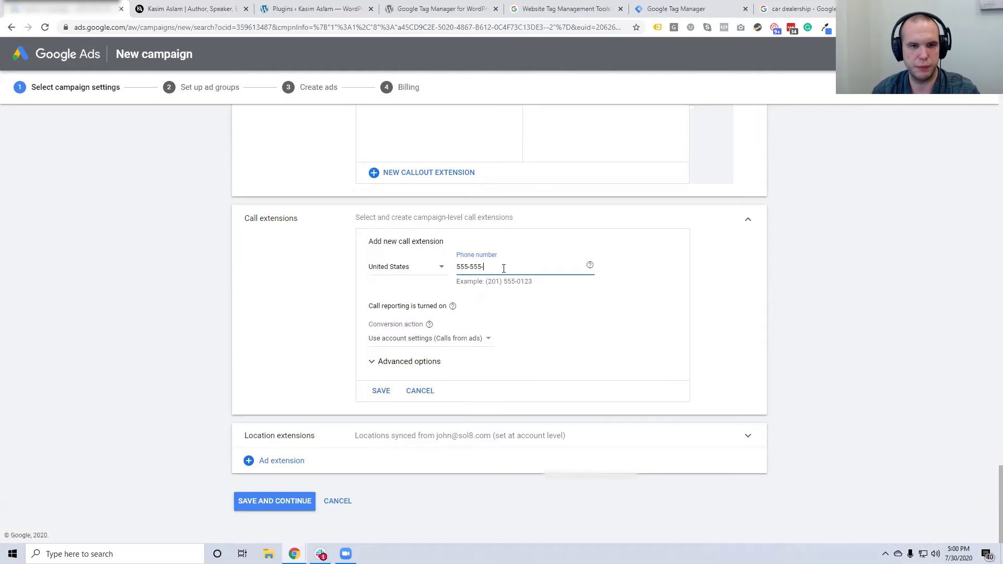
type("5")
left_click(521, 349)
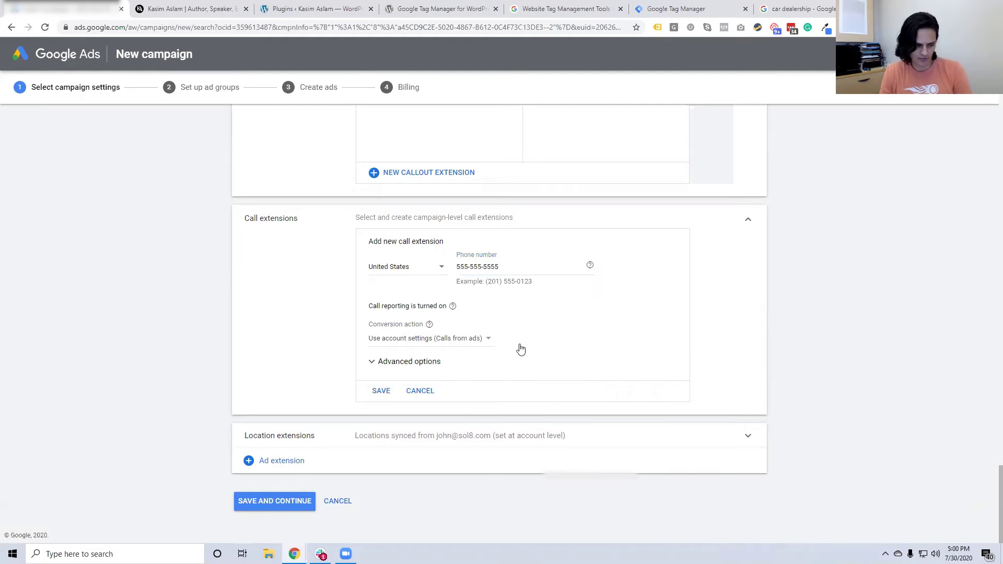
Keep the account-default conversion action and reveal the call extension's Advanced options
left_click(445, 345)
left_click(453, 357)
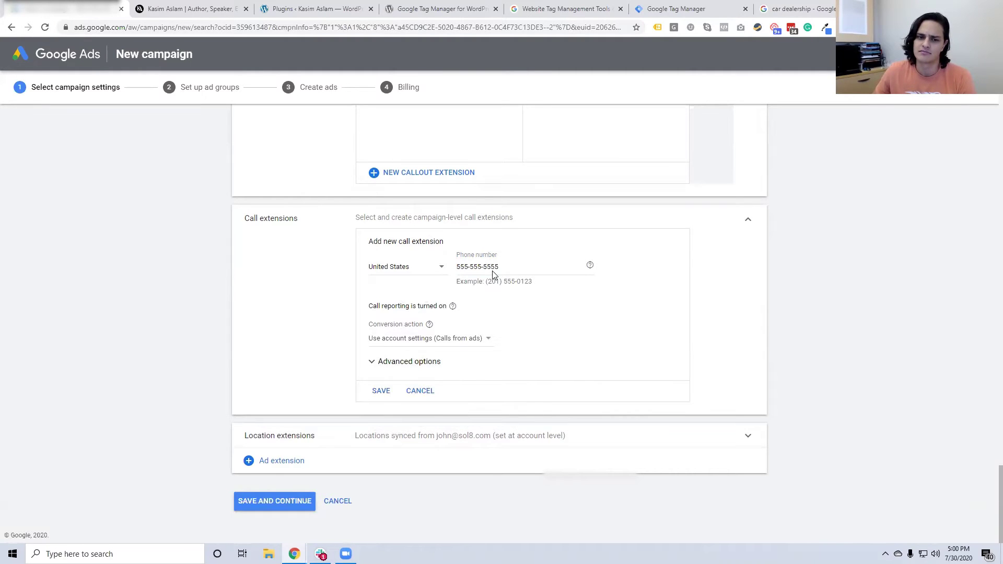
left_click(431, 367)
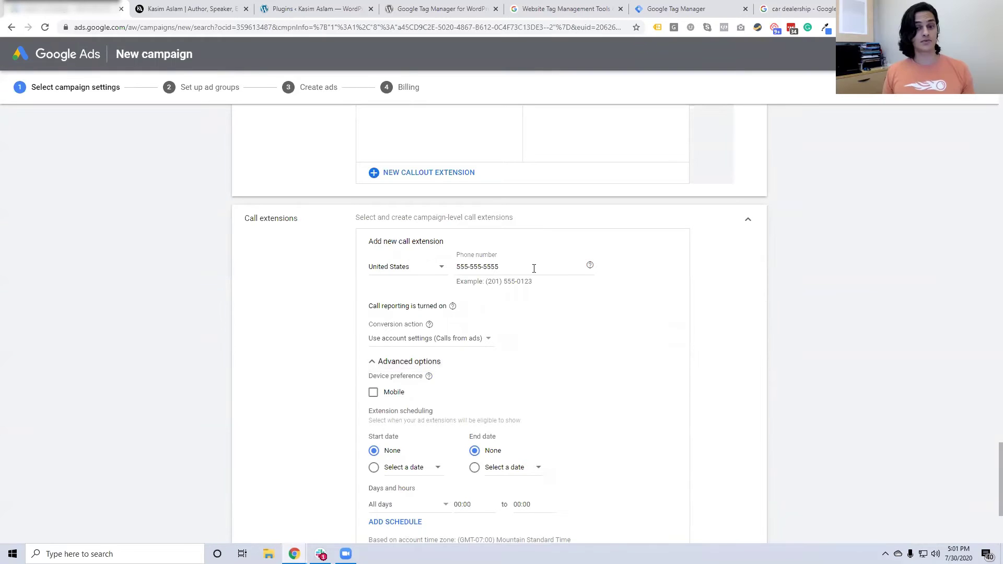
left_click_drag(534, 268, 441, 278)
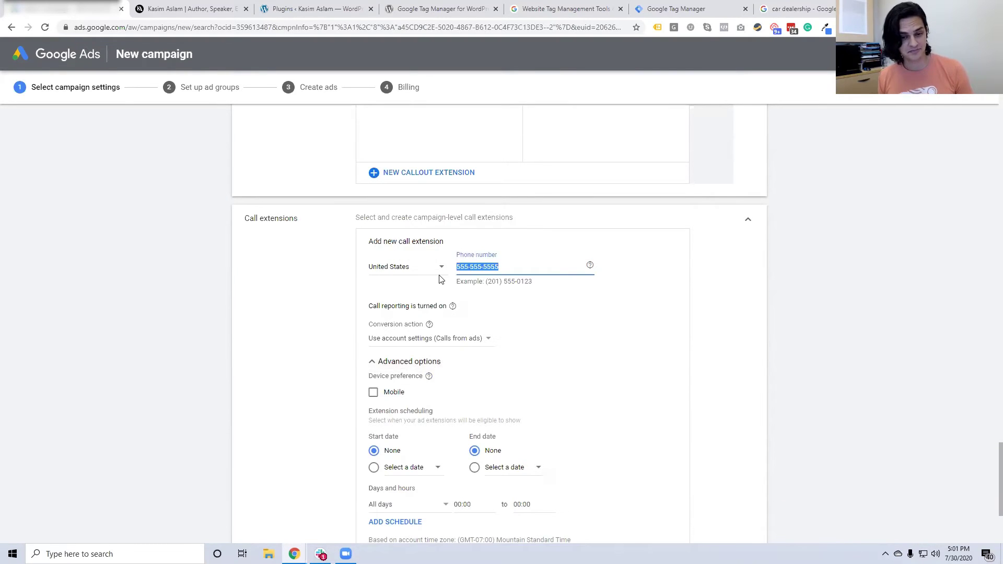
left_click(676, 373)
left_click(676, 373)
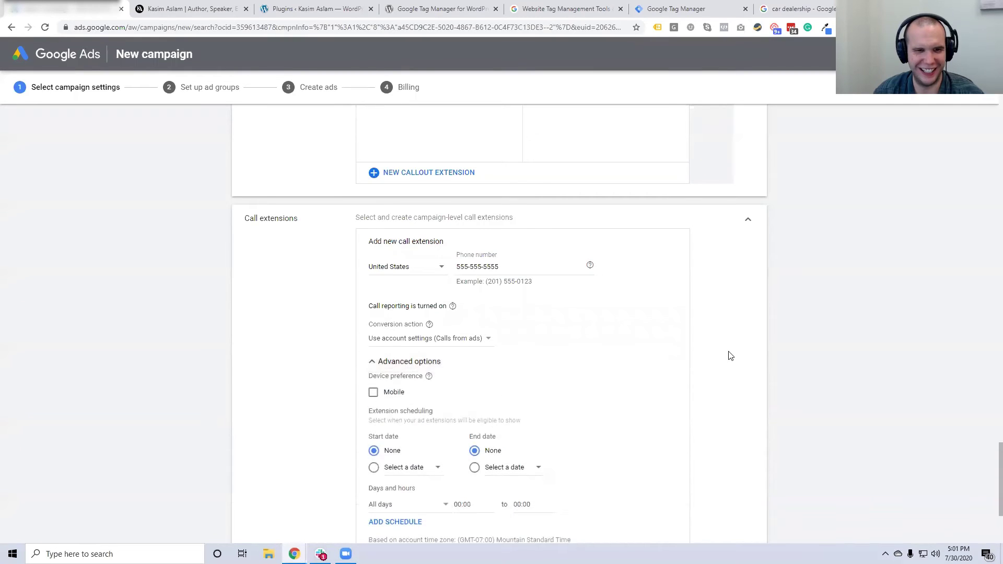
scroll(726, 353, "down", 1)
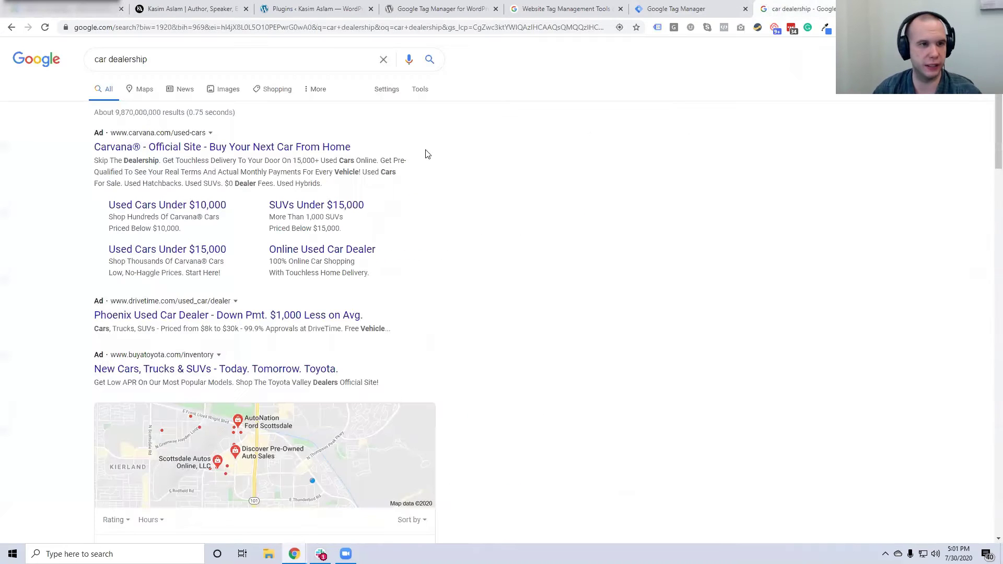
Review the car dealership results, highlighting the TrueCar ad wording, then view the next page
left_click(794, 9)
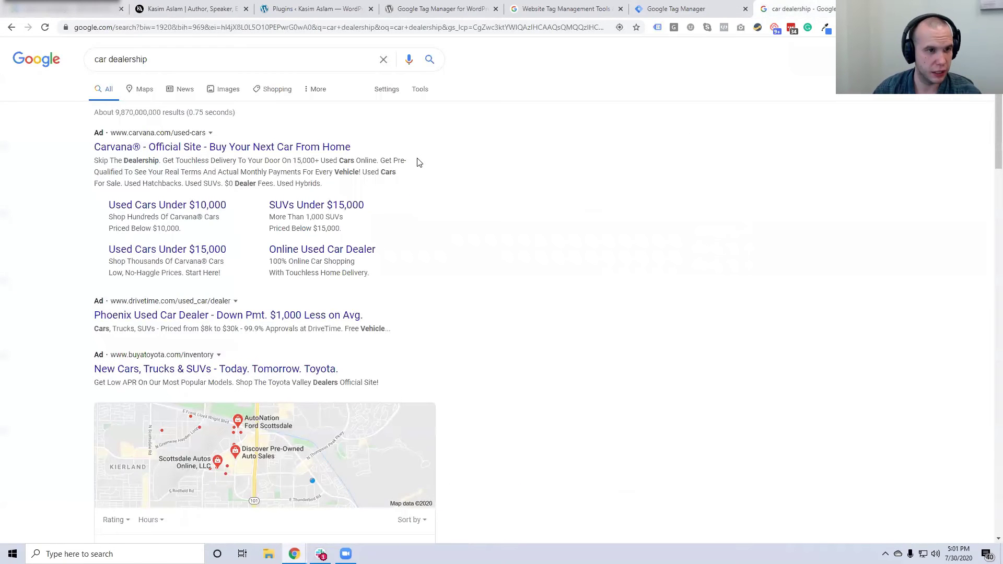
scroll(418, 164, "down", 1)
scroll(418, 165, "down", 3)
scroll(418, 165, "down", 9)
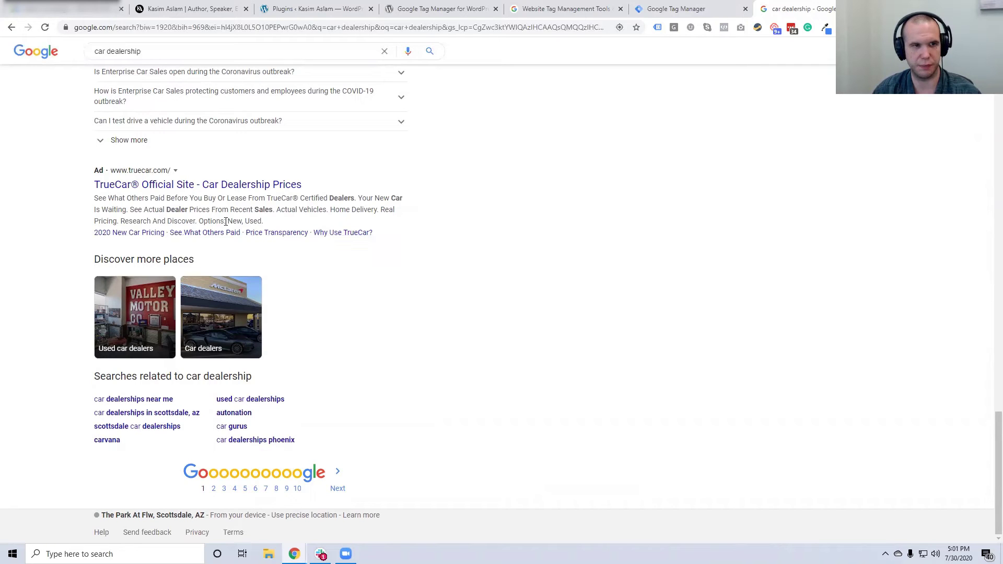
left_click_drag(380, 209, 388, 210)
left_click_drag(124, 221, 368, 211)
left_click_drag(168, 221, 261, 221)
left_click(242, 222)
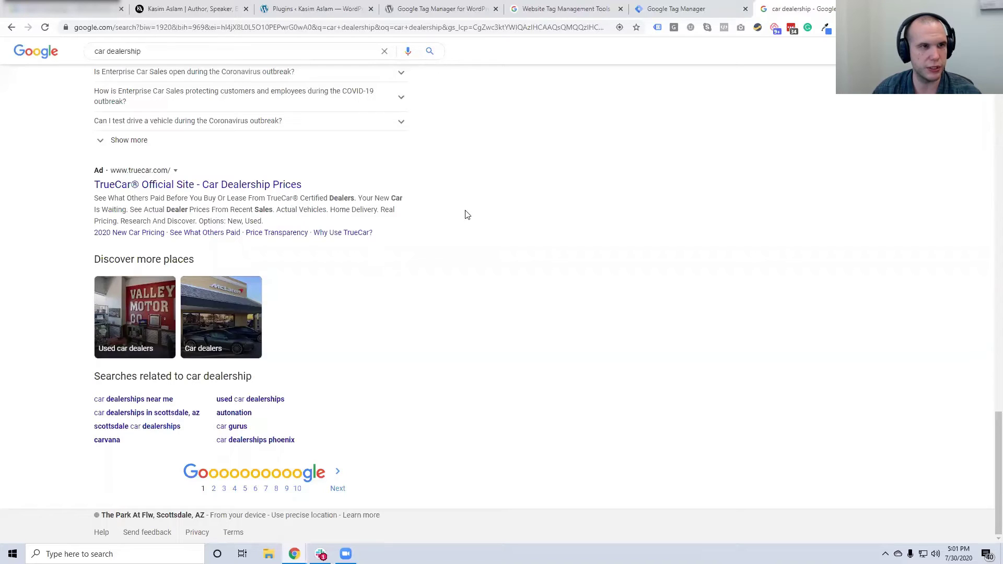
left_click(337, 489)
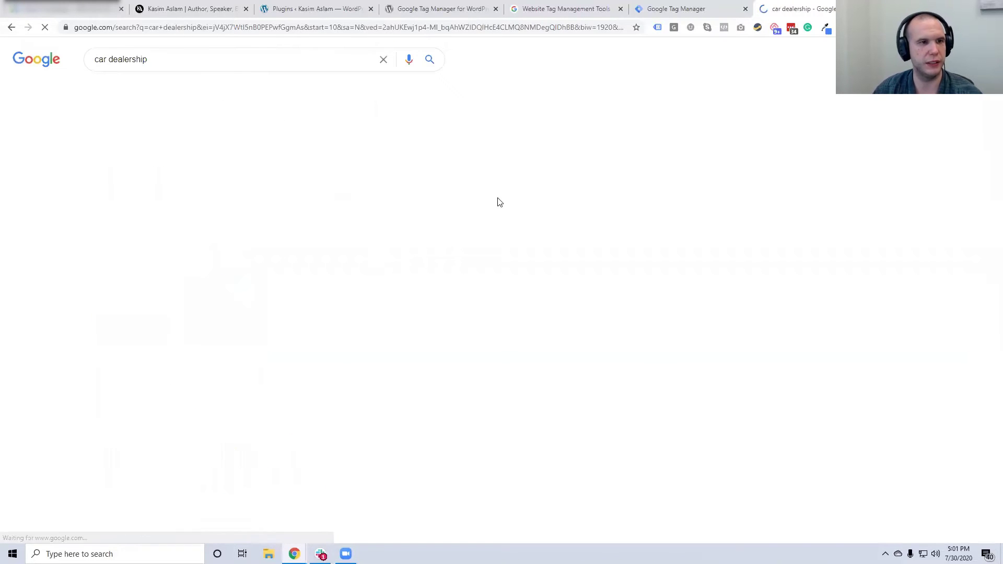
Search Google for 'Autonation Ford'
triple_click(217, 60)
type("A")
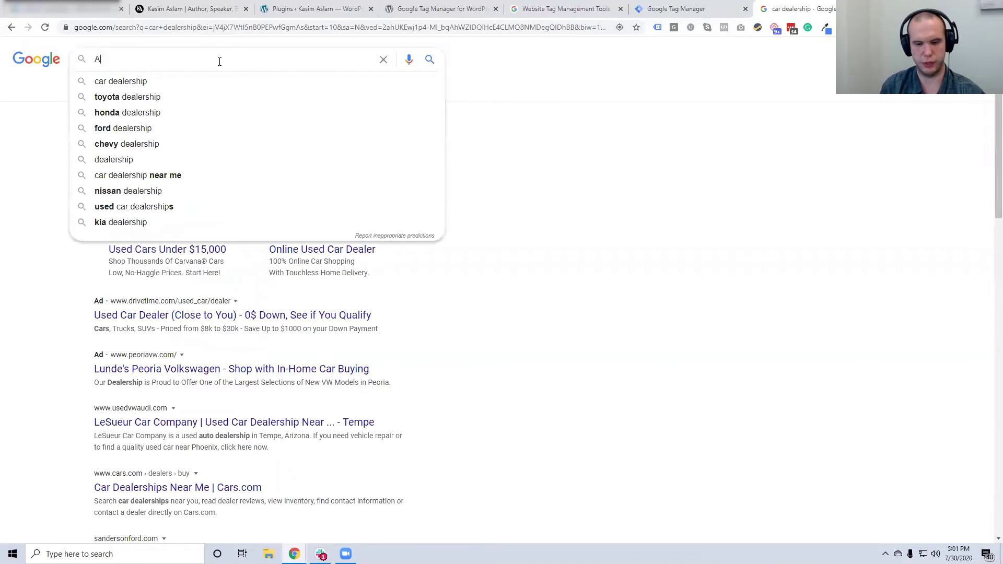
type("utonation Ford")
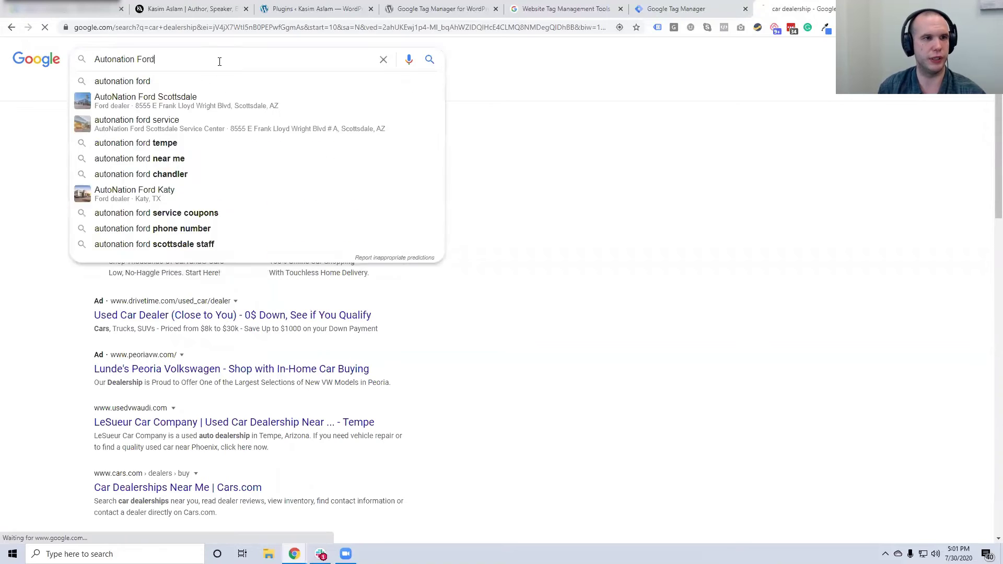
key("Return")
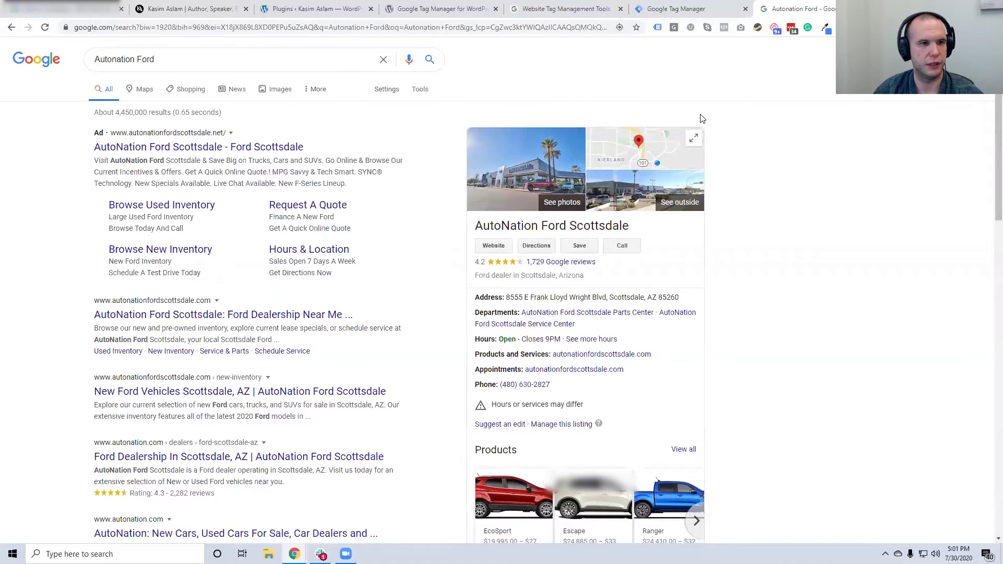
Search for 'Plumber', point out an ad's phone number, and return to Google Ads
triple_click(203, 59)
type("P")
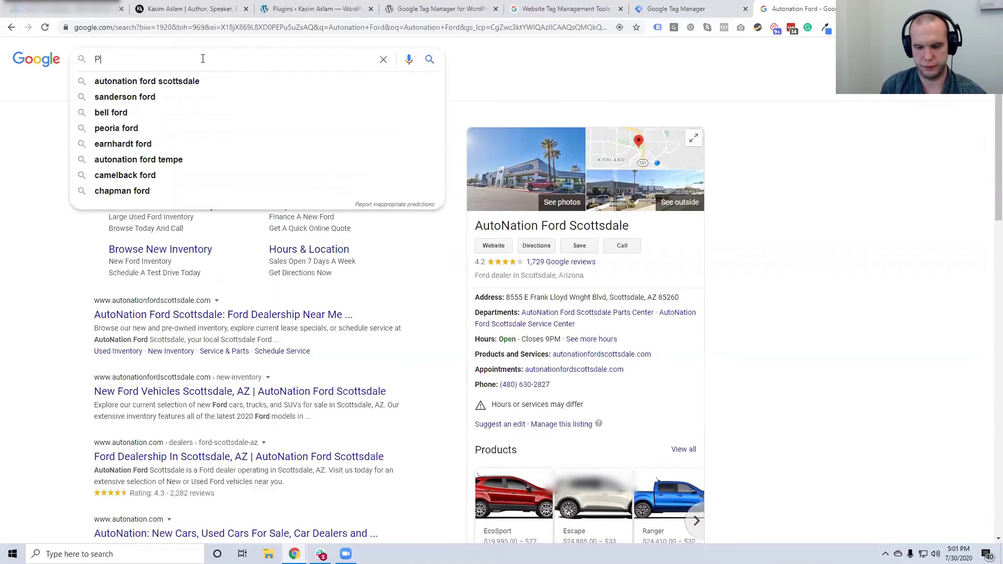
type("lu;b")
key("BackSpace")
key("BackSpace")
type("mber")
key("Return")
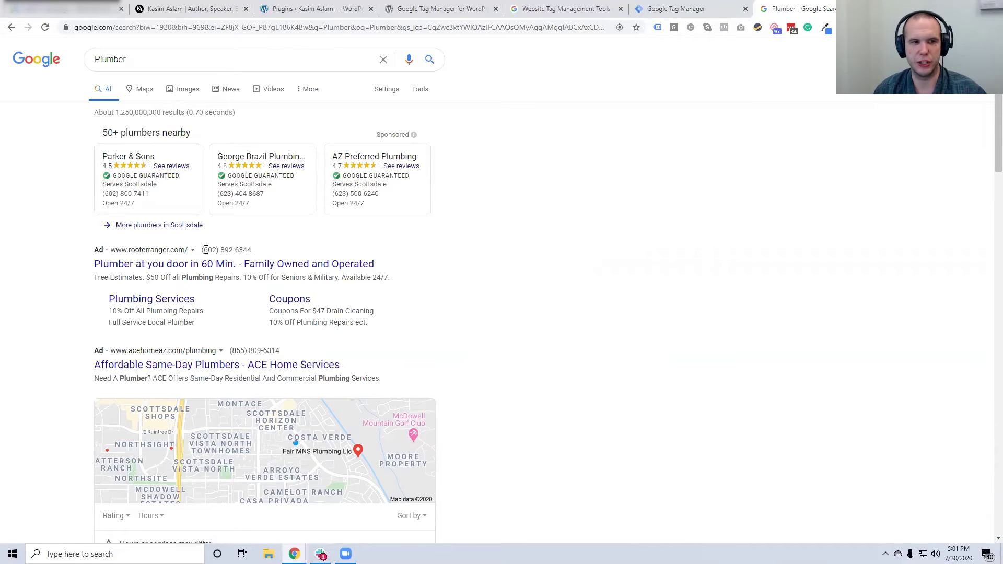
left_click_drag(205, 249, 252, 249)
left_click(290, 248)
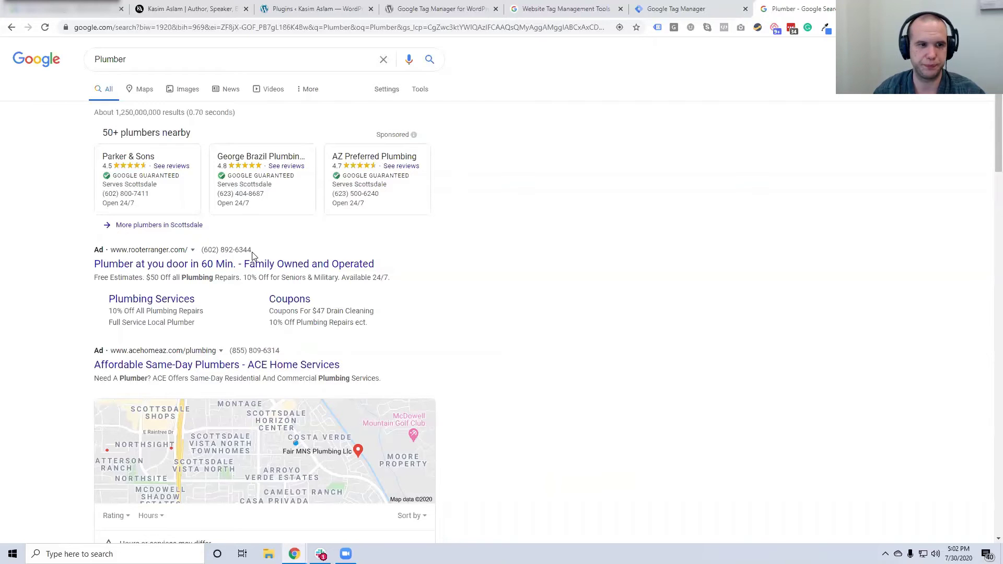
left_click(97, 9)
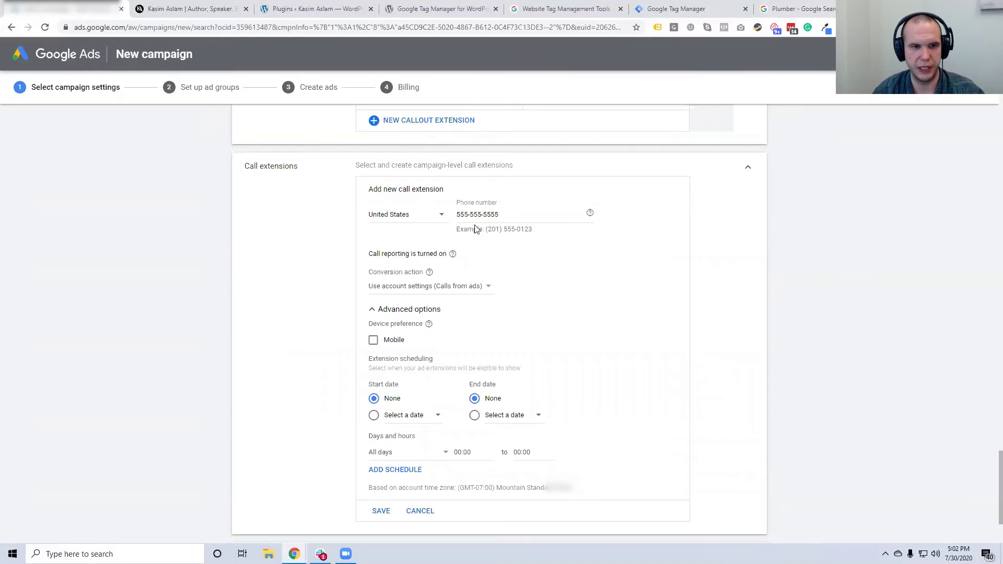
left_click(402, 290)
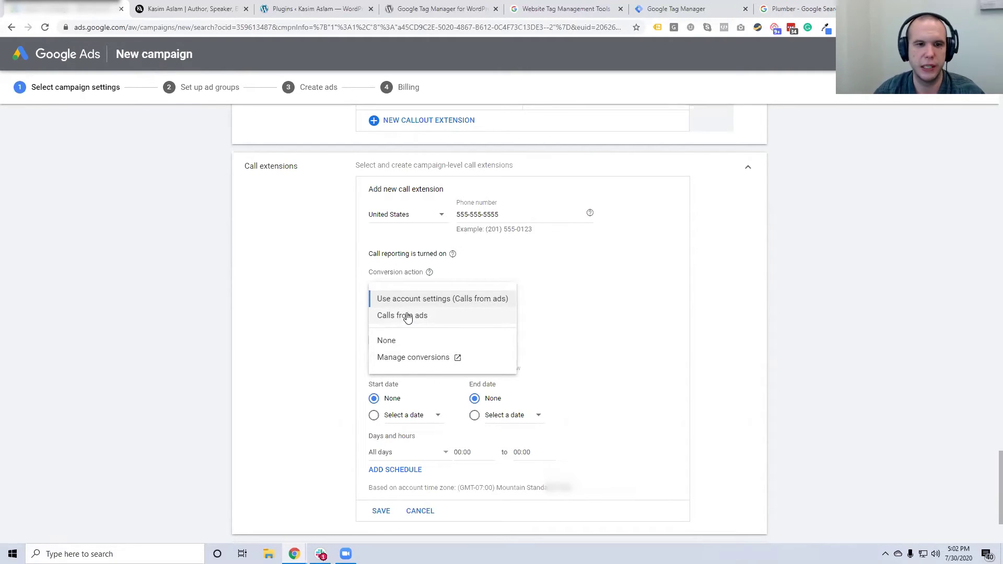
left_click(417, 299)
scroll(420, 322, "down", 1)
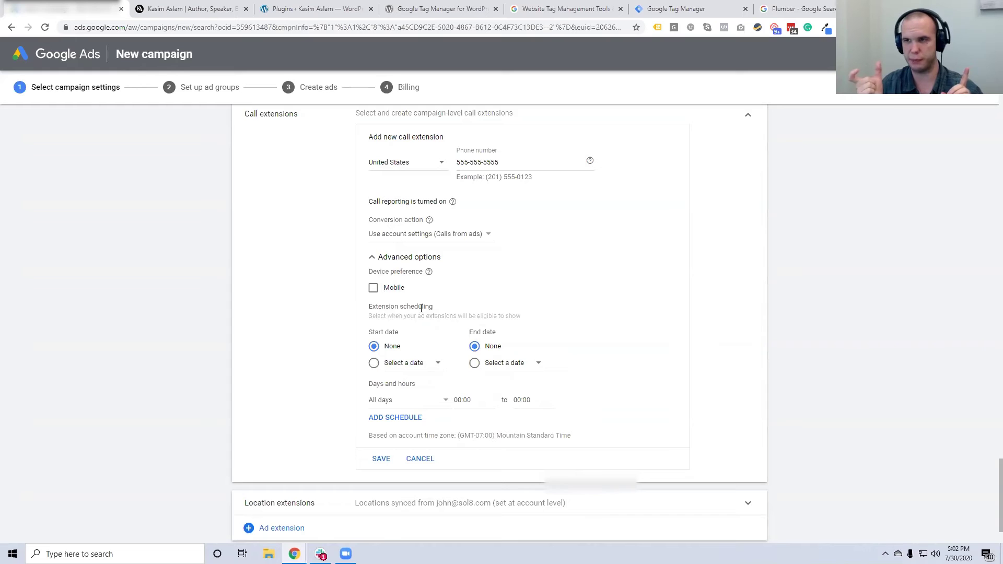
Schedule the call extension Mondays–Fridays 09:00–17:00 with no start date, and save it
left_click(406, 363)
key("Escape")
left_click(393, 347)
left_click(418, 400)
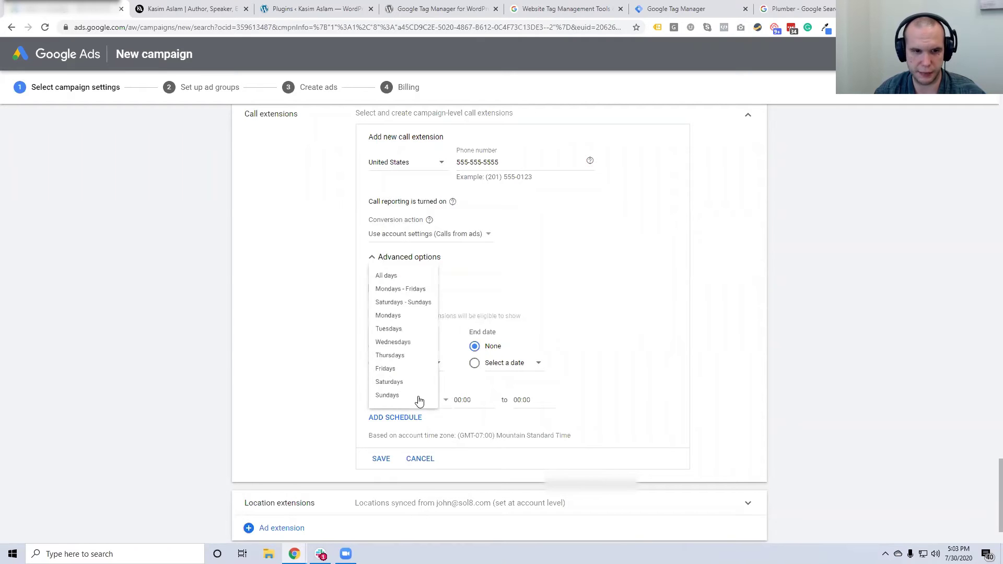
left_click(403, 259)
left_click(463, 400)
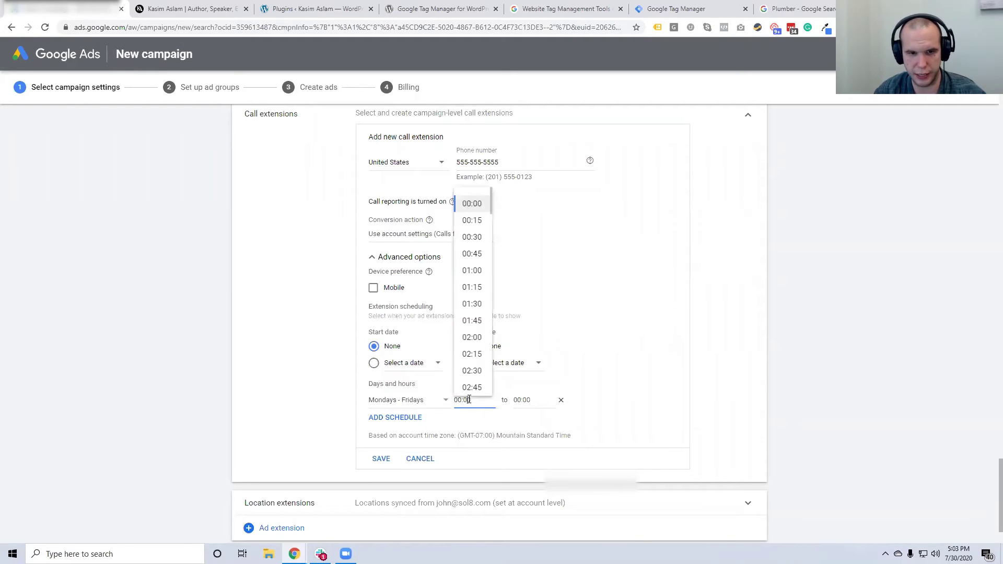
scroll(471, 349, "down", 9)
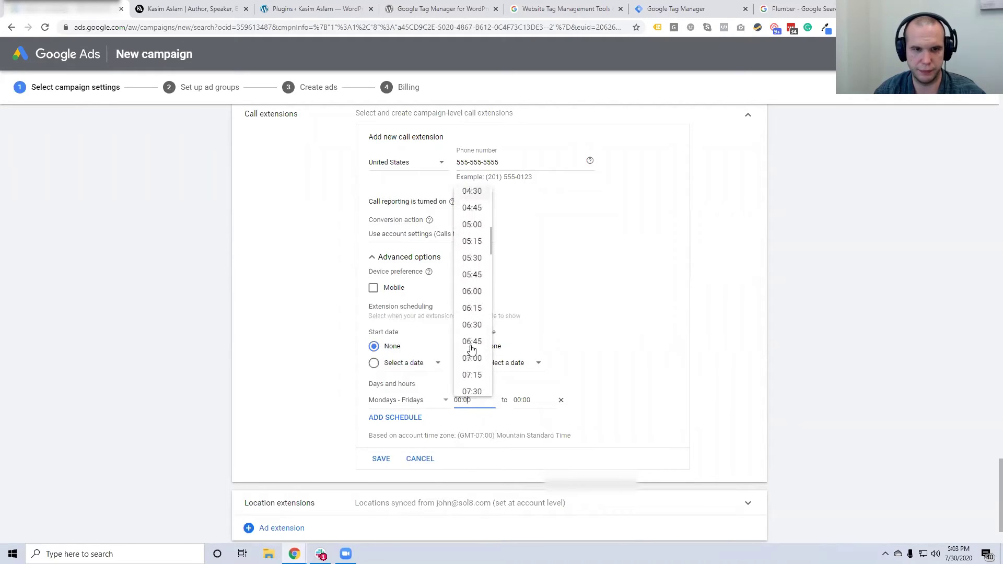
left_click(472, 335)
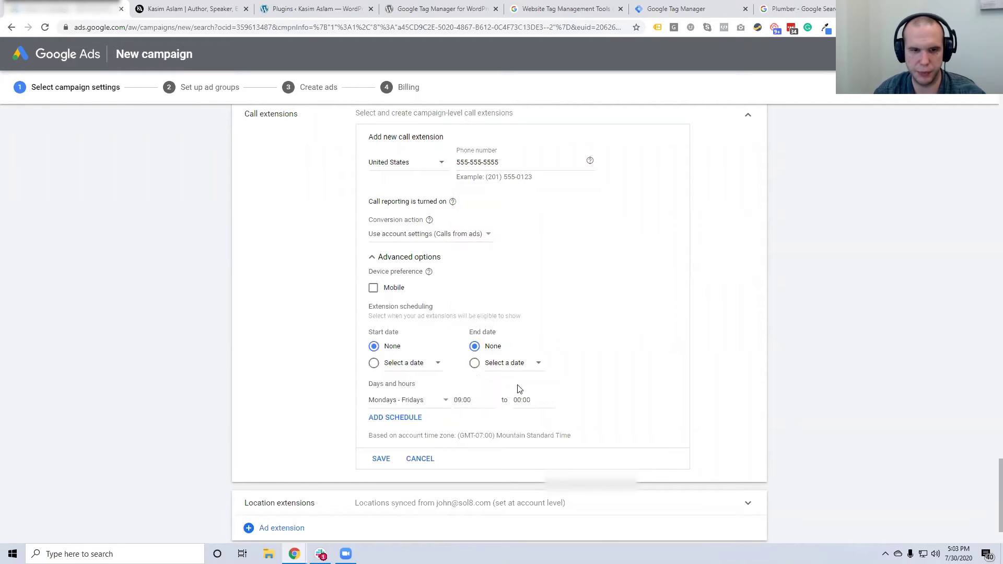
left_click(526, 401)
scroll(529, 361, "down", 20)
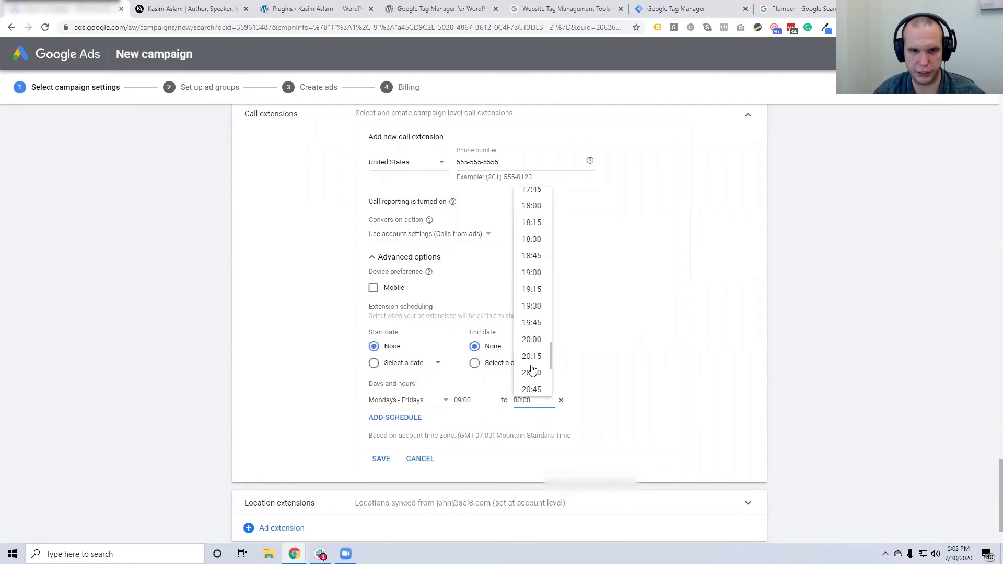
left_click(532, 296)
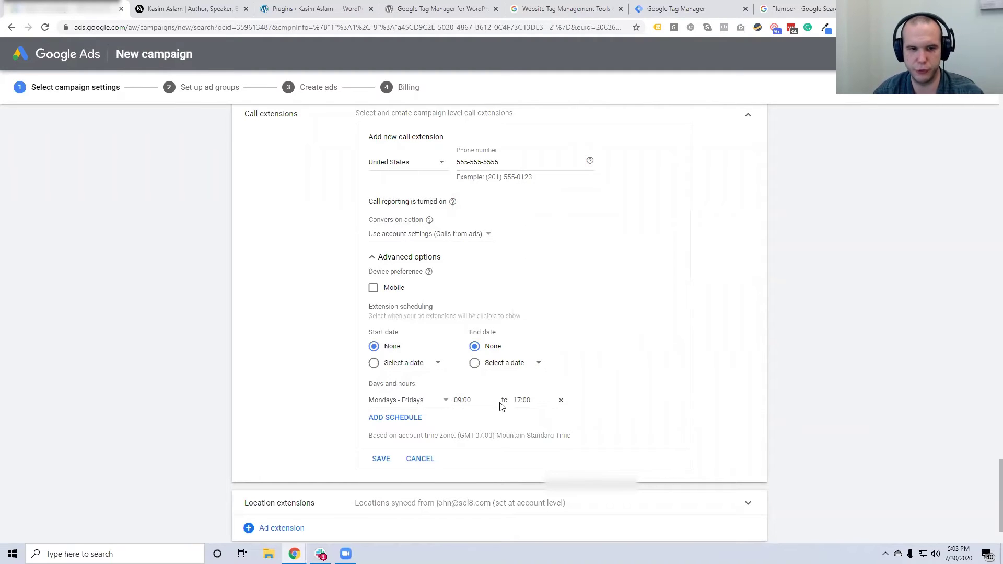
left_click(381, 459)
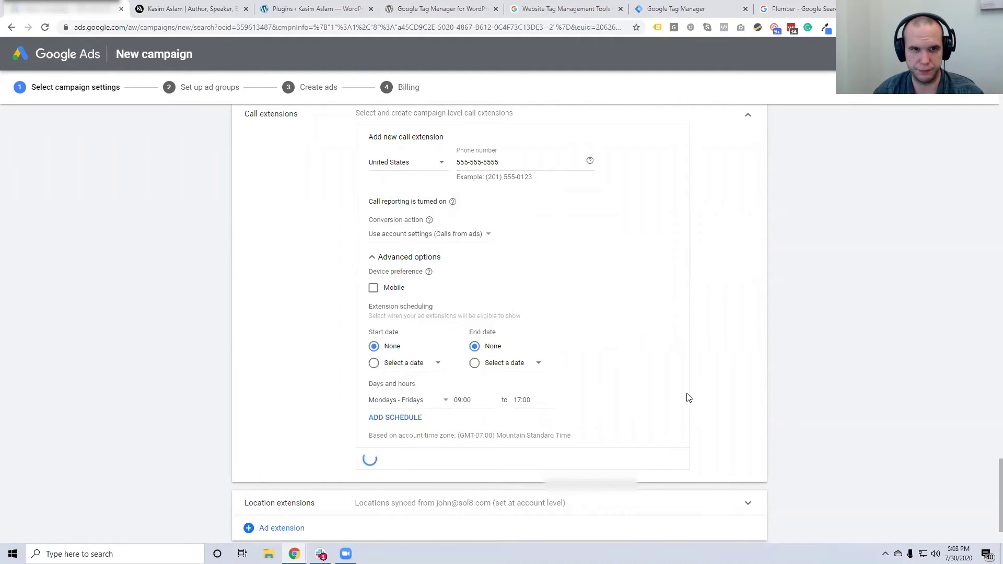
Replace the placeholder with the business's real phone number and save the call extension
triple_click(501, 165)
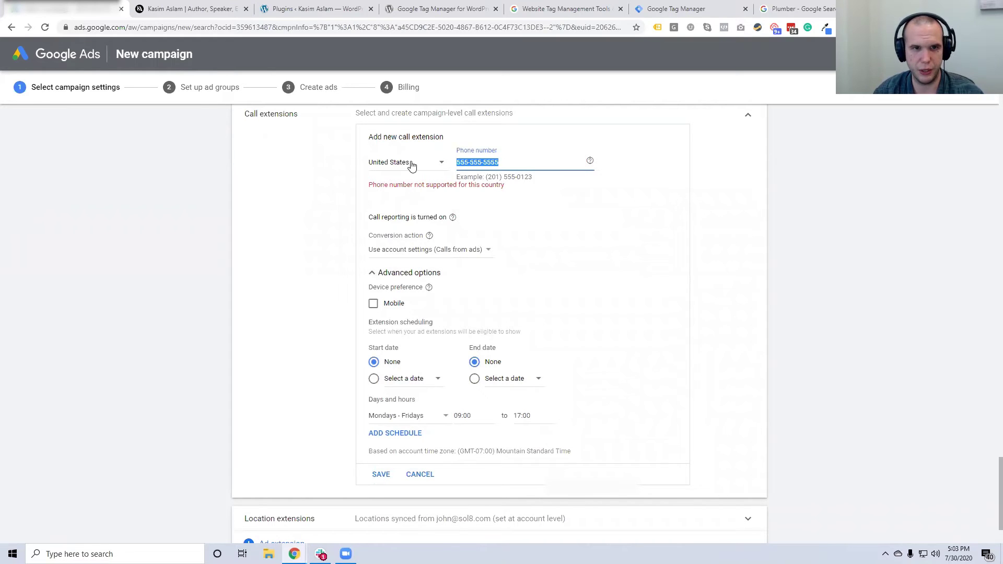
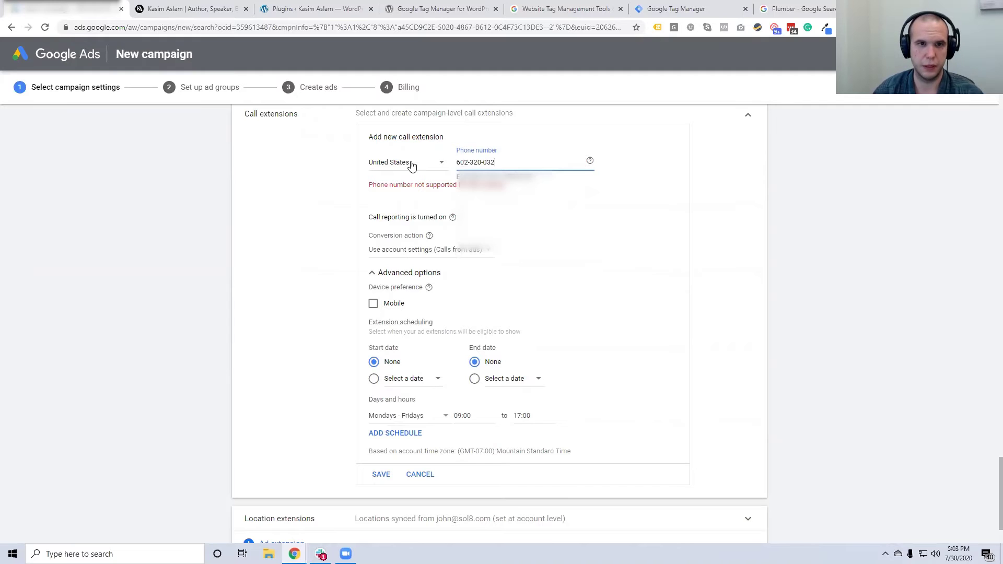
left_click(880, 211)
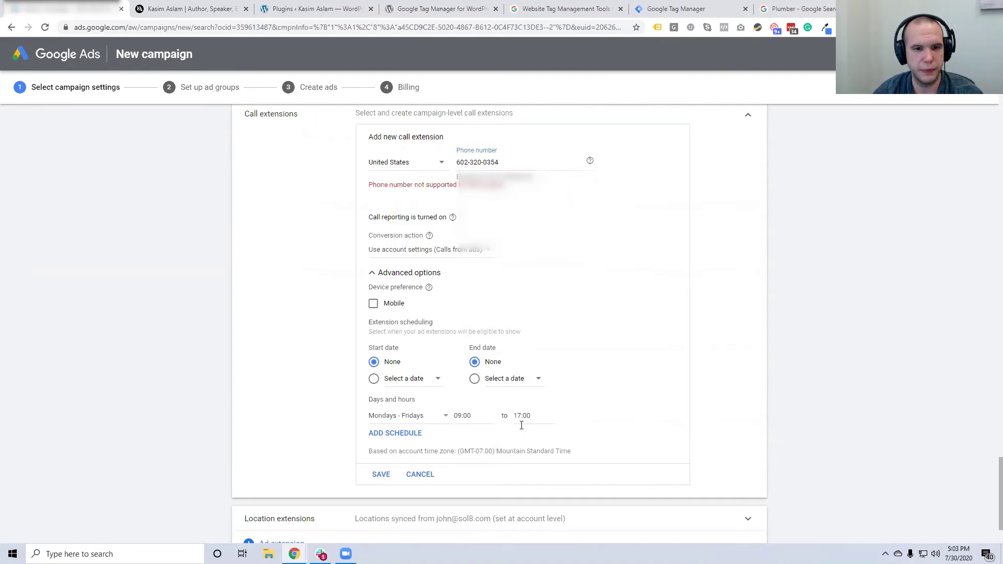
left_click(380, 475)
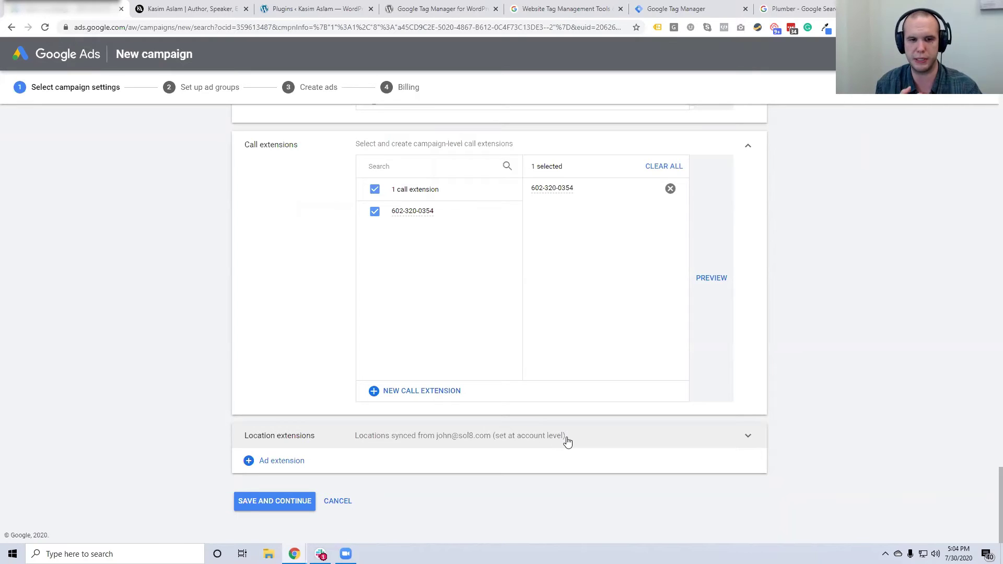
Leave location extensions at account level and add a Structured snippet extension
left_click(567, 441)
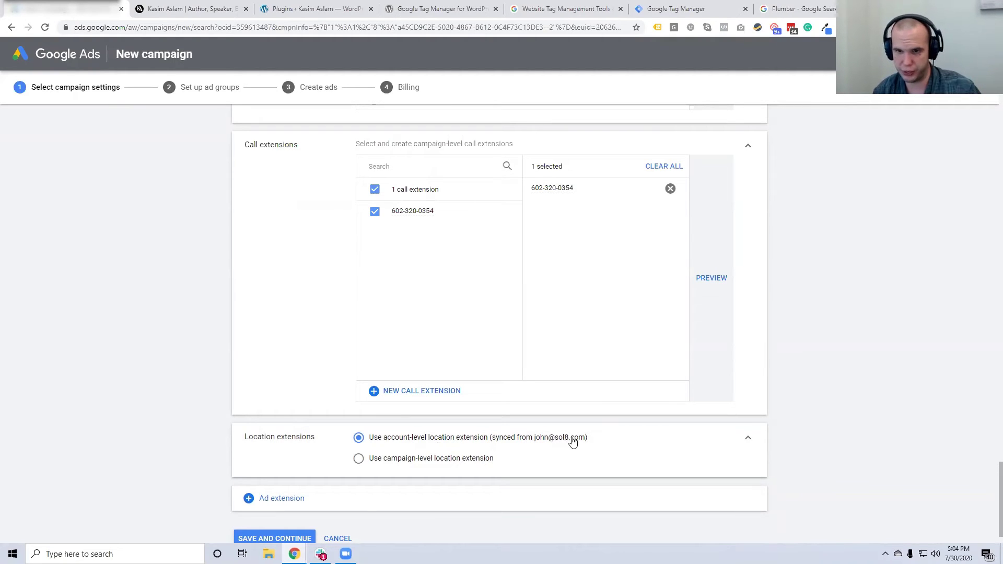
left_click(748, 440)
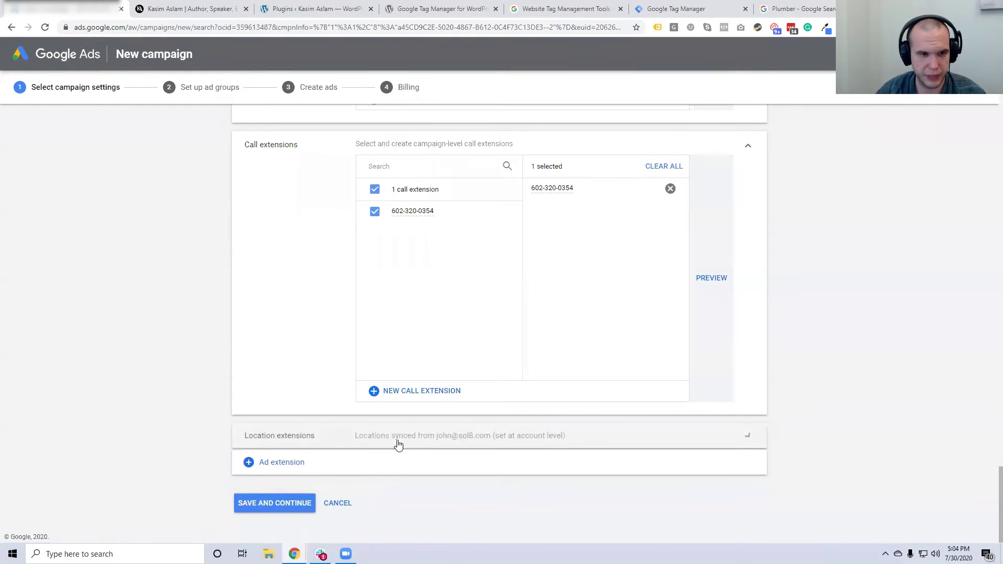
left_click(280, 462)
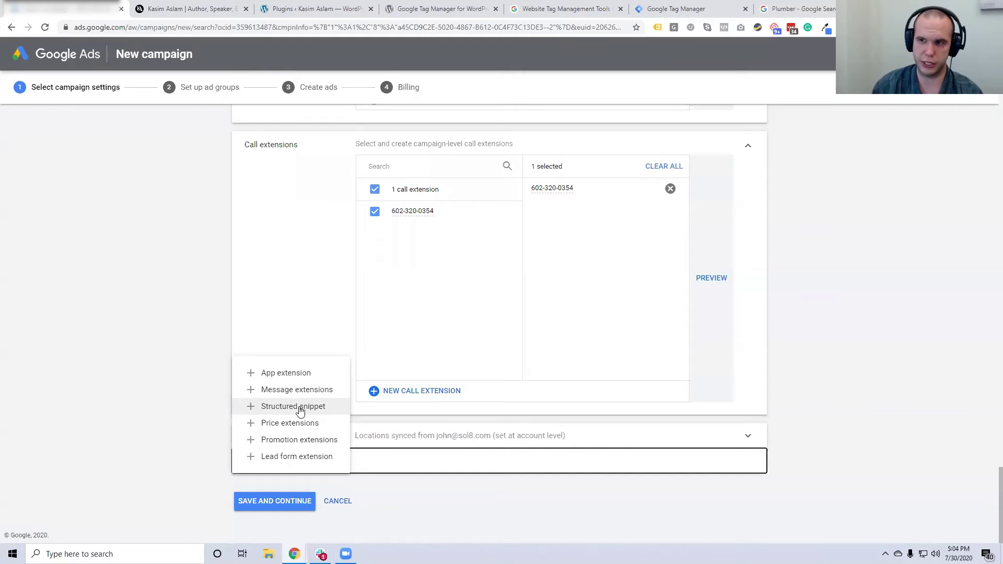
left_click(301, 412)
scroll(392, 442, "down", 1)
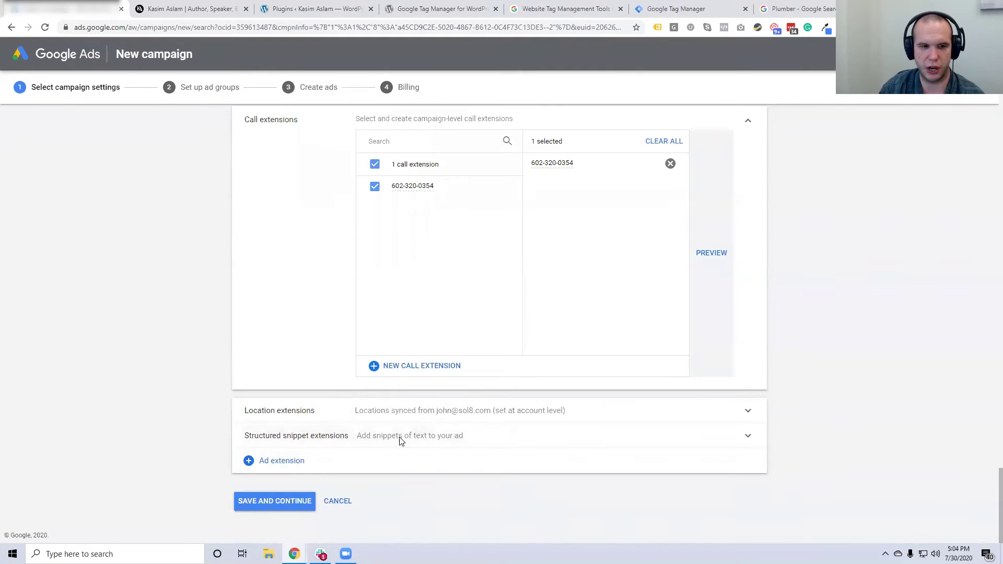
Start a new structured snippet extension in English and bring up its header type list
left_click(401, 442)
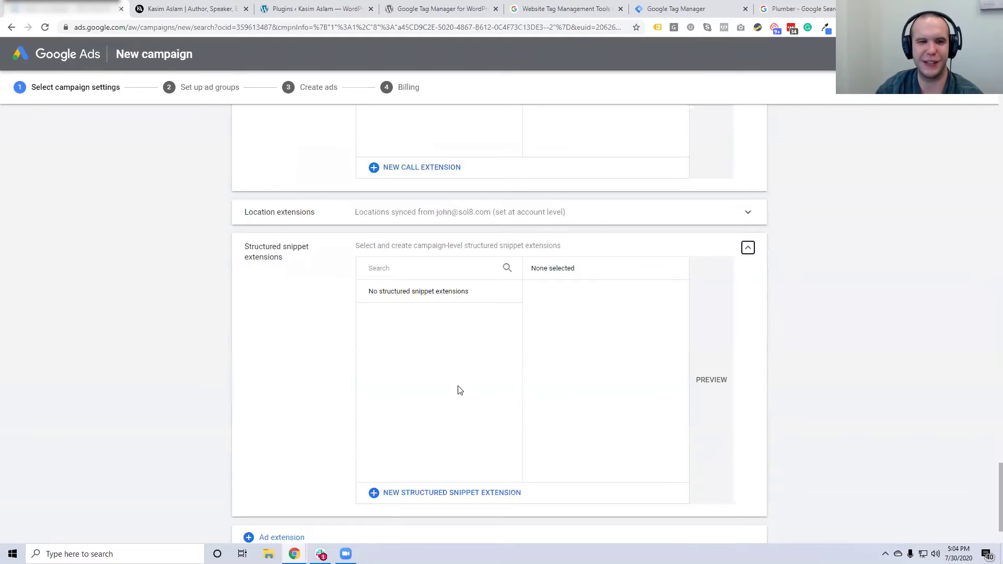
left_click(429, 493)
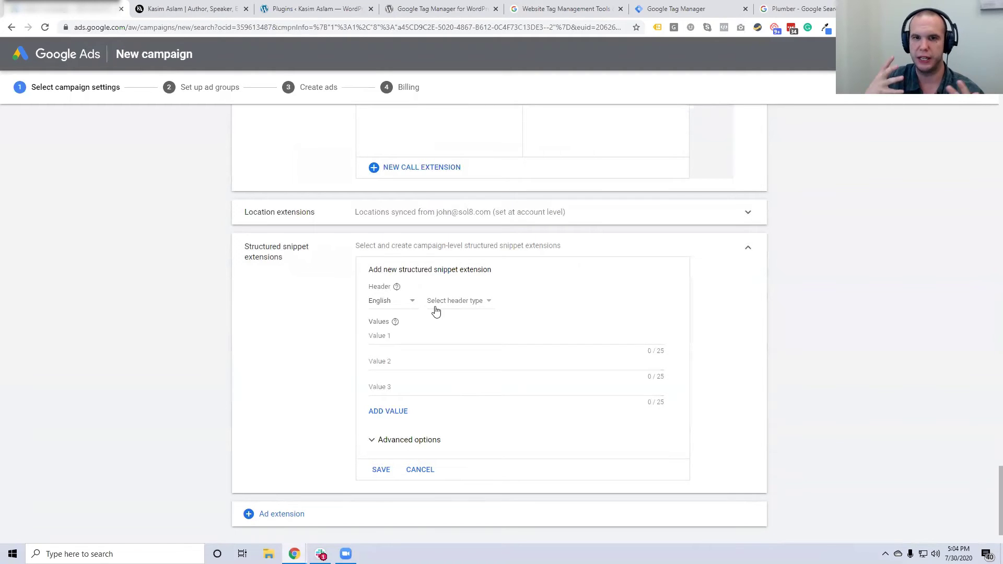
left_click(385, 302)
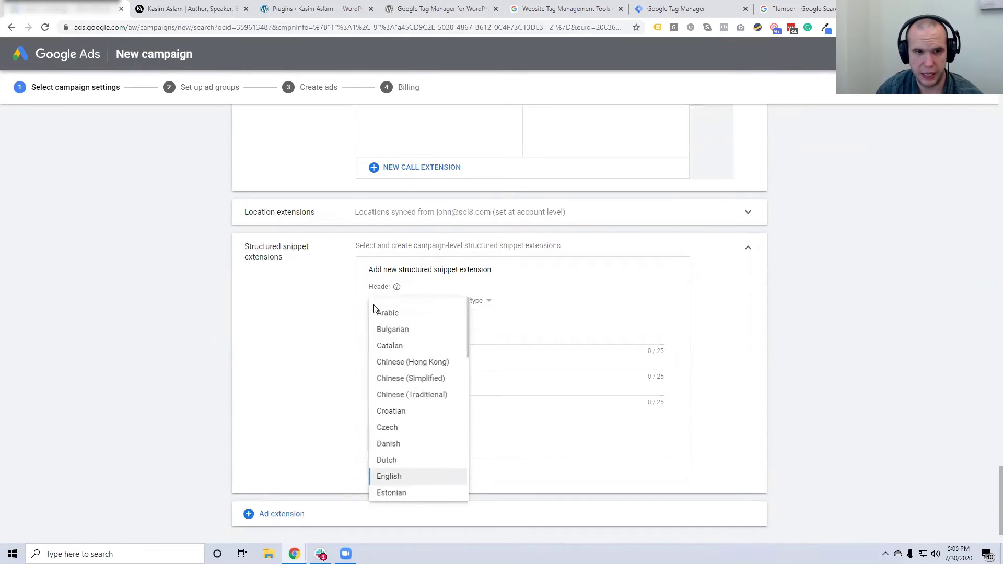
left_click(364, 308)
left_click(457, 305)
scroll(470, 320, "down", 1)
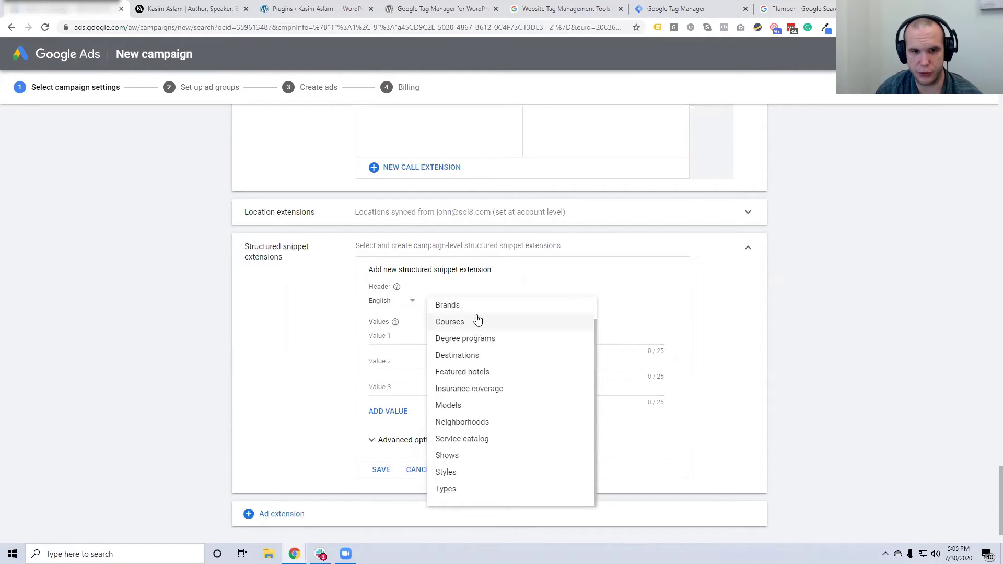
scroll(477, 336, "up", 1)
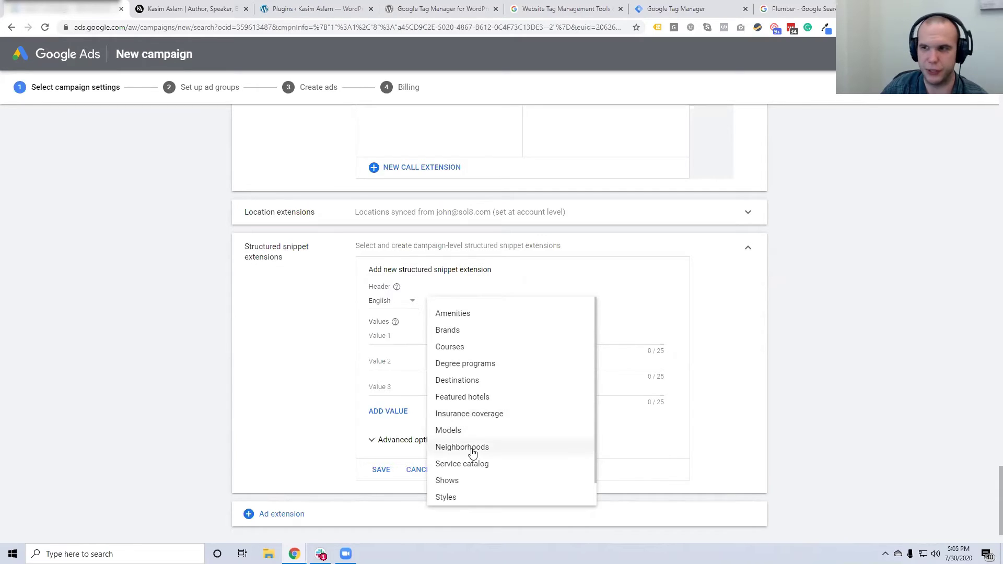
scroll(481, 464, "down", 1)
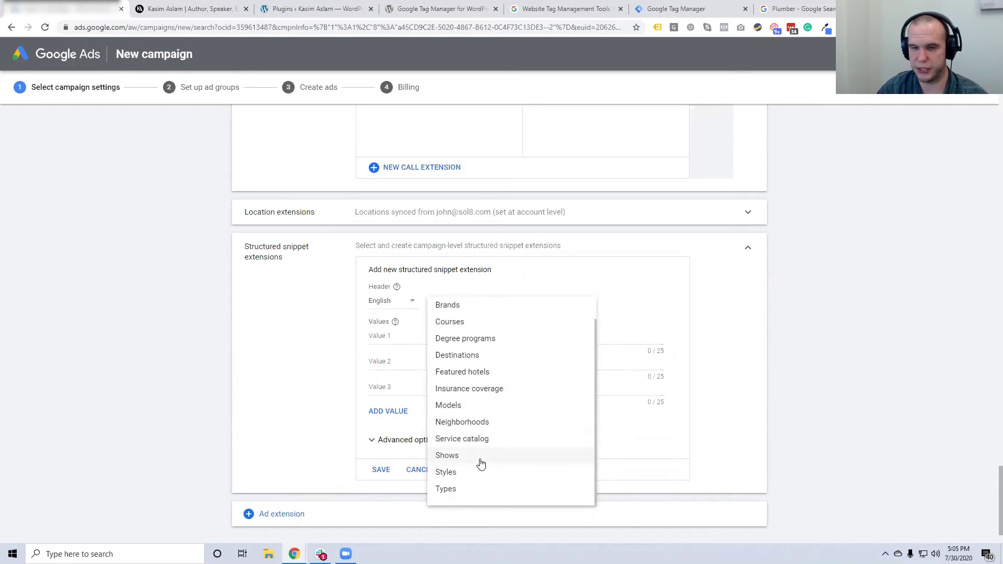
scroll(472, 460, "up", 1)
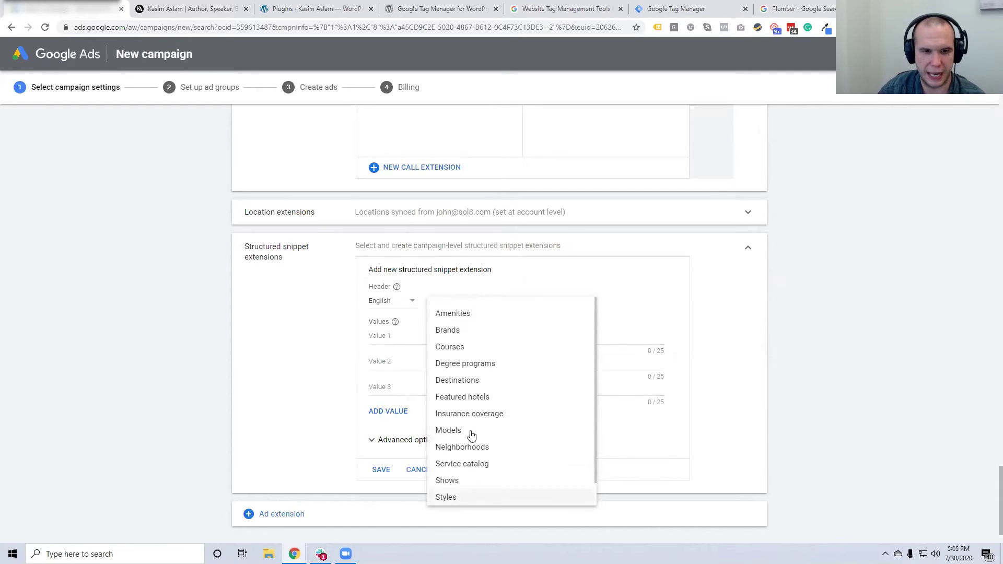
Choose the Amenities header and enter 'TV Waiting Room' as the first value
left_click(463, 314)
left_click(404, 338)
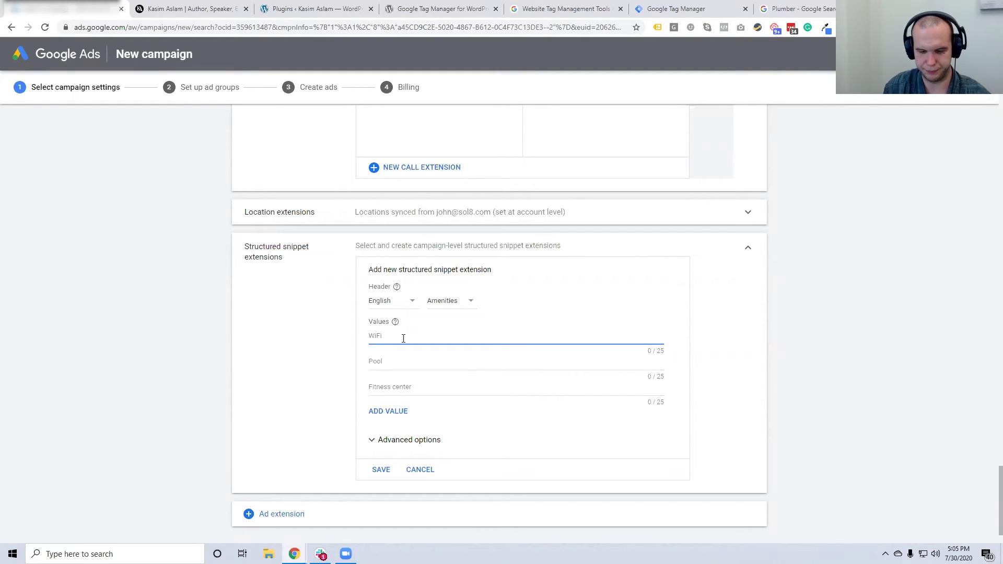
type("T")
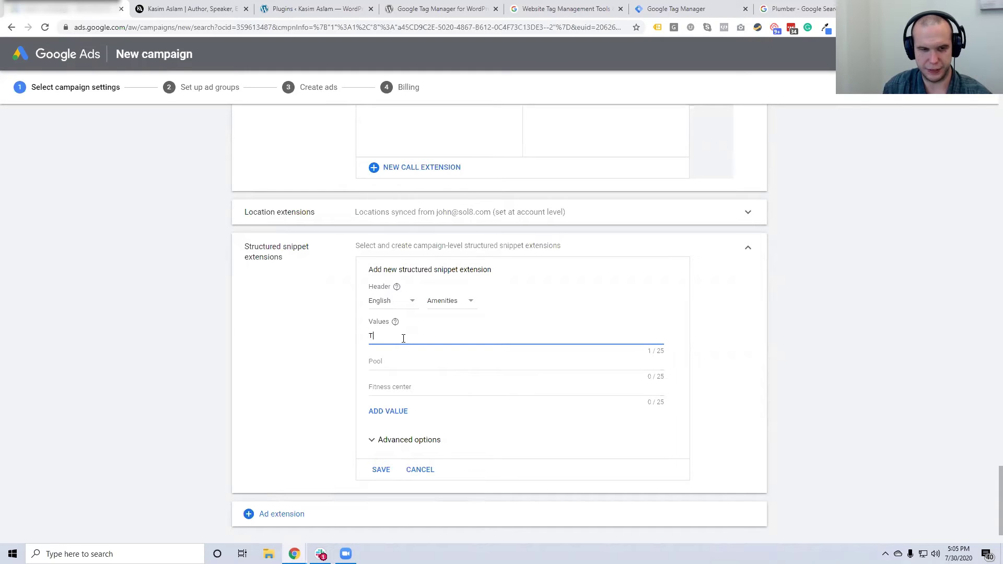
type("V Waiting Room")
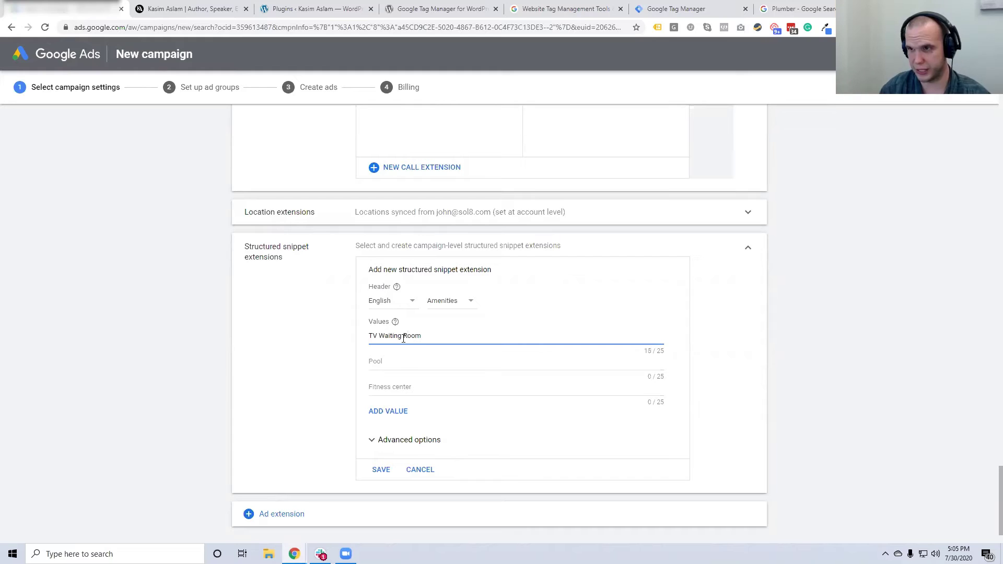
Set the second snippet value to 'Kids Play Area', replacing the mistyped 'Nitros Oxide'
left_click(399, 360)
type("Nitros")
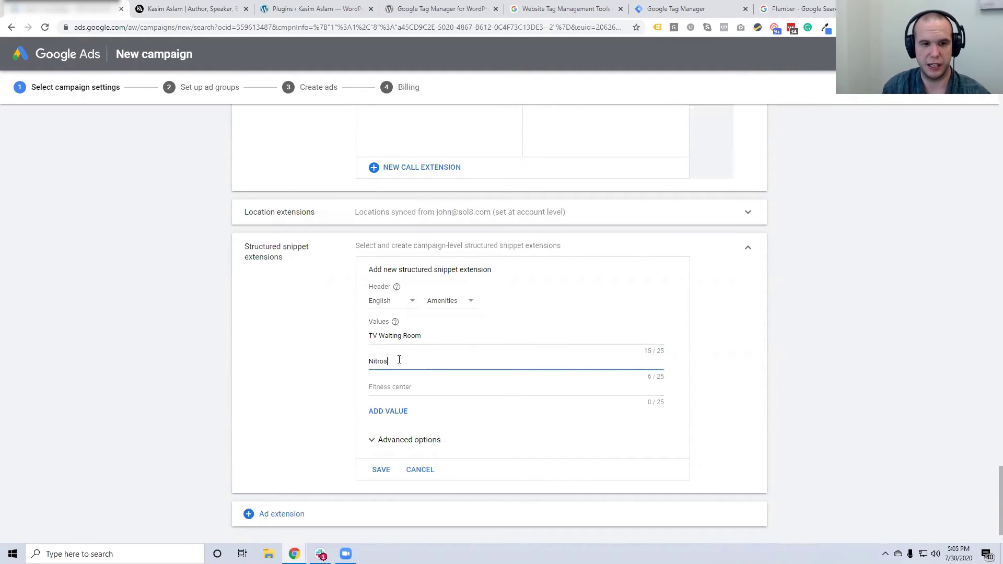
type("u")
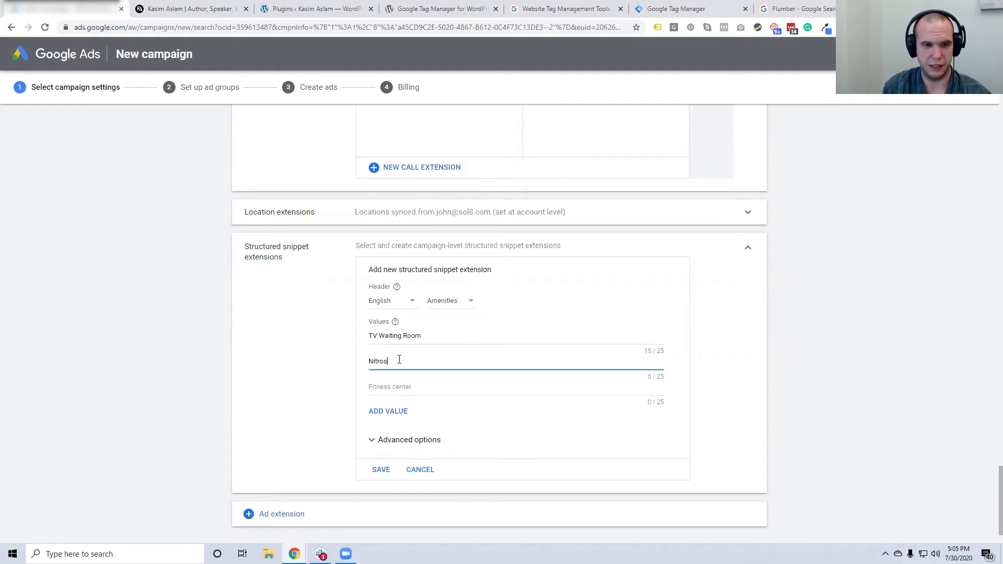
type(" O")
key("BackSpace")
type("Oxide")
right_click(384, 366)
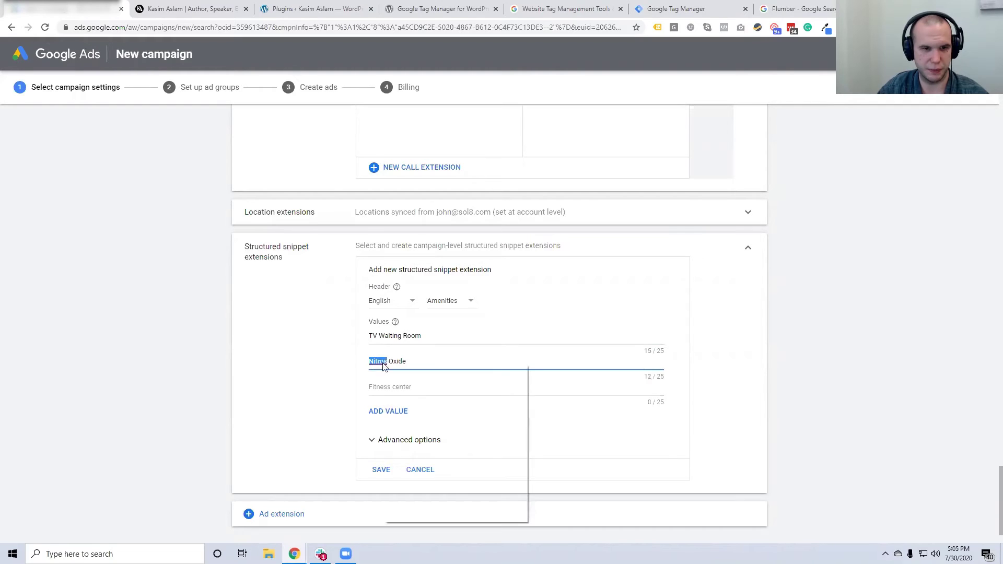
left_click(364, 362)
left_click(387, 361)
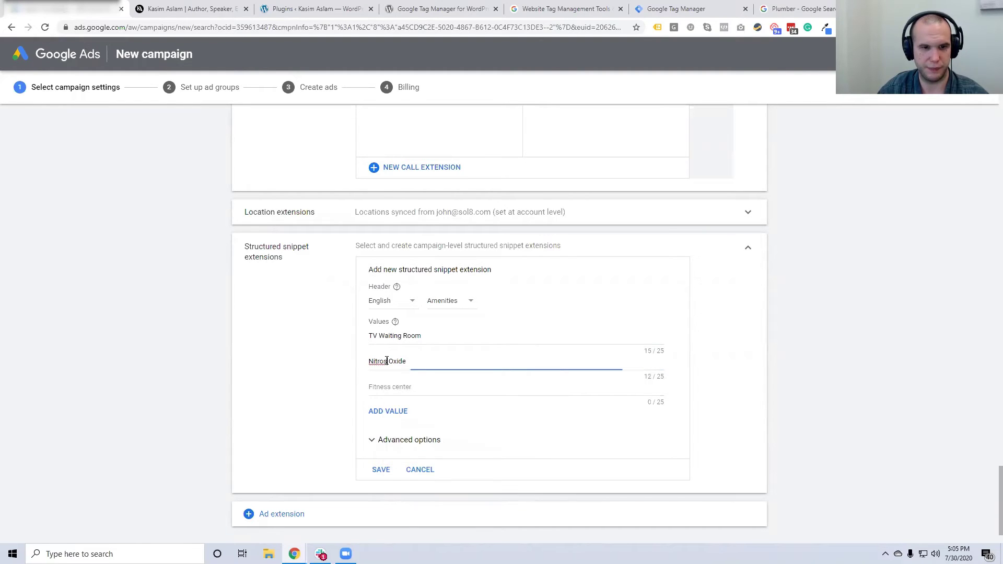
triple_click(387, 361)
left_click(443, 360)
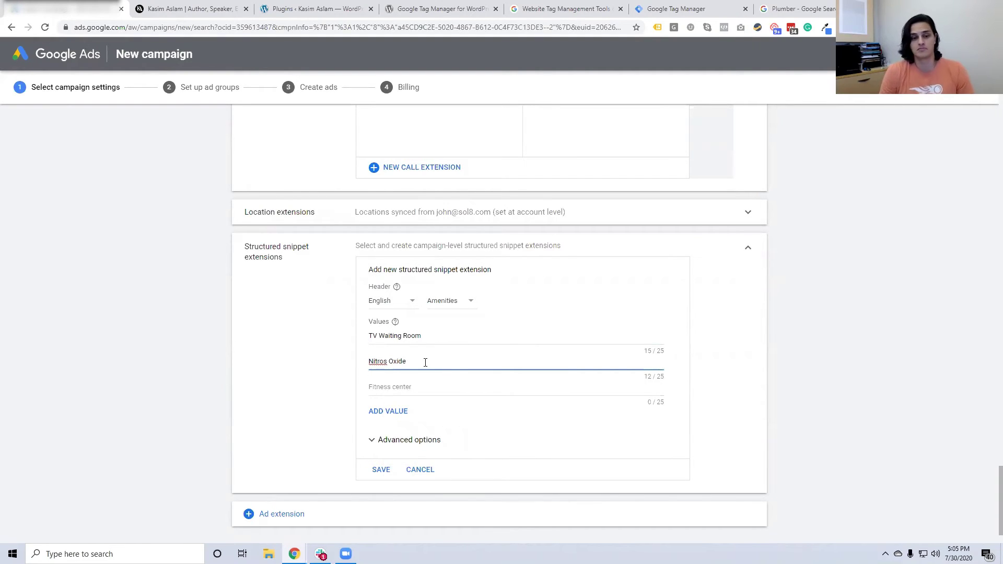
left_click_drag(424, 362, 340, 364)
key("BackSpace")
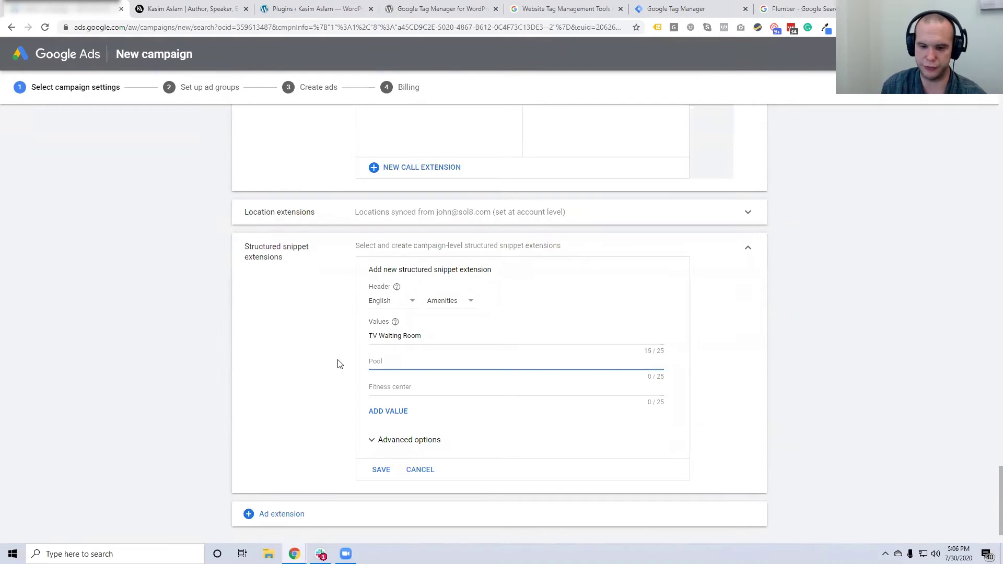
type("Kids Play Area")
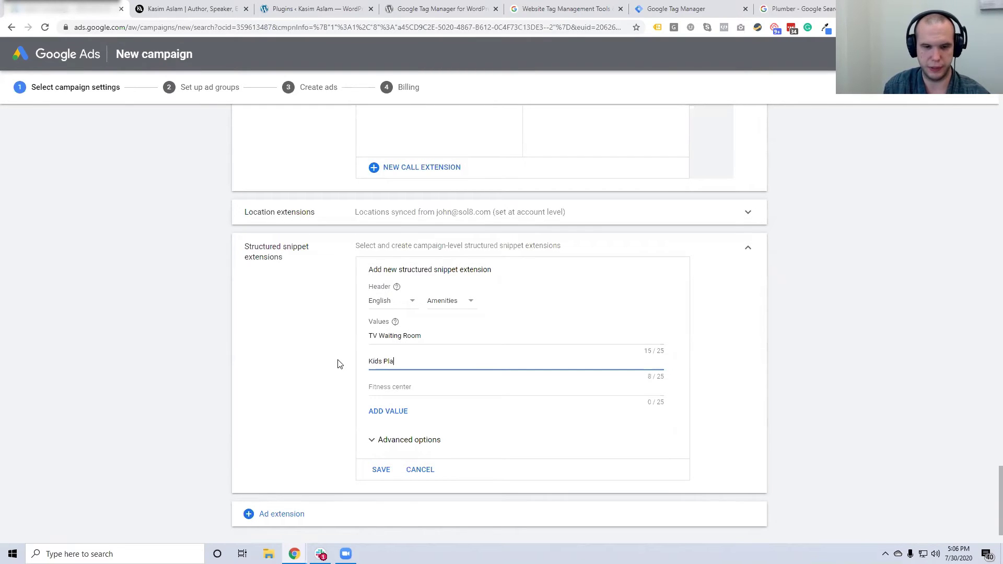
Enter 'Free Whitening' as the third value and save the Amenities snippet
left_click(408, 385)
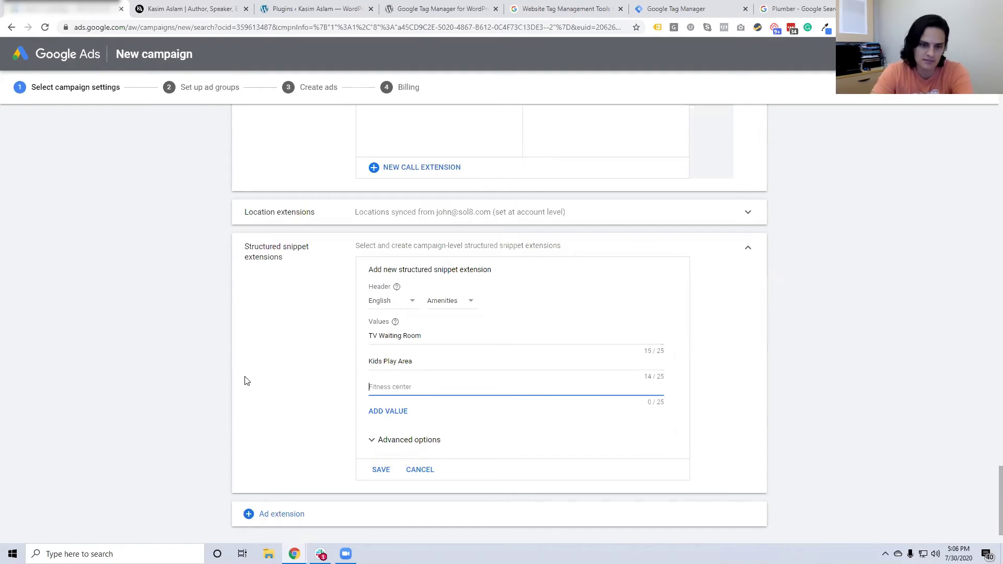
type("Free Whitening")
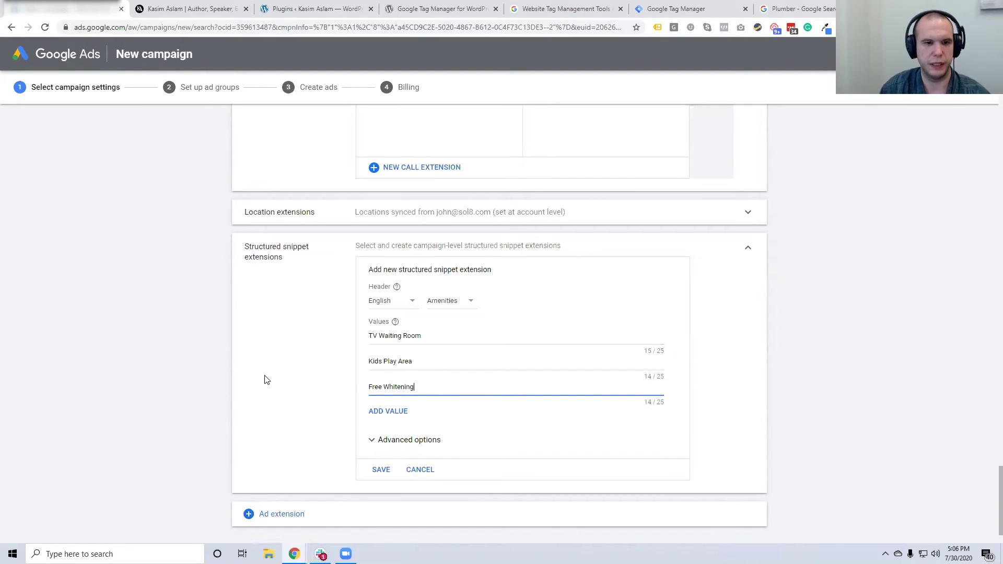
left_click_drag(265, 380, 261, 379)
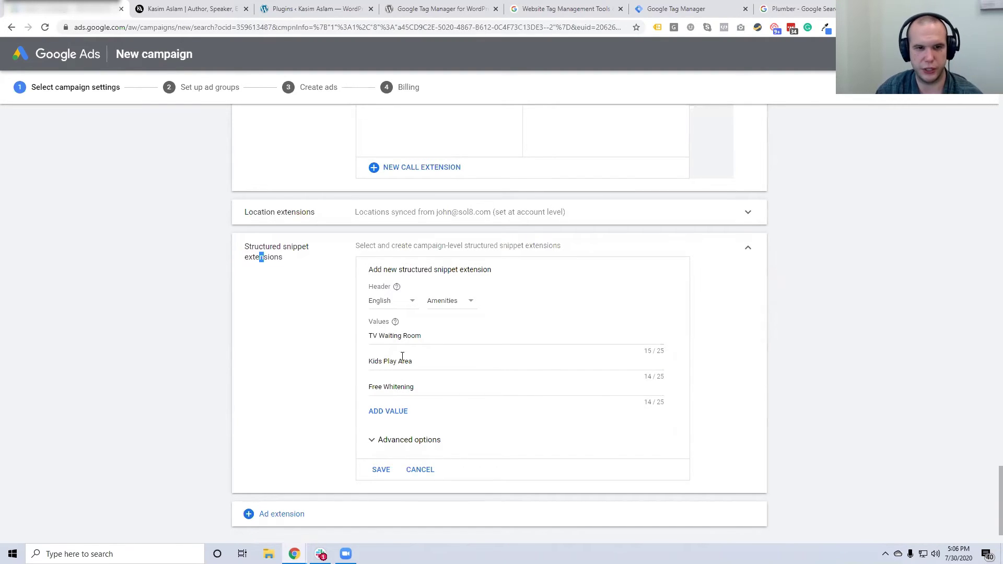
left_click(443, 361)
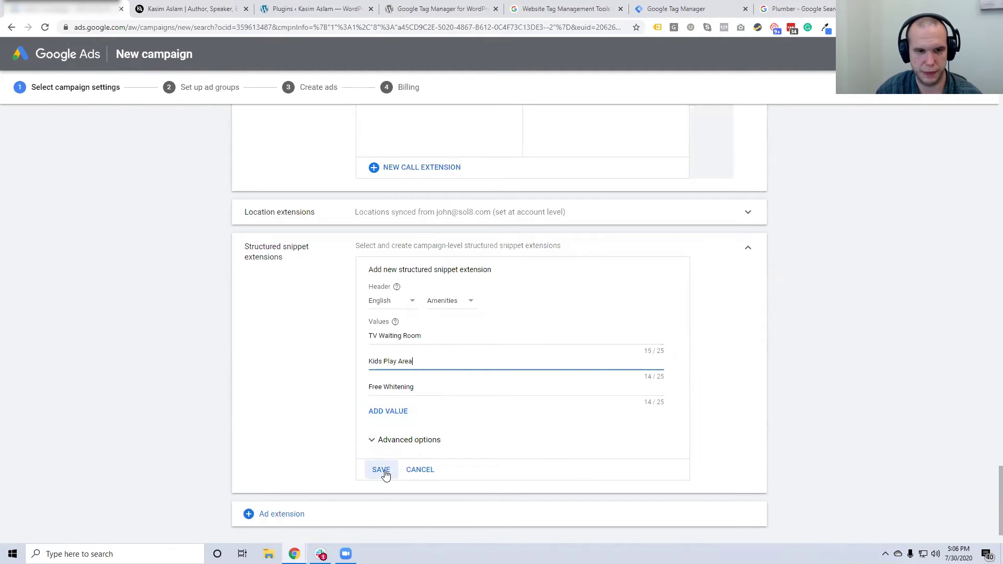
left_click(410, 440)
scroll(444, 462, "down", 2)
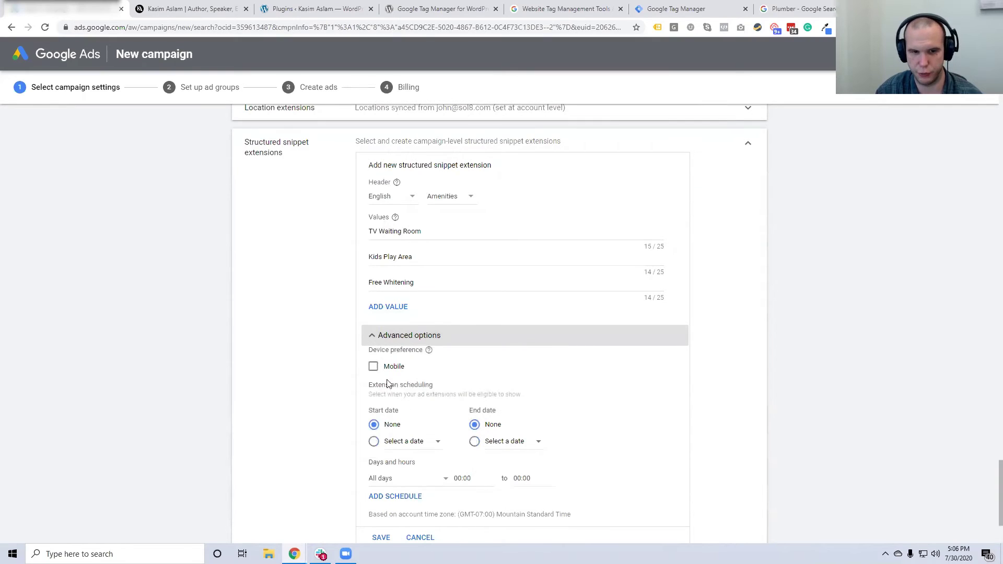
left_click(385, 339)
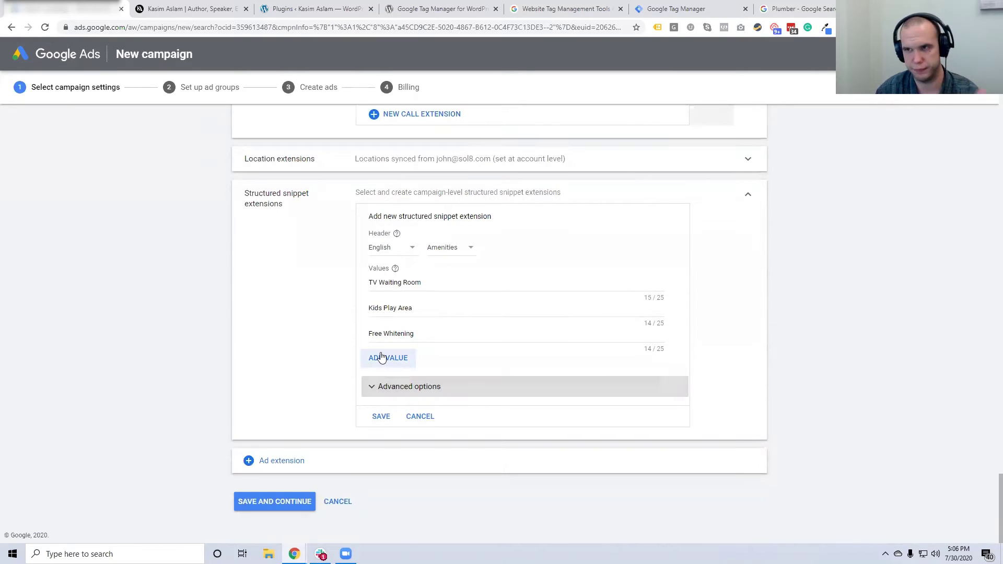
left_click(381, 417)
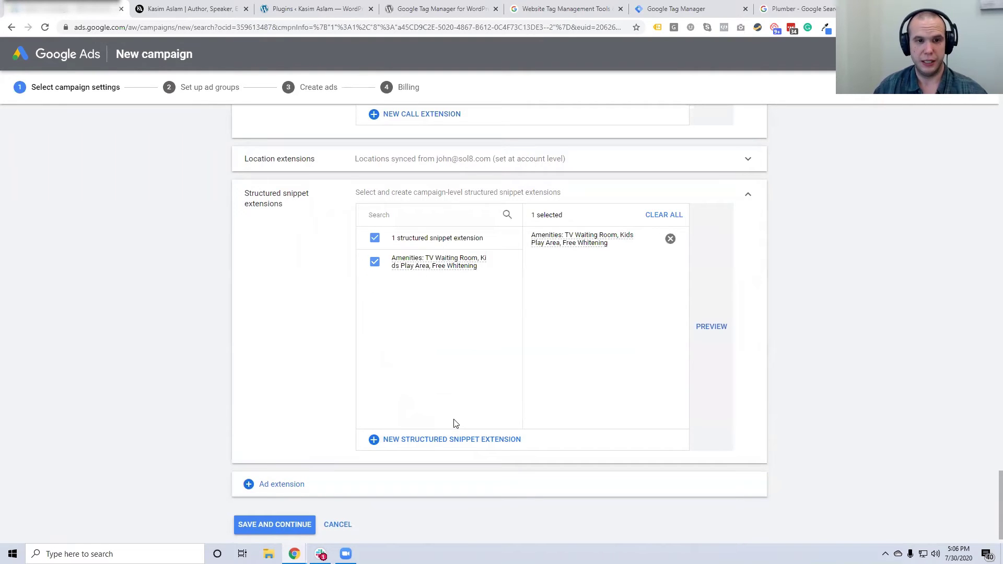
scroll(455, 424, "down", 1)
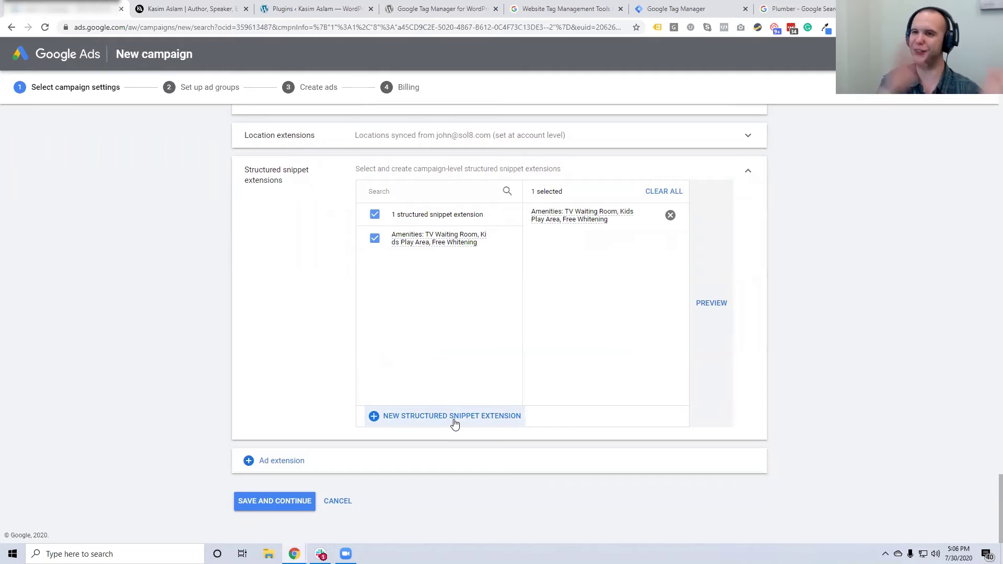
Save the campaign settings and continue to the ad group setup
left_click(250, 506)
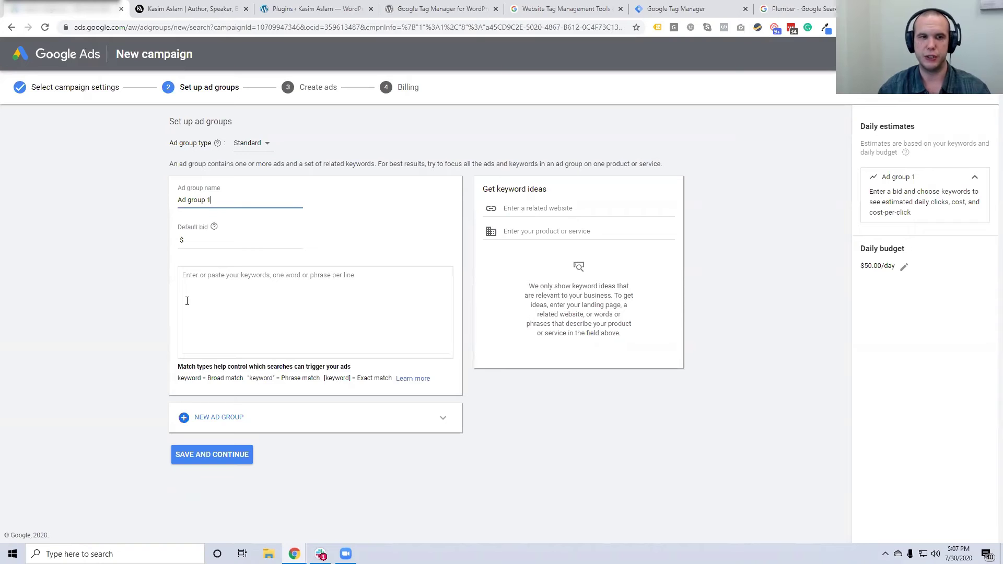
Replace the default 'Ad group 1' name with 'Local Keywords (Scottsdale)'
left_click_drag(212, 200, 145, 201)
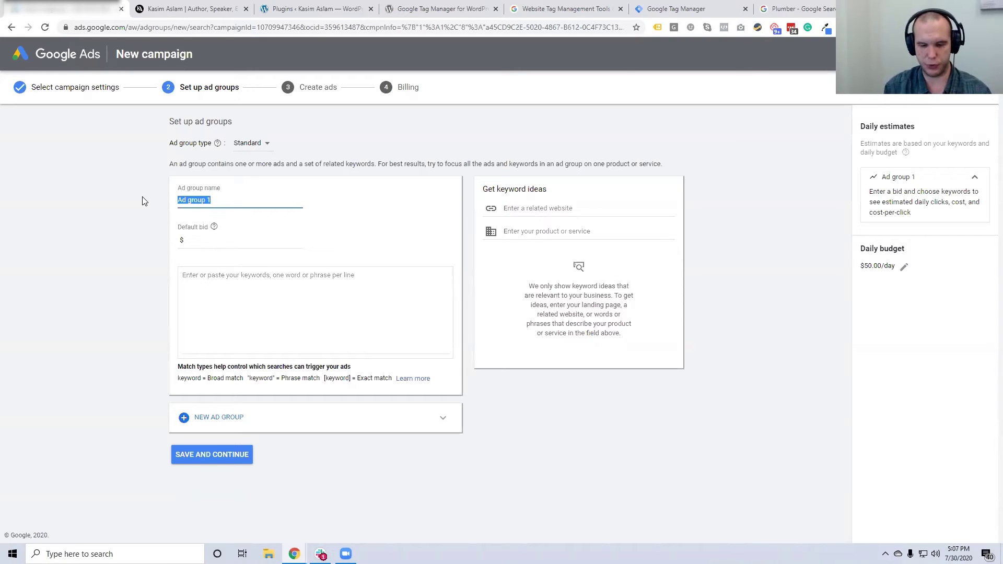
type("Local Keywords (Scottsda)")
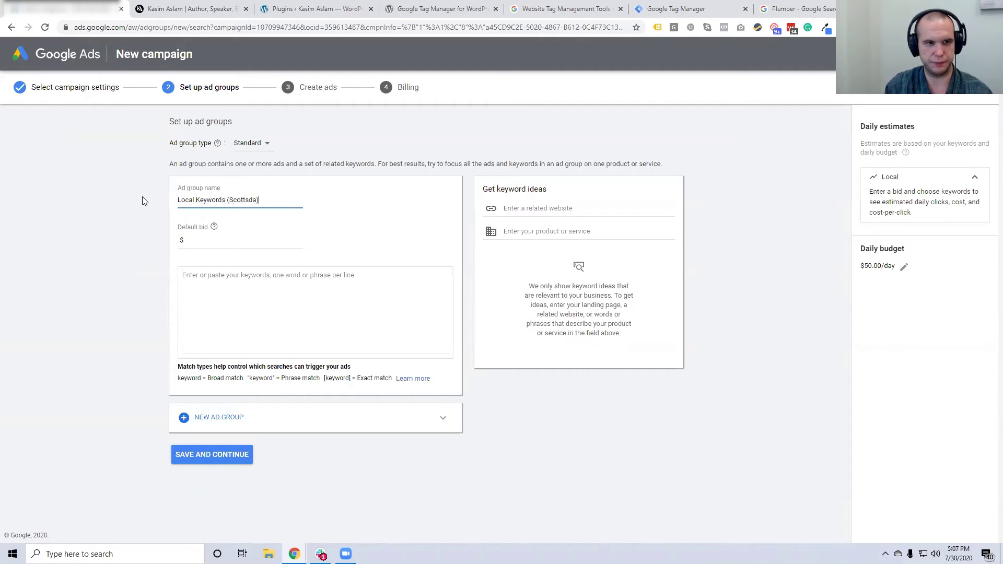
type("le")
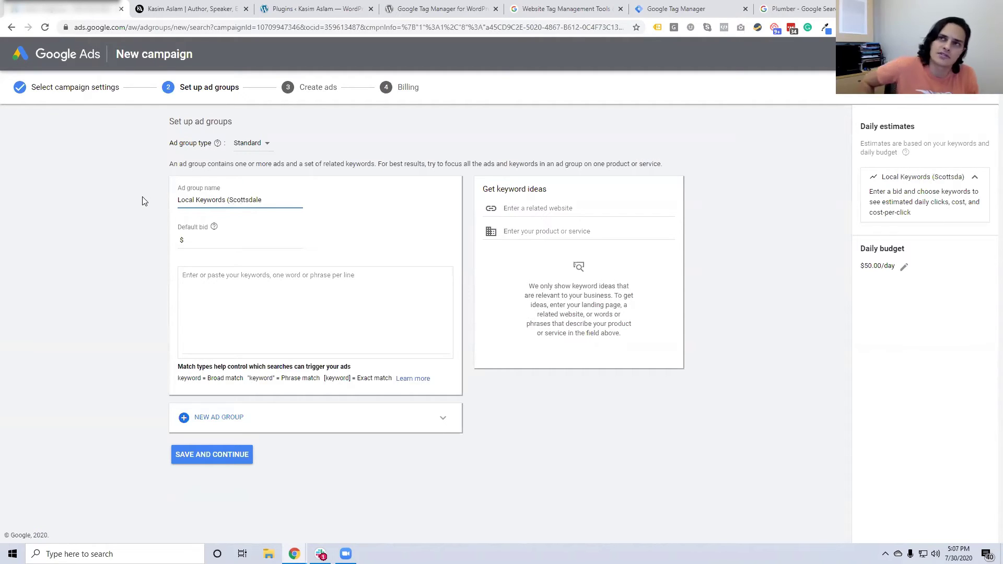
left_click(151, 235)
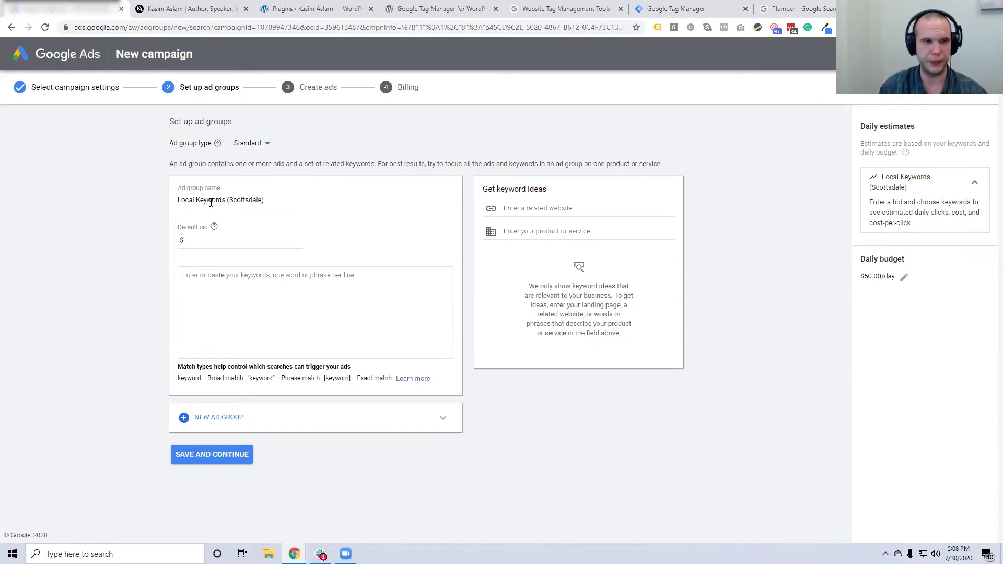
Replace the ad group name 'Local Keywords (Scottsdale)' with 'All On Four'
triple_click(212, 203)
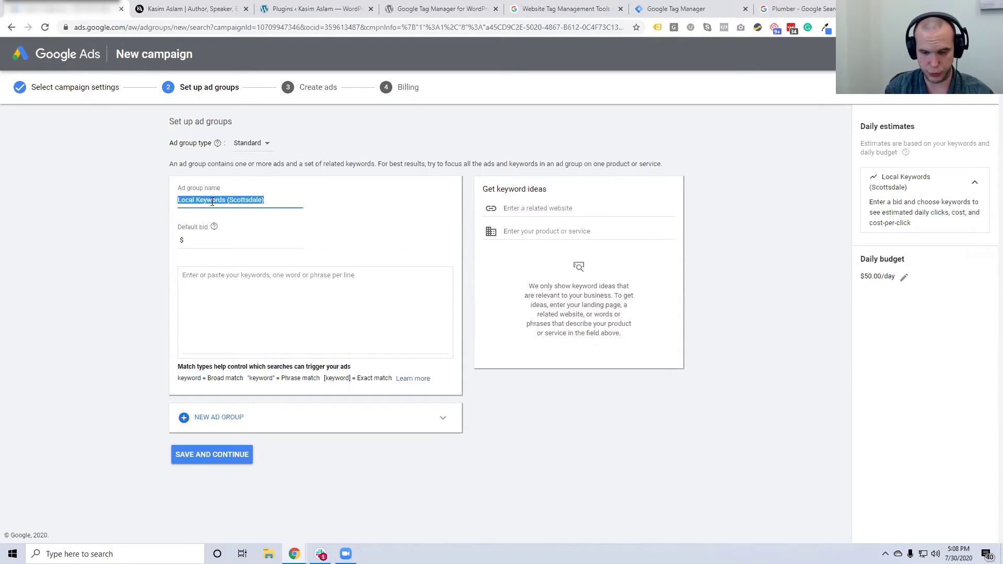
type("All On Foud")
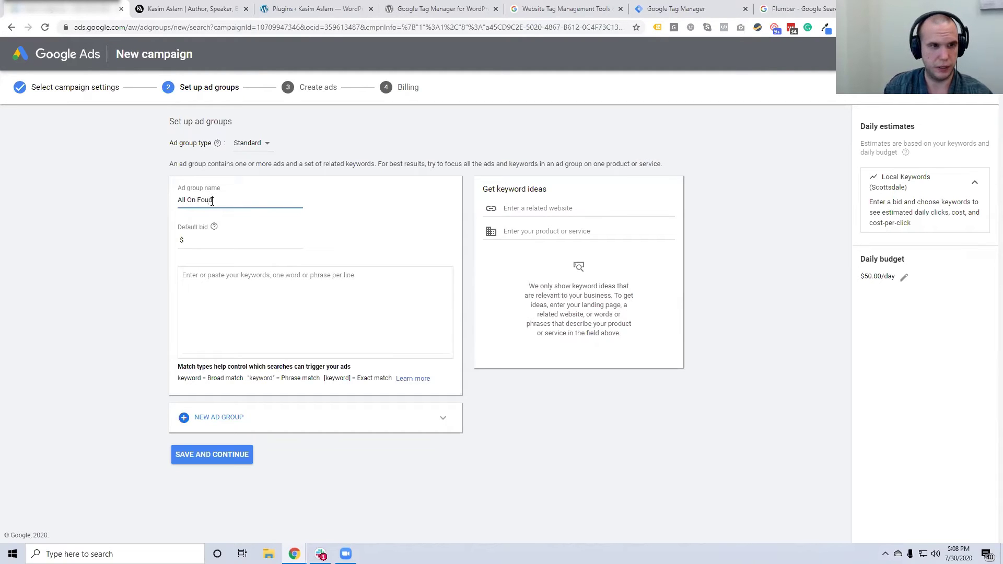
left_click(219, 242)
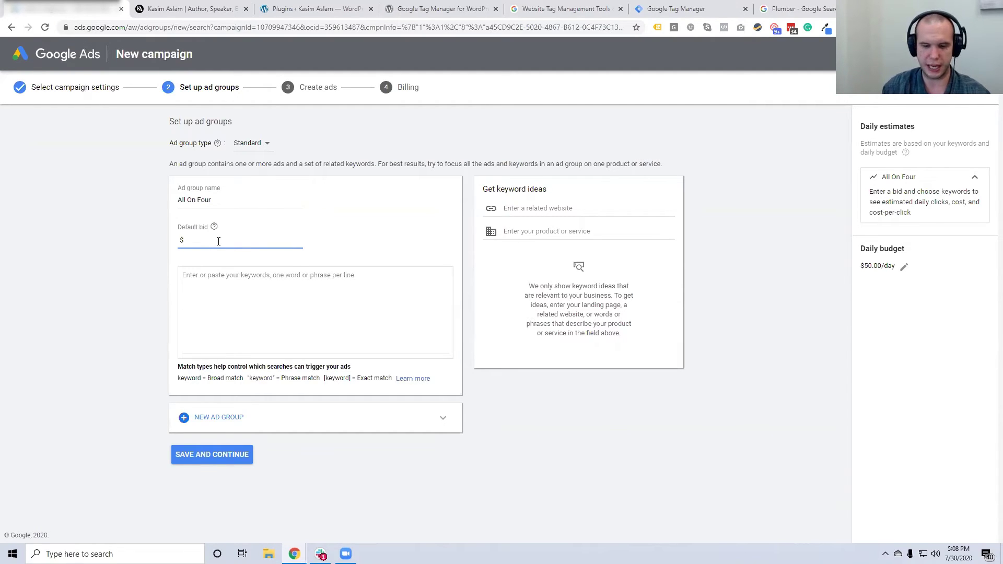
Enter a $10 default bid and search keyword ideas for 'Dental'
type("10")
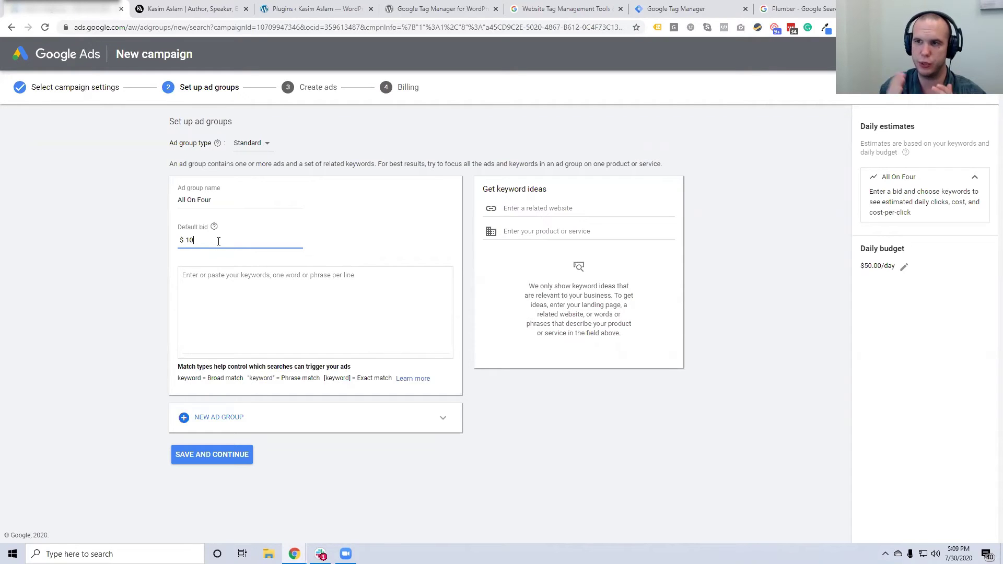
left_click(233, 311)
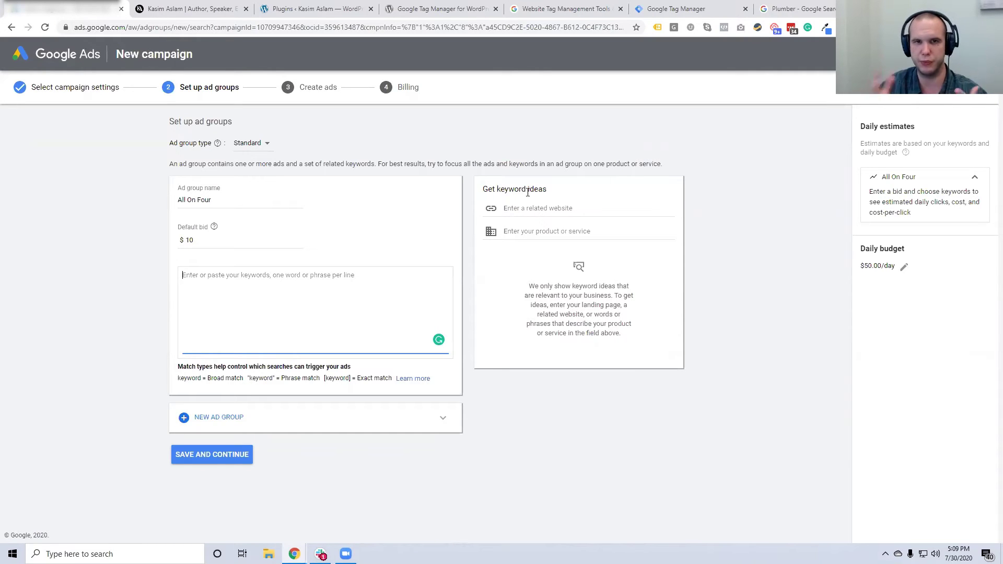
left_click(536, 230)
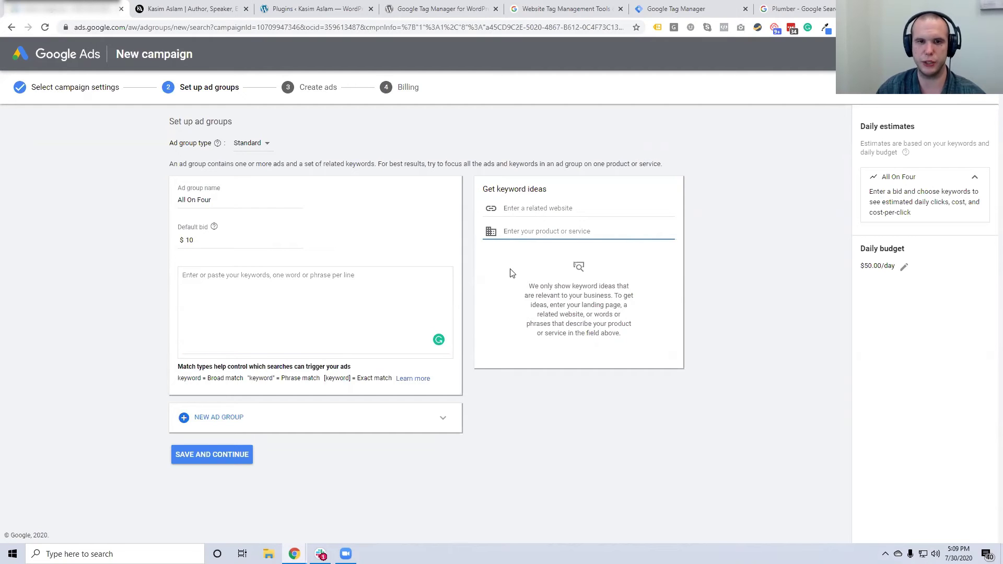
type("Dental")
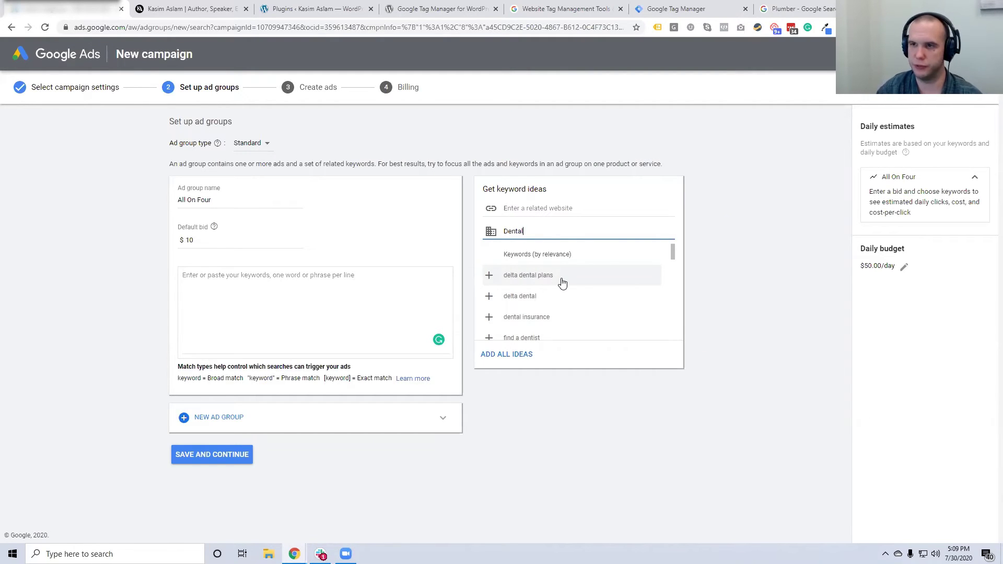
Add the suggestions 'find a dentist', 'dentist near me' and 'dental offices' as keywords
left_click_drag(673, 253, 674, 261)
left_click(489, 302)
left_click(489, 303)
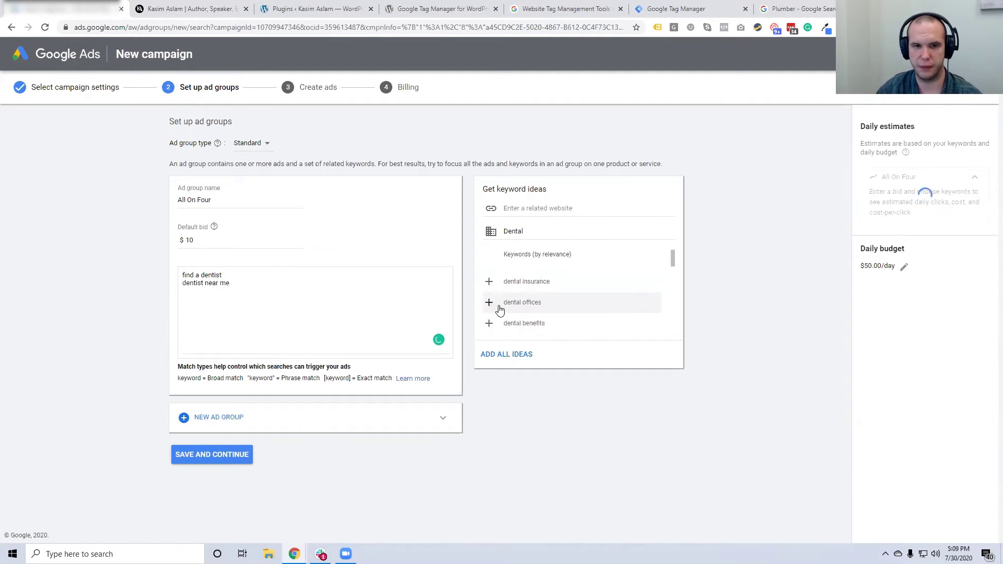
left_click(490, 305)
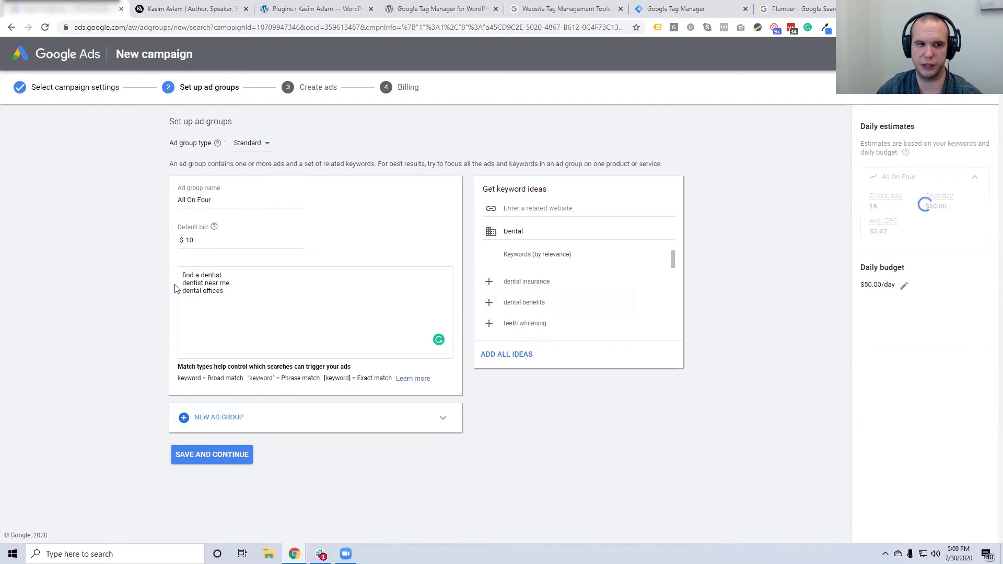
left_click_drag(242, 309, 202, 283)
left_click_drag(151, 259, 147, 257)
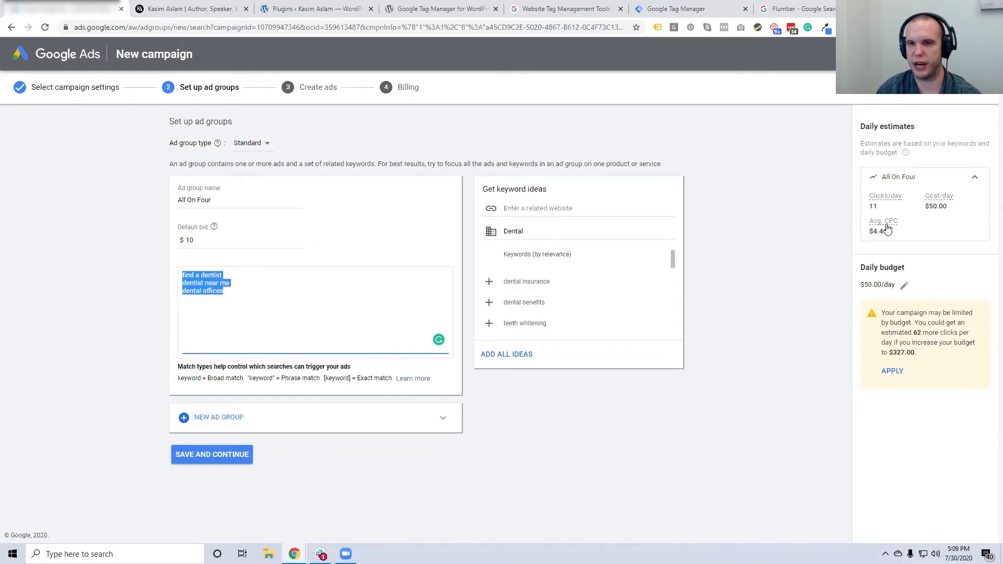
left_click(246, 284)
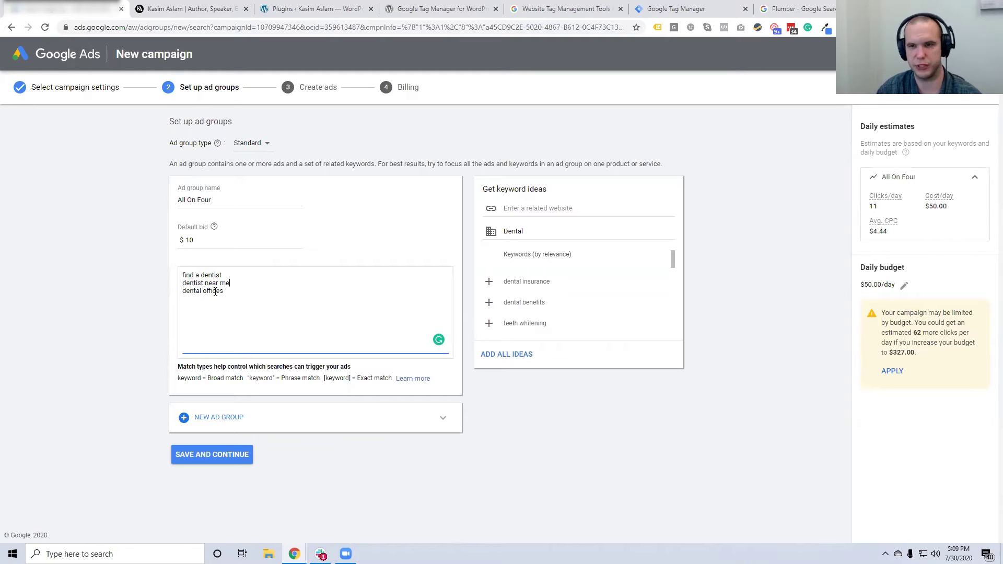
left_click(193, 242)
Change the default bid to $5 and delete all three dental keywords
key("BackSpace")
key("BackSpace")
type("5")
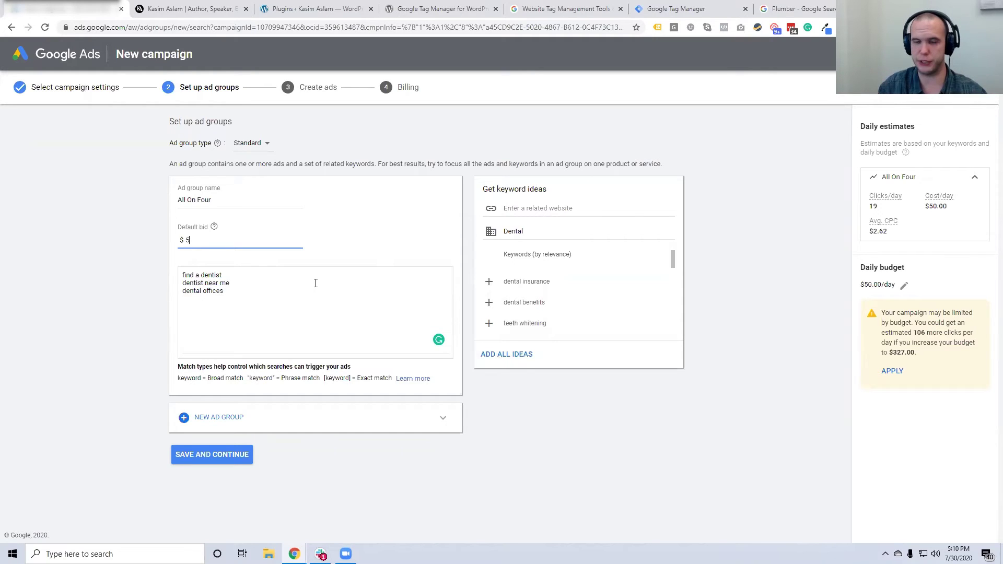
scroll(606, 302, "down", 3)
scroll(603, 298, "down", 3)
scroll(604, 299, "up", 8)
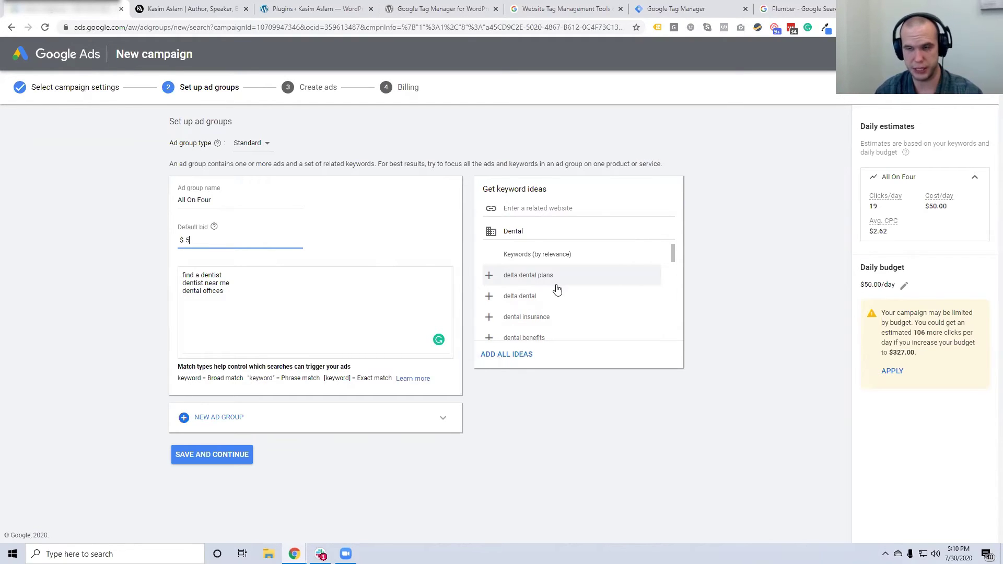
left_click_drag(238, 292, 138, 255)
key("BackSpace")
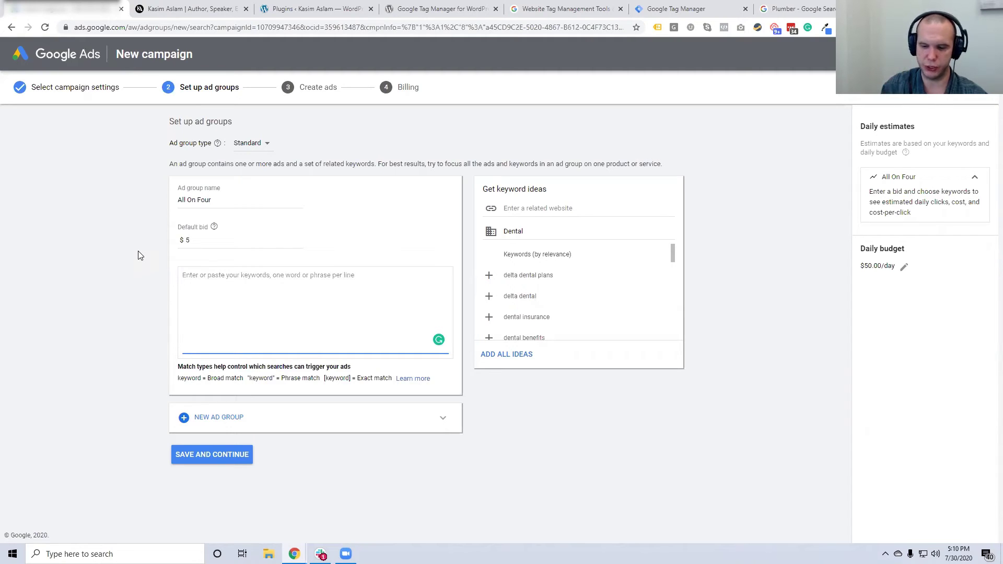
Enter keywords '+all +on +four', '+all +on +4' and '+dentist +all +on +four', one per line
type("+")
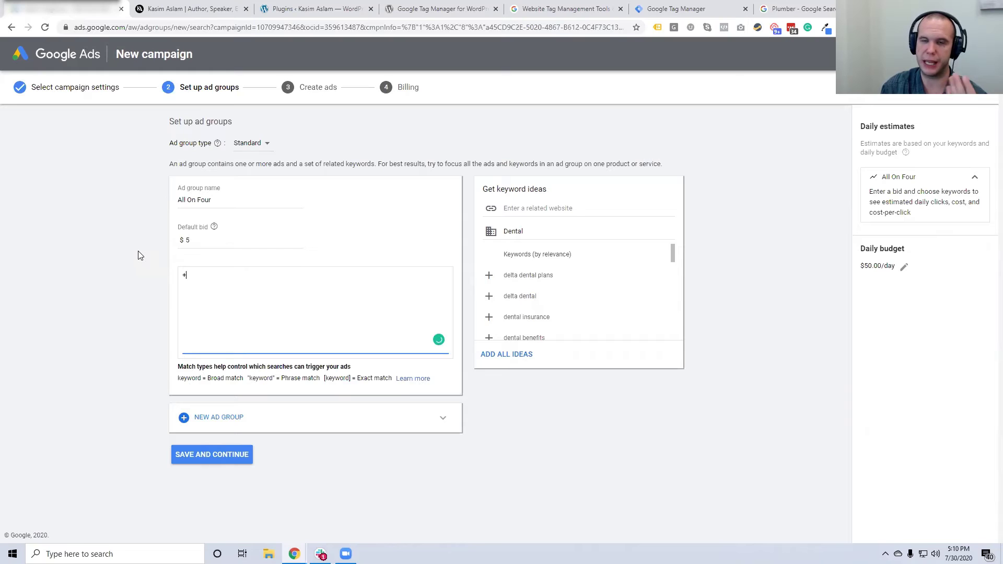
type("all")
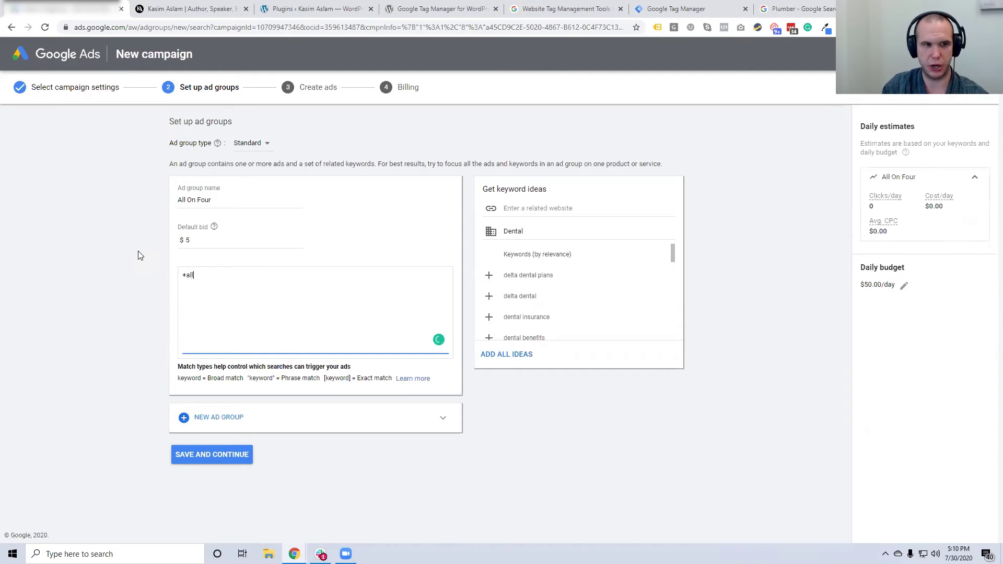
type(" +on +four")
key("Return")
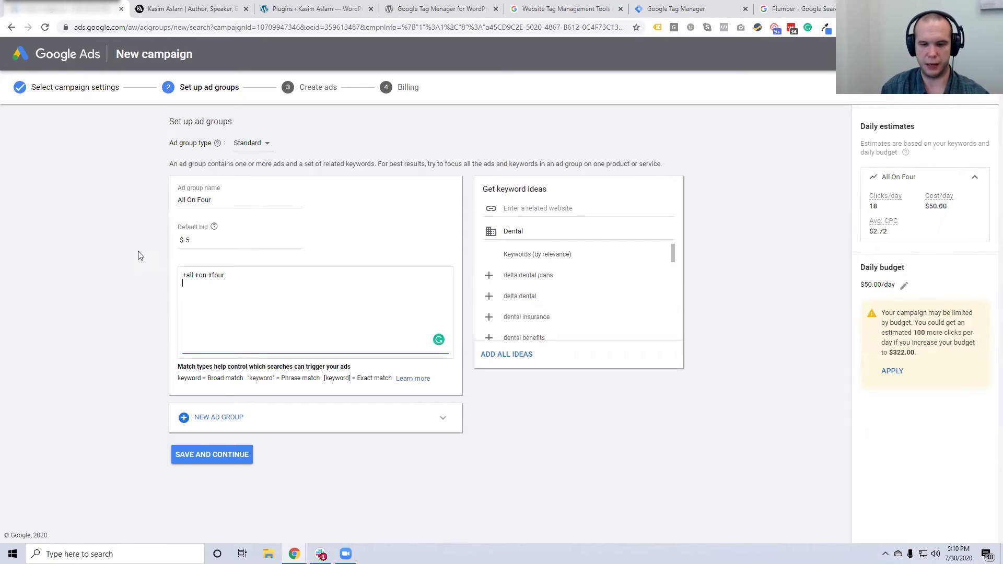
type("+")
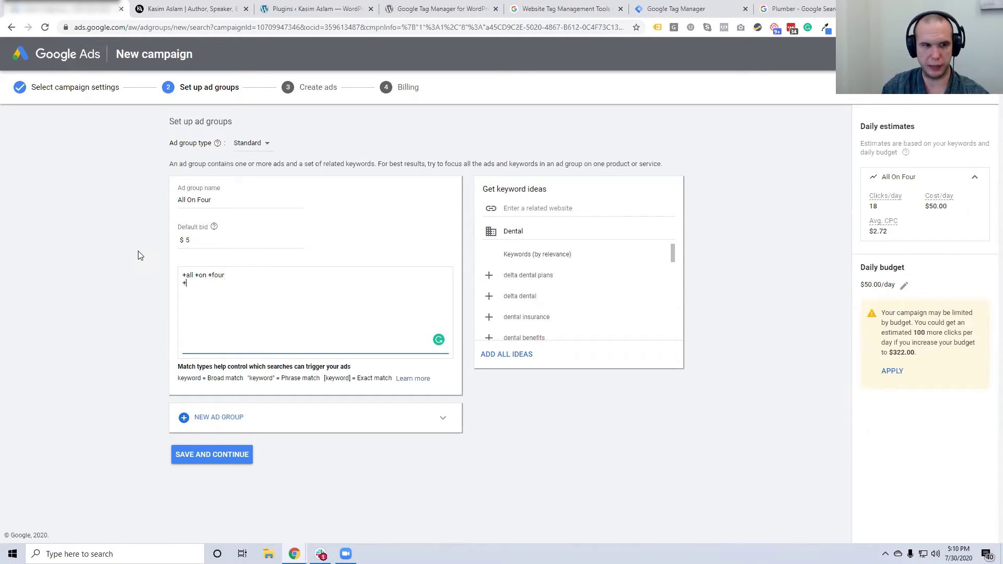
type("all +on +4 ")
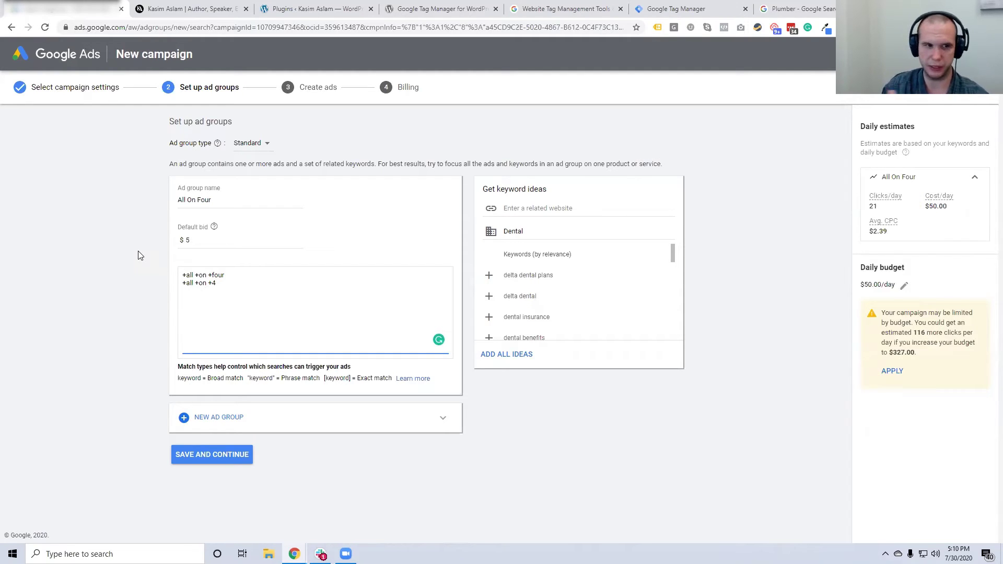
type("+")
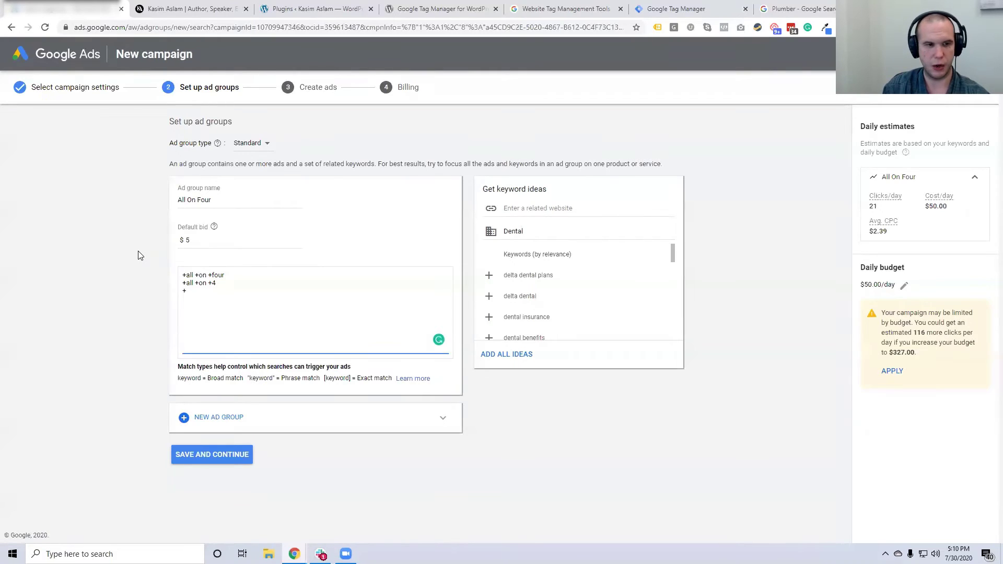
type("dentist +all +on")
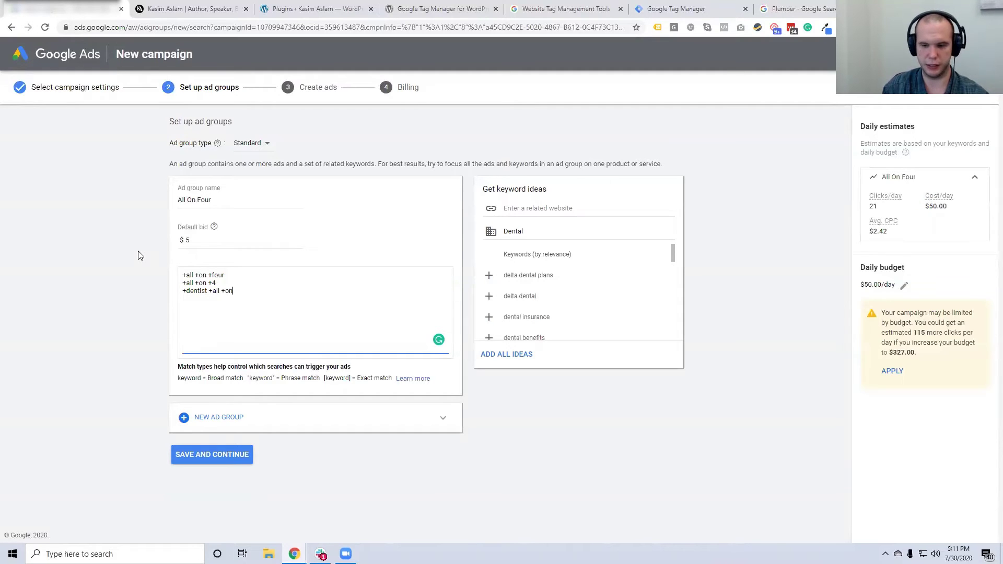
type(" +four")
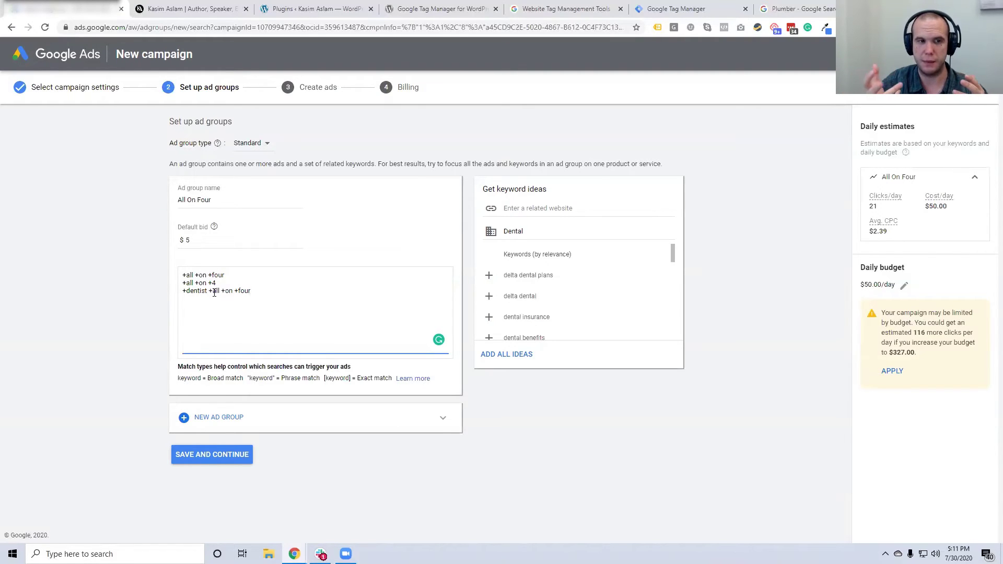
left_click_drag(225, 275, 178, 276)
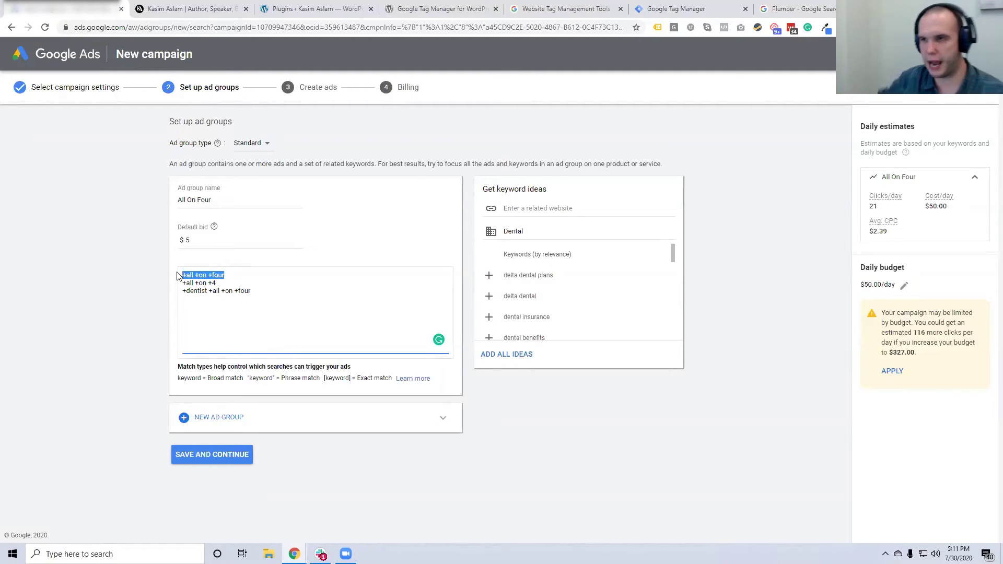
Add keyword lines '+all +on +four +local' and '+all +on +four +near +me'
left_click(264, 291)
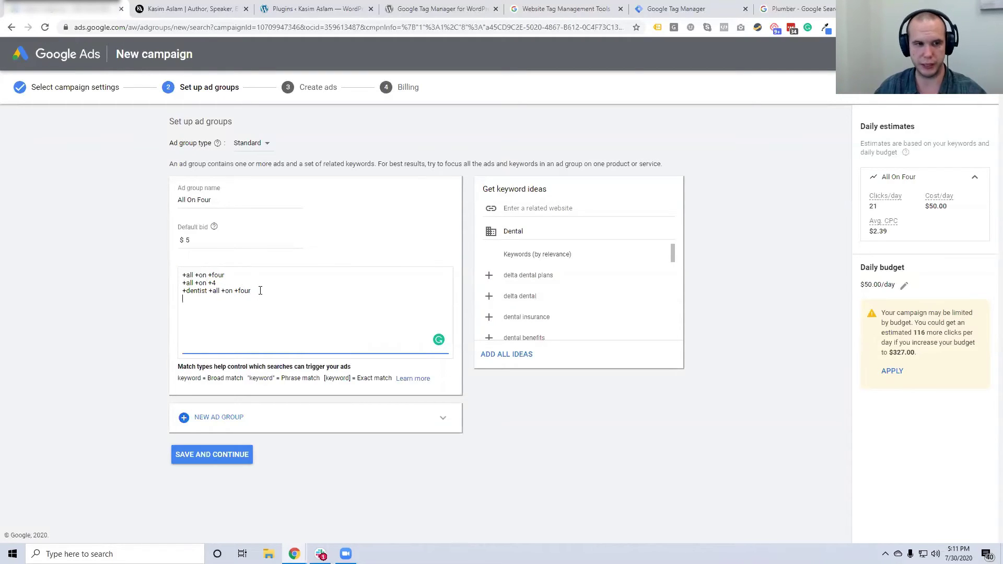
type("all")
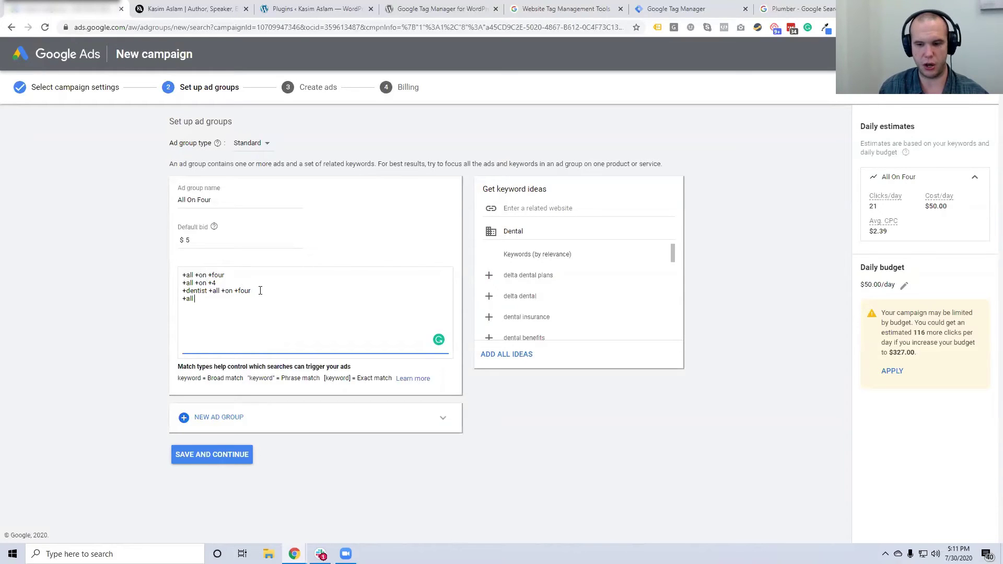
type(" +on +fo")
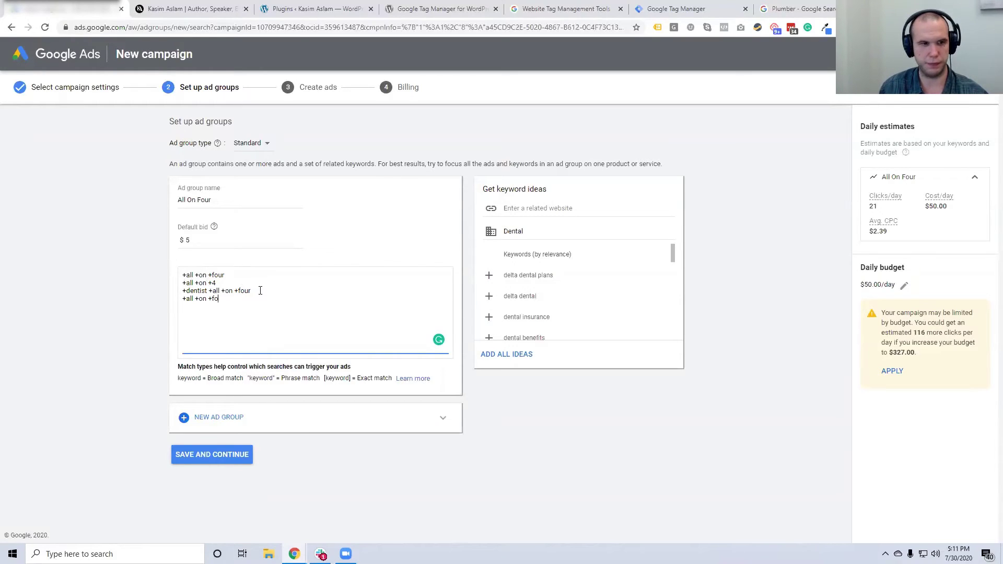
type("ur +")
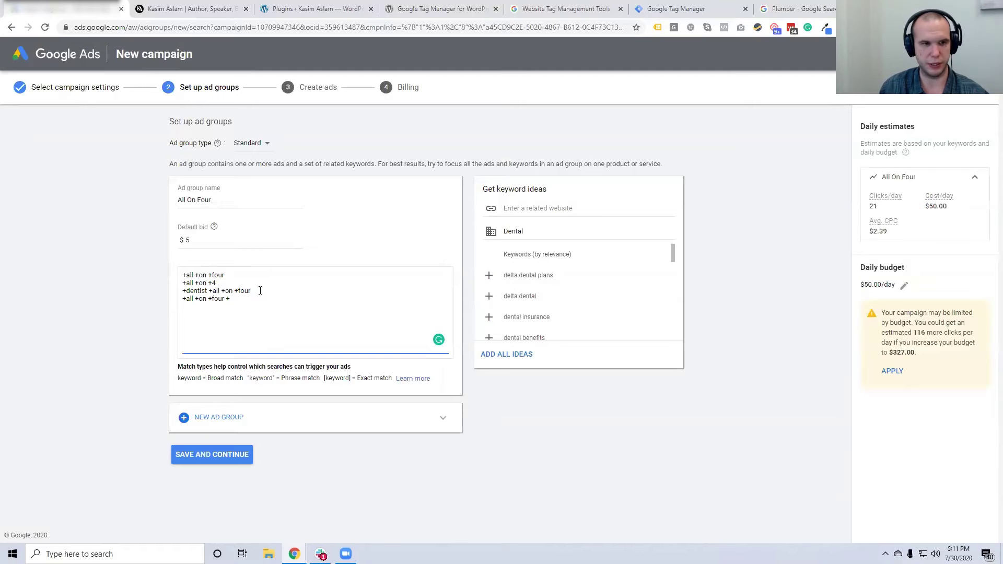
type("local")
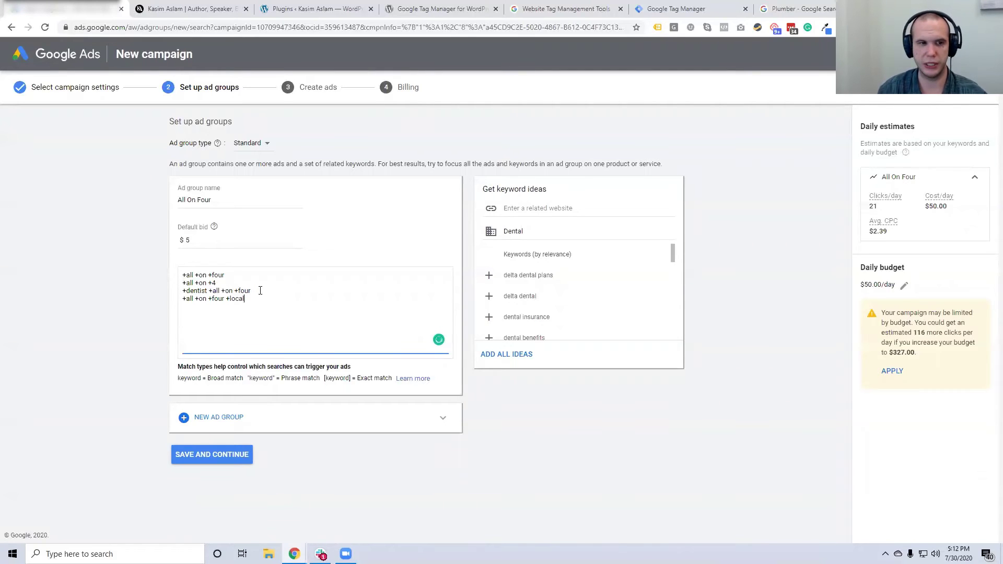
left_click_drag(255, 298, 176, 303)
key("ctrl+c")
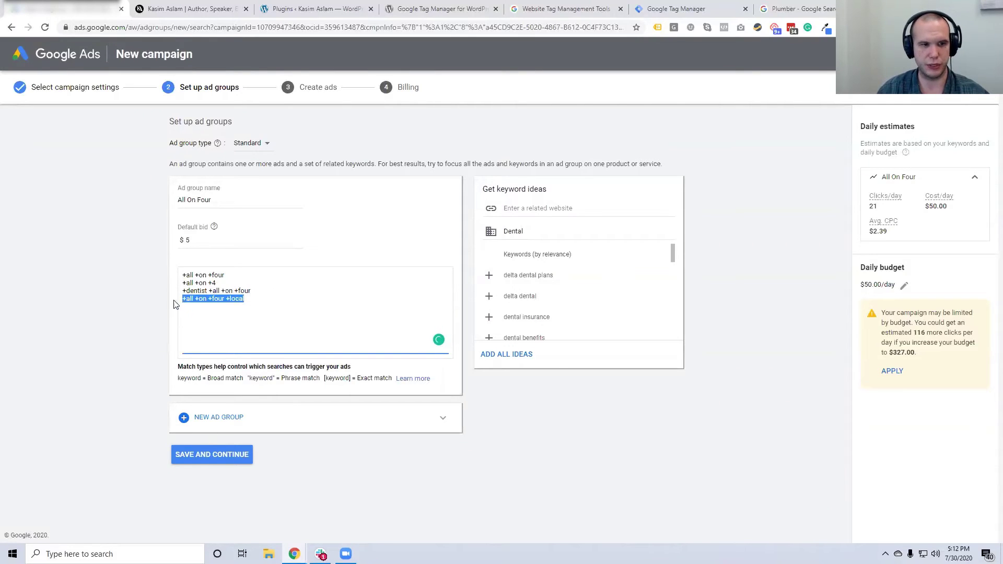
left_click(256, 306)
key("Return")
key("ctrl+v")
left_click_drag(244, 307, 230, 309)
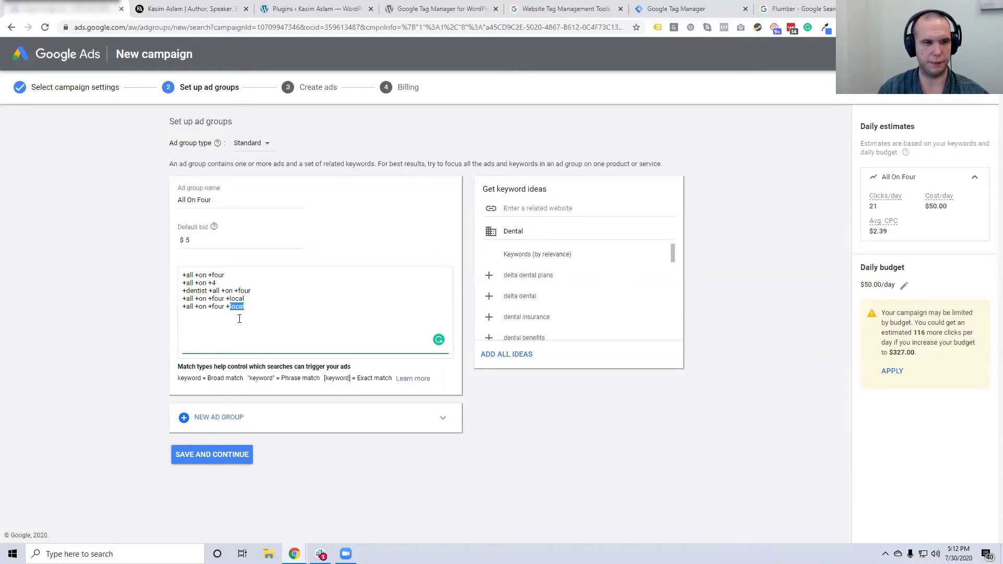
type("near +me")
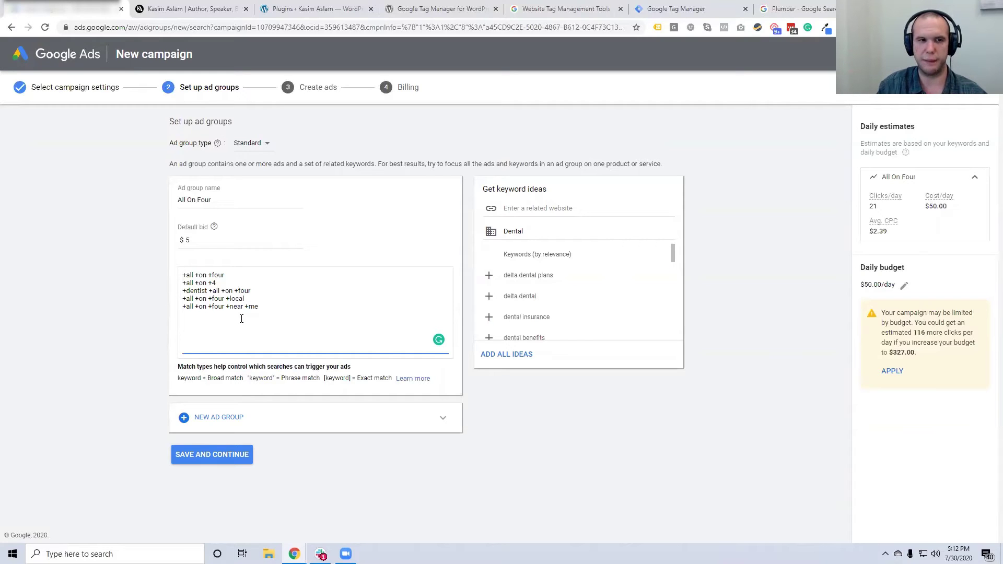
left_click(147, 328)
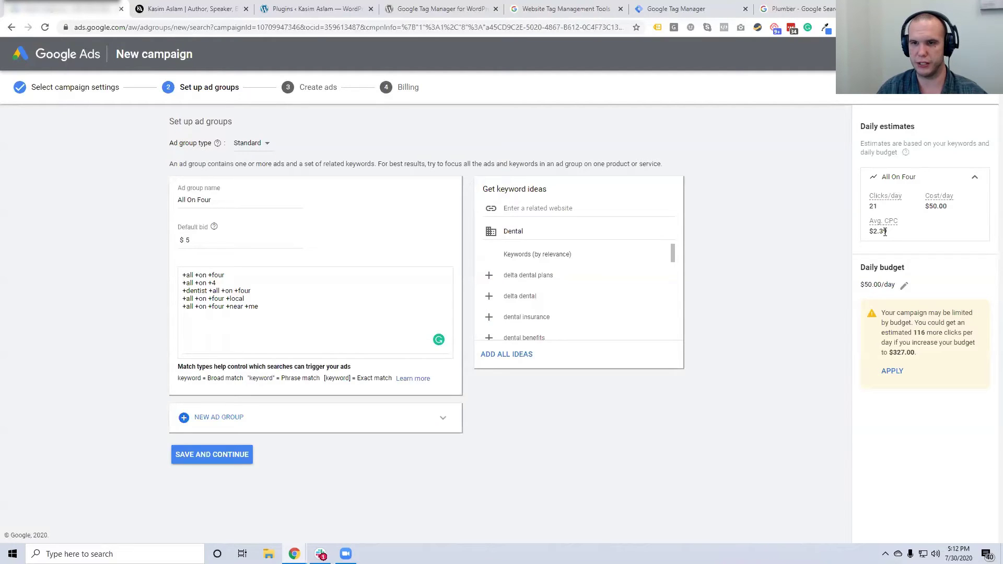
left_click(242, 240)
key("BackSpace")
type("3")
left_click(132, 243)
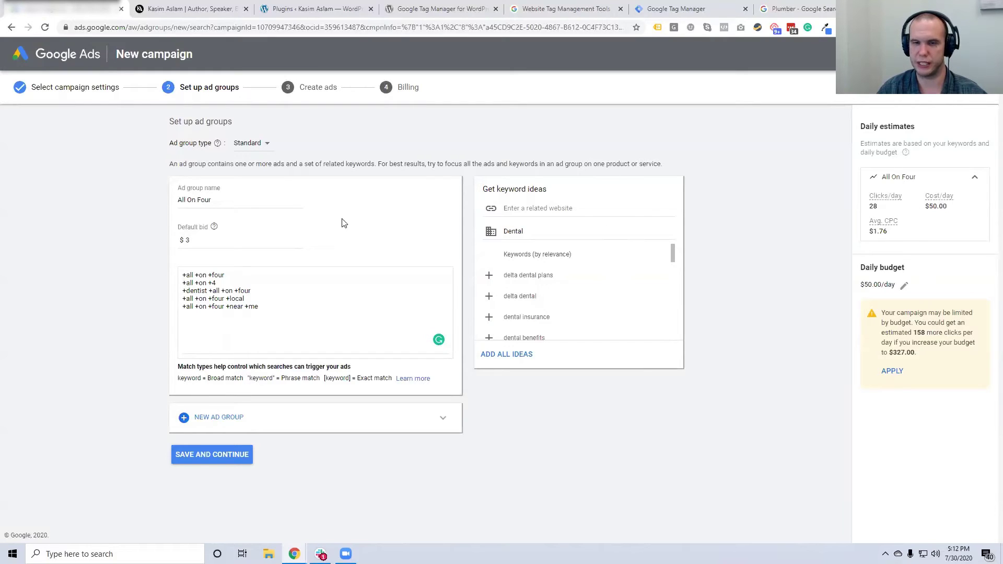
left_click_drag(211, 240, 152, 239)
type("10")
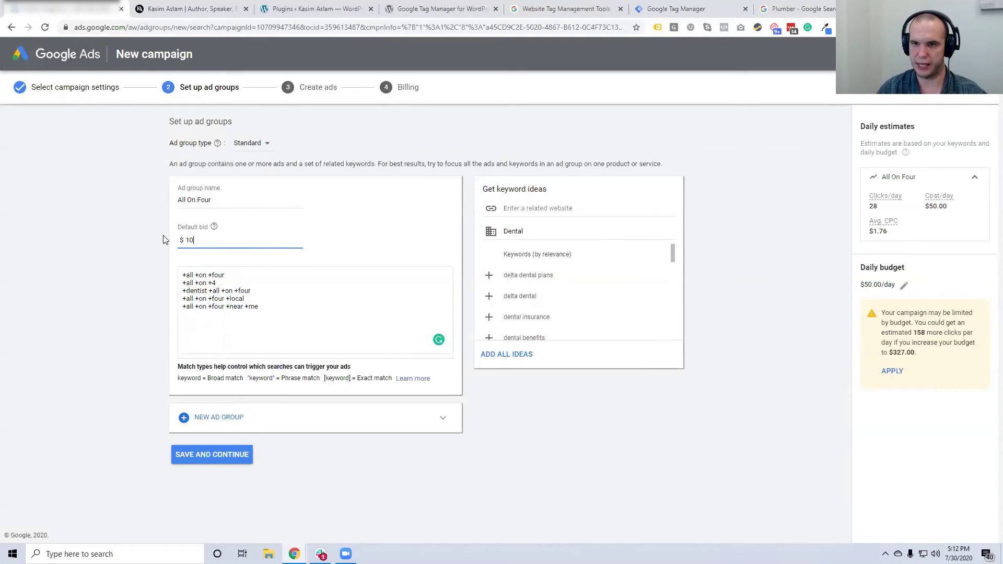
left_click(828, 298)
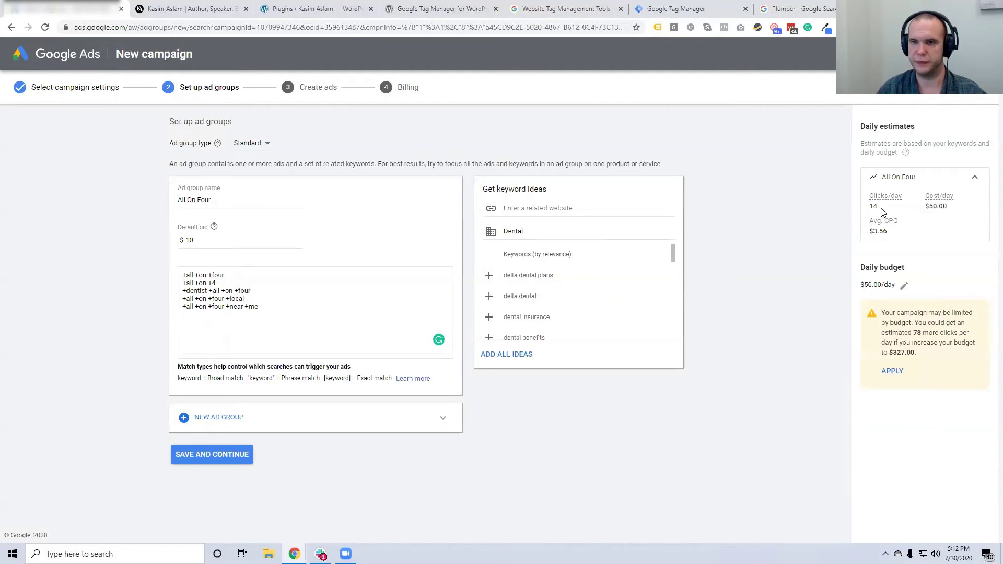
left_click_drag(204, 241, 156, 246)
type("5")
left_click(132, 256)
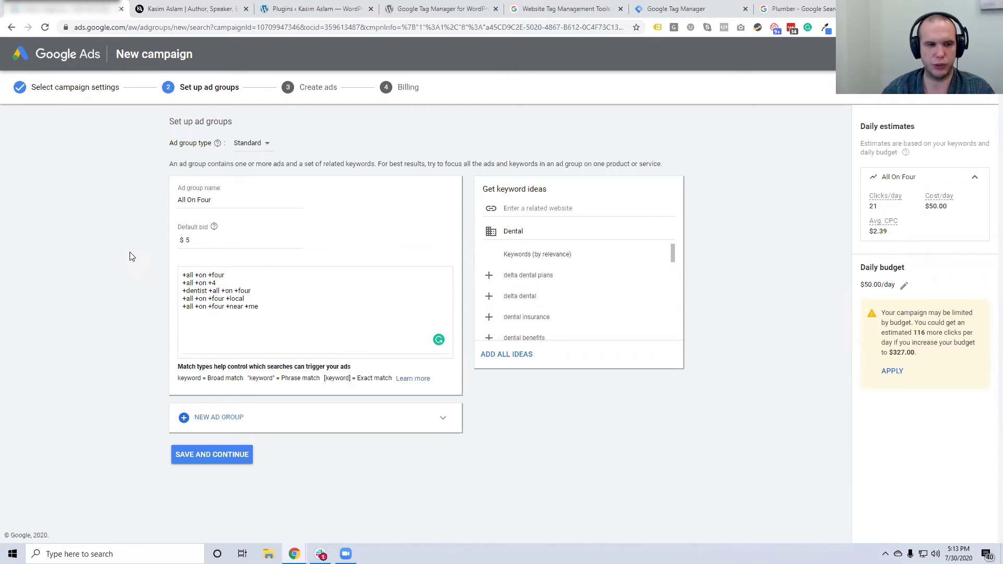
Add a new keyword line +all +on +four +reviews to the All On Four ad group's list
left_click(260, 320)
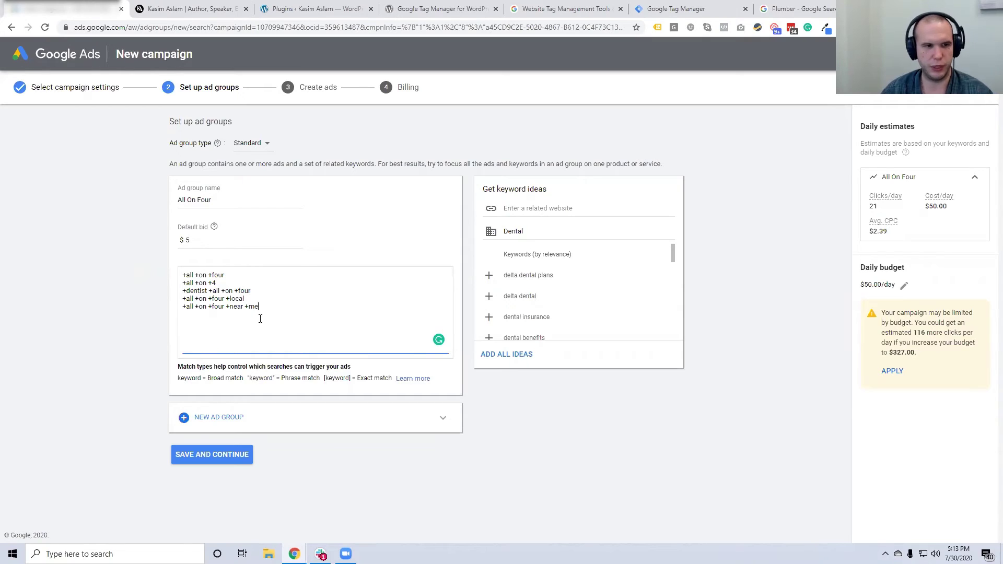
left_click_drag(226, 308, 168, 311)
key("ctrl+c")
left_click(266, 307)
key("Return")
key("ctrl+v")
type("+ra")
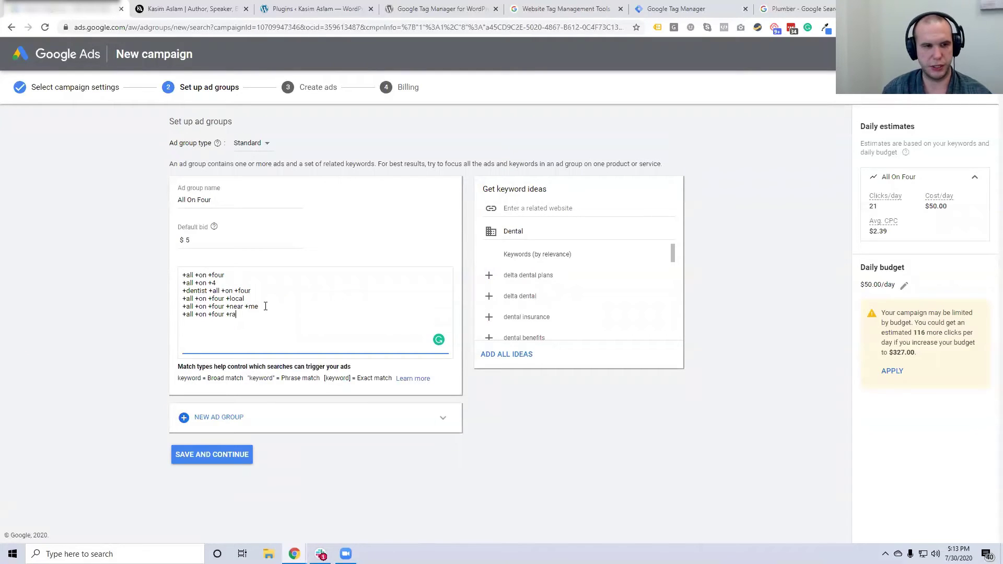
key("BackSpace")
type("eviews")
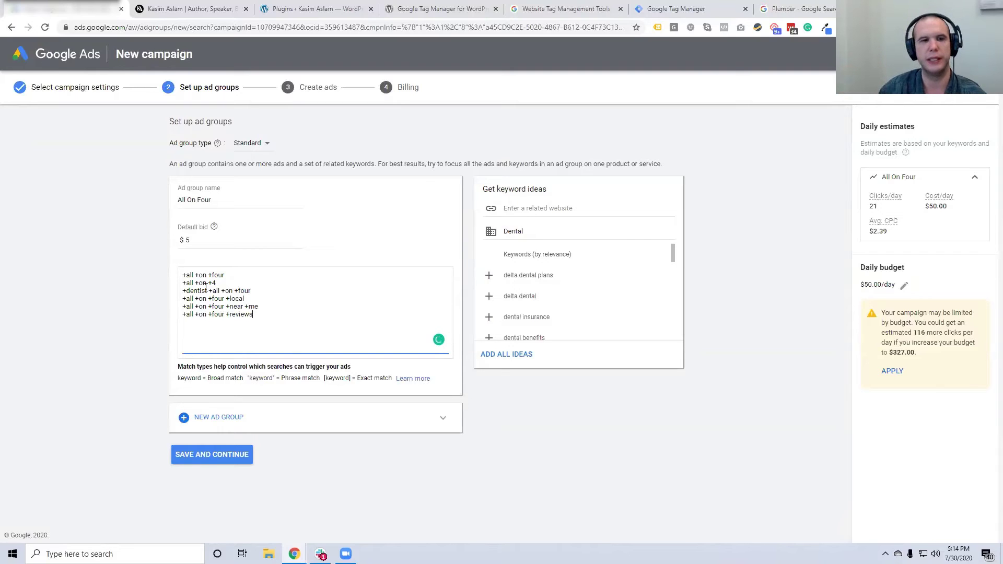
left_click(149, 313)
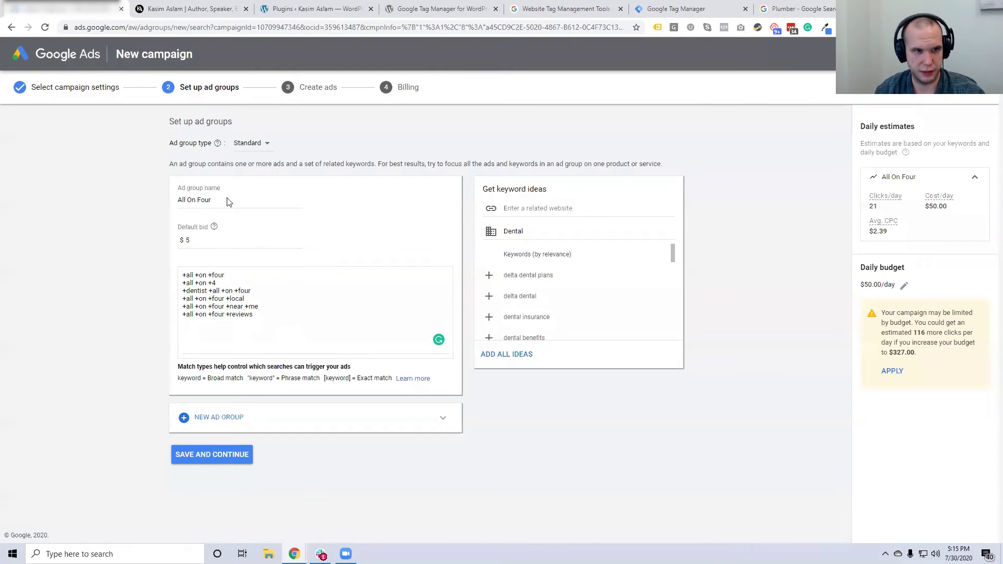
Save the ad group and begin creating a new text ad
left_click(210, 458)
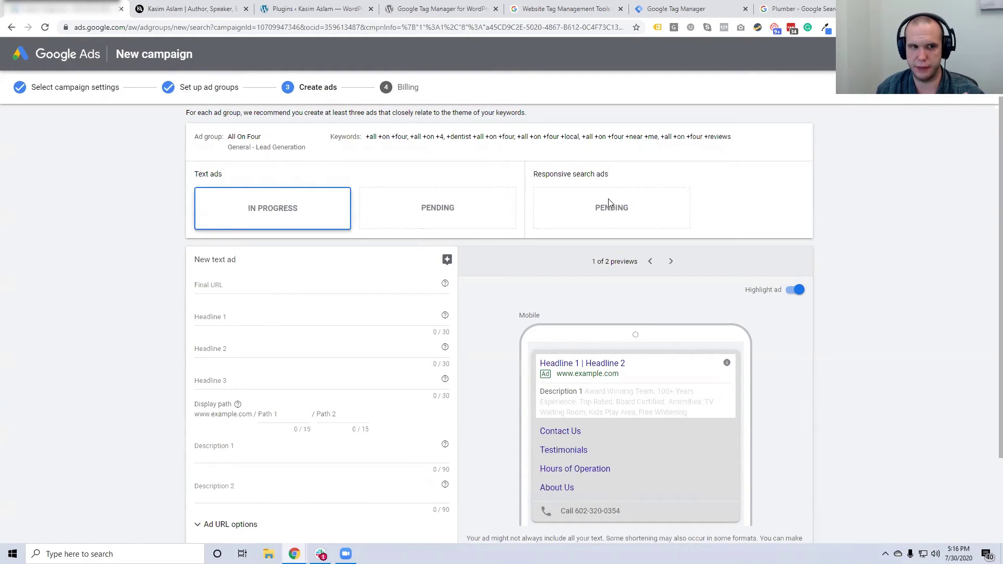
scroll(291, 209, "down", 1)
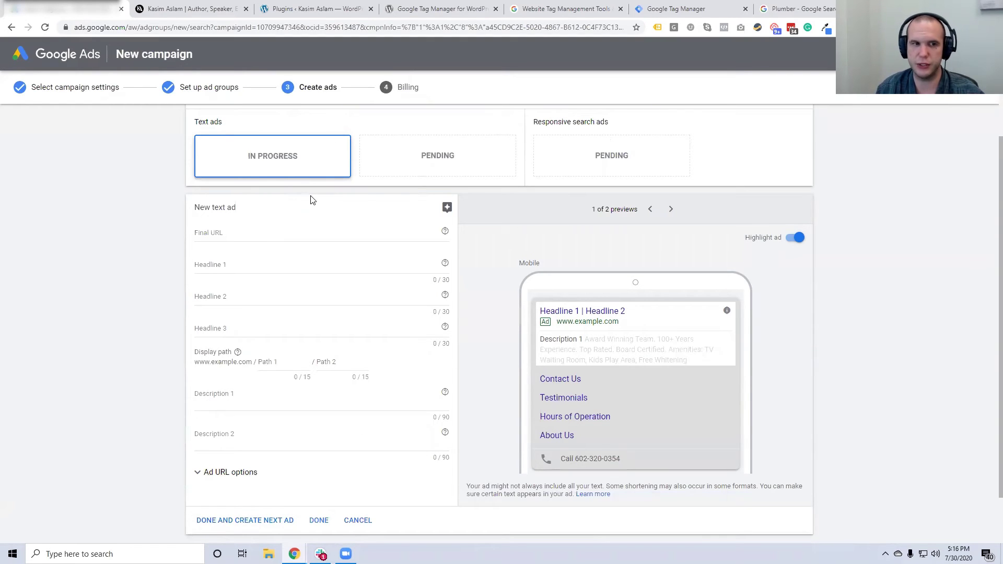
left_click(240, 236)
left_click(188, 8)
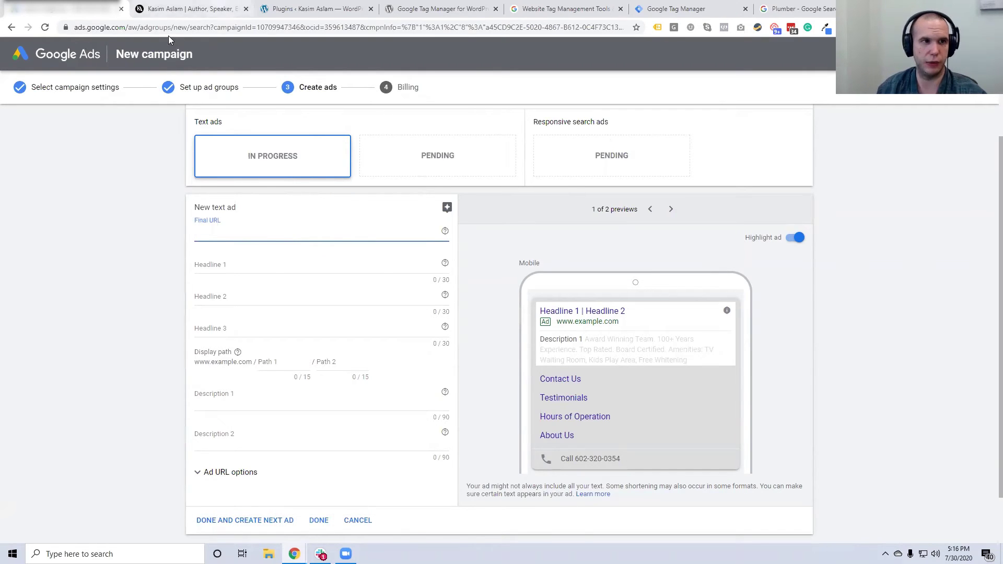
left_click(162, 30)
key("ctrl+c")
left_click(63, 9)
key("ctrl+v")
left_click(141, 275)
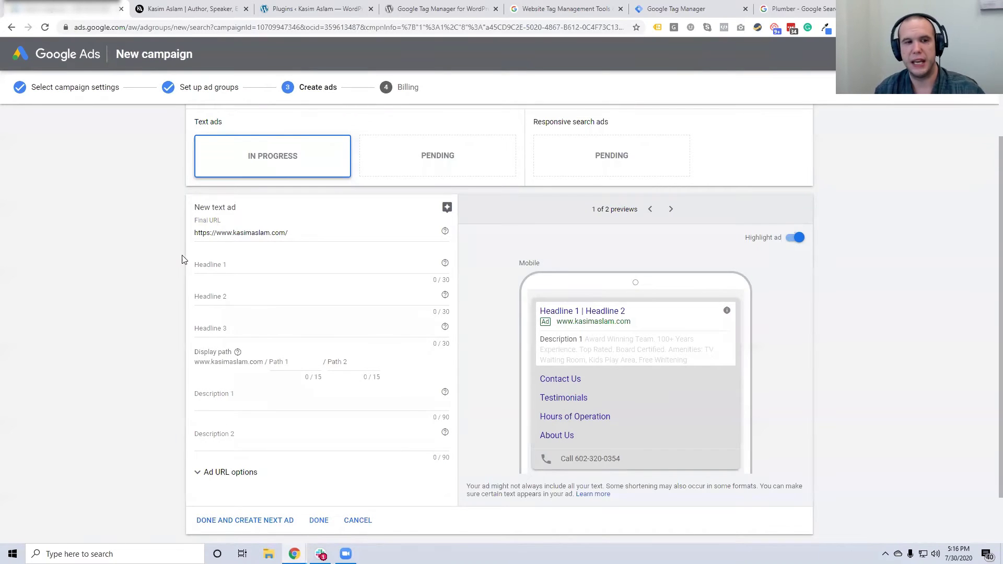
left_click(165, 7)
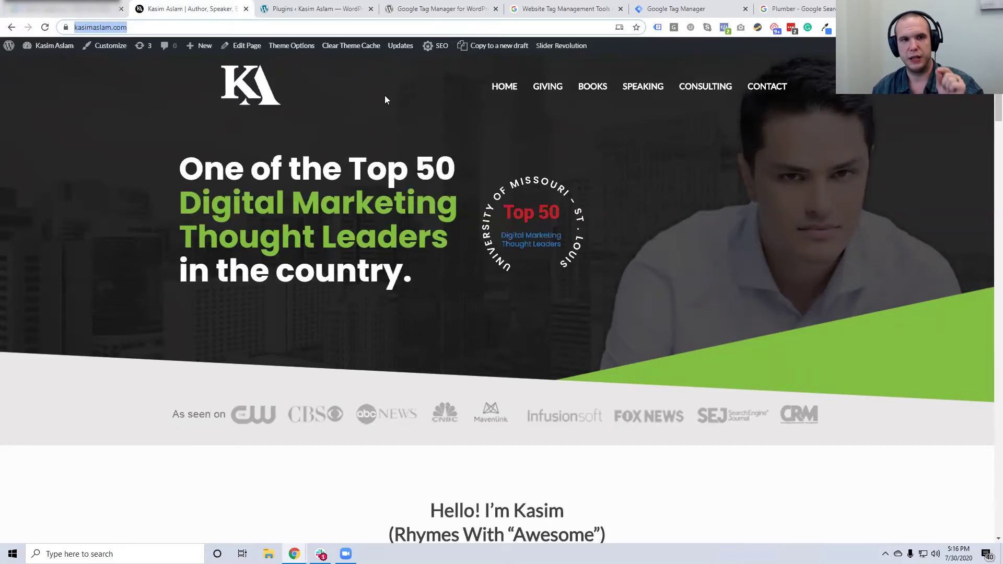
left_click(97, 6)
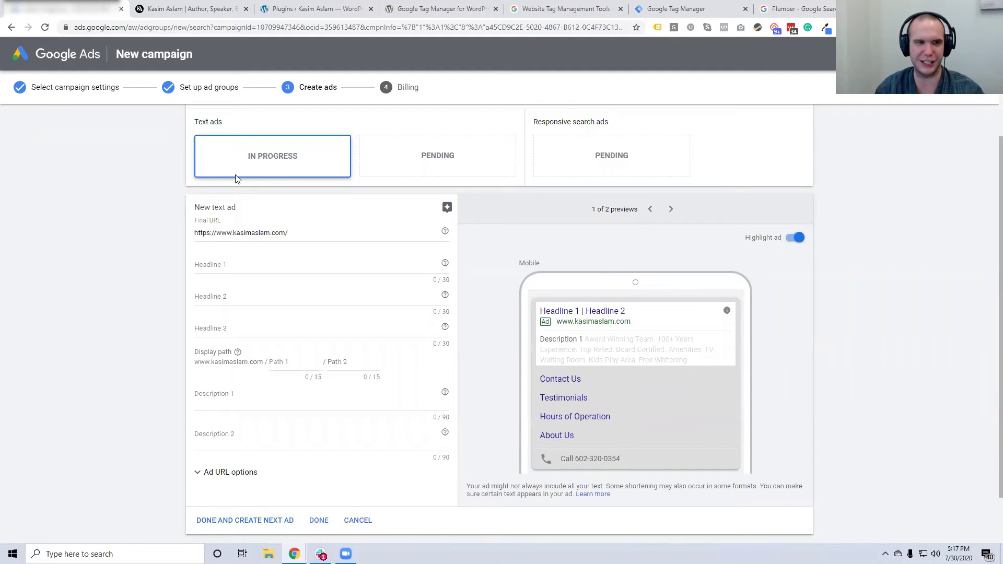
left_click(305, 233)
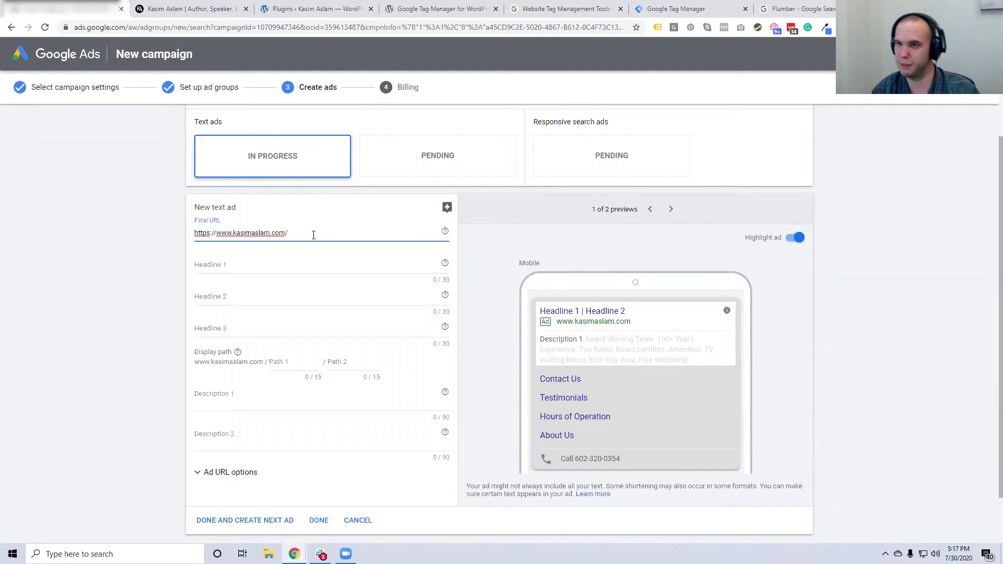
type("all-on")
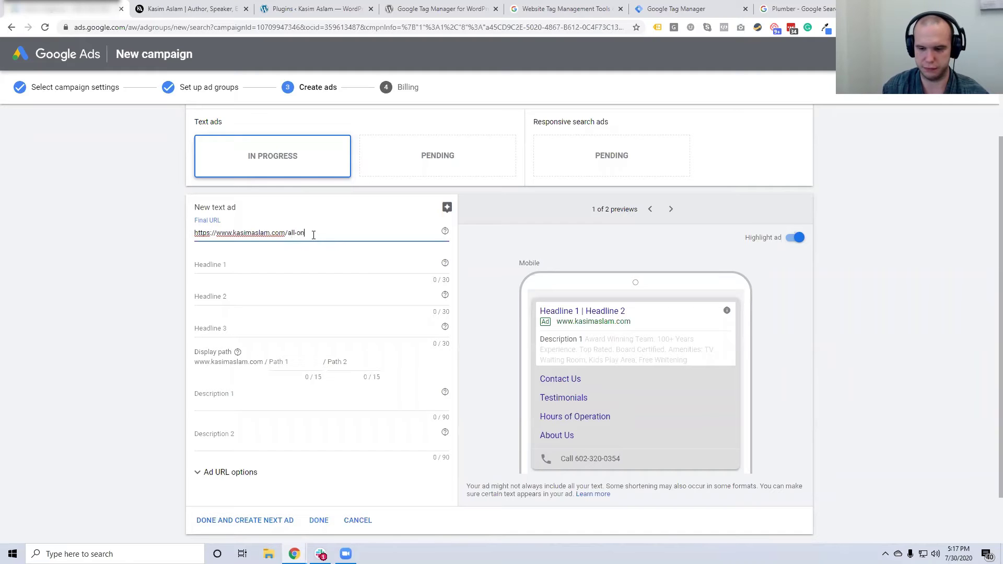
type("-four")
left_click(180, 271)
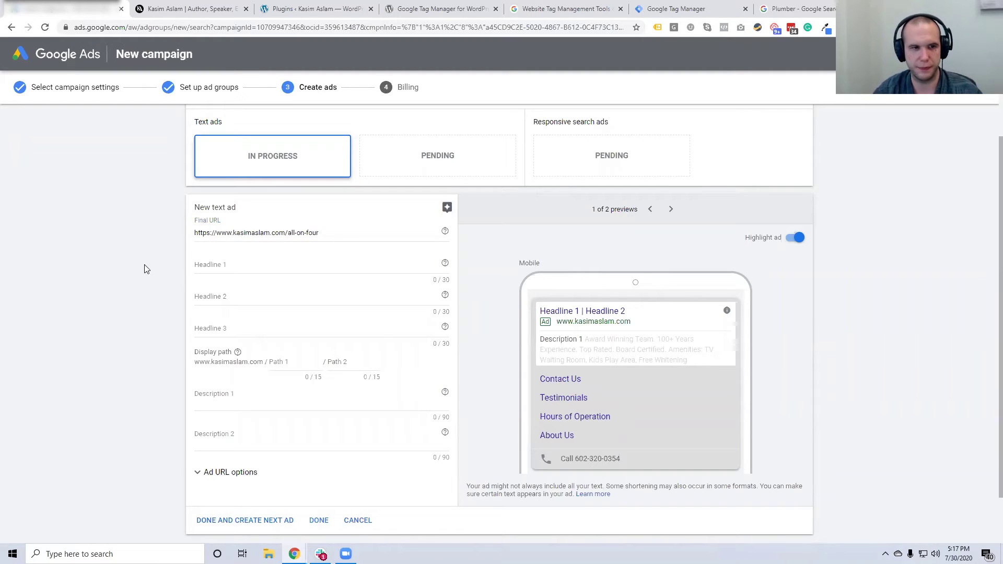
left_click(223, 264)
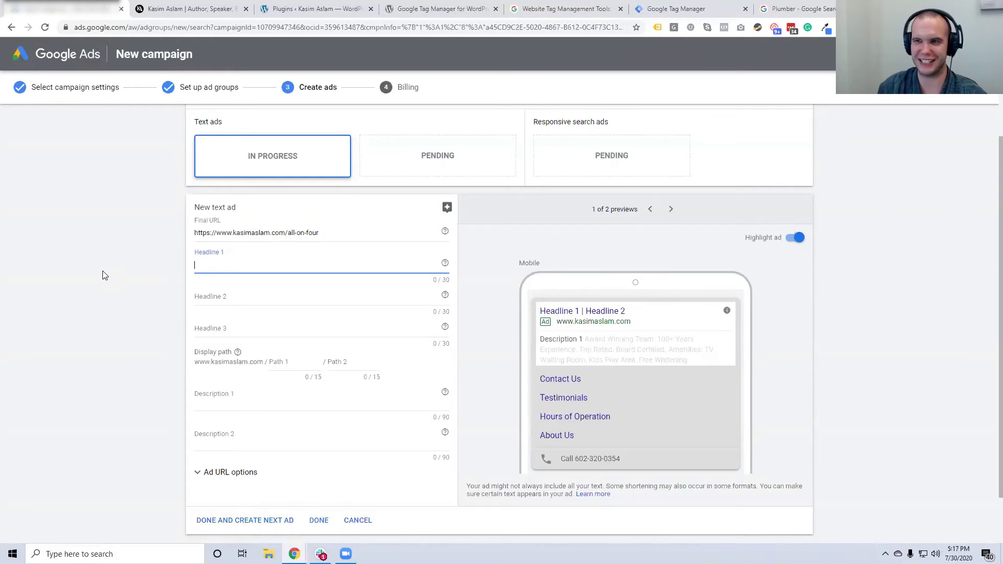
Enter 'All-On-Four Dental Implants' as Headline 1
type("Al")
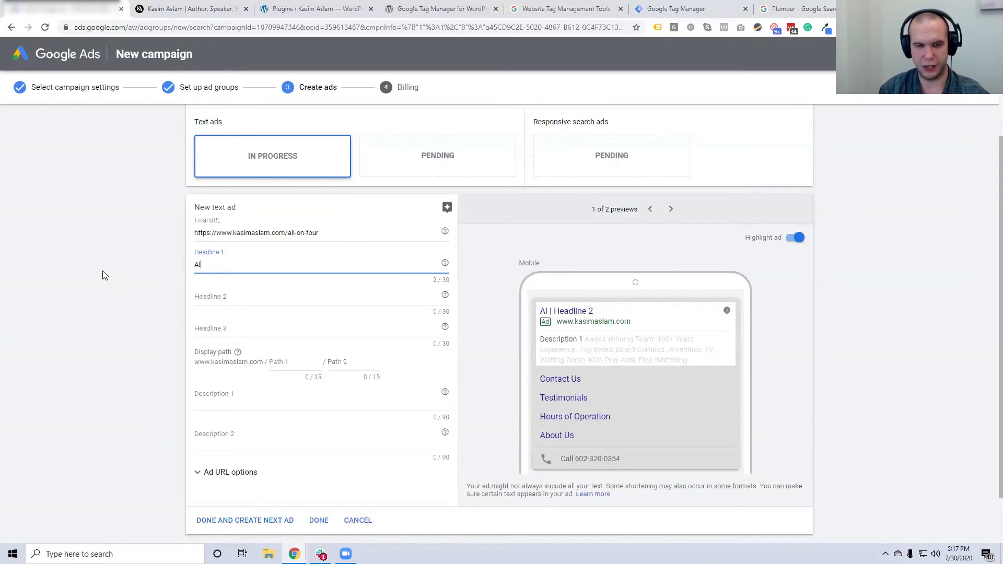
type("l-On-Fou")
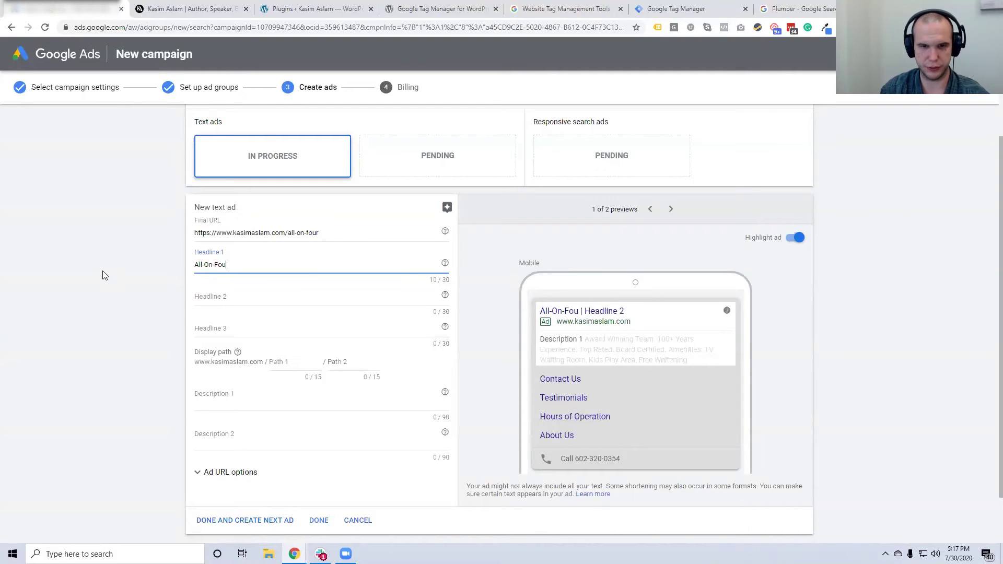
type("r Dental")
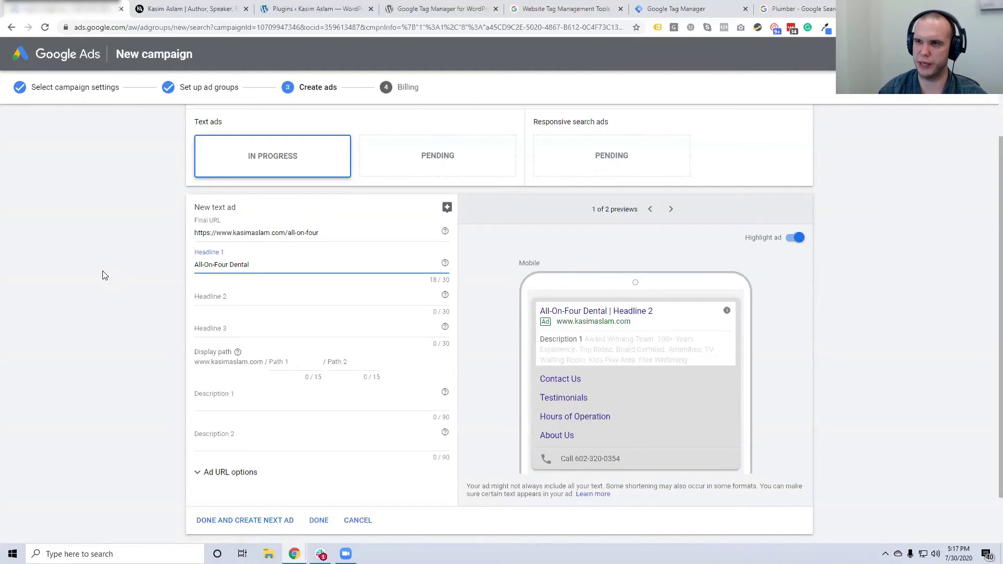
type("Implants")
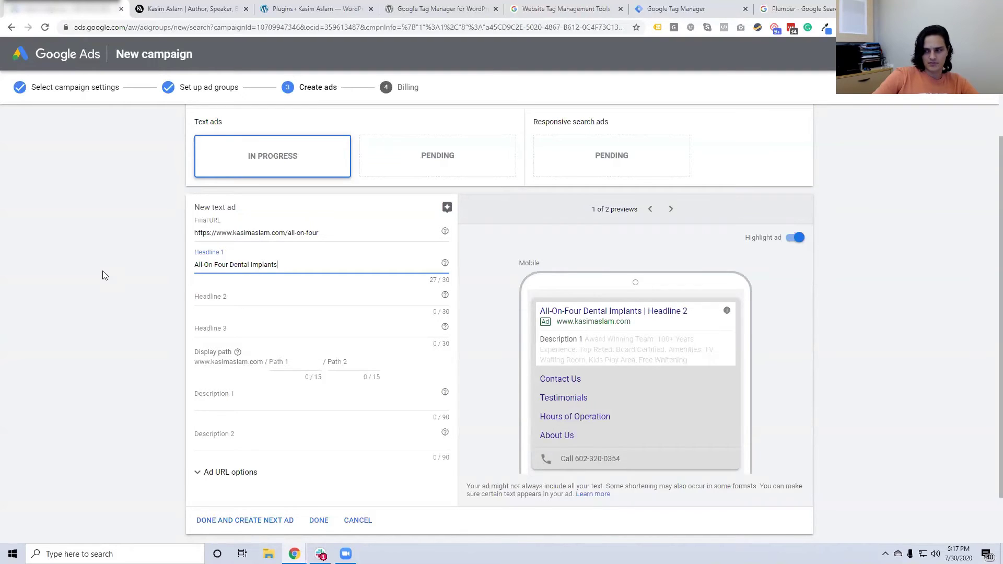
left_click(226, 297)
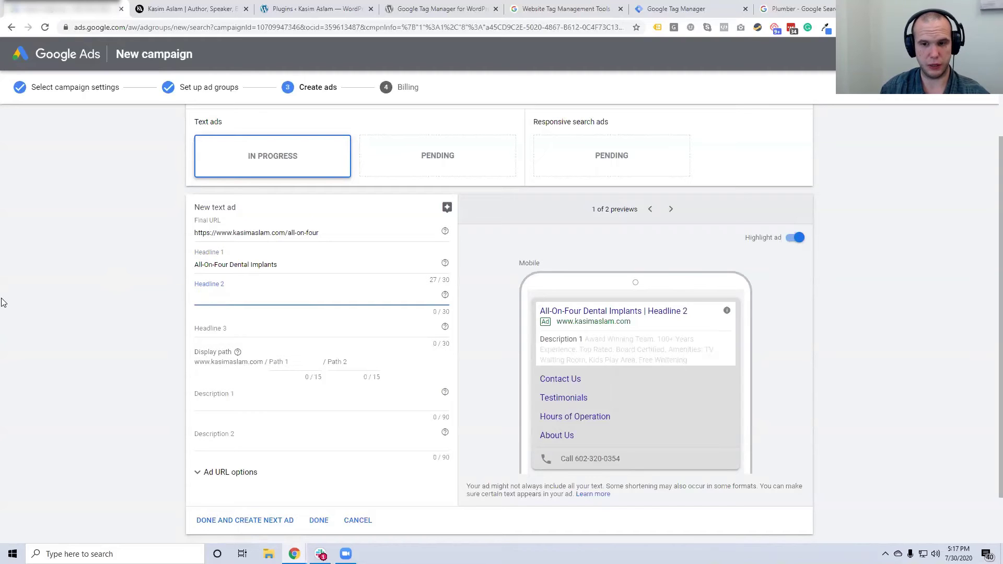
key("alt+Tab")
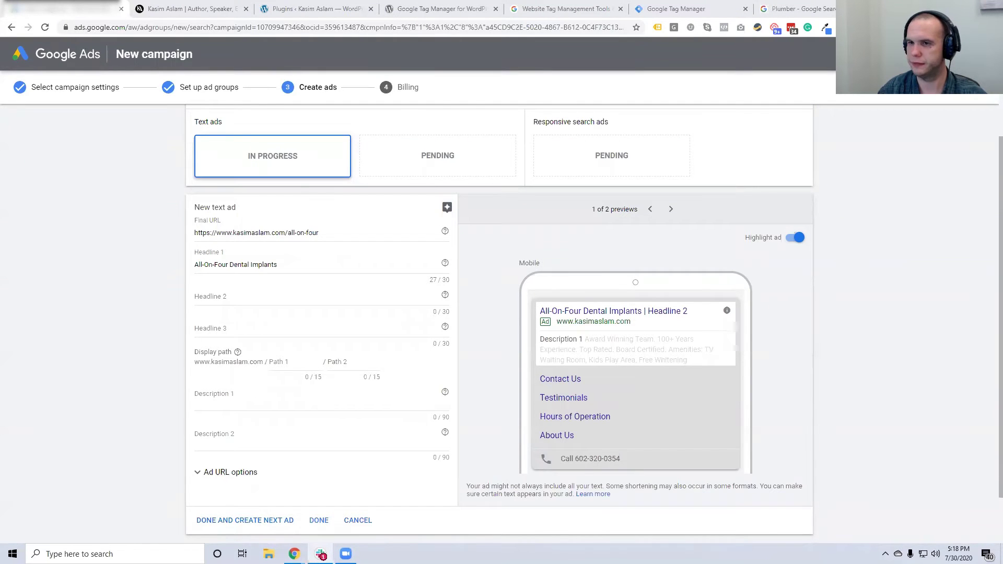
key("alt+Tab")
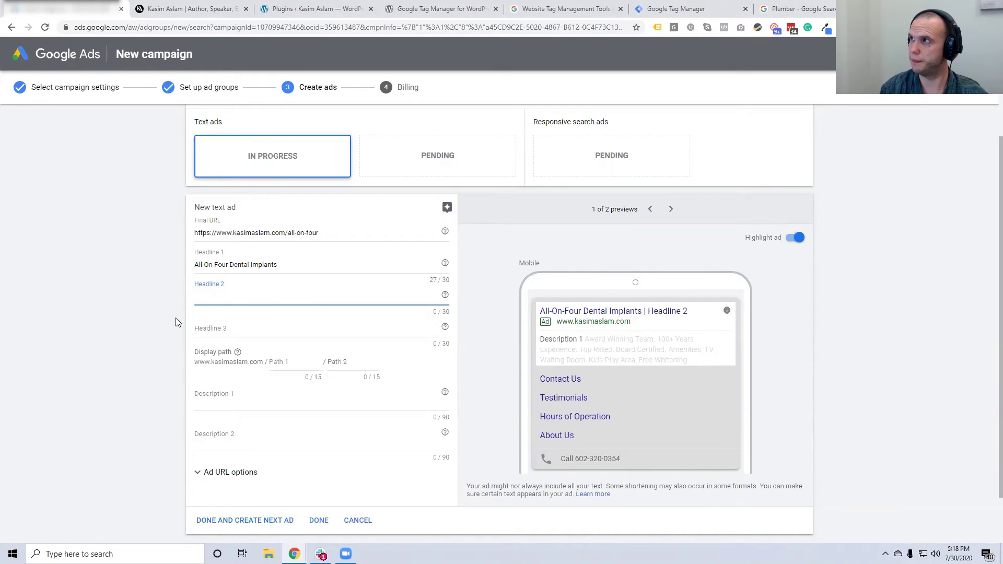
Enter 'New Smile On Day One' as Headline 2 and 'Pain Free & Top Rated' as Headline 3
type("New Se")
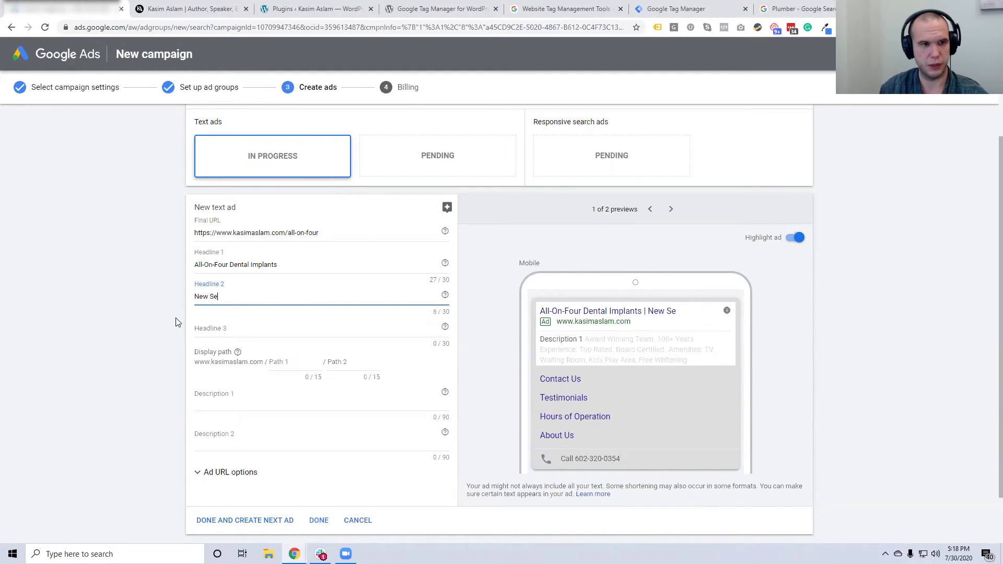
type("t Of")
key("BackSpace")
key("BackSpace")
key("BackSpace")
key("BackSpace")
key("BackSpace")
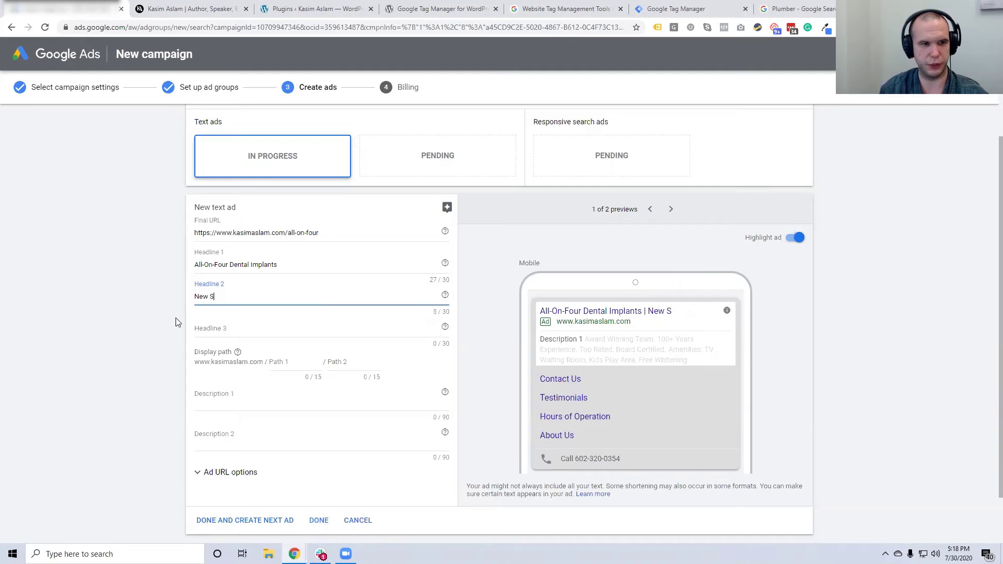
type("miles")
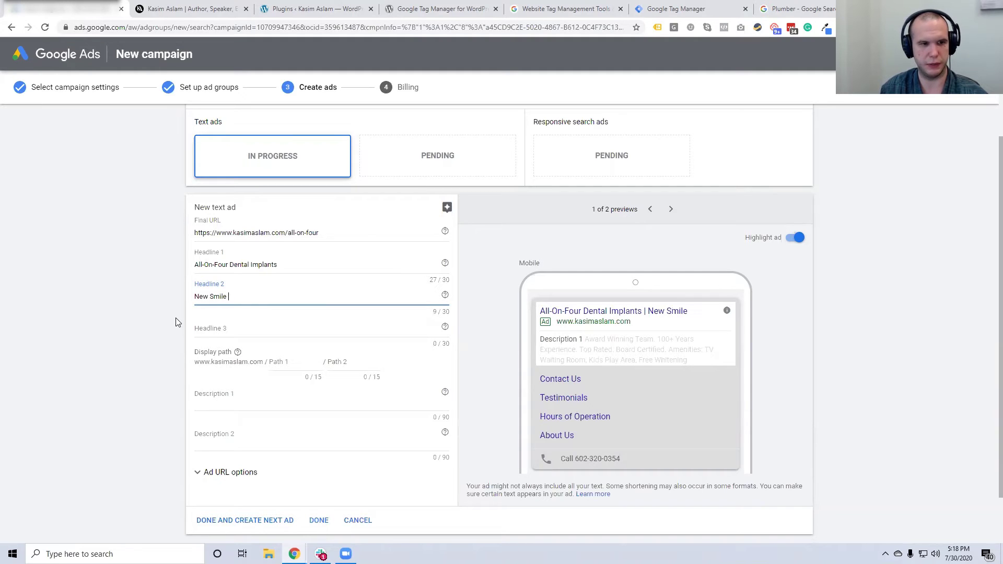
key("BackSpace")
type("On Day One")
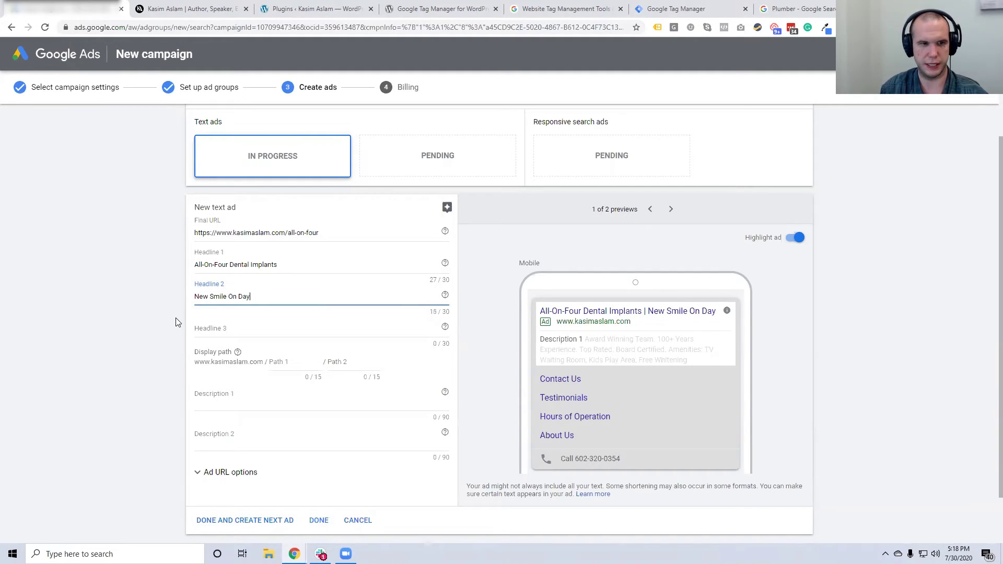
left_click(184, 333)
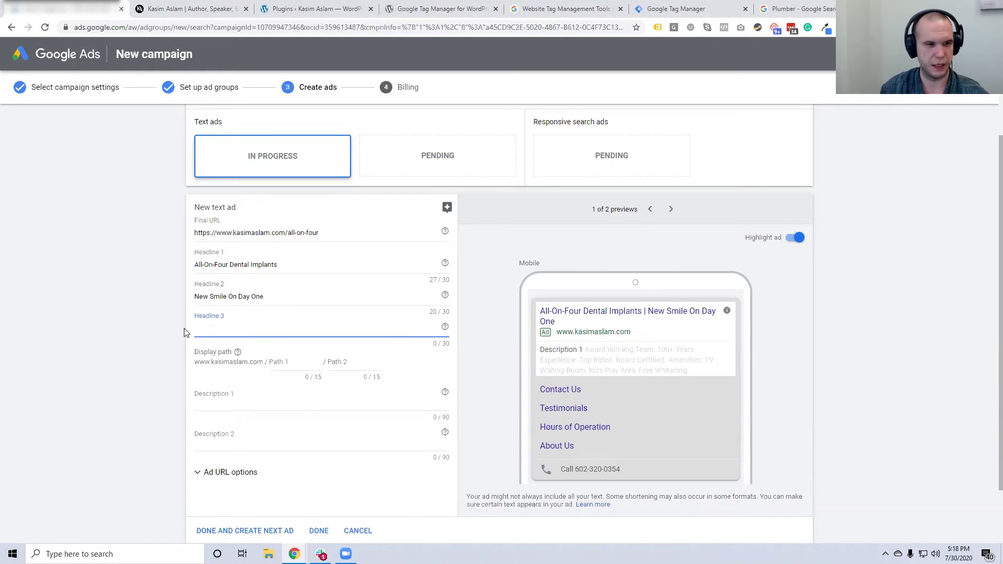
type("Pain Free & Top R")
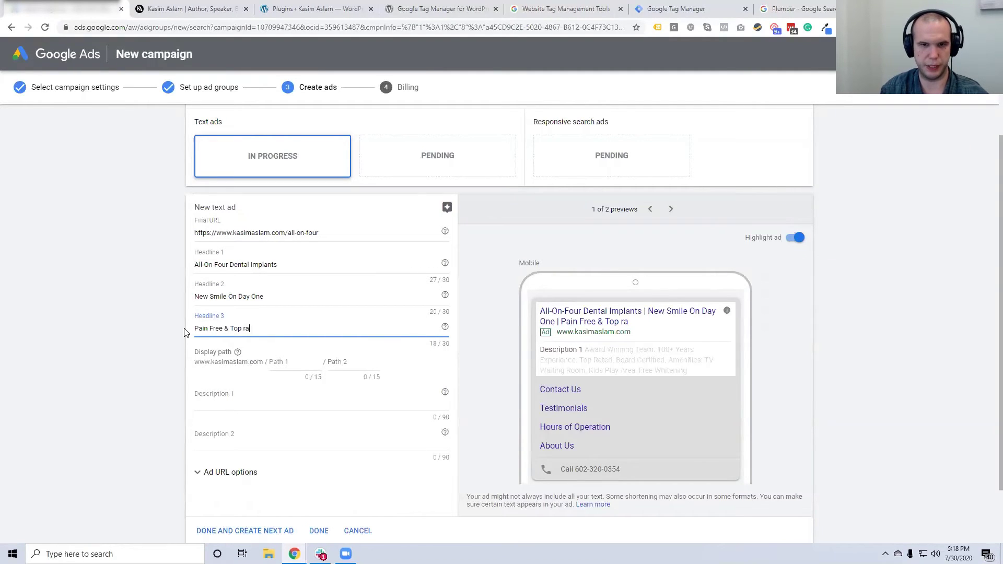
type("ated")
left_click(184, 332)
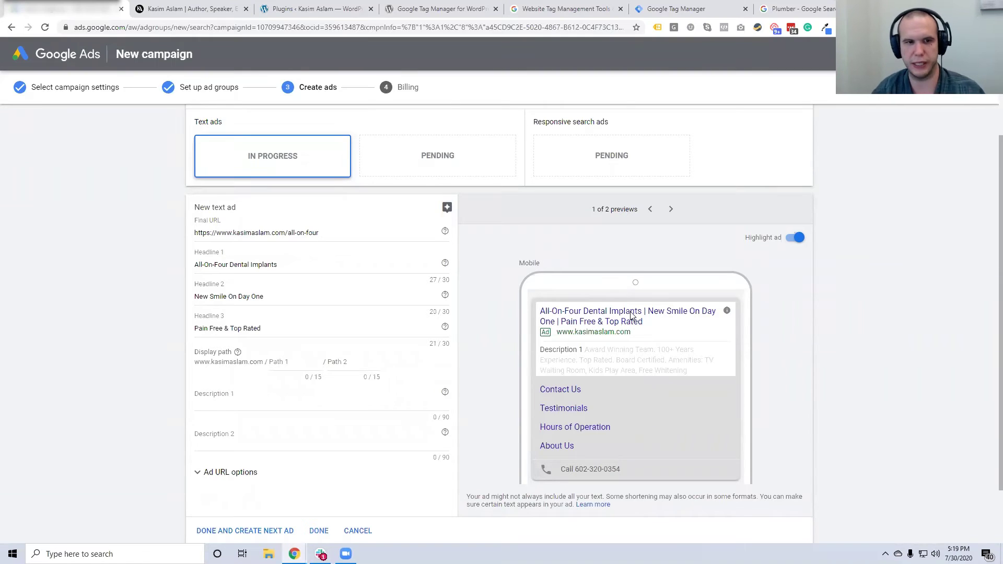
Type 'All-On-Four' into the first display path field
scroll(631, 315, "down", 1)
left_click(282, 310)
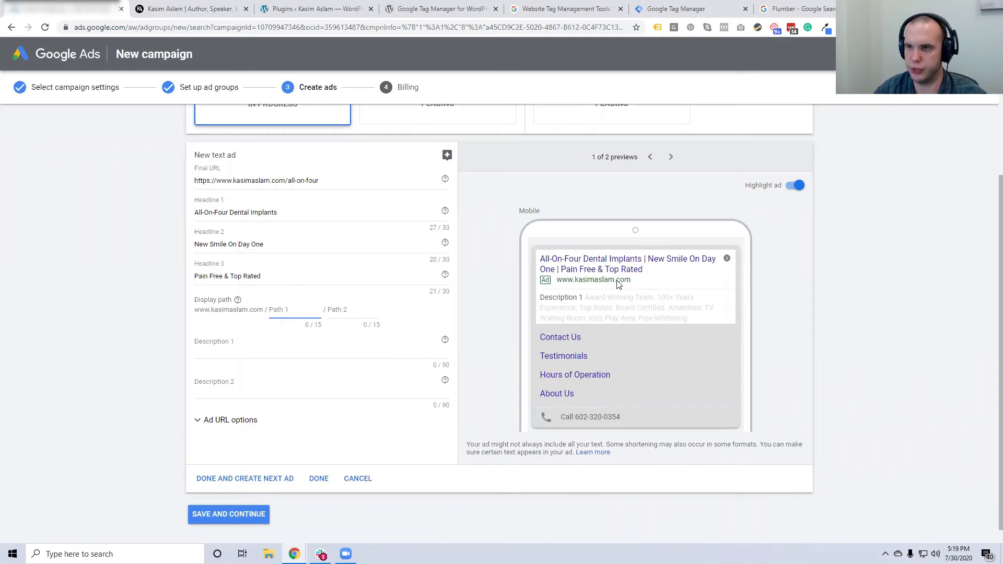
scroll(562, 269, "up", 1)
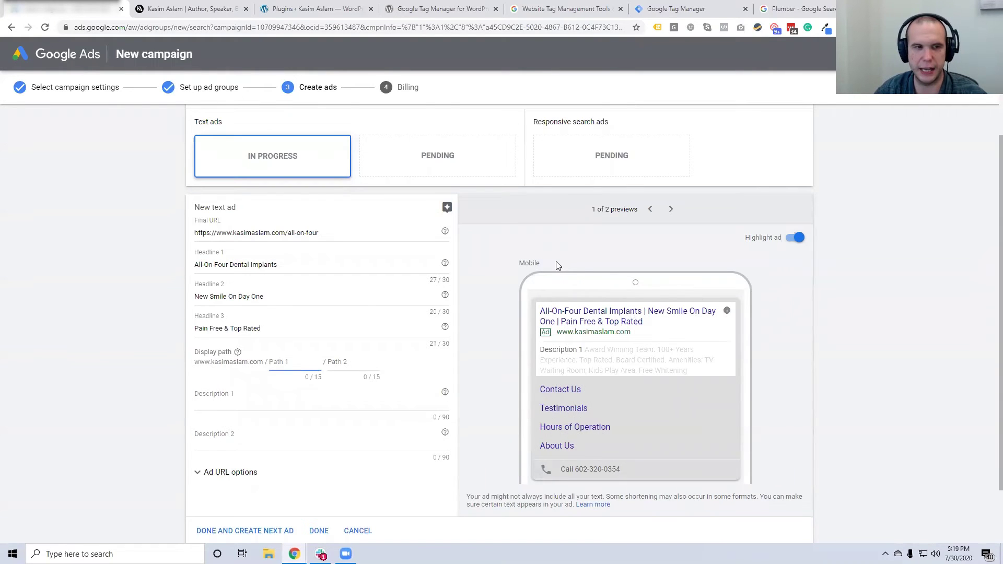
scroll(556, 266, "down", 1)
left_click_drag(238, 180, 331, 179)
left_click(334, 183)
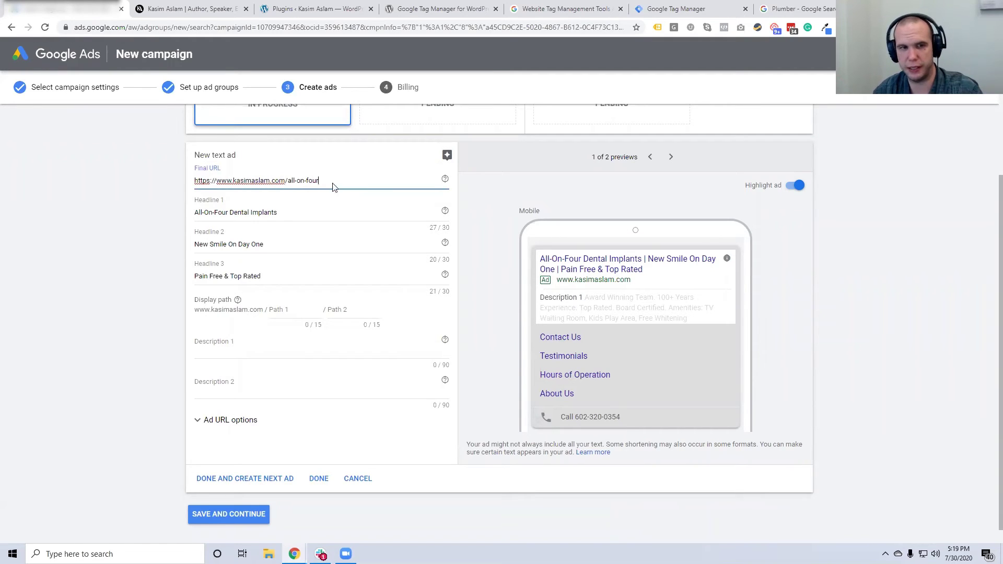
left_click(287, 309)
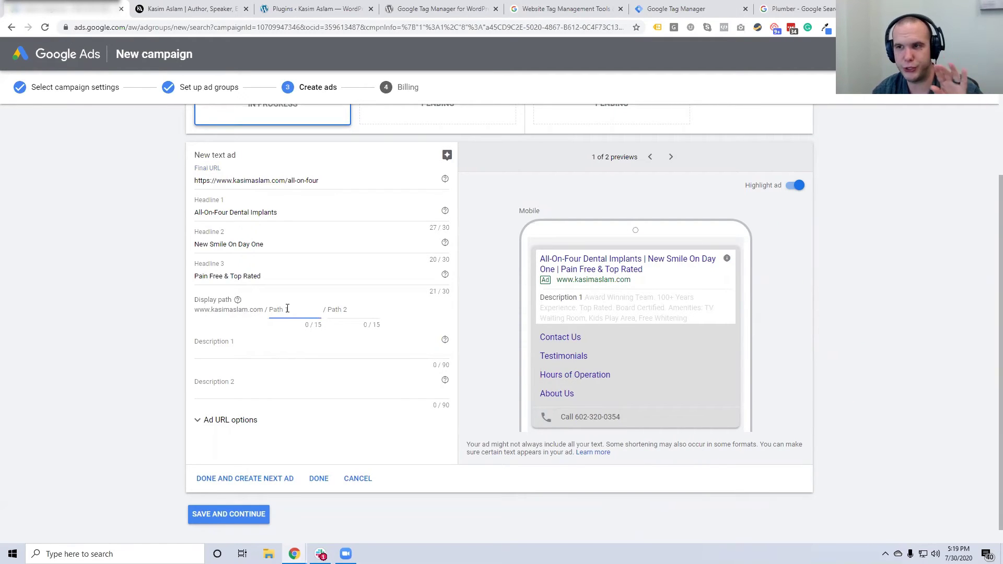
type("All-On")
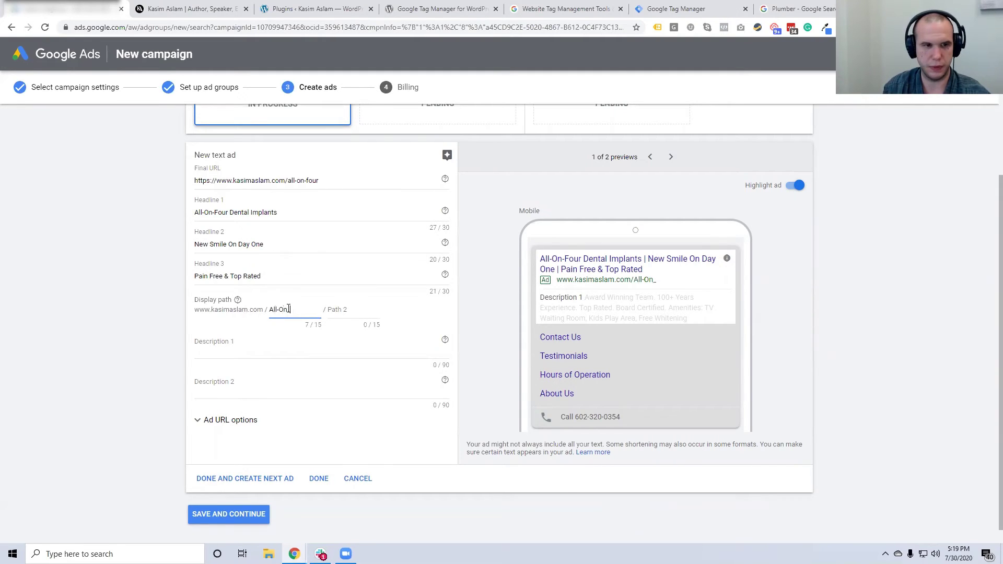
type("-Four")
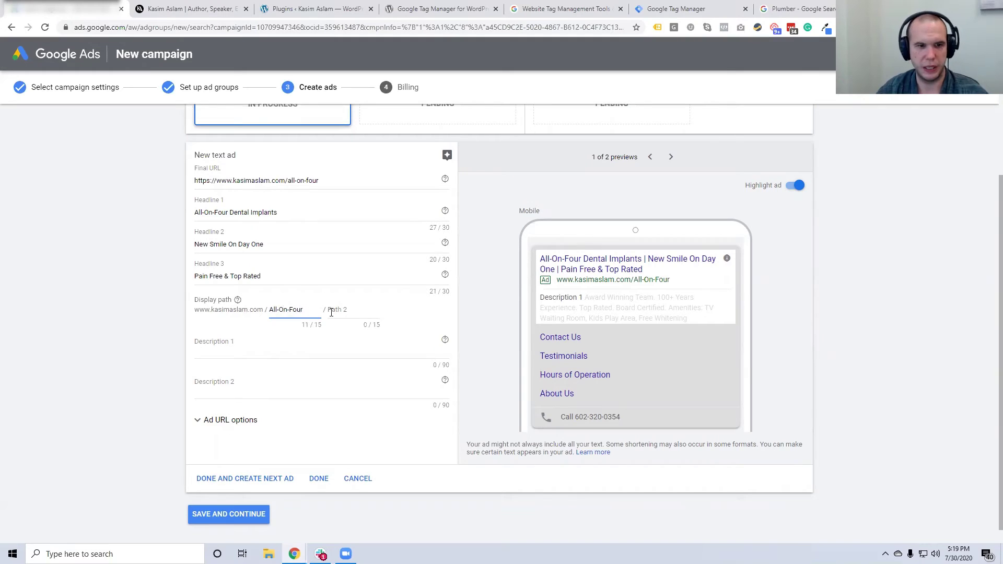
key("Tab")
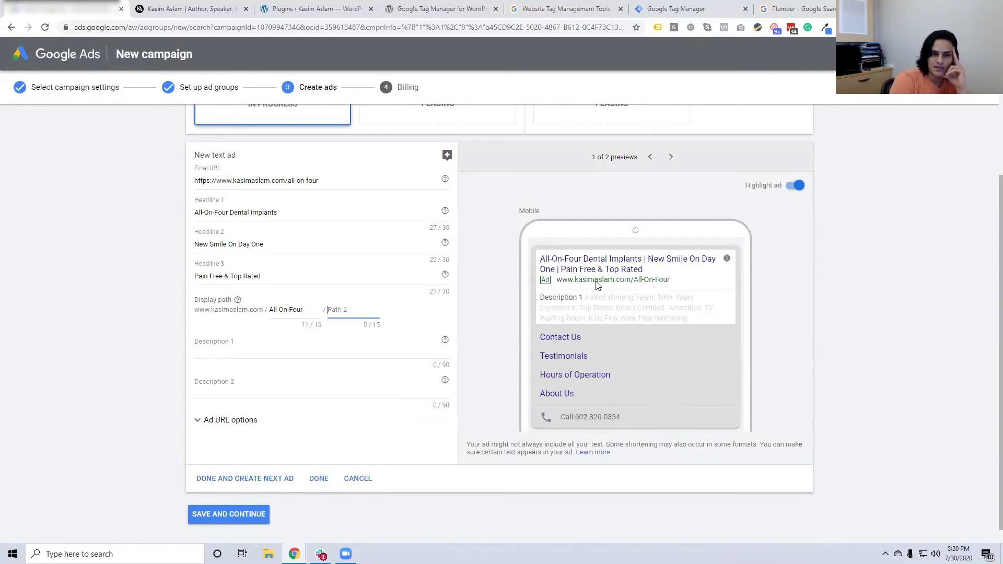
Move 'All-On-Four' into Path 2 and set Path 1 to 'Implants'
triple_click(317, 308)
key("ctrl+c")
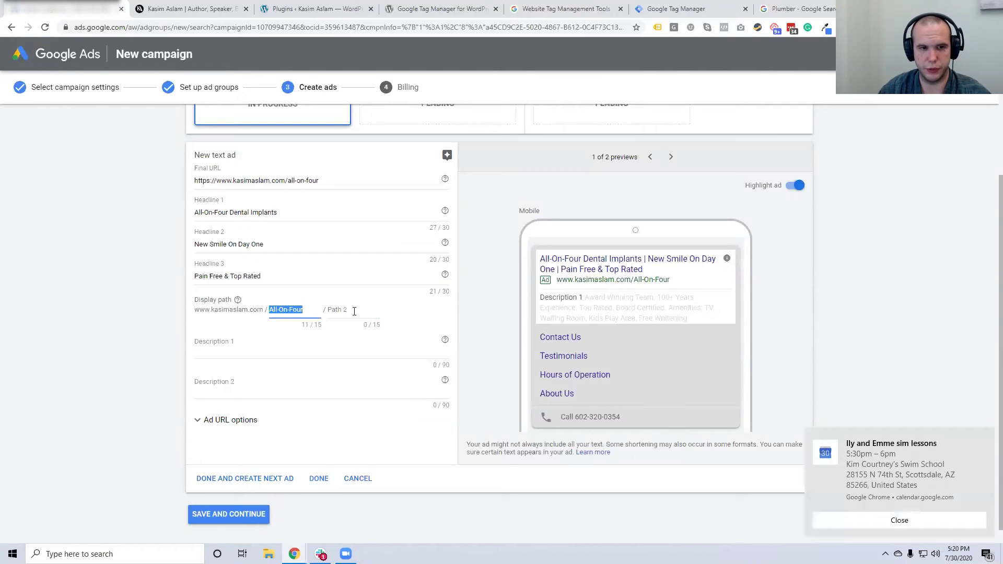
left_click(354, 312)
left_click(984, 439)
key("ctrl+v")
triple_click(291, 310)
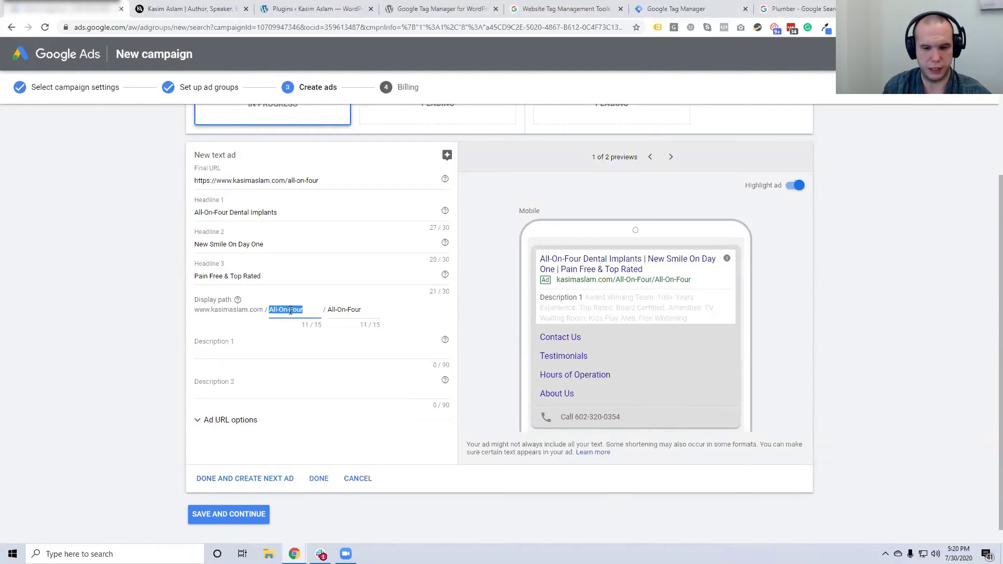
type("Implants")
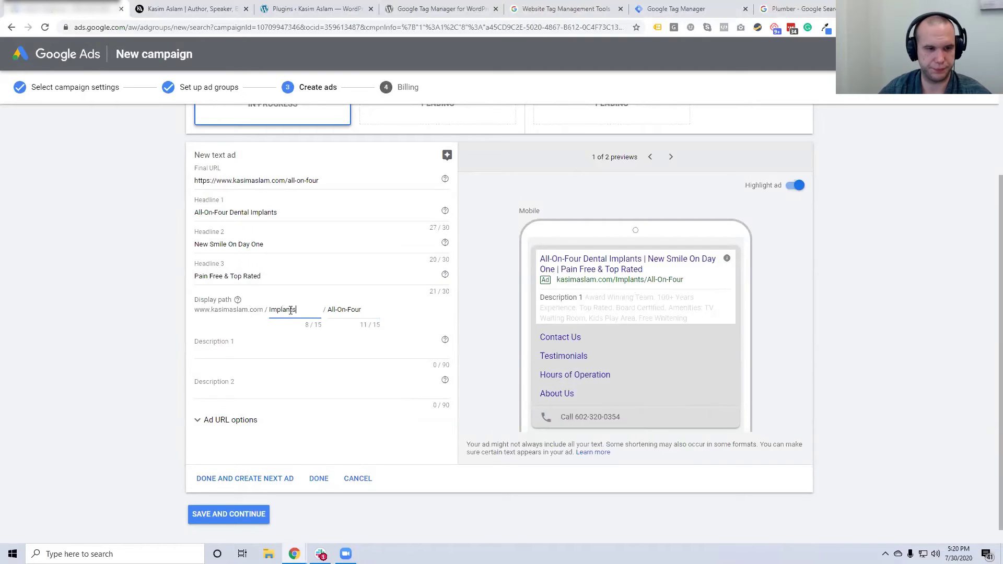
left_click(265, 338)
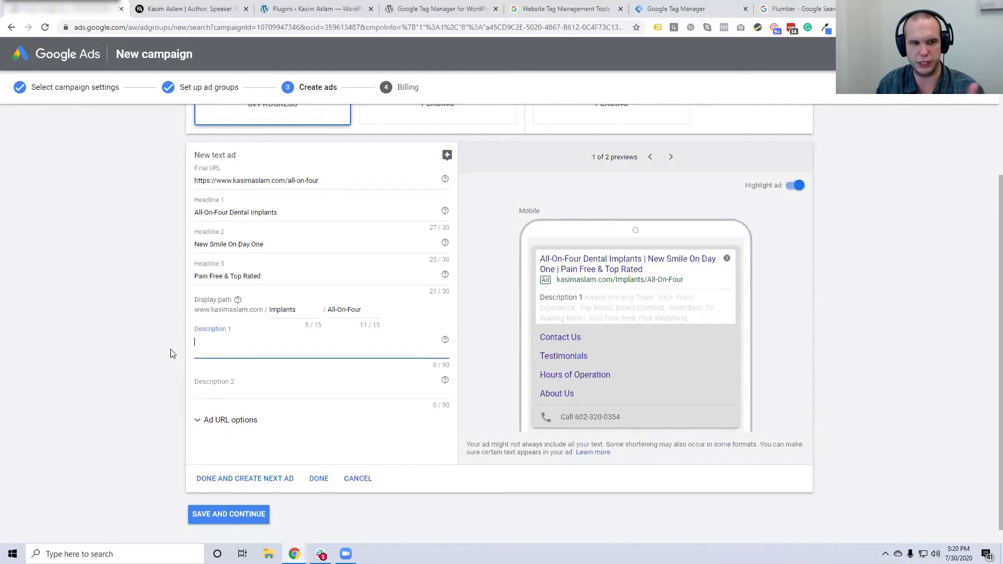
Type Description 1 as 'All On Four Dental Implants, Receive Implants On The Same Day. Top Local Dentist.'
type("Same")
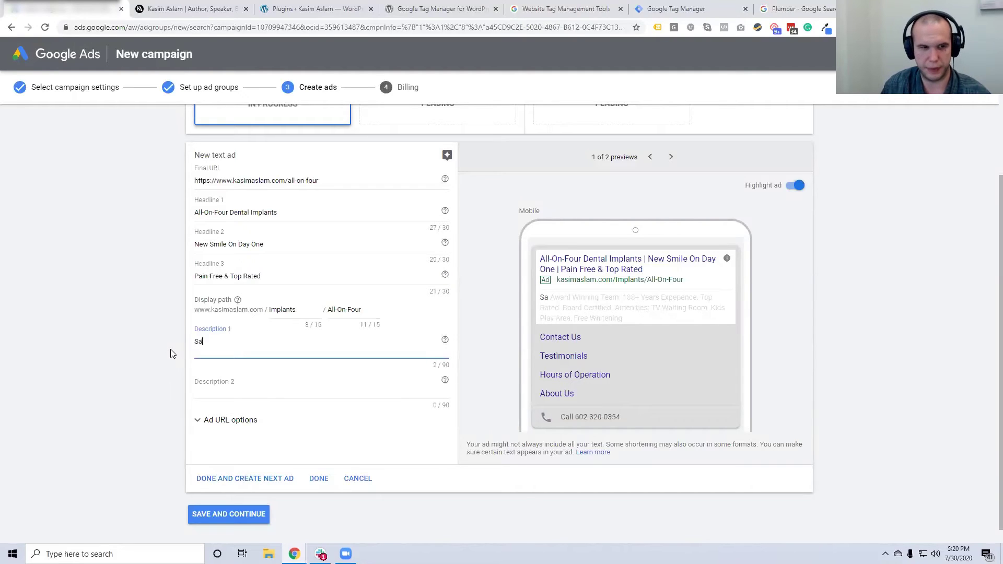
key("BackSpace")
key("BackSpace")
key("BackSpace")
key("BackSpace")
type("All On Four d")
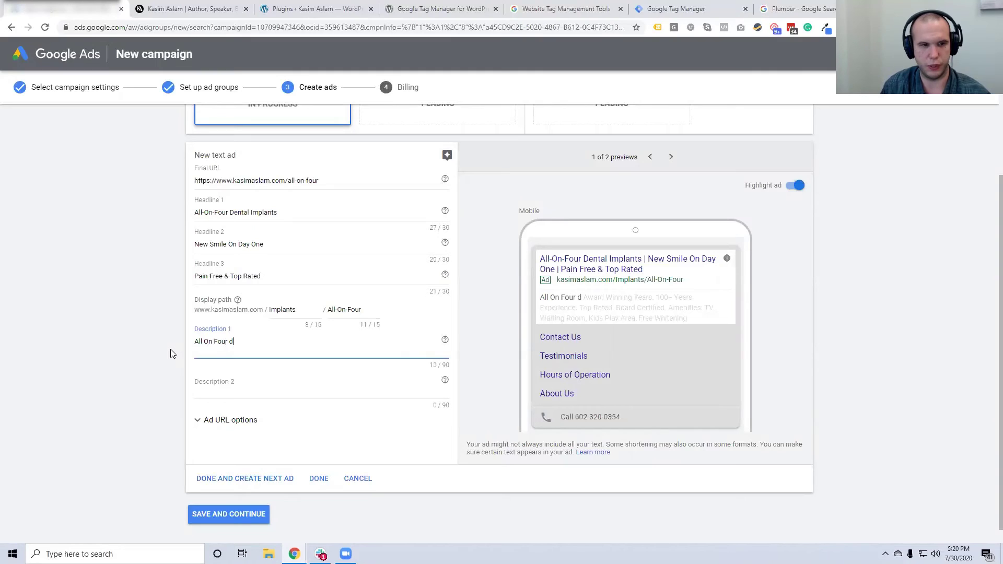
key("BackSpace")
type("Dental Implants")
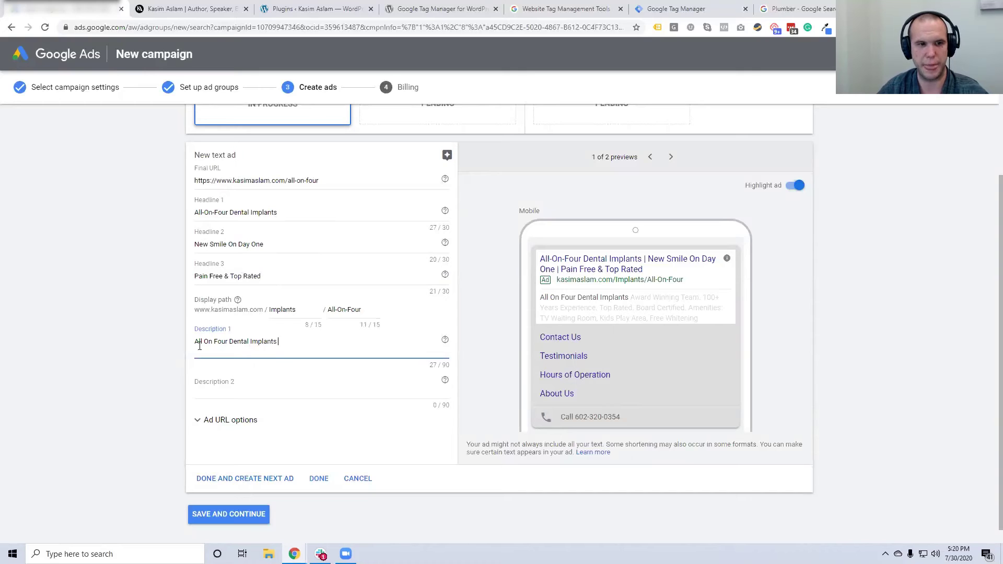
type(", Same Day")
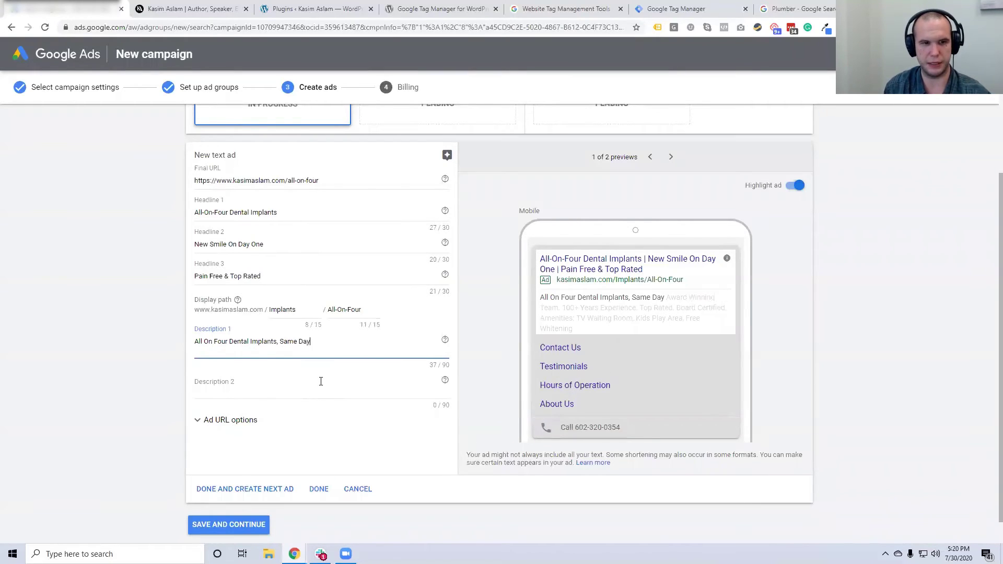
type(" Smile, F")
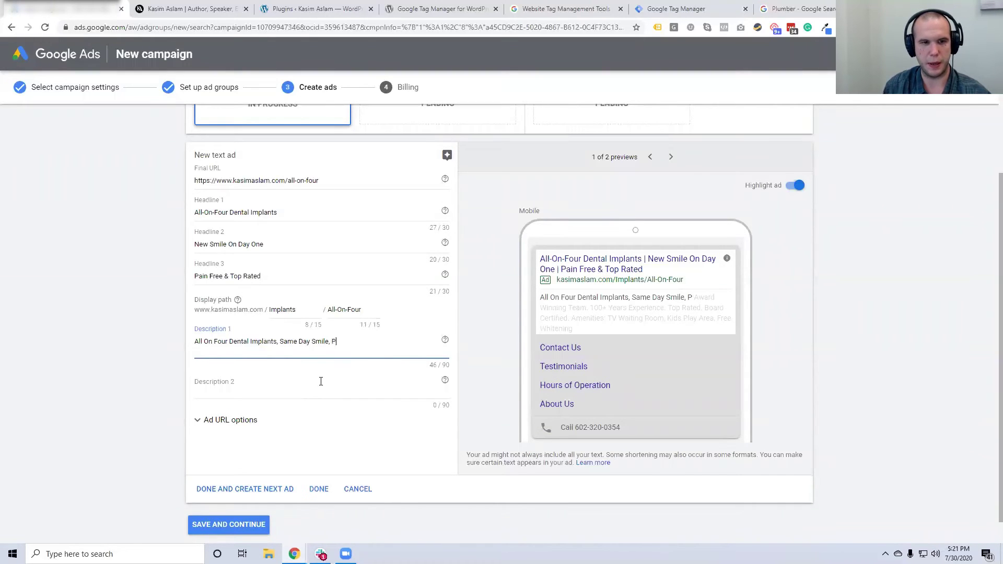
key("BackSpace")
key("BackSpace")
key("BackSpace")
key("BackSpace")
key("BackSpace")
key("BackSpace")
key("BackSpace")
key("BackSpace")
key("BackSpace")
key("BackSpace")
key("BackSpace")
key("BackSpace")
key("BackSpace")
key("BackSpace")
key("BackSpace")
key("BackSpace")
key("BackSpace")
key("BackSpace")
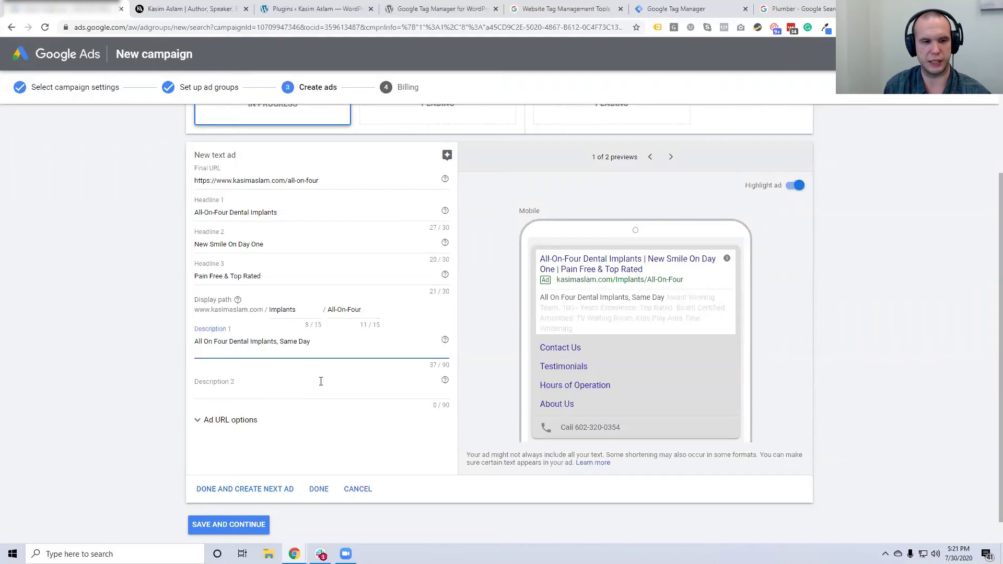
type("R")
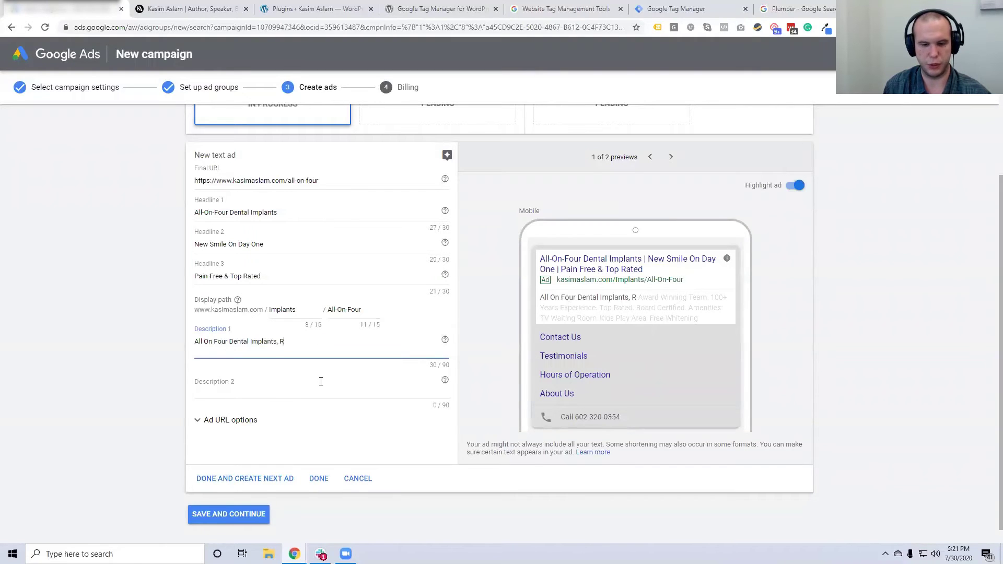
type("eceive Implan")
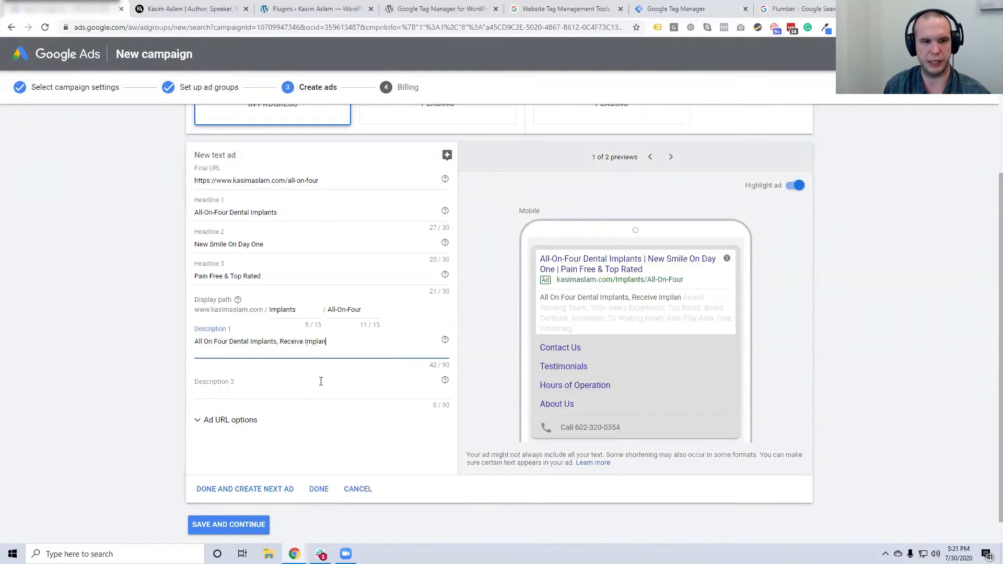
type("ts On The Same Day.")
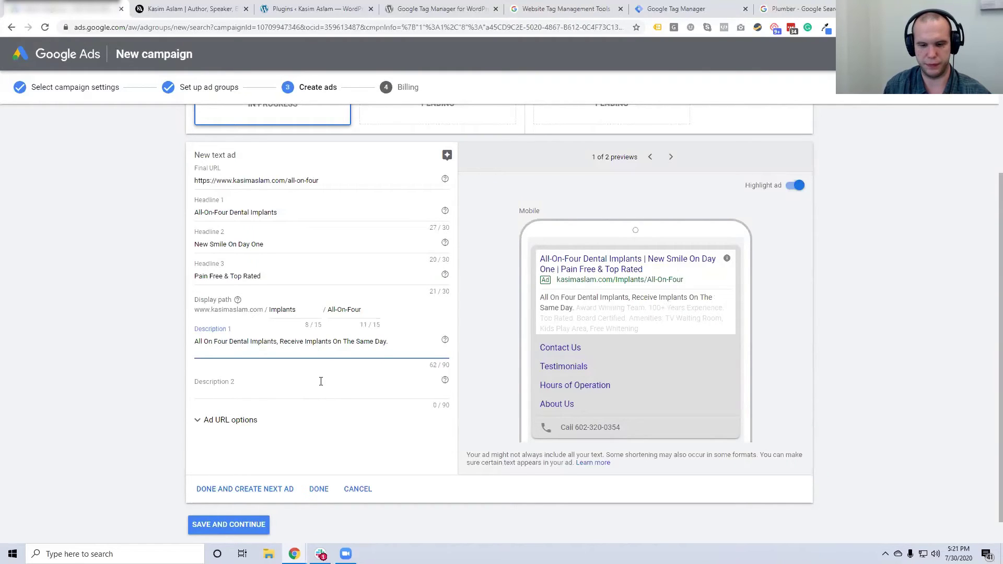
type("T")
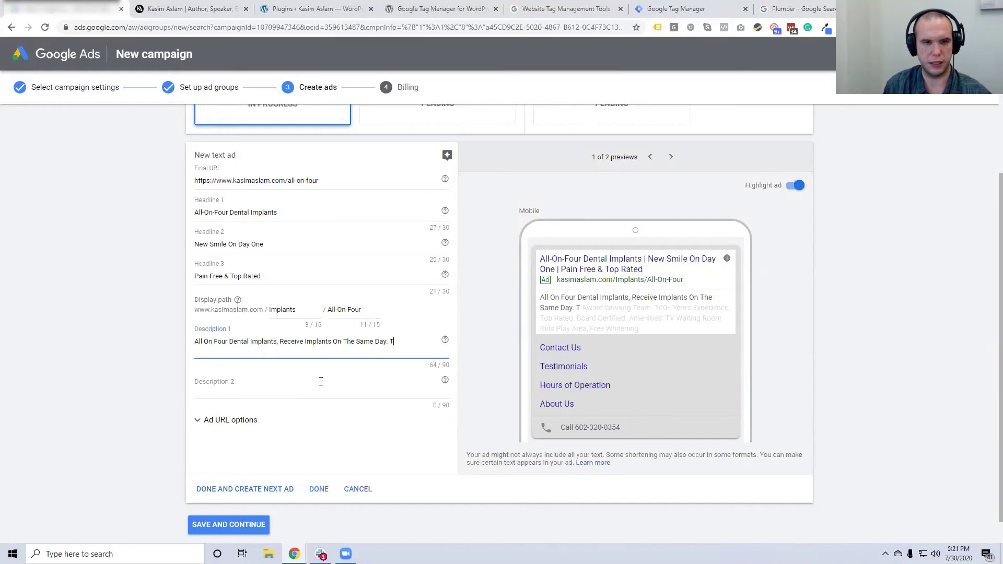
type("op Local Dentais")
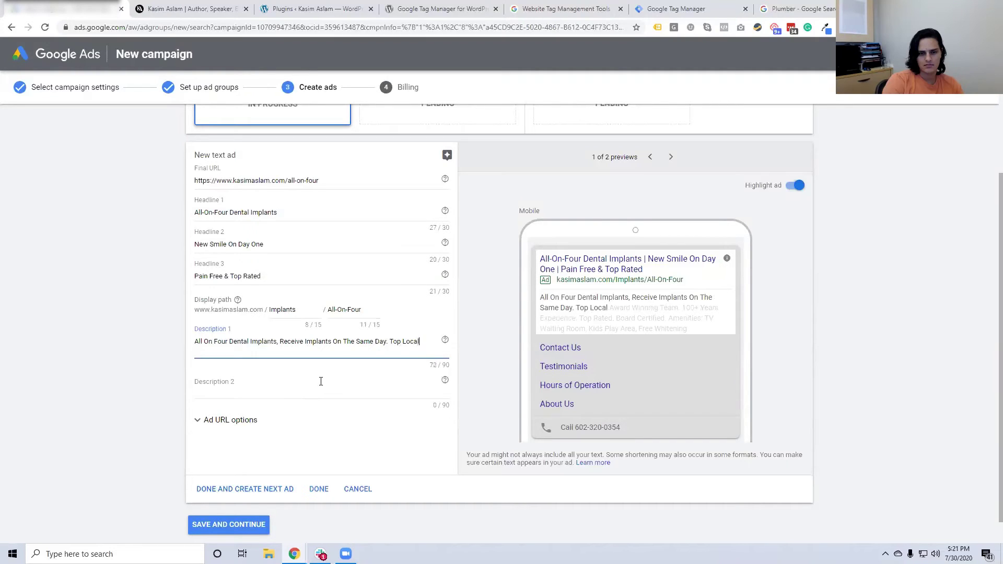
key("BackSpace")
key("BackSpace")
key("BackSpace")
type("ist")
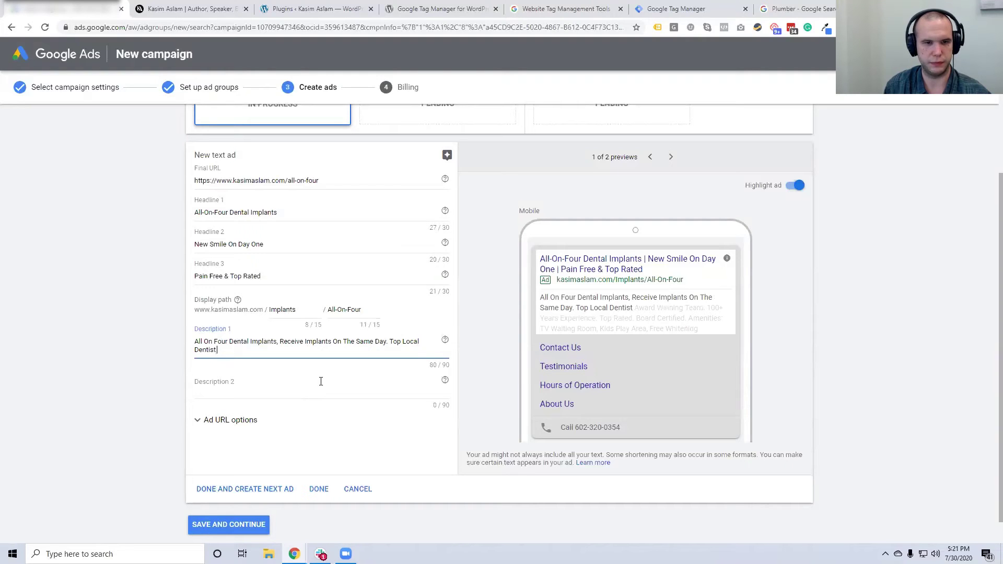
type(".")
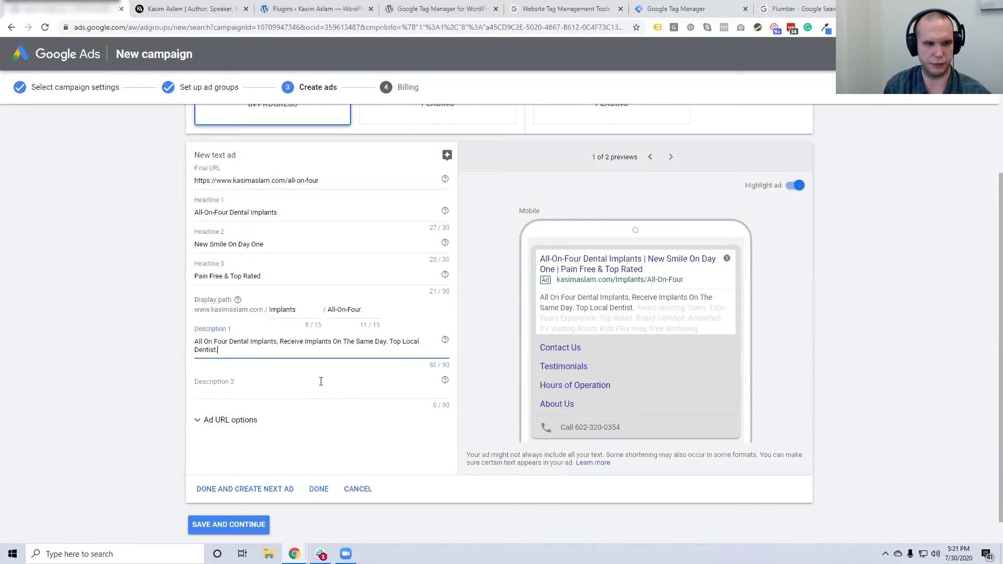
left_click(315, 382)
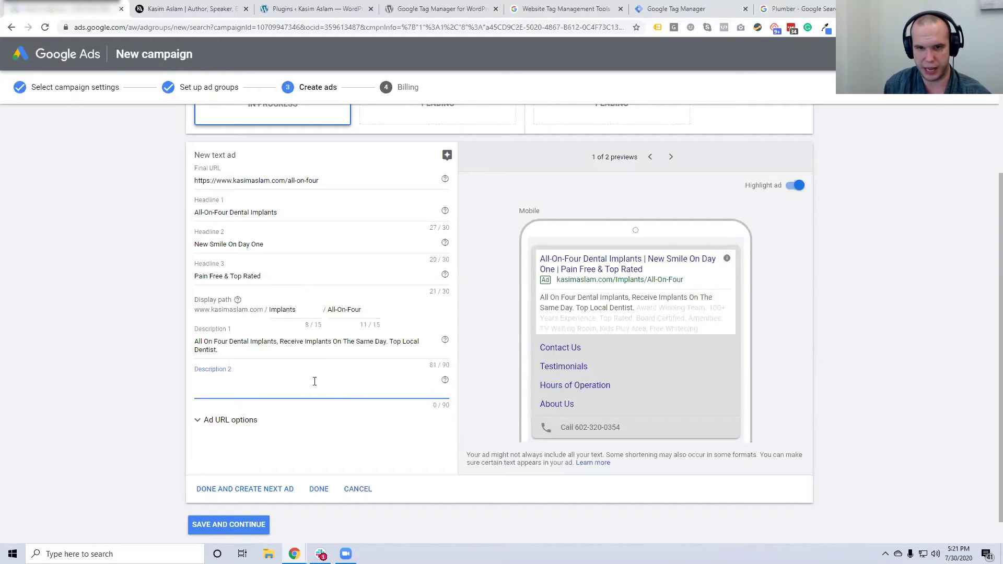
Write Description 2 as 'Open 24 Hours a Day, We Accept All Major Insurances. No Cash Up Front. Financing Available', within 90 characters
type("Awar")
key("BackSpace")
key("BackSpace")
key("BackSpace")
key("BackSpace")
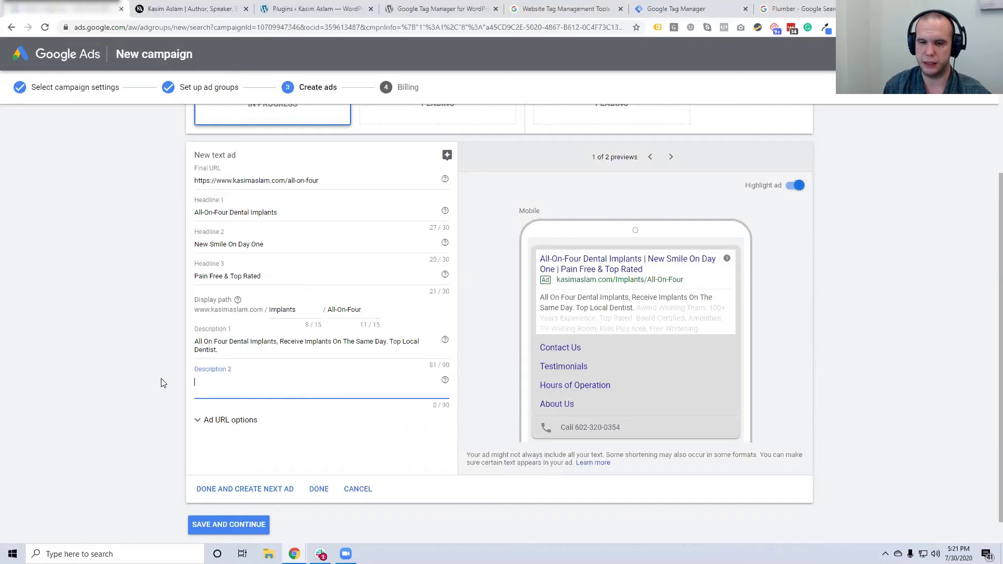
type("6")
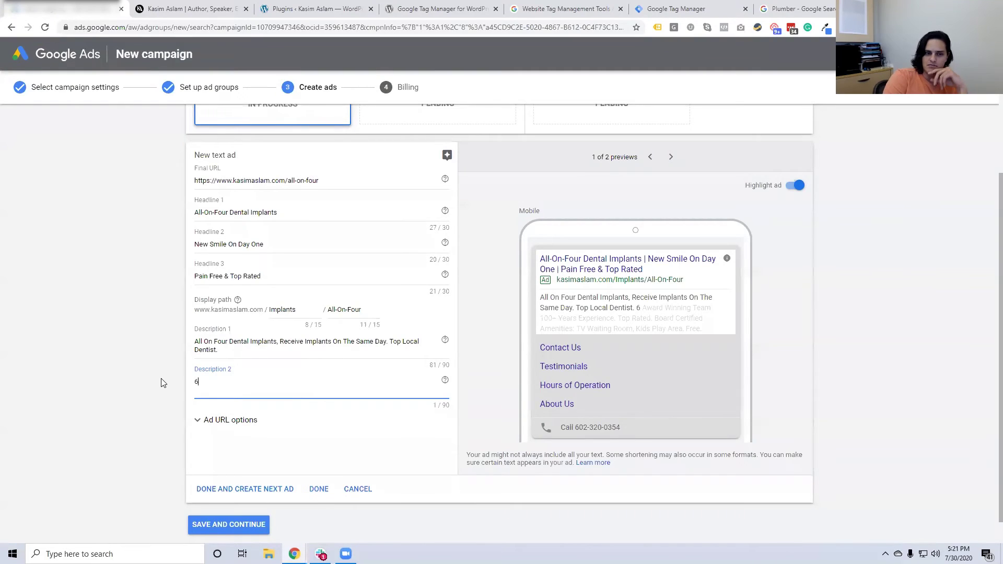
type("4")
key("BackSpace")
key("BackSpace")
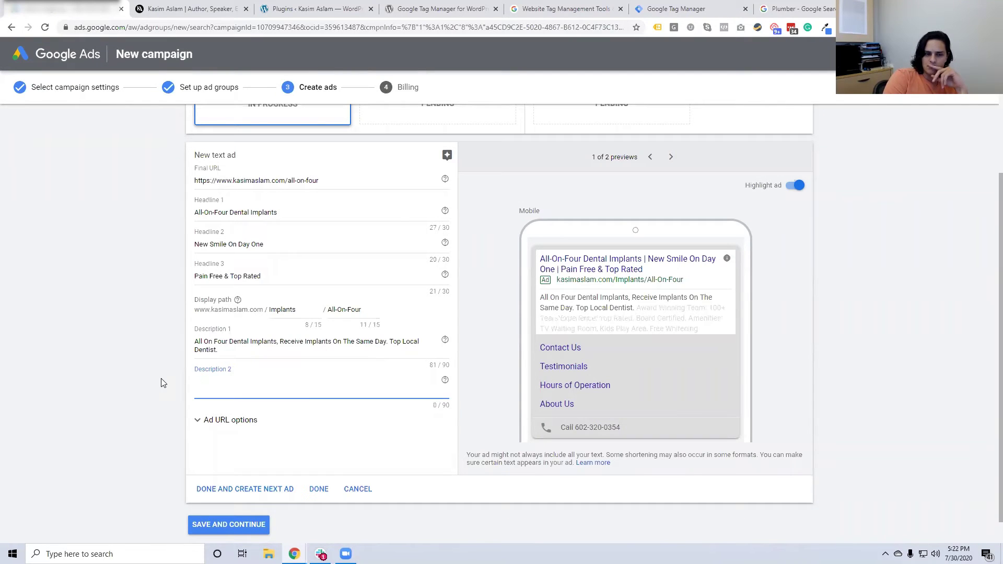
type("Open 24/")
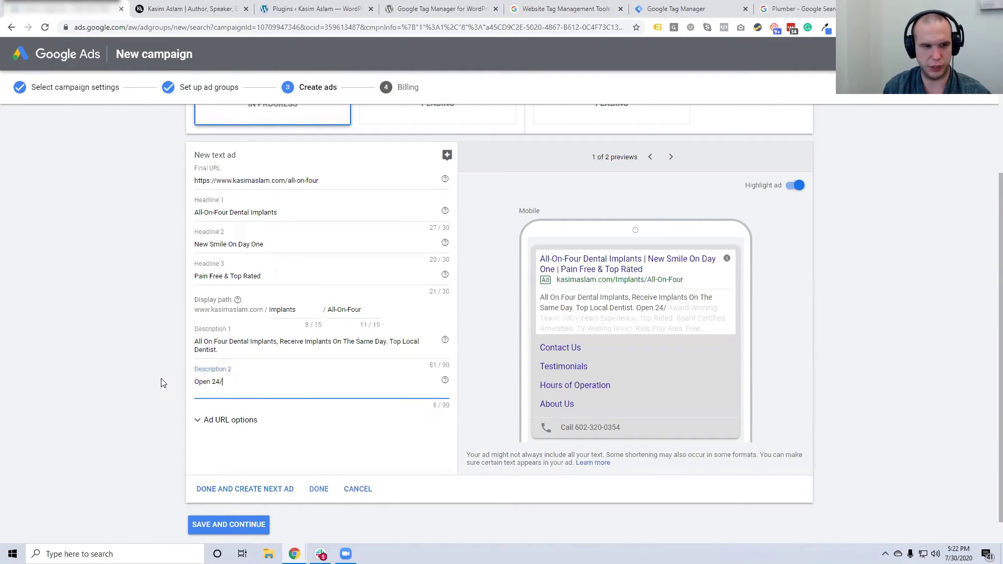
key("BackSpace")
type(" Hours a Day")
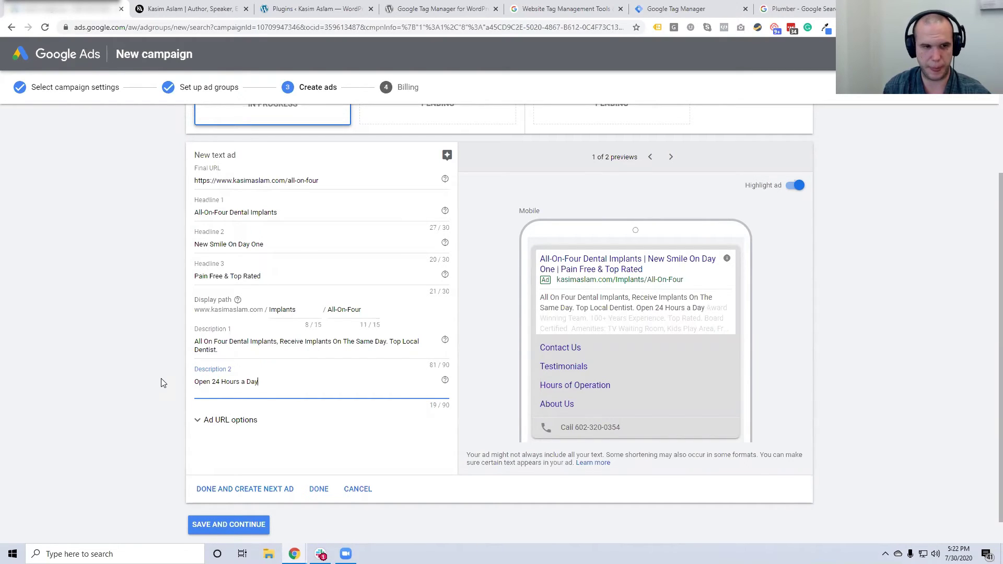
type(", we")
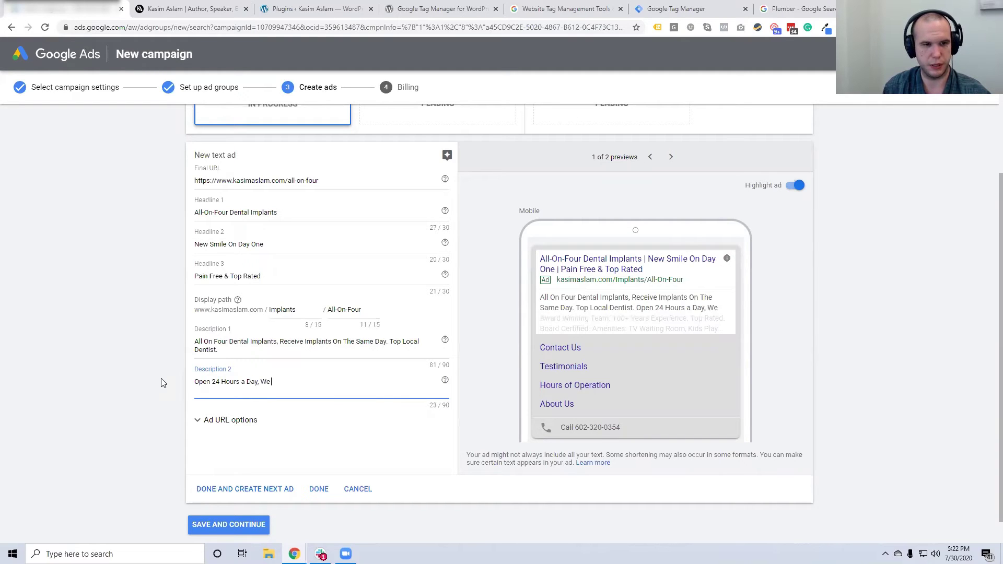
key("BackSpace")
key("BackSpace")
type("We Accept")
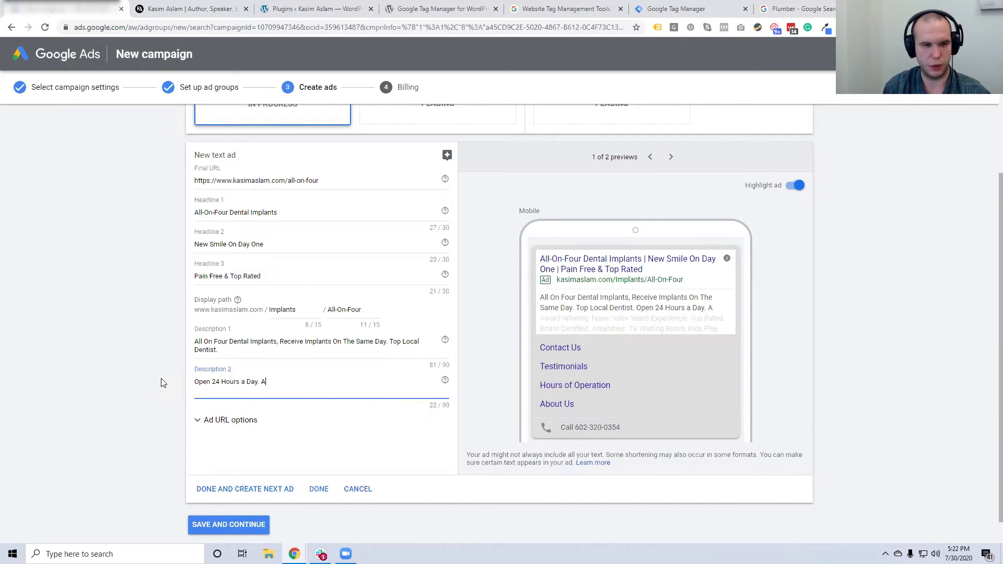
type(" All Maj")
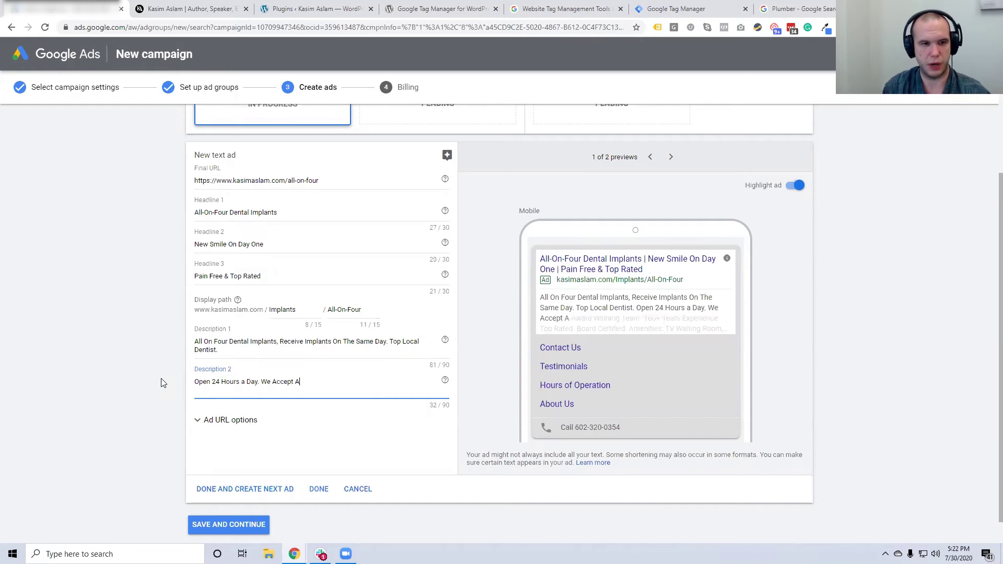
type("or")
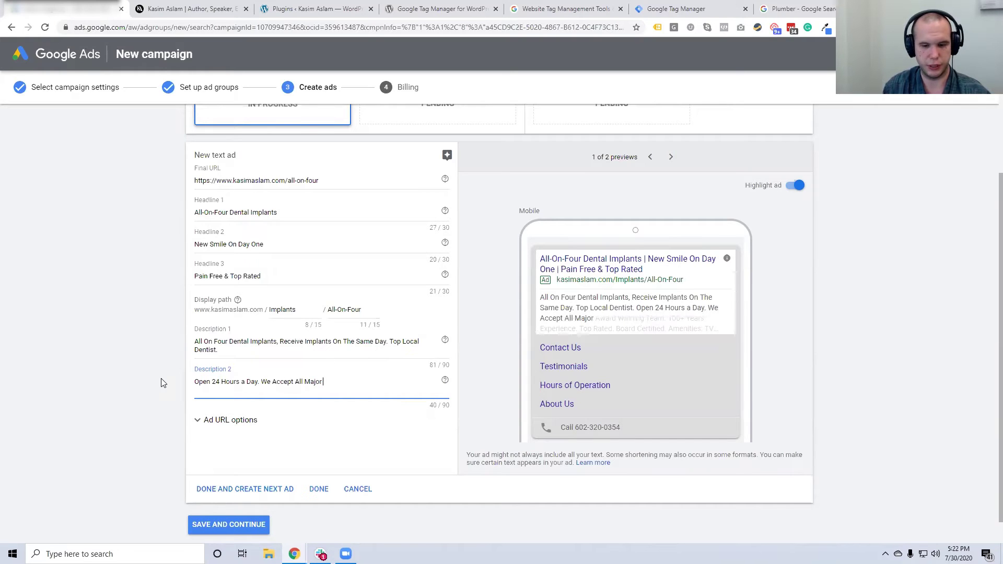
type(" Insurances.")
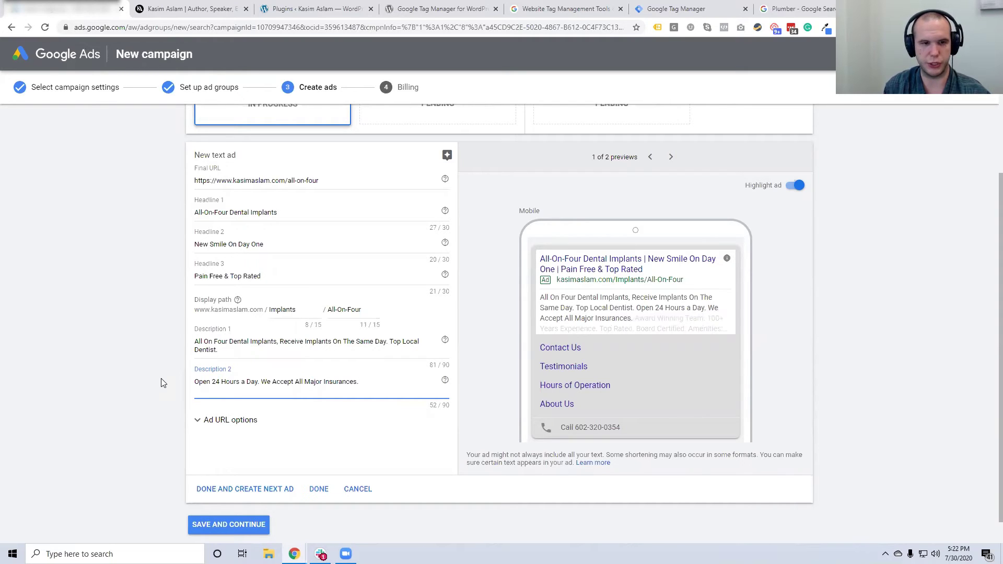
type(" No Cash U")
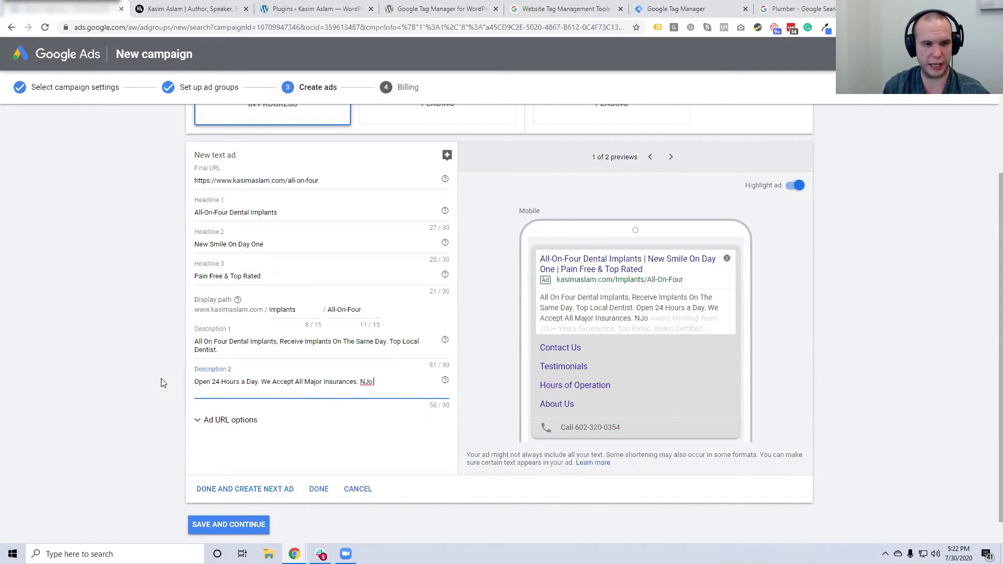
type("p Front")
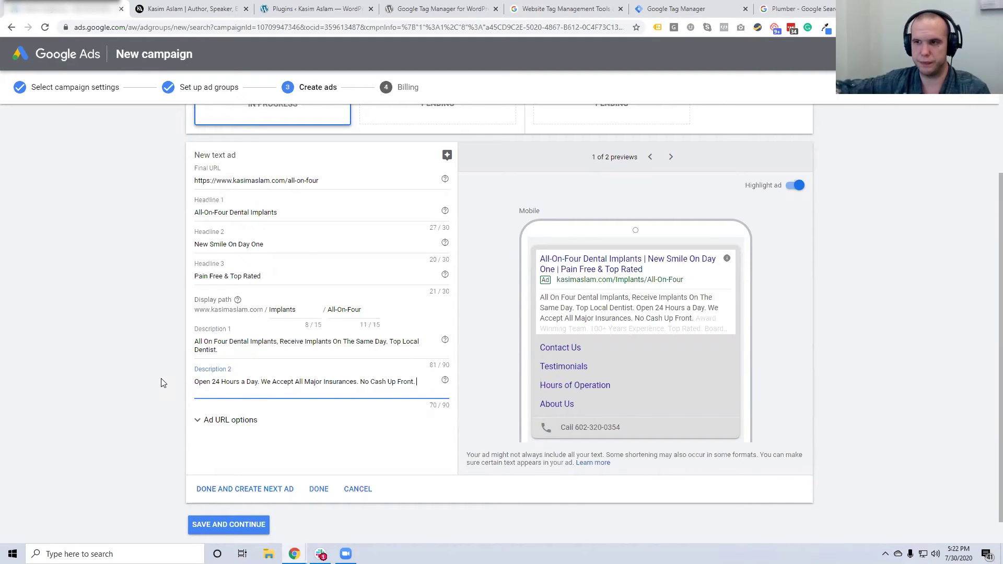
type(".")
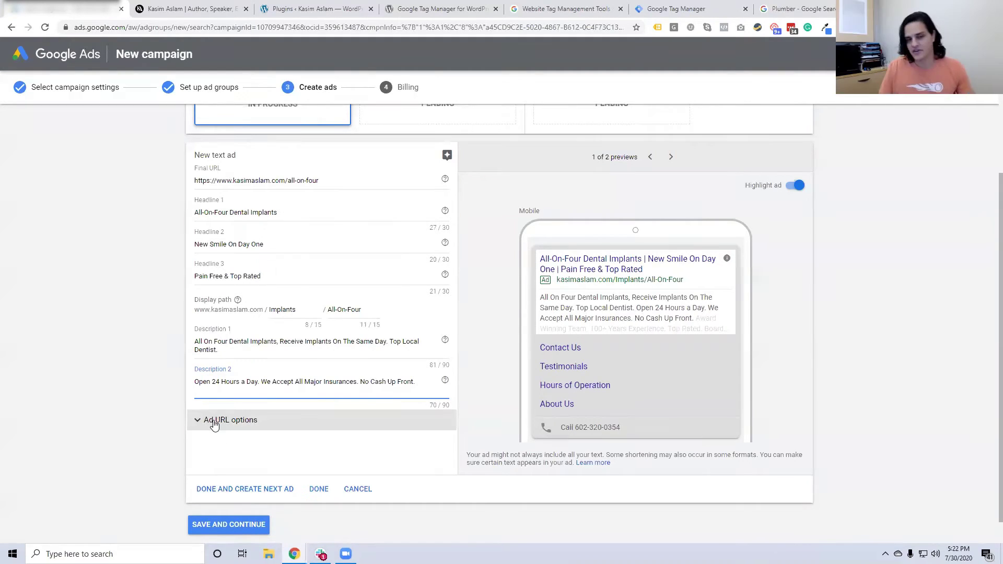
type(" Financing Available.")
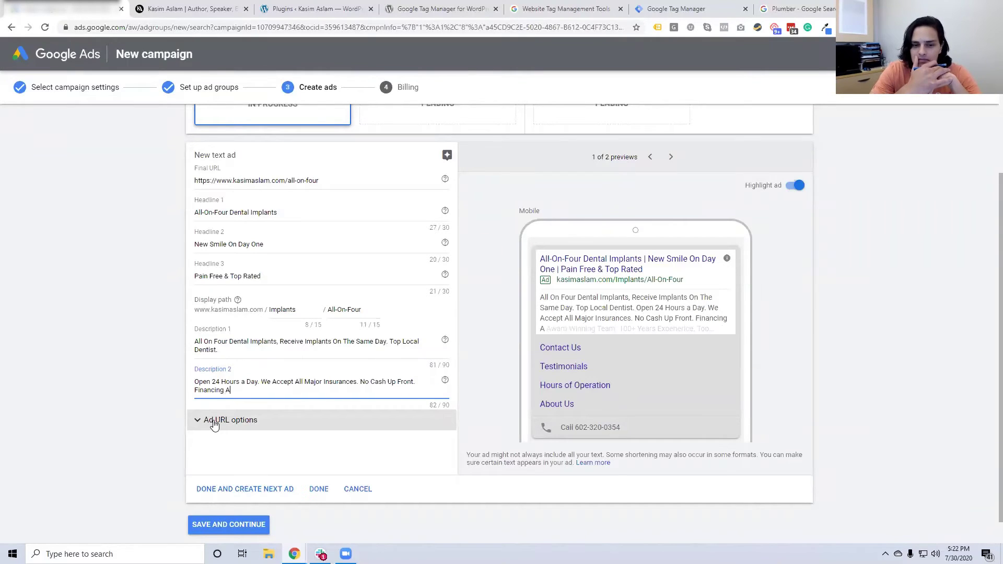
key("BackSpace")
left_click(105, 369)
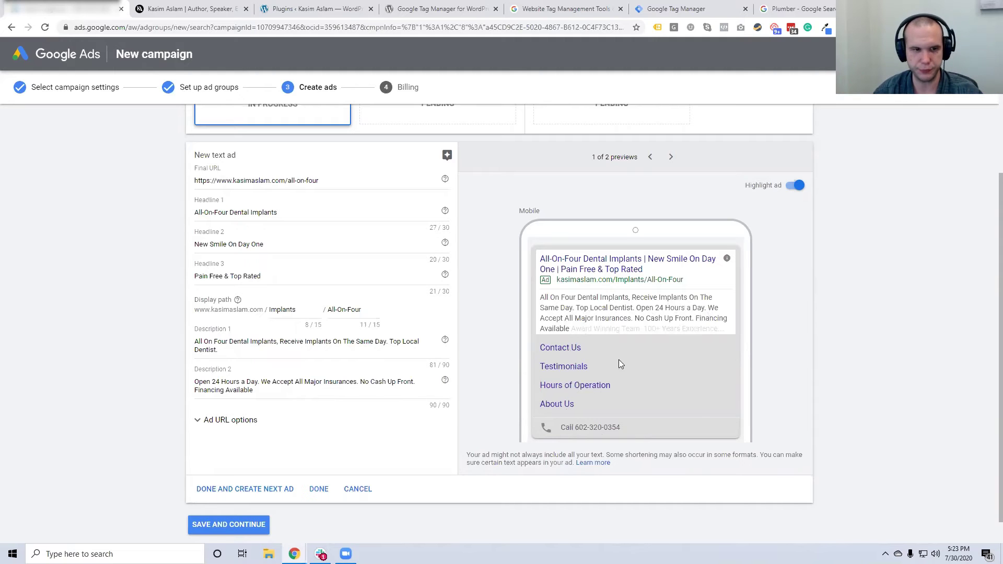
Save the ad and continue to the billing step
scroll(618, 365, "up", 3)
scroll(397, 418, "down", 3)
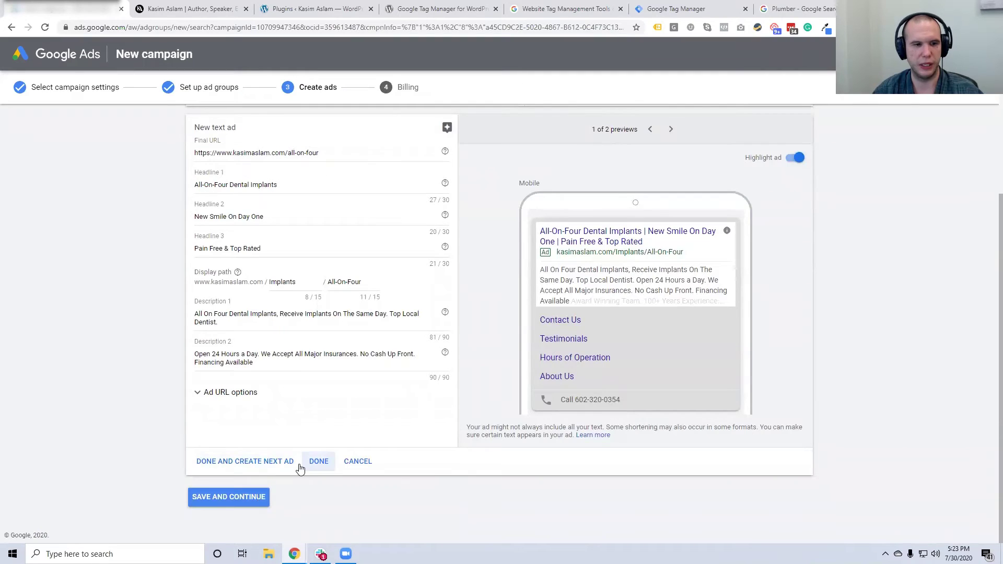
scroll(371, 377, "up", 1)
scroll(595, 232, "up", 2)
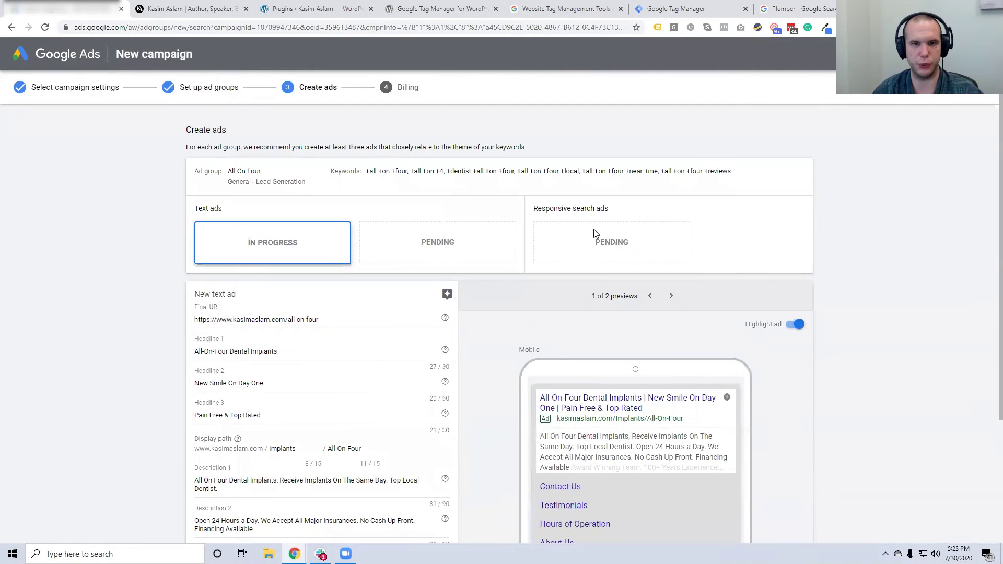
scroll(584, 245, "down", 3)
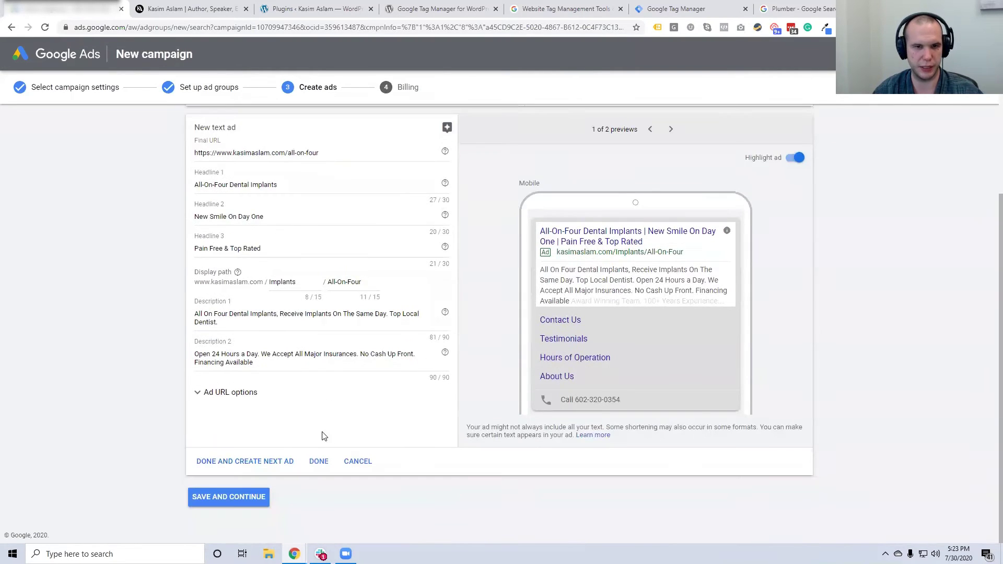
left_click(255, 498)
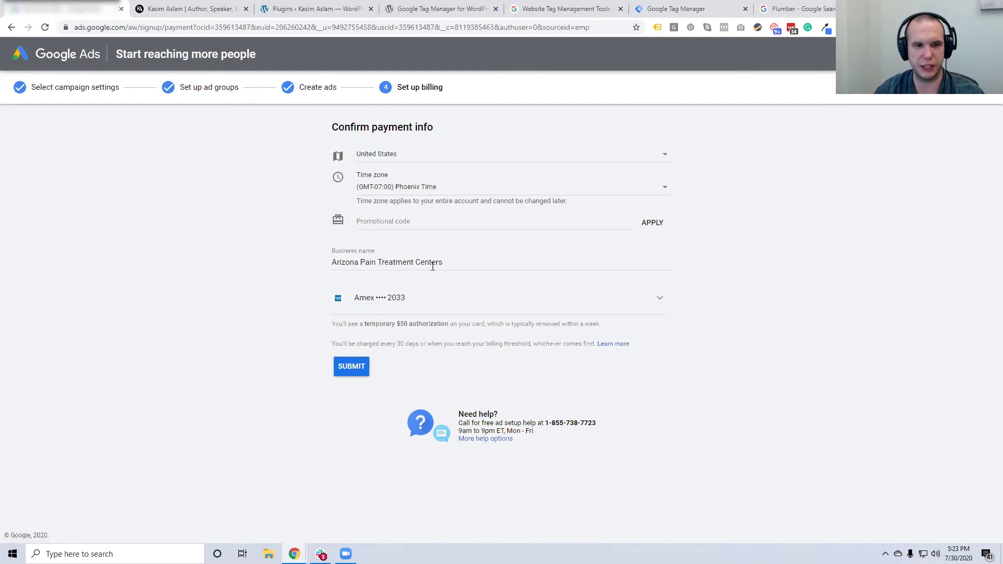
Replace the billing form's business name with 'Solutions 8'
triple_click(401, 266)
key("BackSpace")
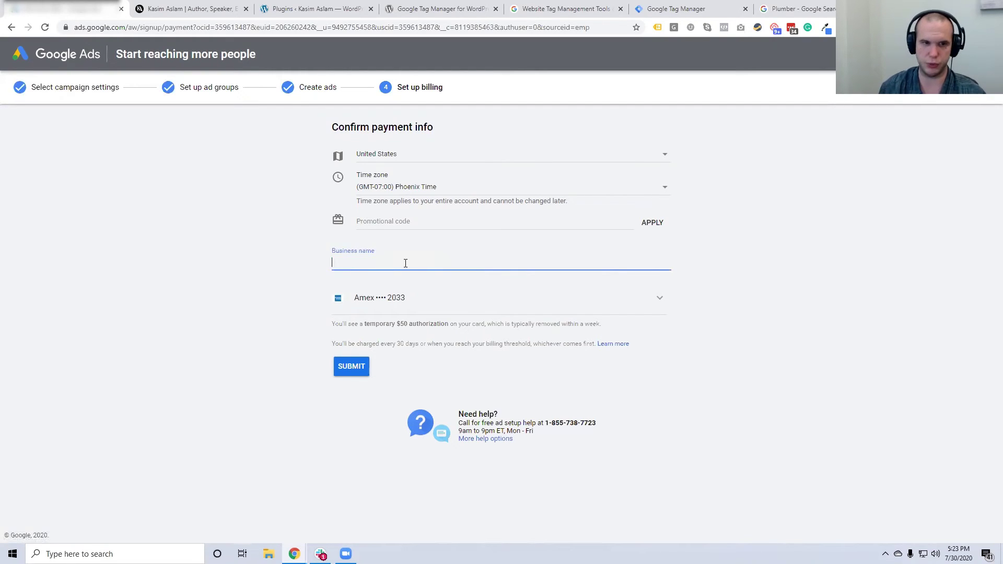
left_click(357, 264)
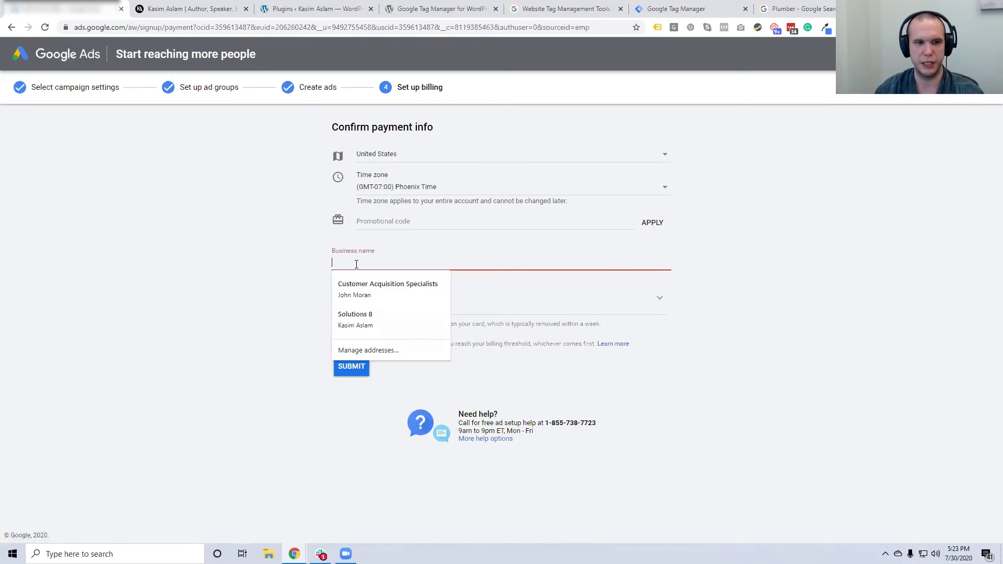
type("Solution")
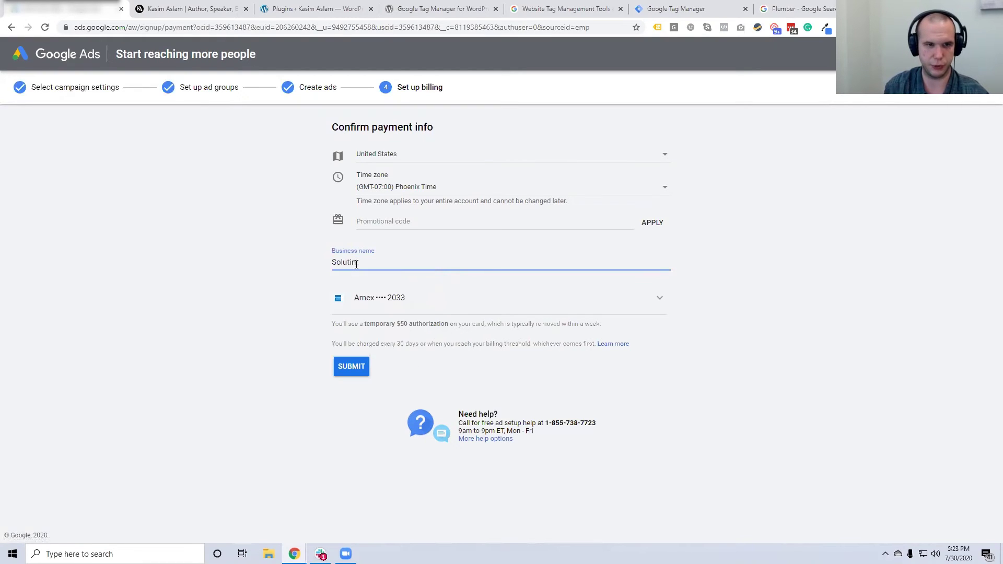
type("s 8")
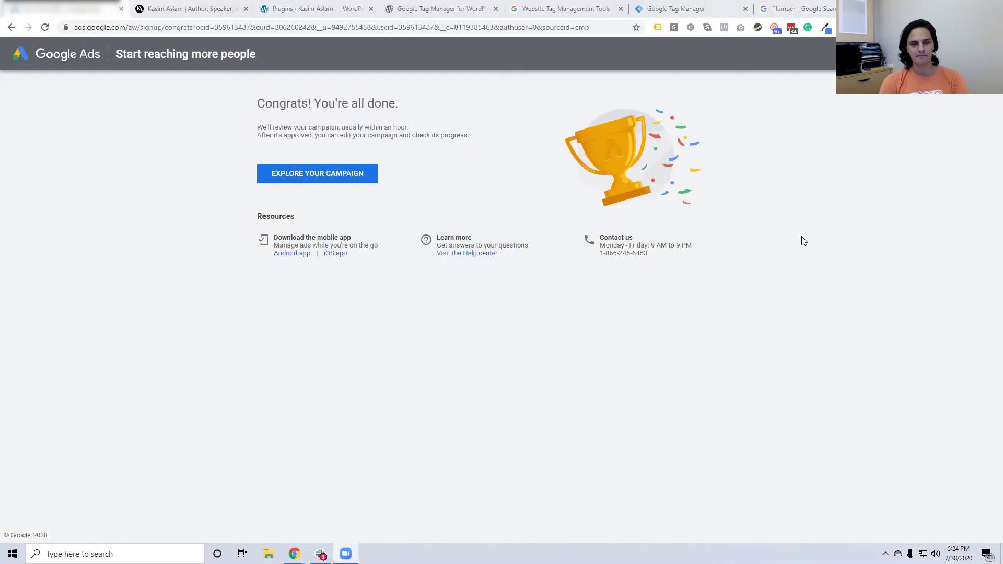
Go from the campaign overview to the Campaigns table, then open its Search Keywords list
left_click(316, 182)
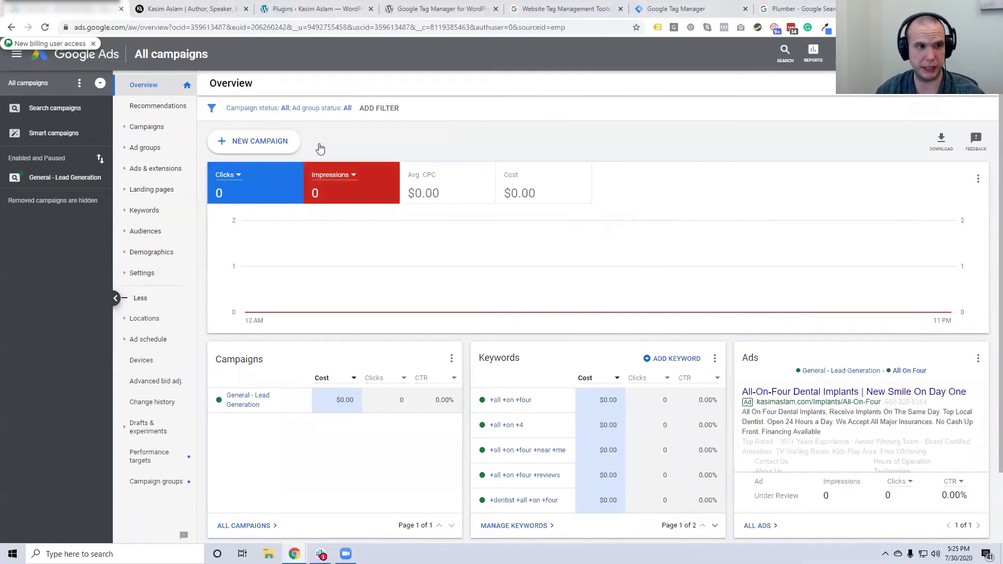
left_click(147, 127)
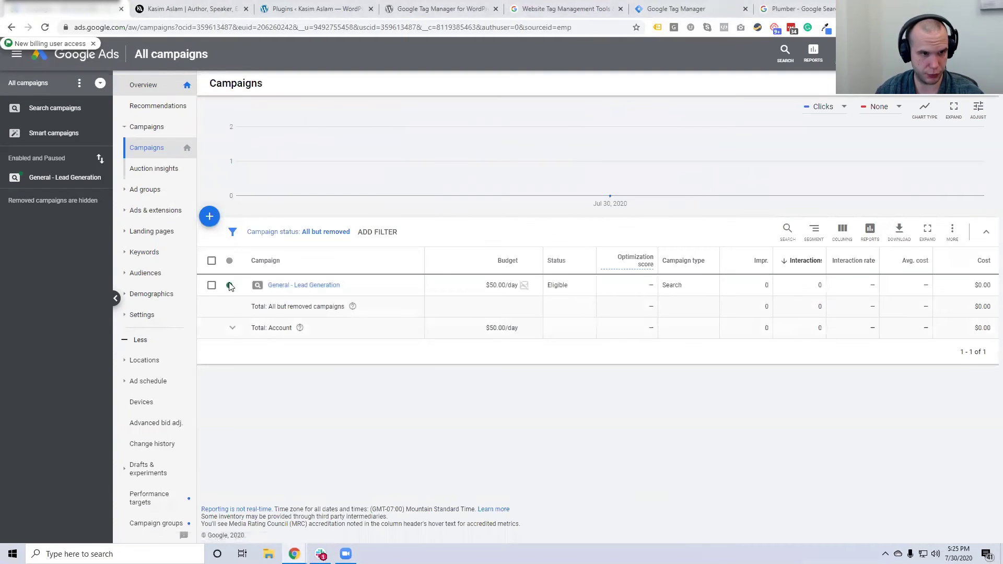
left_click(230, 285)
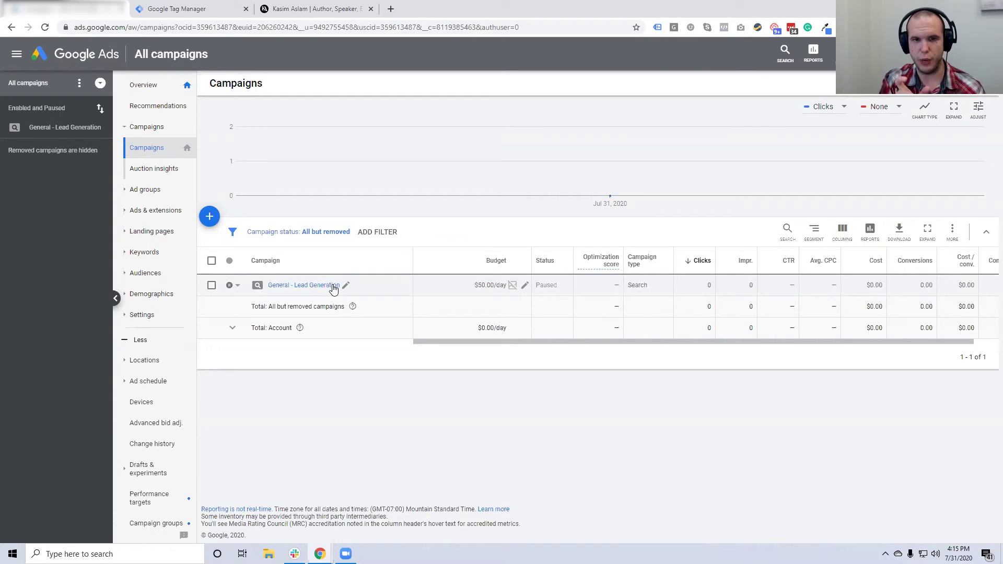
left_click(159, 259)
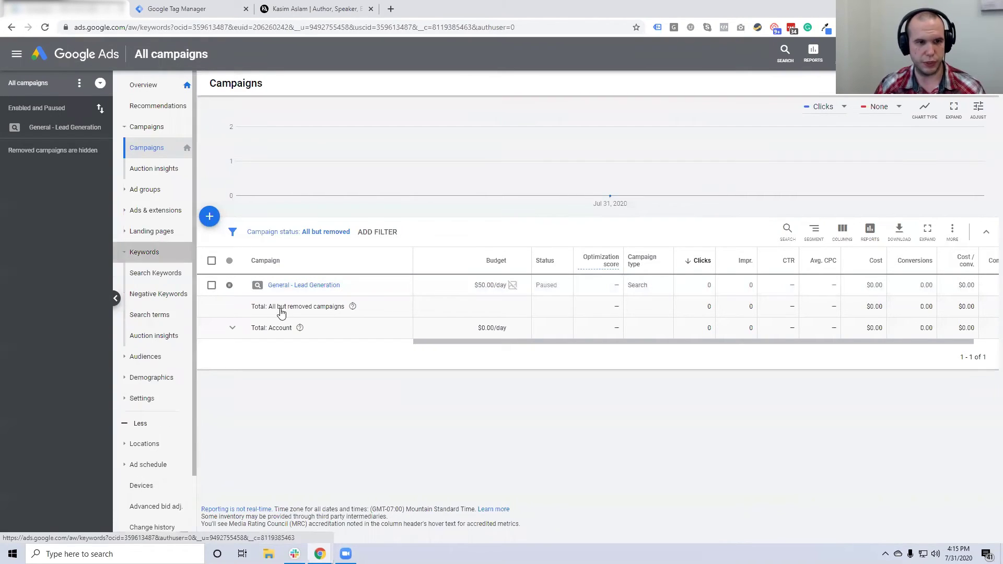
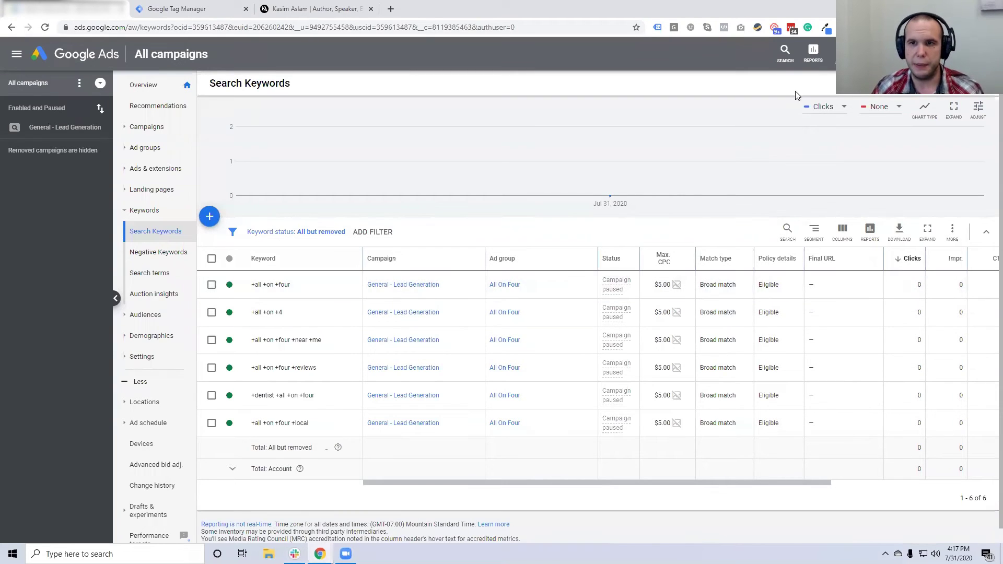
Start a new Website visitors remarketing audience from Tools & Settings' Audience manager
left_click(843, 54)
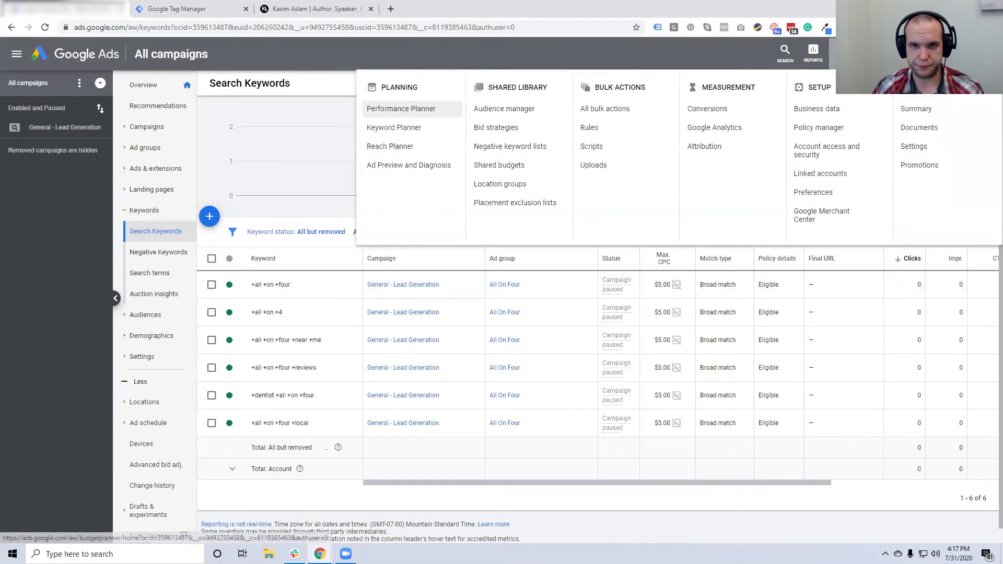
left_click(505, 110)
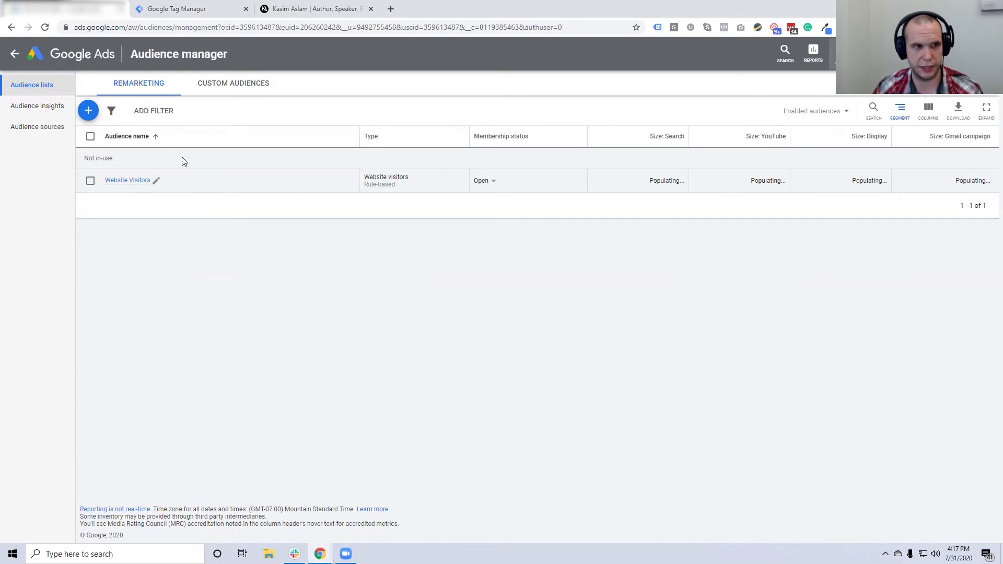
left_click(89, 113)
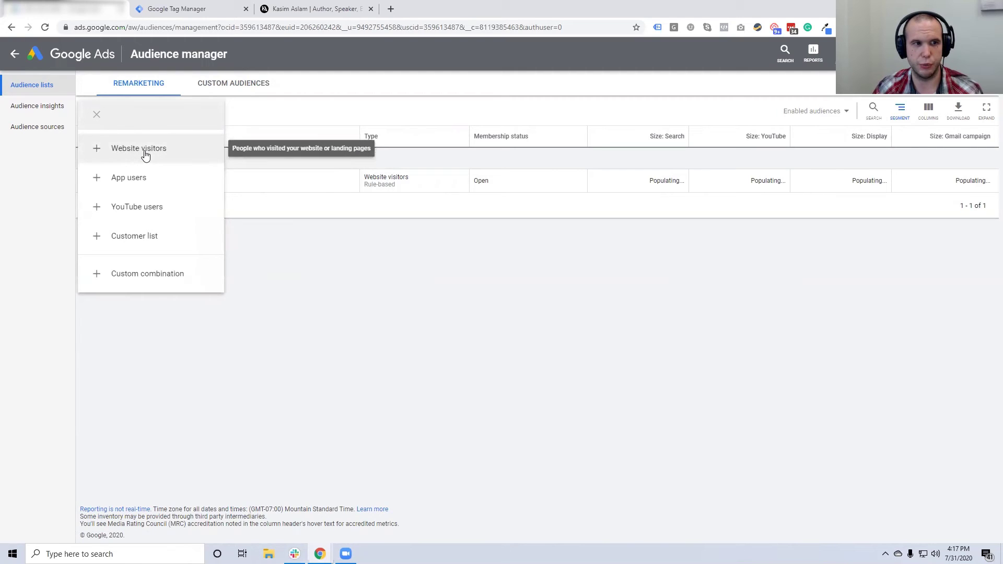
left_click(144, 150)
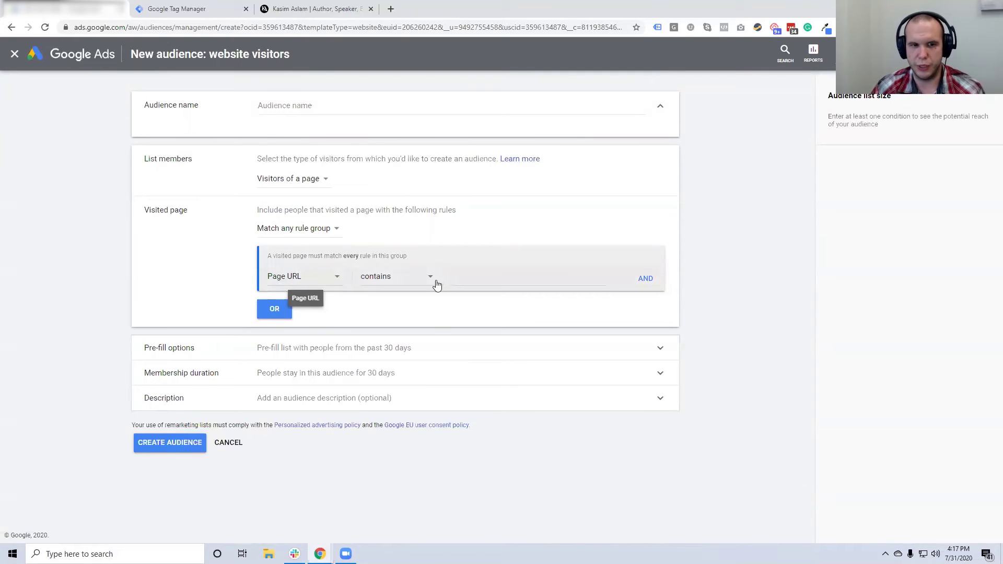
Set the audience rule to page URL contains '/' with a 540-day membership duration
left_click(471, 278)
type("/")
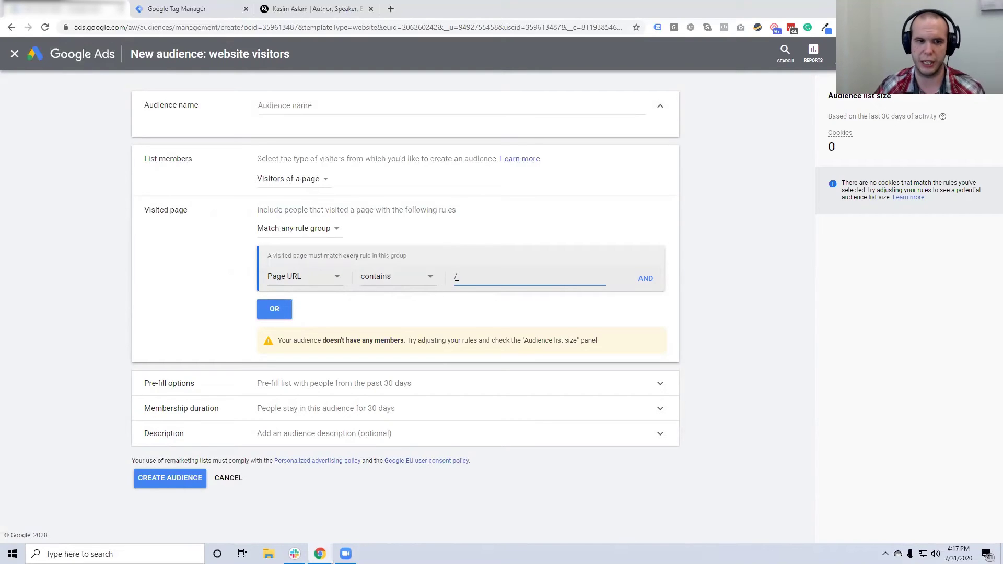
type("/")
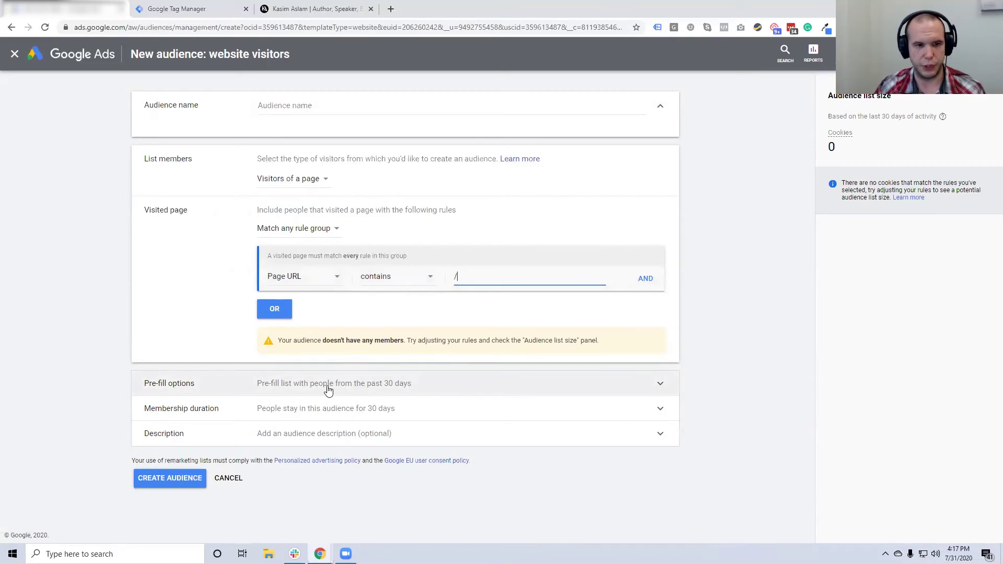
left_click(328, 391)
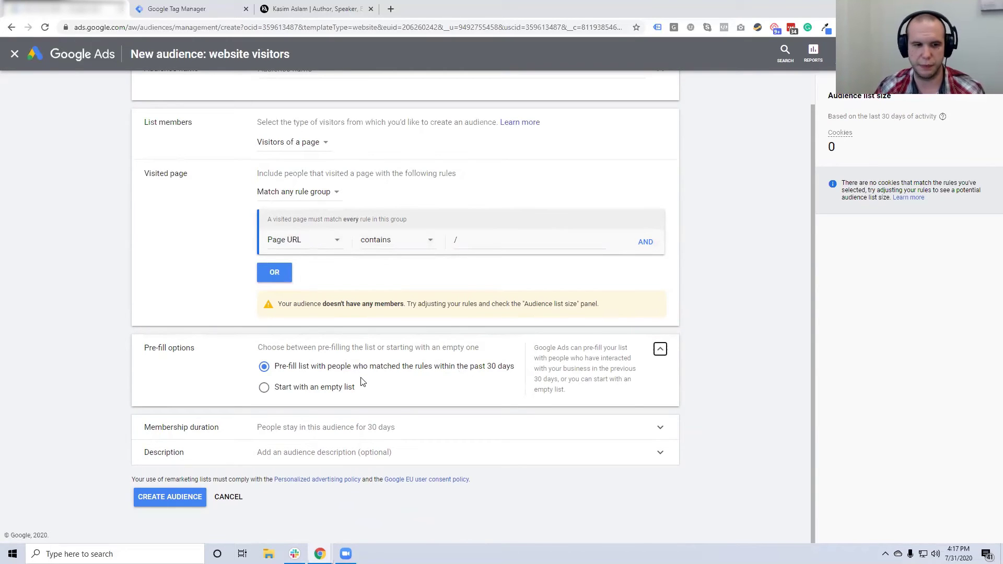
left_click(329, 437)
scroll(346, 410, "down", 2)
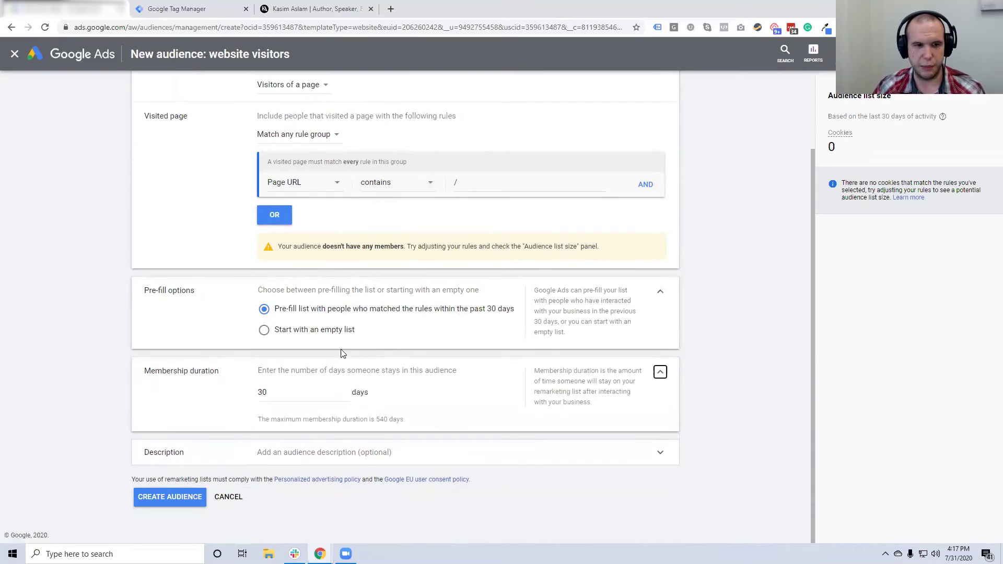
double_click(261, 393)
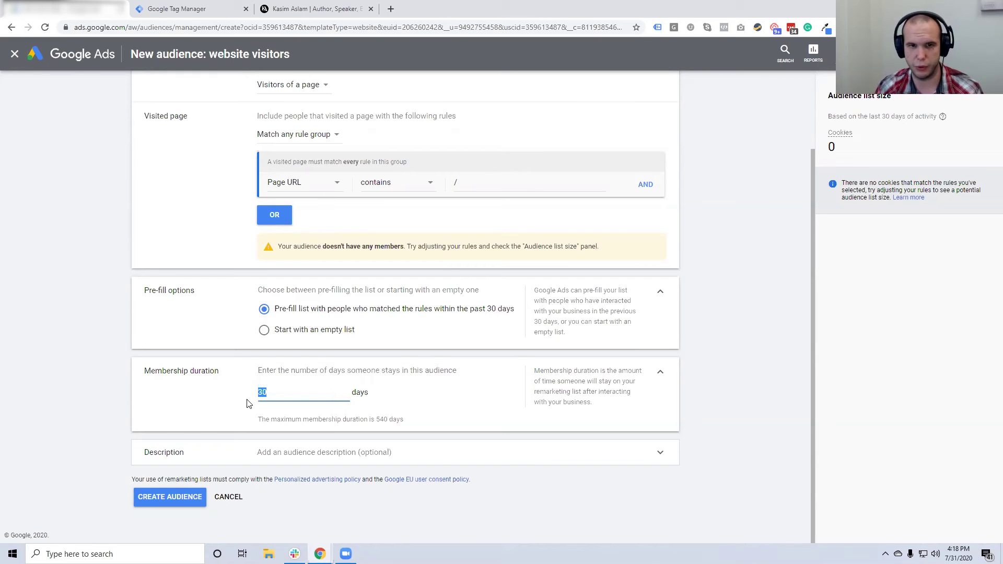
type("540")
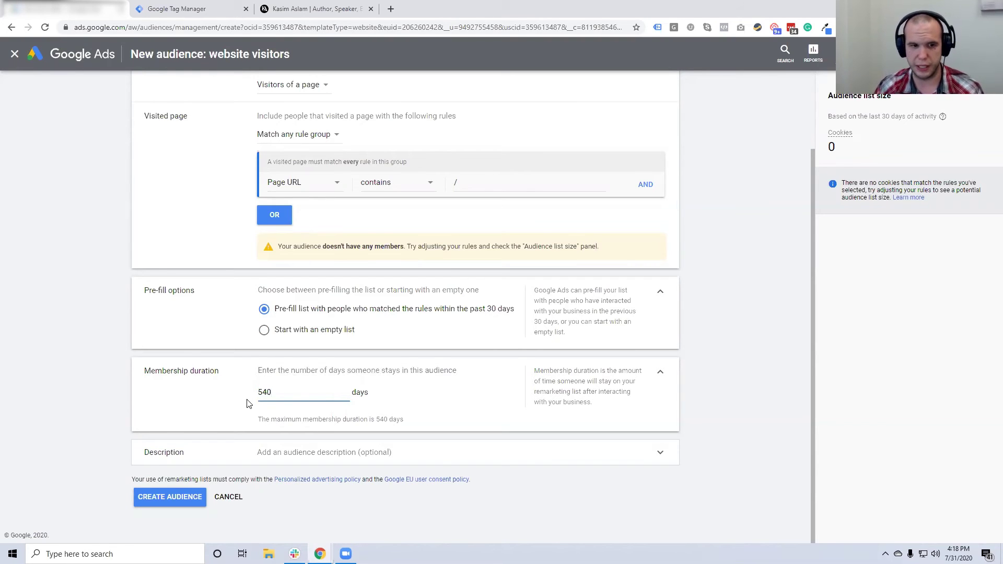
left_click(416, 406)
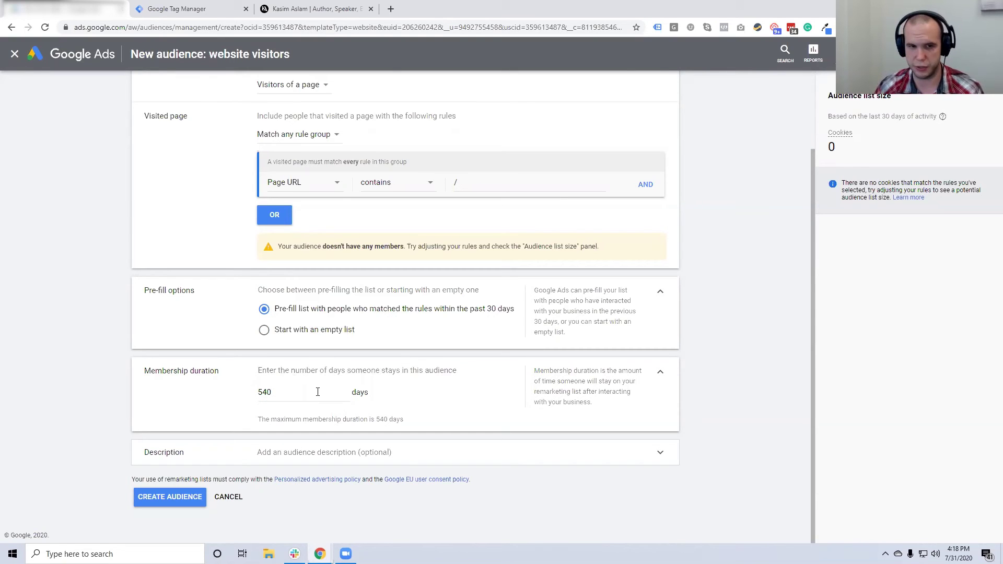
Name the audience 'Visitors To My Website' and create it
left_click(277, 453)
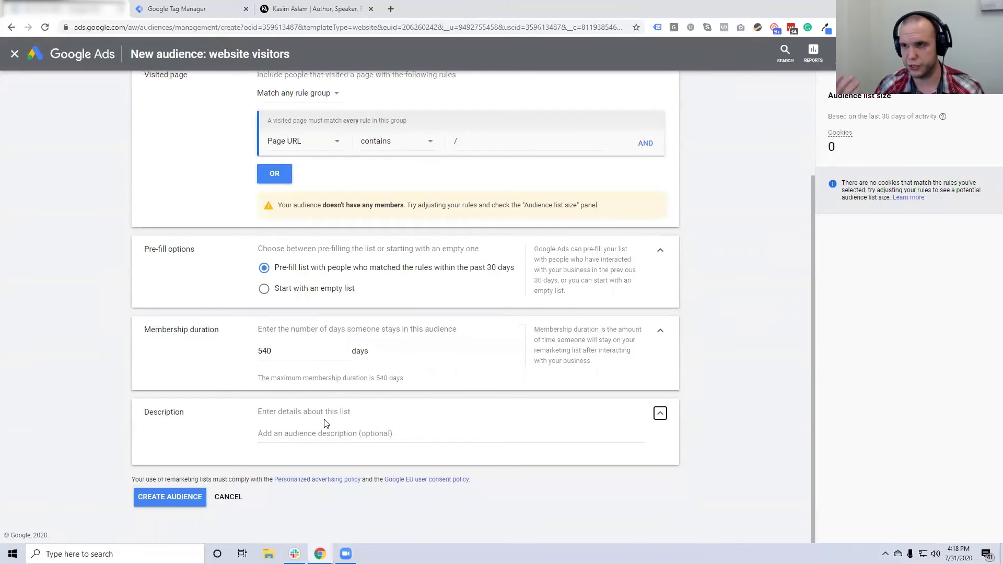
scroll(321, 428, "up", 3)
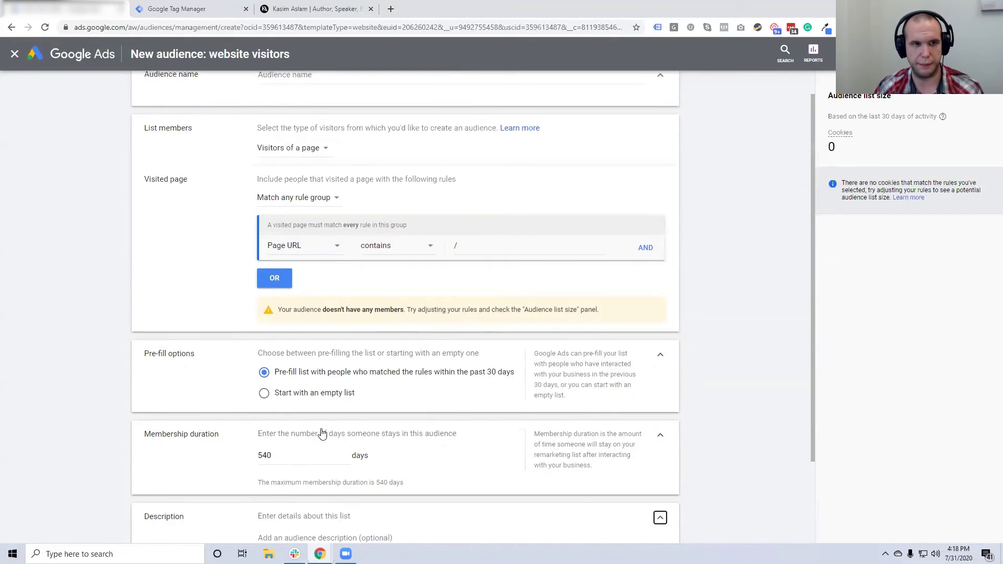
left_click(291, 108)
type("Visitors To My Website")
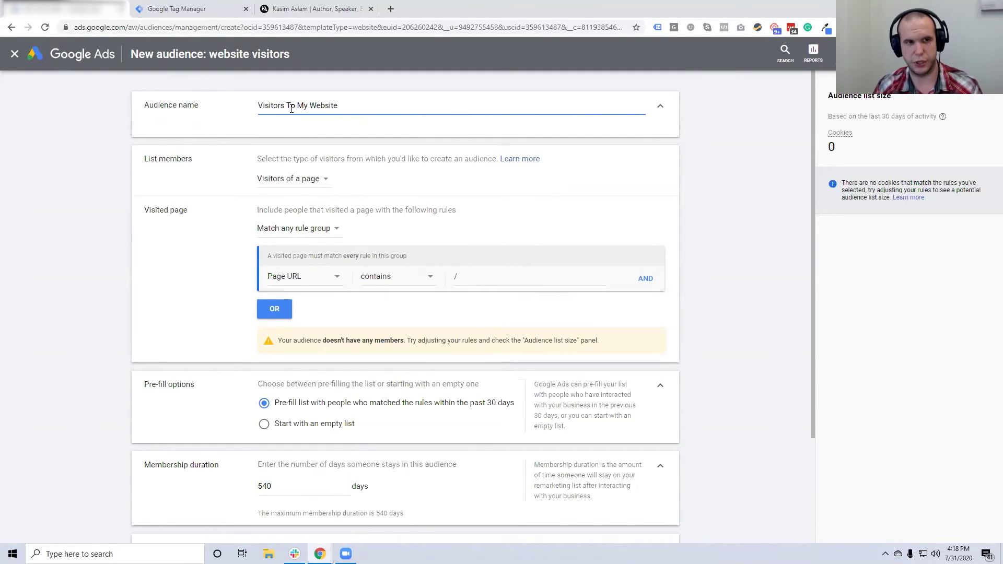
scroll(388, 246, "down", 3)
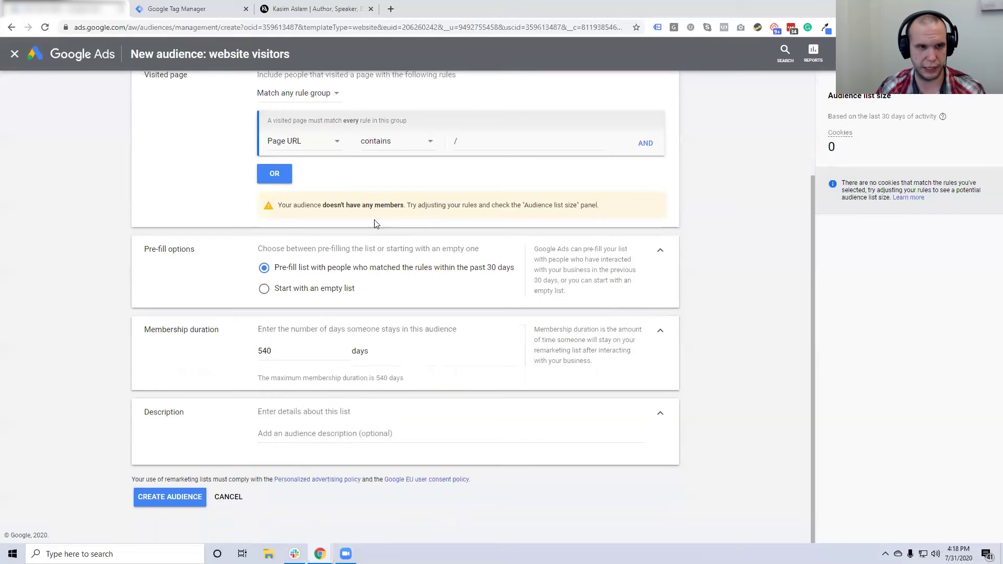
left_click(174, 500)
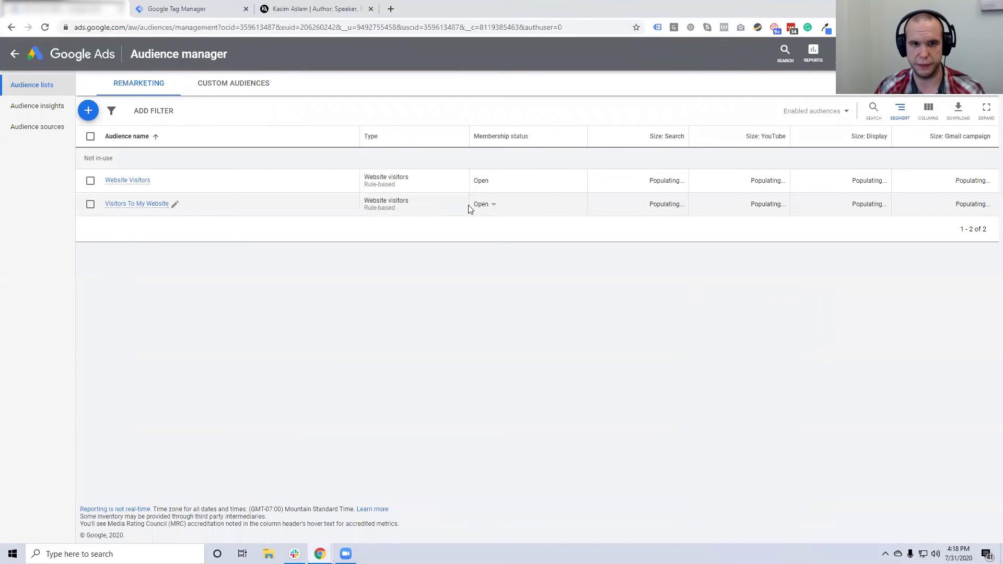
Check the new list, then return to the All campaigns Search Keywords page
left_click_drag(656, 204, 677, 207)
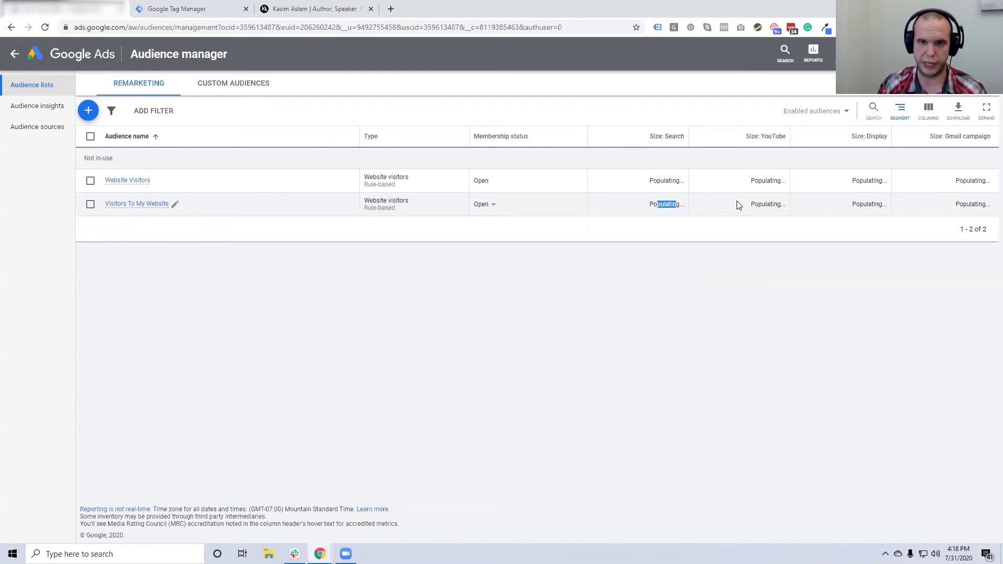
left_click(673, 205)
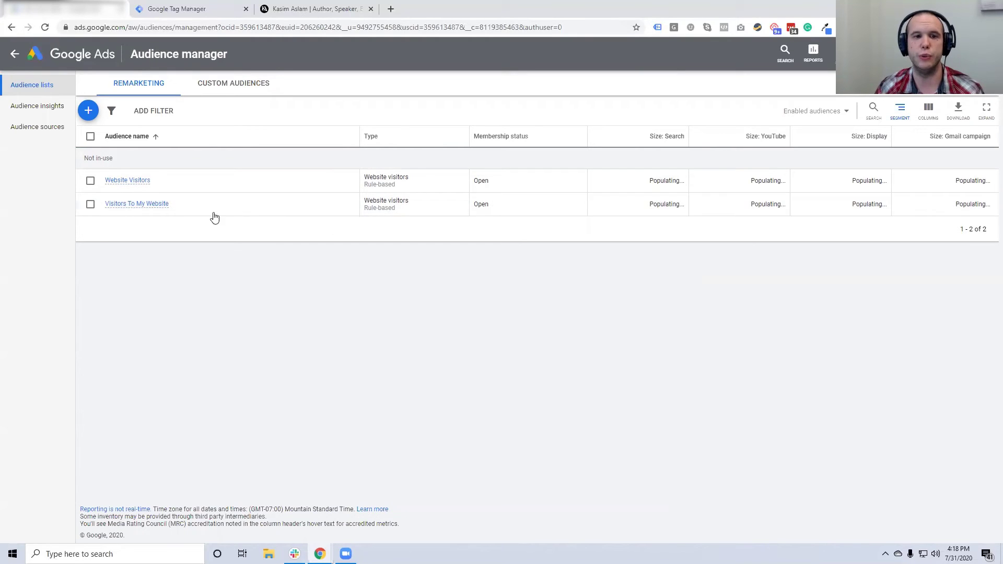
mouse_move(141, 211)
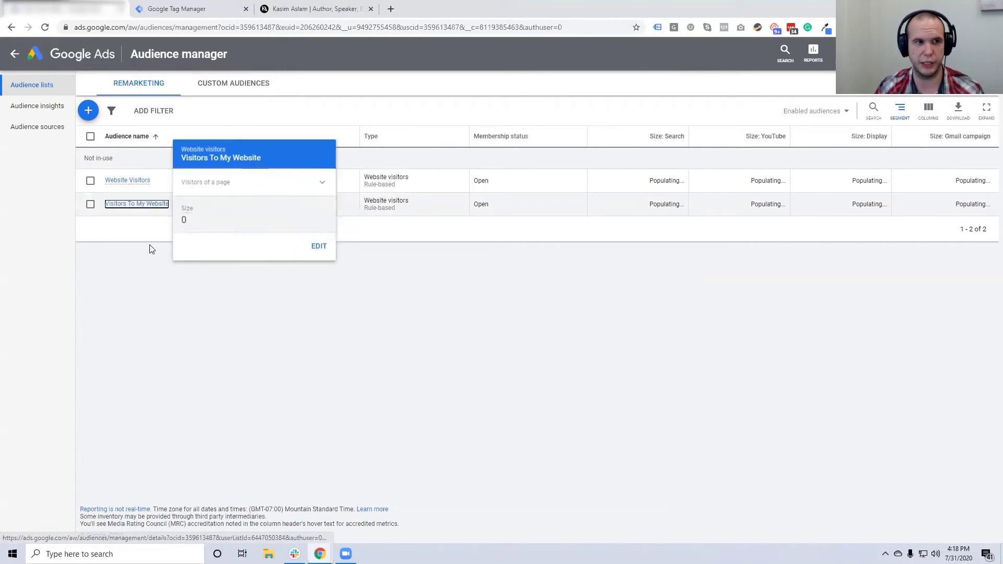
left_click(14, 57)
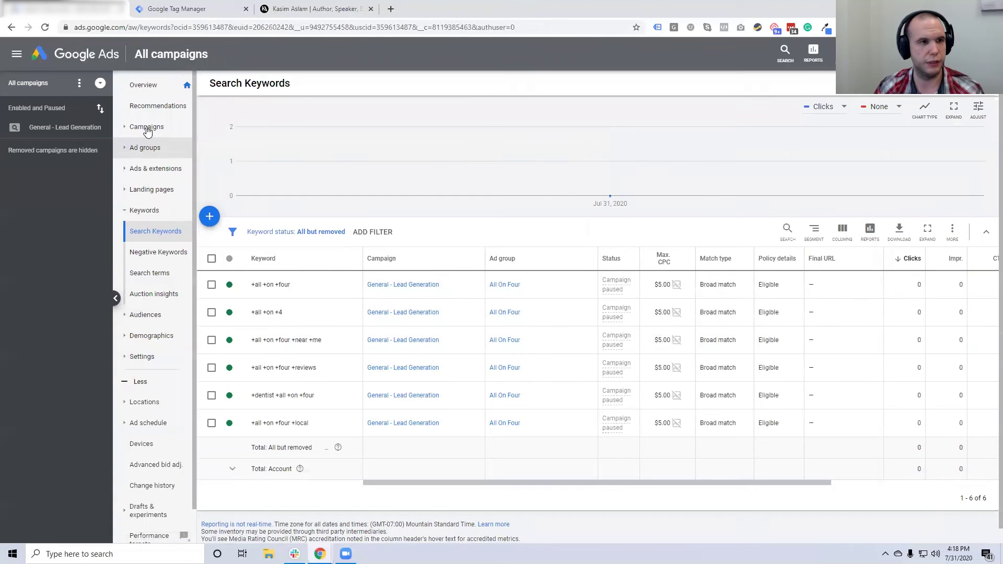
left_click(146, 127)
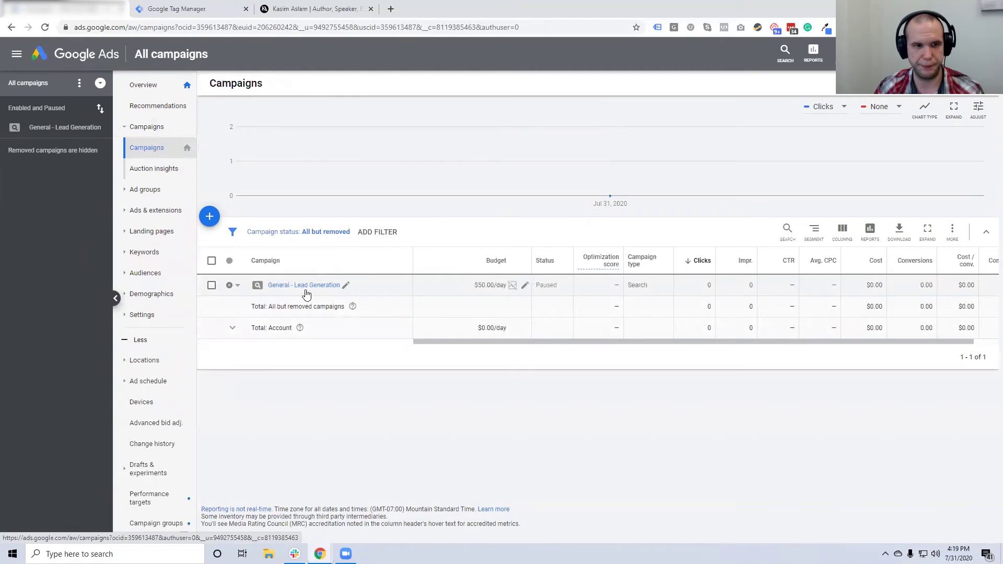
Add Visitors To My Website to the General - Lead Generation campaign's audiences for observation
left_click(311, 286)
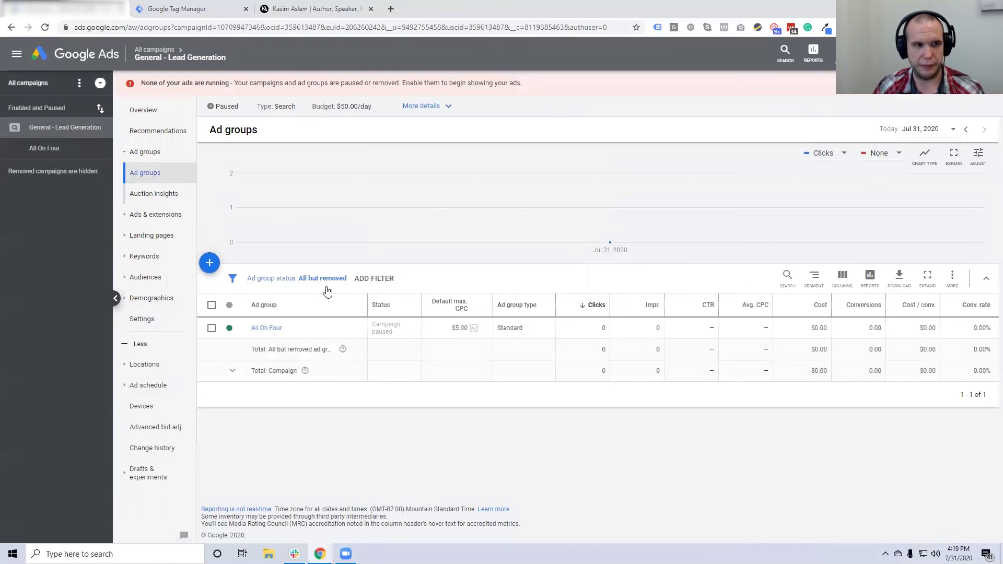
left_click(146, 279)
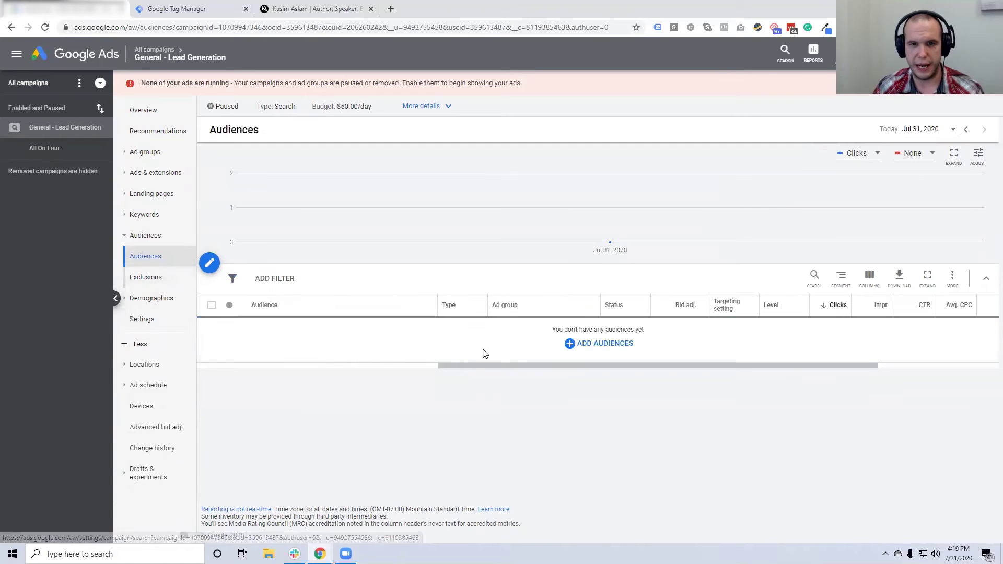
left_click(604, 347)
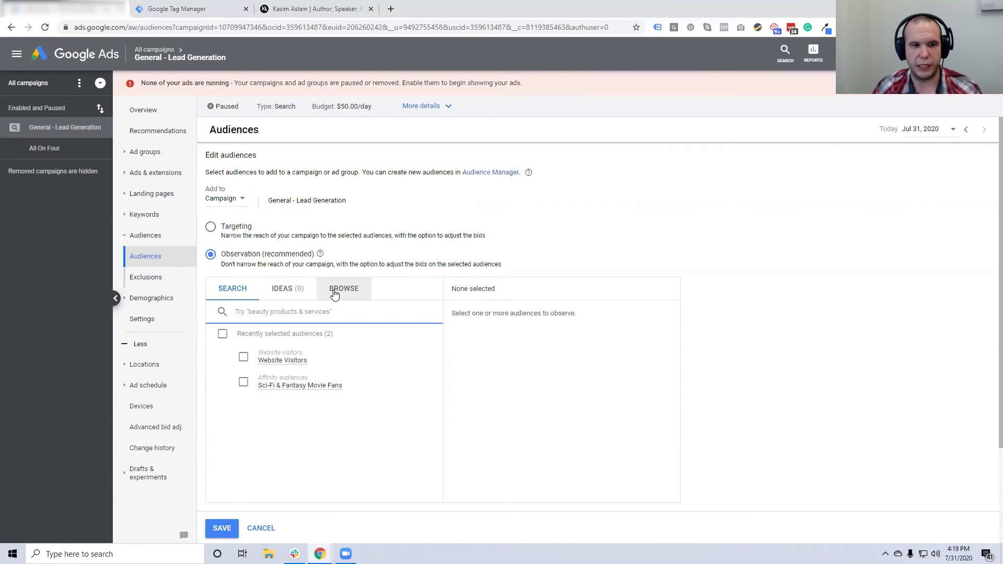
left_click(334, 294)
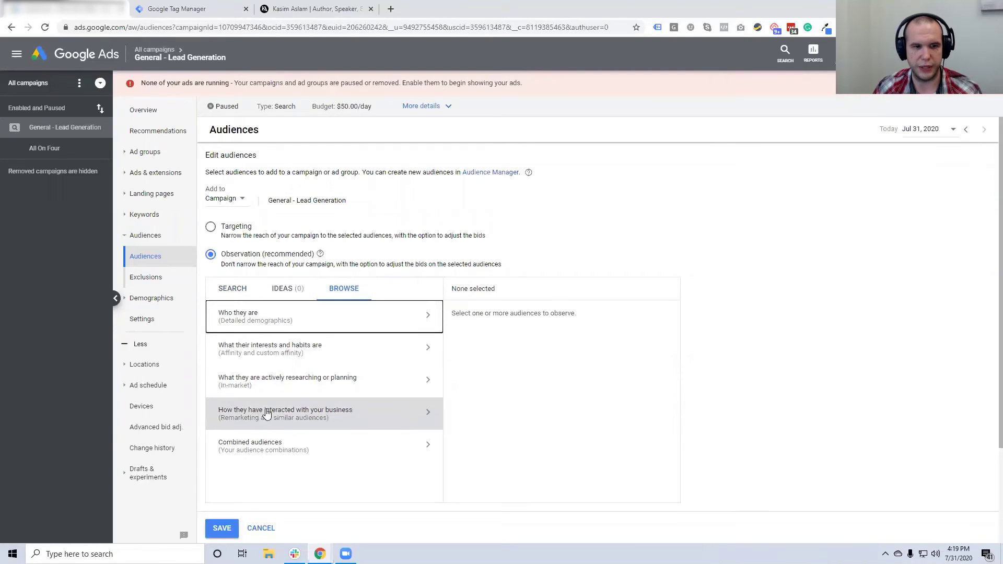
left_click(330, 408)
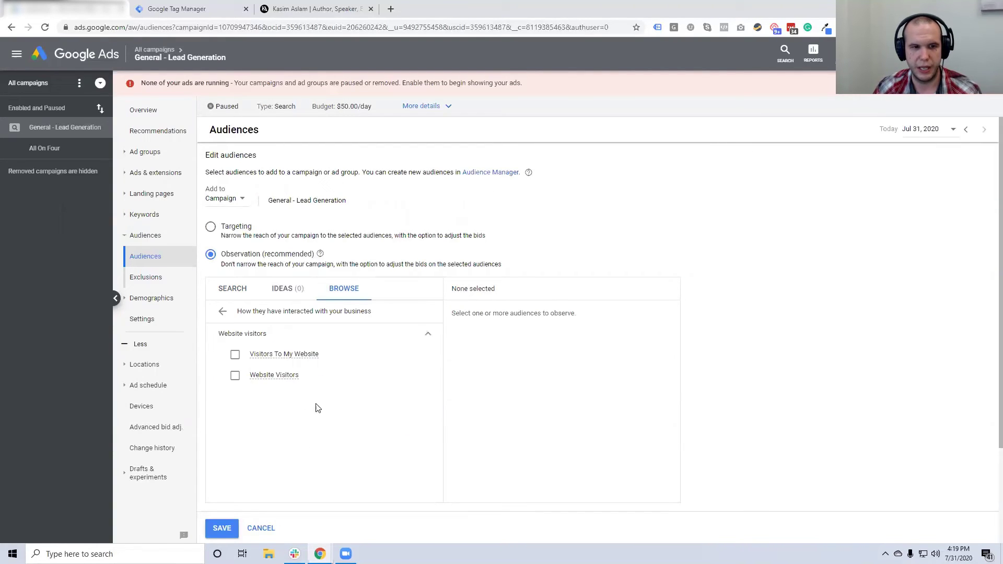
left_click(235, 359)
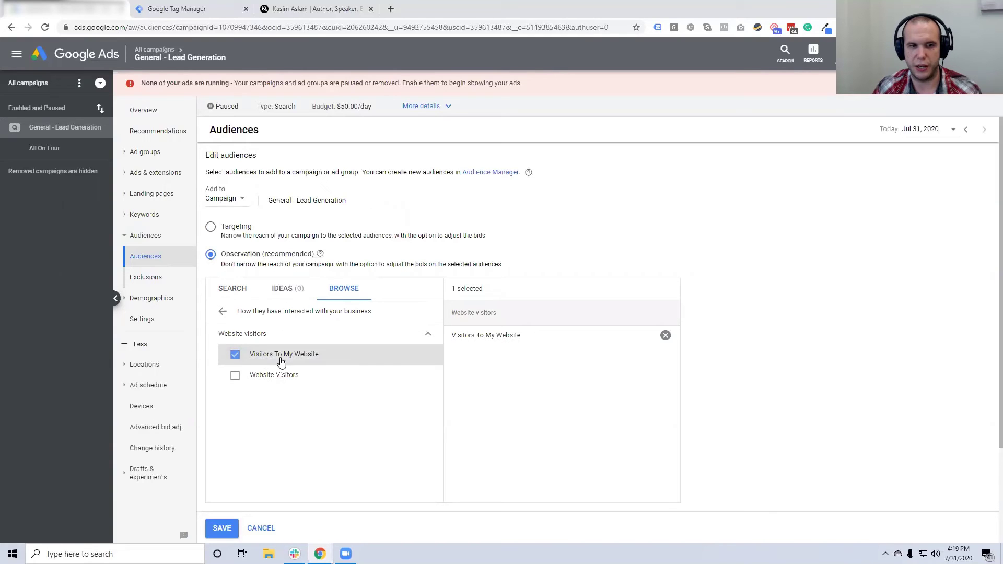
mouse_move(256, 359)
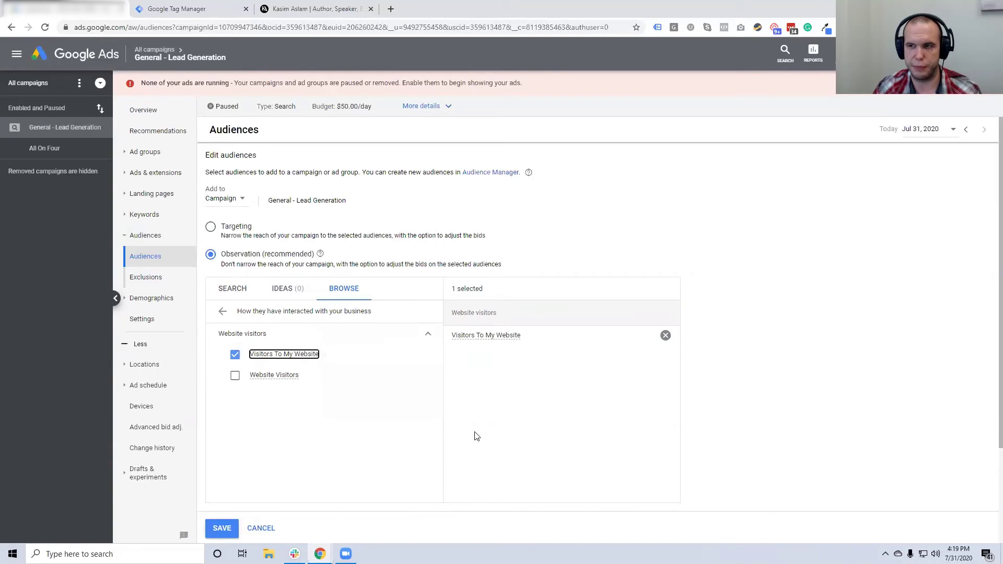
scroll(475, 436, "down", 1)
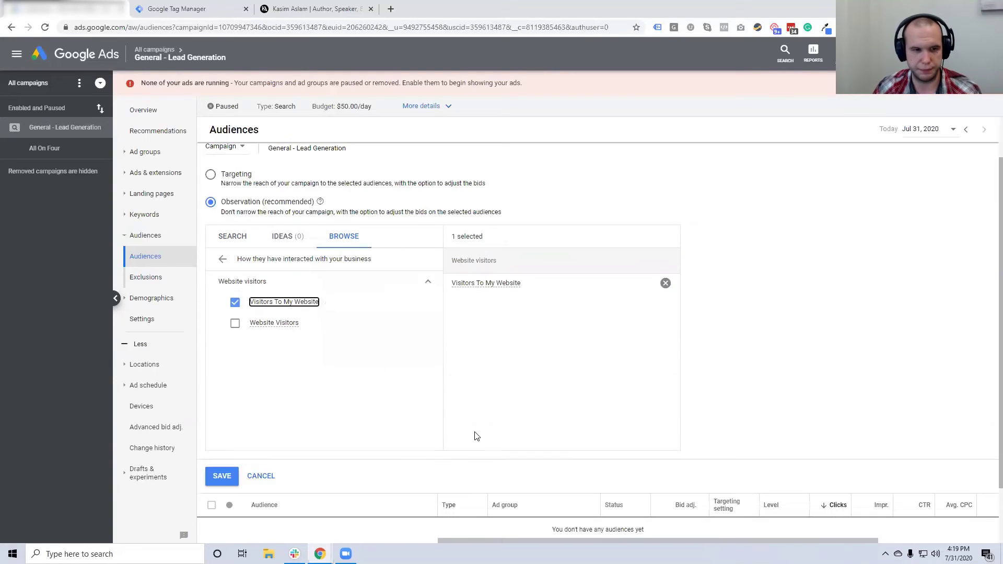
left_click(222, 477)
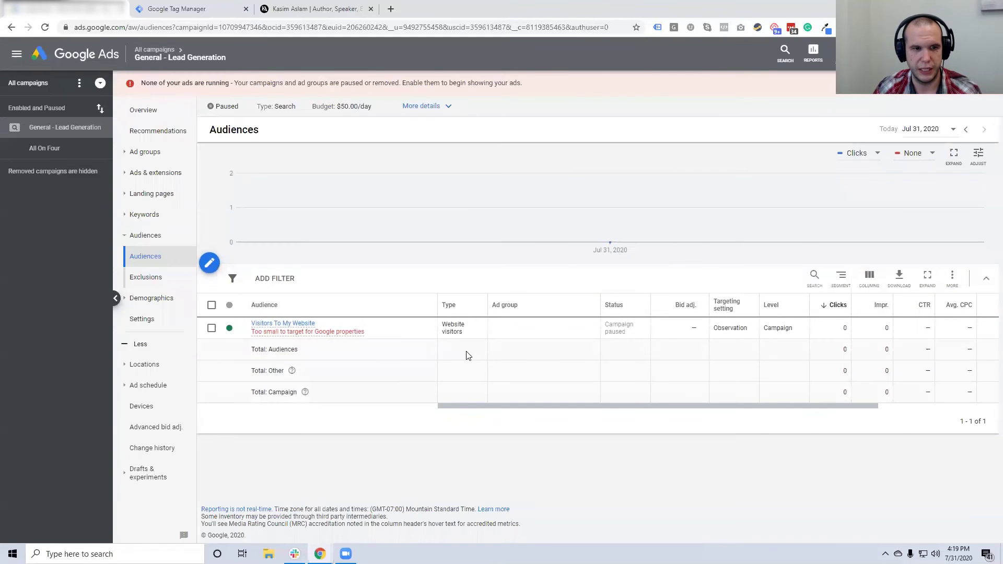
Give the Visitors To My Website audience a 40% bid increase
mouse_move(343, 330)
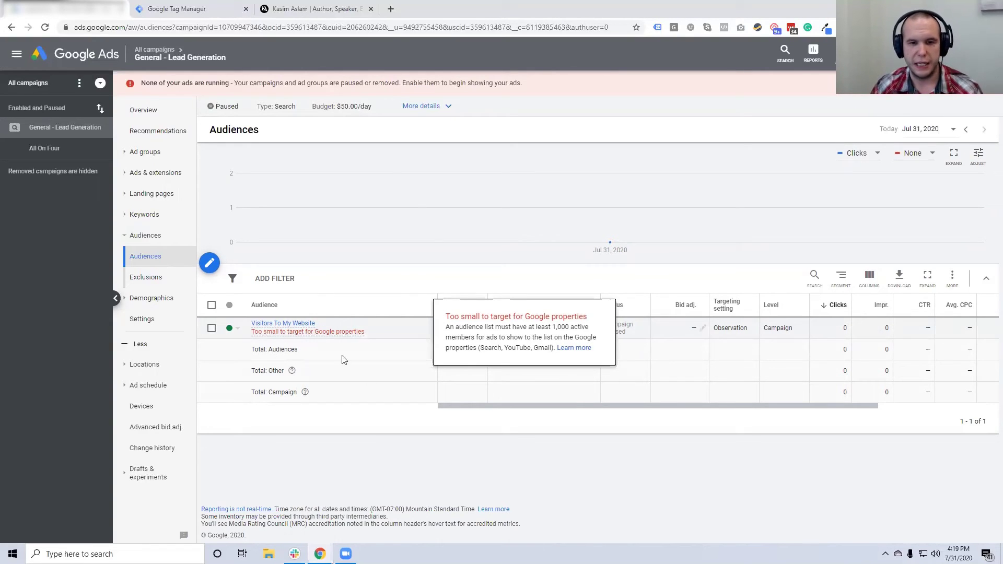
left_click(301, 333)
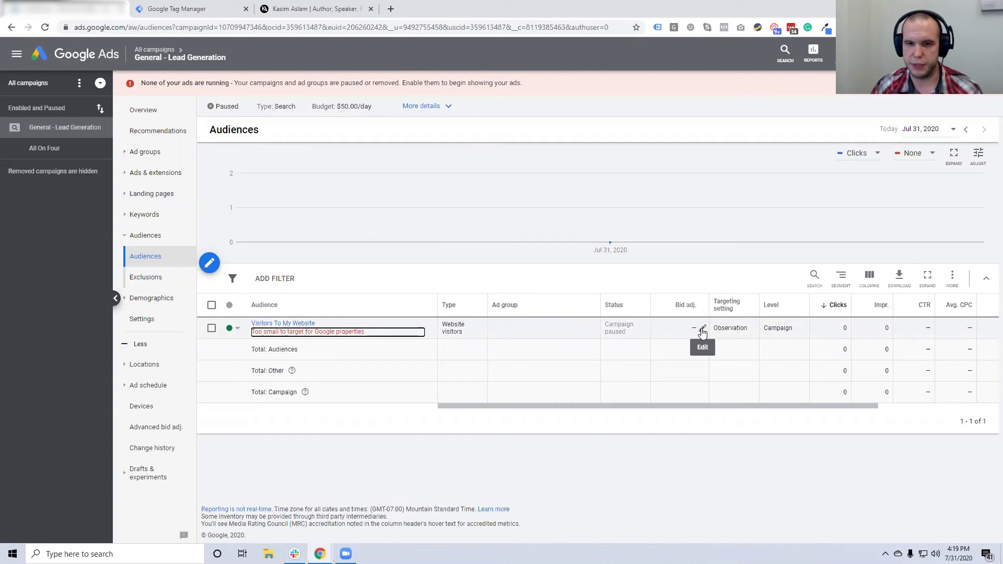
left_click(701, 328)
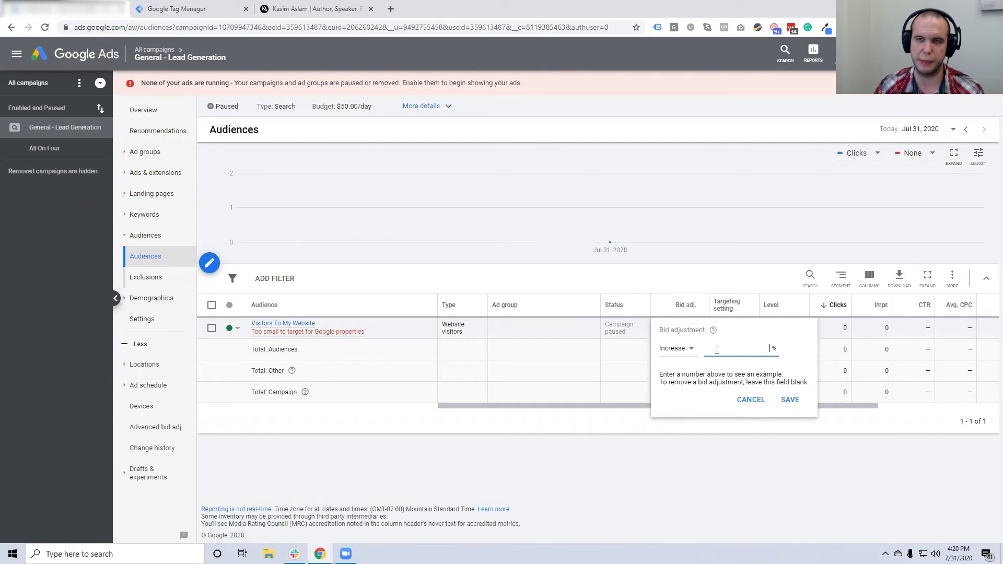
type("40")
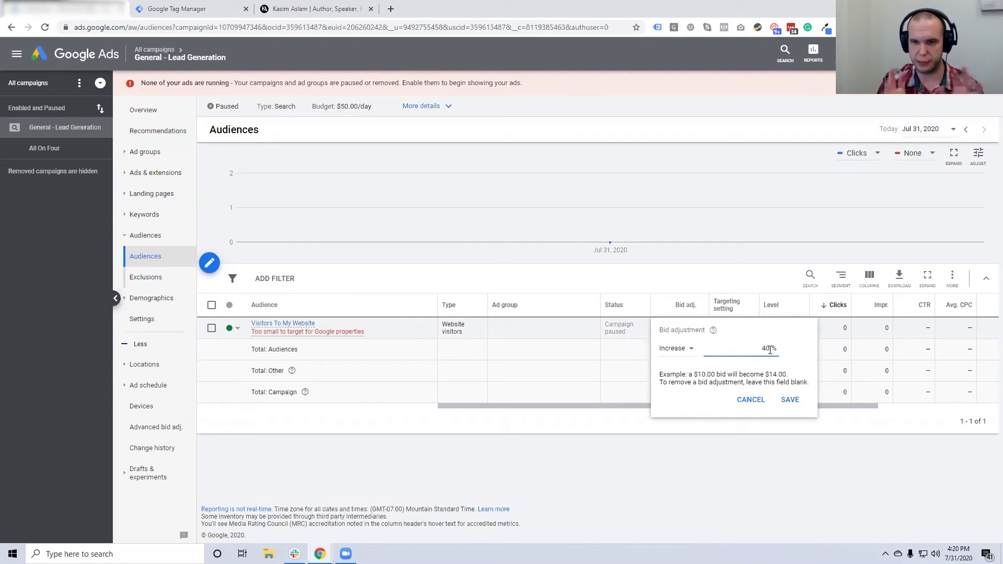
left_click(789, 400)
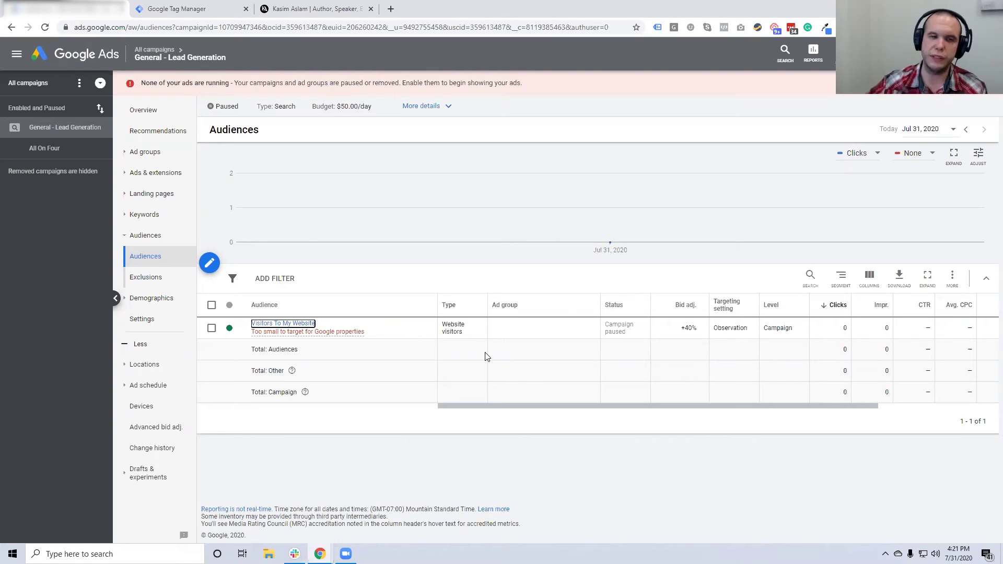
mouse_move(192, 61)
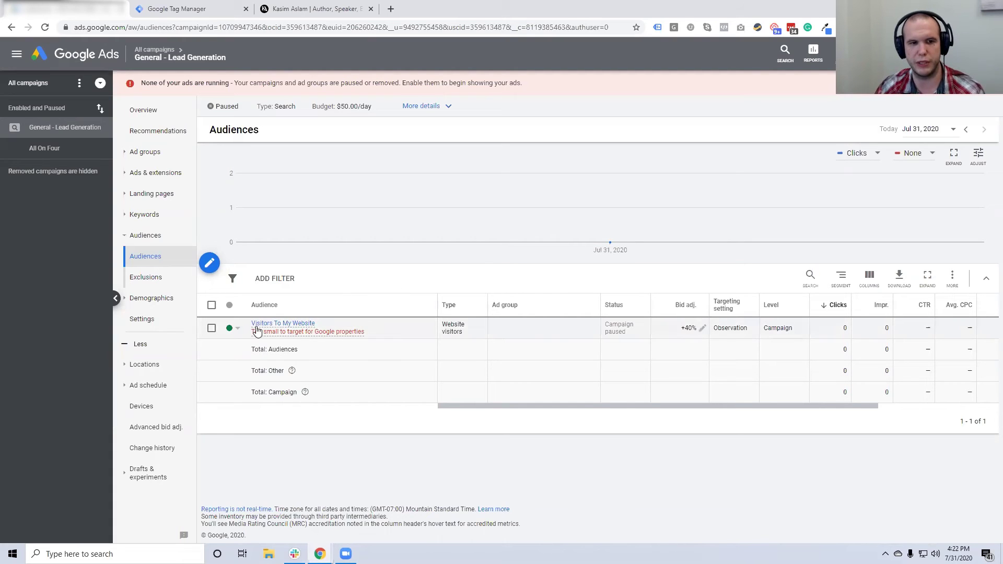
Preview the Visitors To My Website audience details, then go to the campaign's audience Exclusions
left_click(283, 323)
left_click(502, 389)
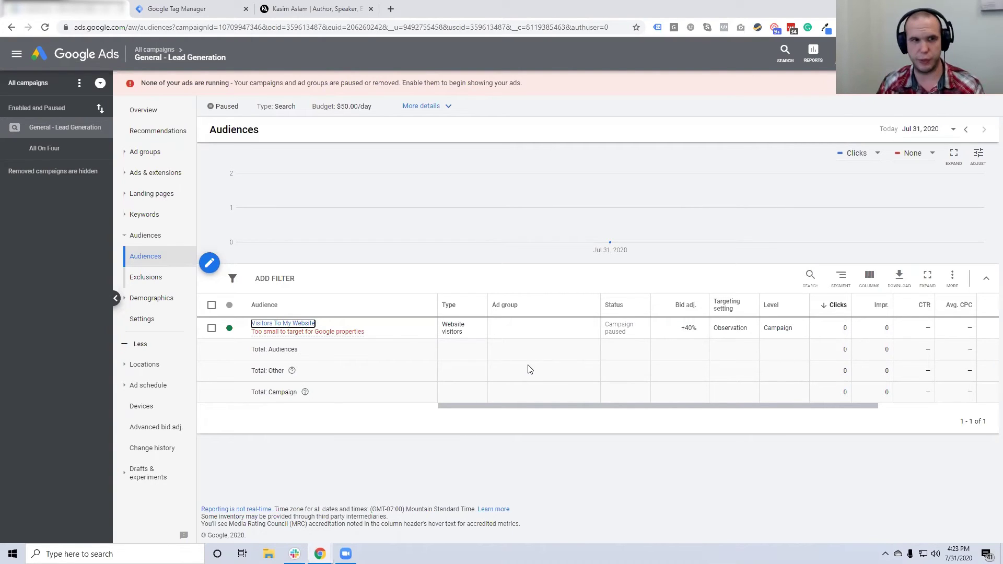
left_click(150, 279)
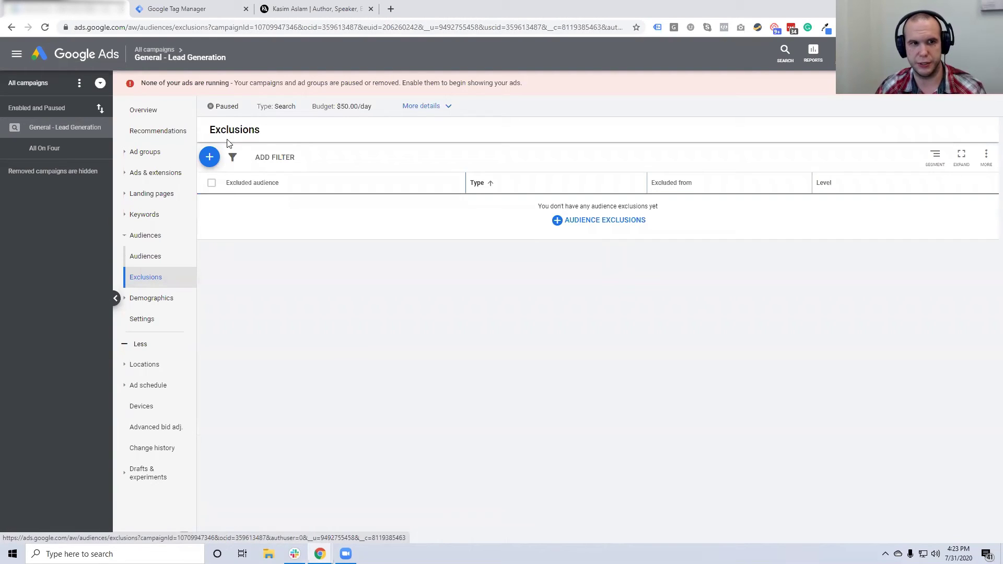
Look at adding Visitors To My Website as an exclusion, but cancel without saving
left_click(582, 222)
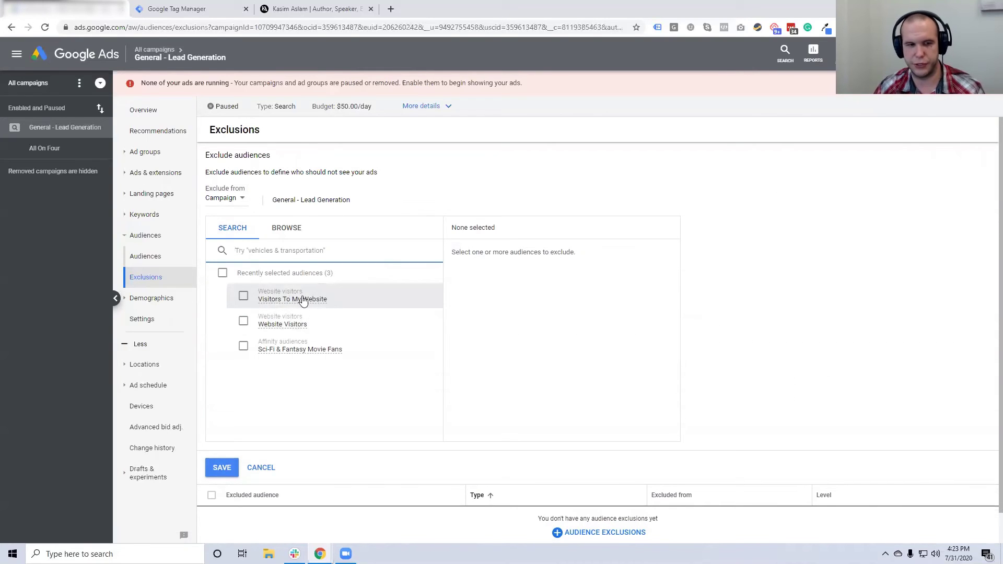
mouse_move(293, 301)
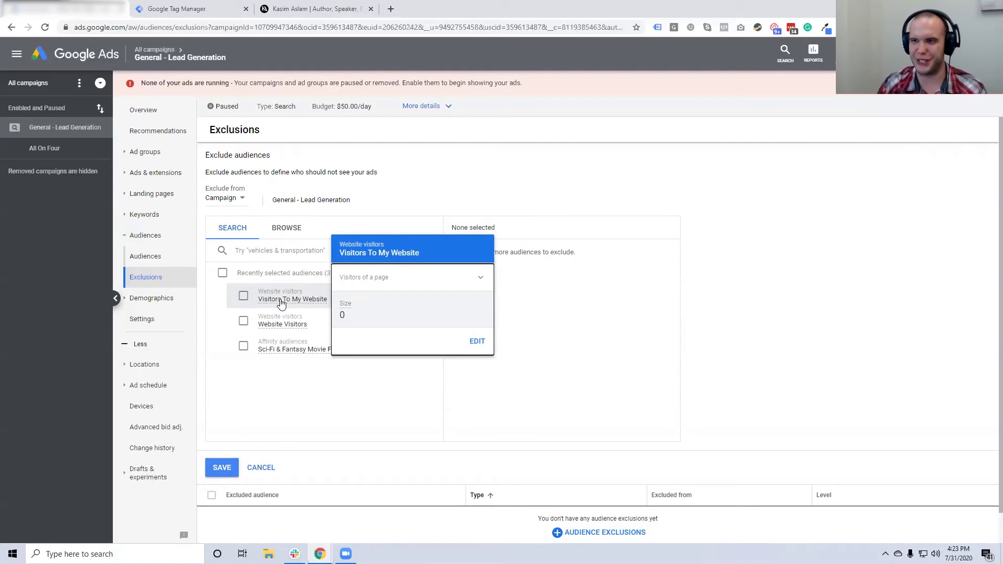
left_click(261, 468)
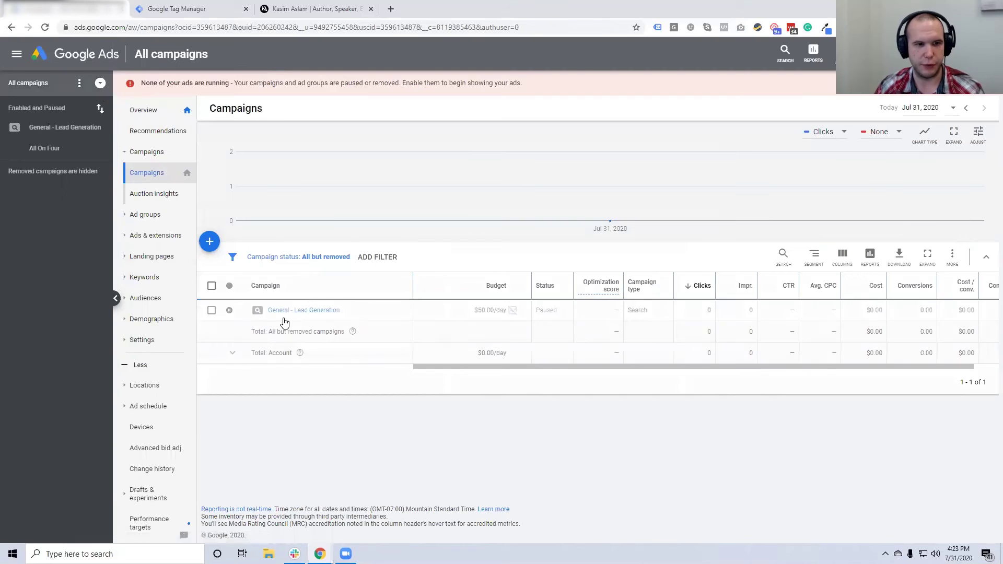
Copy the All-On-Four Dental Implants ad from the General - Lead Generation campaign's Ads page
left_click(286, 312)
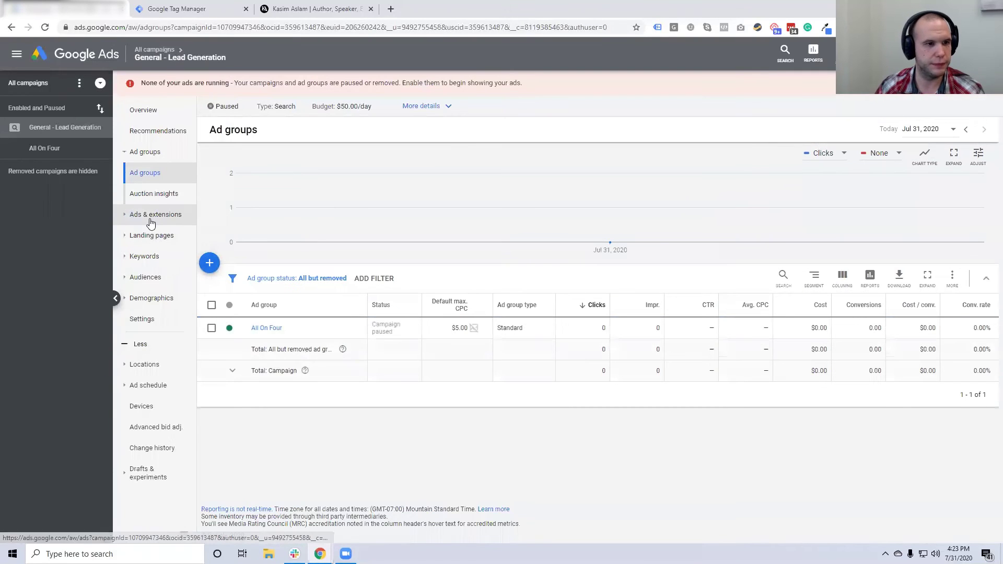
left_click(155, 215)
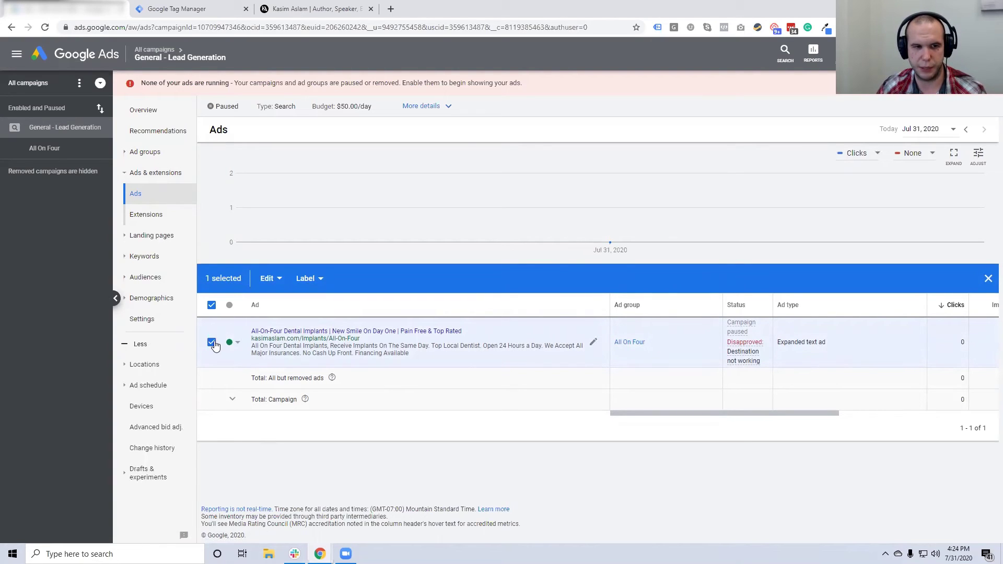
left_click(269, 280)
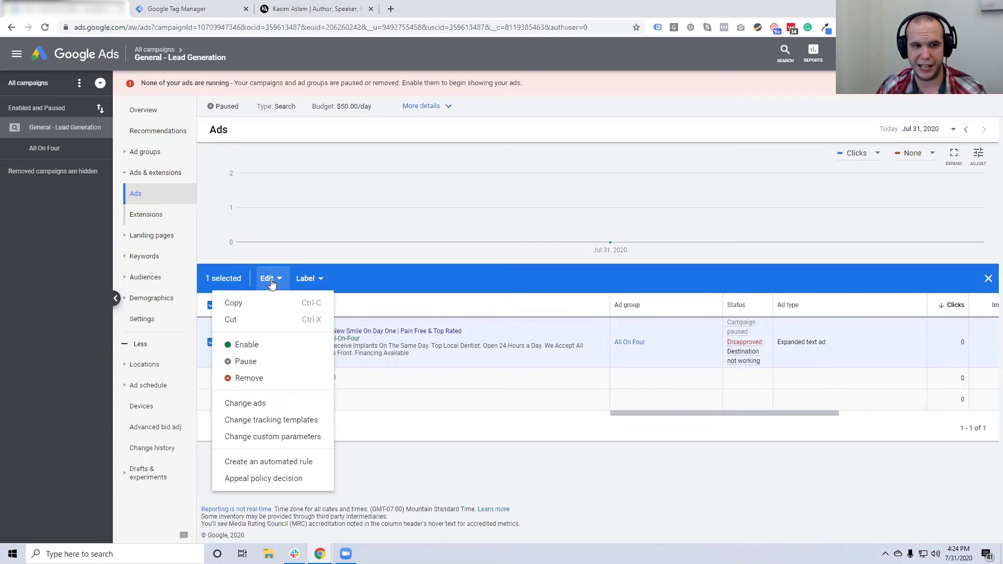
left_click(242, 308)
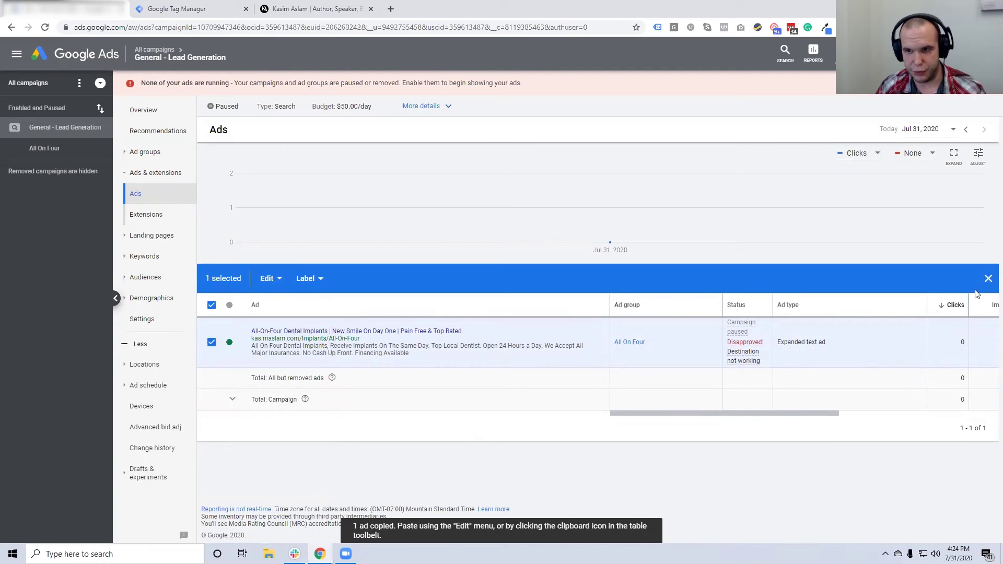
left_click(988, 279)
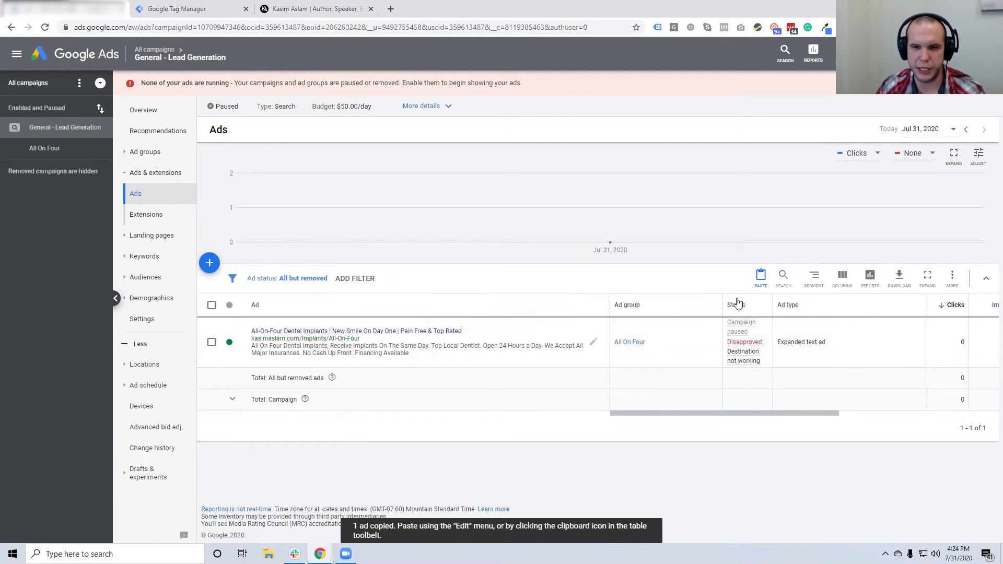
Paste the copied ad as a paused duplicate into the All On Four ad group
left_click(760, 277)
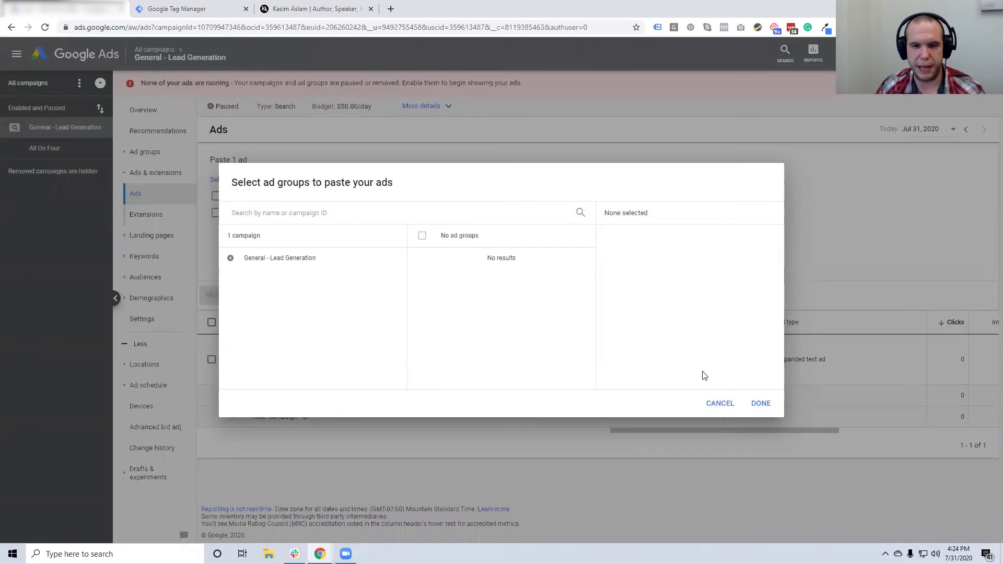
left_click(719, 403)
left_click(262, 297)
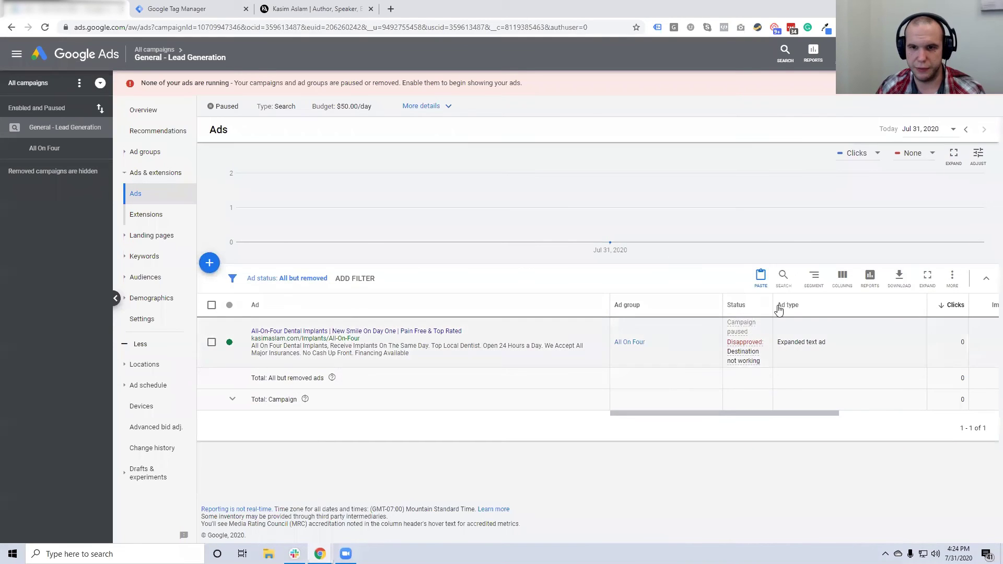
left_click(759, 277)
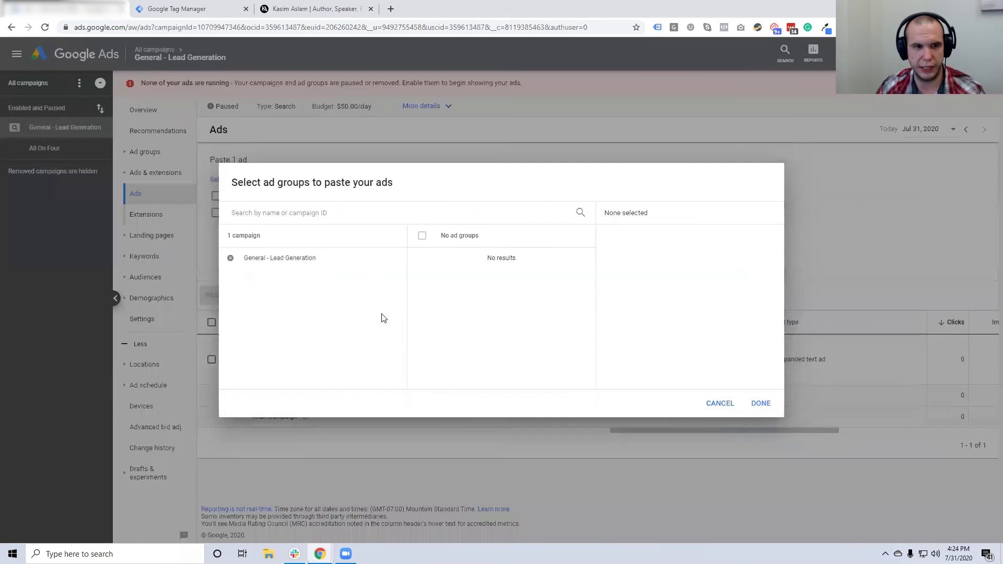
left_click(282, 264)
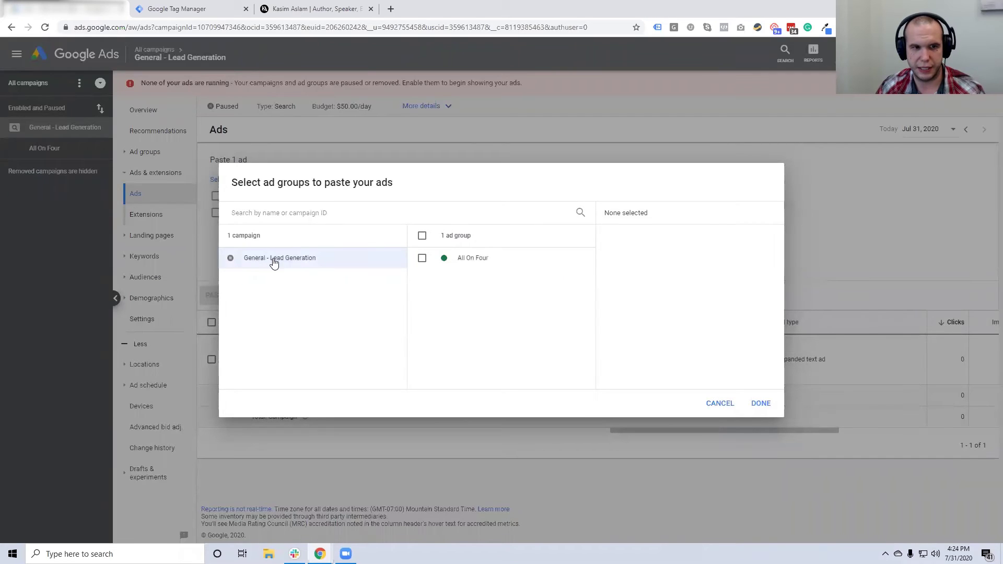
left_click(459, 263)
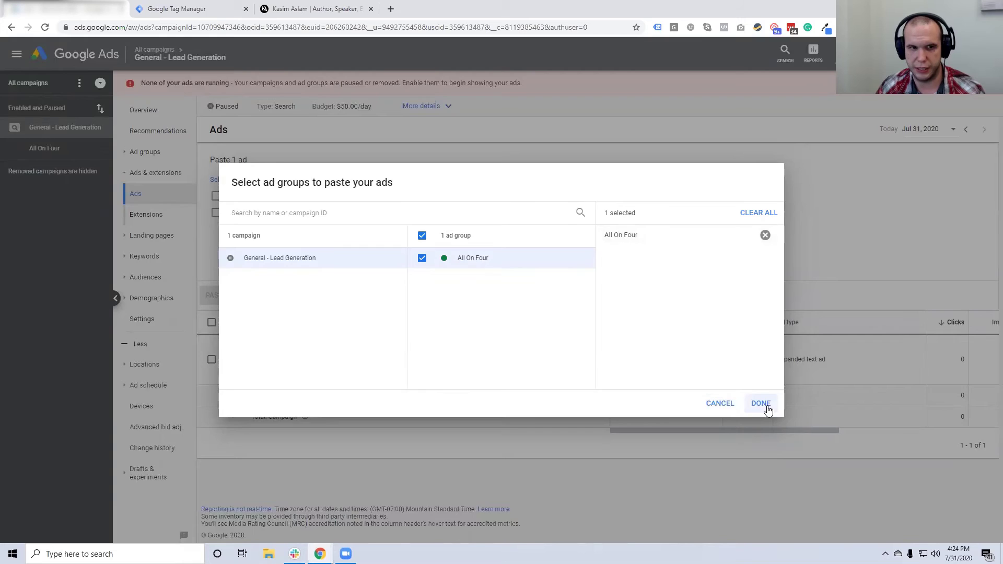
left_click(761, 404)
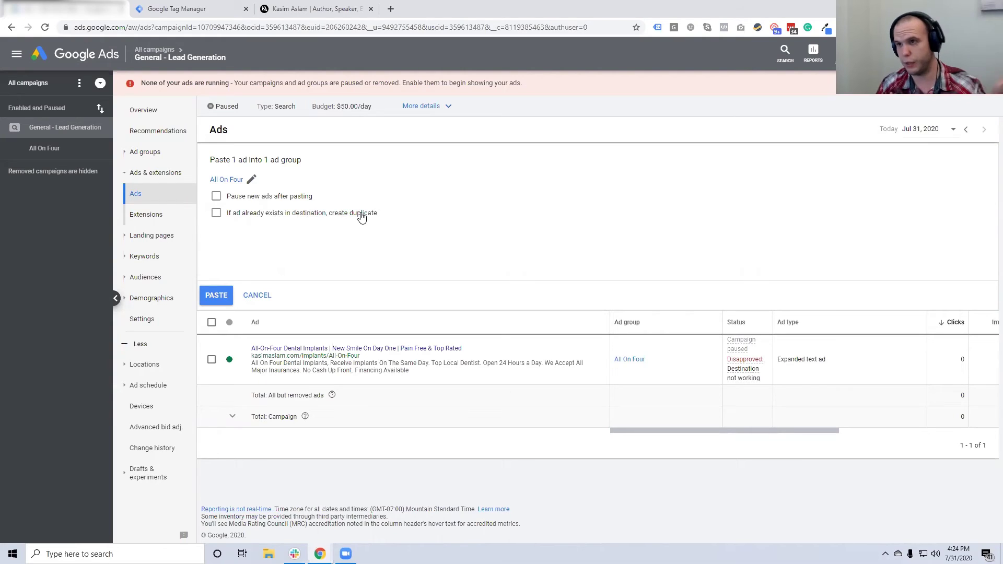
left_click(216, 214)
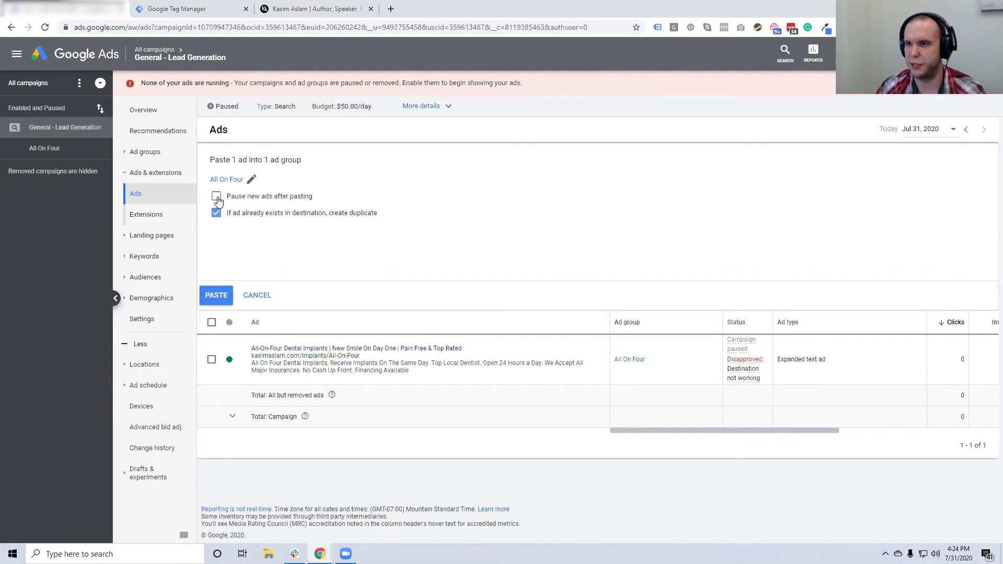
left_click(217, 197)
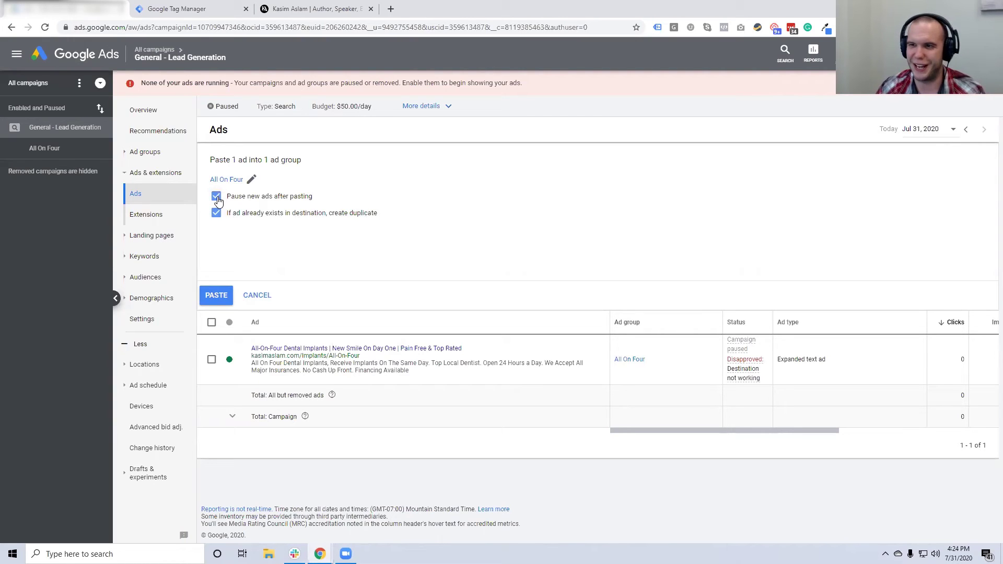
left_click(216, 295)
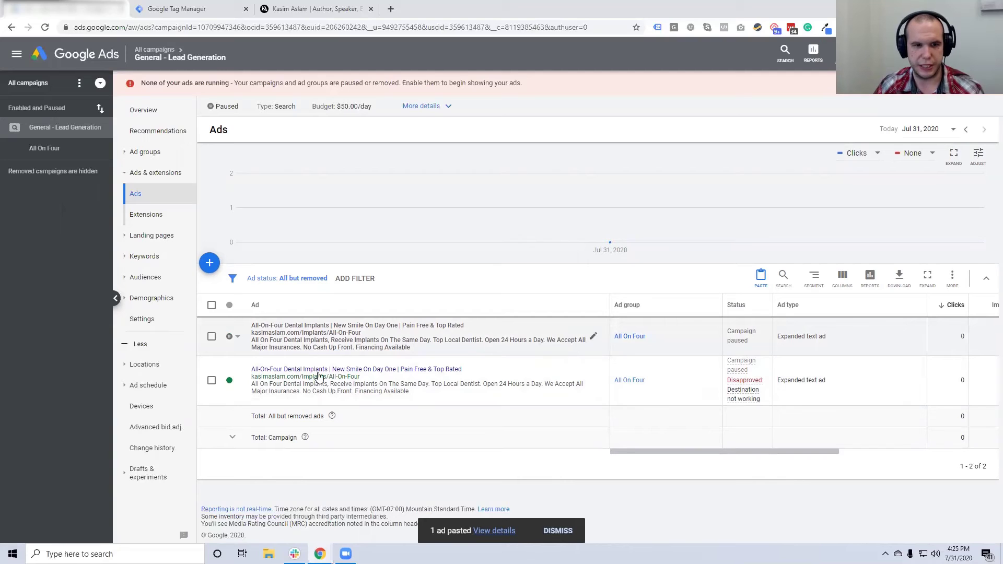
left_click(593, 337)
Change headlines to All-On-Four Procedure, Pain Free & Top Rated, and Major Insurances Accepted
left_click(610, 346)
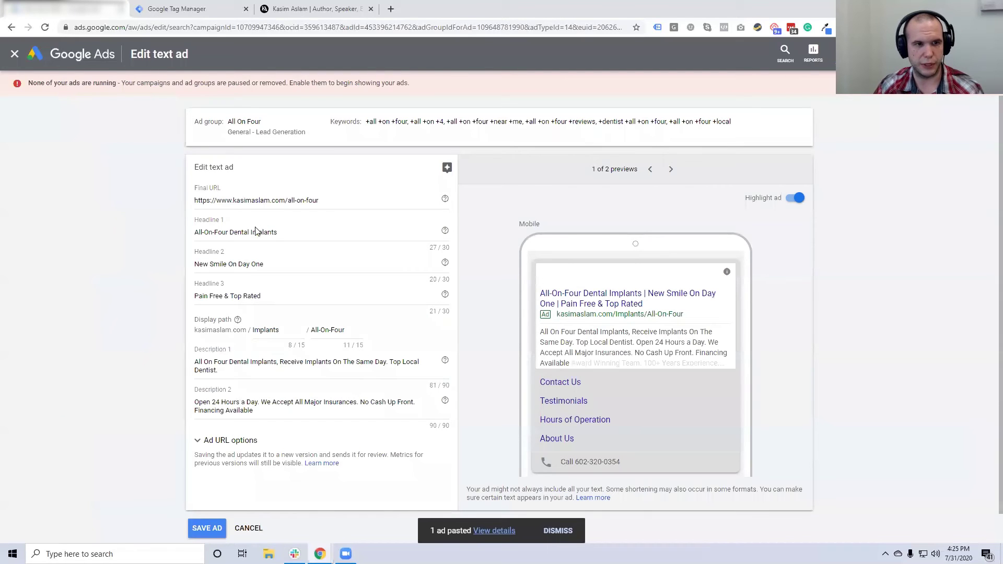
left_click(314, 233)
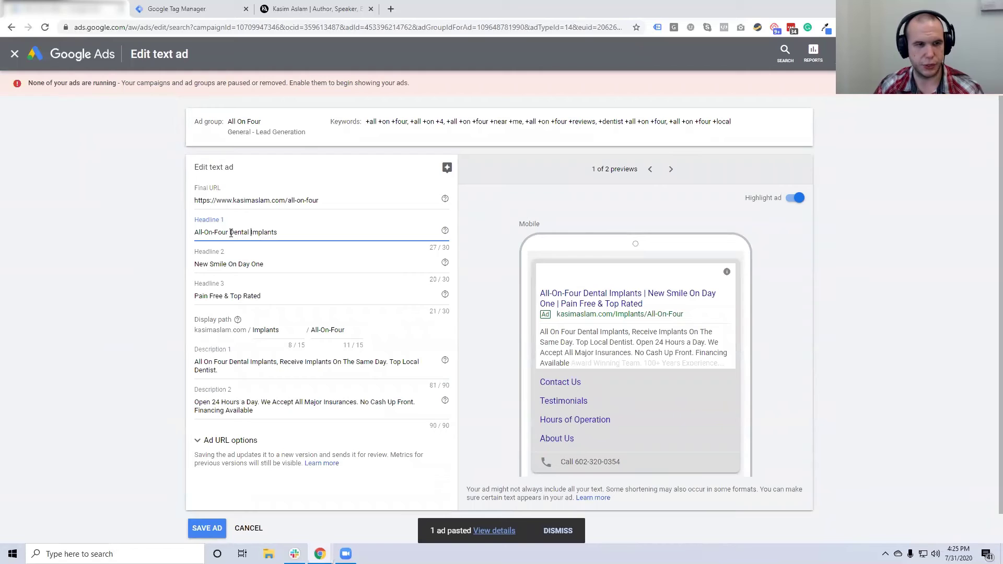
key("ctrl+shift+Left")
key("ctrl+shift+Left")
type("Procedure")
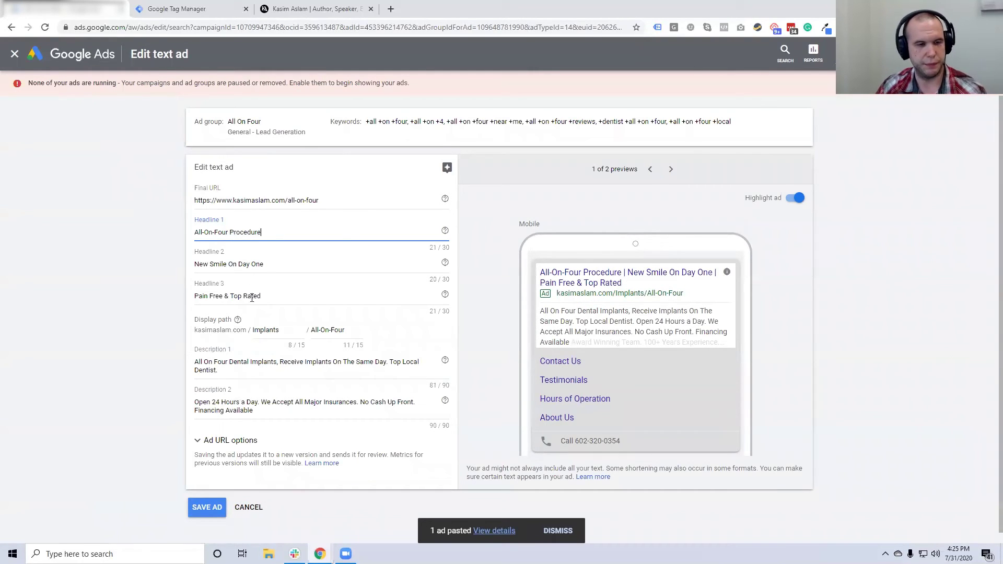
key("ctrl+c")
left_click_drag(193, 296, 140, 269)
key("ctrl+v")
triple_click(208, 296)
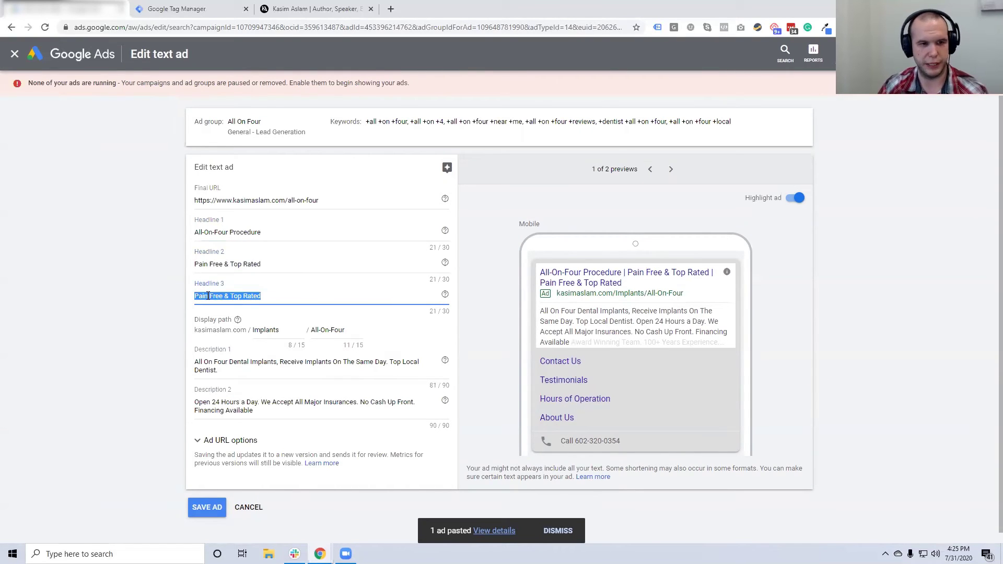
key("BackSpace")
type("M")
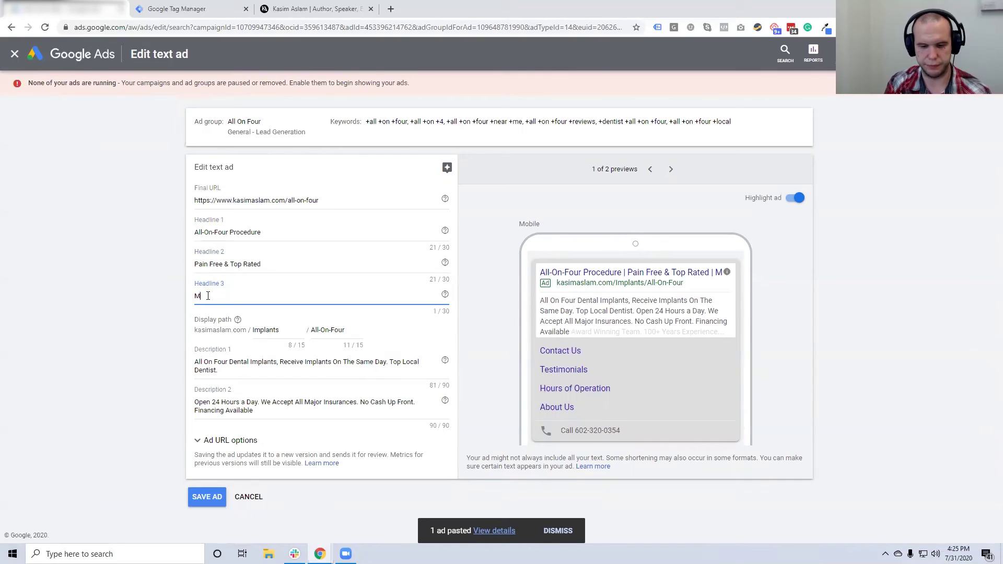
type("ajor Insurances Accpets")
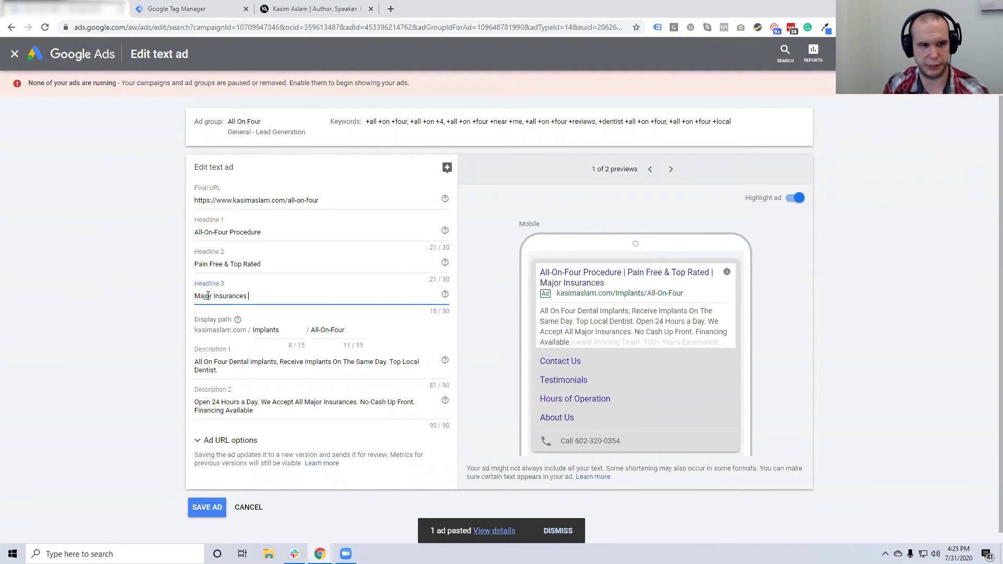
key("BackSpace")
key("BackSpace")
key("BackSpace")
type("epted")
Set display path 1 to All-On-Four and clear path 2
left_click(129, 319)
double_click(301, 333)
key("BackSpace")
left_click_drag(345, 333, 250, 328)
key("ctrl+c")
left_click(251, 329)
key("ctrl+v")
key("Tab")
key("BackSpace")
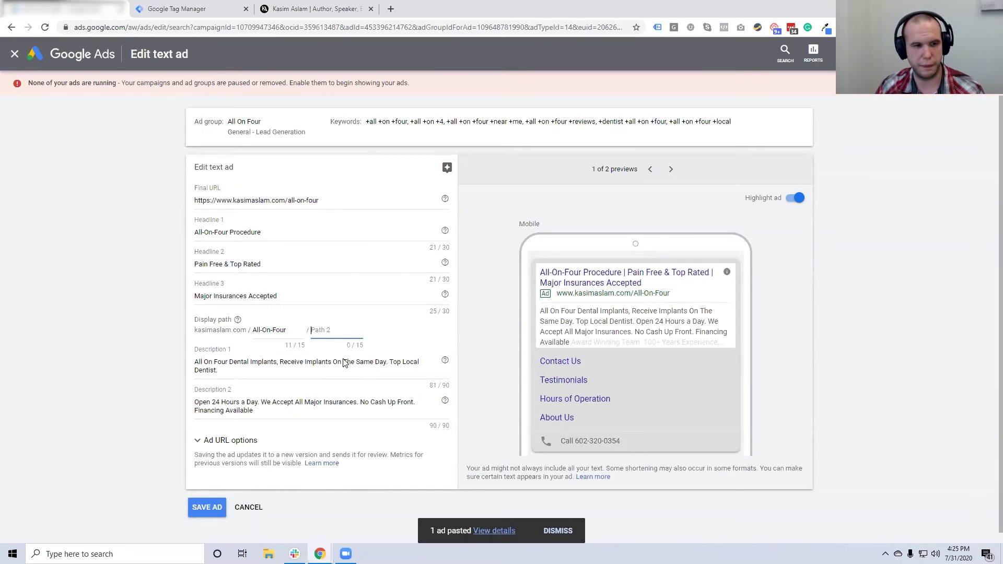
Swap the texts of Description 1 and Description 2, then save the ad
scroll(344, 363, "down", 1)
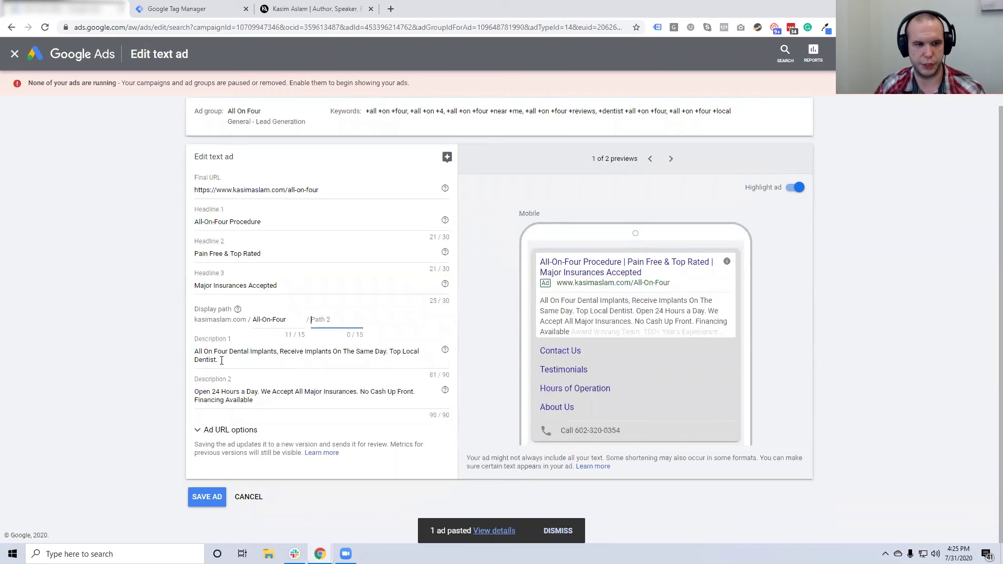
left_click_drag(231, 358, 168, 352)
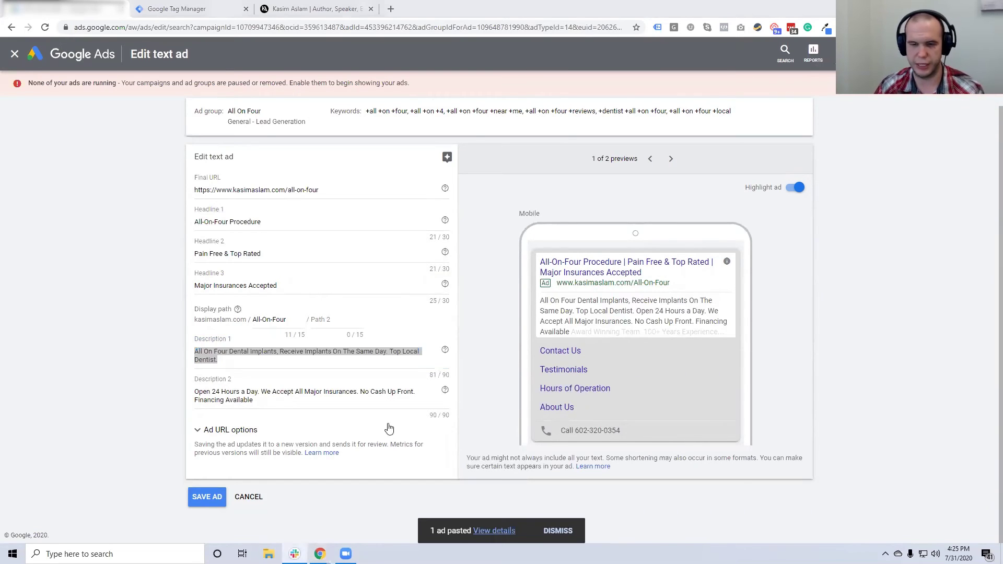
left_click_drag(287, 403, 237, 378)
left_click(239, 358)
key("ctrl+a")
key("ctrl+v")
left_click(340, 396)
key("ctrl+a")
key("ctrl+v")
left_click(148, 397)
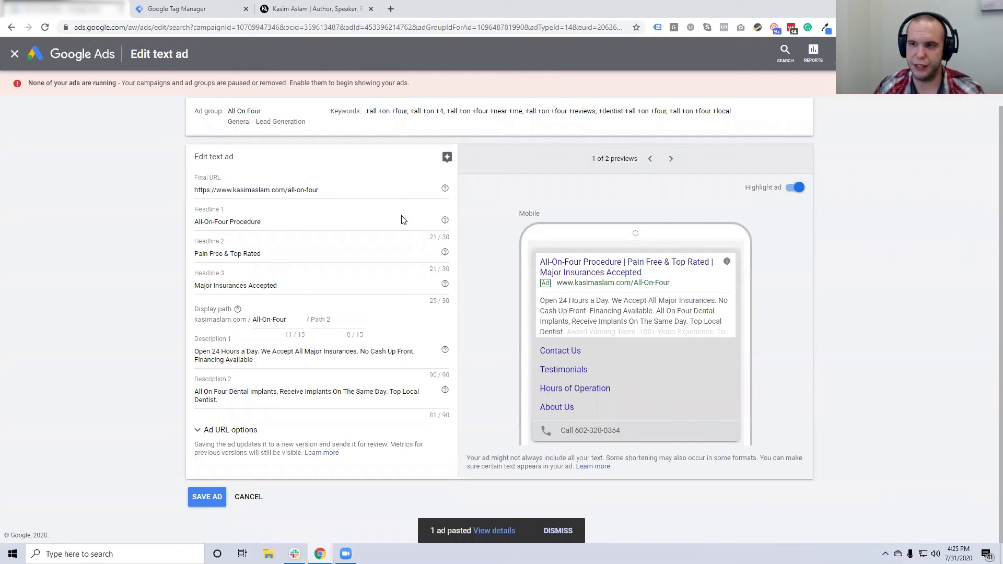
left_click(212, 497)
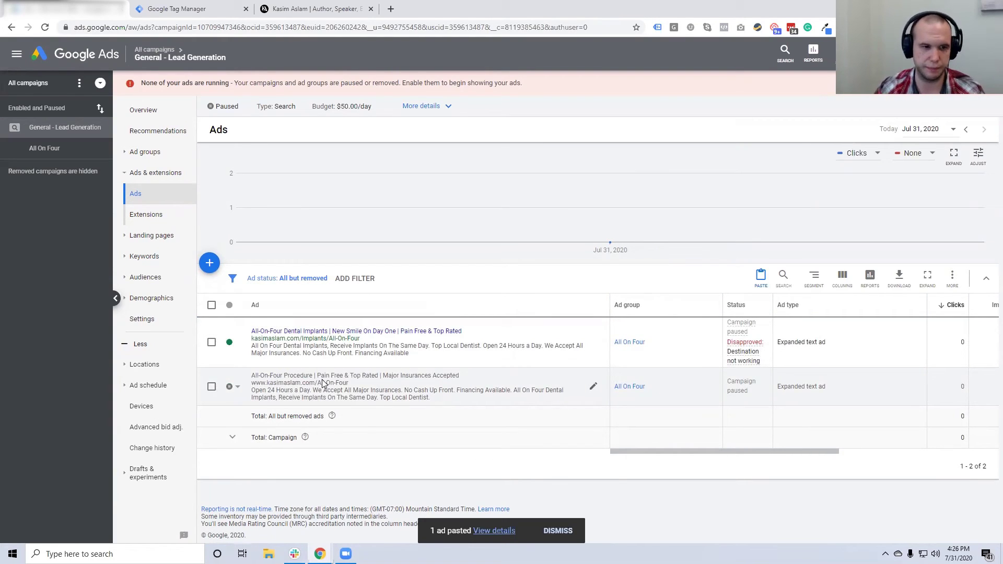
Check the first ad's enable/pause status, then bring up the list of new ad types
left_click(234, 342)
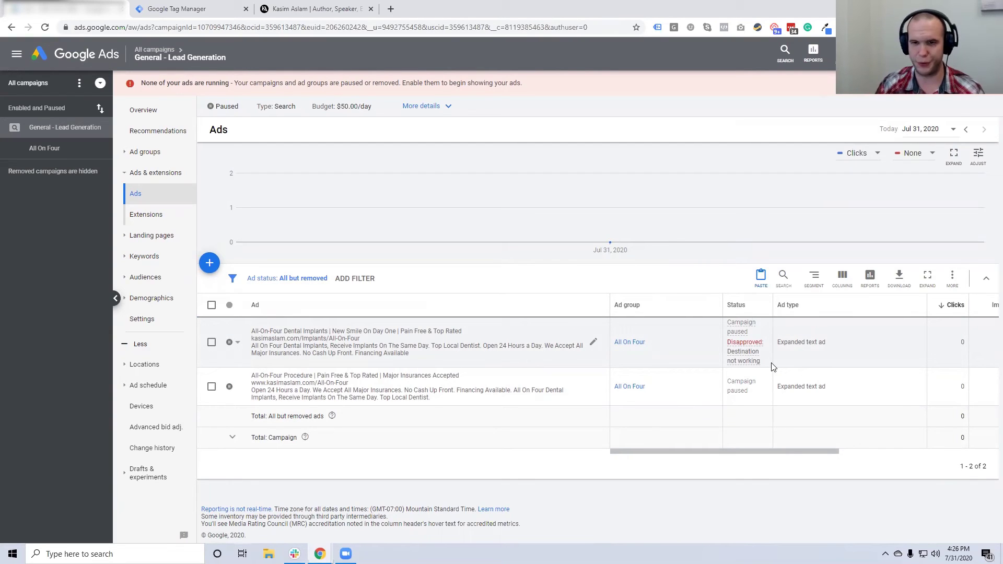
mouse_move(758, 354)
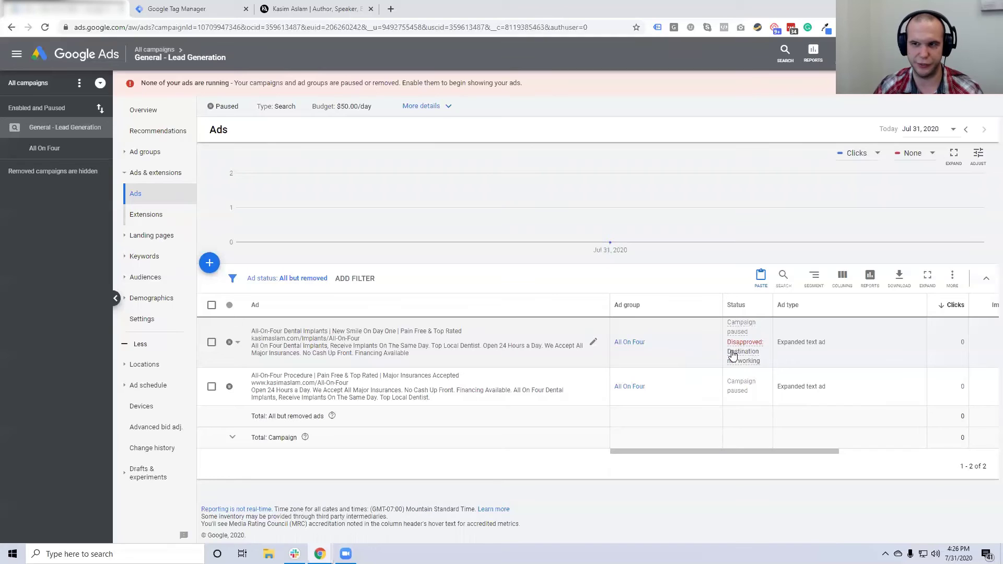
left_click(208, 264)
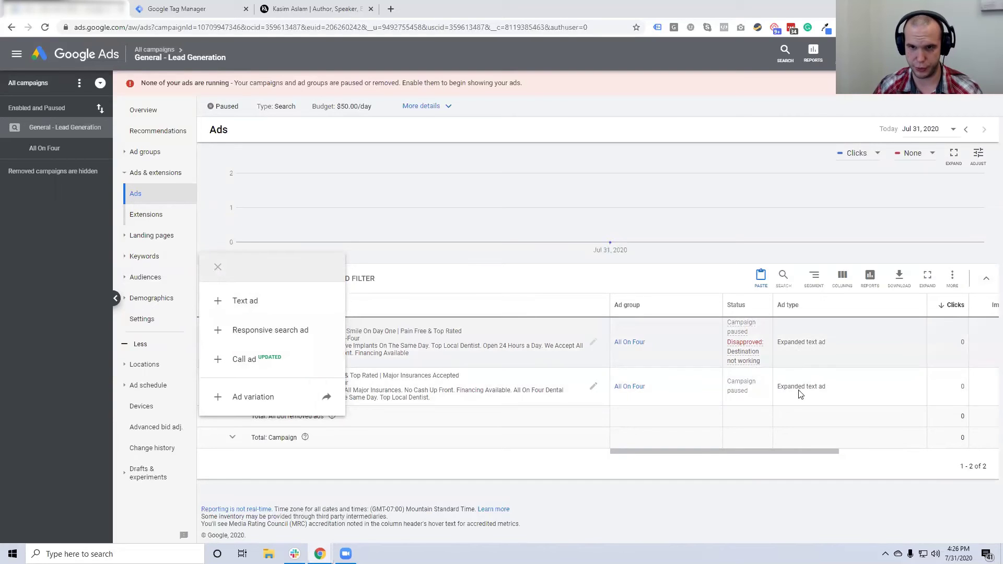
Start a responsive search ad in the All On Four ad group, ready at the first headline
left_click(299, 336)
left_click(444, 280)
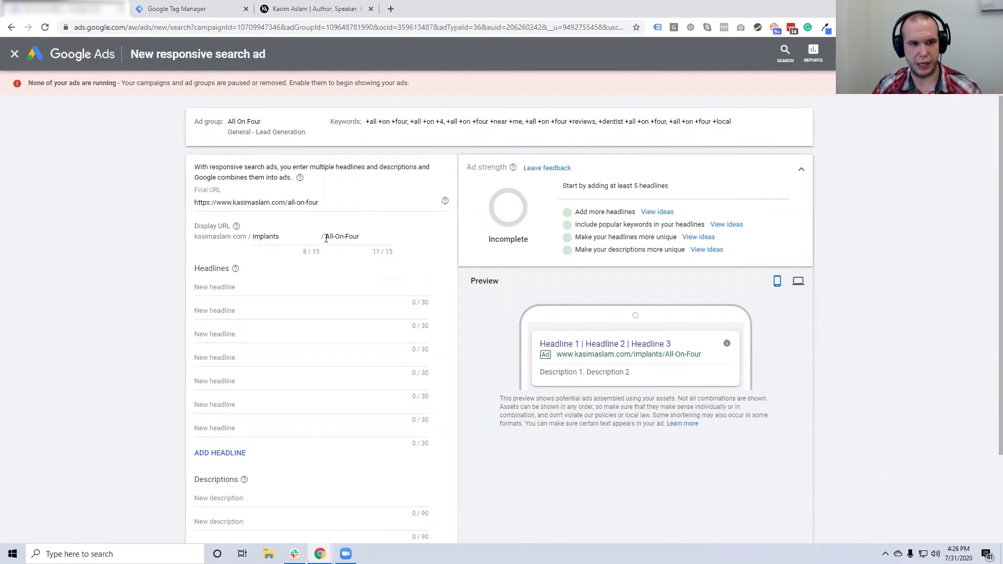
scroll(346, 238, "down", 1)
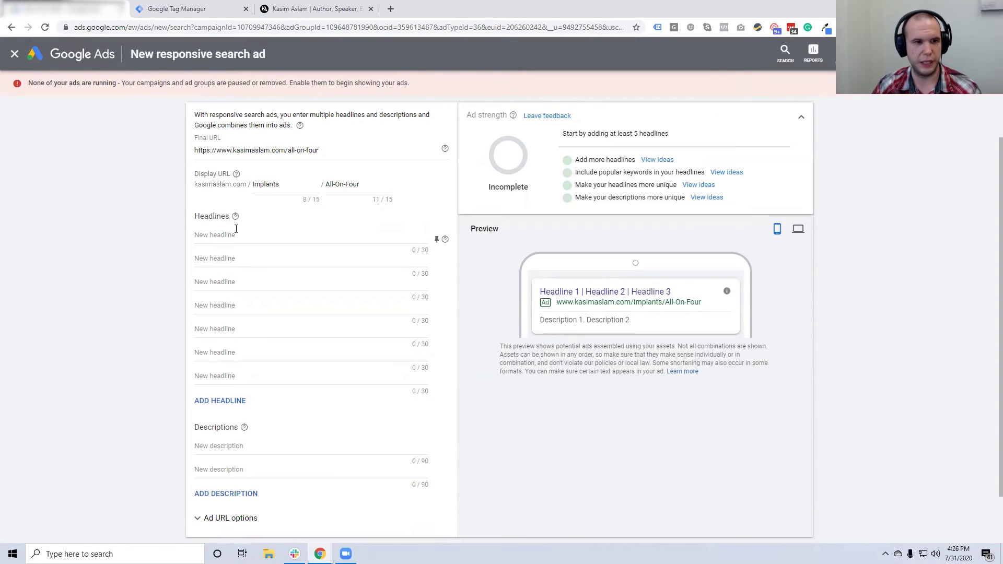
left_click(235, 236)
left_click(292, 285)
left_click(201, 237)
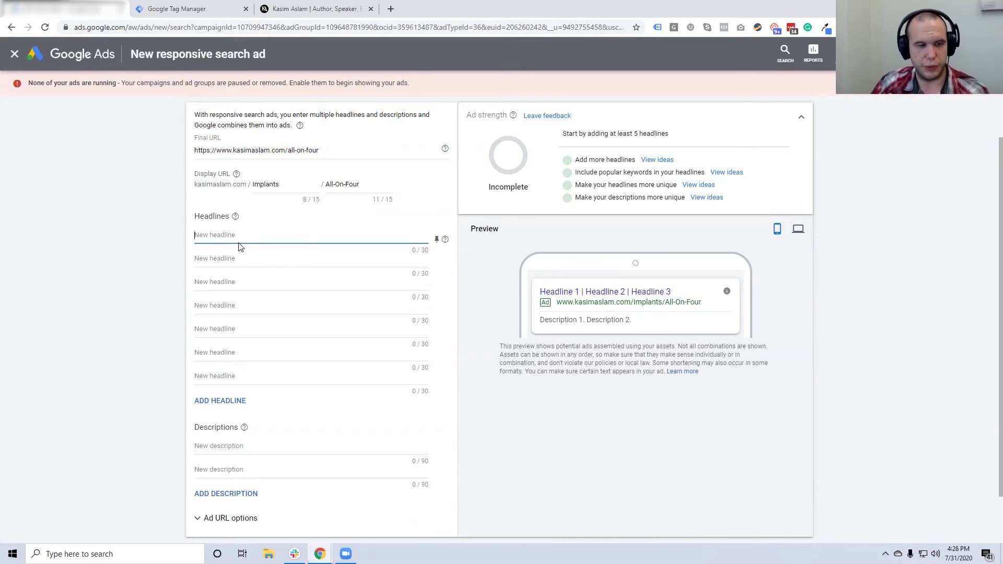
scroll(240, 243, "down", 1)
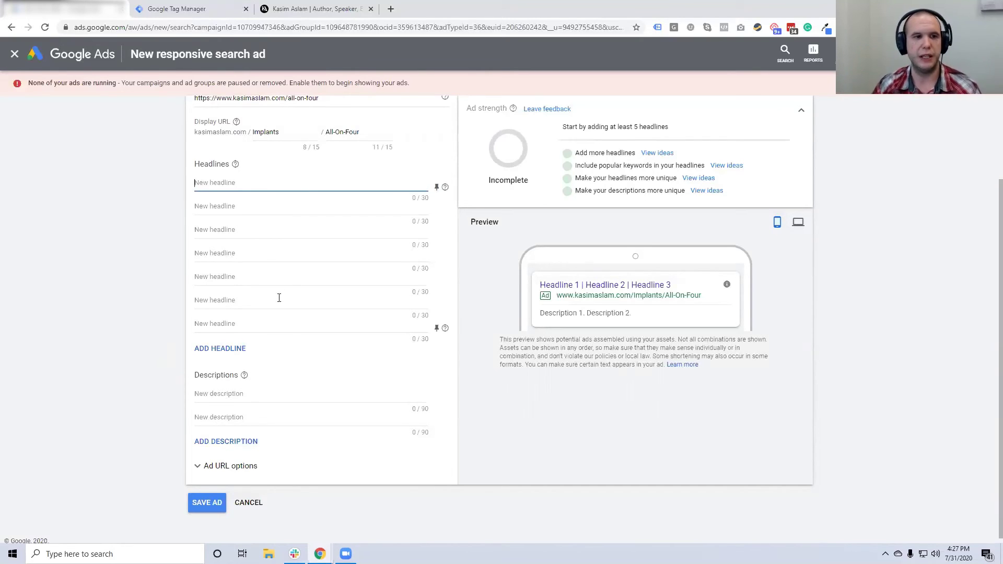
Enter headlines 'All-On-Four' and 'All Insurances Accepted', fixing the misspelling
type("Al")
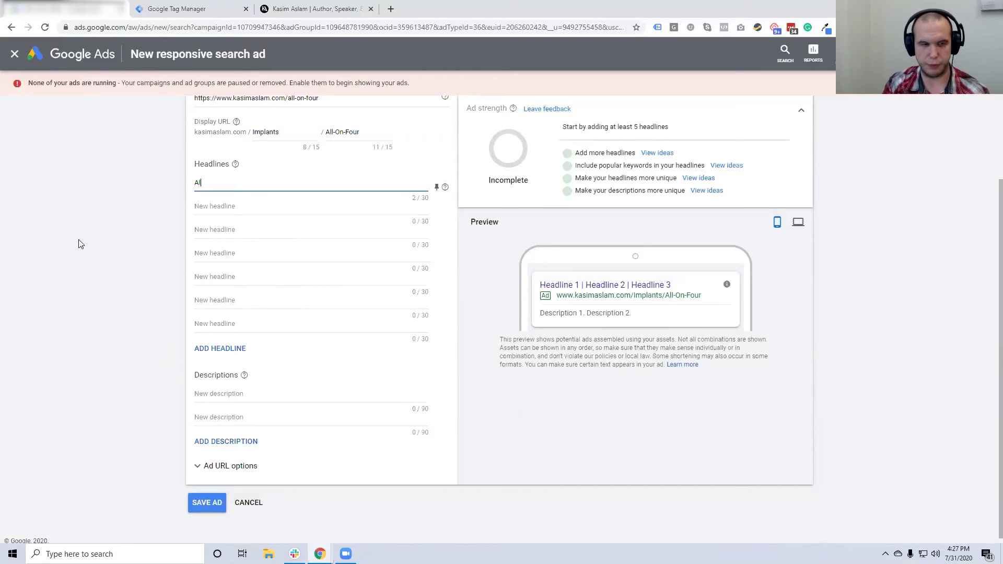
type("l-On-Four")
key("Tab")
type("Al")
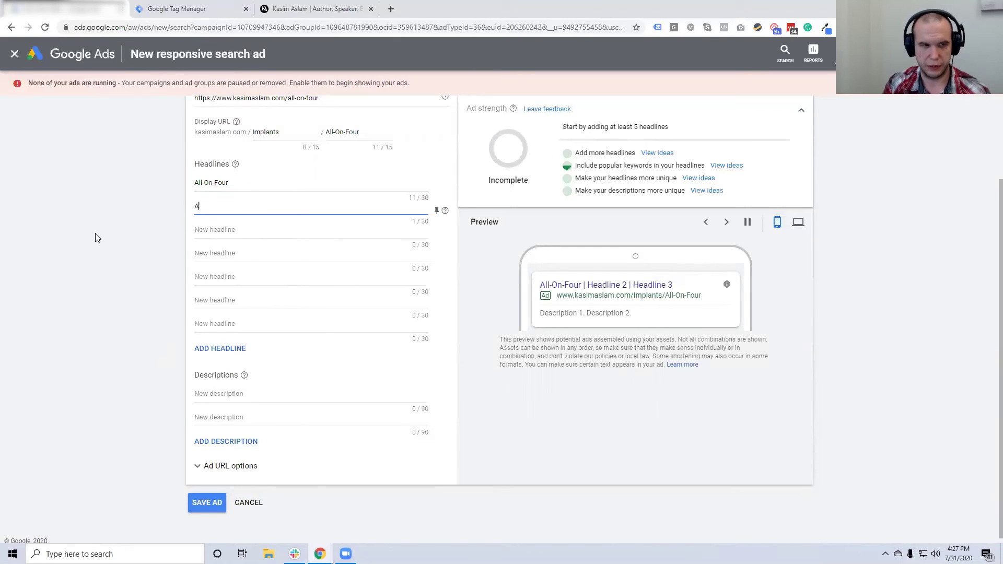
type("l Insurances Accpet")
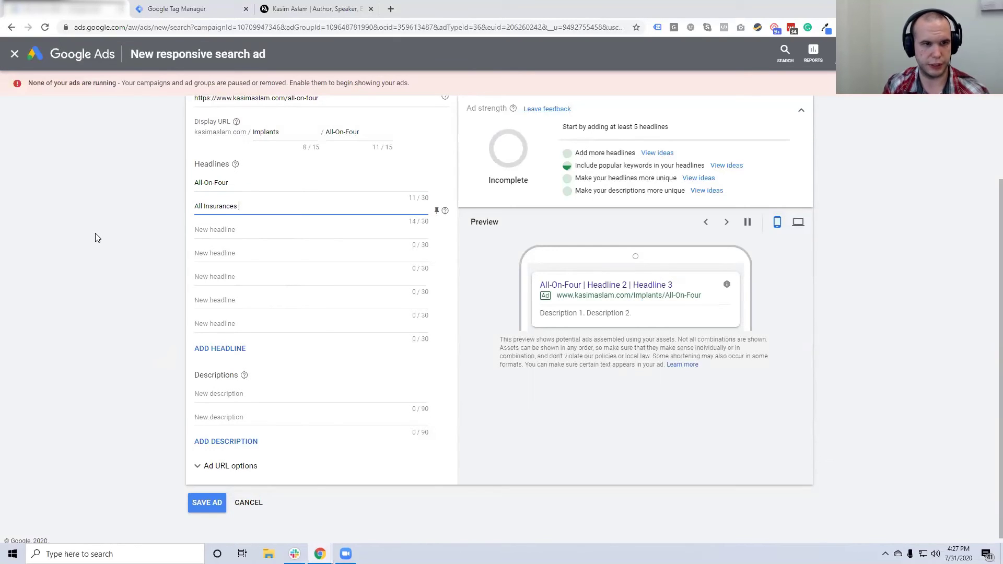
key("BackSpace")
key("BackSpace")
key("BackSpace")
type("epted")
left_click(95, 237)
Add headlines '1-Hour Visit', 'Open 24/7' and 'Pain Free'
left_click(266, 233)
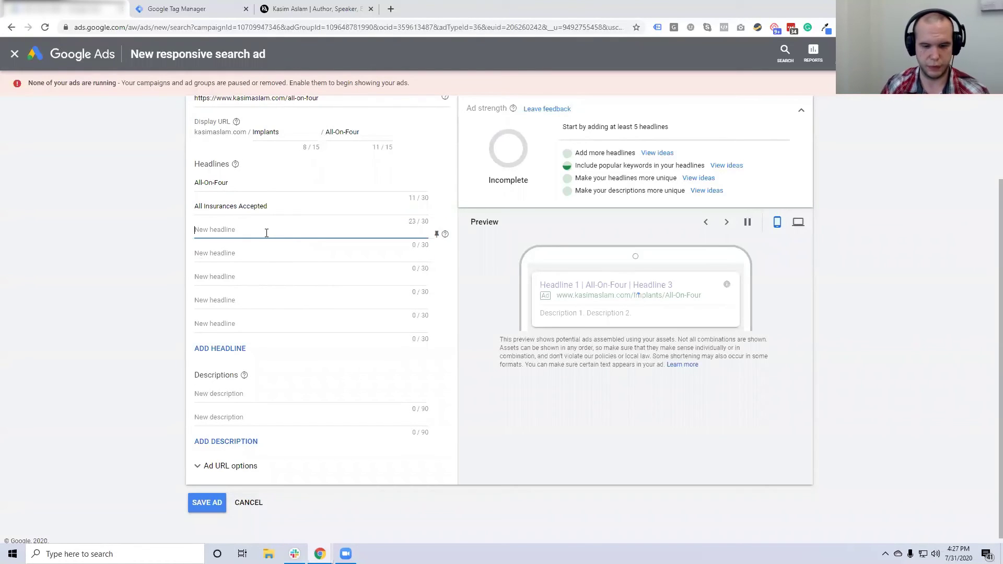
type("1-Hour Visit")
key("Tab")
key("Tab")
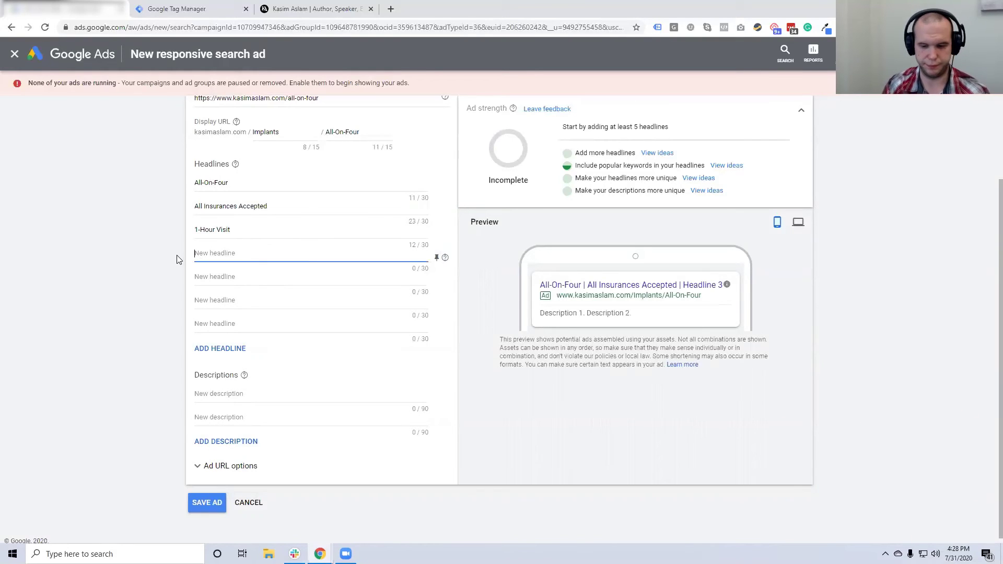
type("Open 24/7")
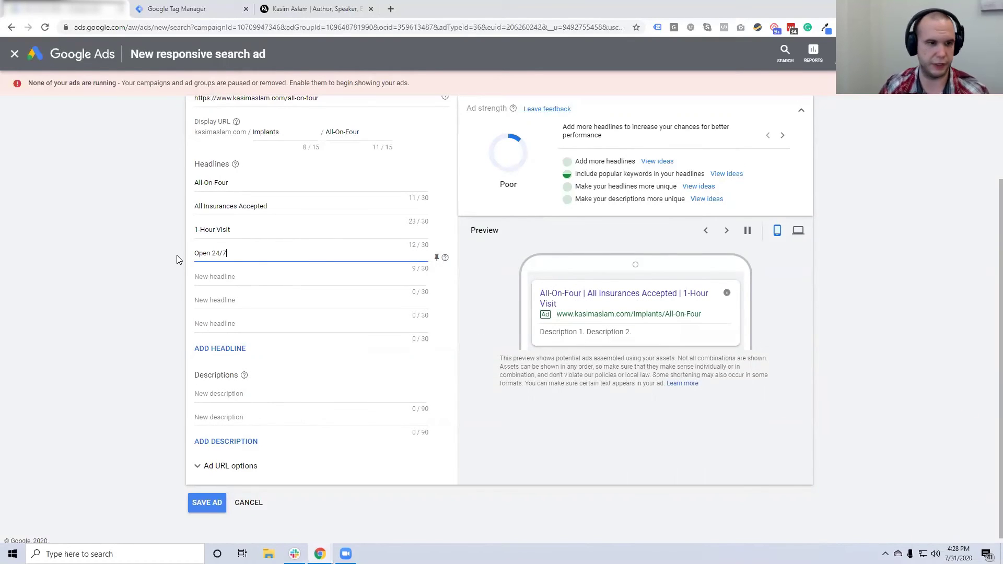
key("Tab")
type("Pain Free")
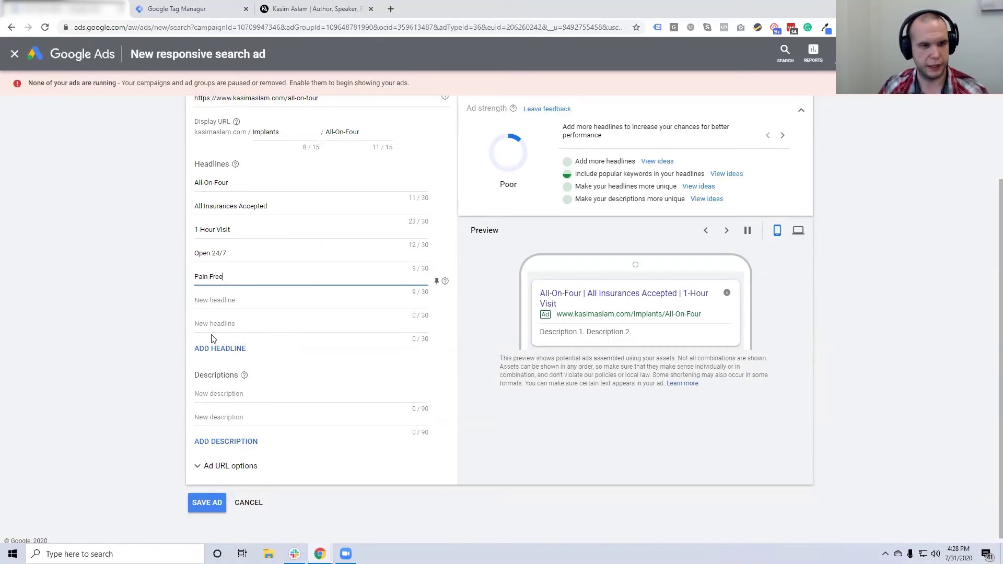
left_click(238, 405)
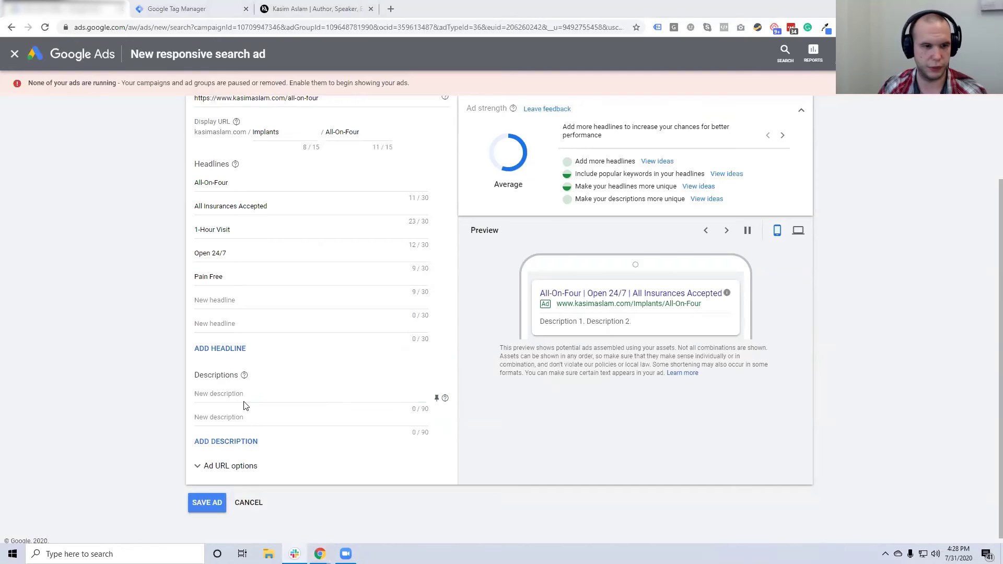
Paste the same-day All On Four implants text as description 1 and enter 'No Money Down' as description 2
key("ctrl+v")
left_click(236, 418)
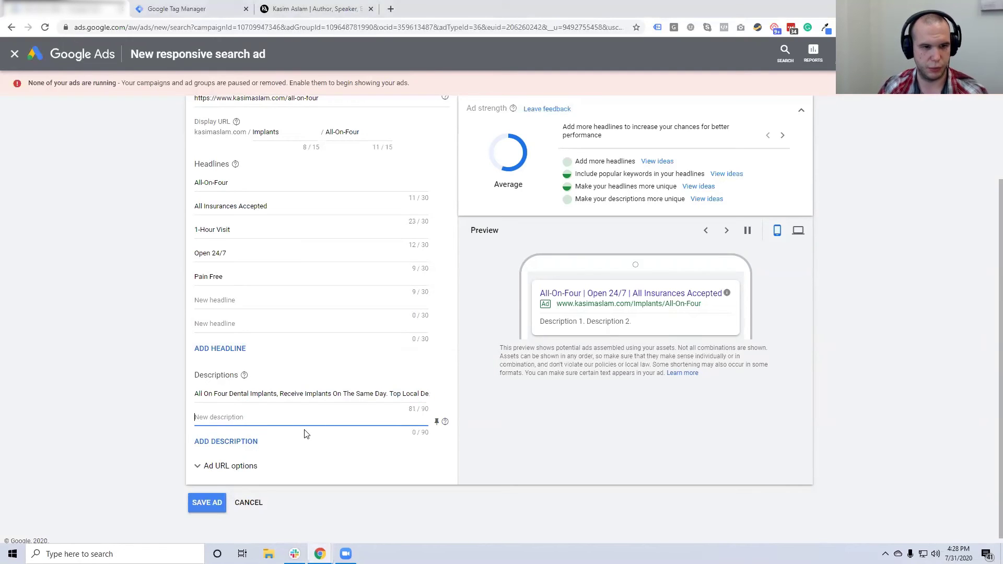
type("We")
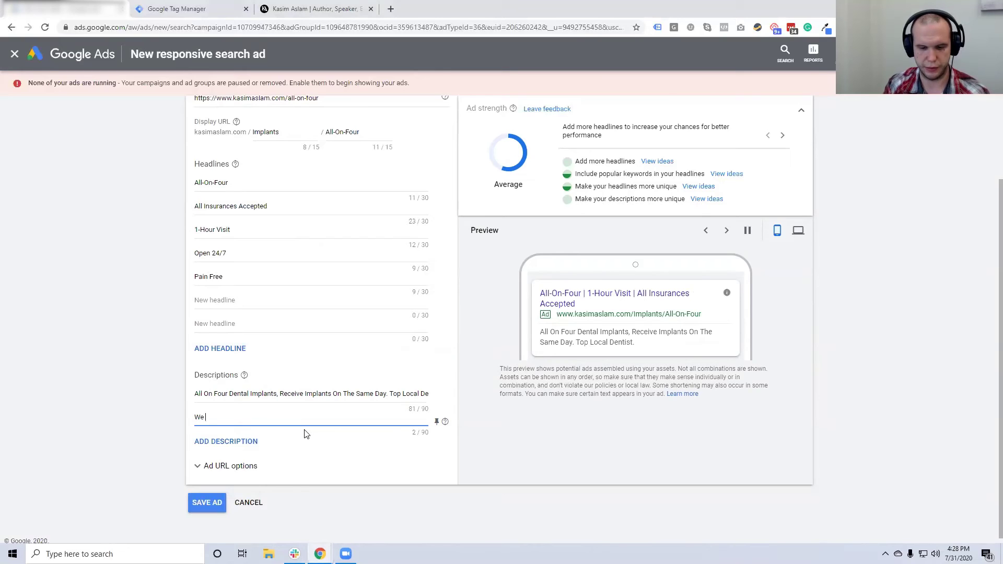
key("BackSpace")
key("BackSpace")
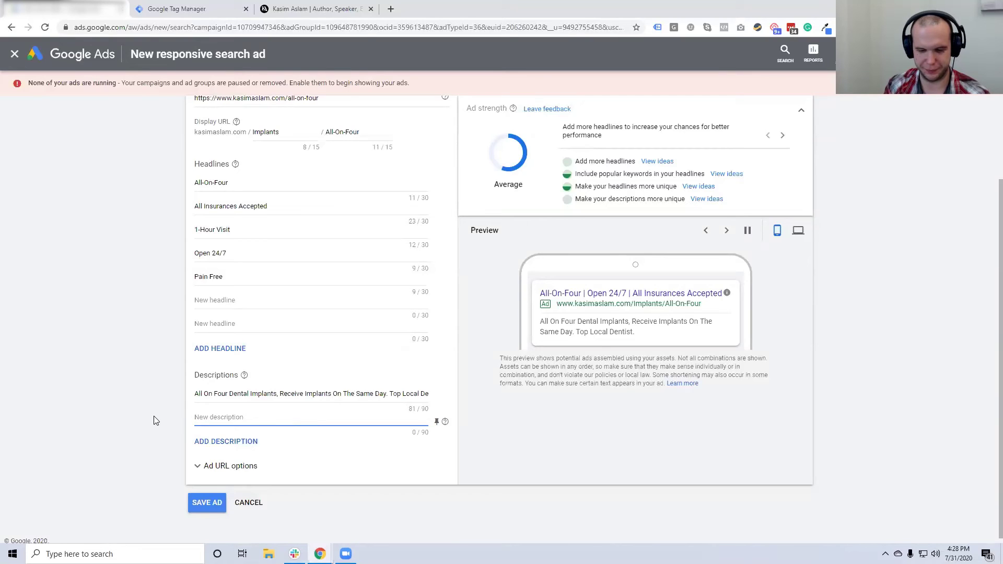
type("No Money ")
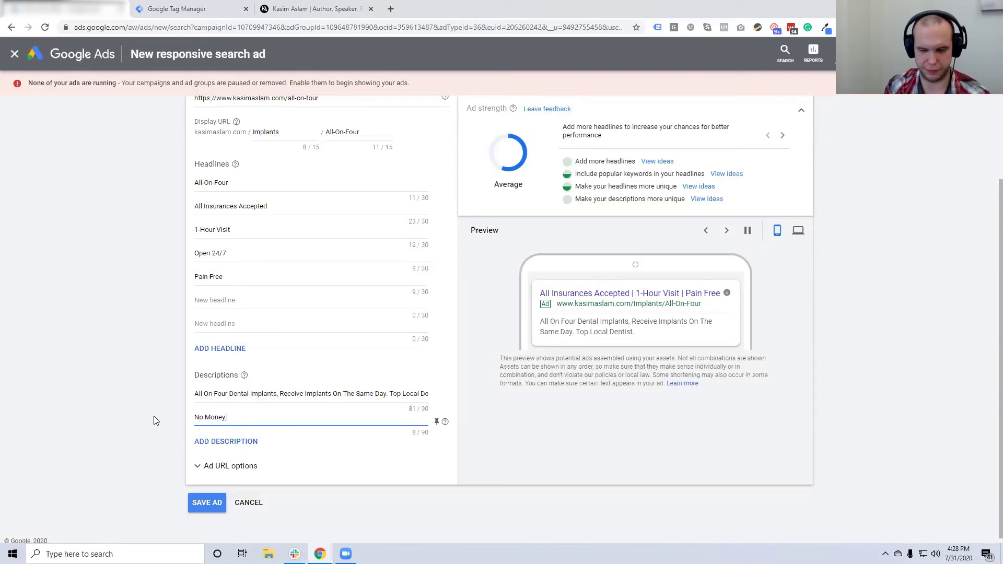
type("Down")
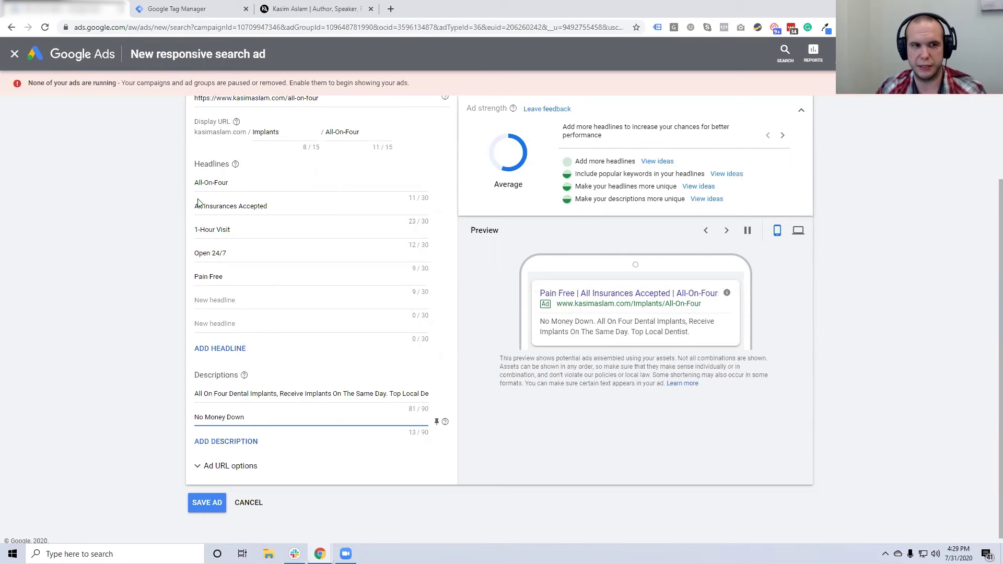
left_click(243, 183)
type("Produc")
key("BackSpace")
key("BackSpace")
key("BackSpace")
key("BackSpace")
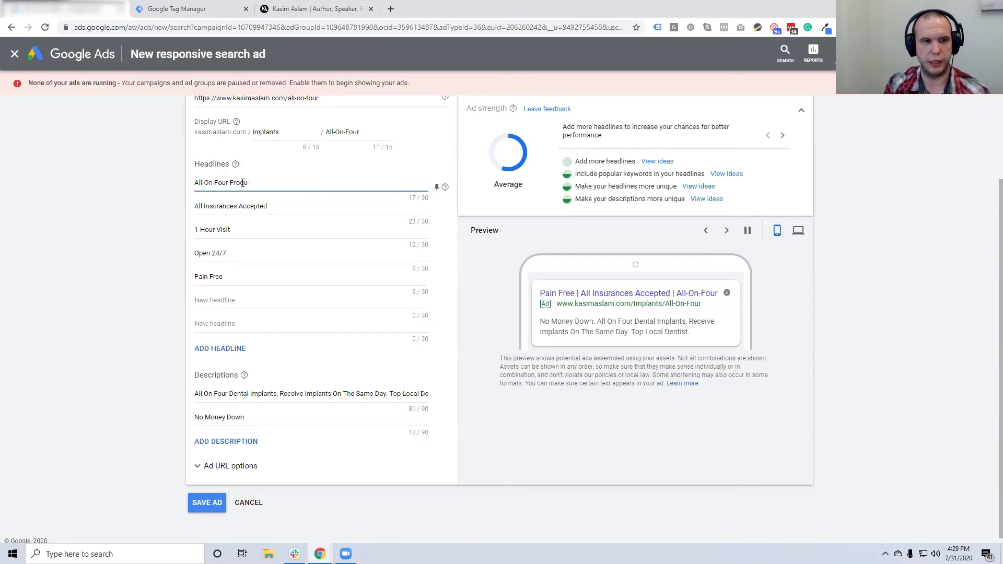
type("cedure")
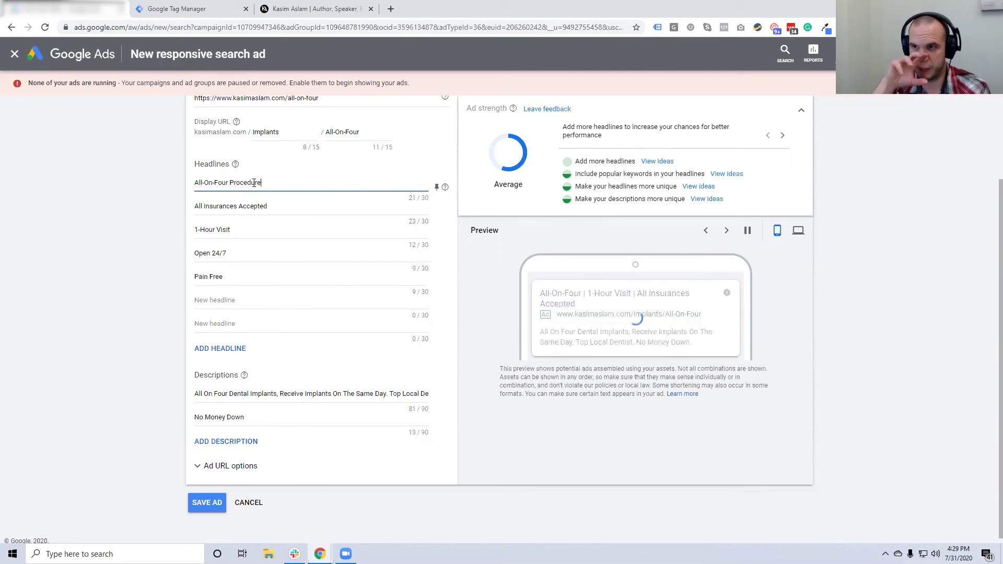
left_click(437, 187)
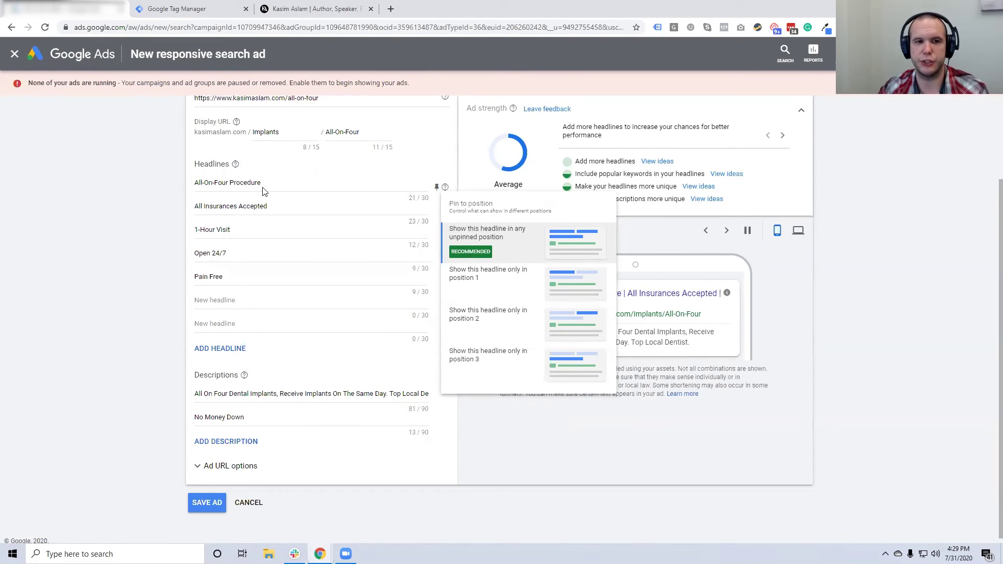
left_click(469, 283)
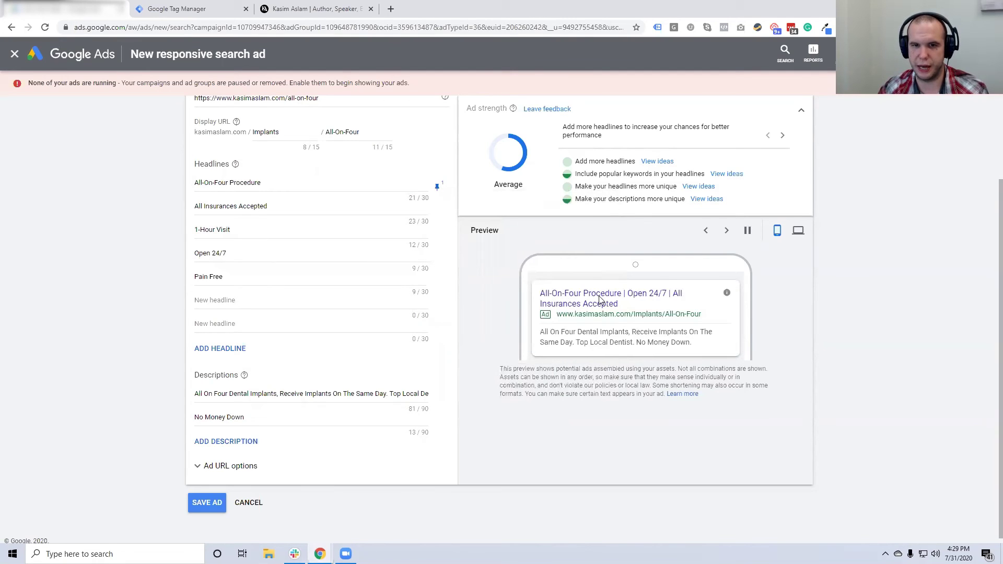
Cycle through the ad preview's headline and description combinations
left_click(727, 231)
left_click(728, 231)
left_click(728, 231)
left_click(728, 232)
left_click(728, 232)
left_click(728, 231)
left_click(728, 232)
left_click(728, 231)
left_click(728, 232)
left_click(728, 231)
left_click(728, 232)
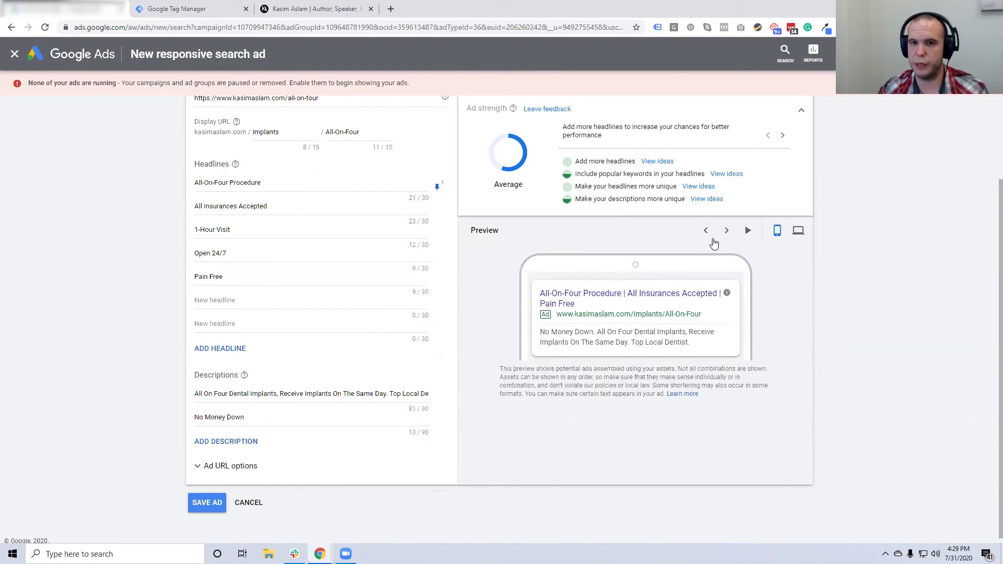
left_click(727, 232)
left_click(726, 231)
left_click(727, 231)
left_click(726, 232)
left_click(726, 232)
left_click(727, 231)
left_click(726, 232)
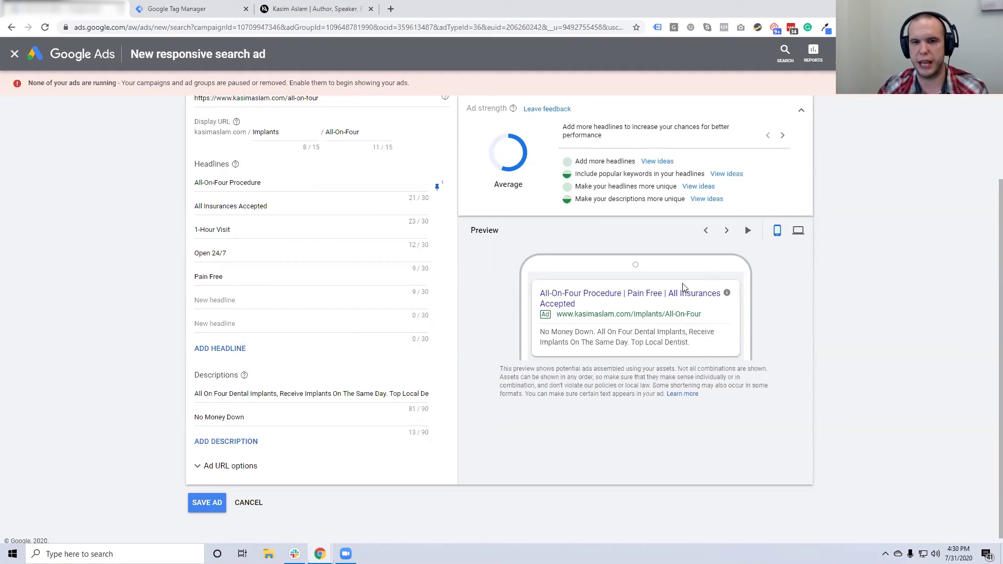
Pin the All-On-Four Procedure headline to position 1 and preview the resulting combinations
left_click(438, 187)
left_click(468, 255)
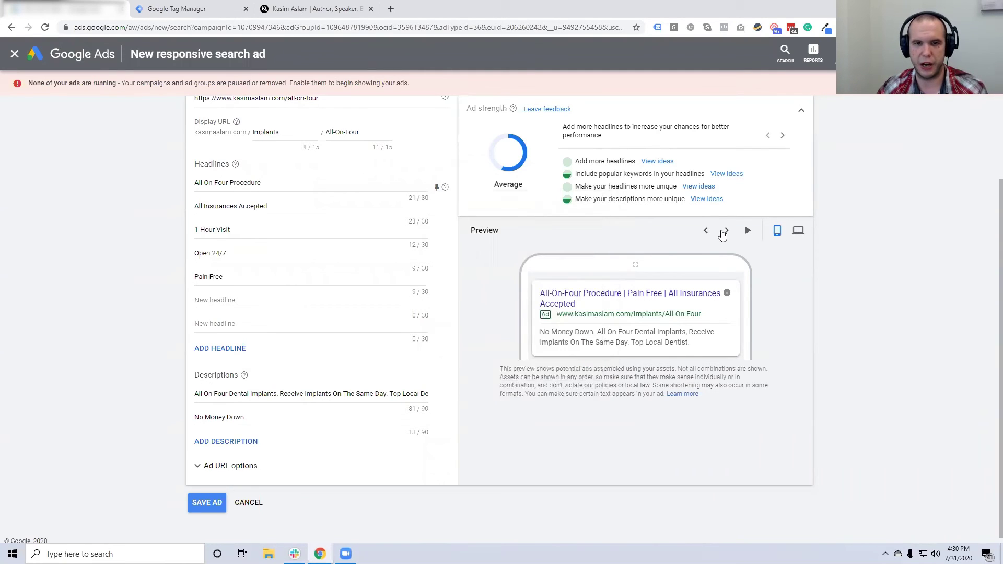
left_click(726, 231)
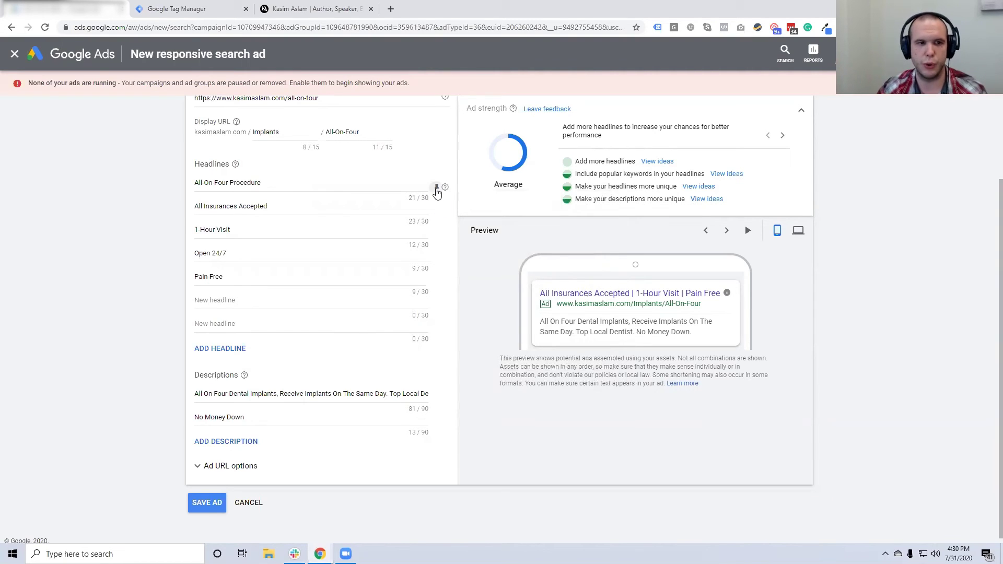
left_click(437, 188)
left_click(486, 228)
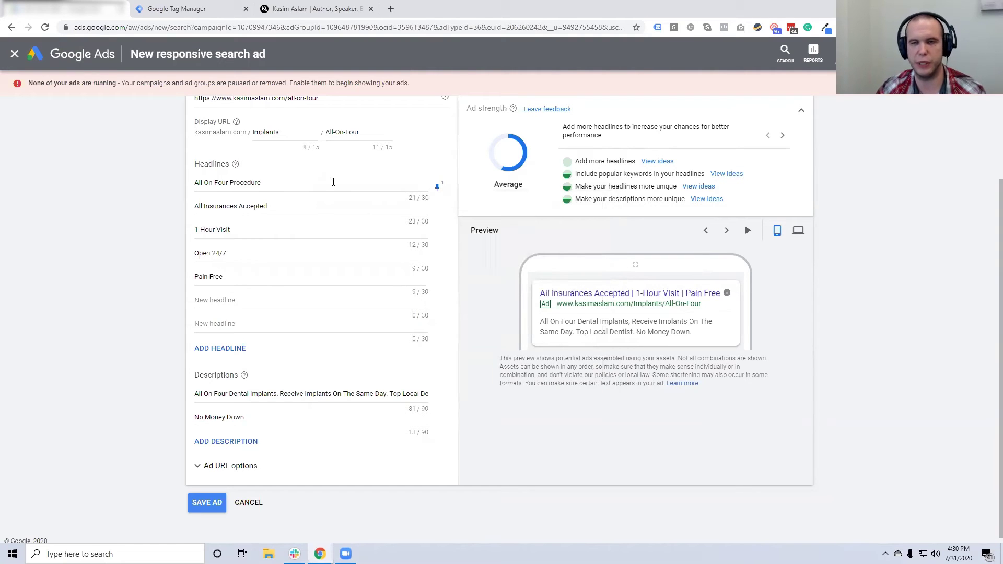
left_click(727, 230)
left_click(727, 230)
left_click(727, 231)
left_click(727, 230)
left_click(727, 229)
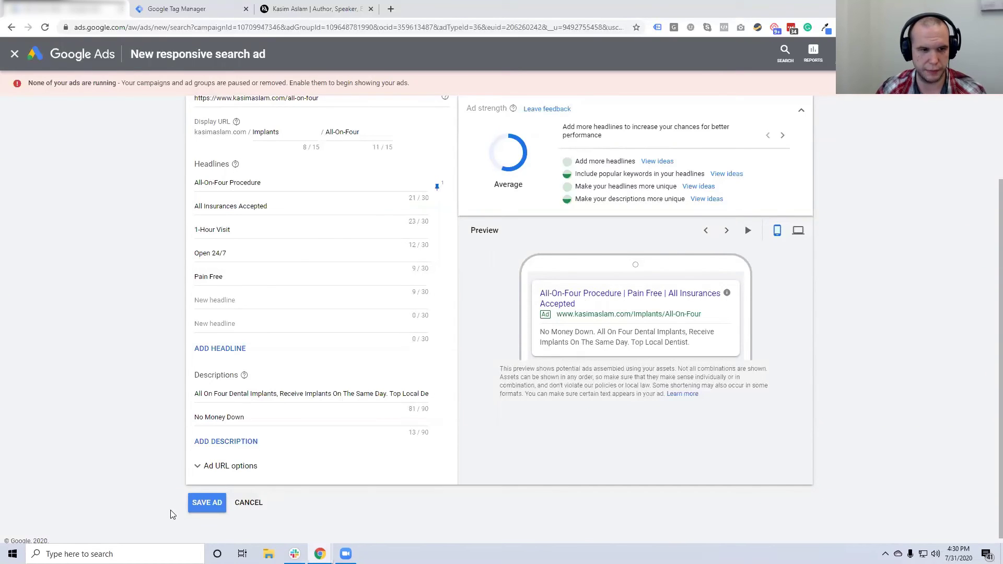
Save the responsive search ad and set its status to Enabled in the Ads list
left_click(204, 503)
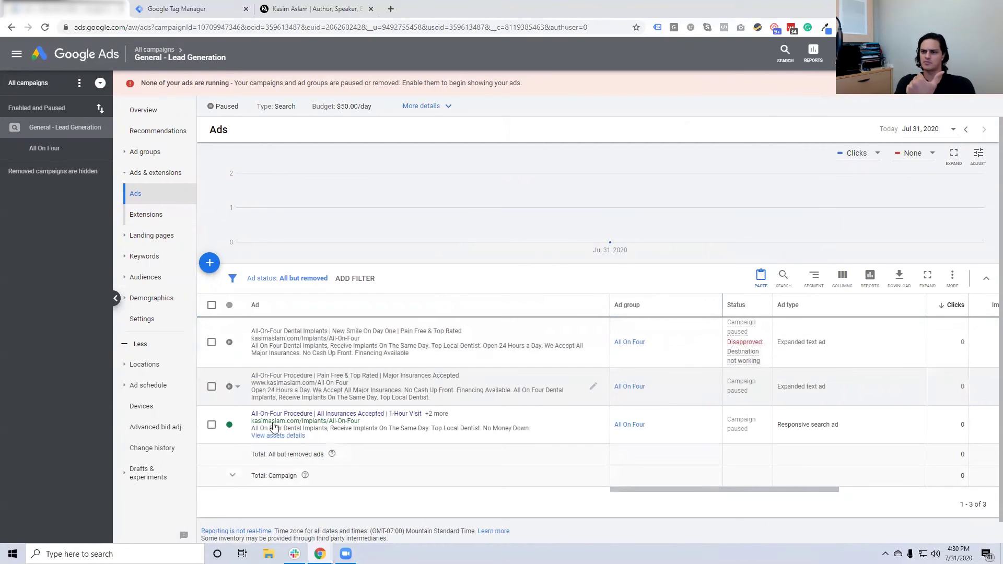
left_click(230, 424)
left_click(242, 425)
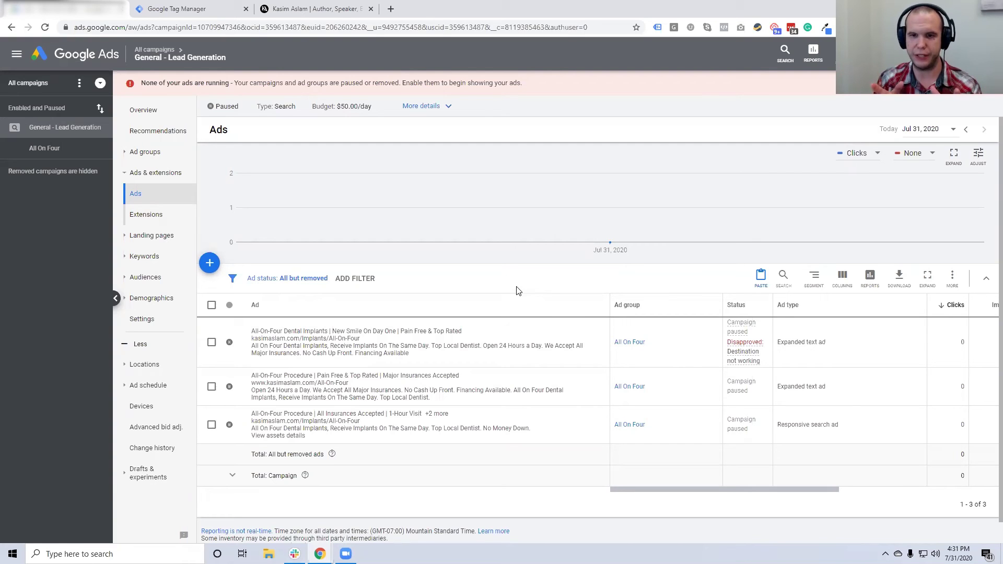
left_click(166, 258)
Review the six broad-match All On Four keywords, then open the campaign's Search terms report
scroll(352, 353, "down", 2)
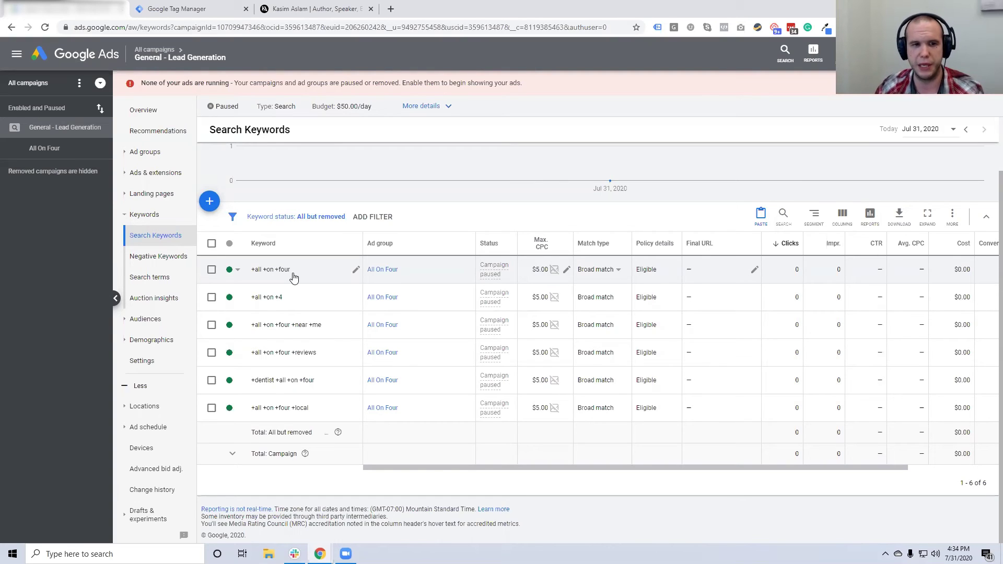
left_click(159, 283)
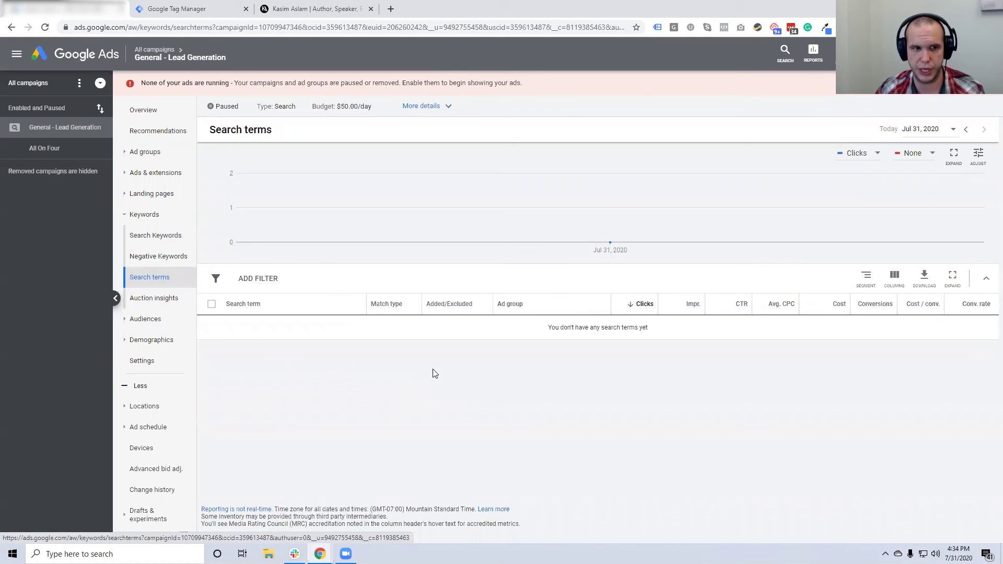
left_click(173, 243)
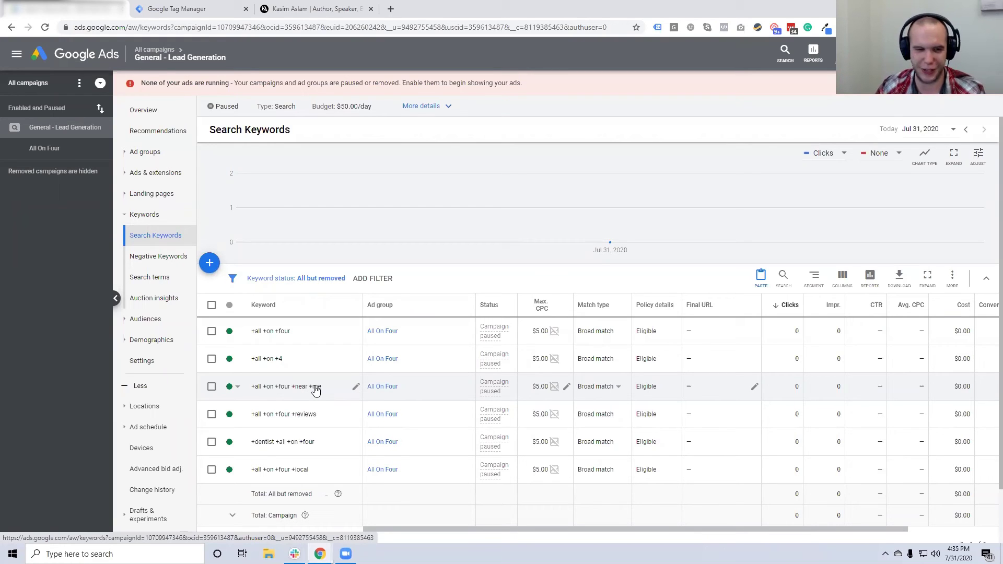
left_click(151, 277)
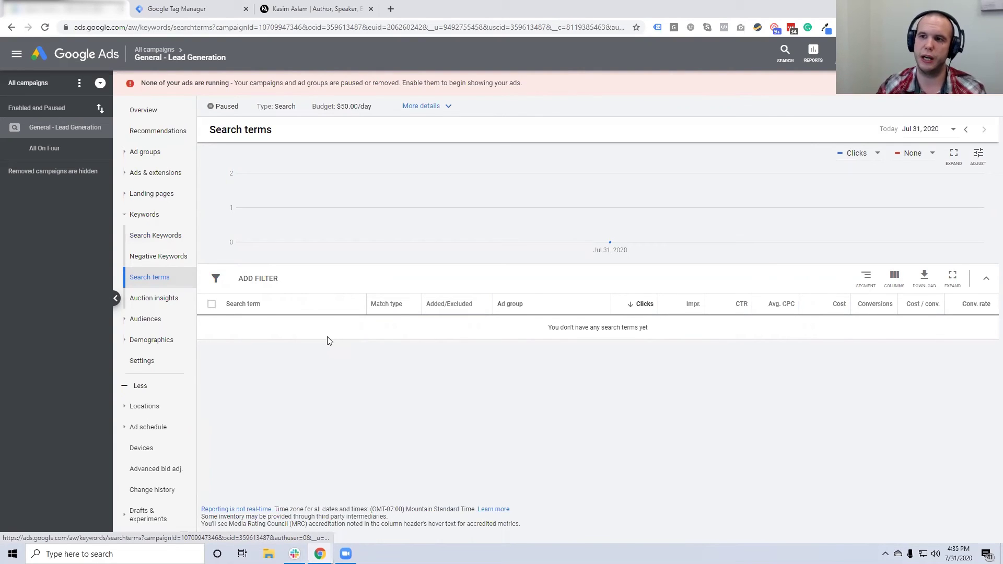
left_click(161, 244)
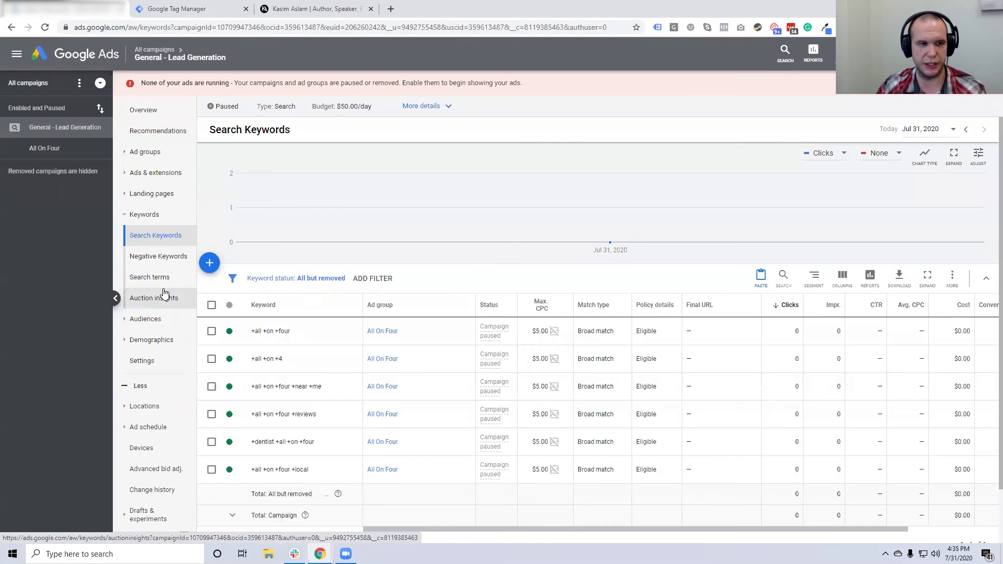
Open the General - Lead Generation campaign's Negative Keywords page, briefly visiting the All On Four ad group
left_click(164, 254)
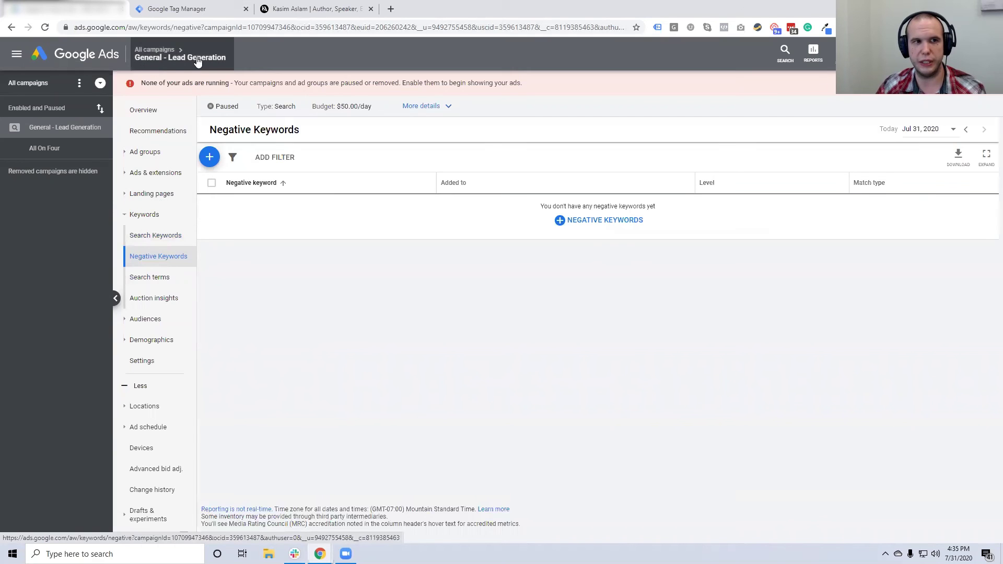
mouse_move(147, 62)
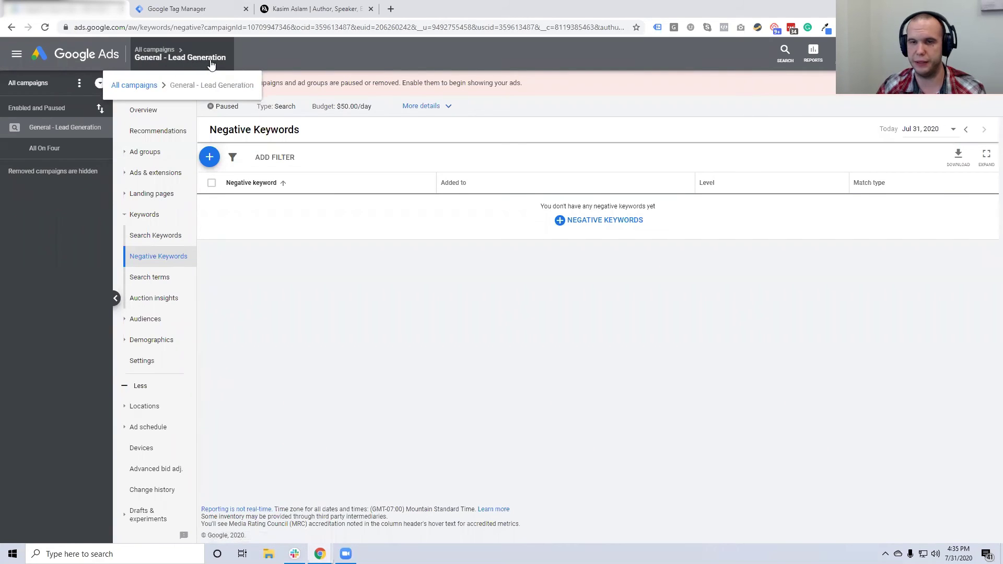
left_click(45, 148)
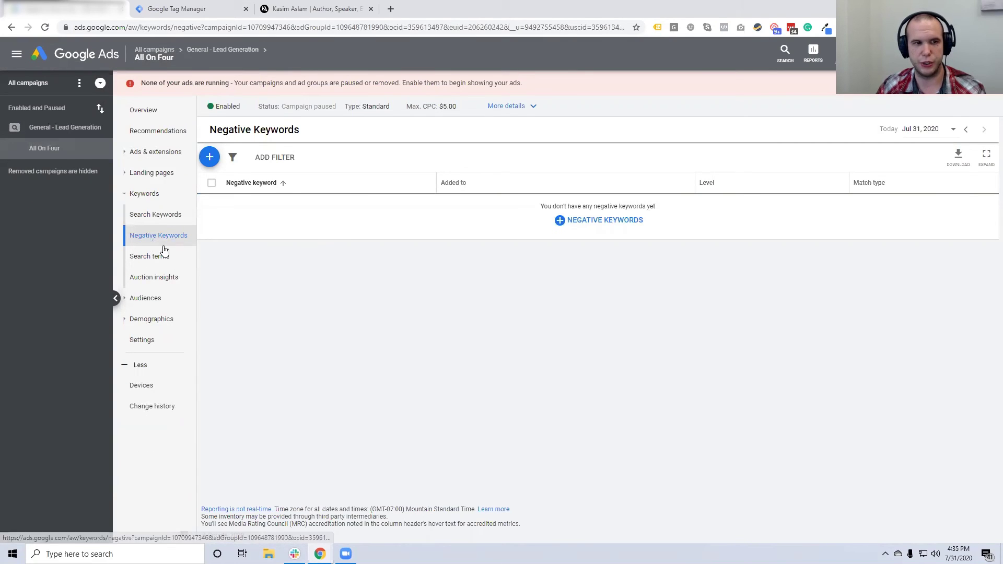
left_click(47, 133)
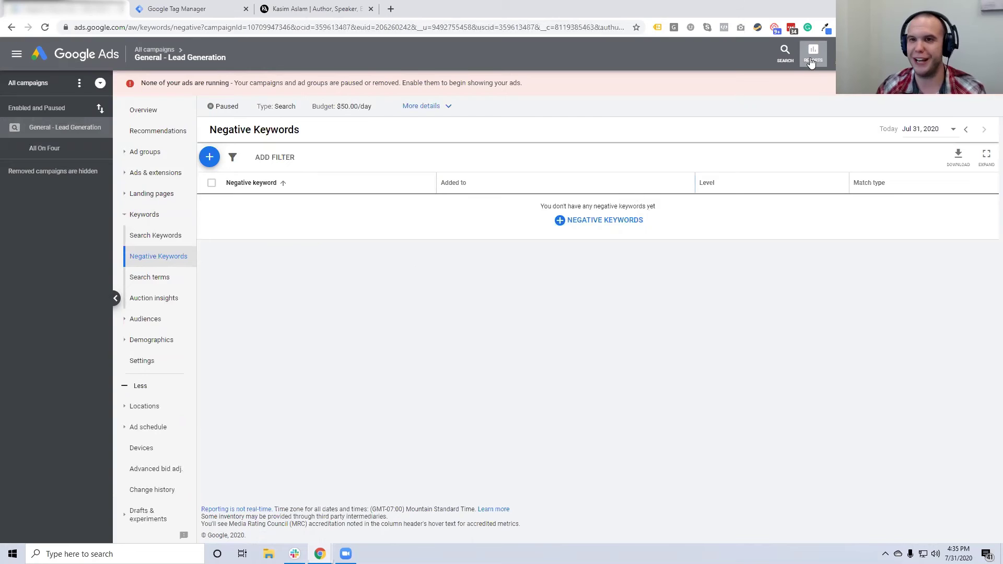
Create shared negative keyword list 'All Negative Keywords' containing 'pornography' and open its details
left_click(843, 52)
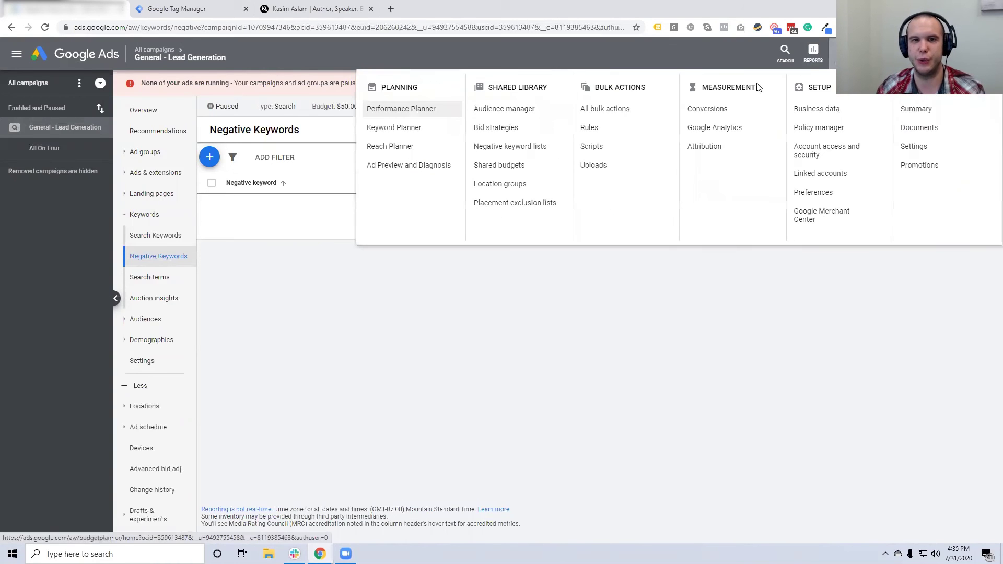
left_click(525, 148)
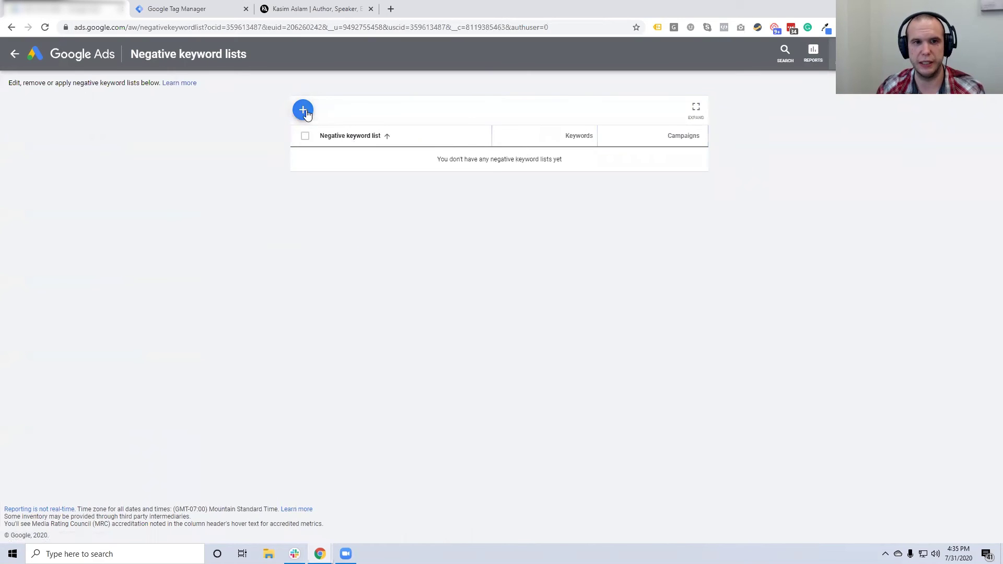
left_click(316, 122)
left_click(348, 121)
type("U")
key("BackSpace")
type("Al")
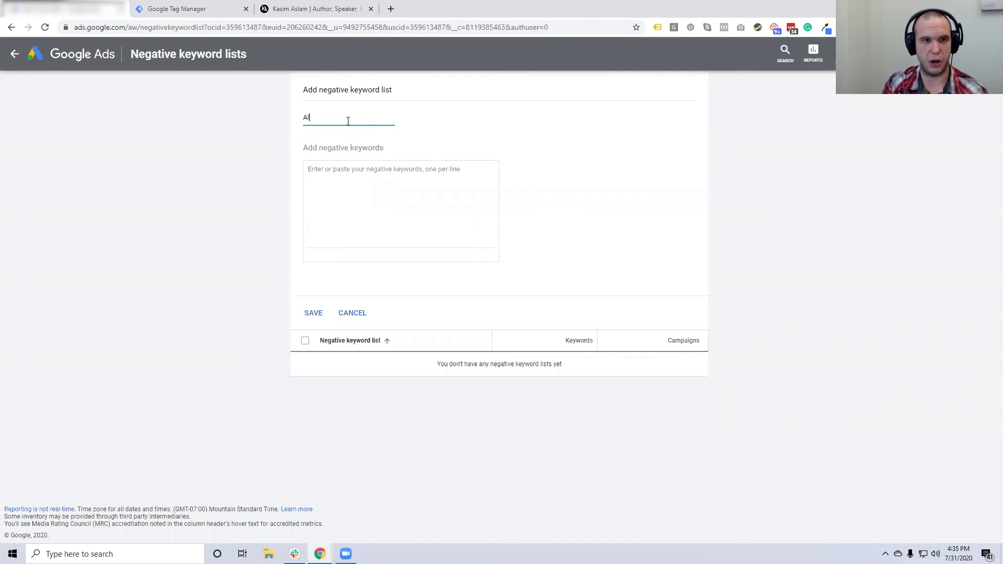
type("l Negative Keywords")
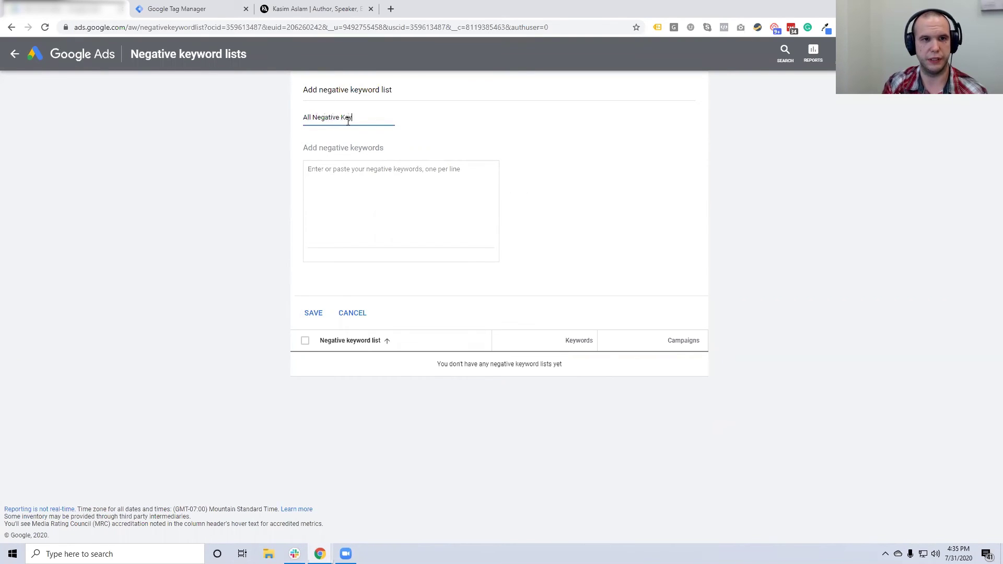
left_click(386, 181)
type("pornograph")
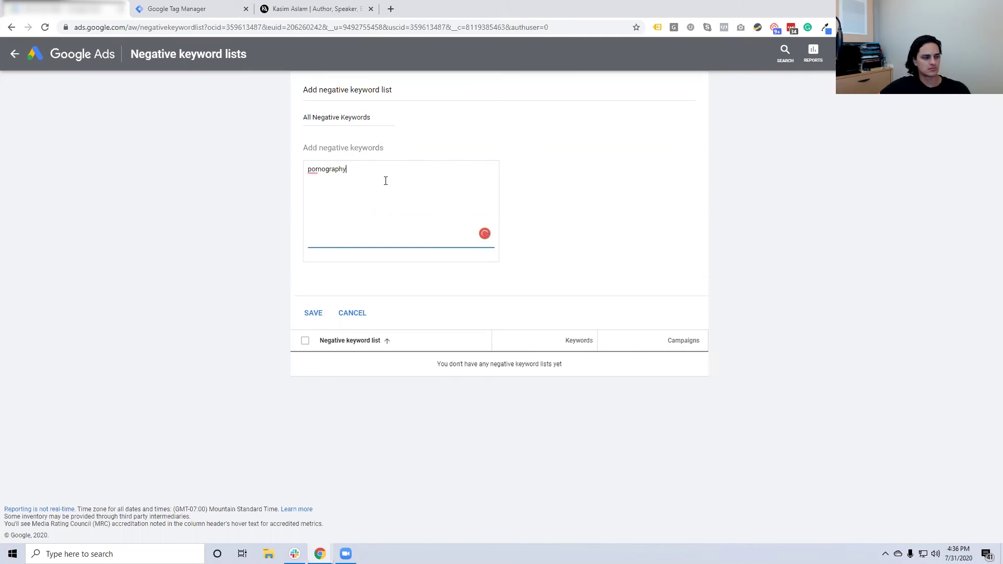
type("y")
left_click(313, 313)
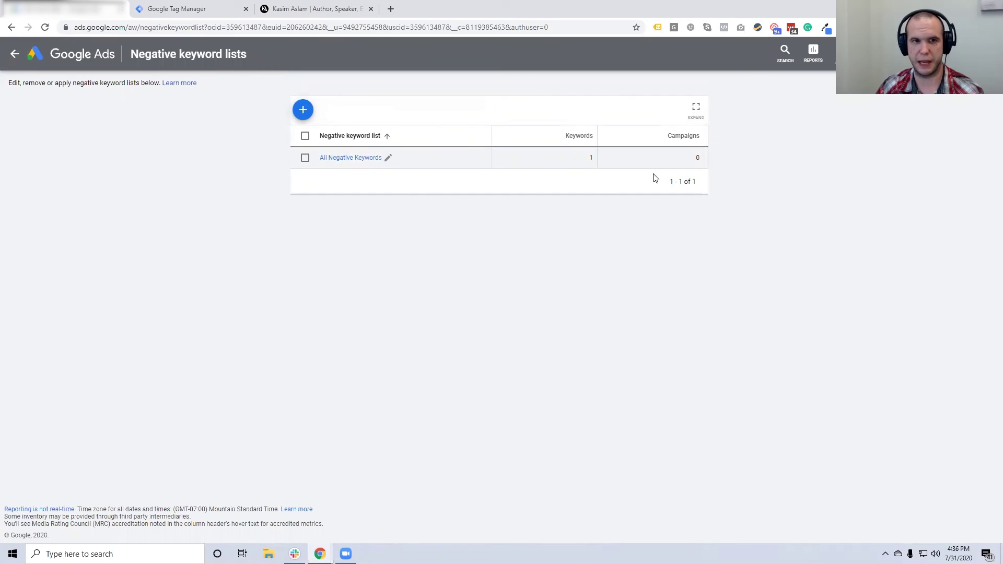
left_click(339, 158)
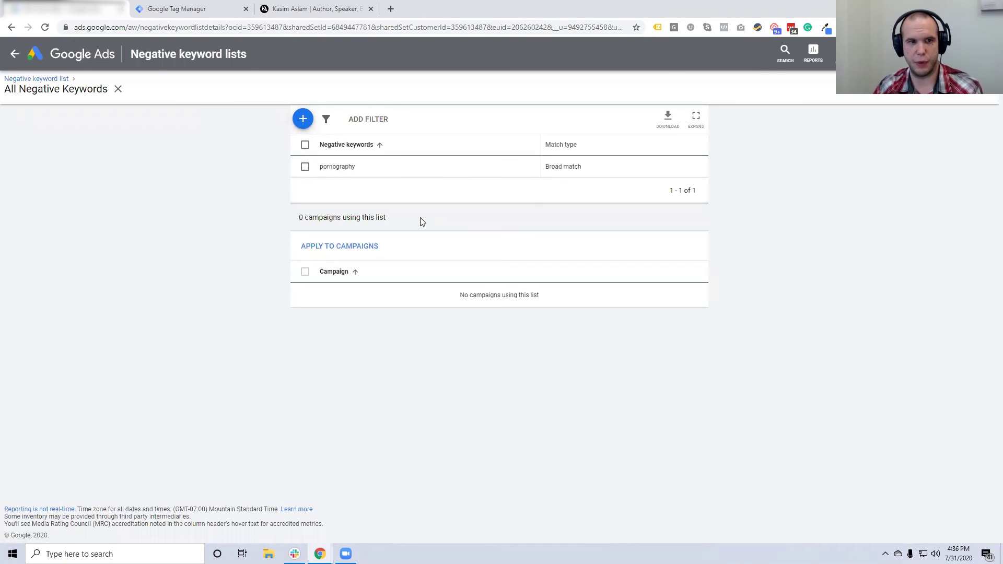
Apply the All Negative Keywords list to the General - Lead Generation campaign
left_click(332, 246)
left_click(396, 264)
left_click(666, 404)
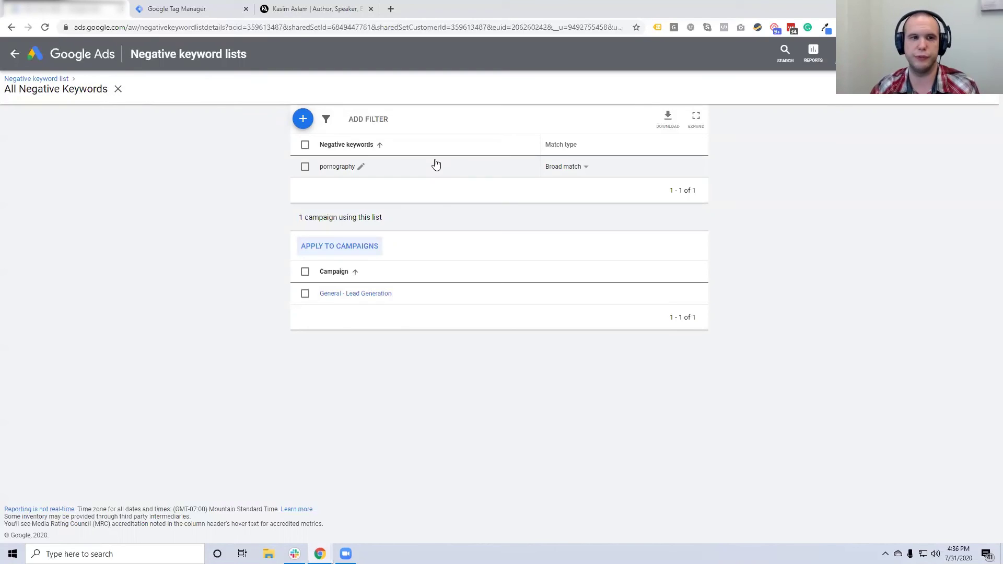
Return to the General - Lead Generation campaign and show its Search Keywords page
left_click(118, 90)
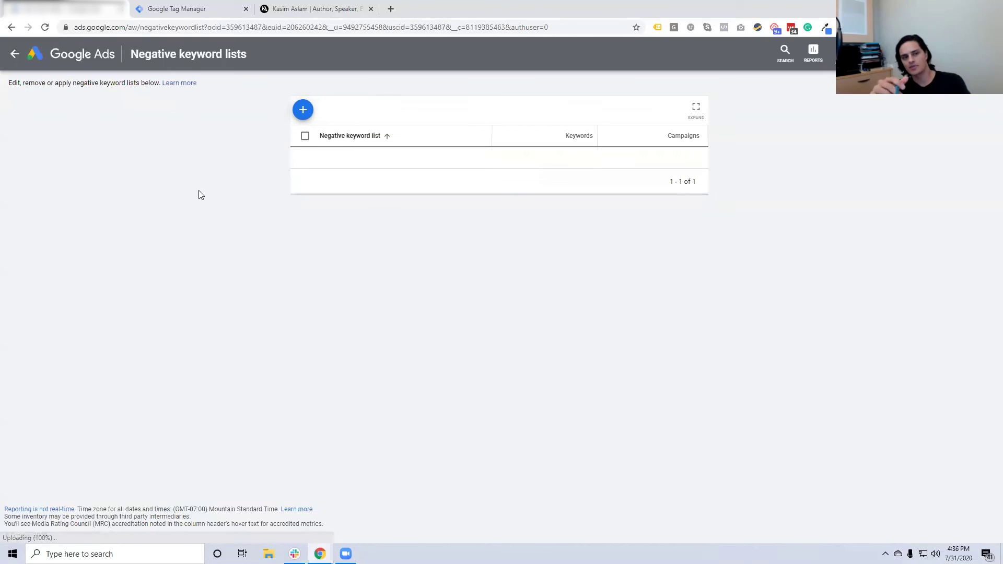
left_click(13, 53)
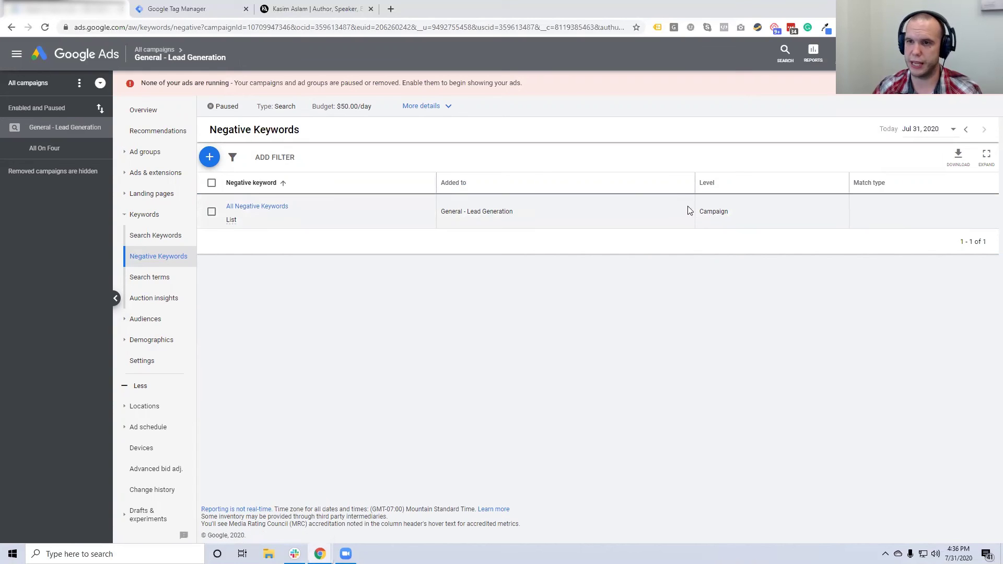
left_click(155, 235)
left_click(163, 258)
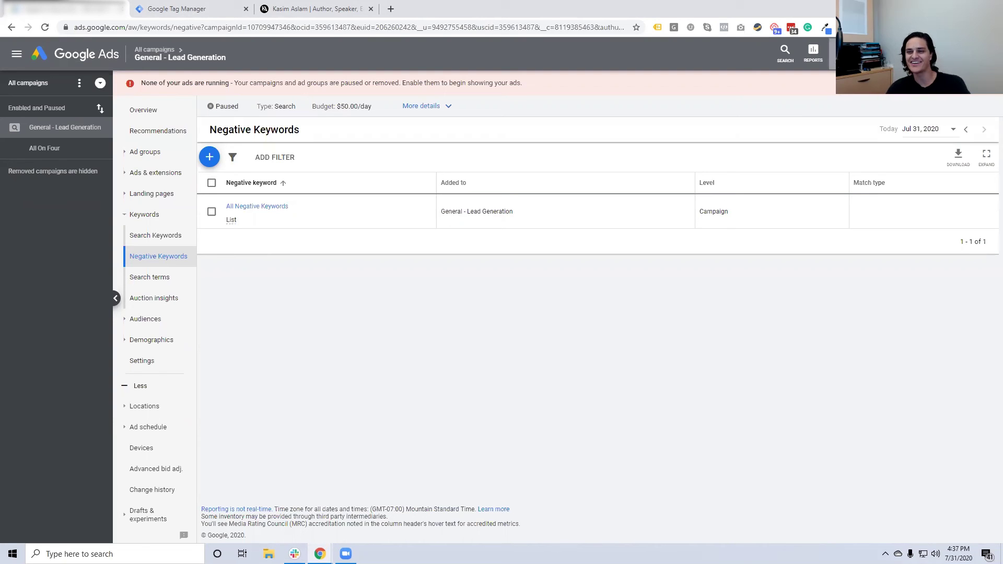
left_click(836, 49)
left_click(750, 289)
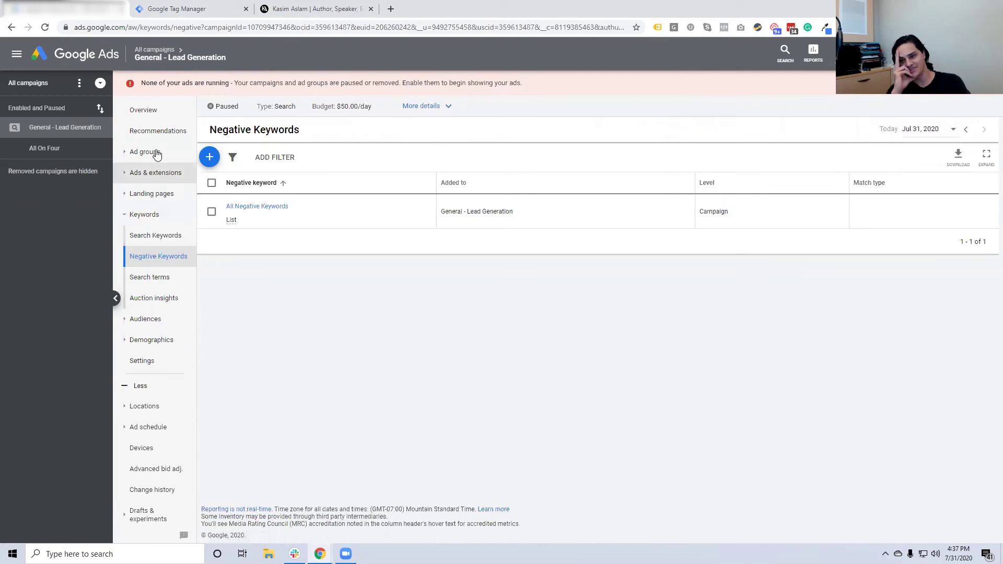
left_click(155, 235)
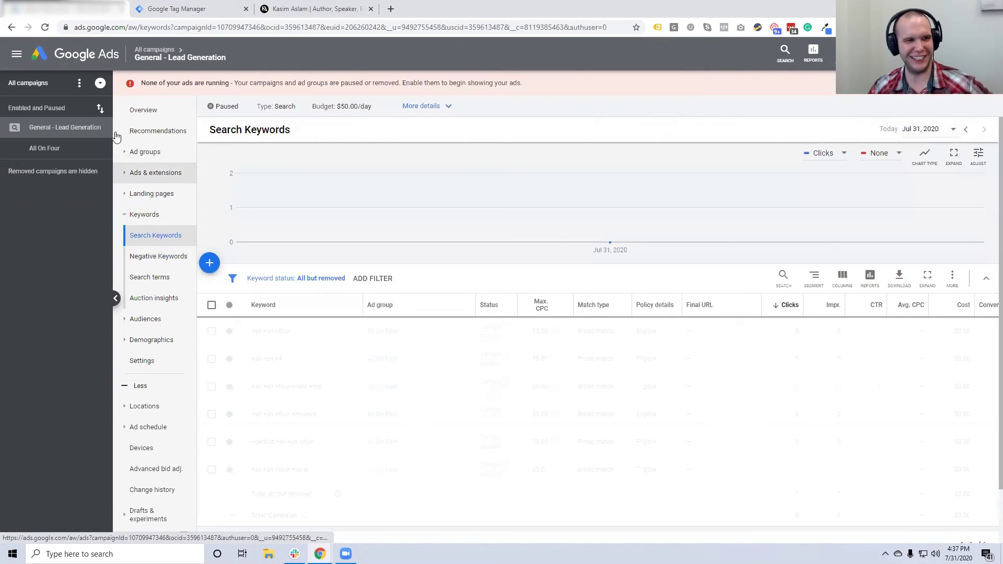
Return to All campaigns, showing the paused General - Lead Generation campaign at $50.00/day
left_click(154, 50)
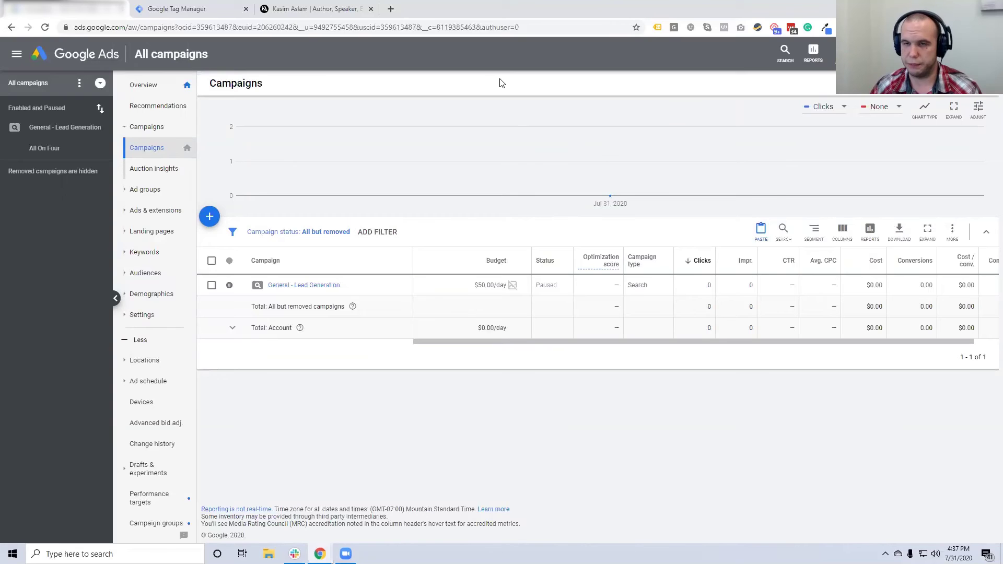
left_click(202, 13)
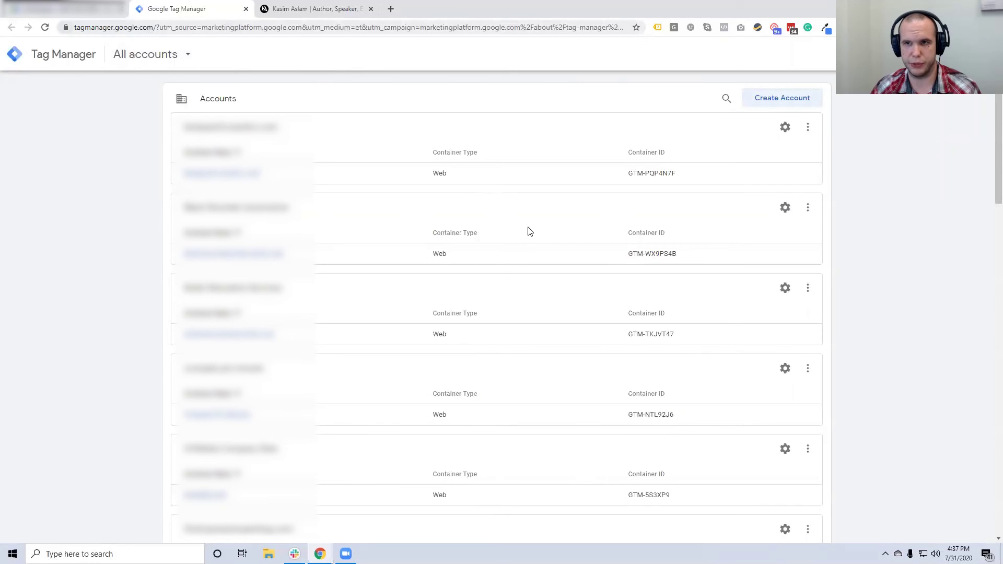
Review the Tag Manager All accounts list of web containers and check the signed-in Google account
scroll(528, 231, "down", 10)
scroll(562, 332, "up", 10)
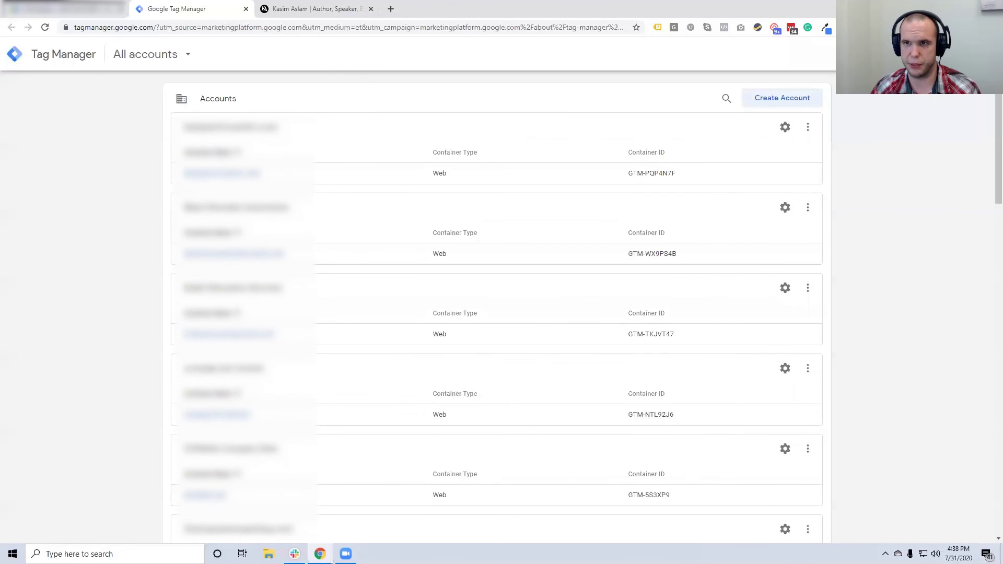
left_click(979, 53)
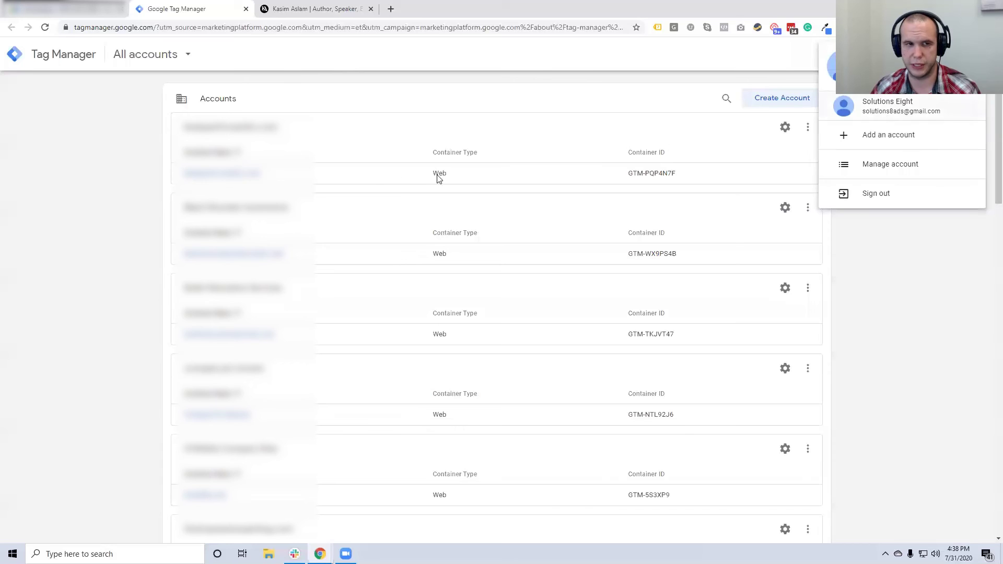
left_click(118, 212)
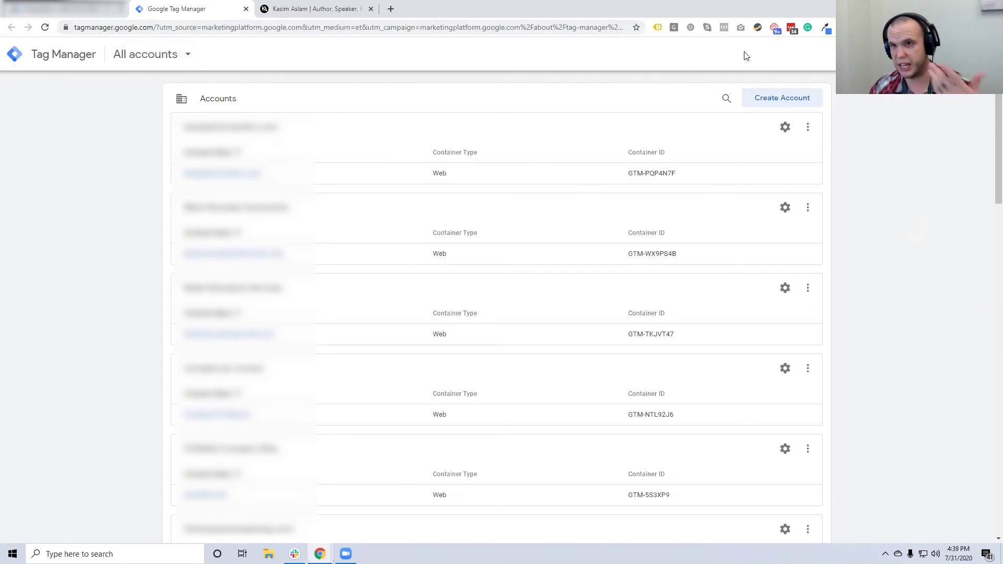
left_click(112, 5)
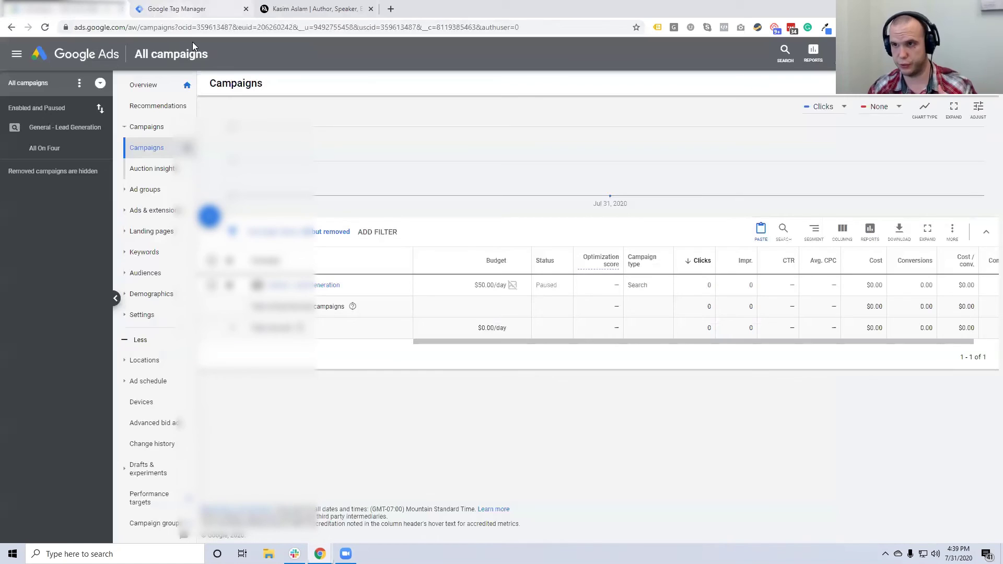
left_click(191, 9)
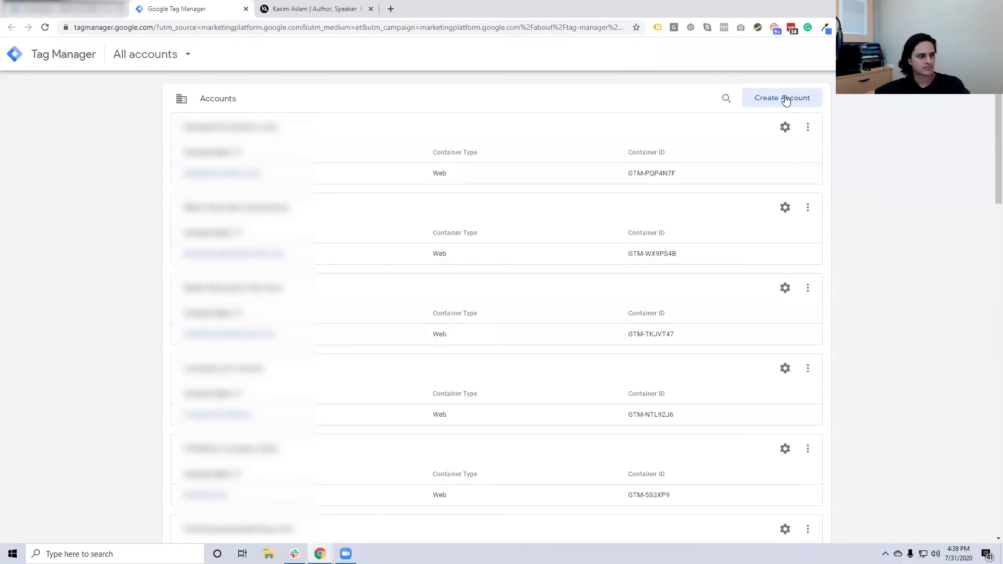
left_click(784, 99)
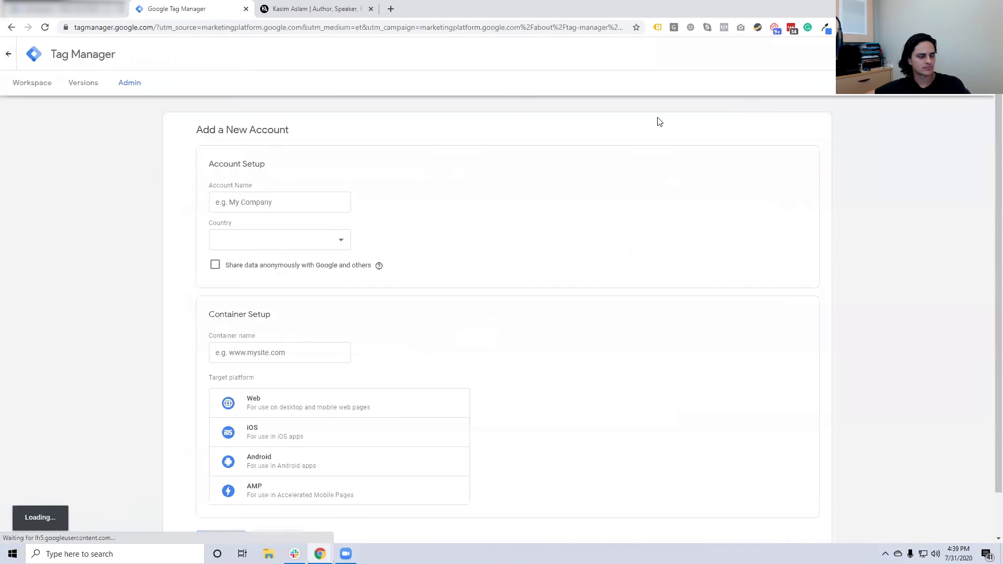
Enter the new account's name, set the country to United States, and opt in to anonymous data sharing
left_click(224, 202)
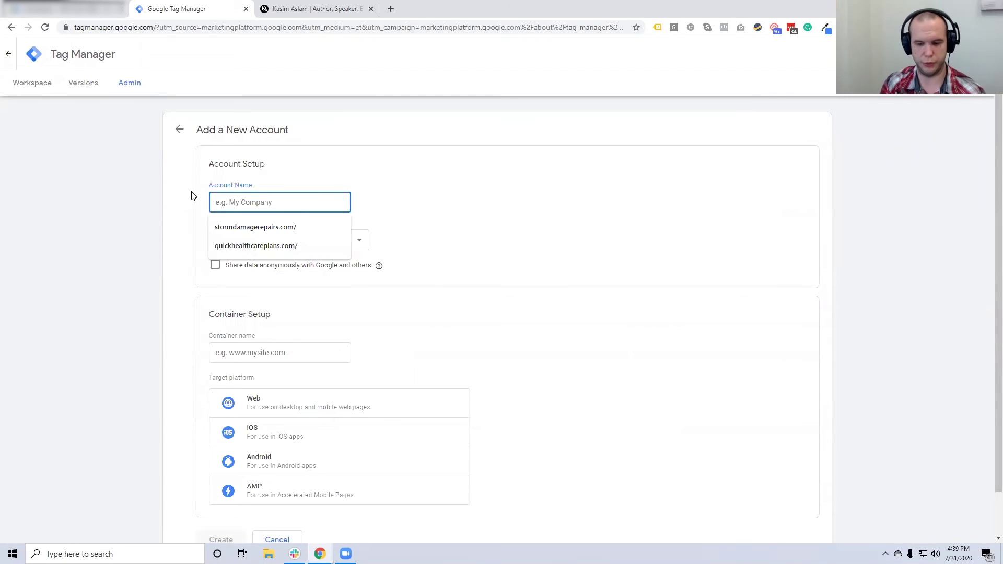
type("KasimAslam")
left_click(303, 8)
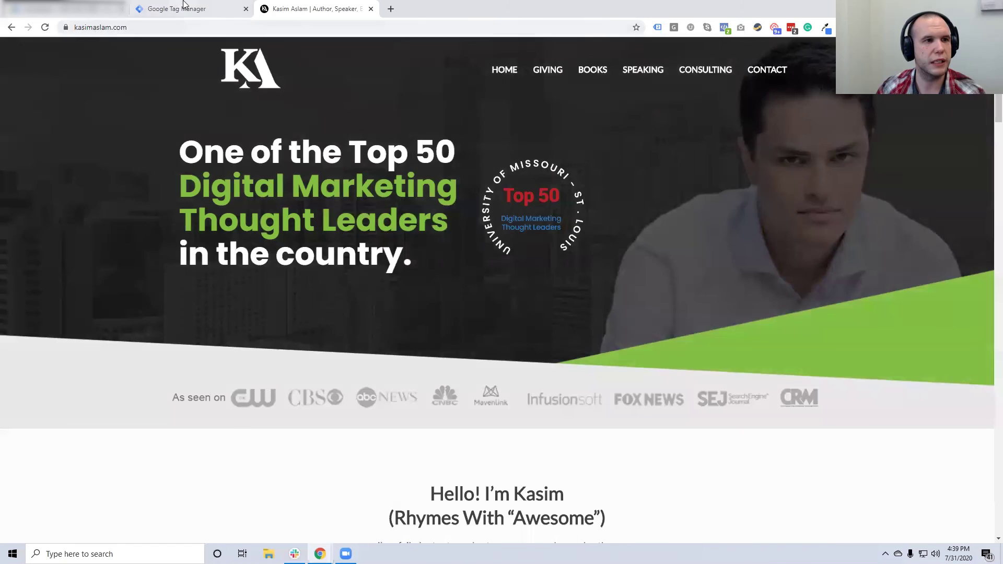
left_click(183, 4)
left_click(470, 224)
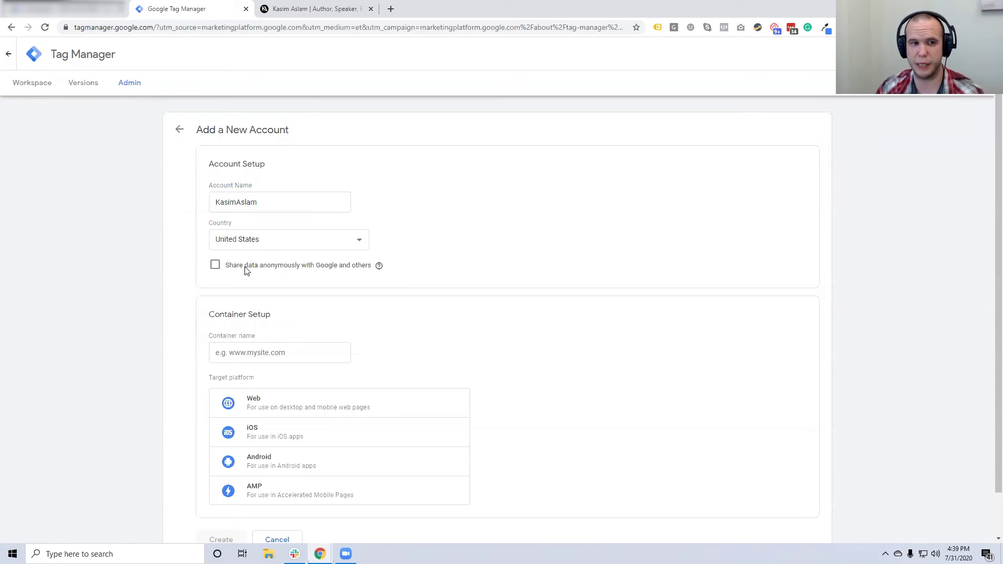
left_click(215, 267)
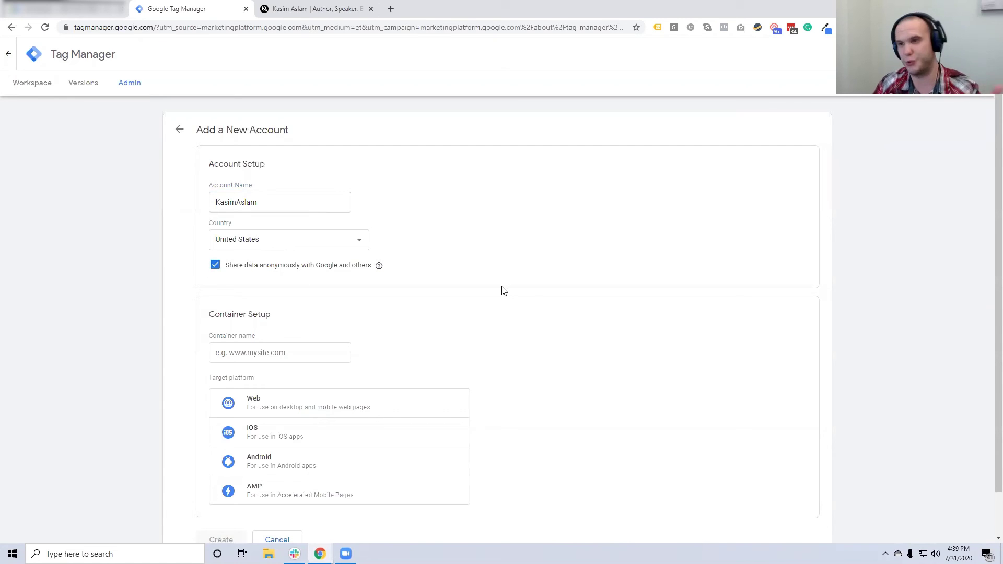
mouse_move(379, 266)
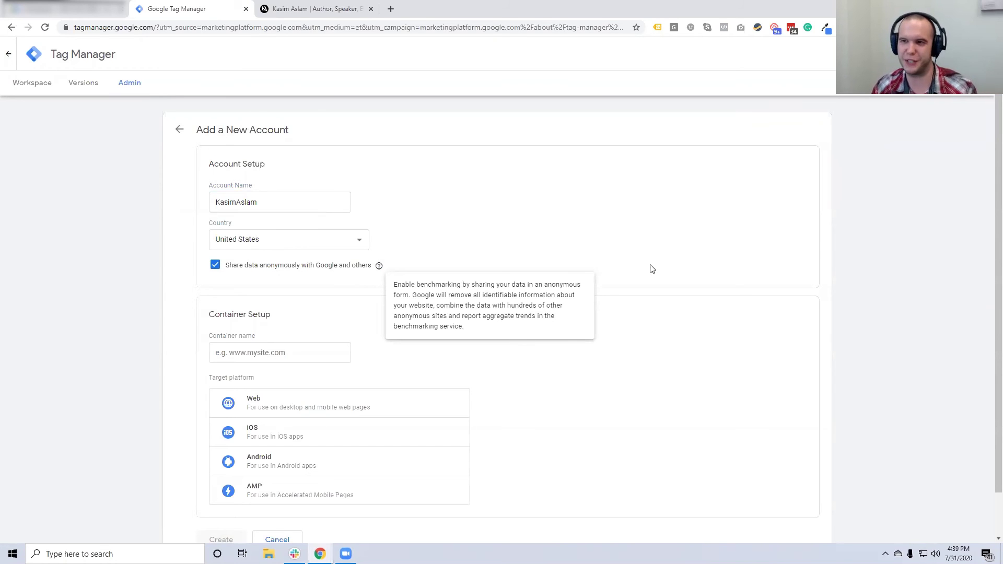
scroll(684, 272, "down", 1)
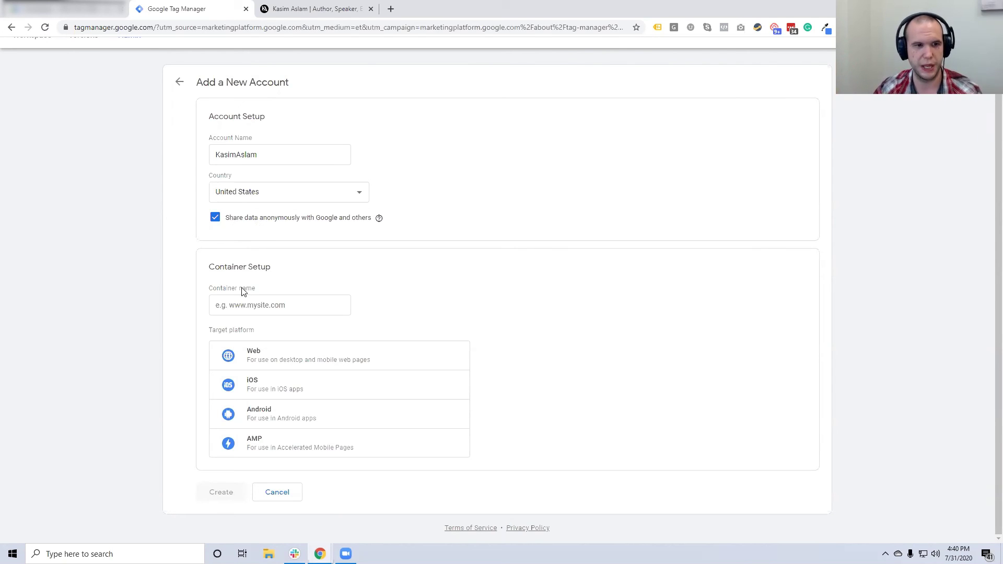
left_click(275, 299)
left_click(309, 9)
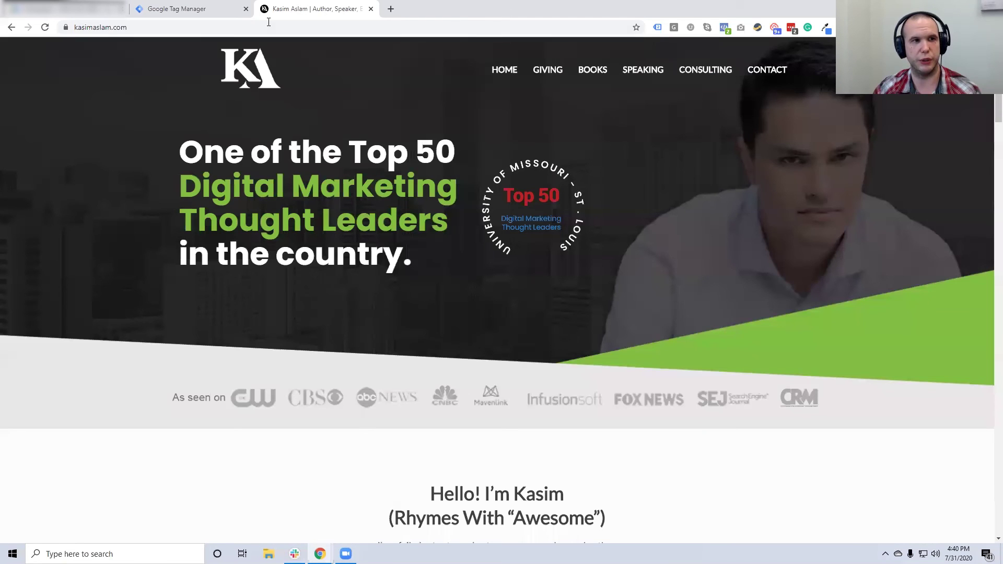
left_click(214, 9)
type("https://www.kasimaslam.com/")
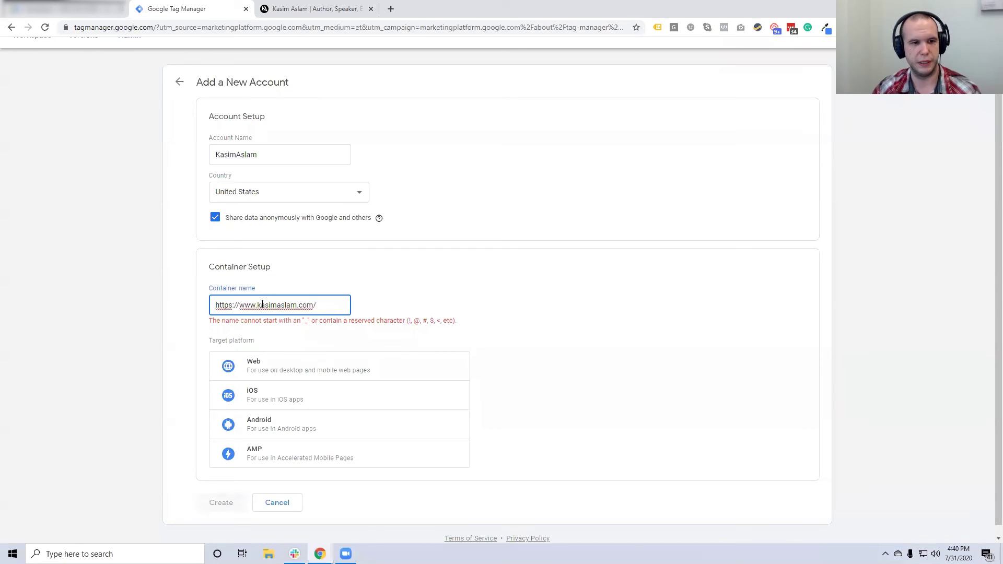
left_click_drag(258, 305, 178, 308)
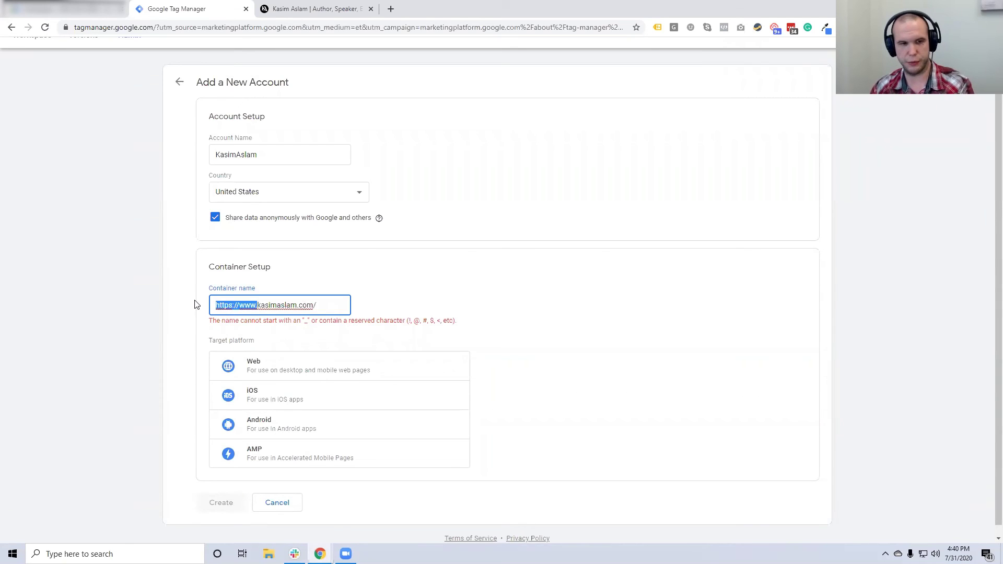
key("BackSpace")
key("End")
key("BackSpace")
left_click(477, 315)
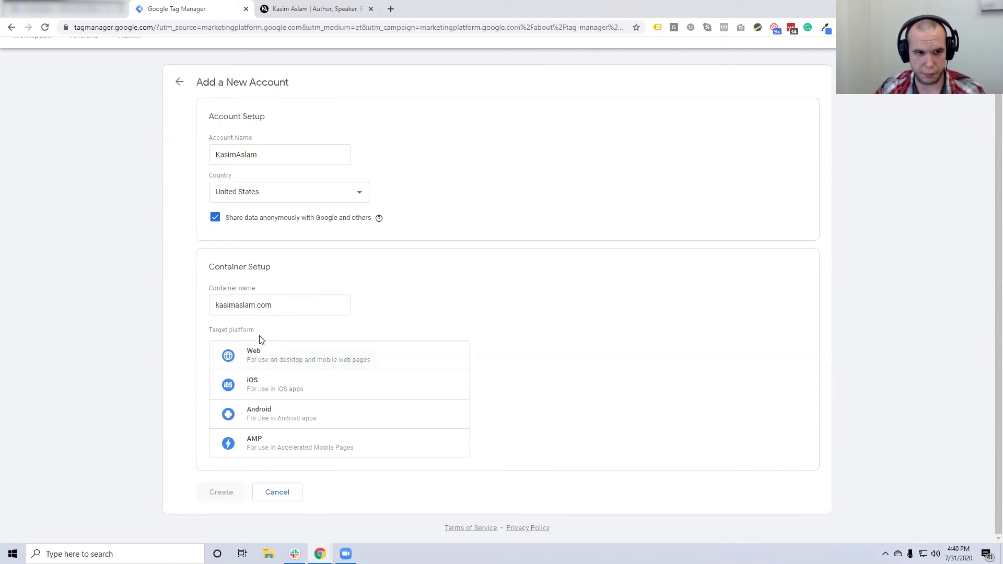
left_click(273, 362)
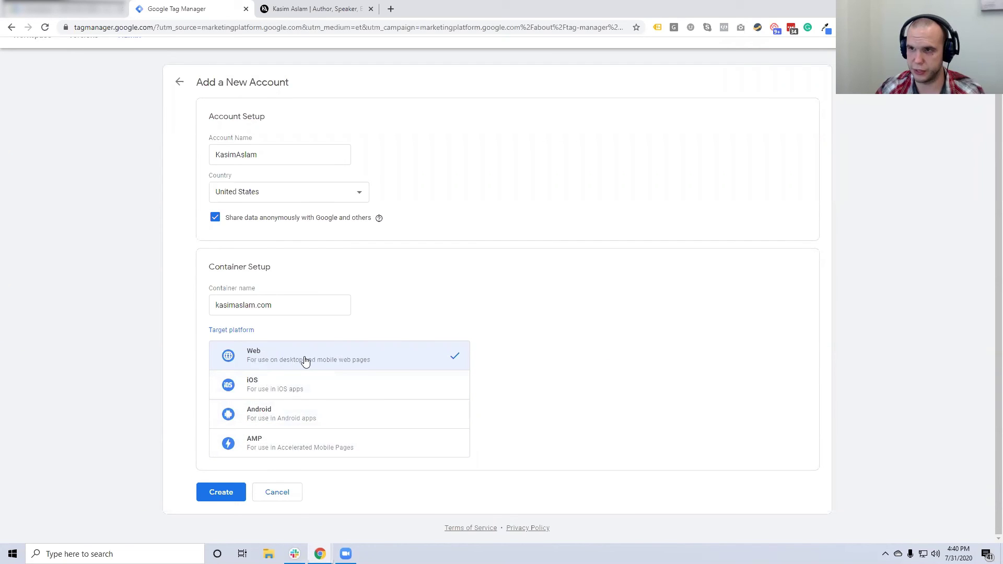
left_click(220, 495)
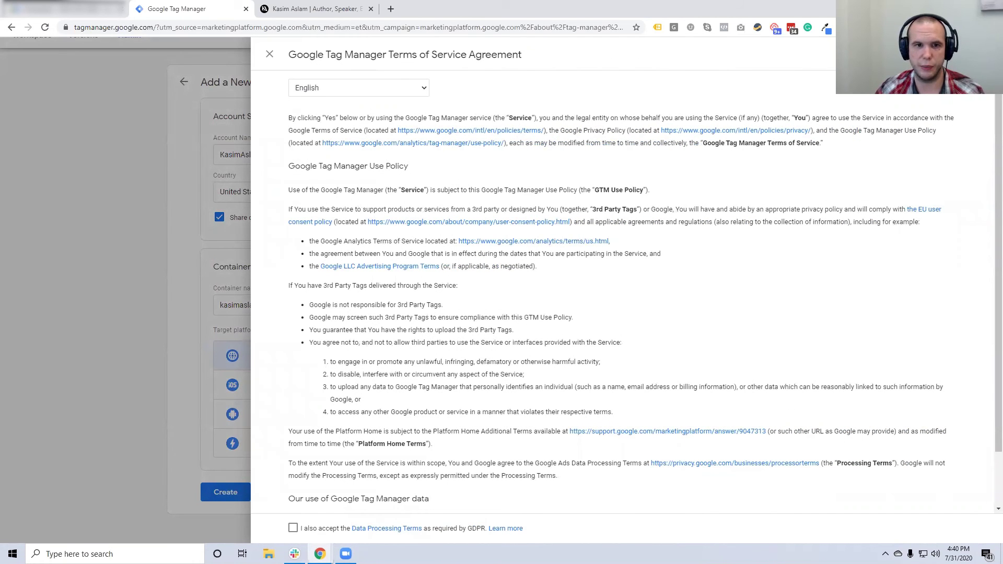
left_click(976, 55)
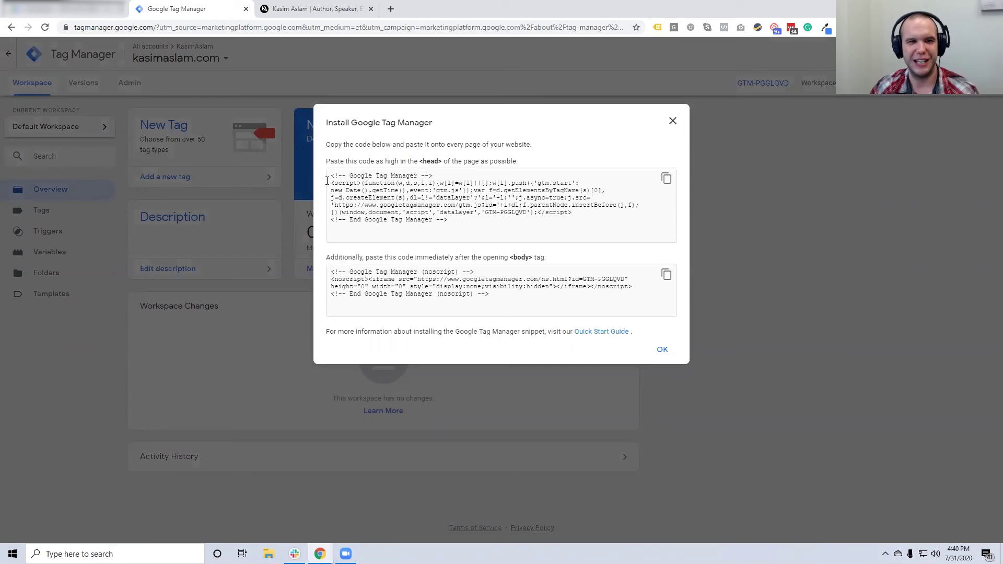
Copy the head installation snippet from Install Google Tag Manager, then switch to the website tab
triple_click(459, 200)
left_click_drag(340, 176, 424, 229)
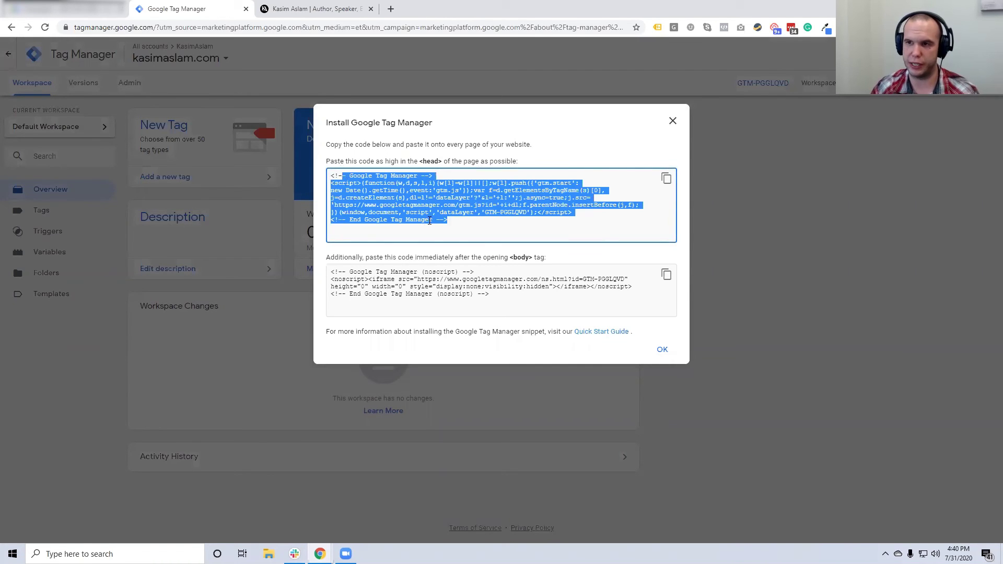
left_click_drag(490, 295, 319, 273)
left_click(420, 220)
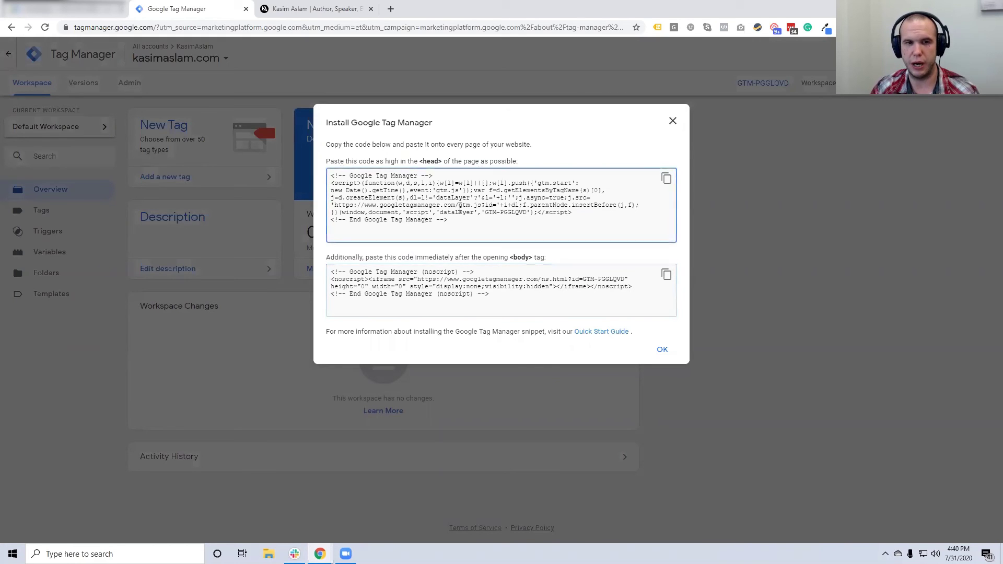
left_click_drag(459, 220, 320, 179)
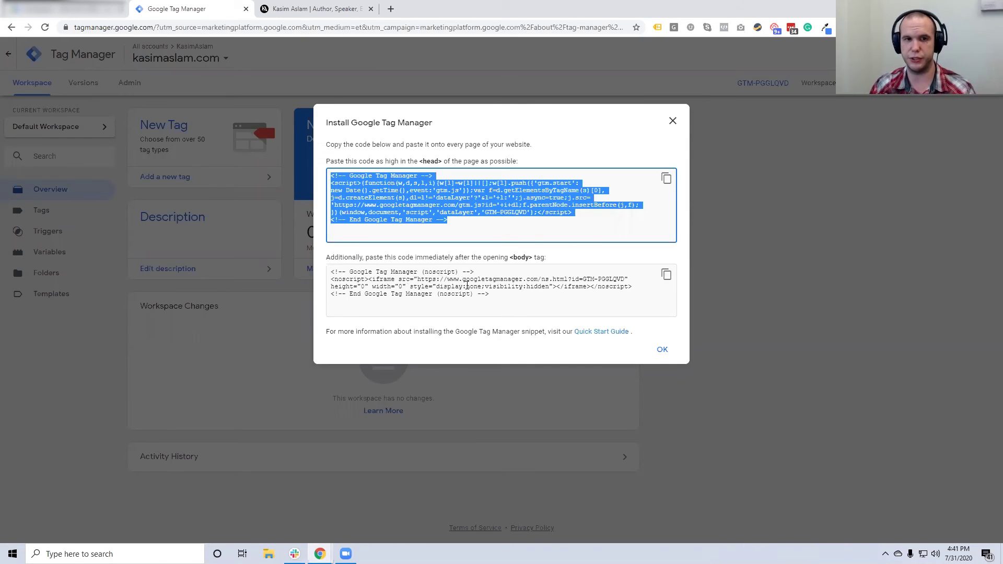
right_click(429, 205)
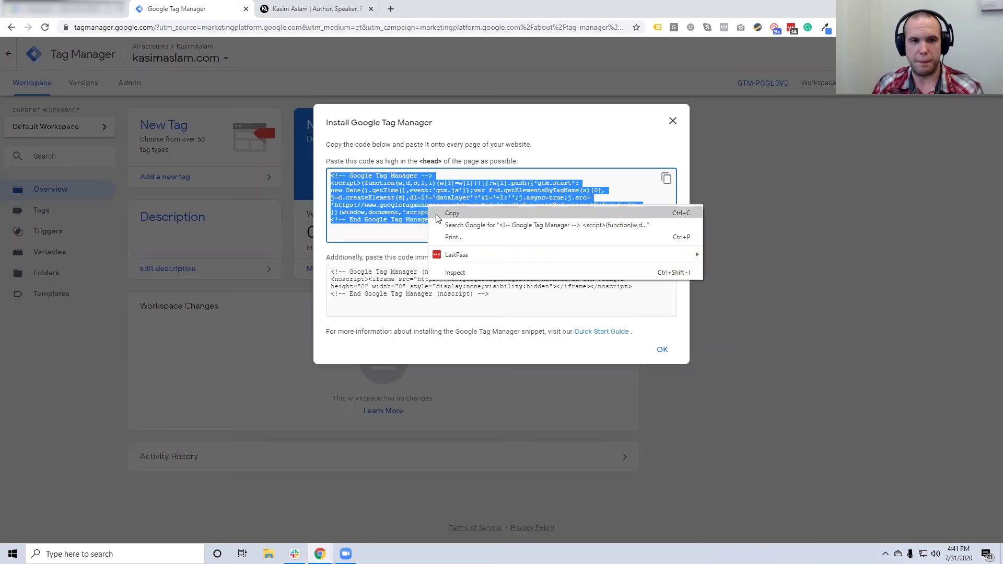
left_click(435, 213)
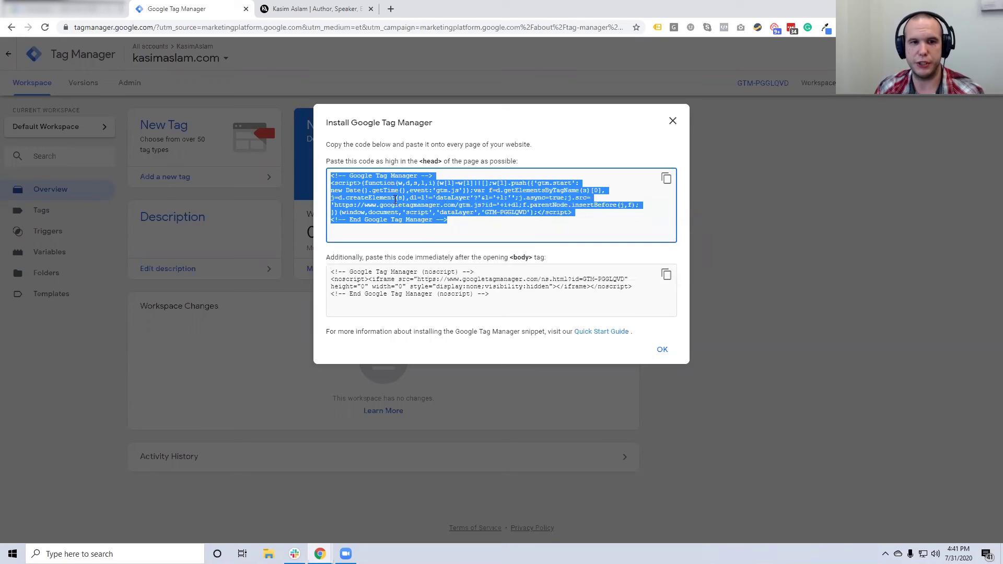
left_click(282, 9)
left_click(227, 27)
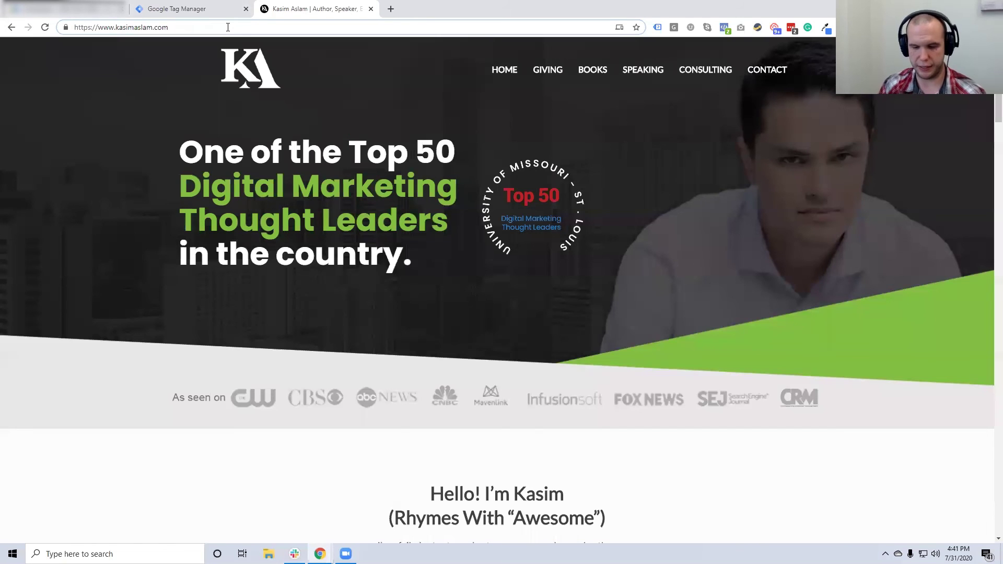
Go to the site's WordPress admin dashboard and log in
type("/")
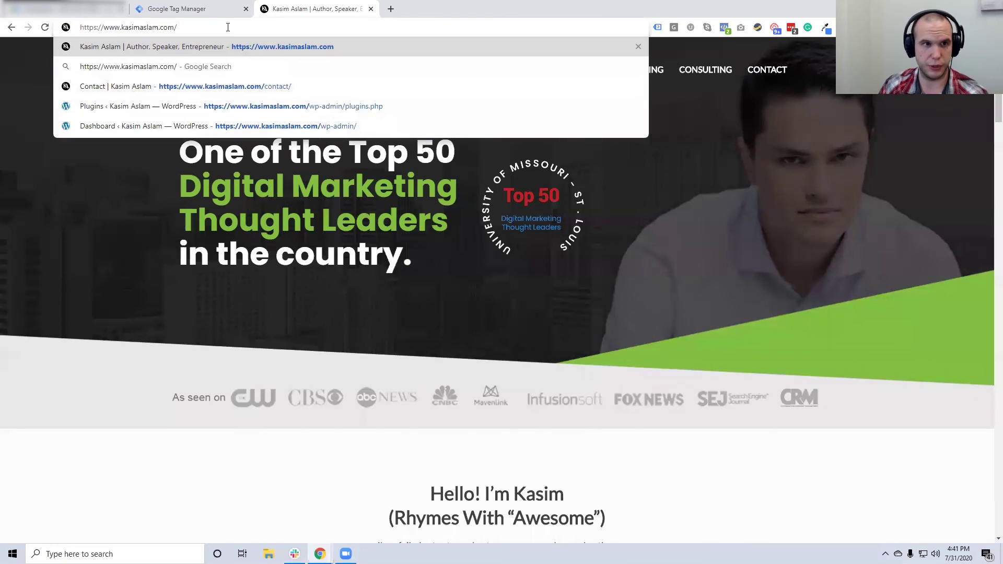
key("Down")
key("Down")
key("Down")
key("Down")
key("Return")
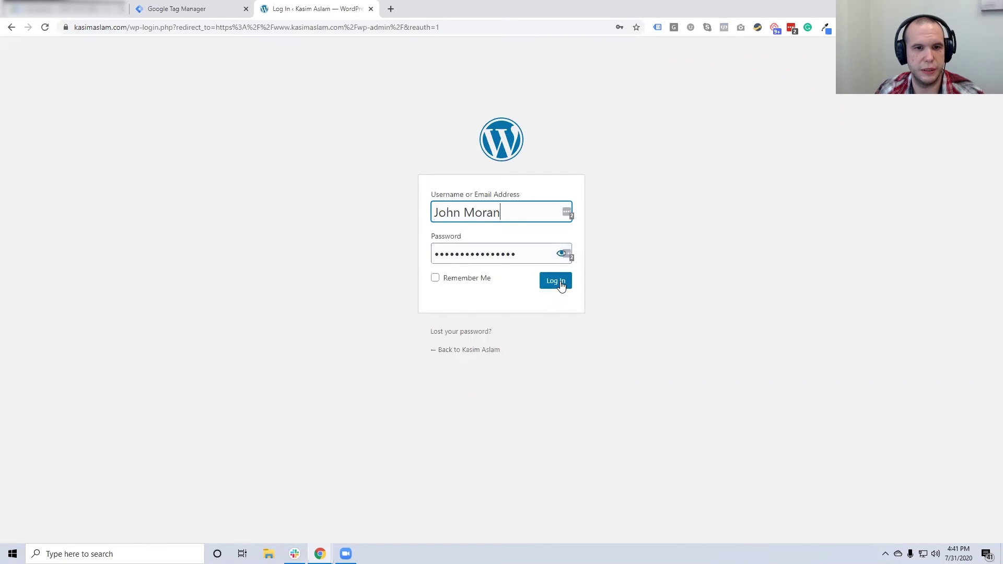
left_click(561, 285)
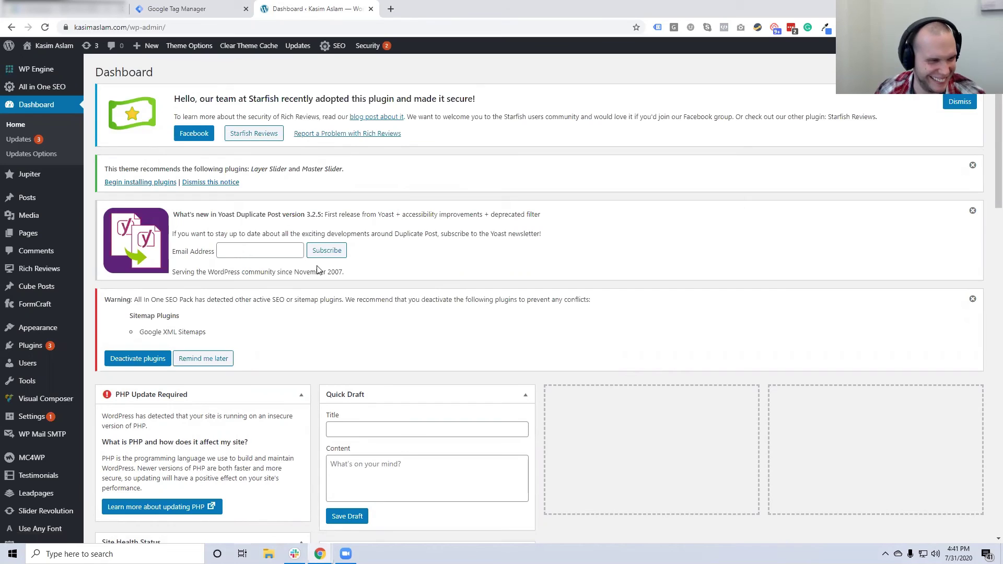
Open the Jupiter theme's Theme Options page from the admin sidebar
mouse_move(45, 337)
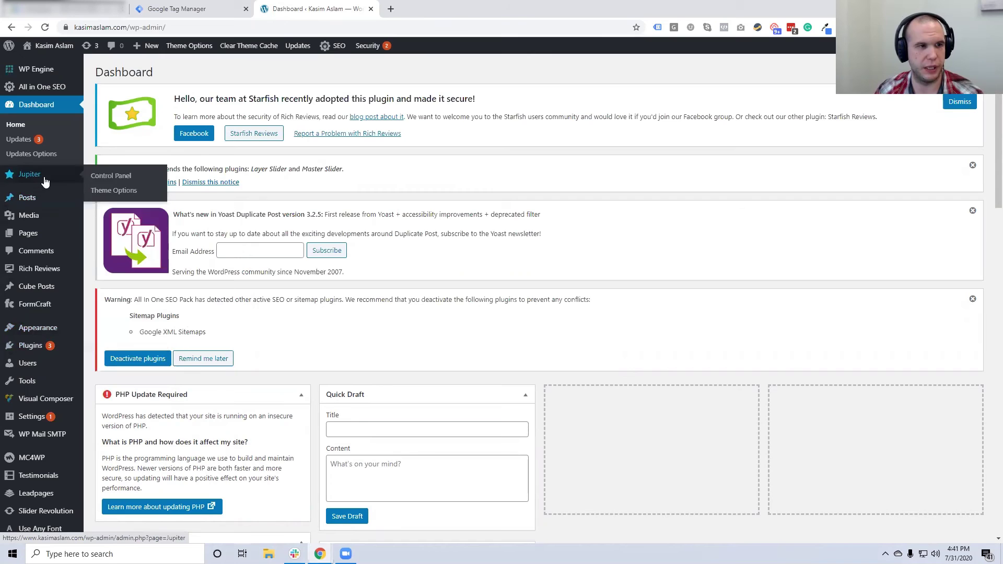
mouse_move(44, 200)
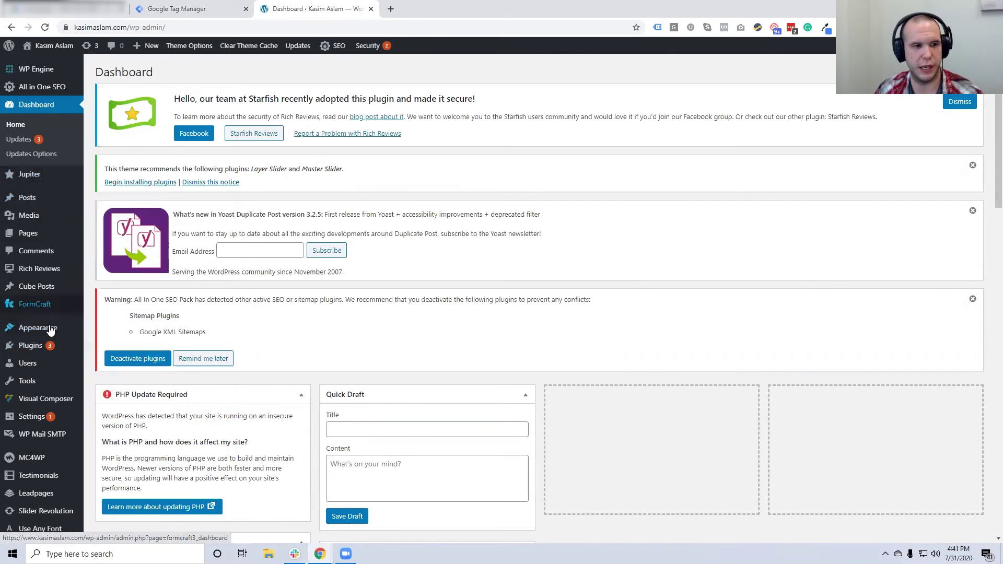
mouse_move(65, 179)
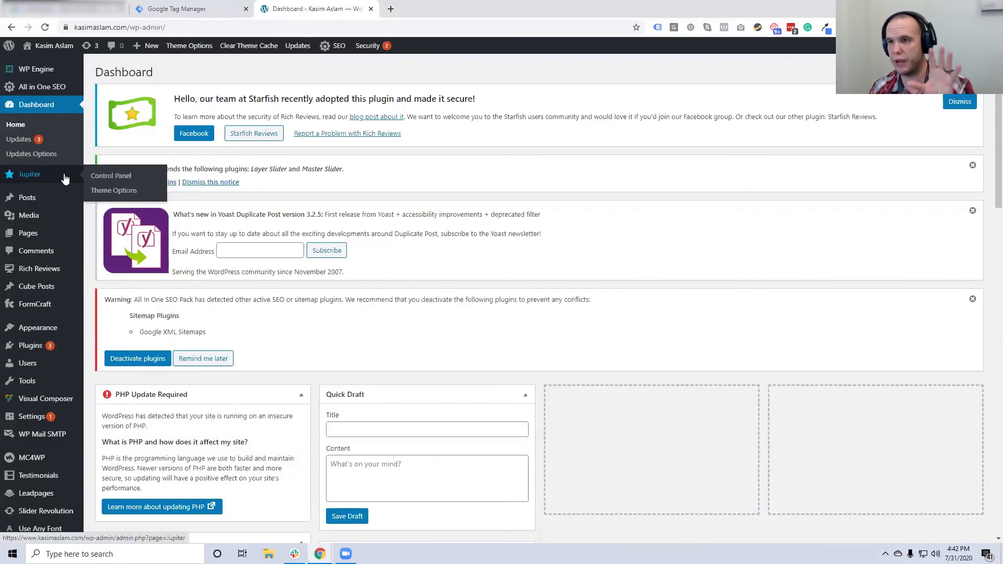
left_click(104, 194)
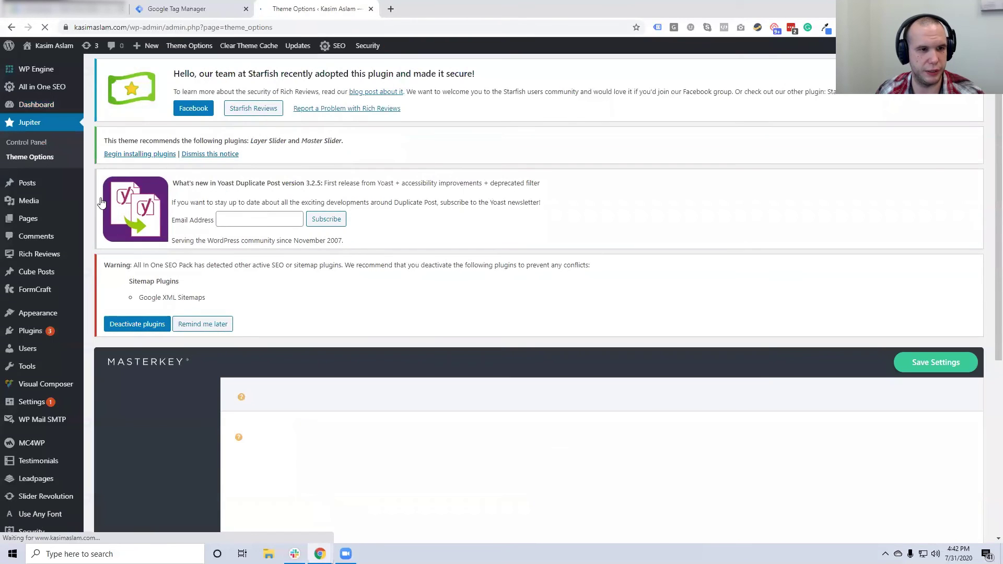
Browse the Jupiter Advanced and Header settings, then open Import Theme Options
scroll(331, 264, "down", 3)
scroll(332, 268, "down", 1)
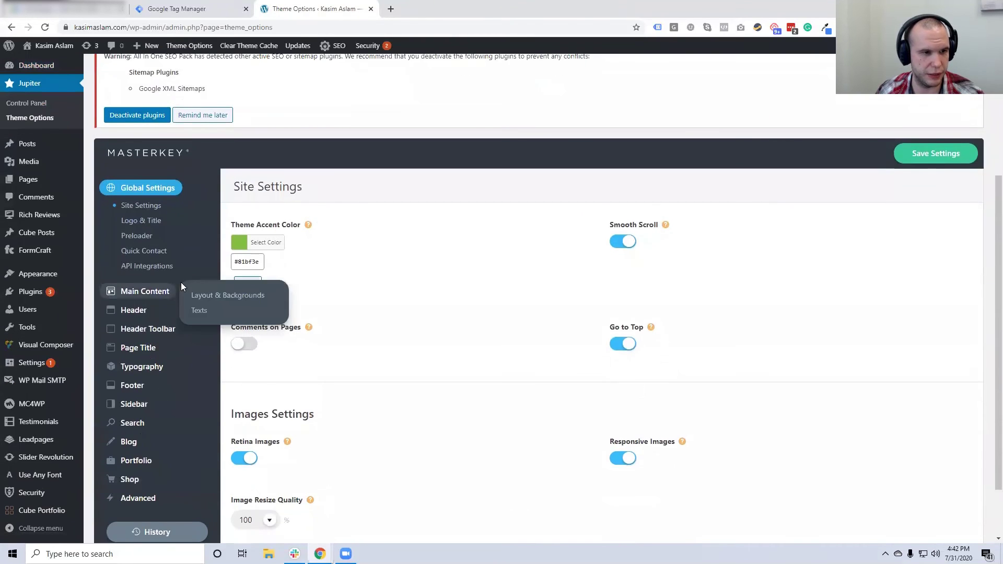
scroll(181, 282, "down", 1)
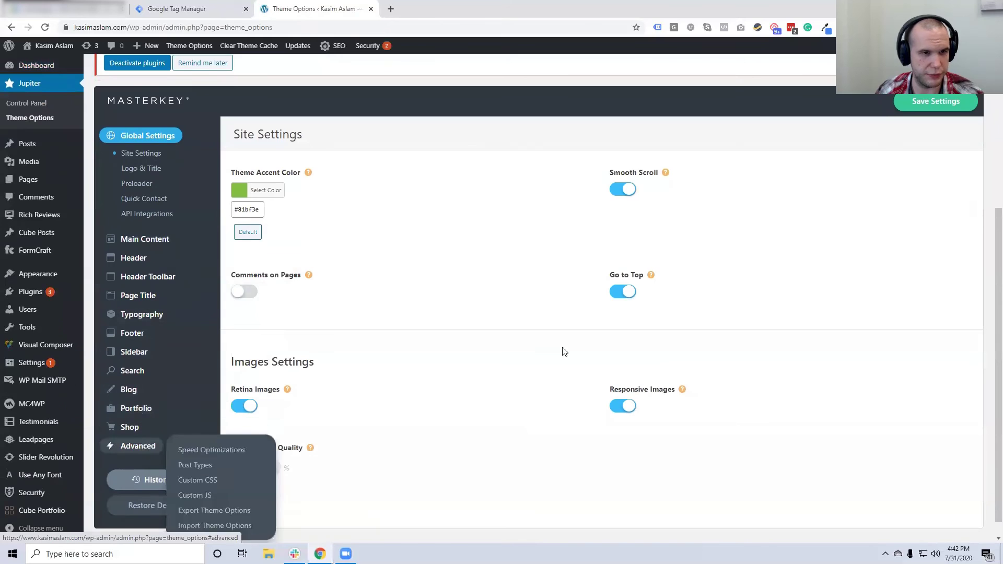
left_click(138, 446)
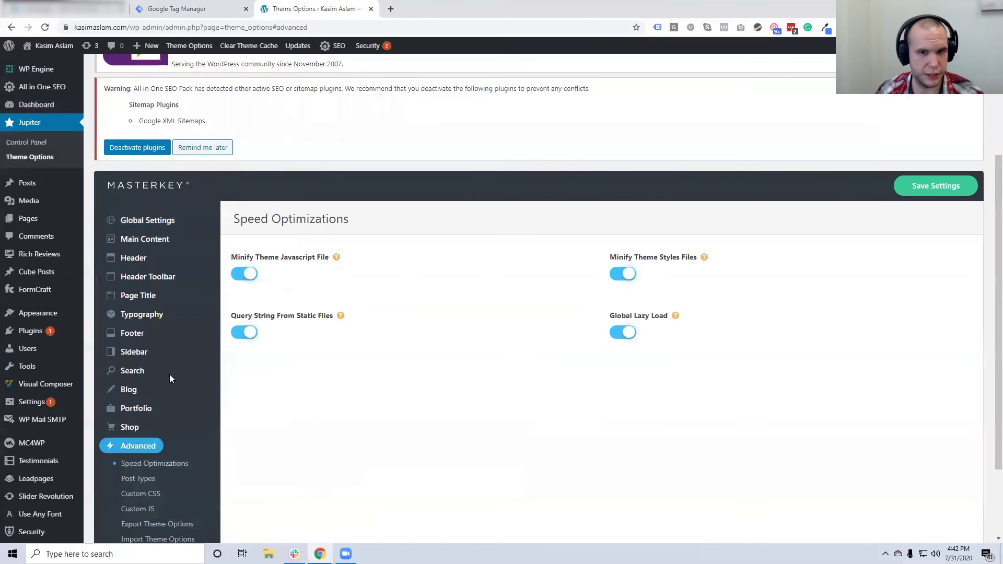
left_click(138, 267)
scroll(580, 333, "down", 10)
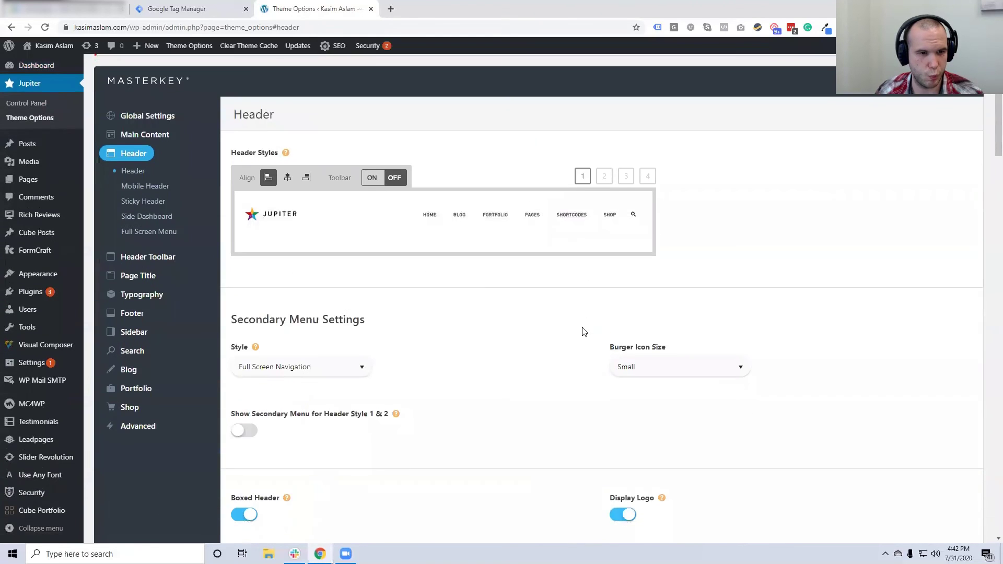
scroll(571, 337, "down", 20)
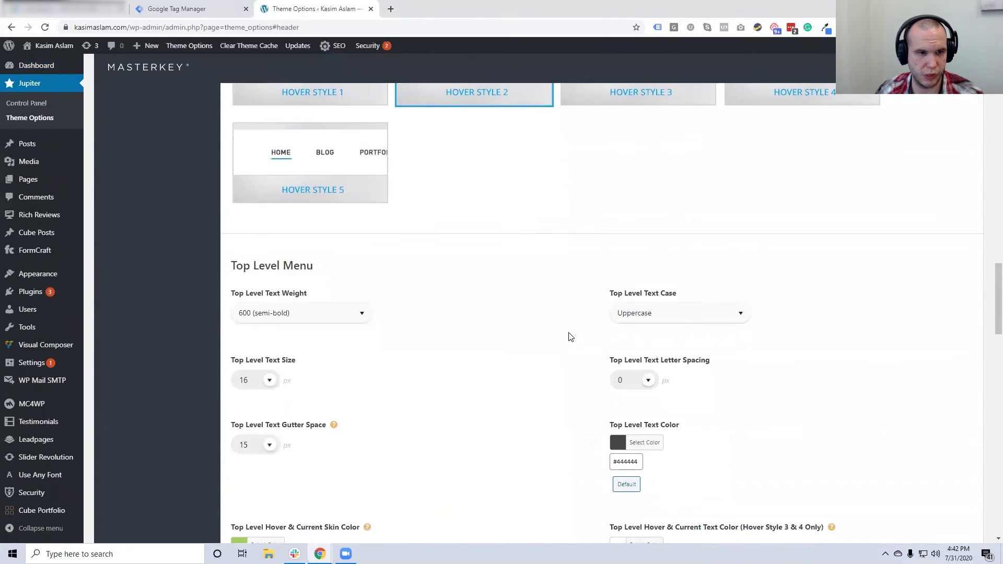
scroll(570, 337, "down", 5)
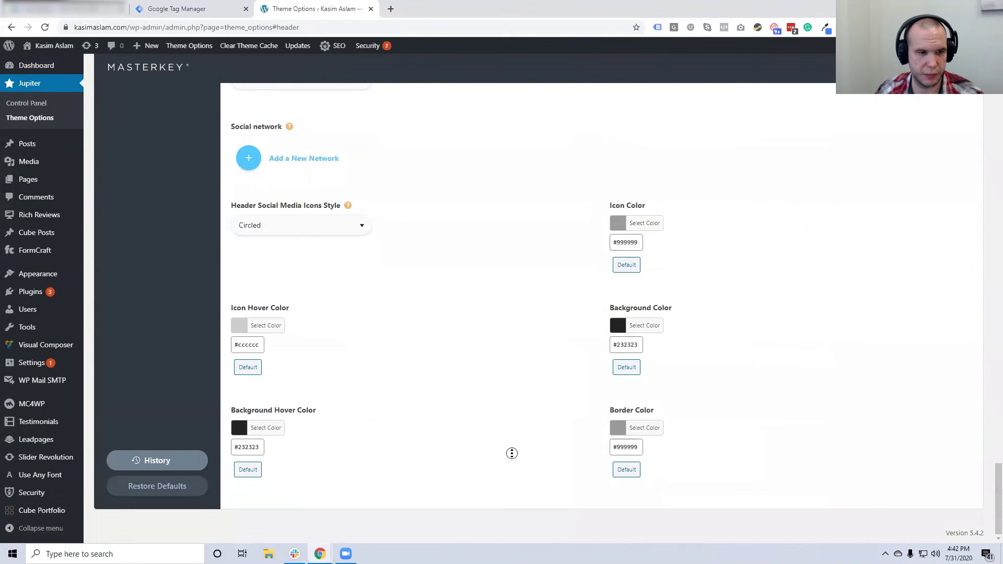
scroll(509, 258, "up", 20)
scroll(421, 340, "down", 6)
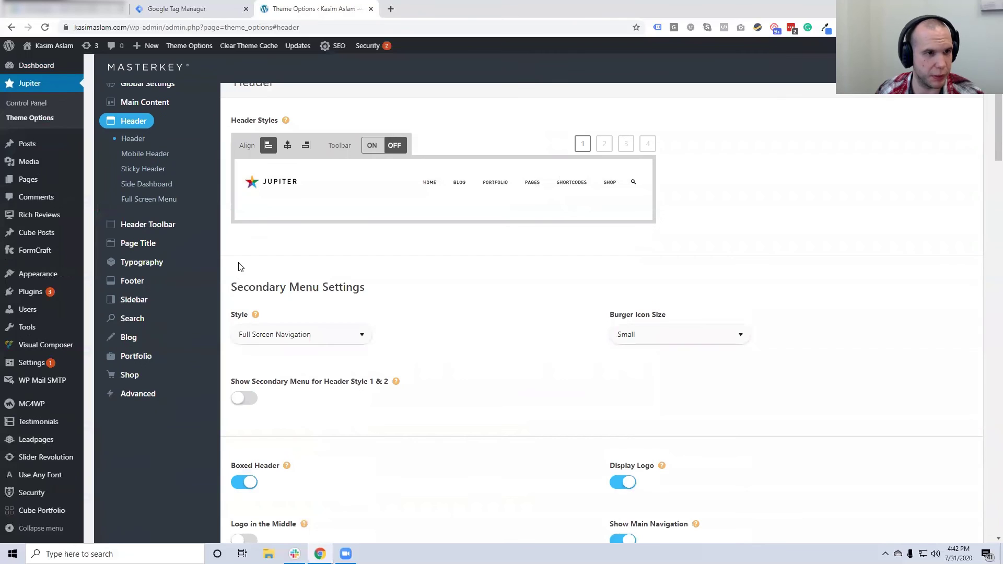
mouse_move(135, 401)
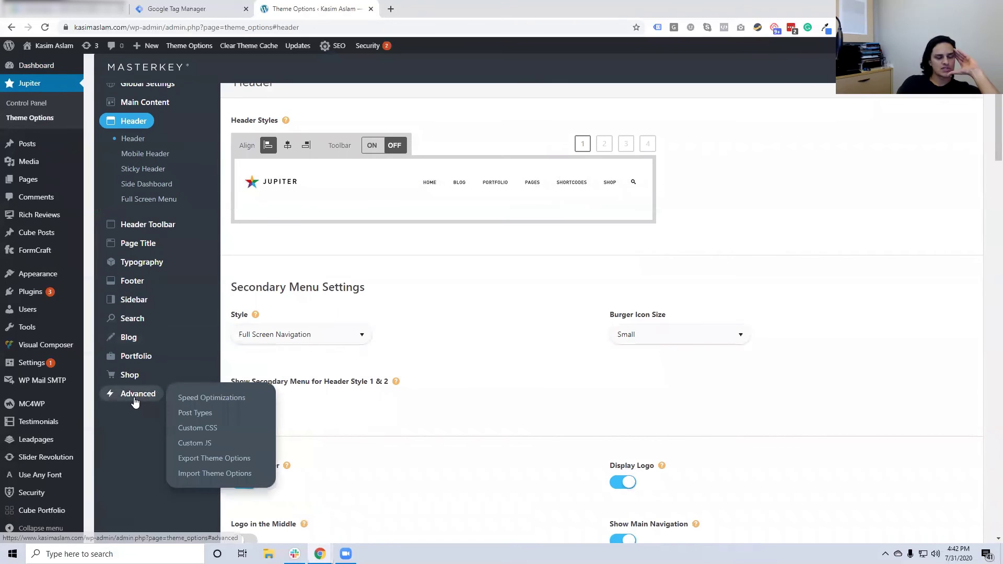
left_click(195, 472)
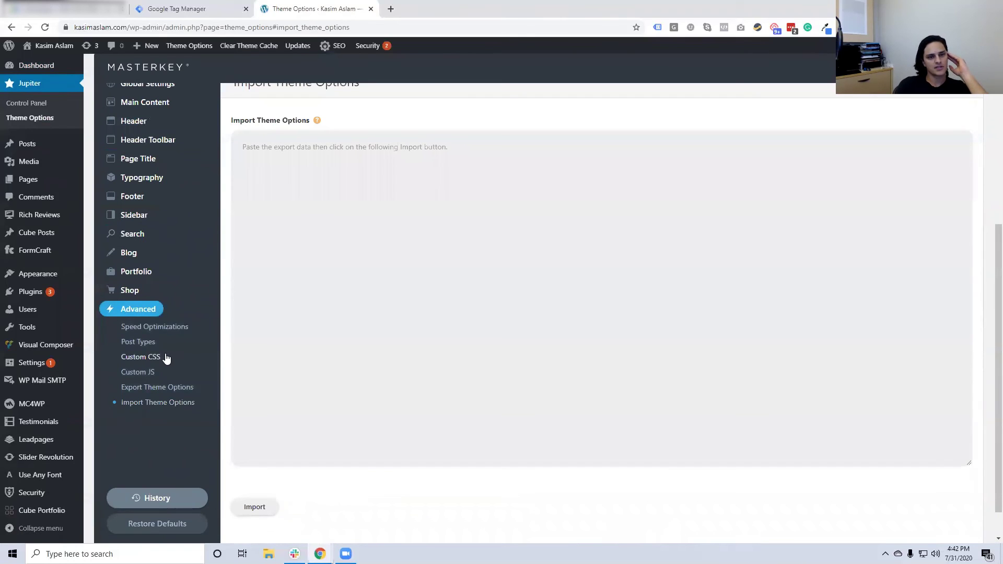
Check Global Settings and Main Content, then return to the empty Import Theme Options panel
scroll(155, 345, "up", 1)
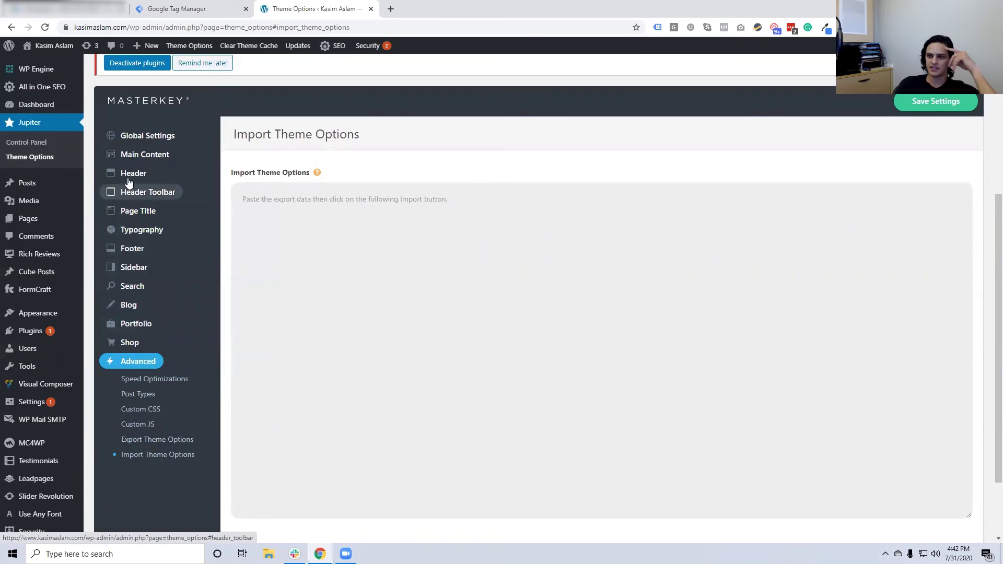
left_click(133, 138)
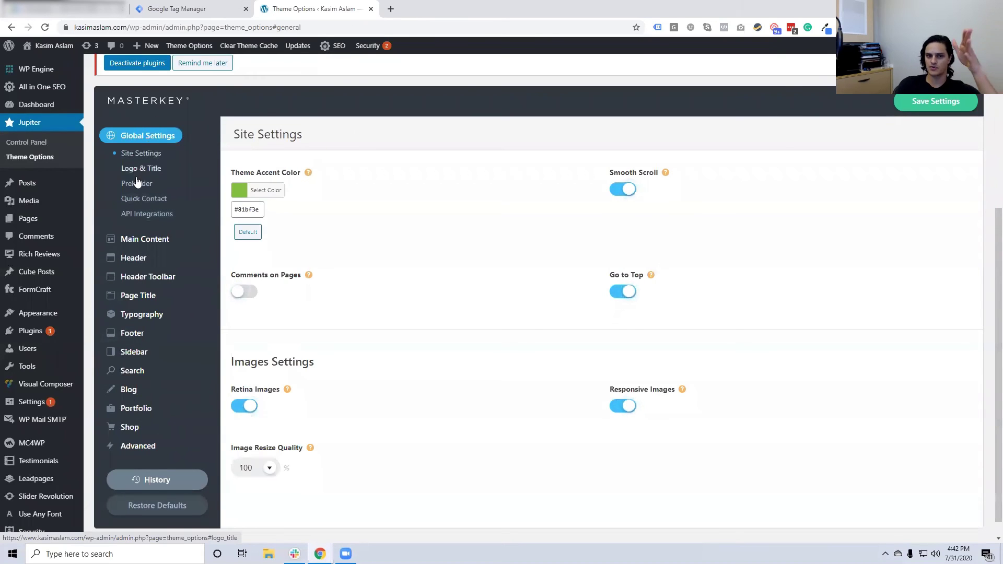
scroll(359, 293, "down", 1)
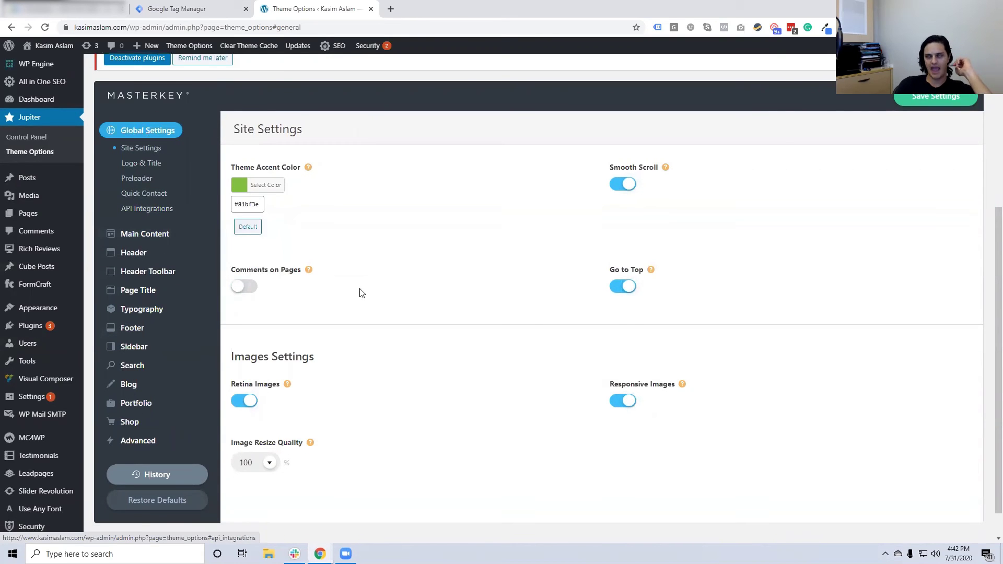
left_click(134, 219)
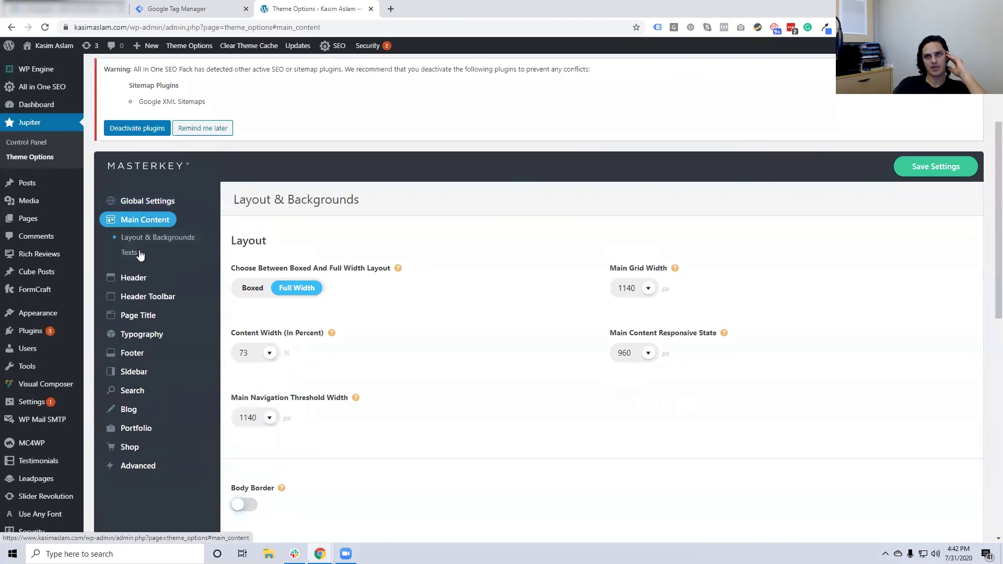
mouse_move(130, 287)
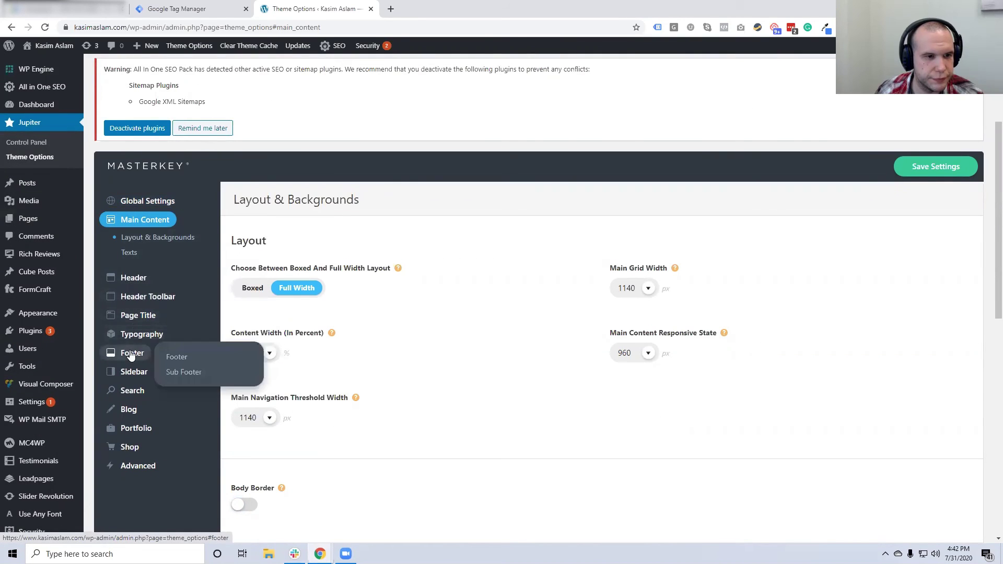
mouse_move(130, 414)
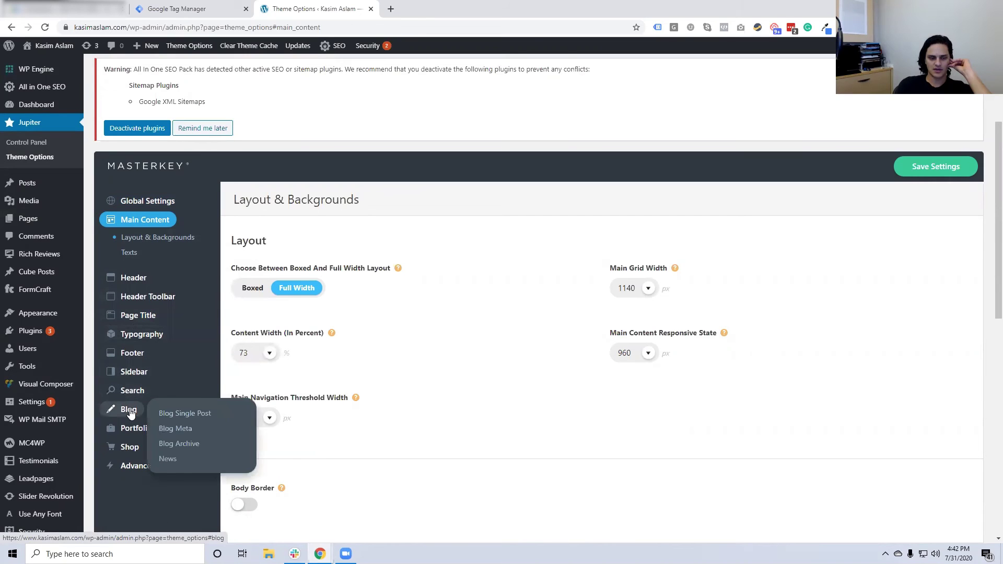
mouse_move(132, 472)
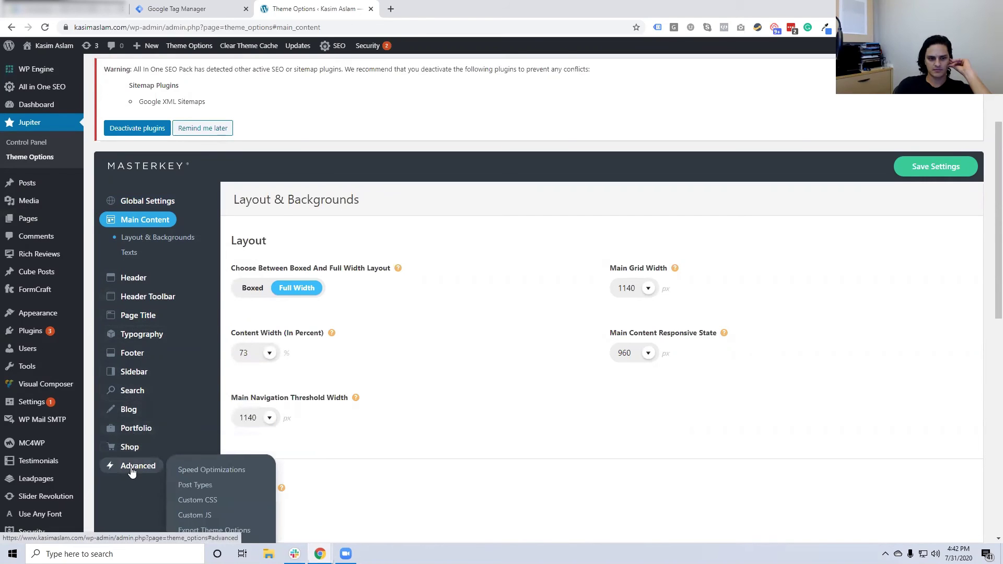
scroll(133, 460, "down", 2)
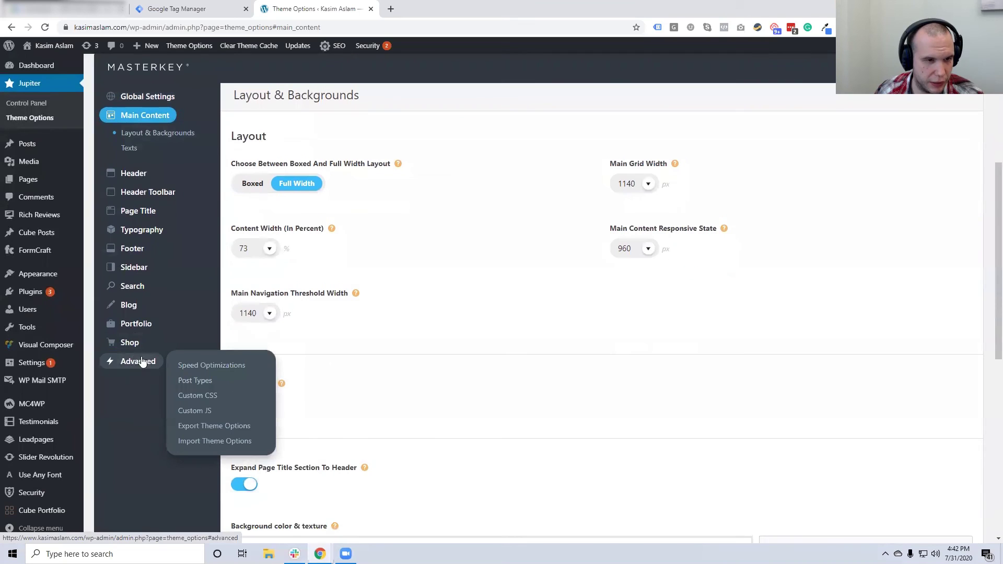
left_click(206, 441)
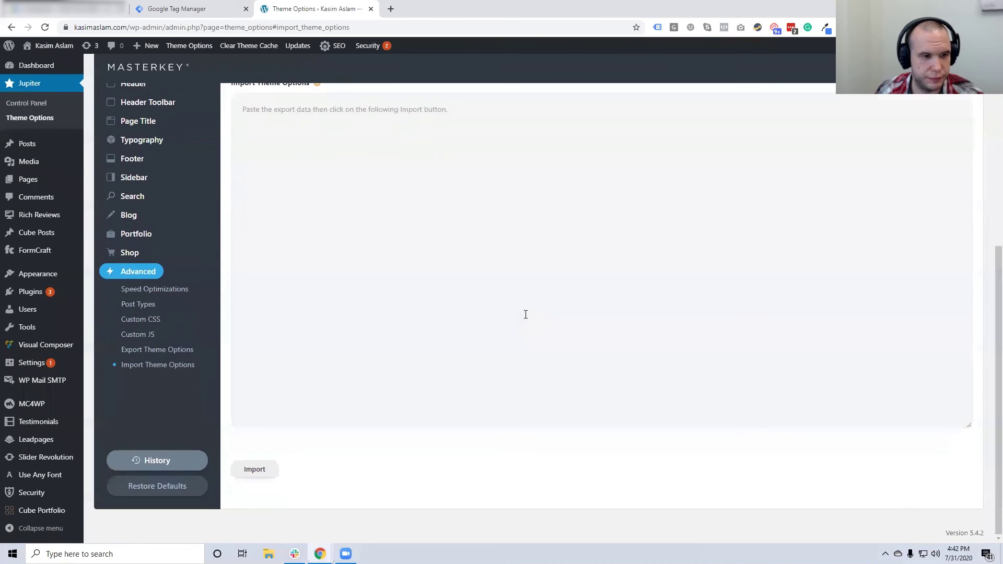
scroll(88, 312, "down", 4)
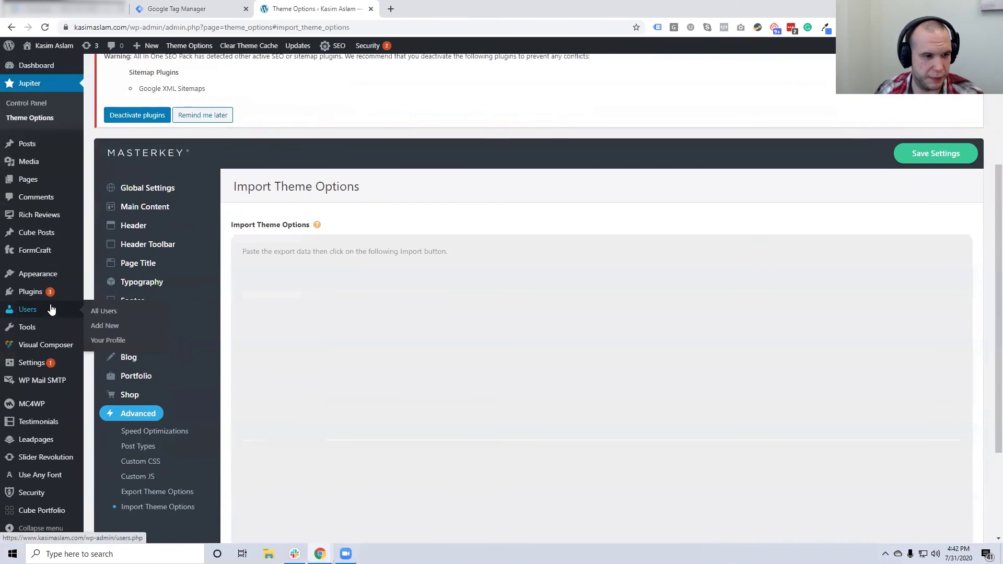
mouse_move(43, 405)
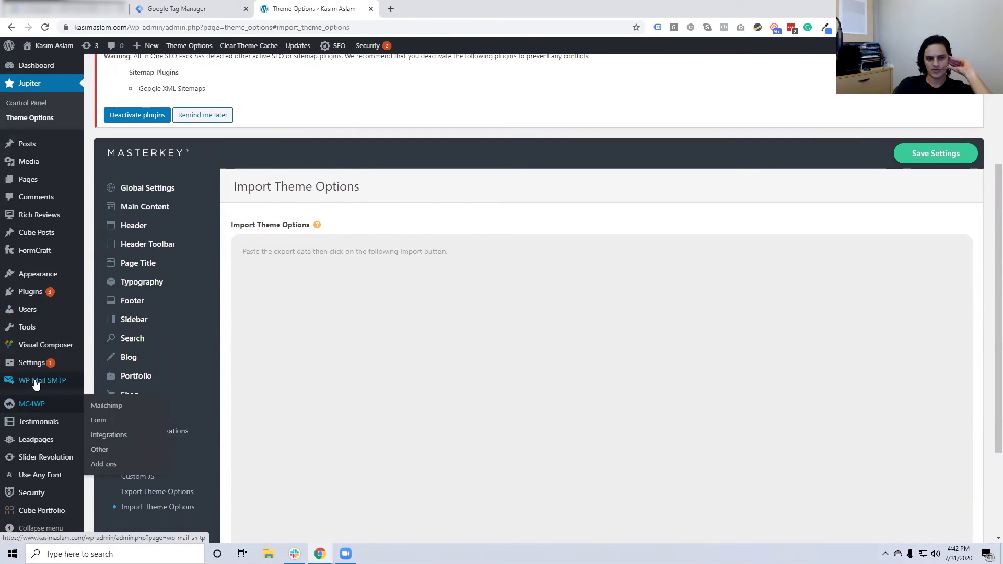
mouse_move(32, 370)
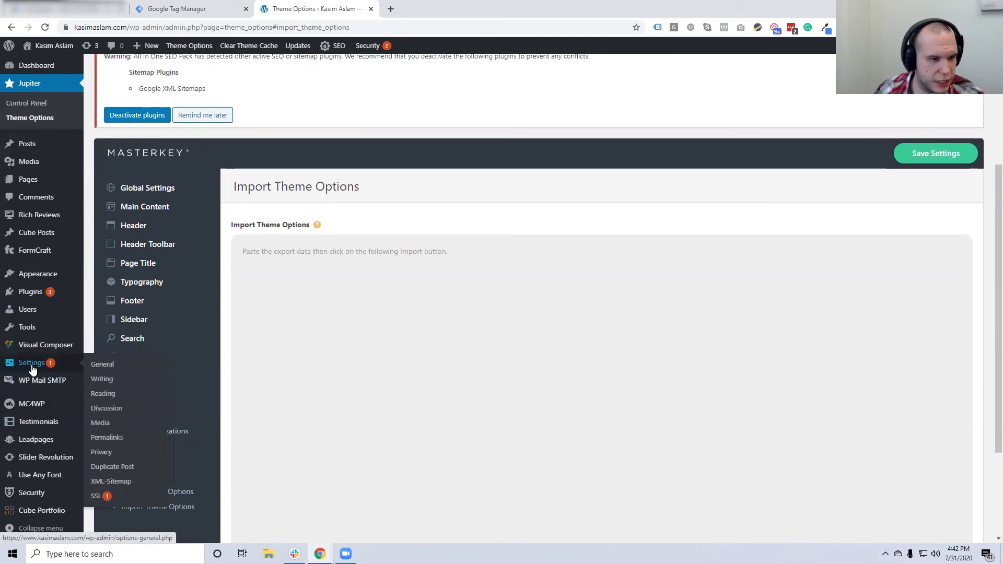
mouse_move(31, 349)
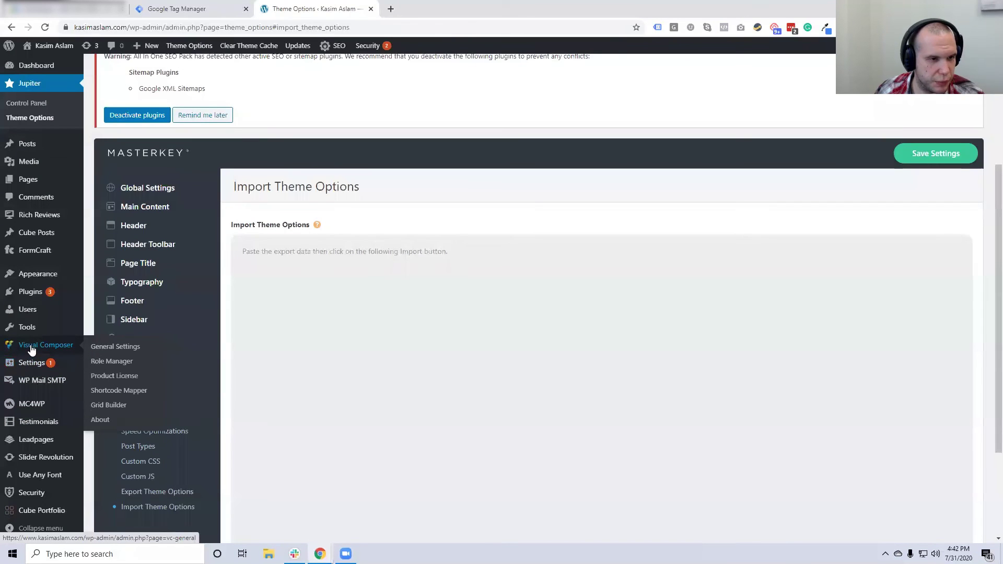
mouse_move(29, 318)
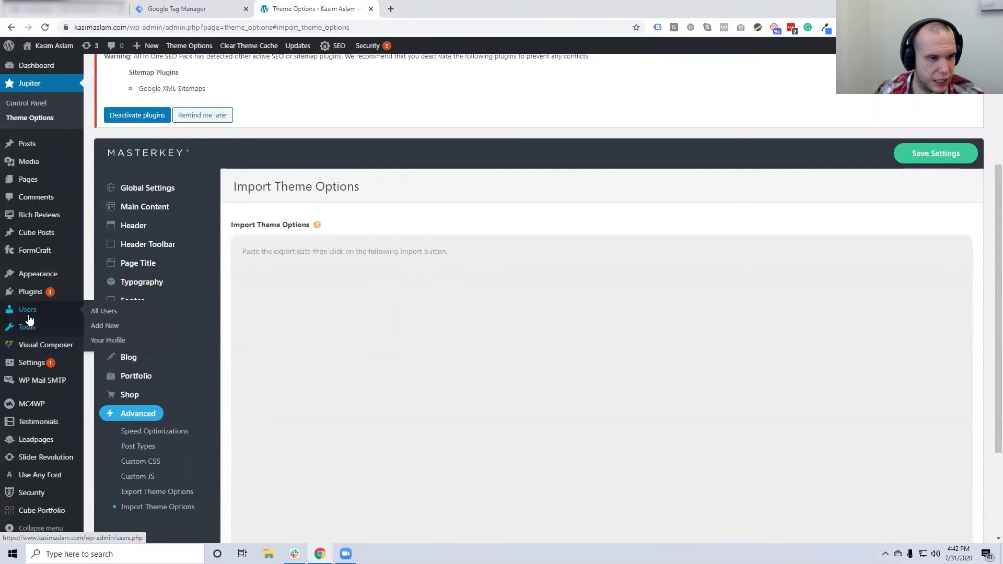
mouse_move(29, 281)
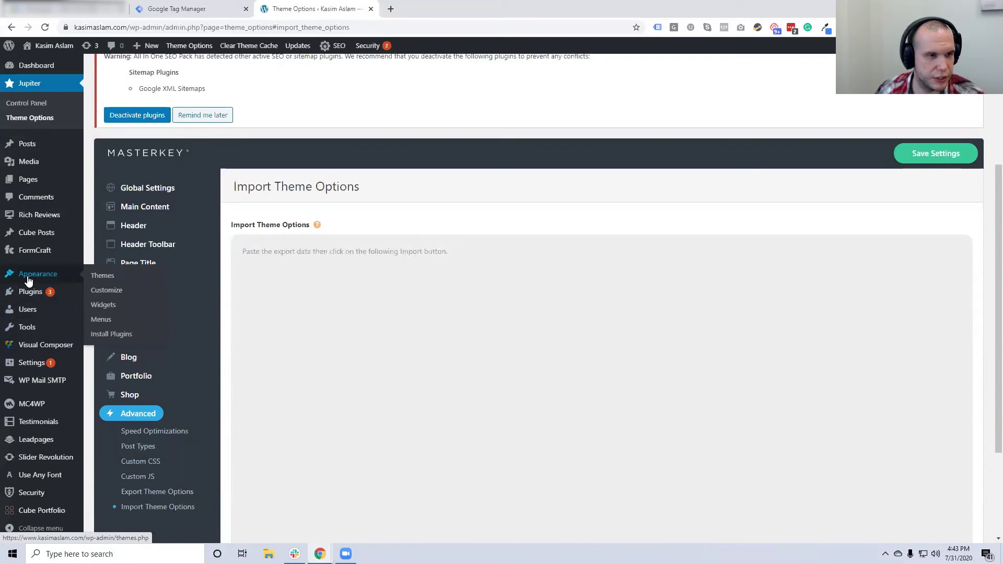
mouse_move(29, 299)
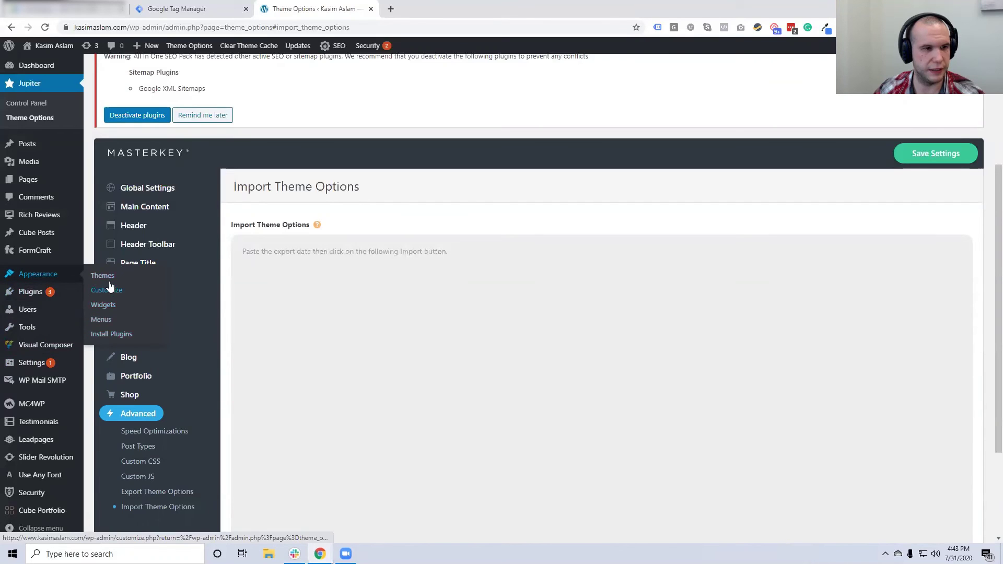
Look through the Global Settings subpages: Logo & Title, Preloader, Quick Contact and API Integrations
left_click(157, 191)
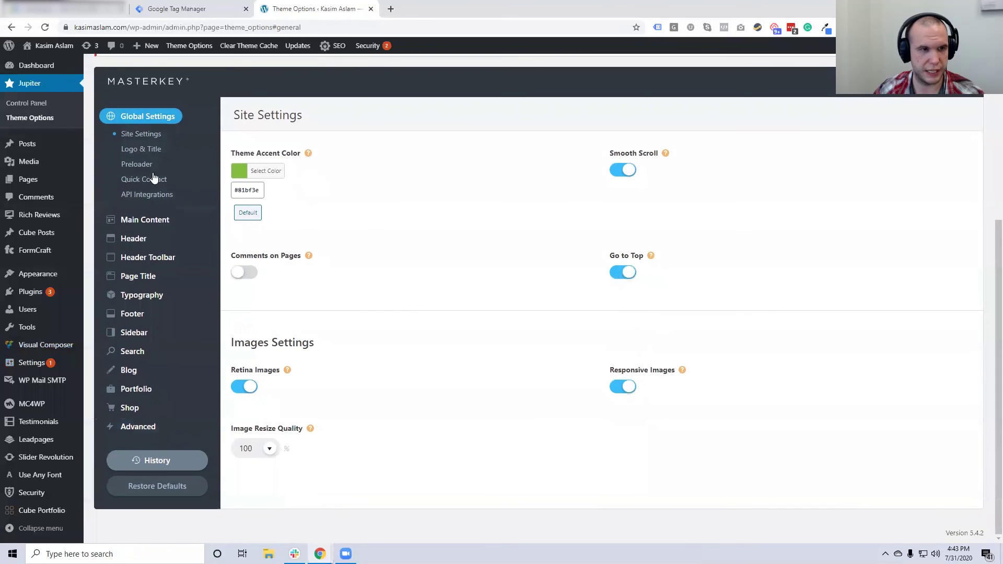
left_click(130, 150)
left_click(131, 165)
left_click(141, 180)
left_click(141, 195)
mouse_move(157, 238)
scroll(399, 347, "down", 2)
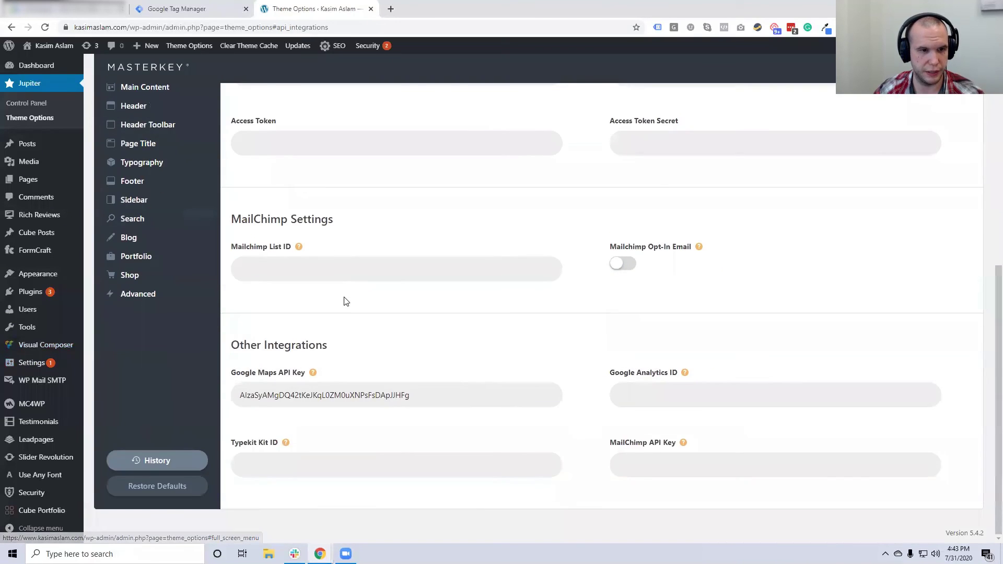
scroll(344, 302, "up", 3)
scroll(344, 302, "down", 2)
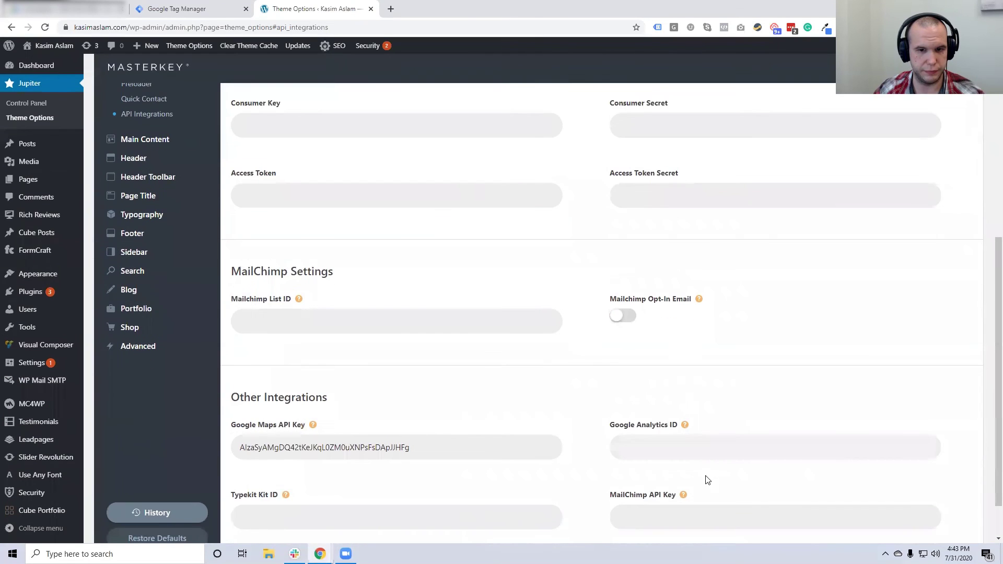
scroll(328, 280, "up", 2)
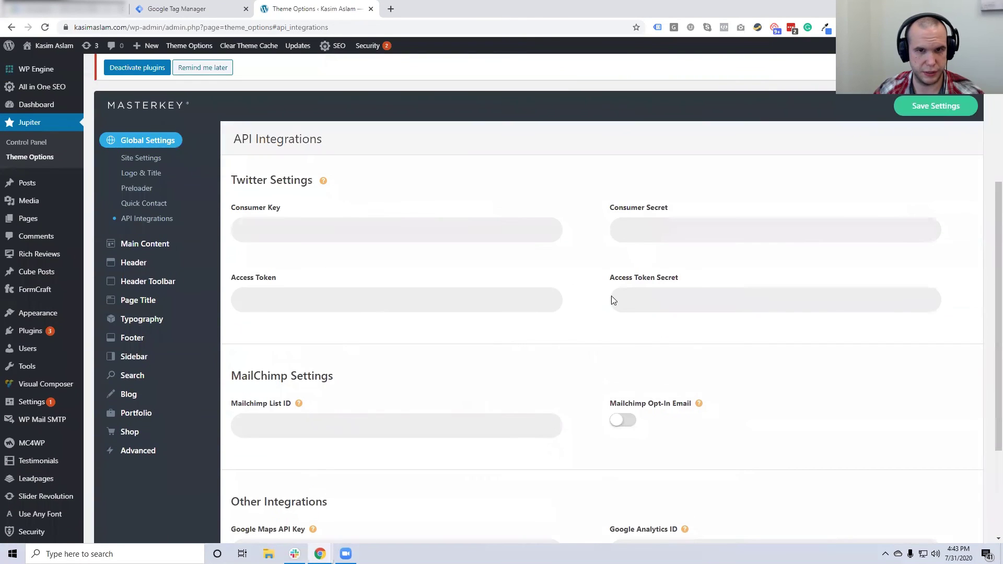
Open the Header section and scroll through its header styles and social network options
mouse_move(160, 261)
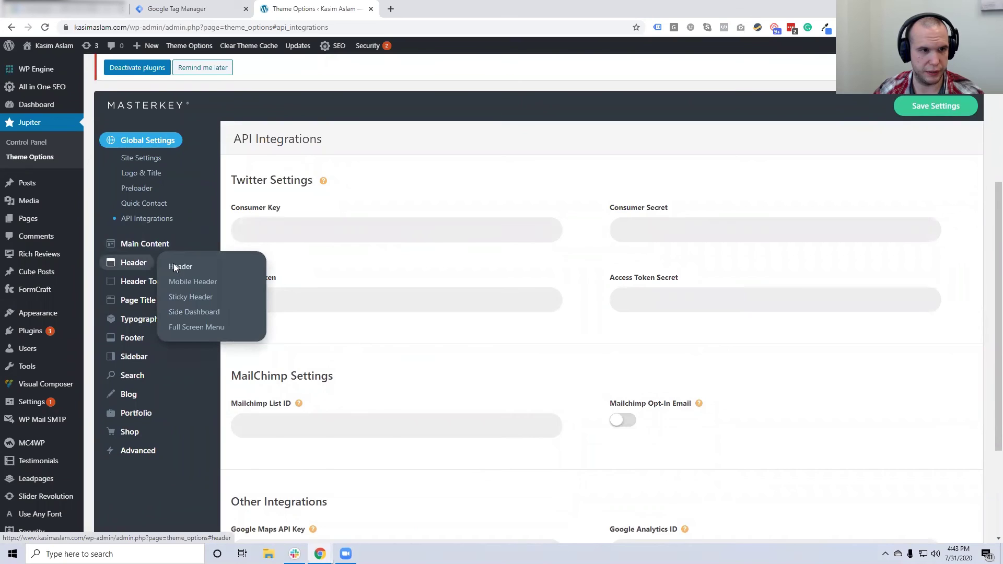
left_click(174, 266)
scroll(497, 323, "down", 8)
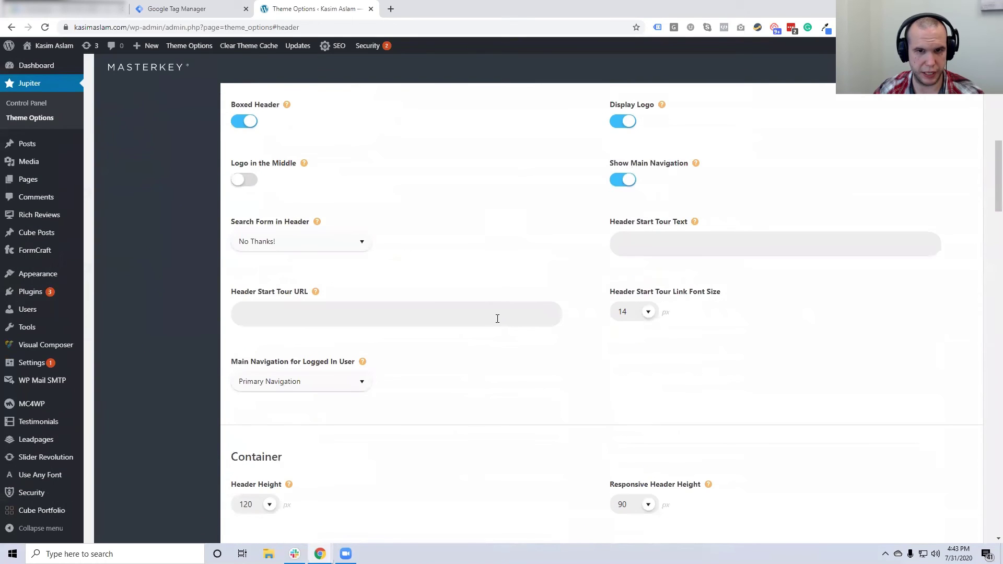
scroll(543, 316, "down", 7)
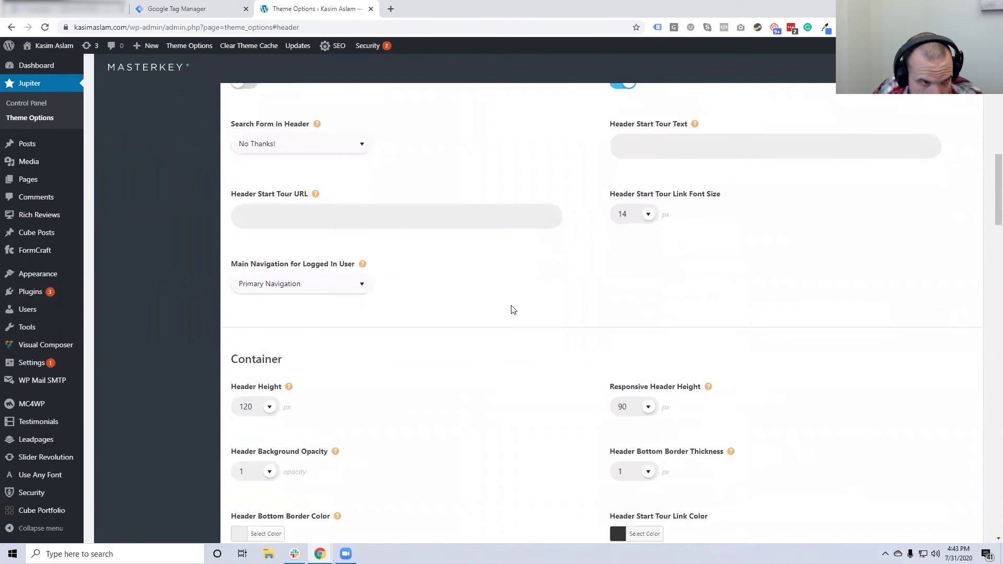
scroll(512, 310, "down", 15)
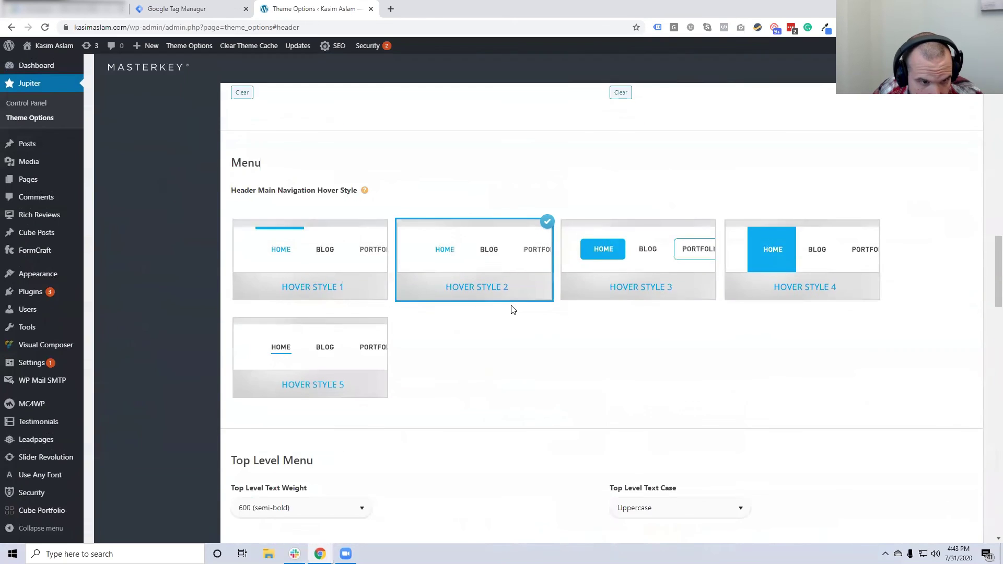
scroll(512, 310, "down", 20)
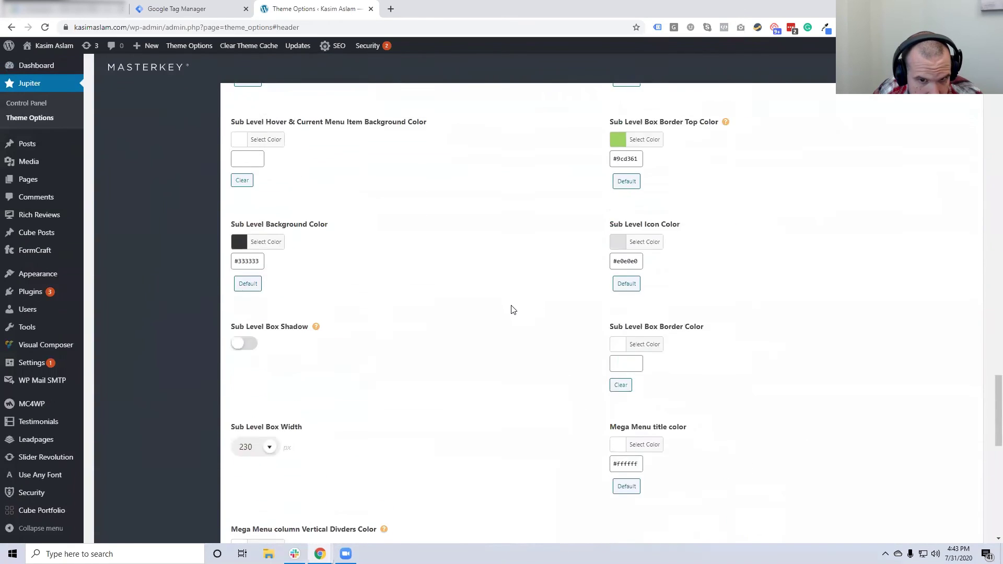
scroll(512, 310, "up", 20)
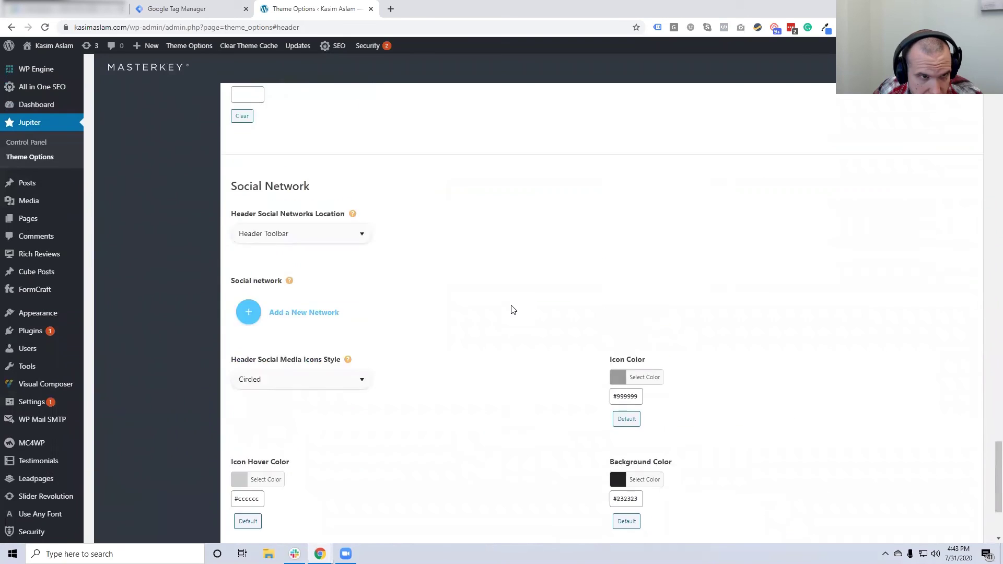
scroll(468, 261, "up", 20)
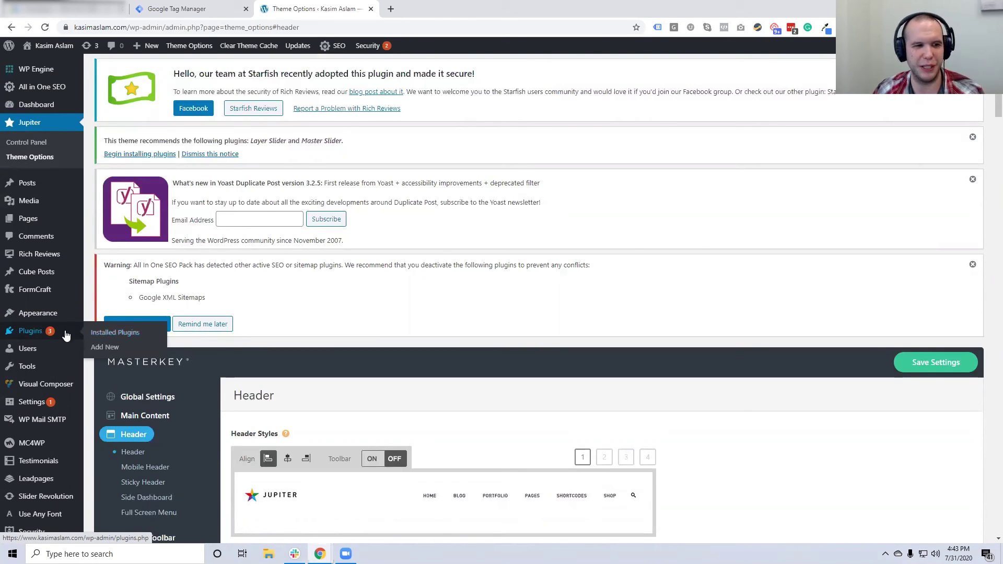
Open Plugins > Add New and reveal the Upload Plugin zip option
left_click(99, 334)
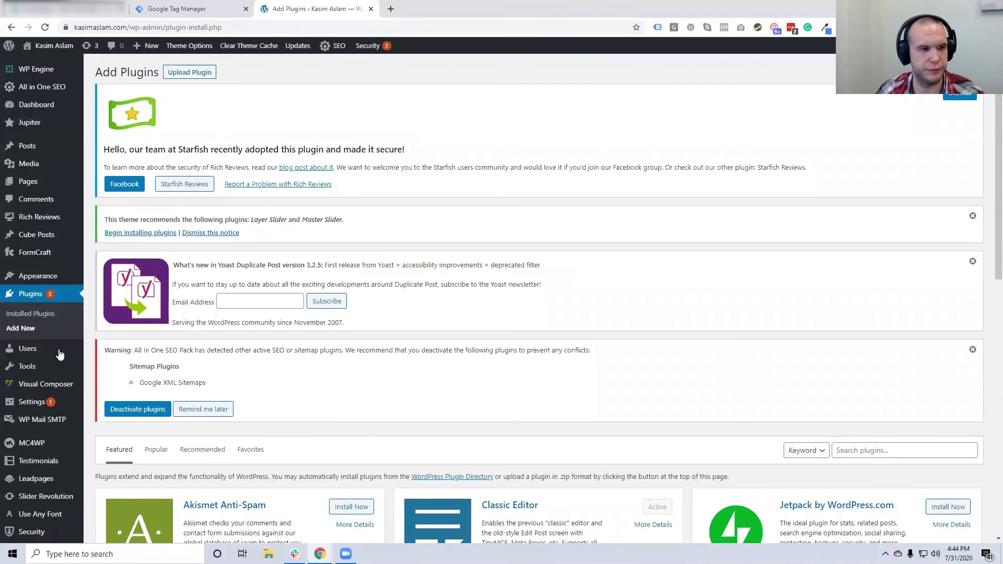
left_click(195, 78)
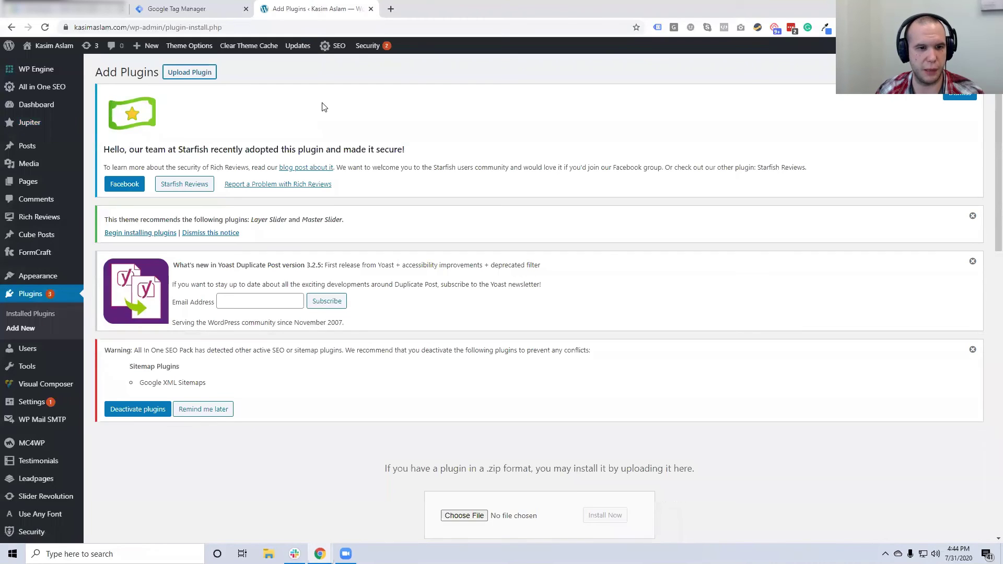
scroll(407, 300, "down", 4)
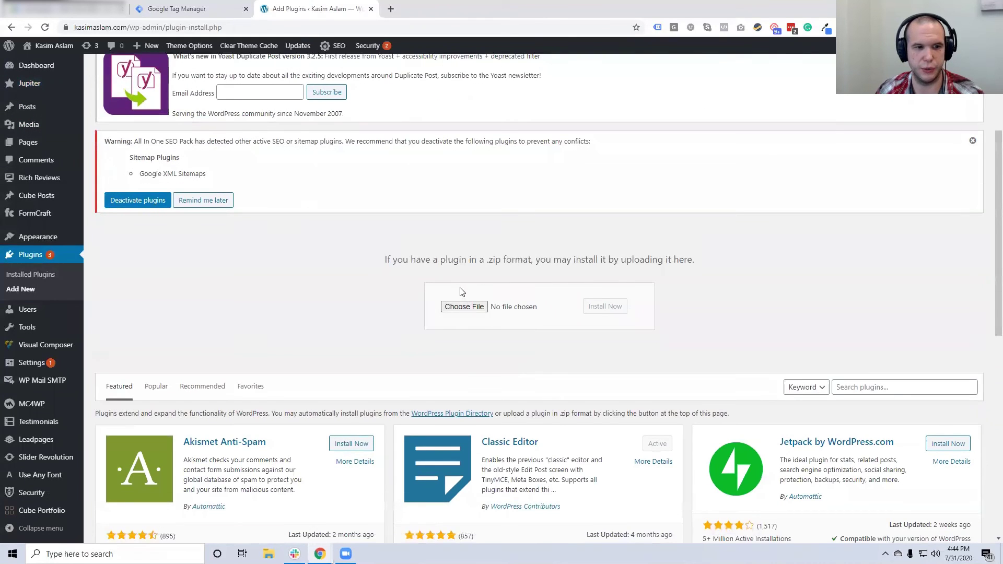
scroll(667, 324, "down", 2)
Search plugins for 'google tag manager' and browse the 582 results
left_click(910, 283)
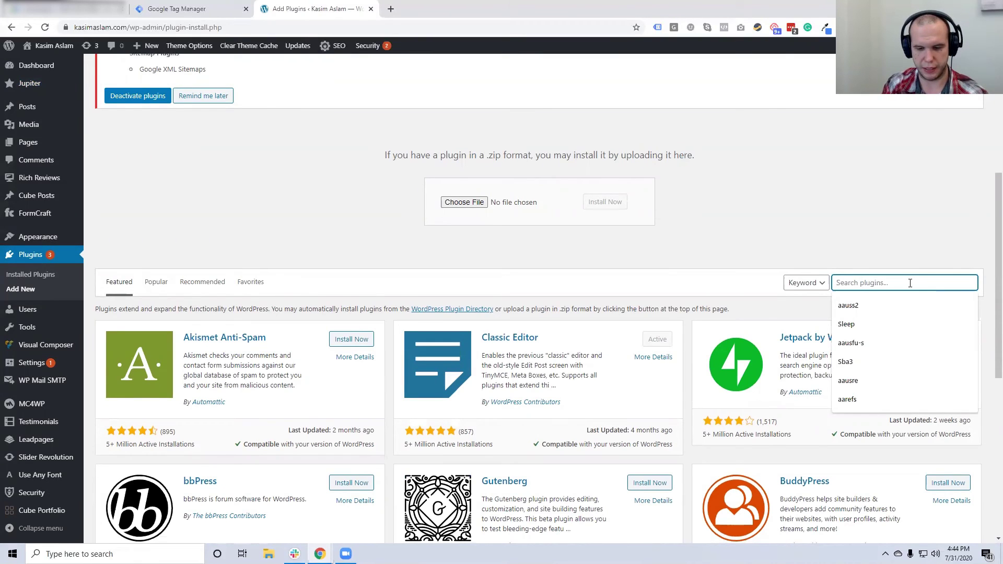
type("google tag manager")
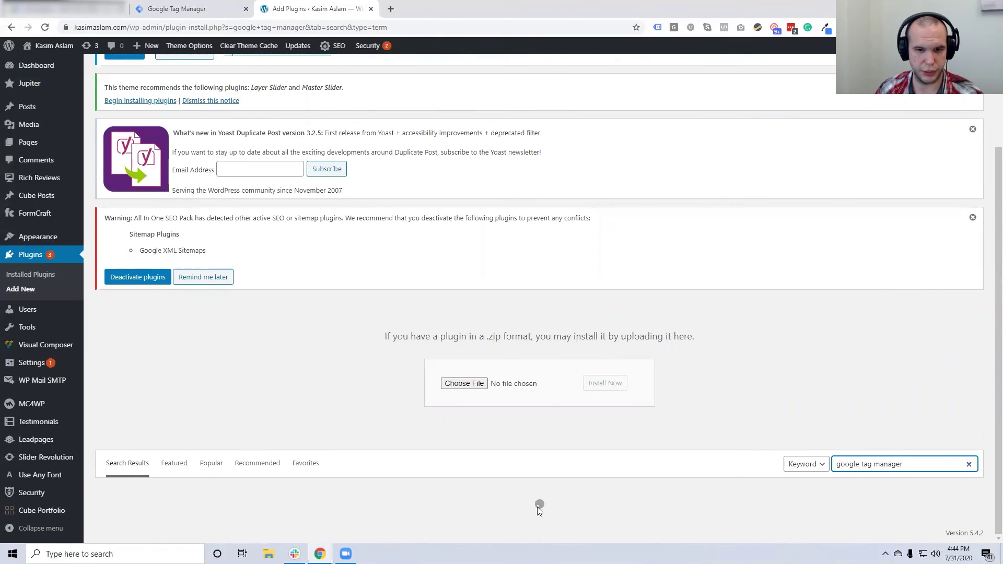
scroll(784, 376, "down", 3)
scroll(783, 377, "down", 4)
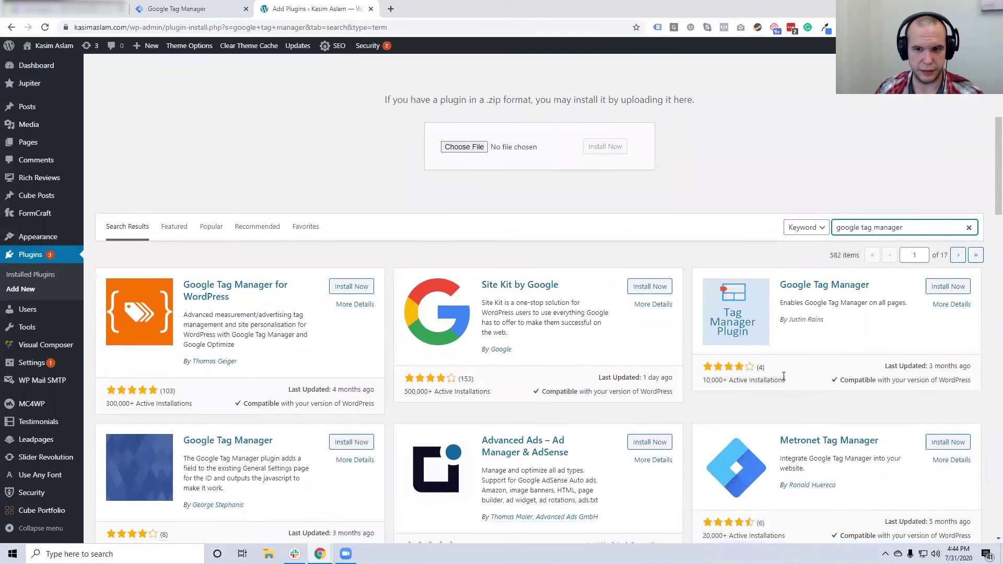
scroll(784, 376, "down", 5)
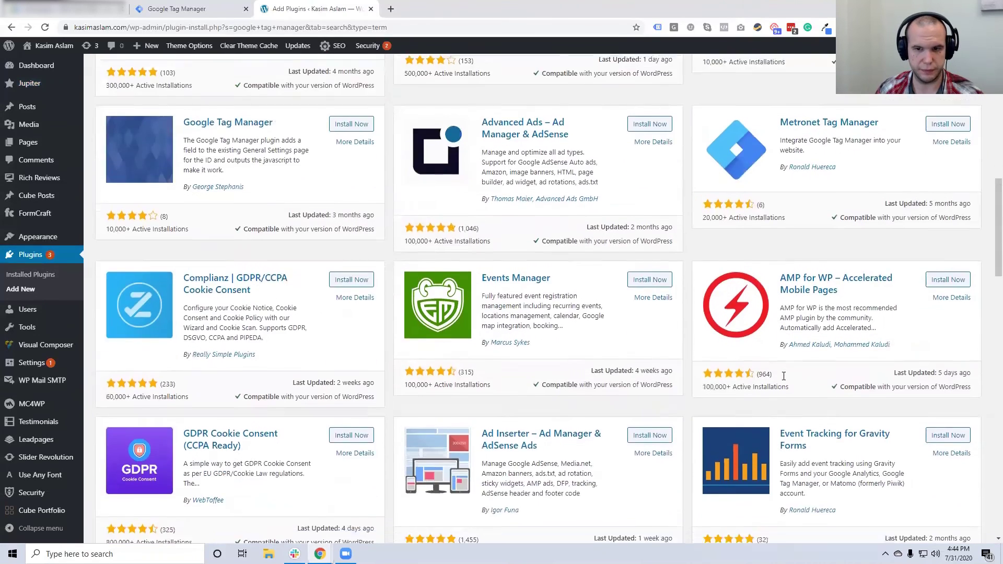
scroll(784, 376, "down", 9)
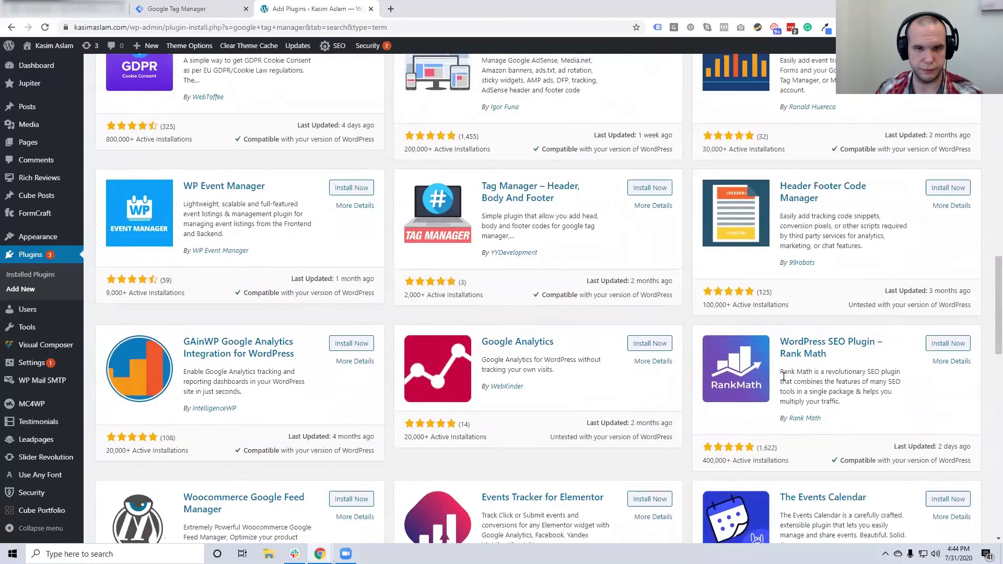
scroll(784, 376, "down", 2)
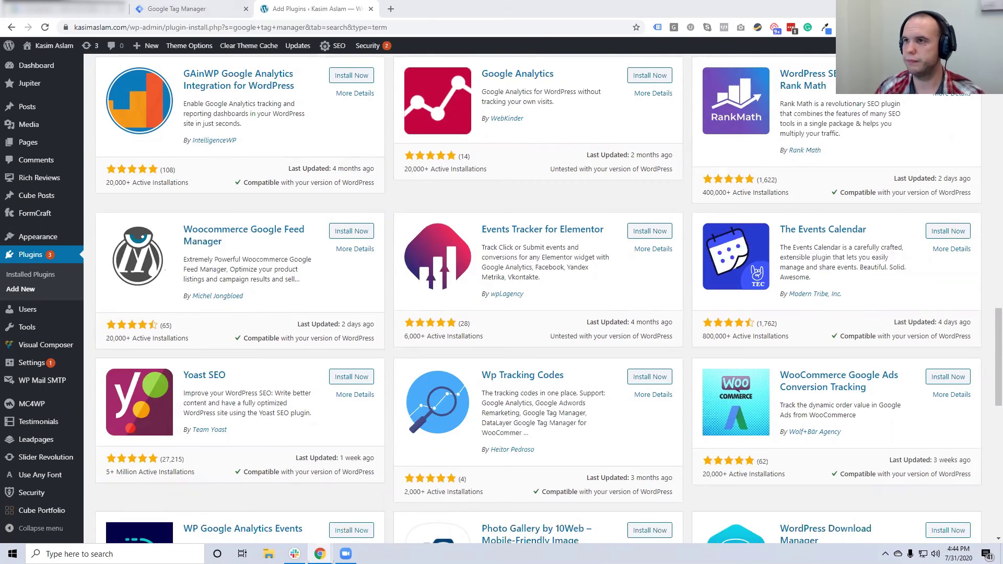
Download the Google Tag Manager for WordPress zip from wordpress.org, then go back to Add Plugins
left_click(390, 9)
type("https://wordpress.org/plugins/duracelltomi-google-tag-manager/")
key("Return")
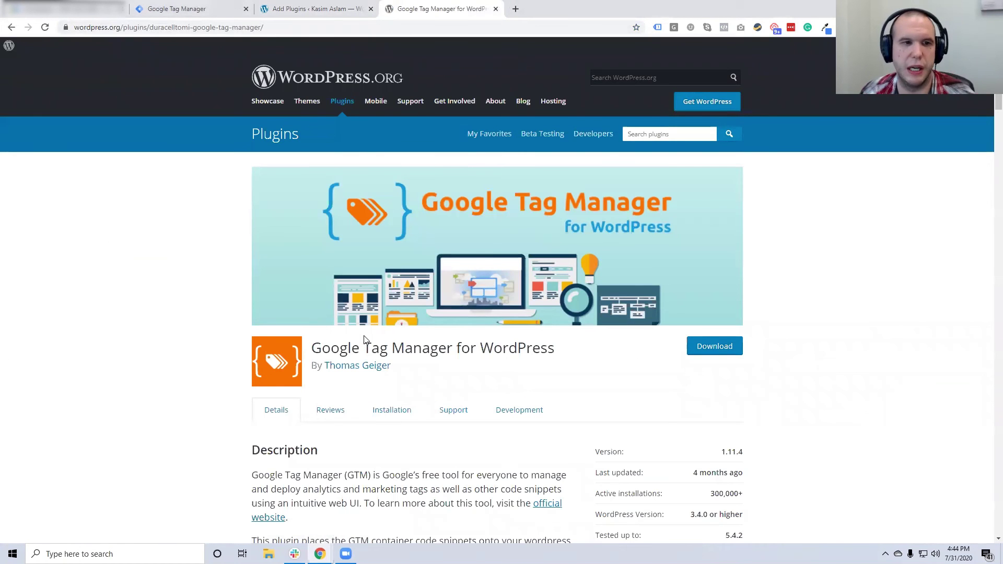
scroll(462, 264, "down", 2)
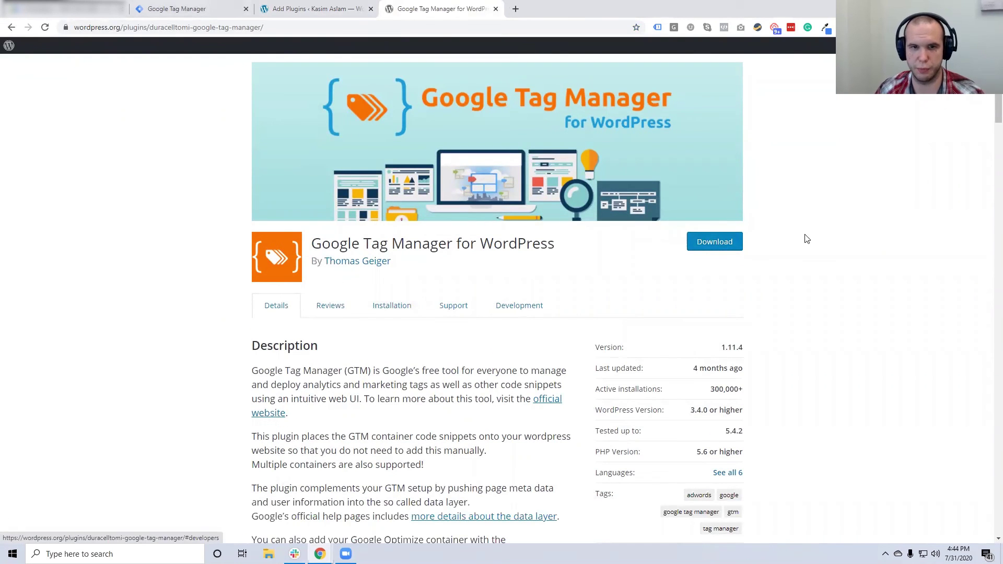
left_click(692, 241)
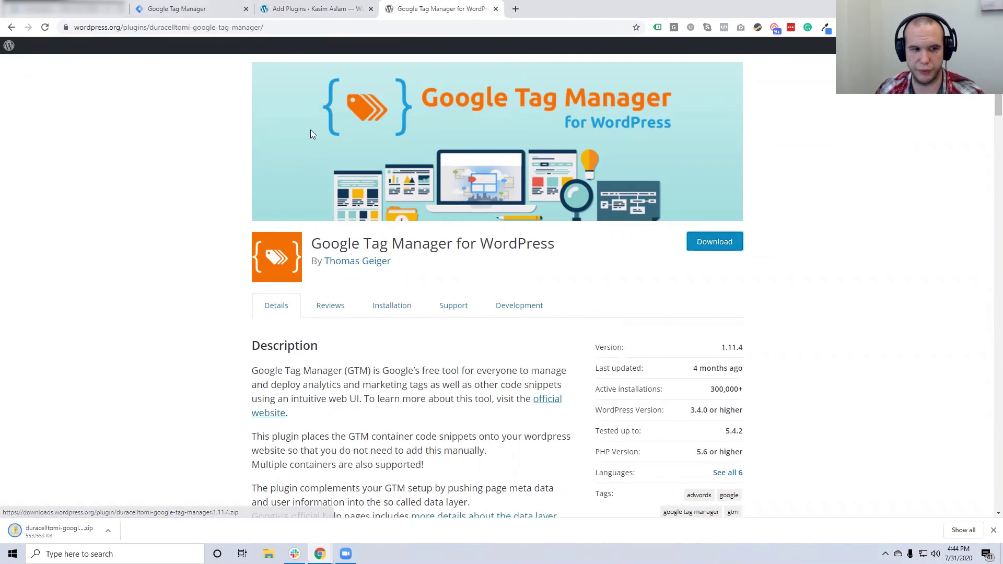
left_click(308, 9)
scroll(359, 253, "up", 10)
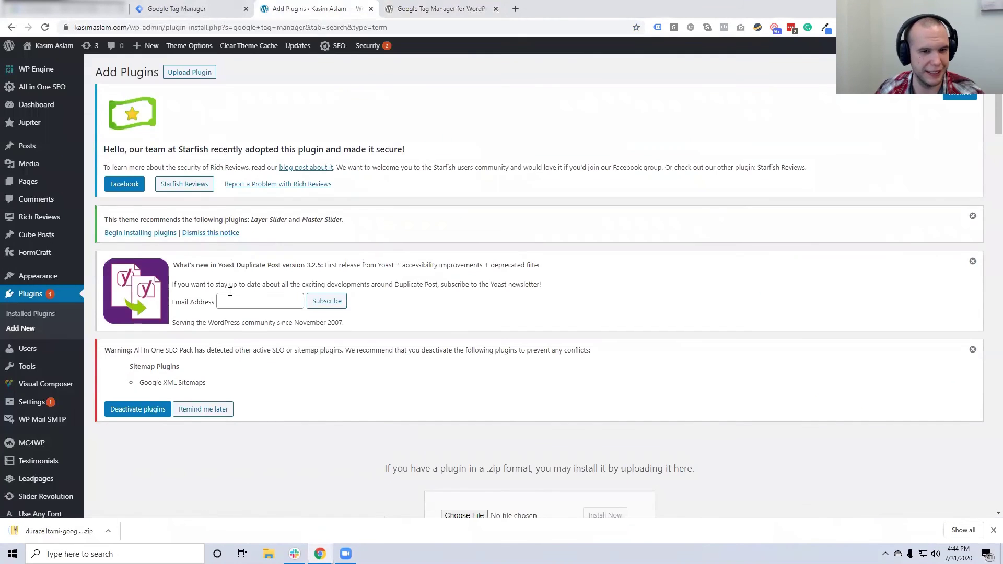
Upload the plugin zip, then install and activate Google Tag Manager for Wordpress 1.11.4
scroll(325, 341, "down", 5)
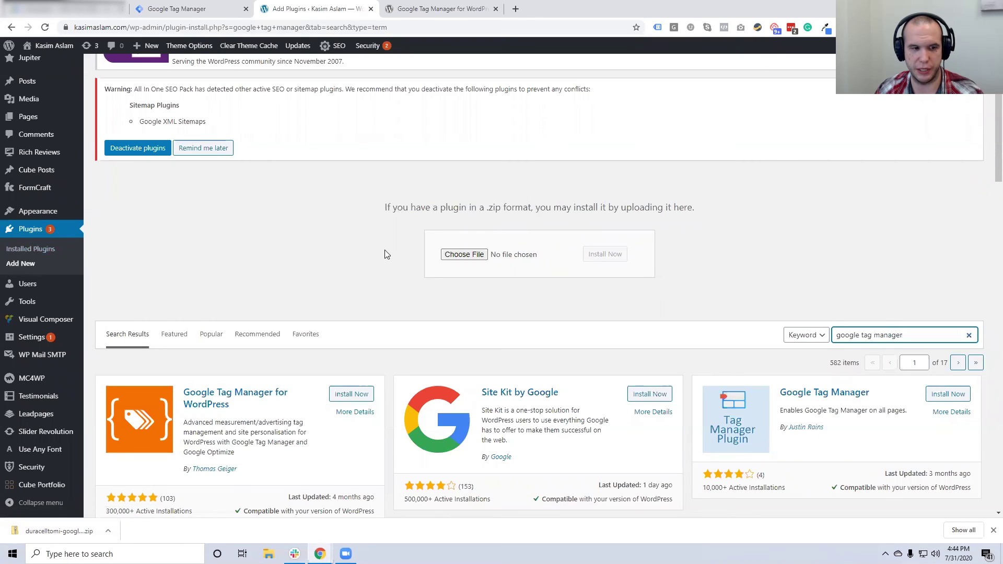
left_click_drag(57, 531, 442, 255)
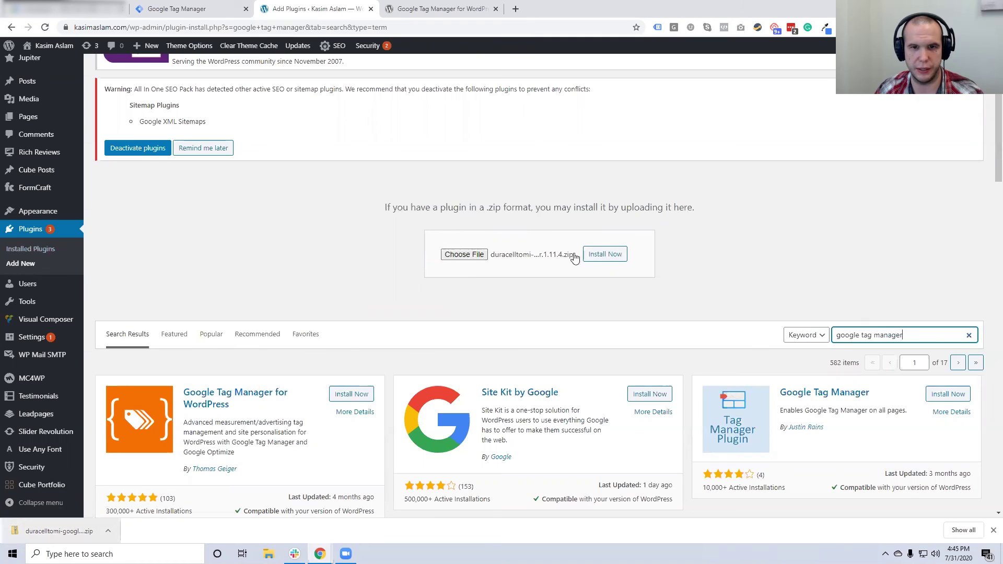
left_click(600, 255)
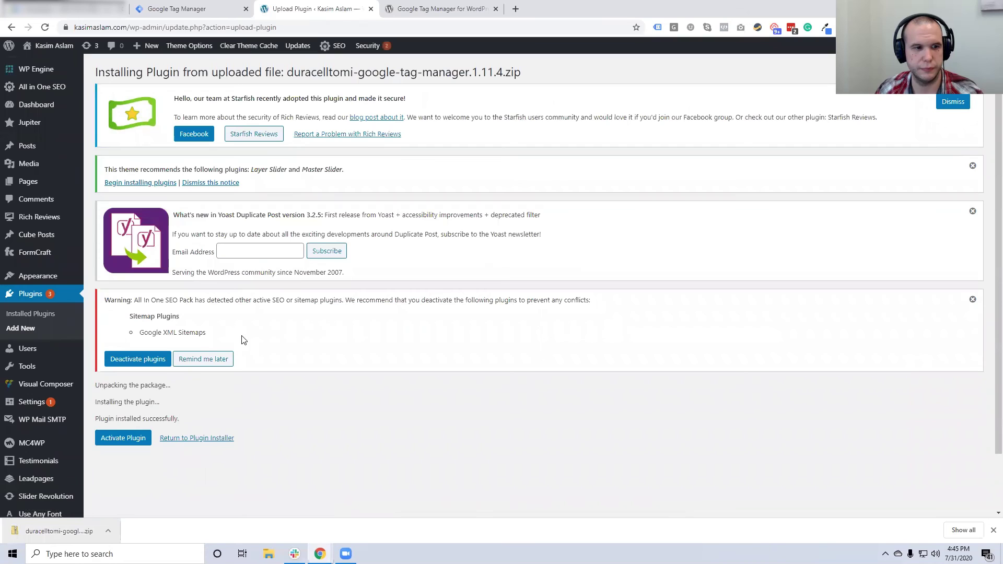
left_click(127, 439)
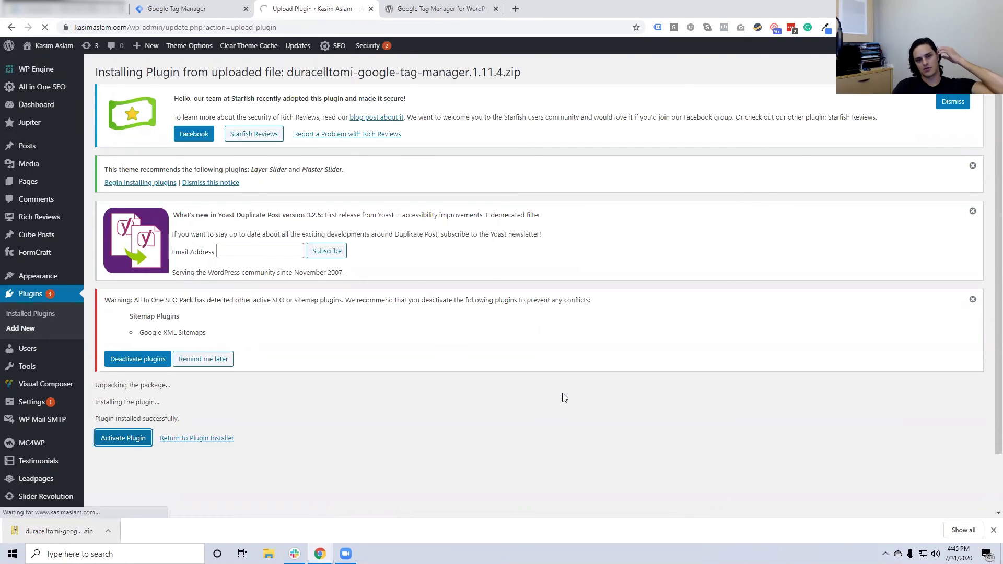
Find Google Tag Manager for Wordpress in Installed Plugins and open its Settings
scroll(454, 339, "down", 4)
scroll(454, 340, "down", 4)
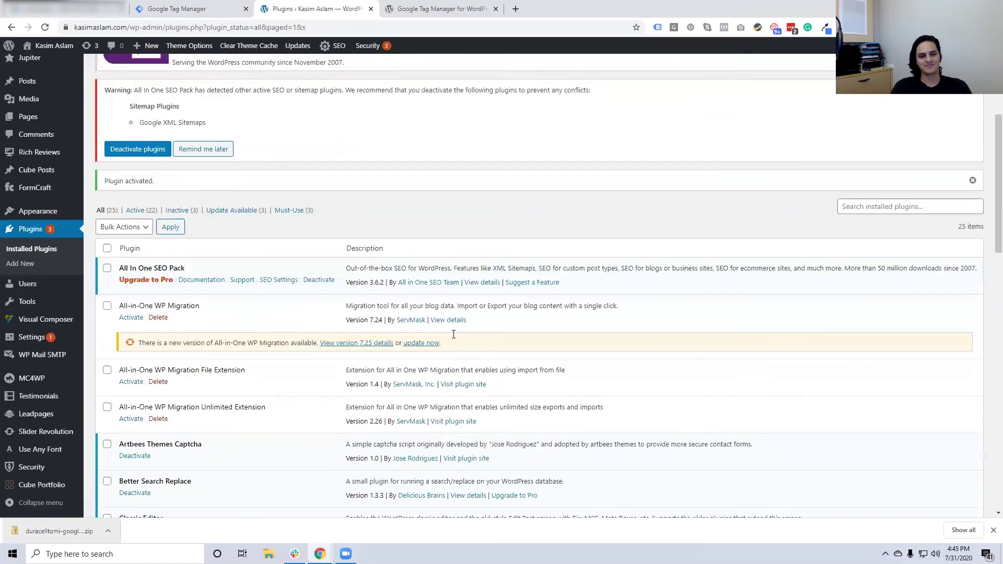
scroll(275, 256, "down", 1)
scroll(275, 257, "down", 6)
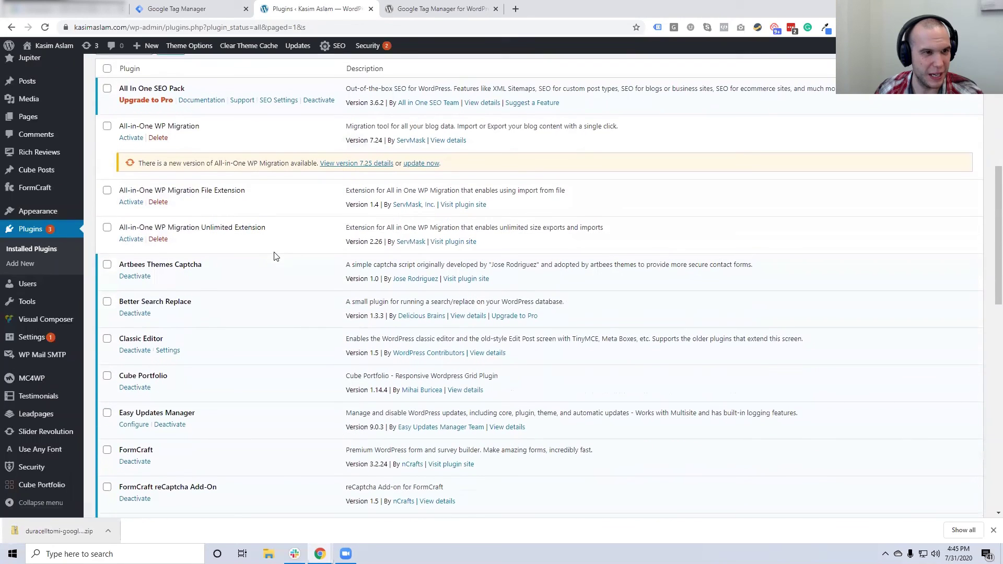
scroll(275, 256, "down", 1)
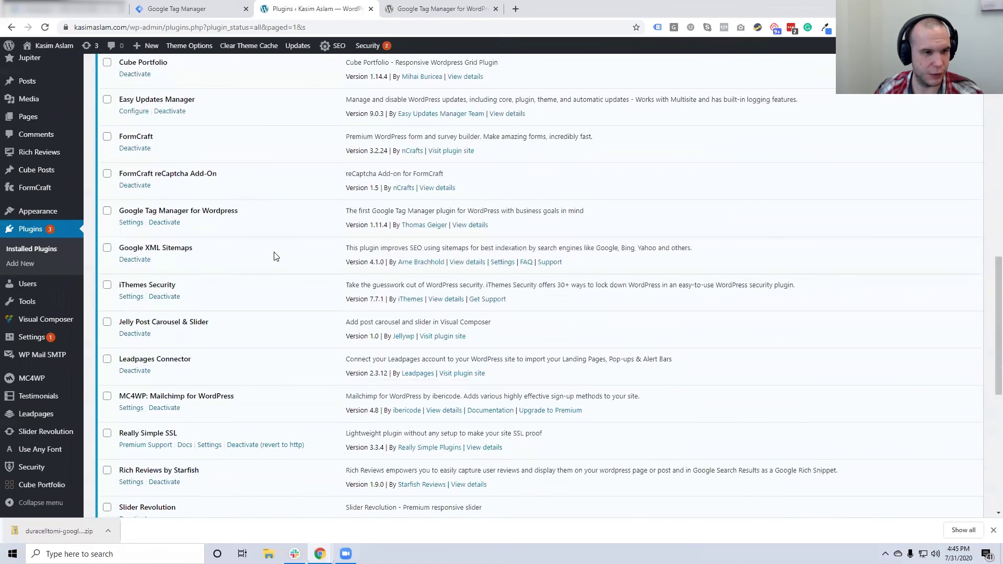
scroll(276, 256, "down", 2)
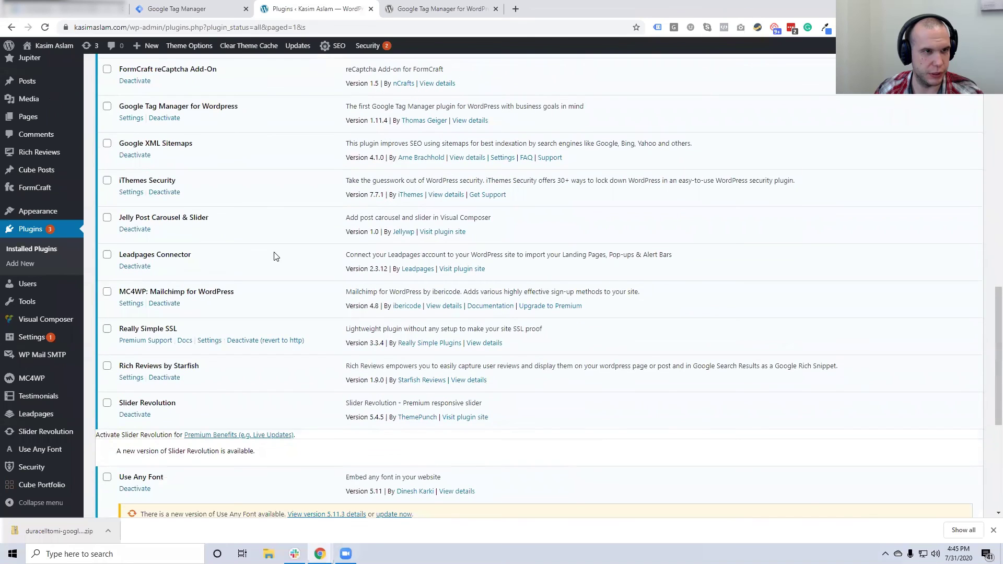
scroll(220, 204, "up", 1)
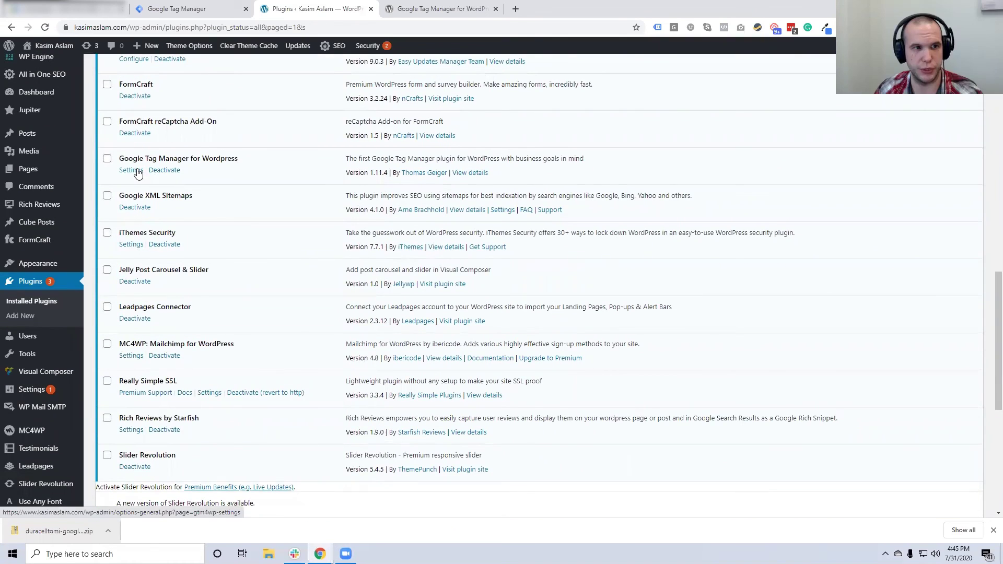
left_click(137, 173)
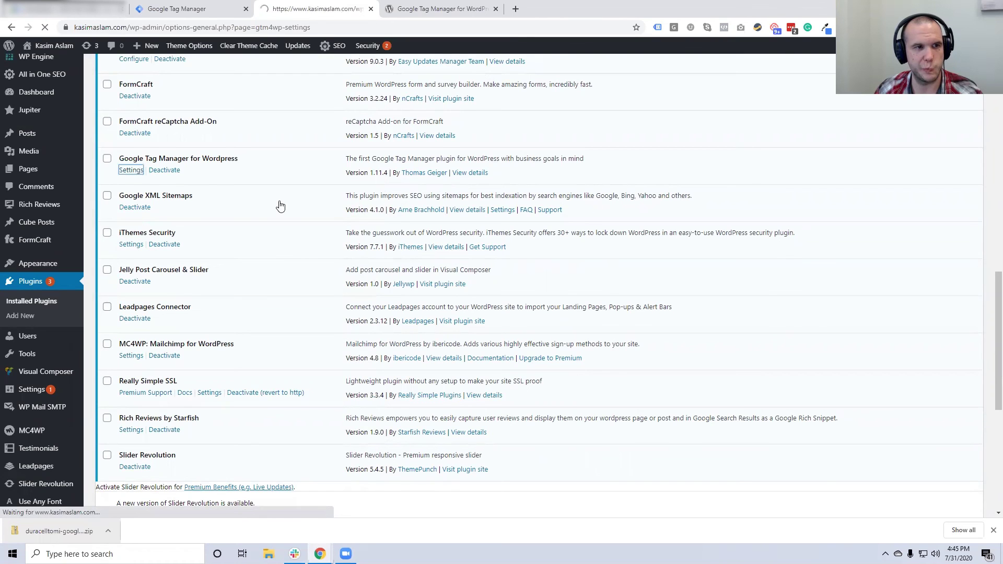
Select just the container ID in Tag Manager's install snippet
scroll(279, 205, "down", 3)
scroll(224, 246, "down", 1)
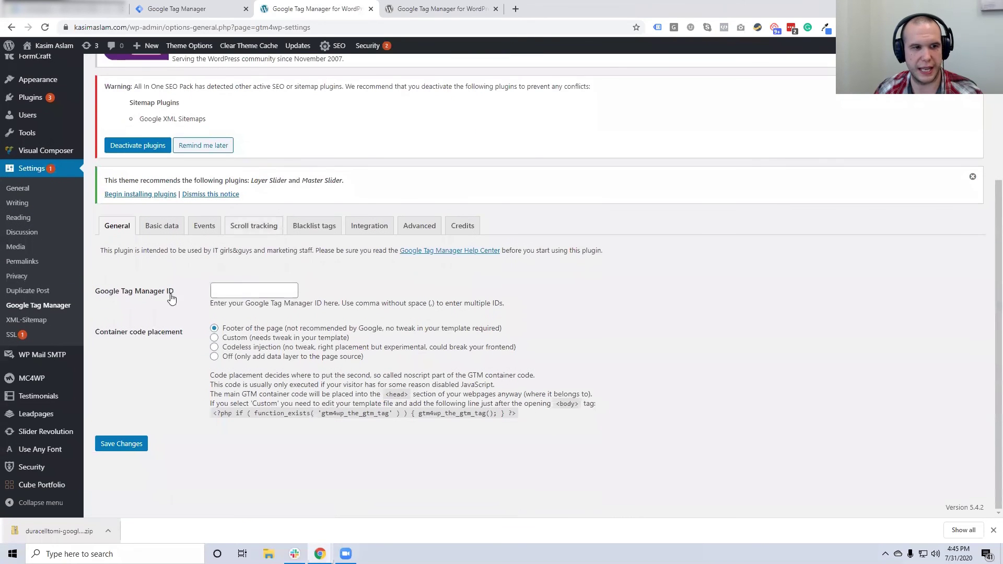
left_click(203, 14)
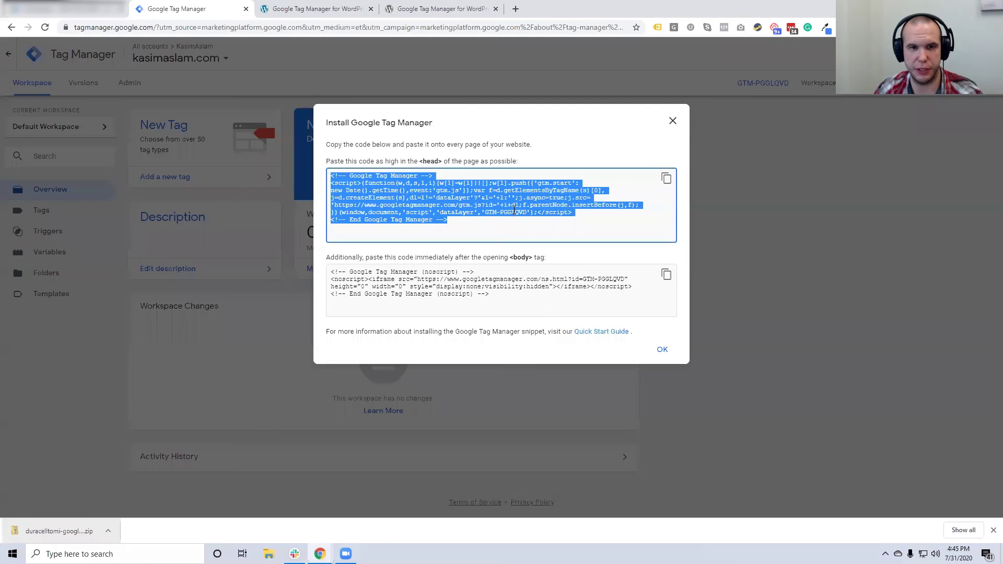
left_click(486, 213)
left_click_drag(500, 214, 527, 216)
key("ctrl+c")
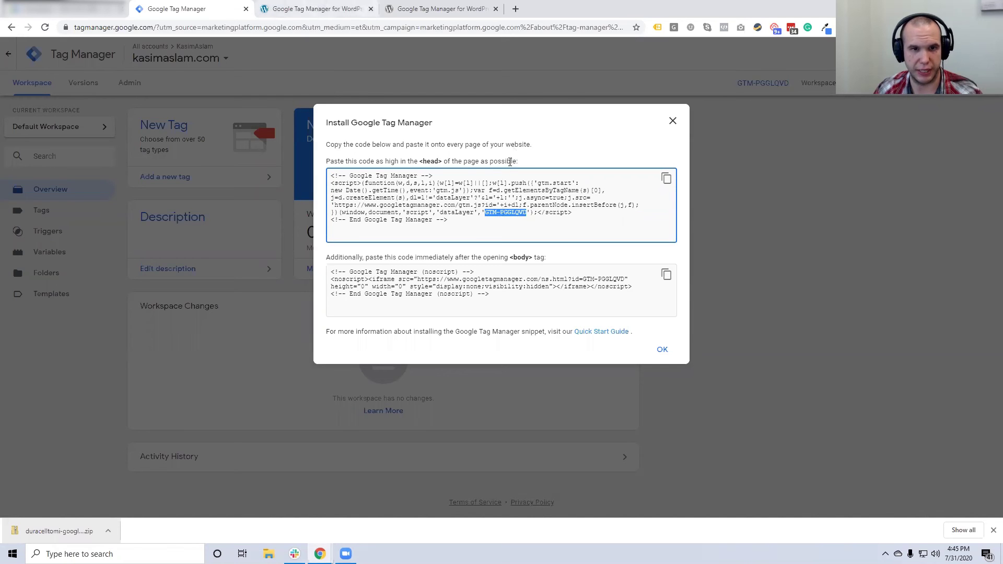
Paste the ID into the plugin's Google Tag Manager ID field, choose Codeless injection, and save
left_click(416, 8)
left_click(314, 9)
left_click(248, 290)
key("ctrl+v")
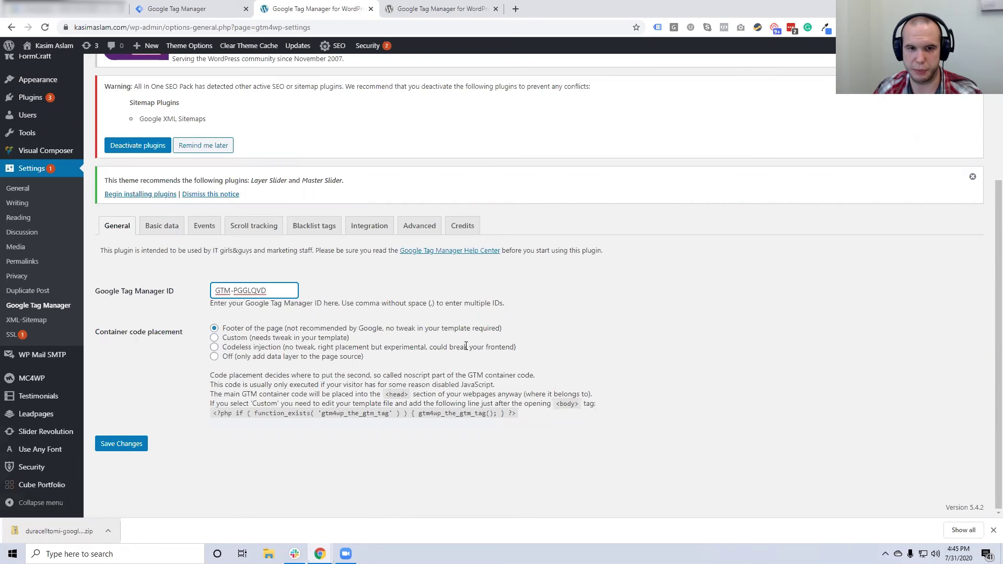
left_click(374, 345)
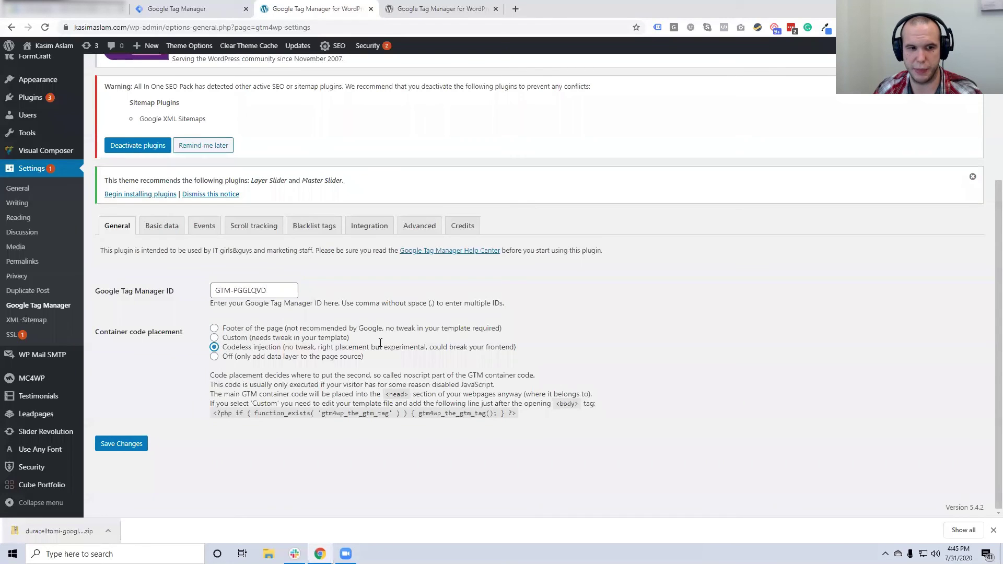
left_click(124, 442)
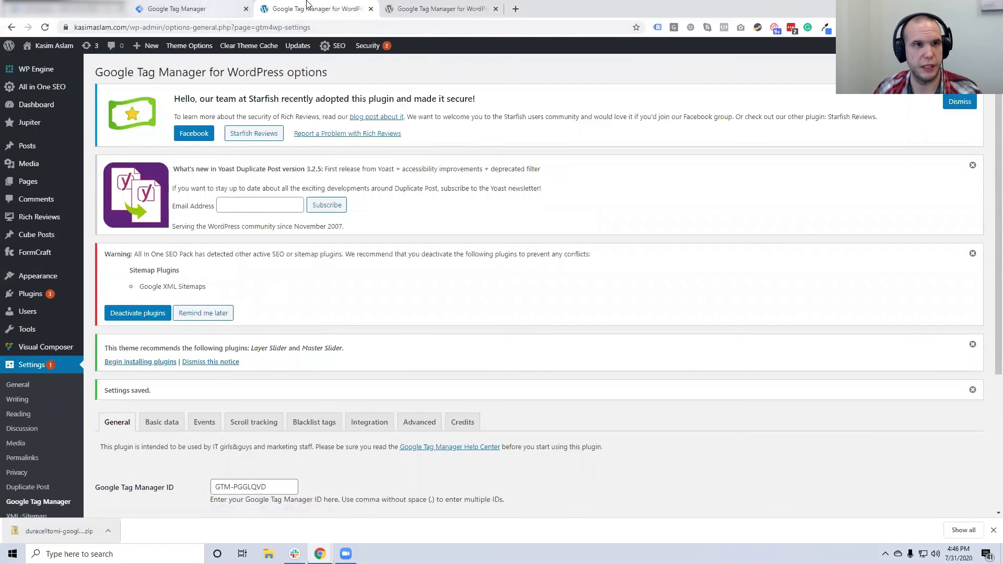
Load the kasimaslam.com homepage instead of the admin page
left_click_drag(127, 28, 591, 23)
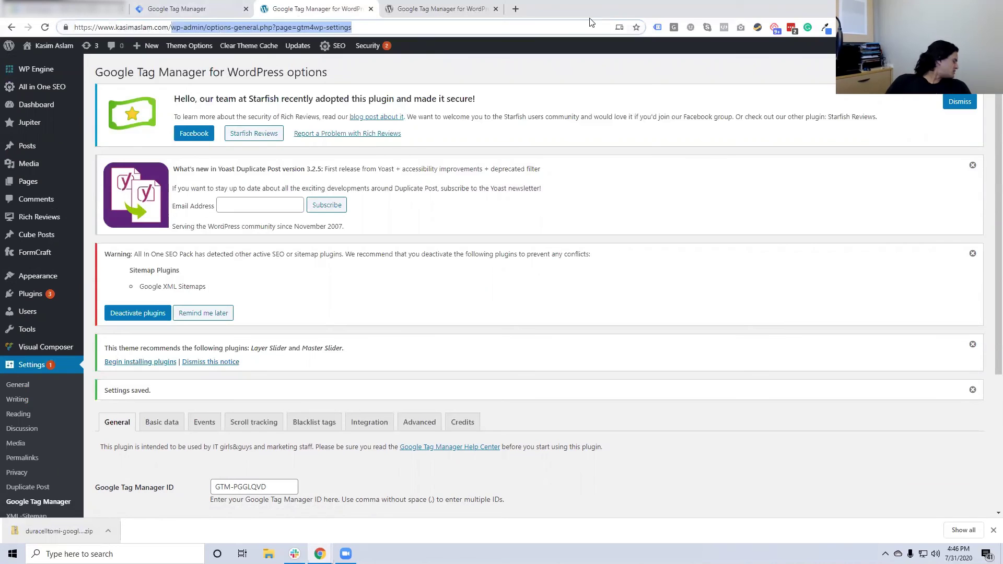
key("BackSpace")
key("Return")
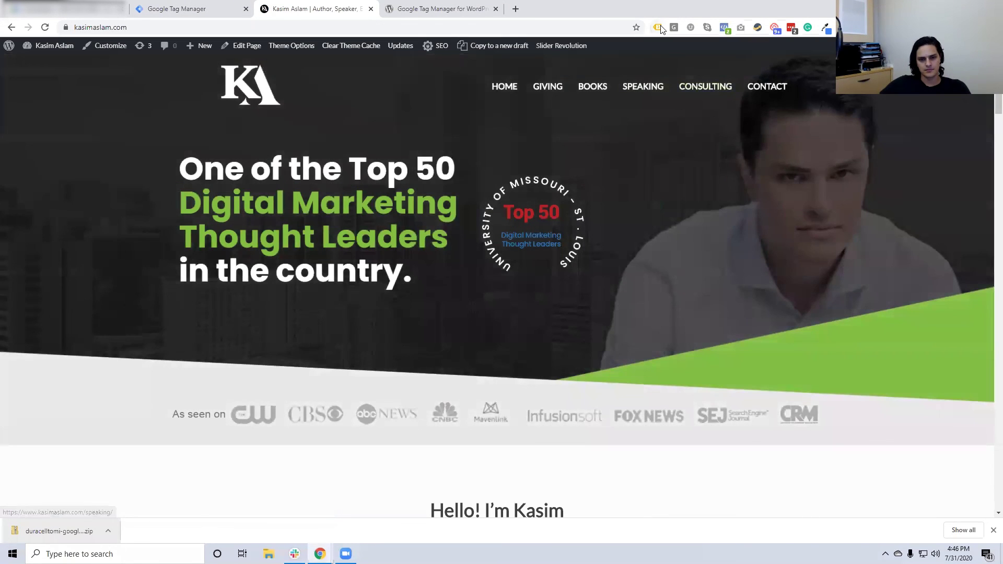
Inspect the Google Tag Manager tag's warning in Tag Assistant, then close Tag Manager's install dialog
left_click(660, 26)
left_click(438, 70)
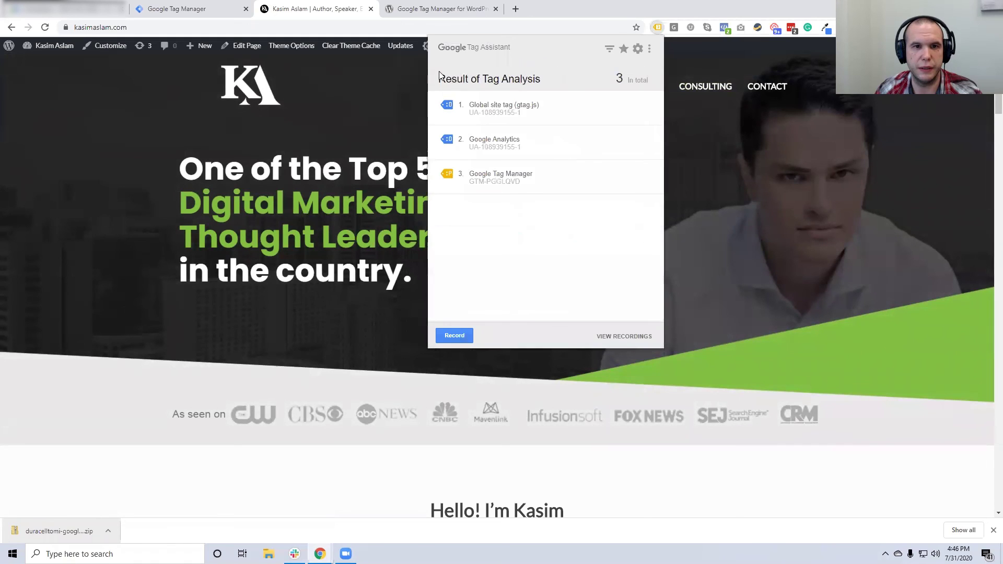
left_click(492, 179)
left_click_drag(494, 300, 551, 316)
left_click(579, 238)
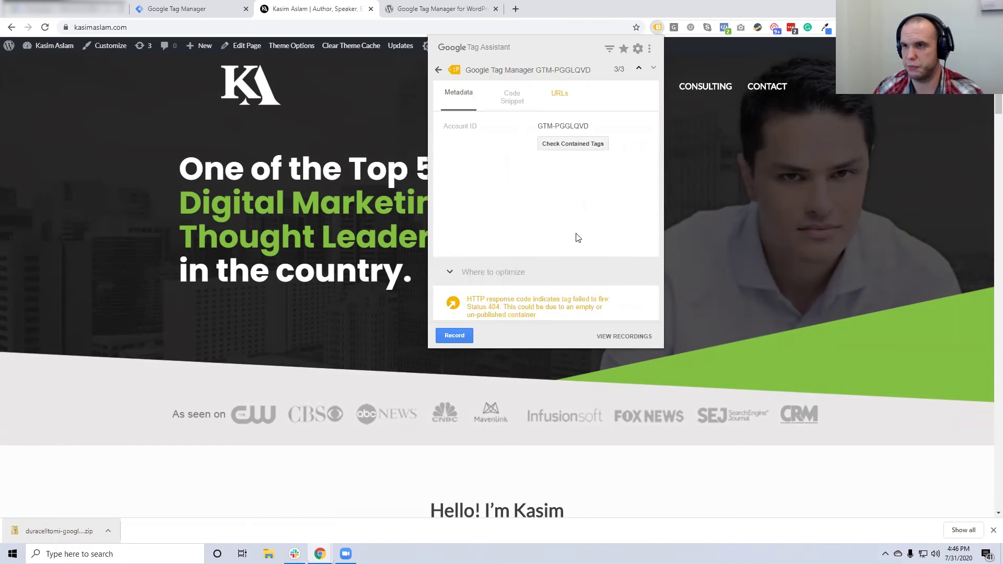
left_click(439, 70)
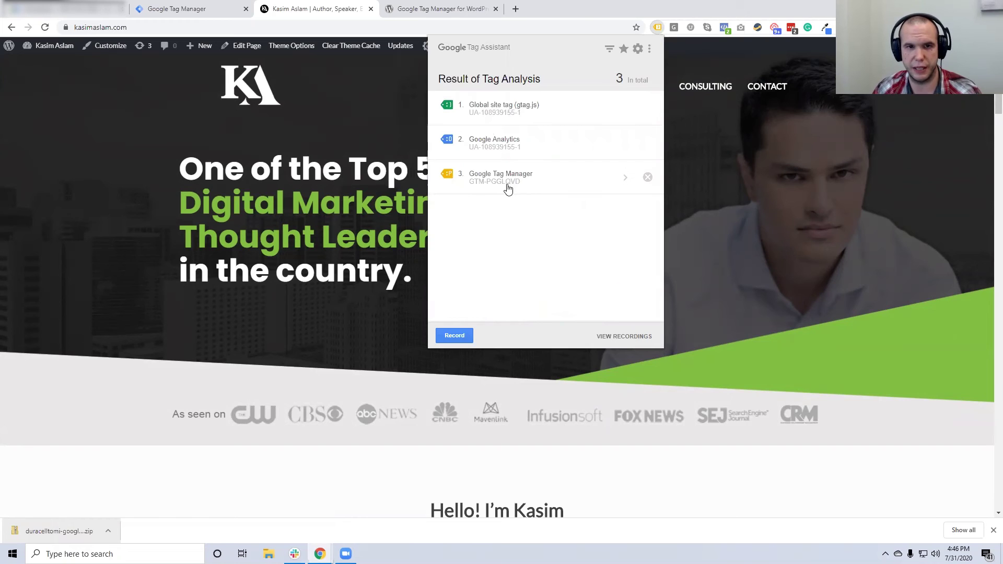
left_click(181, 10)
left_click(673, 121)
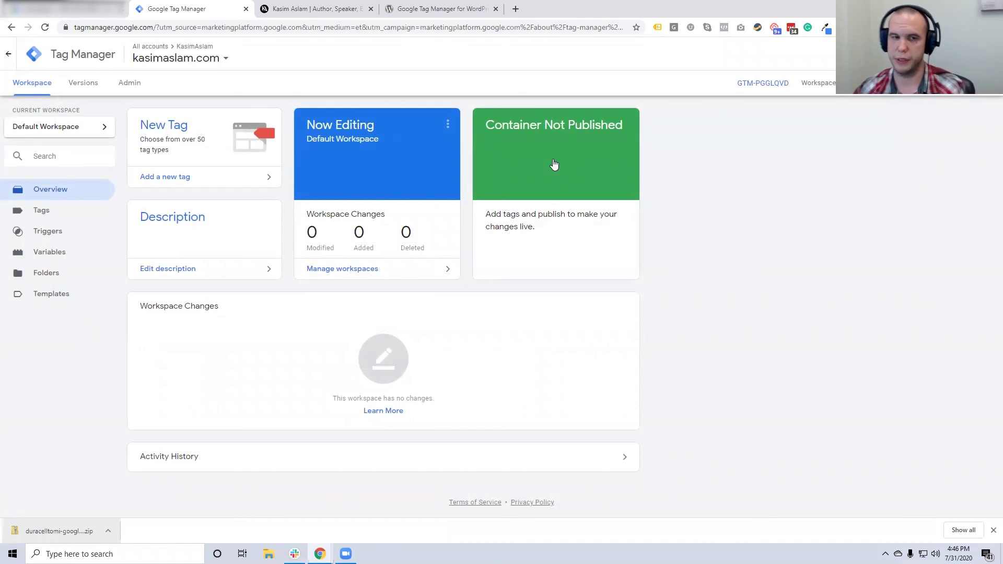
Go from the live site homepage to the Contact page via Let's chat
key("alt+Left")
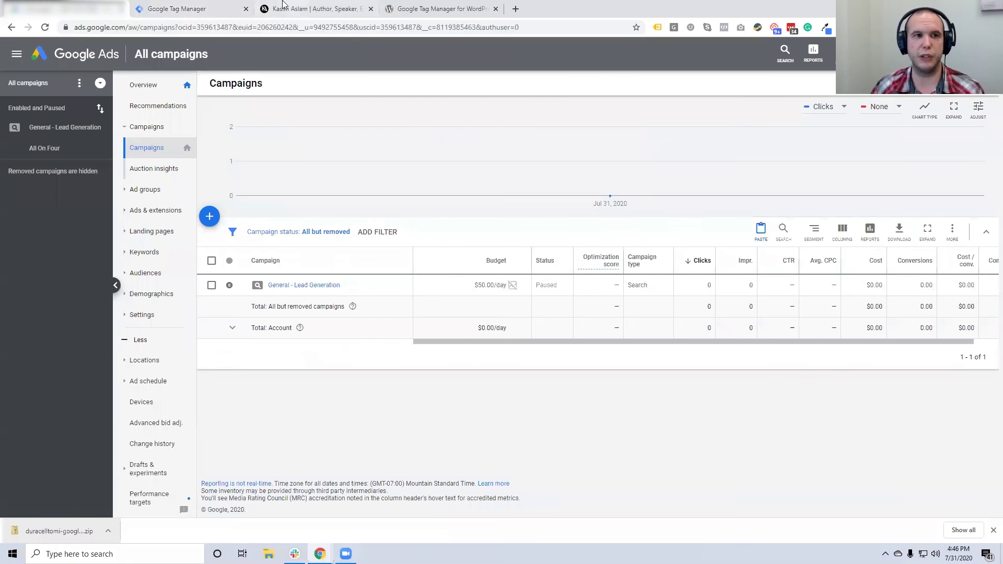
left_click(295, 9)
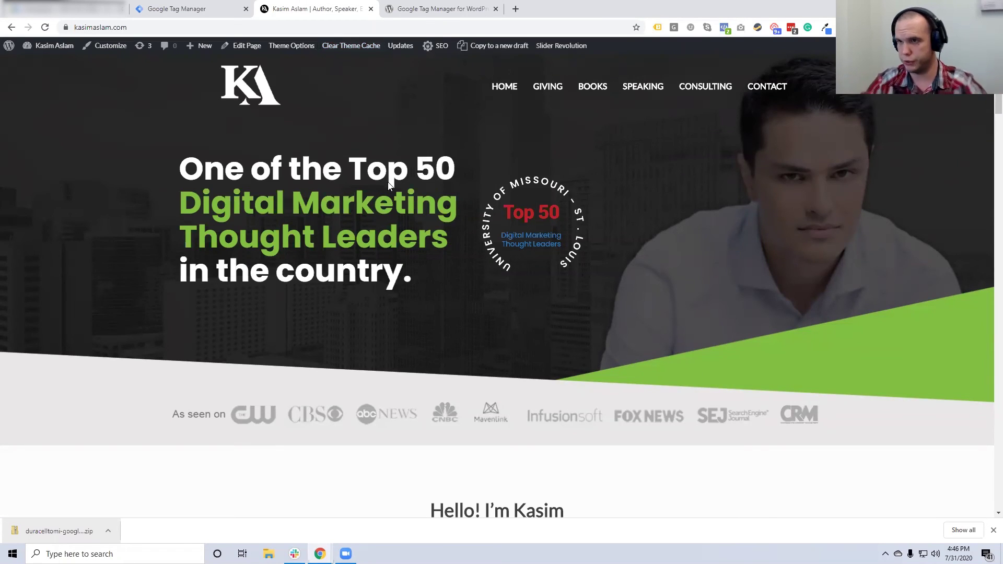
scroll(398, 229, "down", 7)
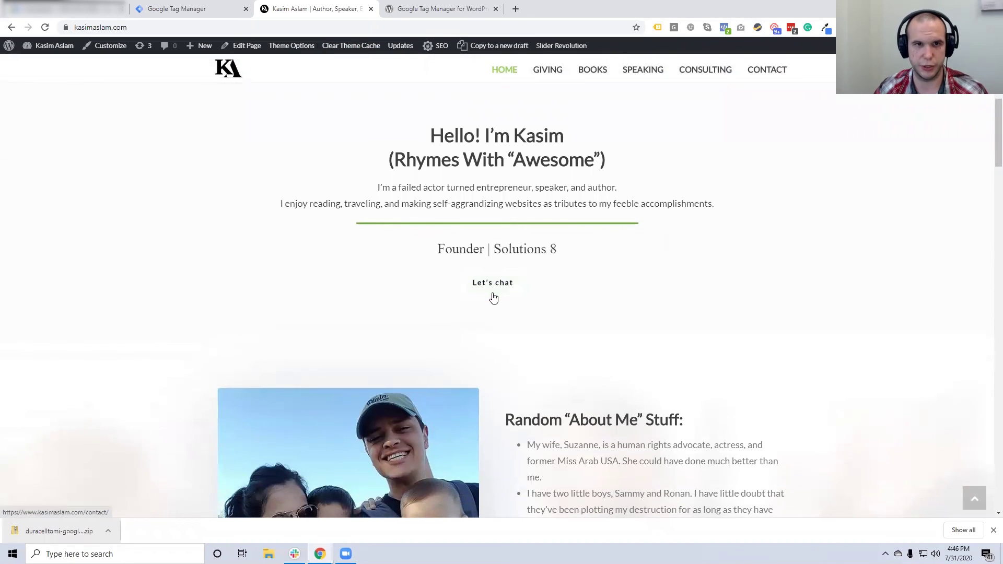
left_click(495, 294)
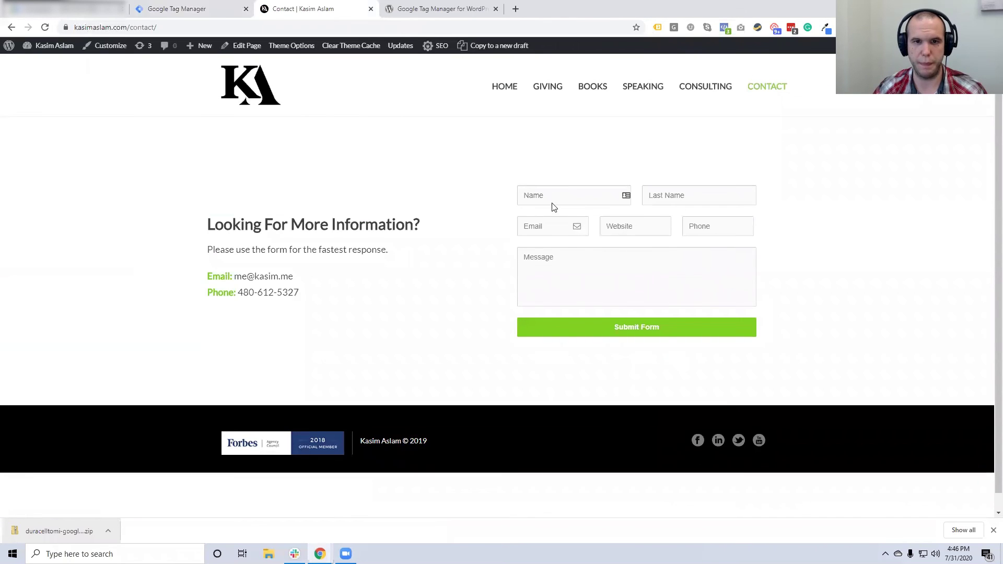
Autofill the contact form with saved details and submit it
left_click(549, 196)
left_click(551, 218)
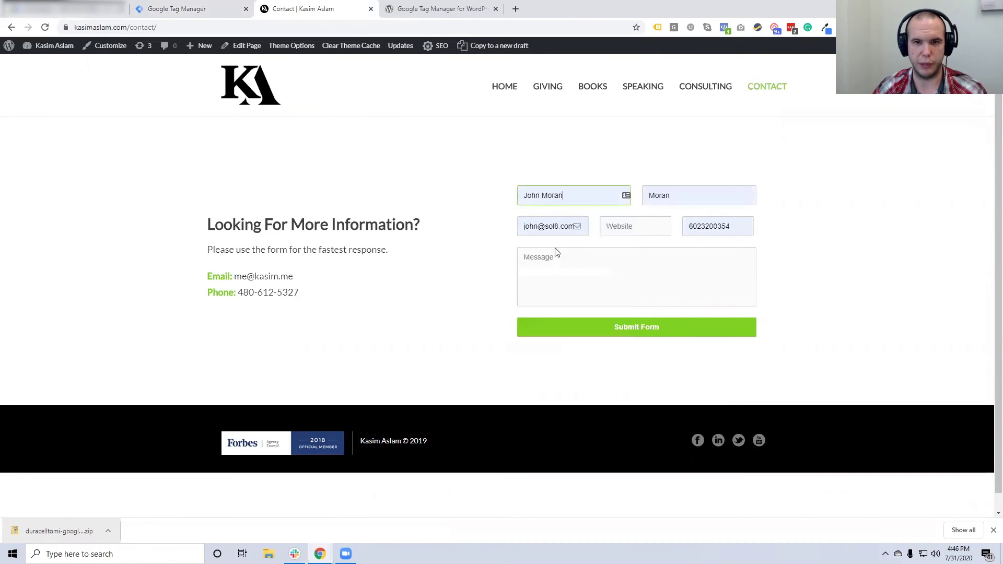
left_click(631, 226)
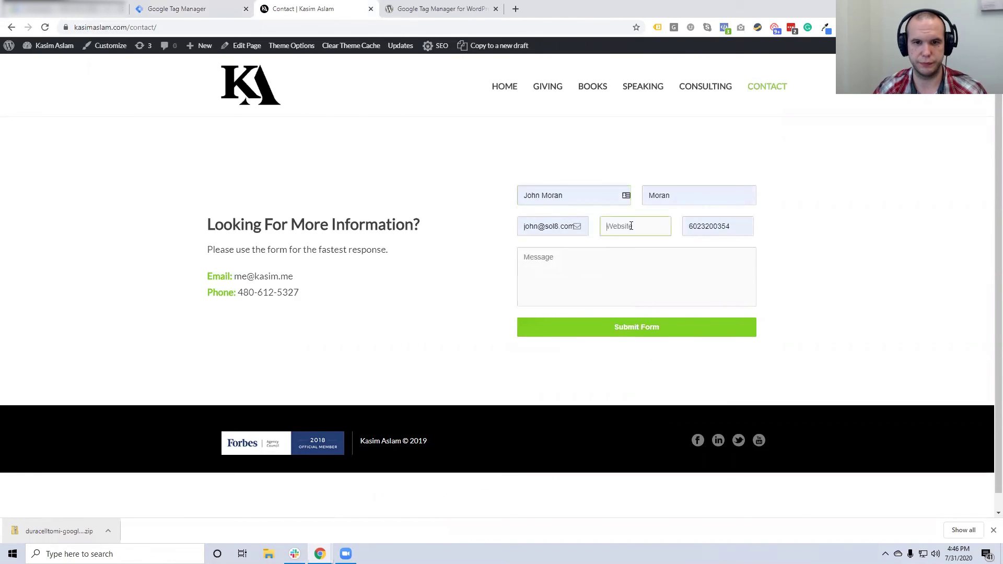
left_click(627, 330)
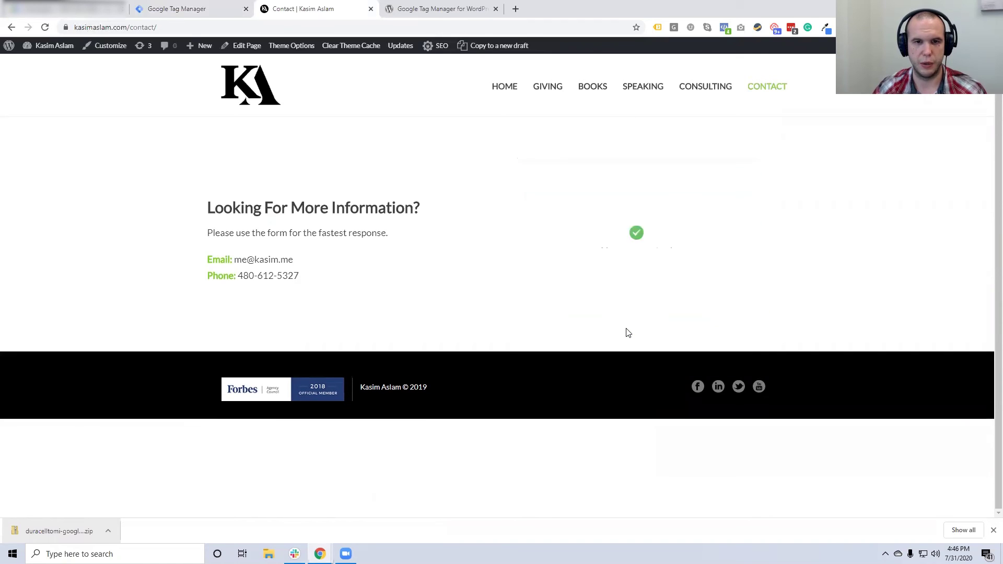
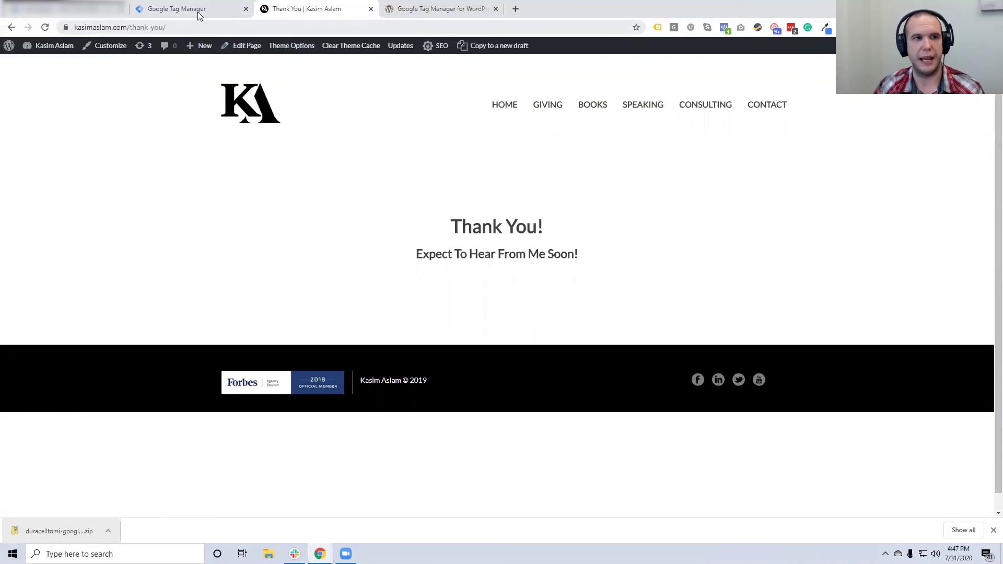
Switch from the thank-you page back to the Google Ads campaigns tab
left_click(89, 13)
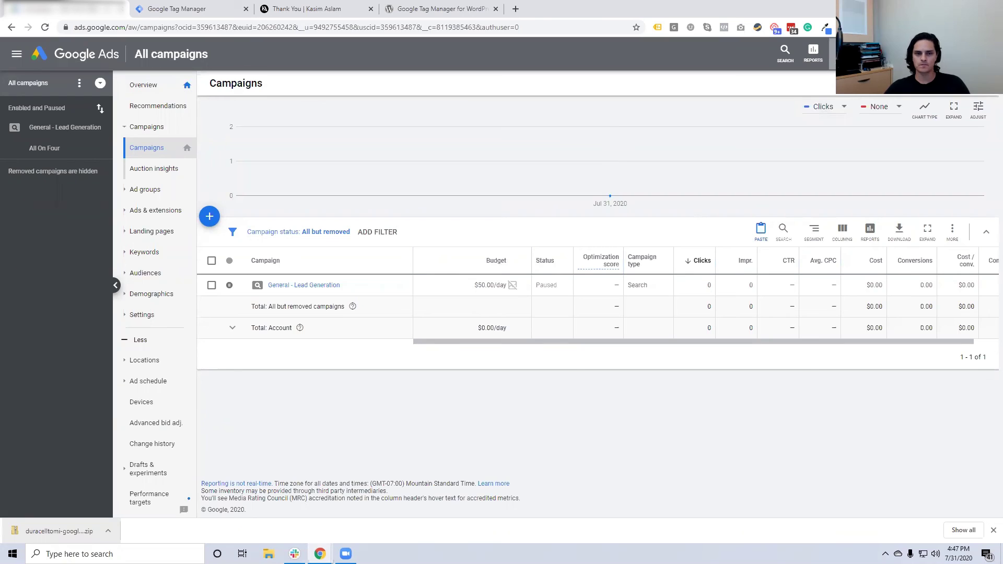
Go to Measurement > Conversions under Tools and start a new conversion action
left_click(842, 54)
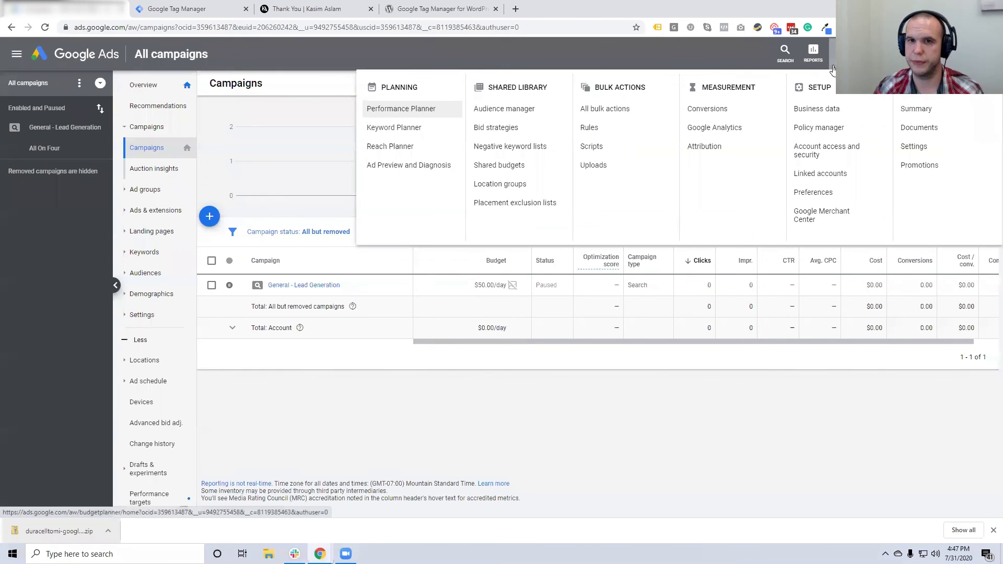
left_click(714, 110)
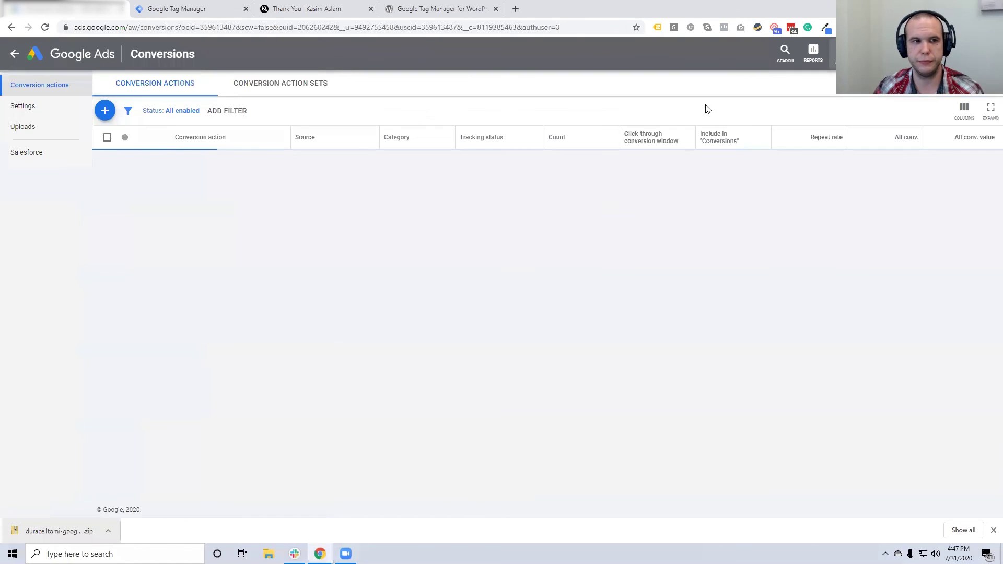
left_click(105, 113)
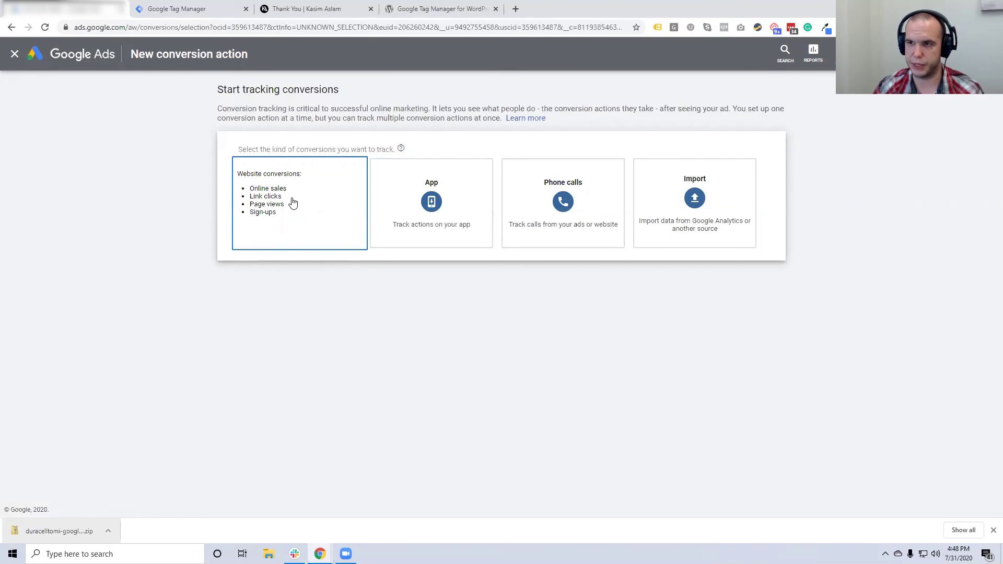
Choose Website conversions and set the category to Contact
left_click(293, 203)
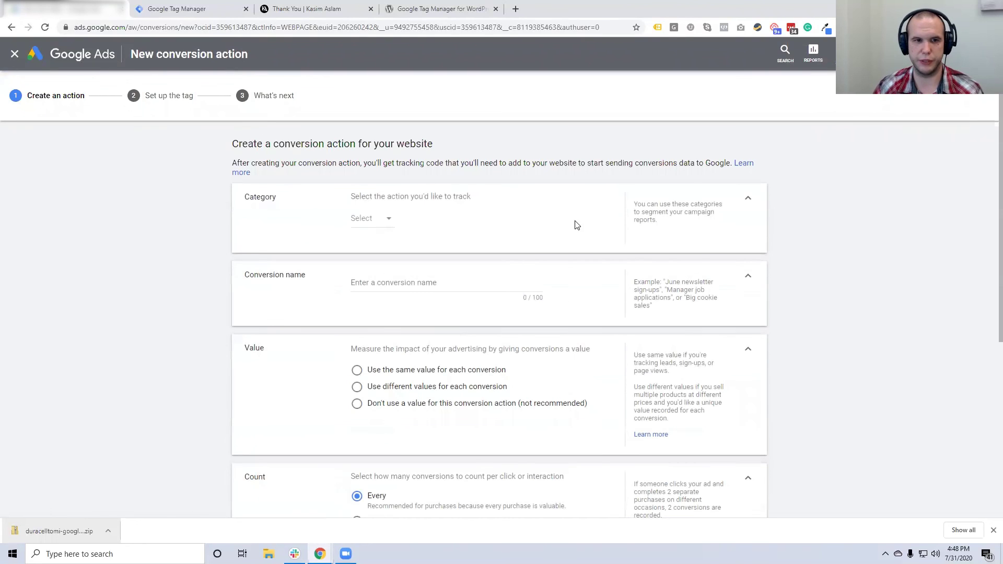
left_click(391, 220)
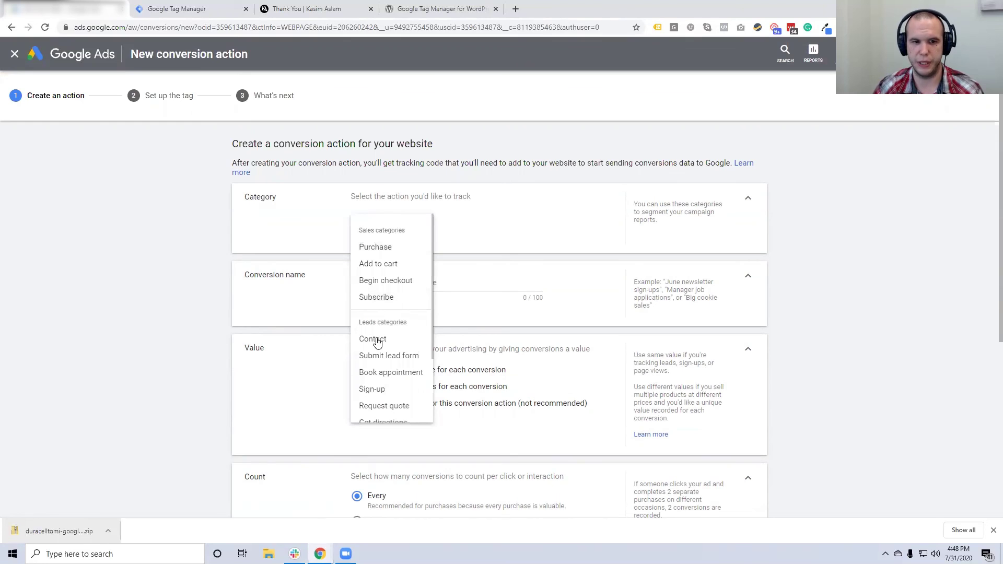
left_click(374, 341)
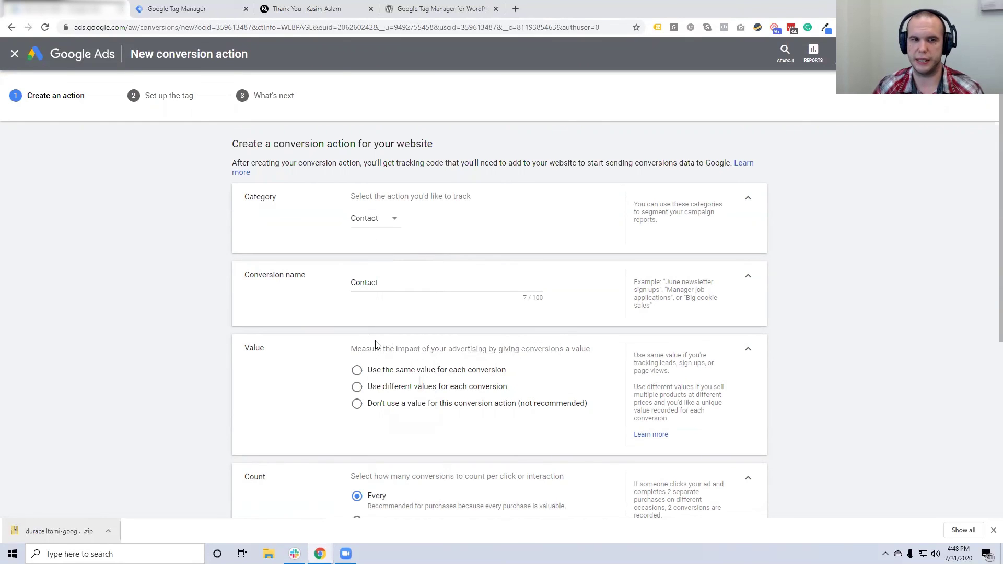
left_click(371, 223)
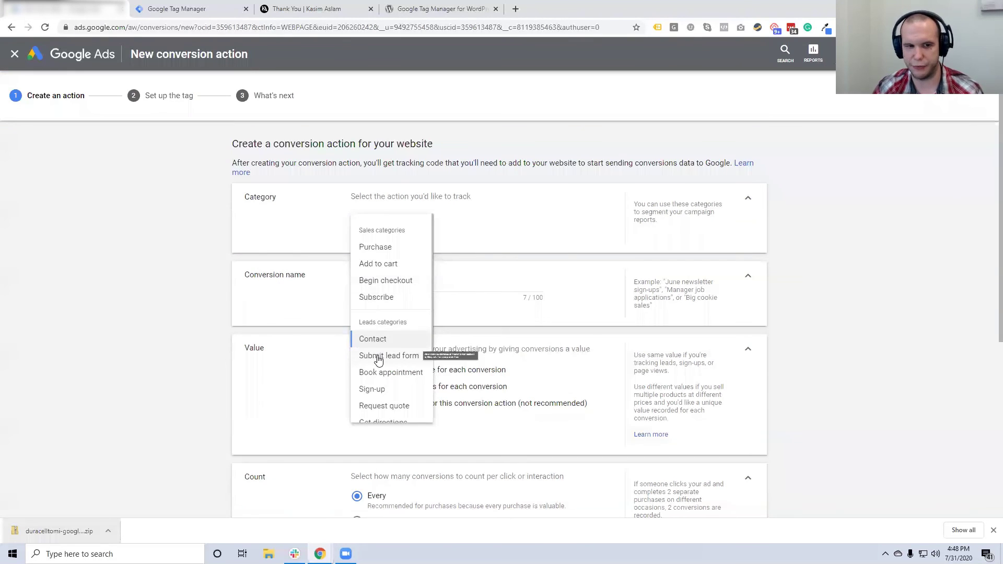
scroll(381, 339, "down", 1)
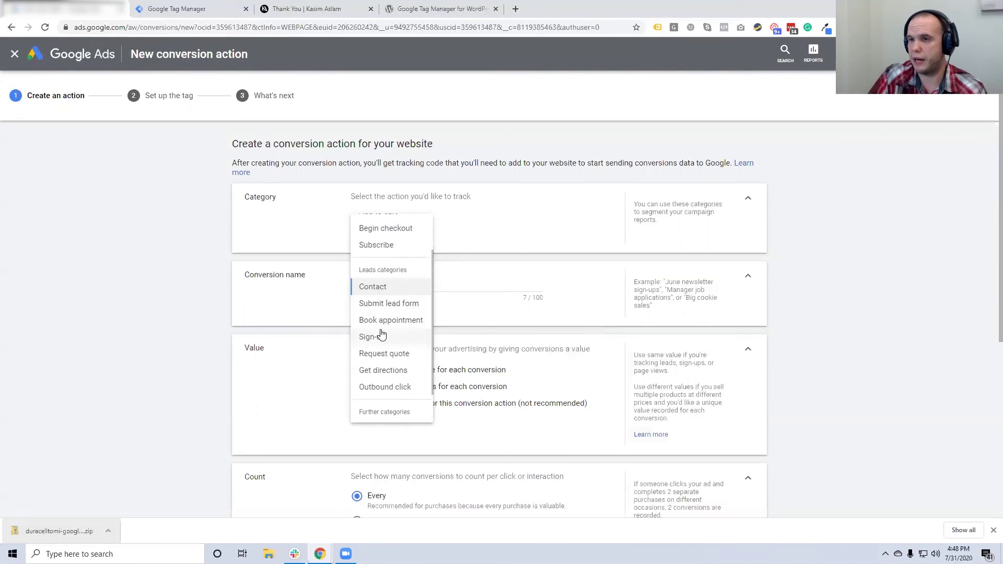
left_click(373, 287)
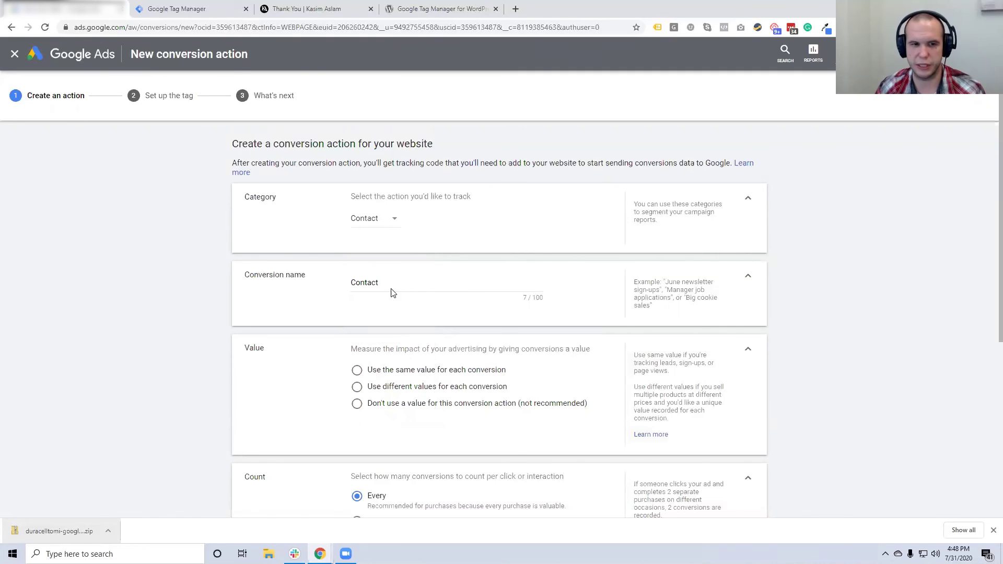
Name the conversion action 'Contact Us Form'
left_click(390, 283)
key("ctrl+a")
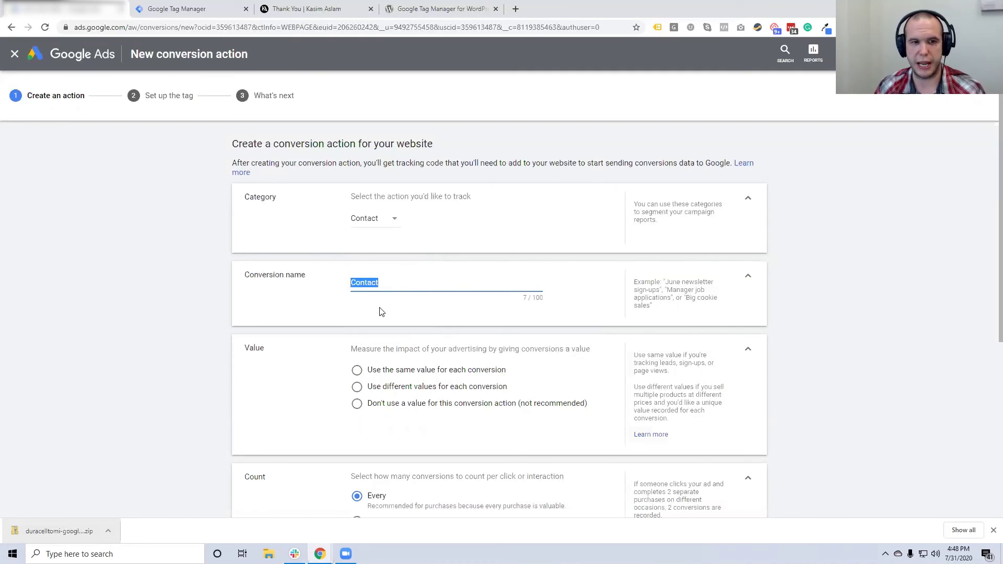
type("Conta")
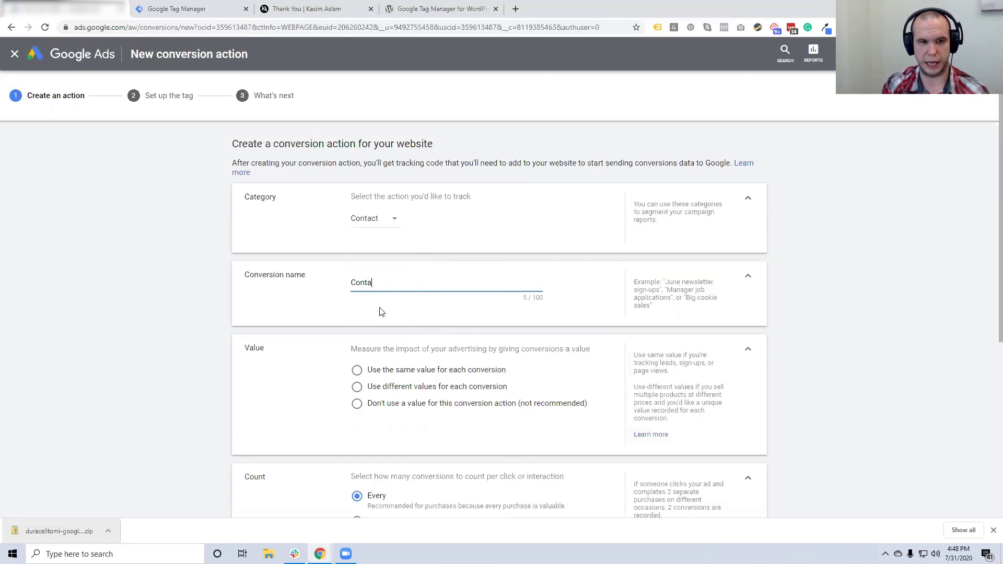
type("ct Us Form")
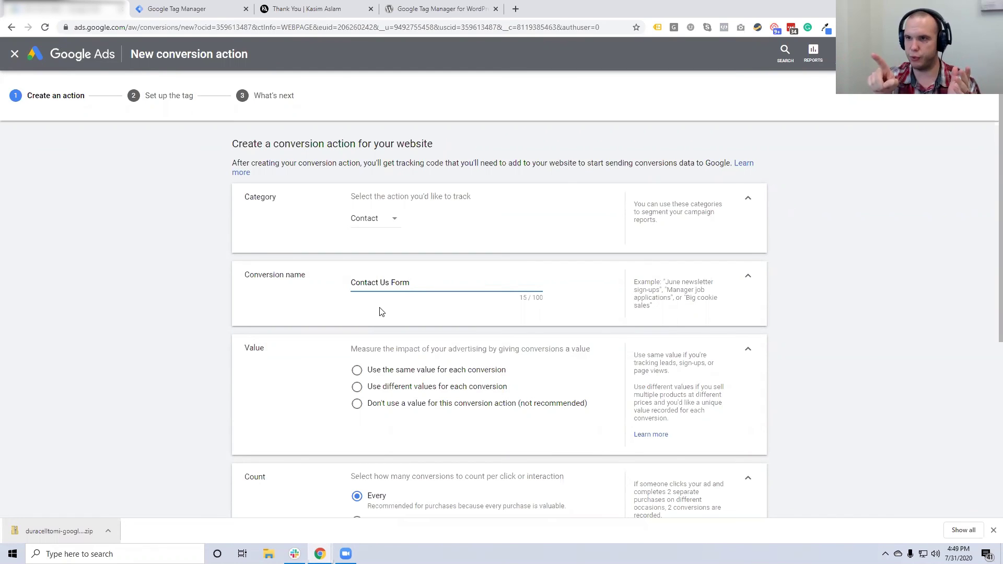
scroll(364, 309, "down", 2)
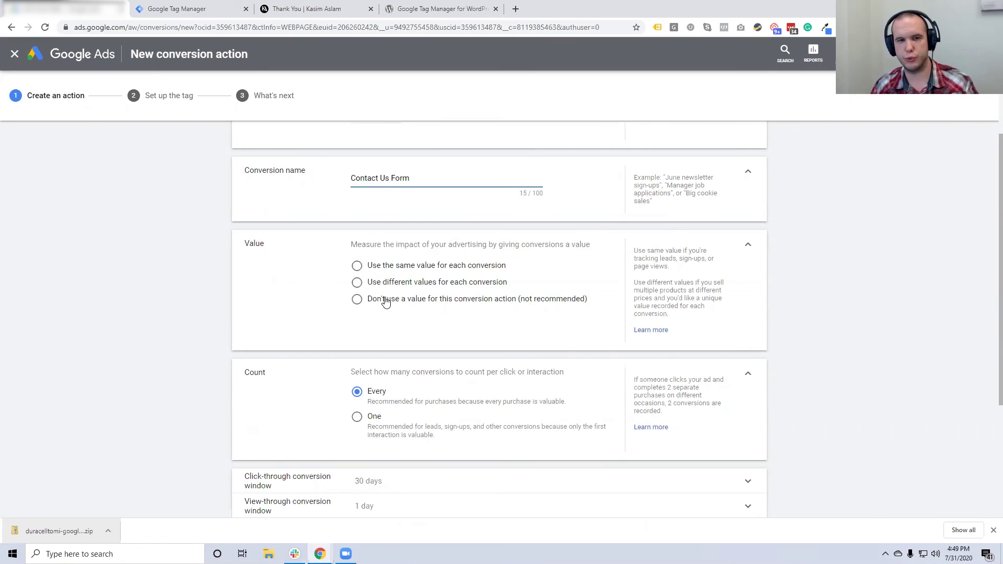
Set the conversion to use no value
left_click(404, 270)
left_click(465, 305)
type("00")
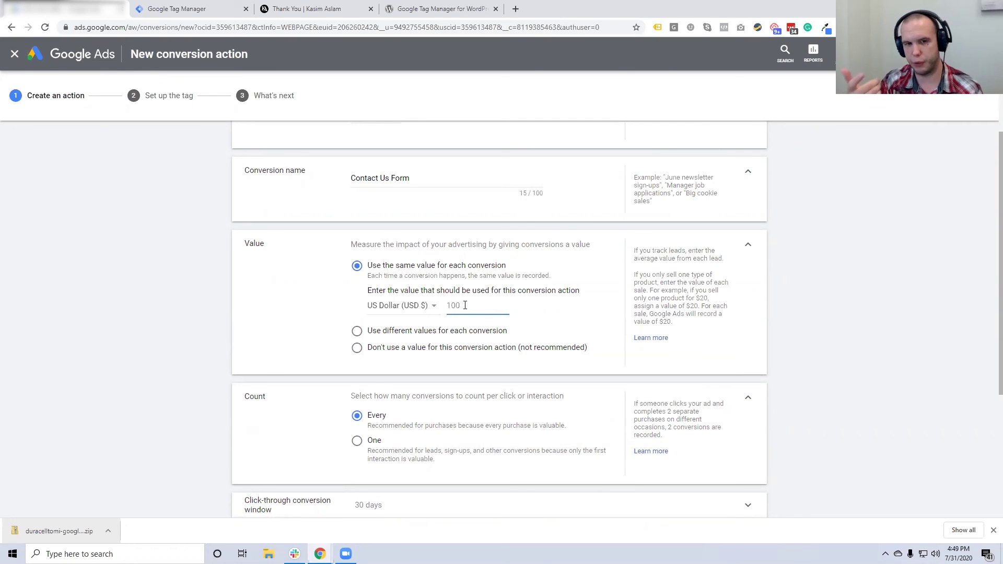
left_click(450, 348)
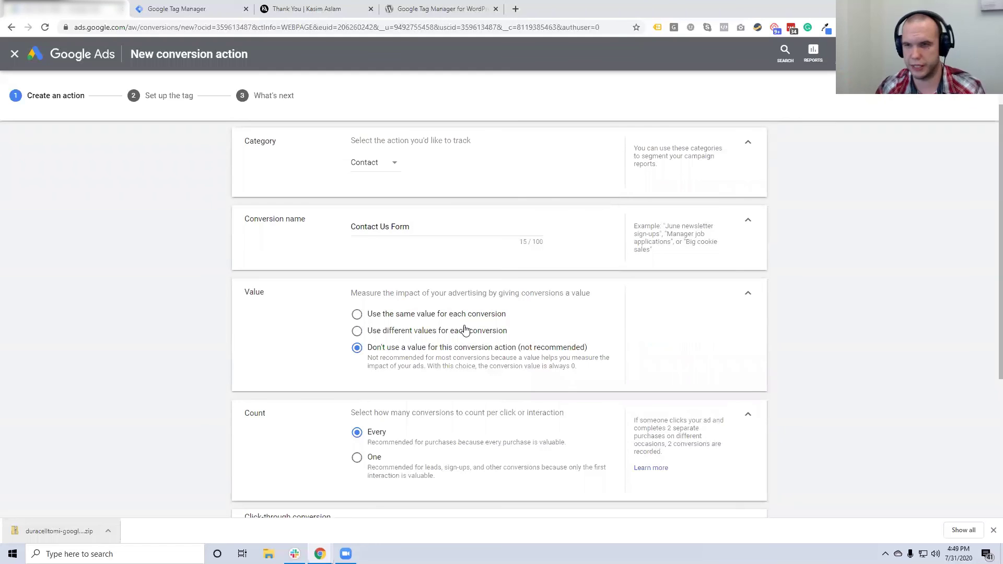
Count only one conversion per click
scroll(473, 293, "down", 3)
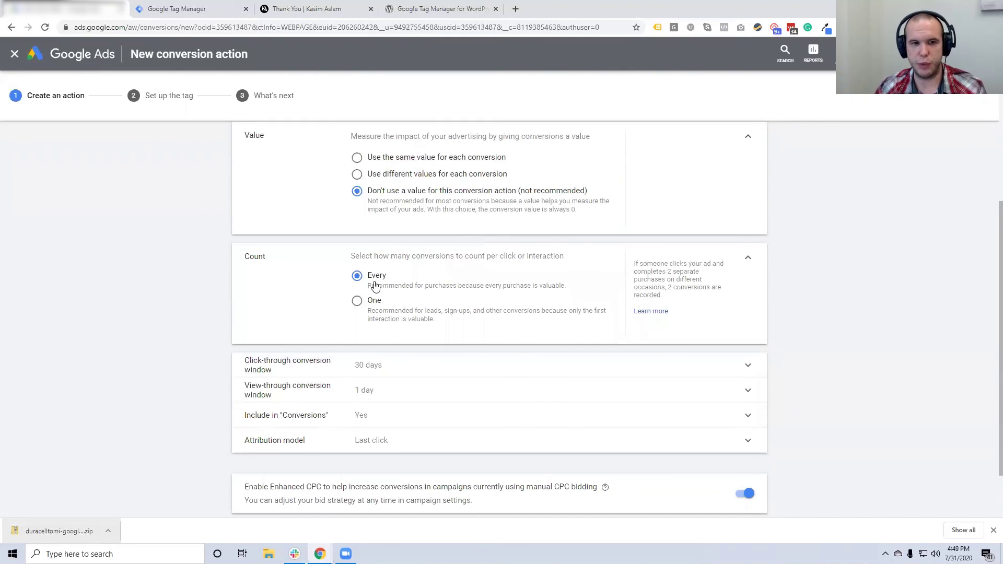
left_click(375, 306)
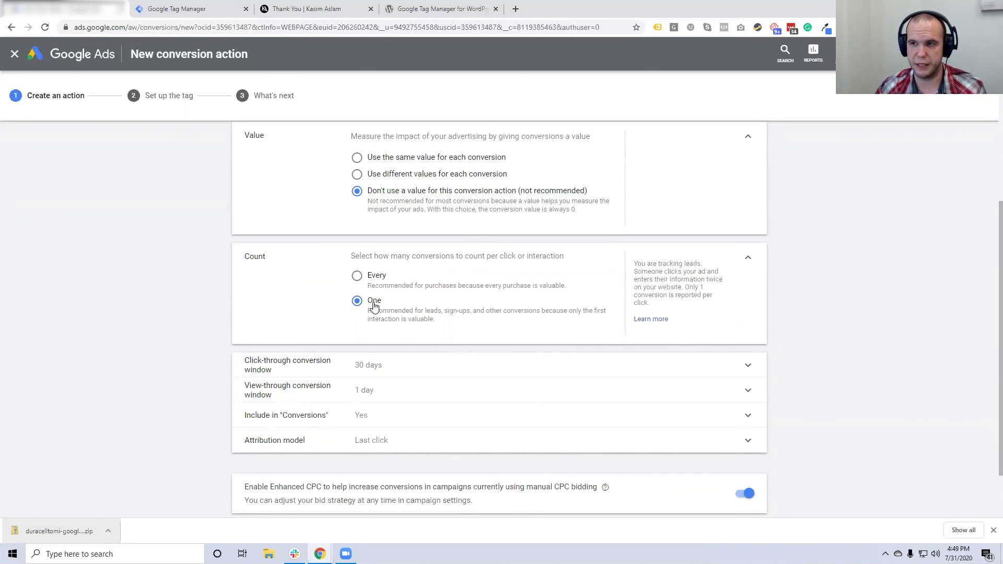
left_click(377, 287)
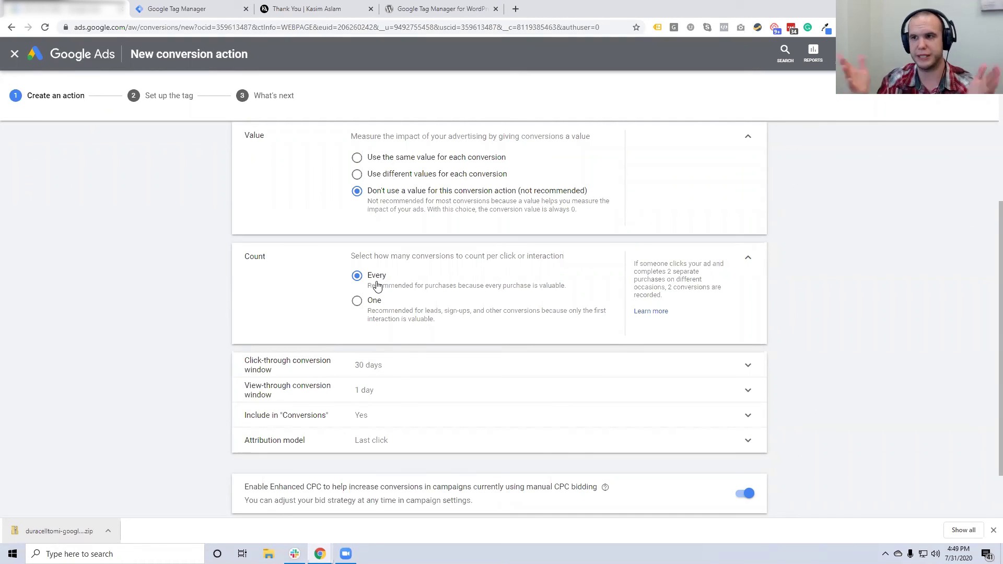
left_click(378, 306)
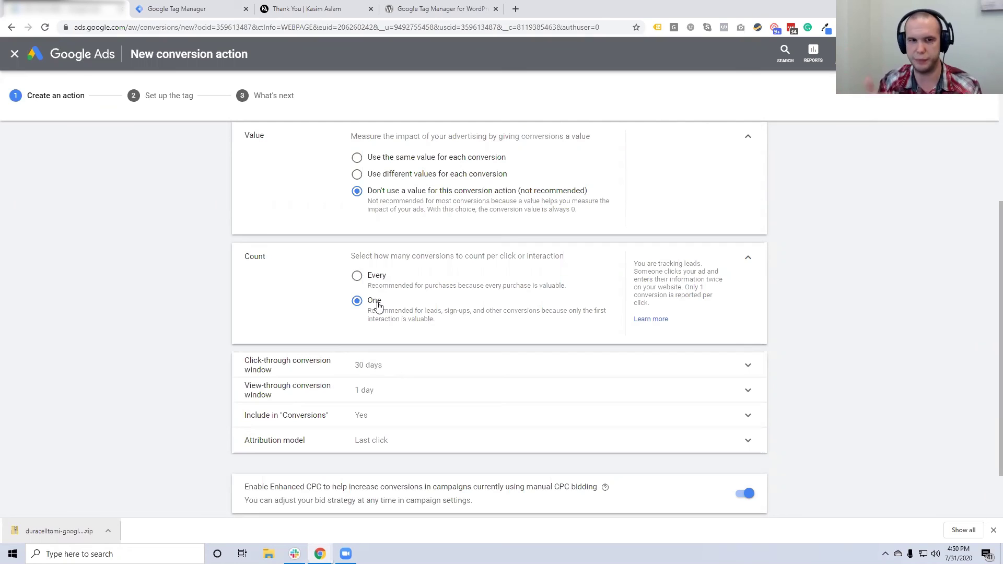
Set the click-through conversion window to 90 days
scroll(377, 307, "down", 2)
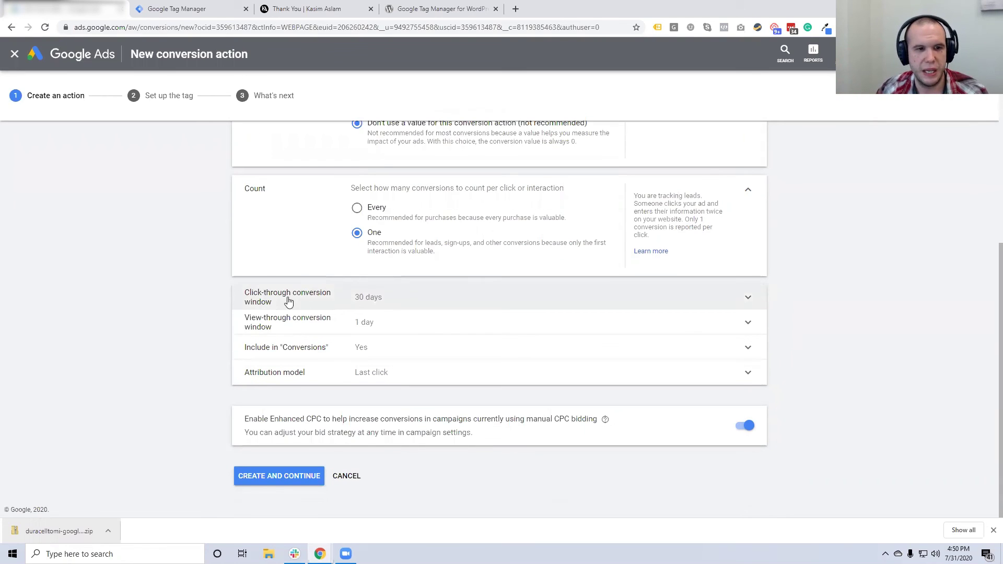
left_click(365, 299)
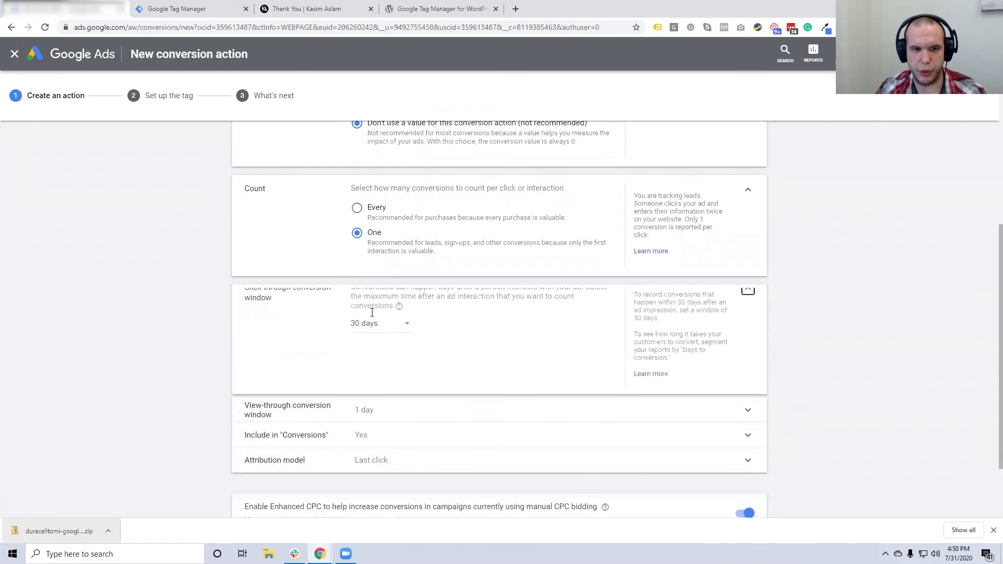
left_click(382, 336)
left_click(377, 364)
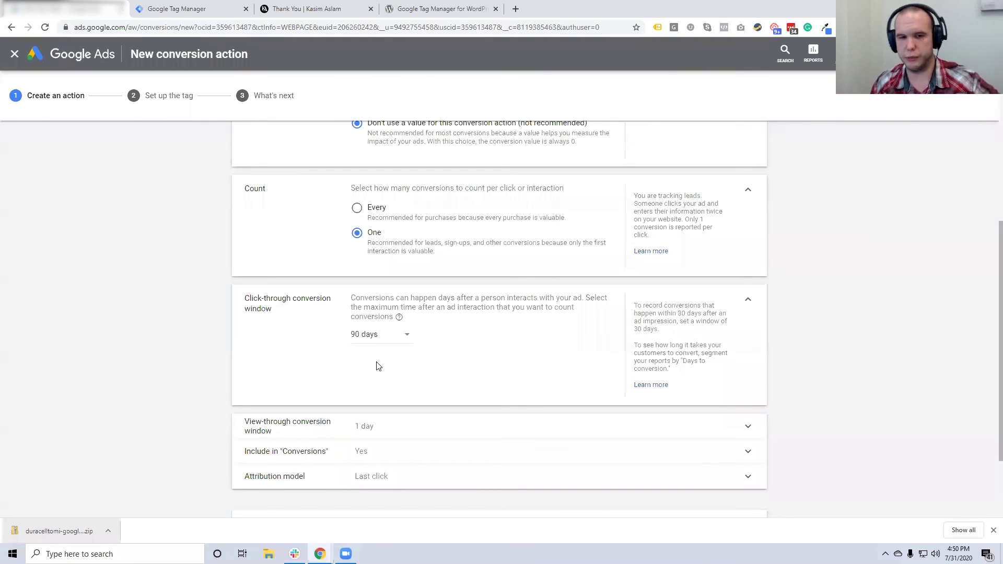
Keep these conversions included in the 'Conversions' column
scroll(383, 355, "down", 1)
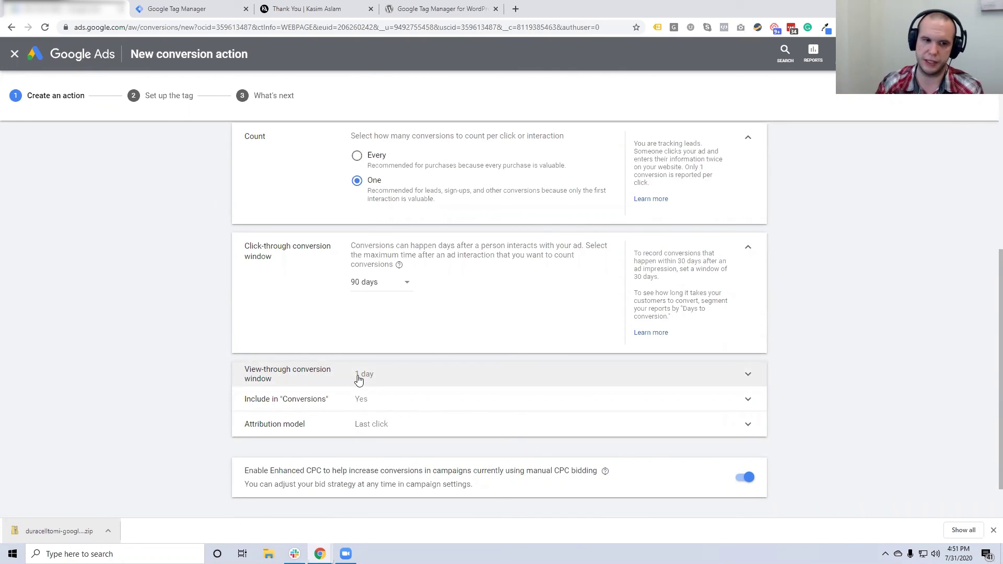
scroll(359, 379, "down", 1)
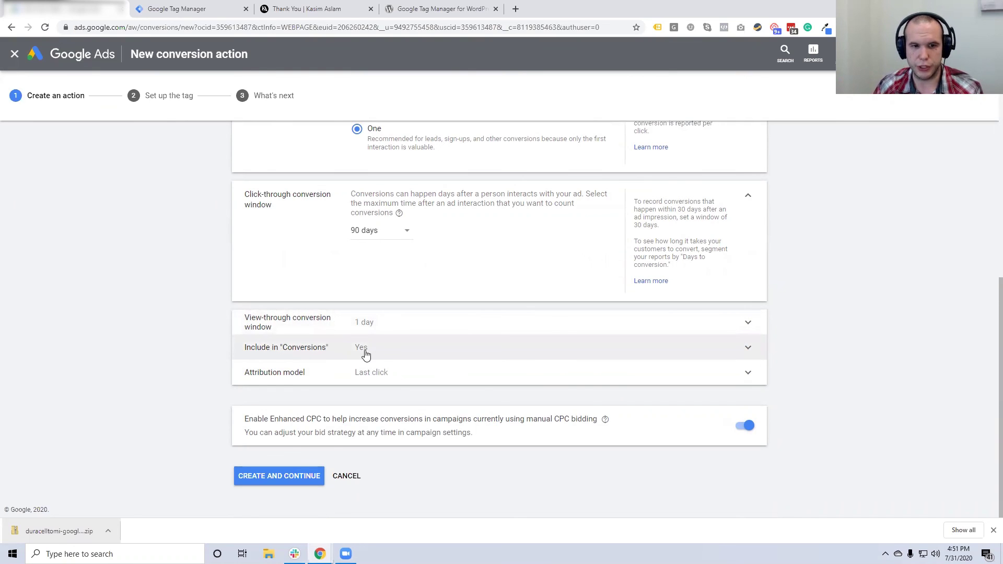
left_click(366, 353)
scroll(376, 345, "down", 1)
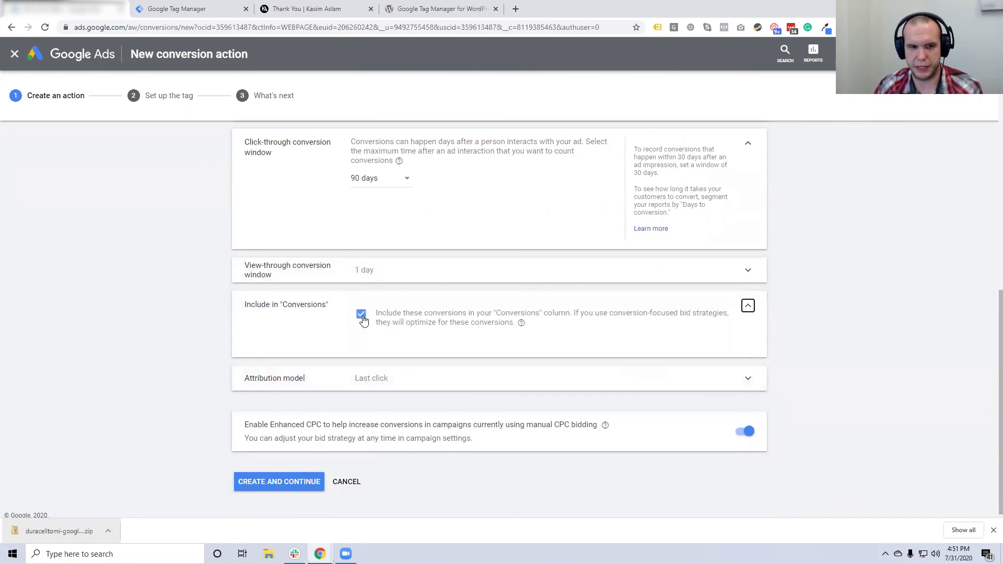
left_click(363, 320)
left_click(365, 384)
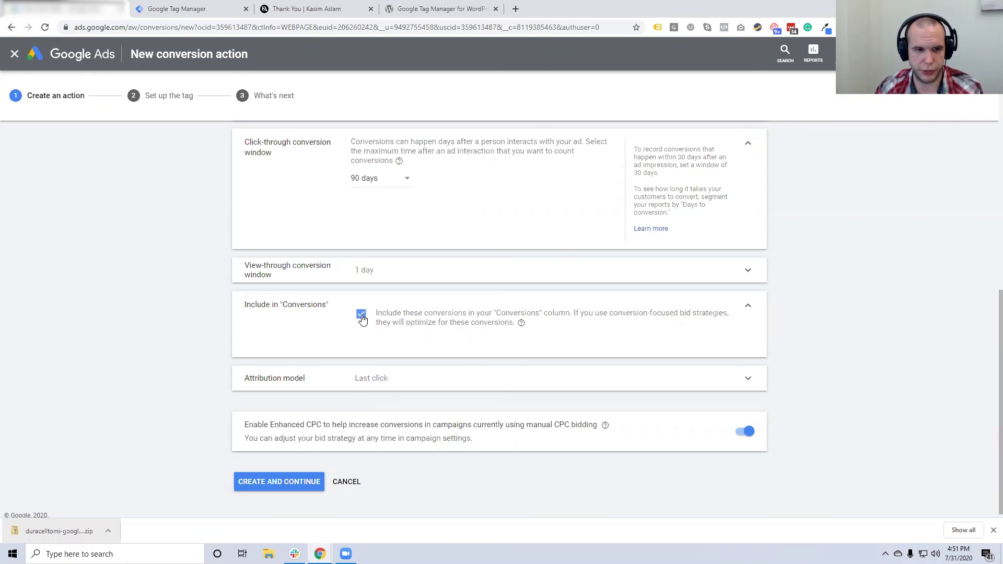
left_click(385, 378)
Choose Time decay attribution and create the conversion action
left_click(390, 365)
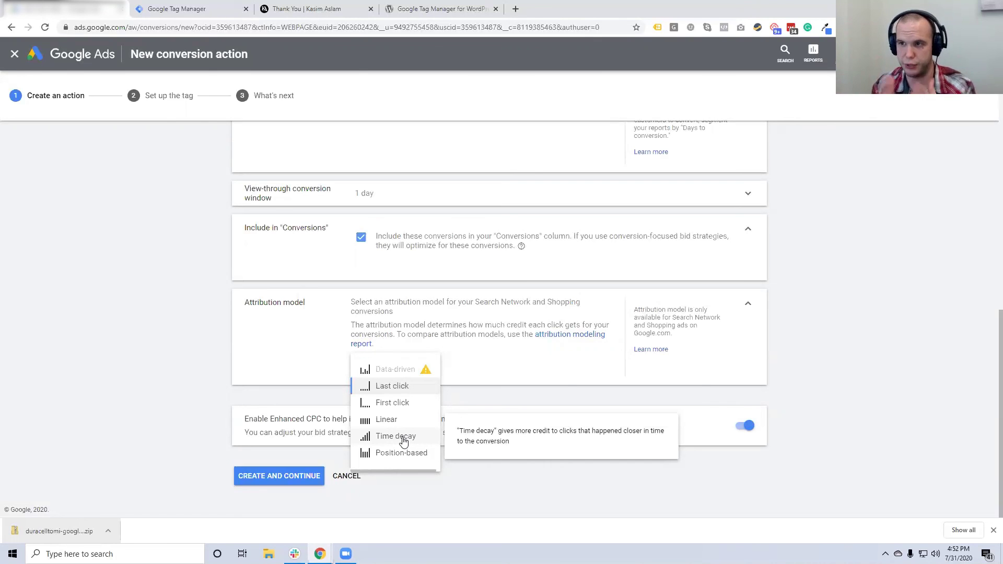
left_click(393, 437)
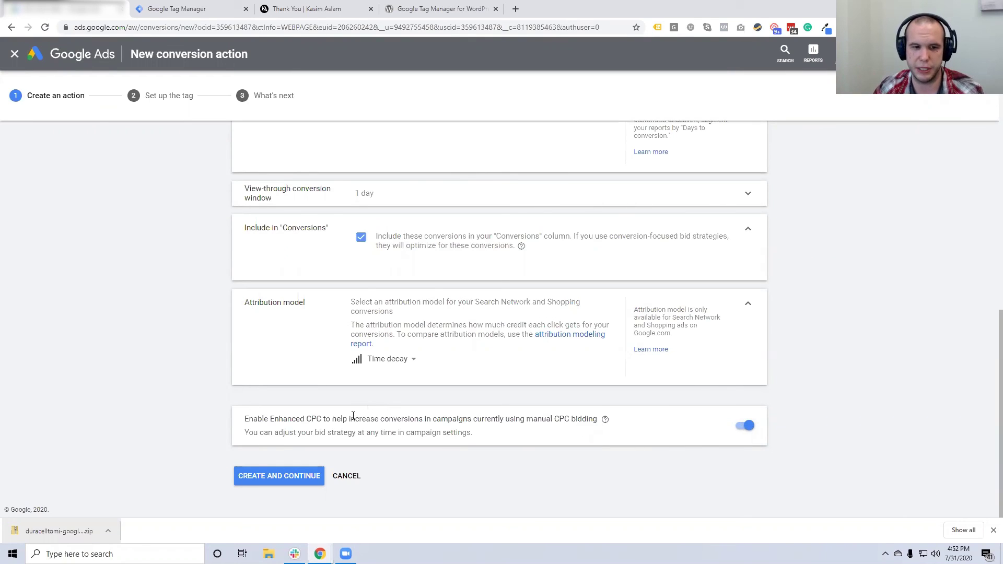
left_click(293, 479)
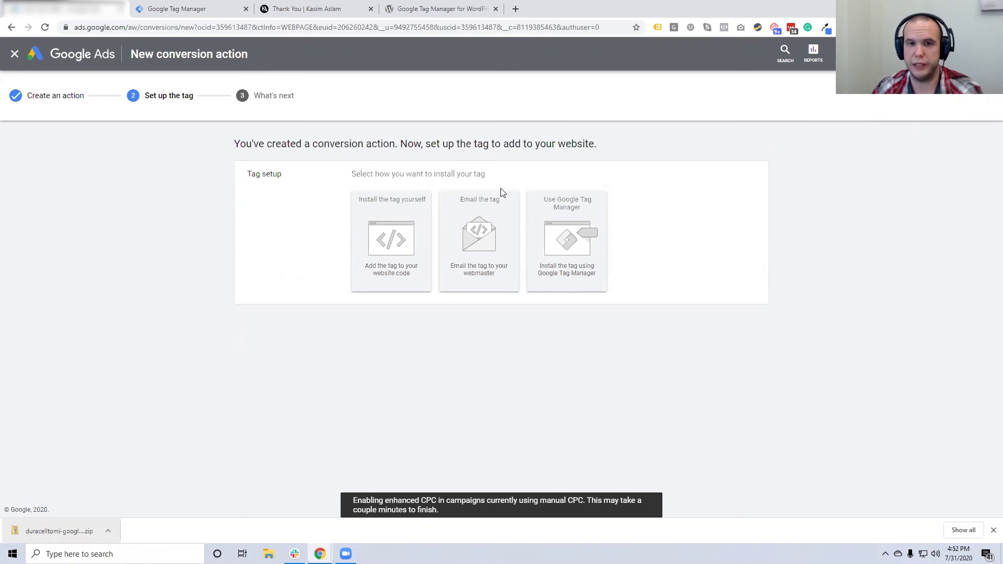
Pick the Tag Manager install option to show the conversion ID and label, then go to Tag Manager
left_click(575, 245)
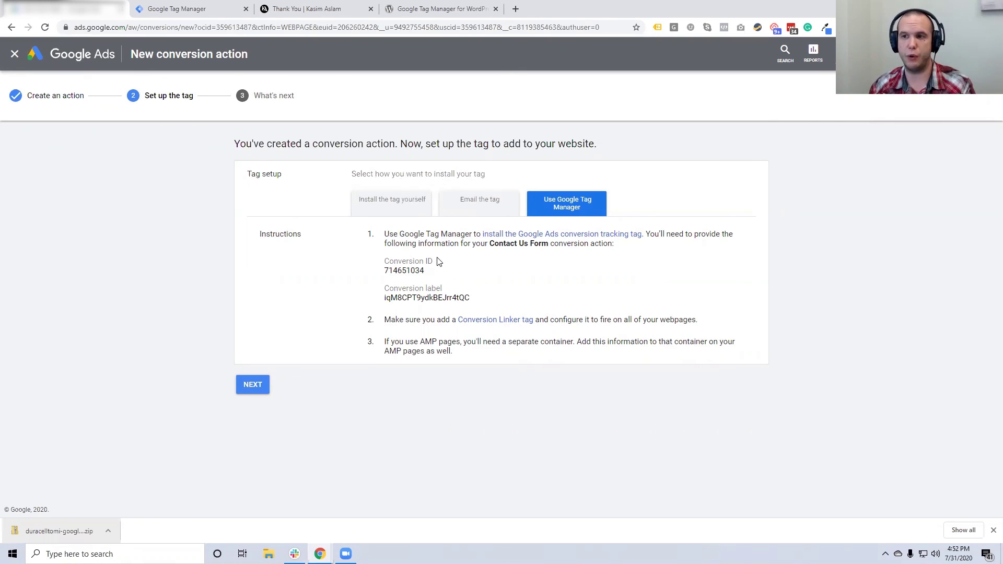
left_click(219, 8)
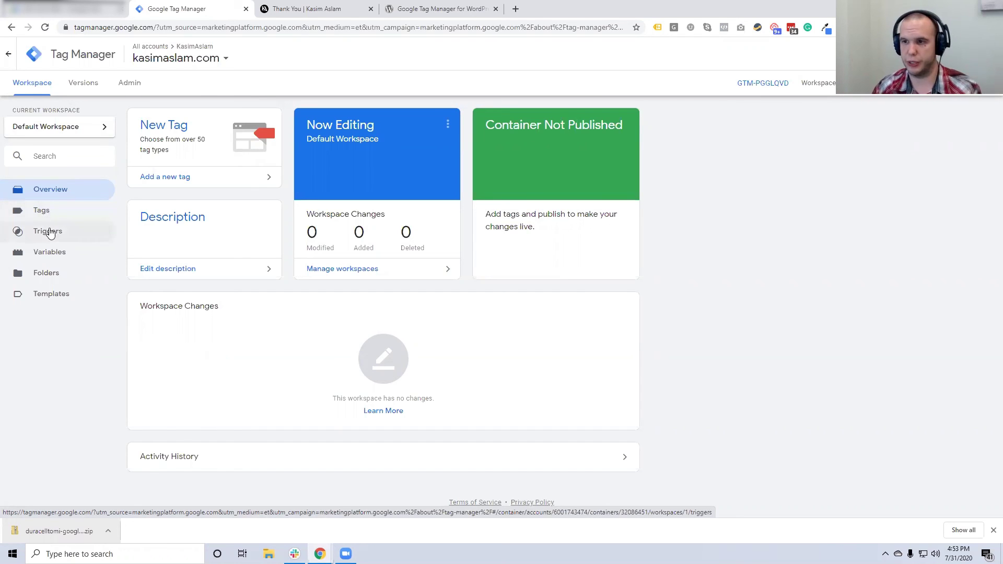
Create a new trigger named 'Contact Form Submission'
left_click(50, 233)
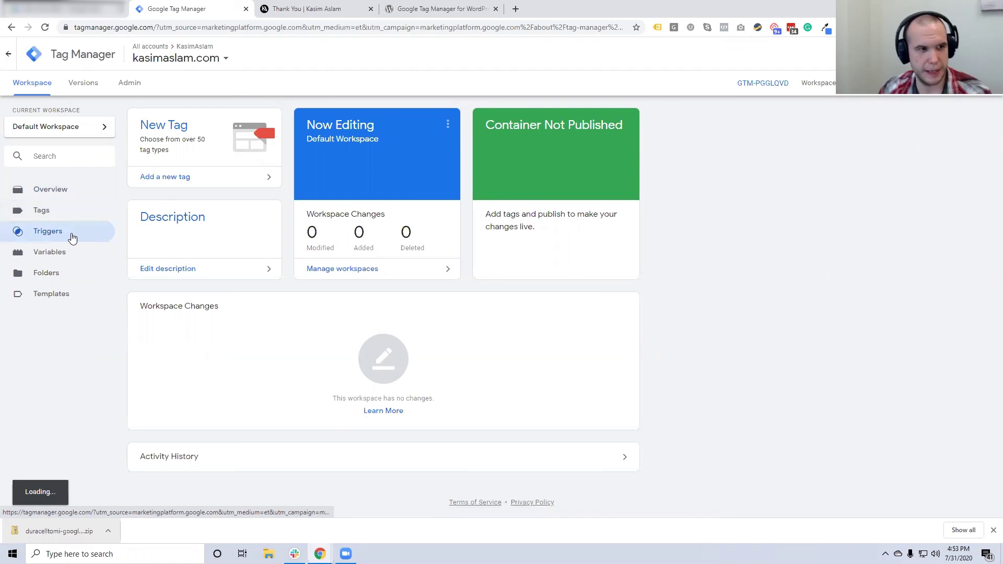
left_click(994, 530)
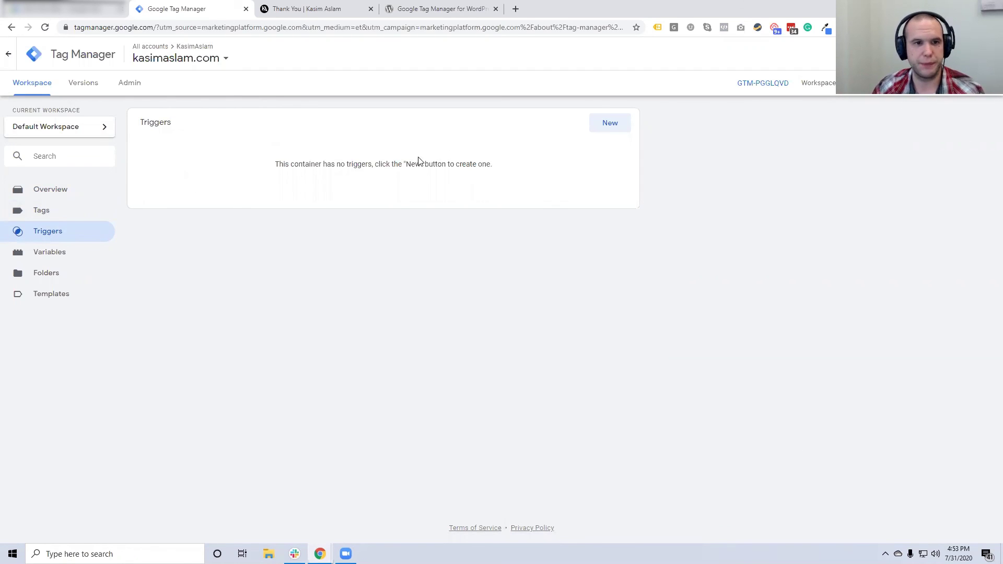
left_click(612, 124)
triple_click(335, 54)
type("Con")
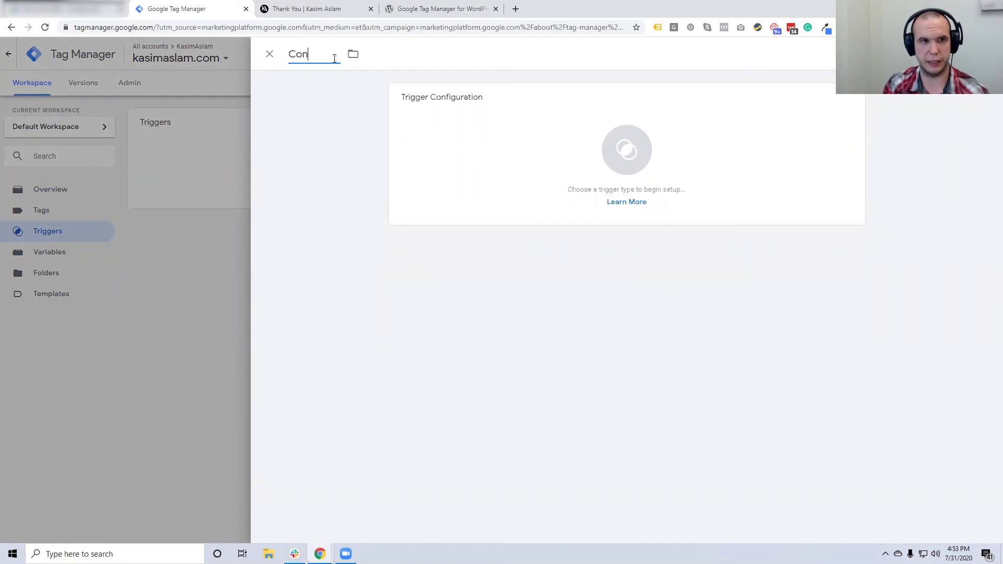
type("tact Form Submit")
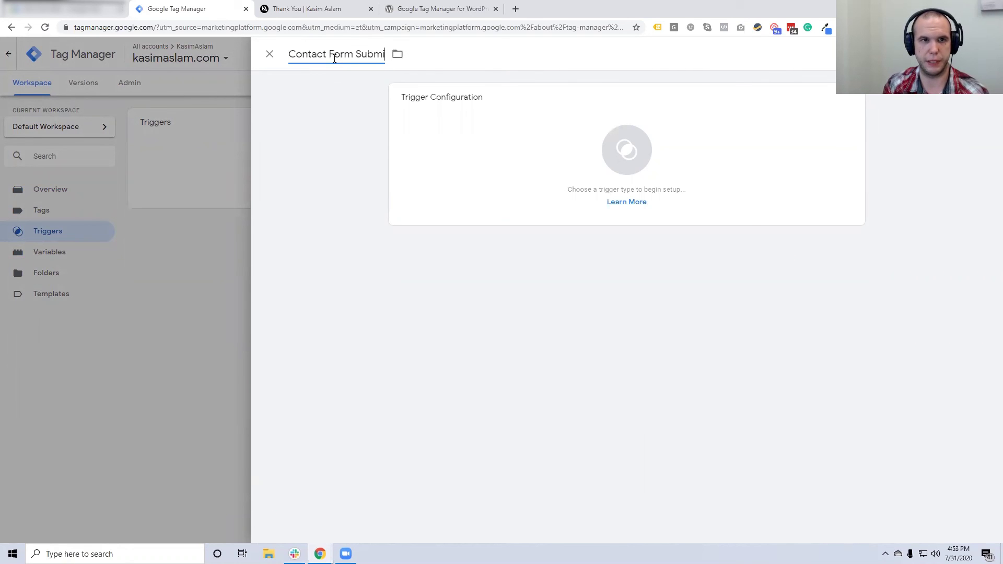
key("BackSpace")
type("siion")
key("BackSpace")
key("BackSpace")
key("BackSpace")
key("BackSpace")
type("sion")
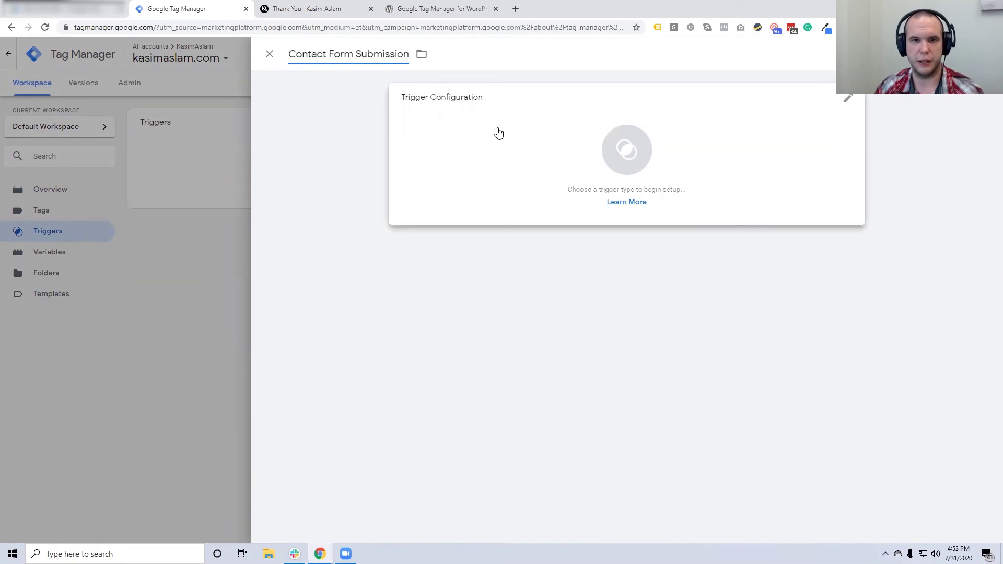
Make it a Page View trigger on some page views where Page URL contains /thank-you
left_click(497, 132)
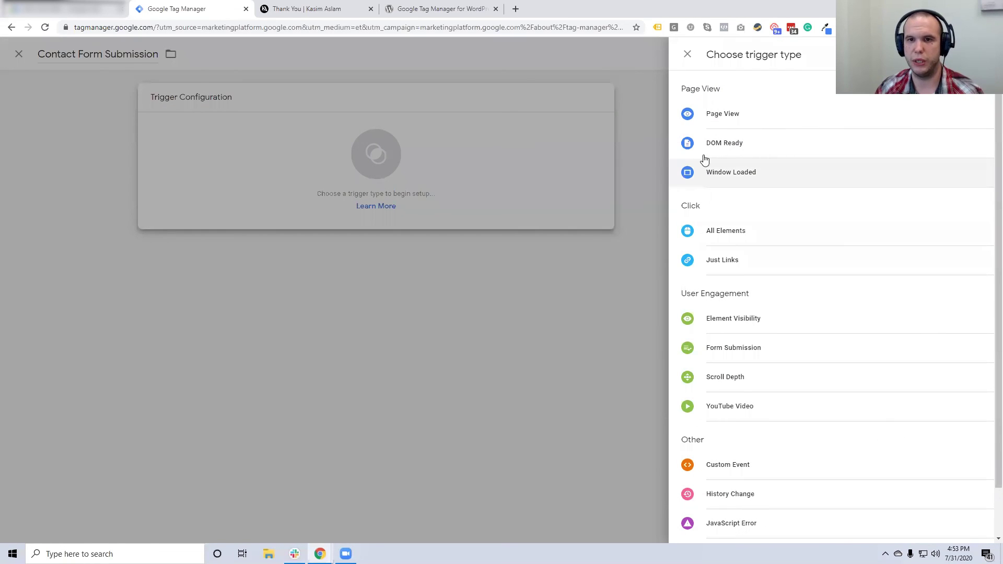
left_click(725, 114)
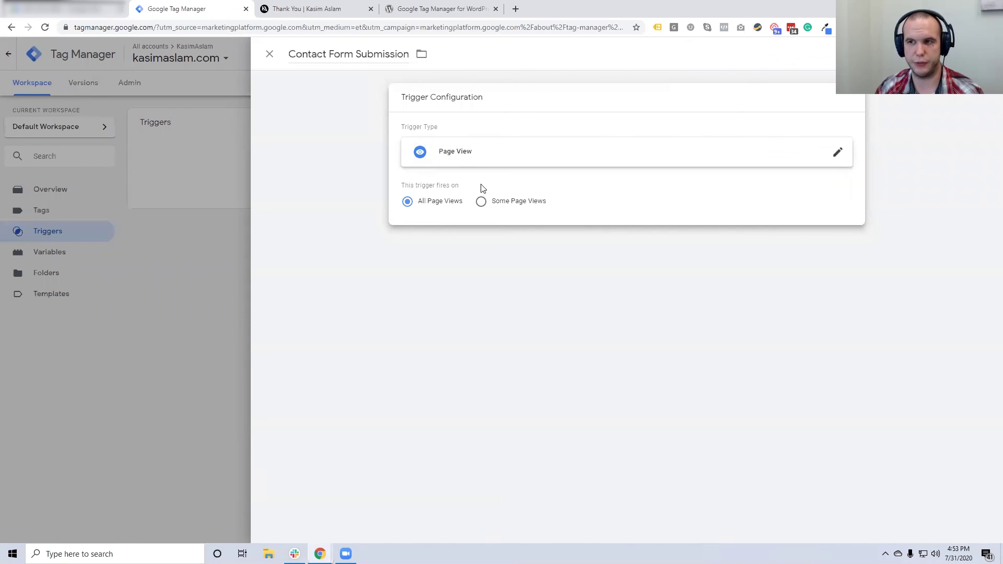
left_click(499, 205)
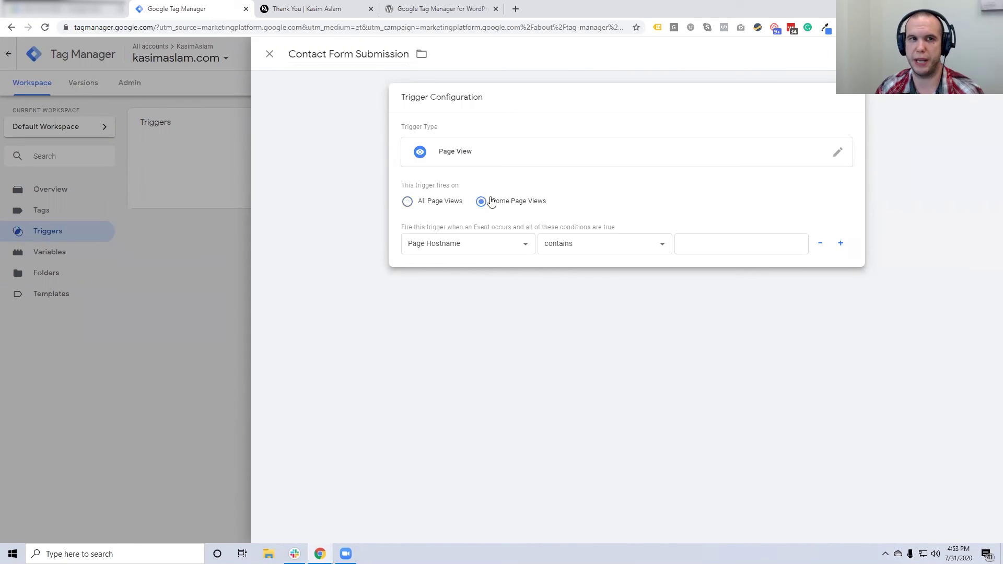
left_click(338, 8)
left_click_drag(129, 29, 163, 28)
left_click(172, 8)
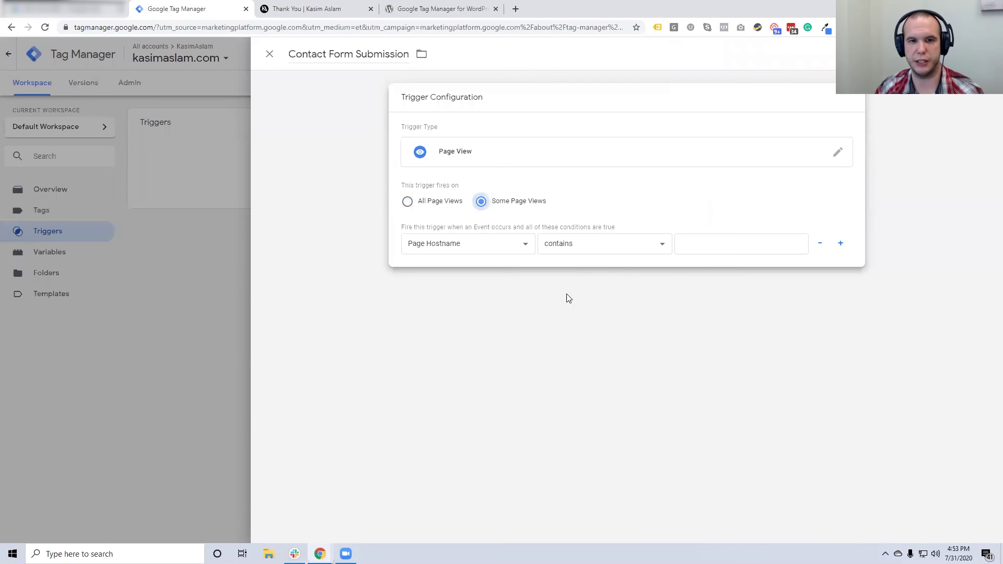
left_click(427, 246)
left_click(427, 276)
left_click(712, 243)
type("/thank-you")
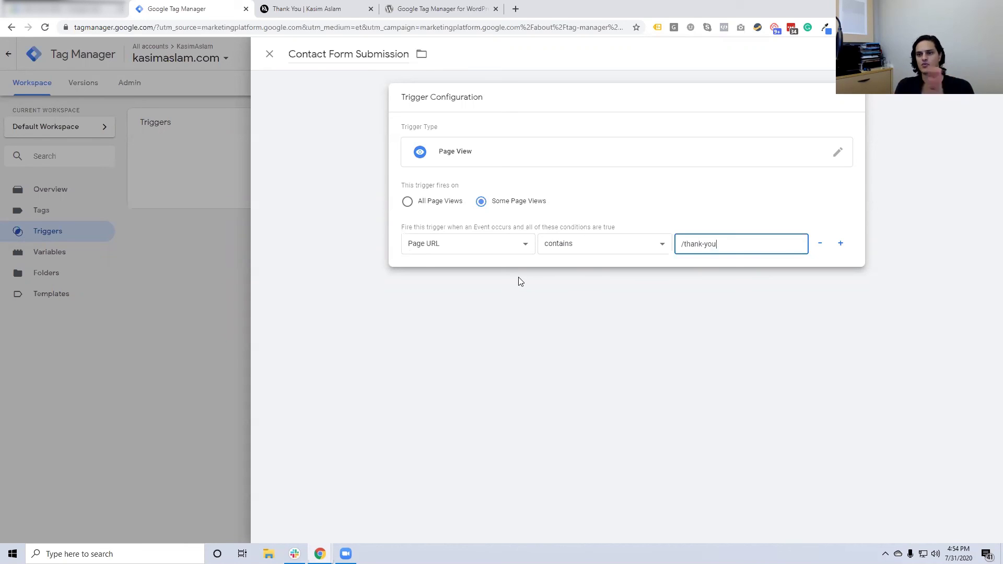
Try equals and ends-with match operators, then settle on contains for the condition
left_click(569, 249)
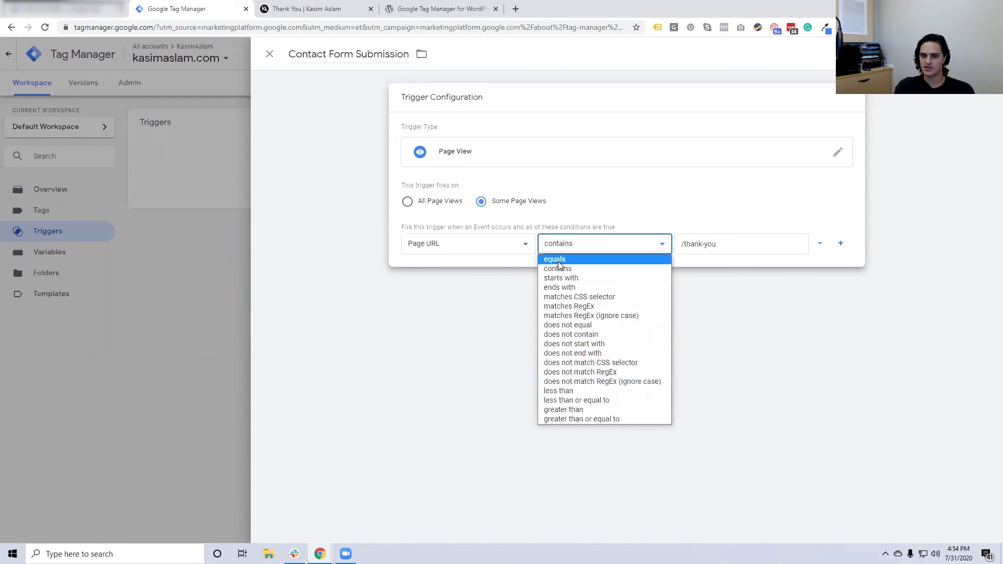
left_click(558, 260)
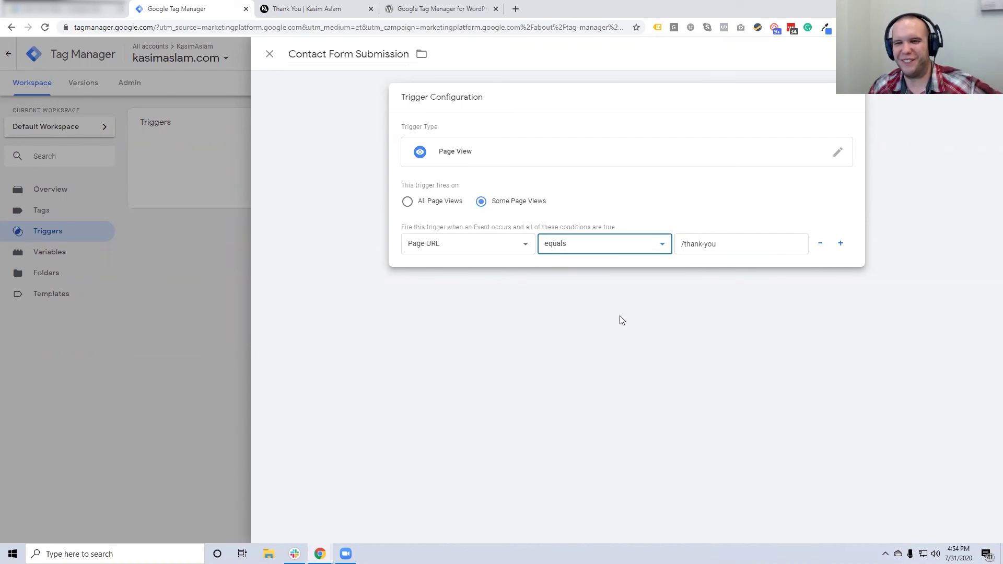
left_click(717, 248)
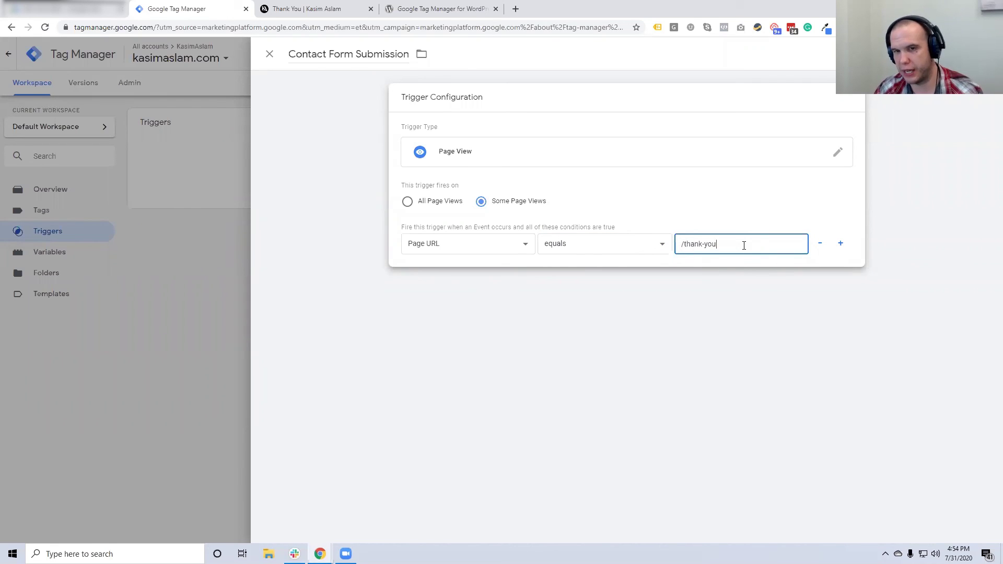
left_click(635, 250)
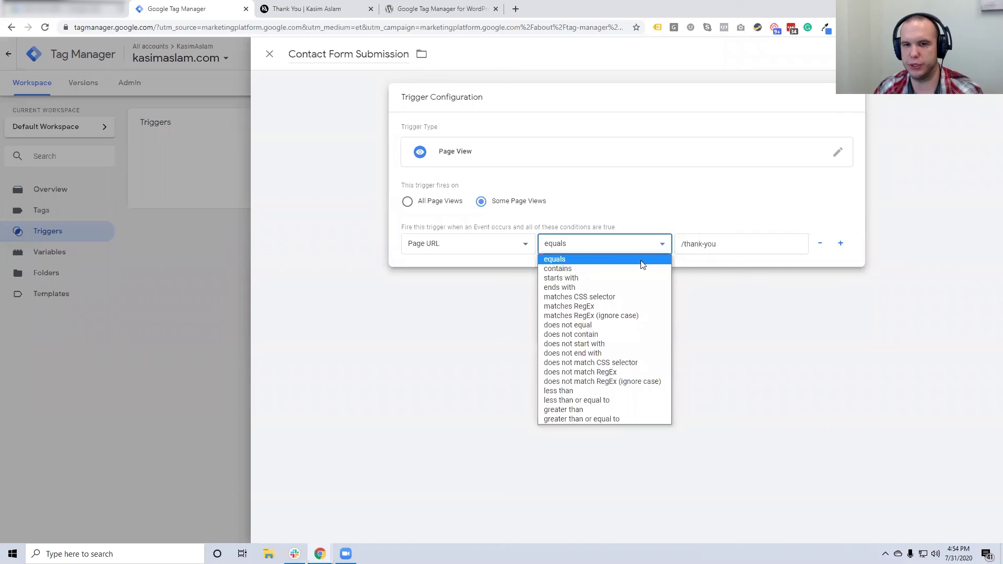
left_click(715, 249)
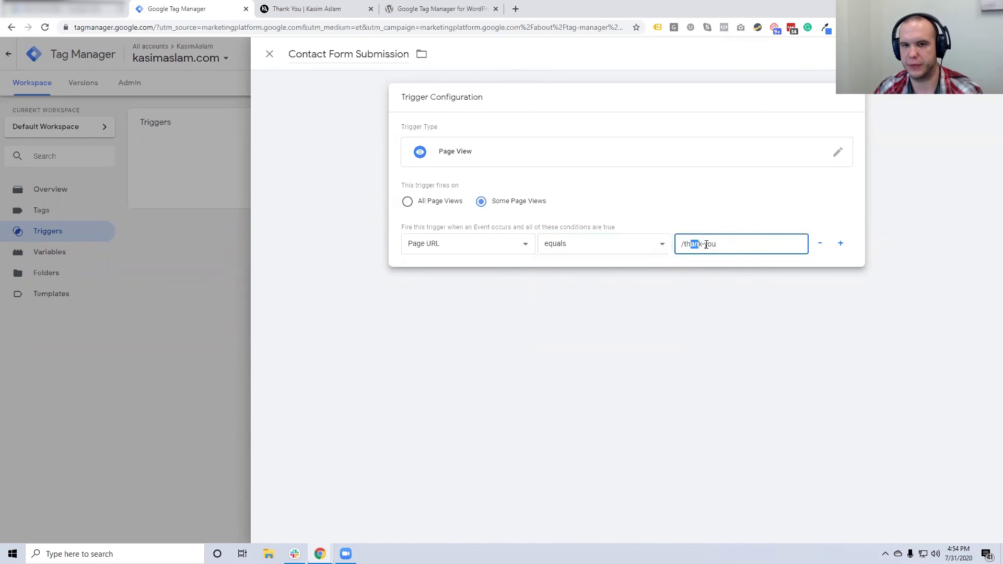
left_click(625, 248)
left_click(575, 286)
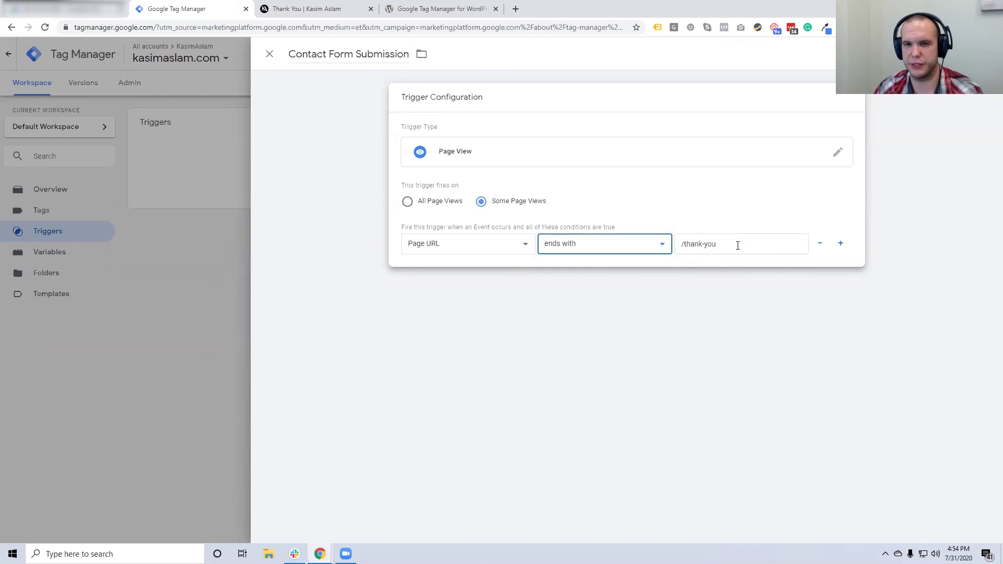
left_click(634, 248)
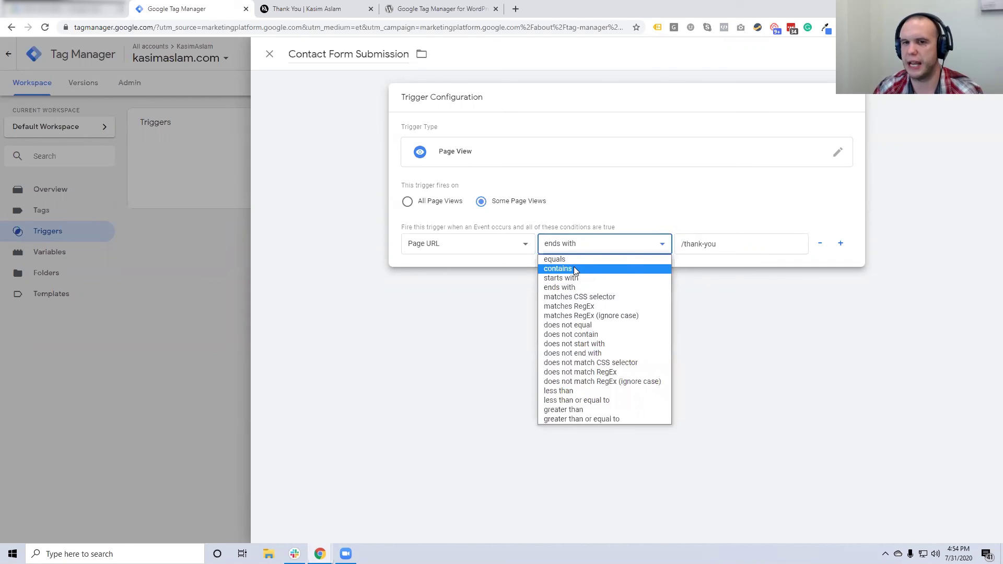
left_click(307, 9)
left_click_drag(169, 27, 201, 30)
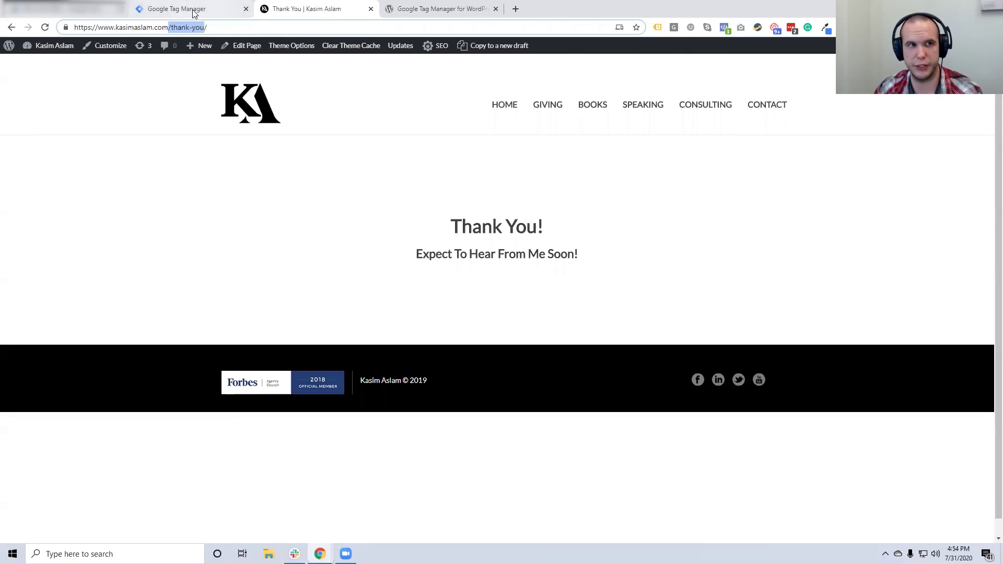
left_click(178, 9)
left_click(585, 268)
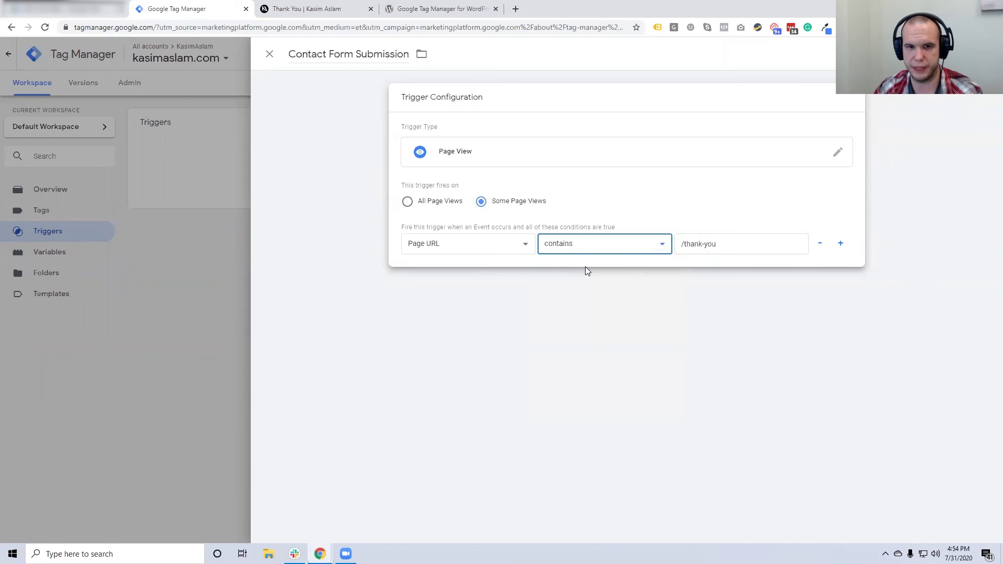
Restore the value to /thank-you with Page URL as variable, and save the trigger
left_click(724, 245)
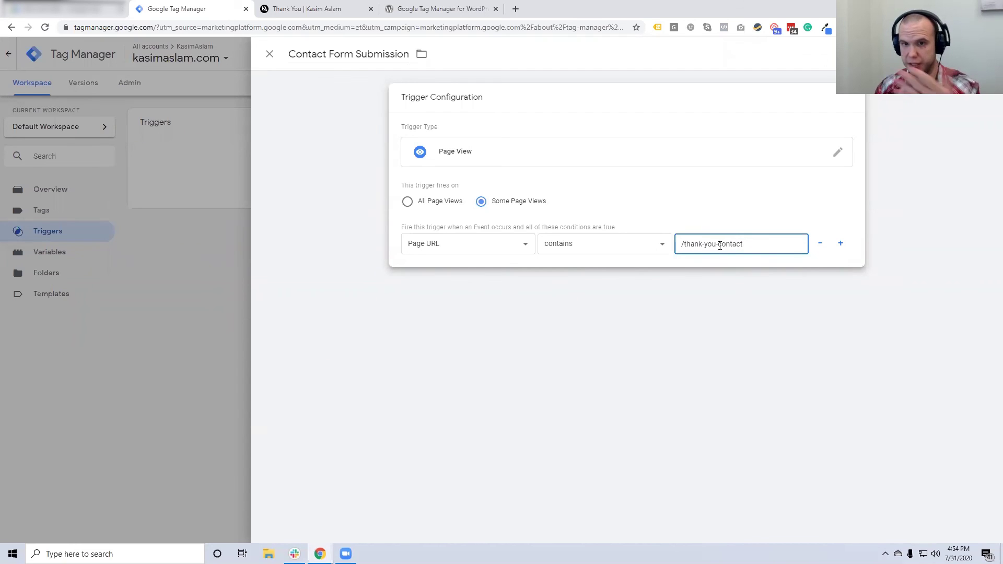
left_click_drag(720, 246, 759, 245)
type("whitepaper")
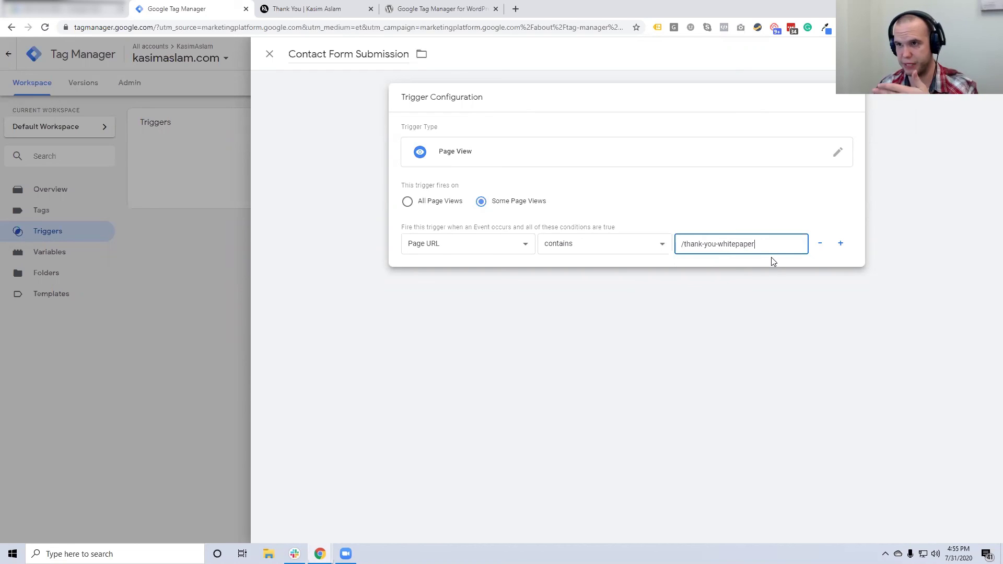
left_click_drag(718, 244, 789, 248)
key("BackSpace")
key("BackSpace")
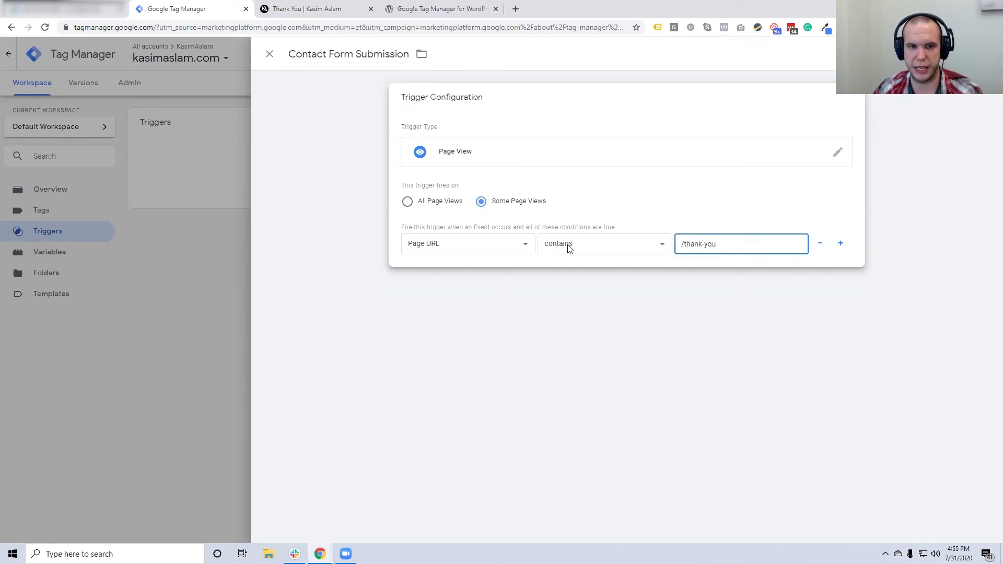
left_click(470, 246)
left_click(438, 279)
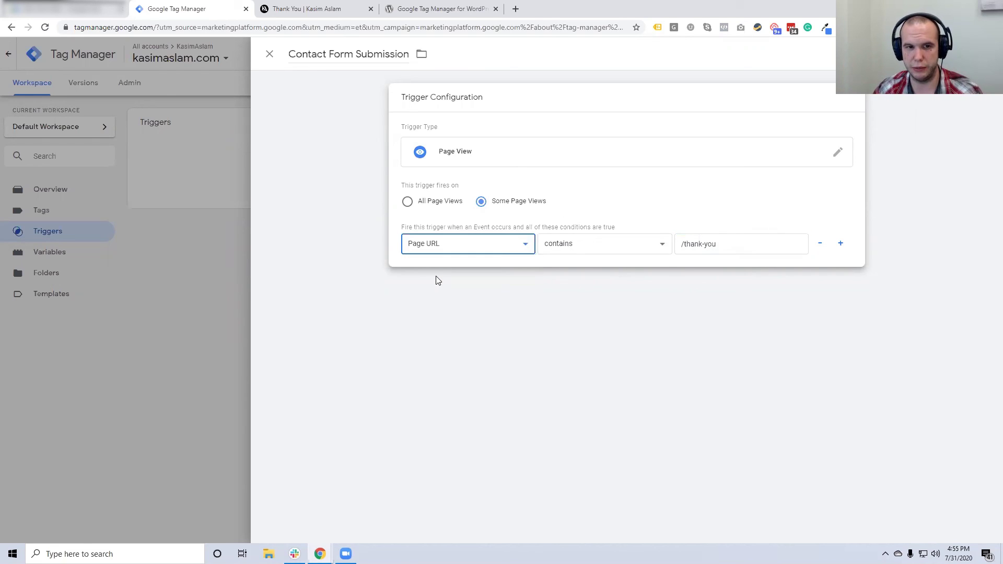
left_click(296, 10)
left_click(176, 9)
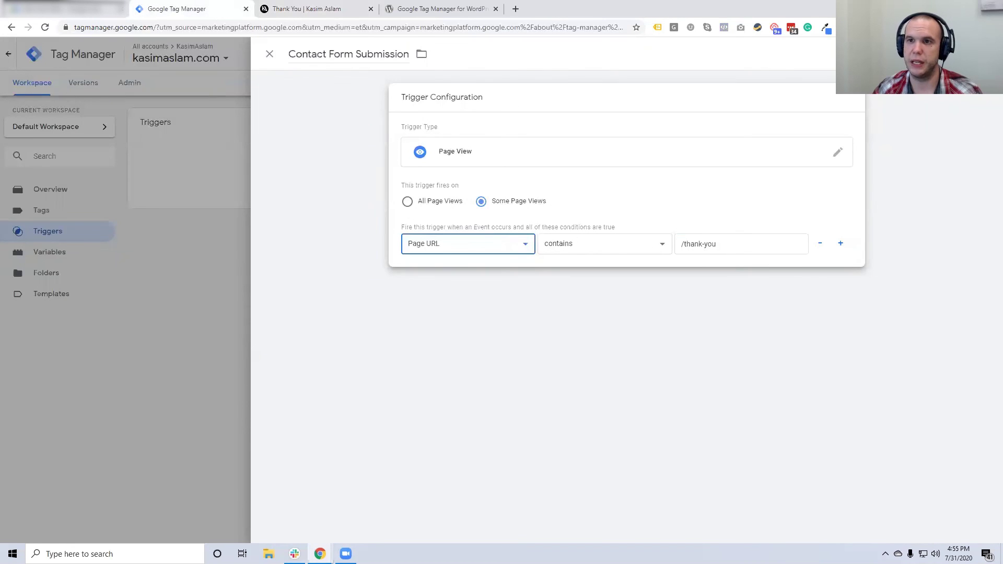
left_click(972, 54)
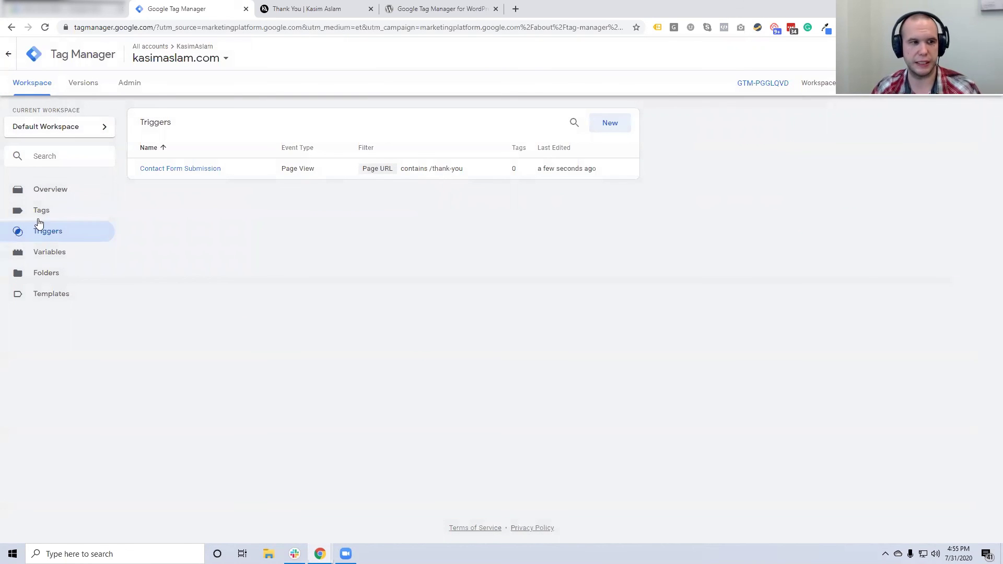
Add a tag 'Contact Form Submission' using the Google Ads Conversion Tracking template
left_click(62, 213)
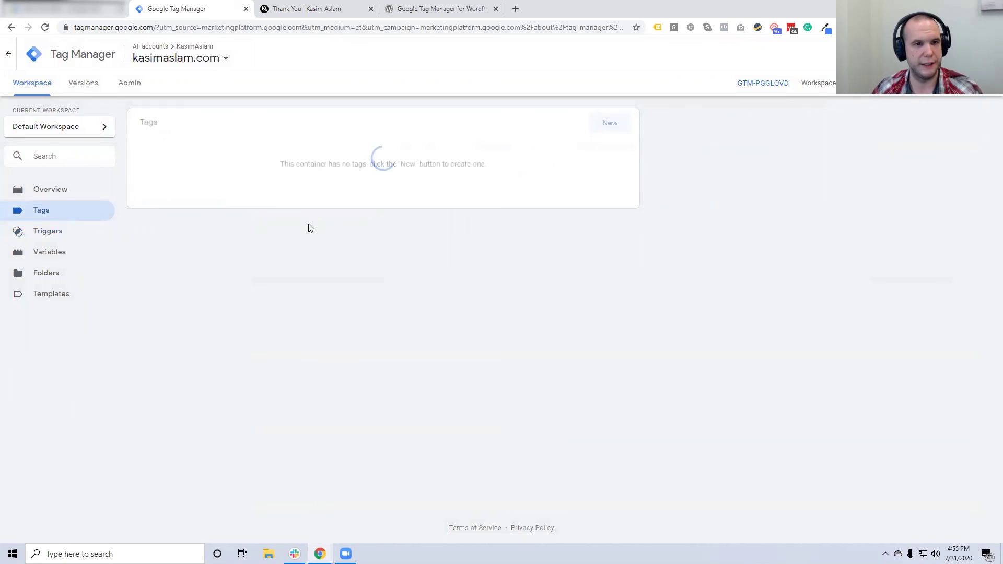
left_click(610, 123)
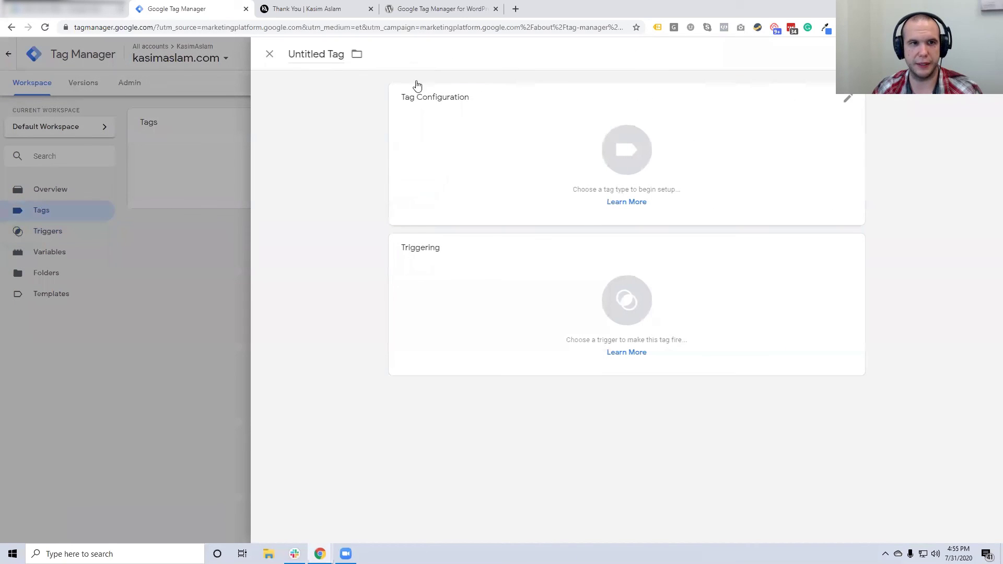
left_click(316, 55)
type("Cont")
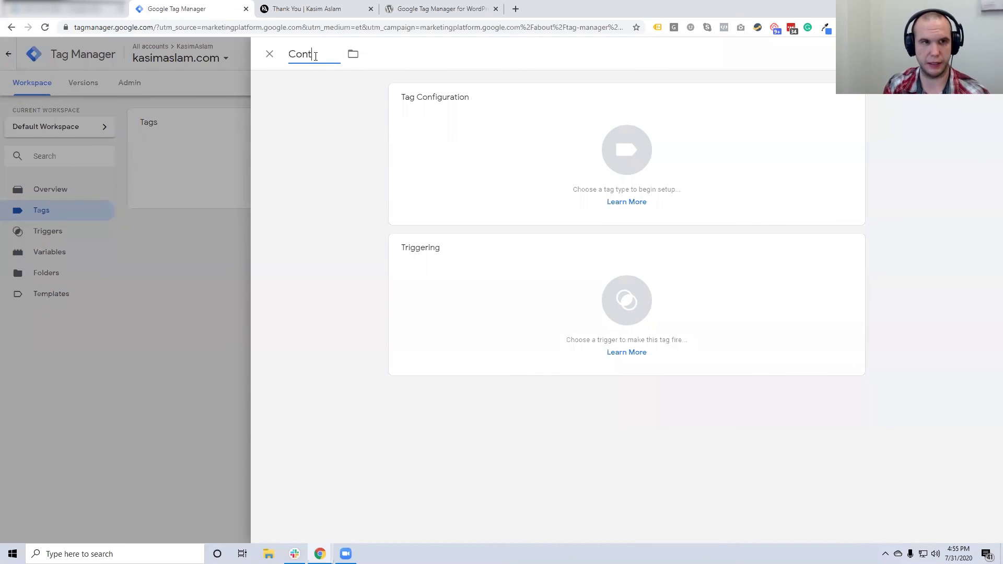
type("act Form Submission")
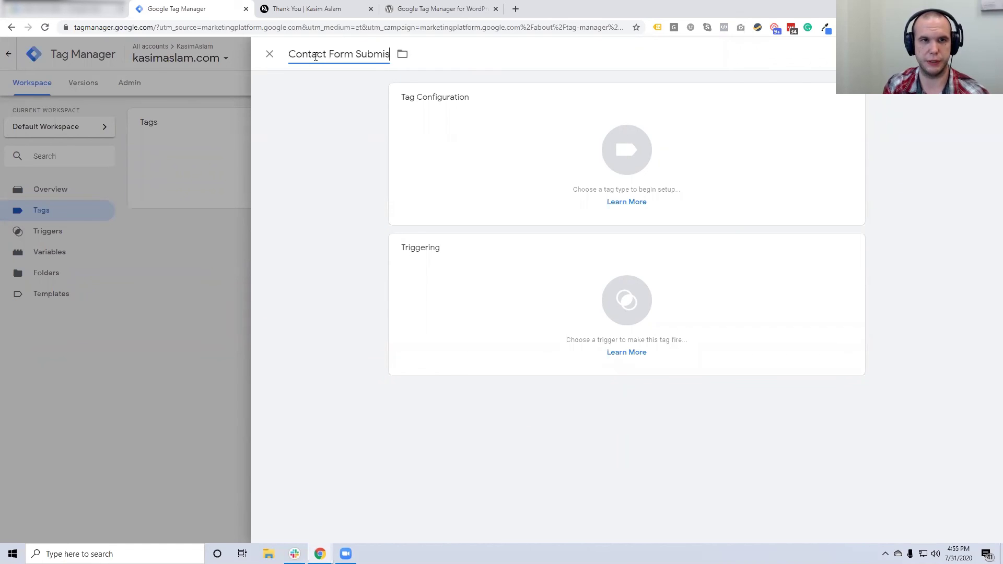
left_click(498, 128)
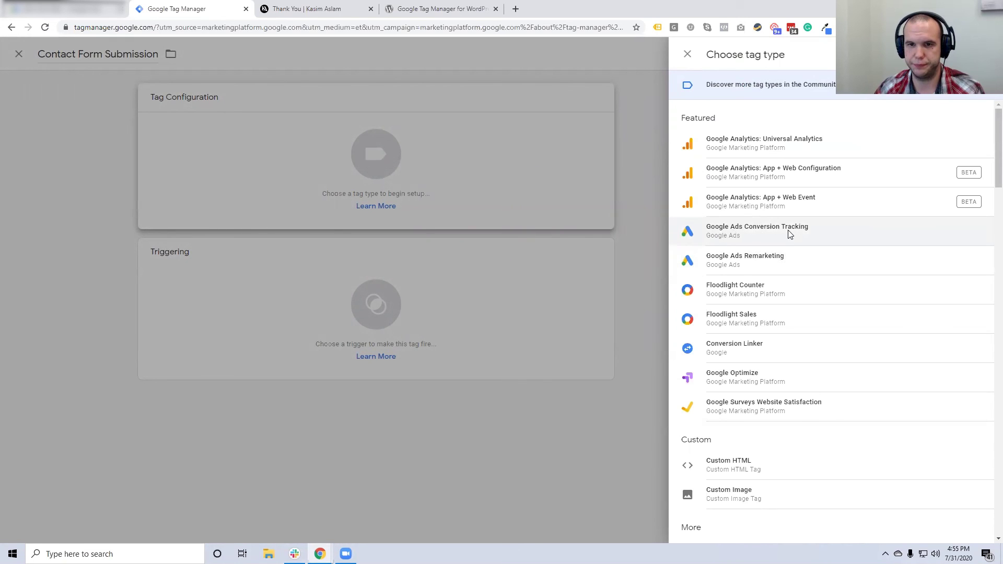
left_click(789, 235)
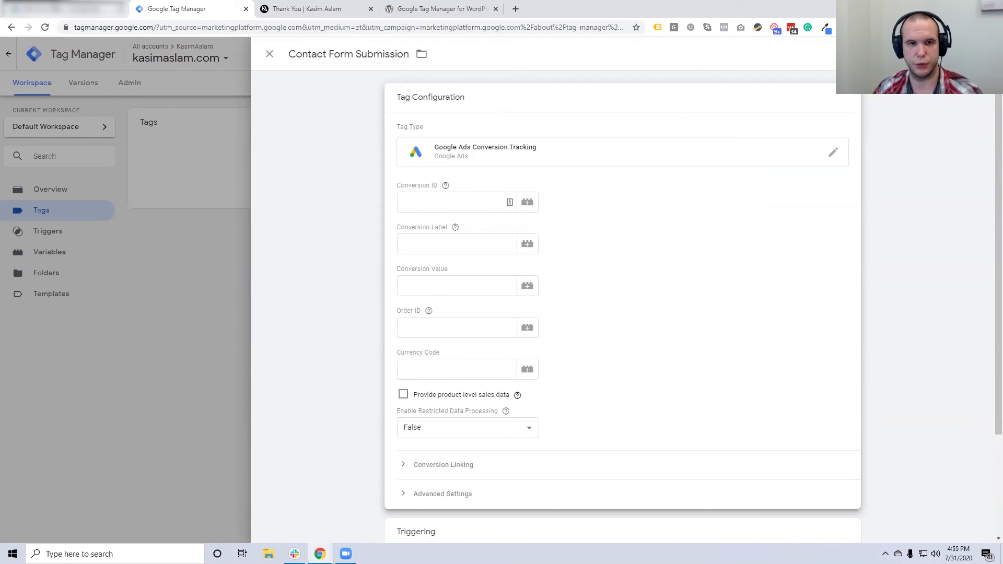
key("ctrl+shift+Tab")
Copy the Google Ads conversion ID and conversion label into the tag's Conversion ID and Label fields
double_click(393, 270)
key("ctrl+c")
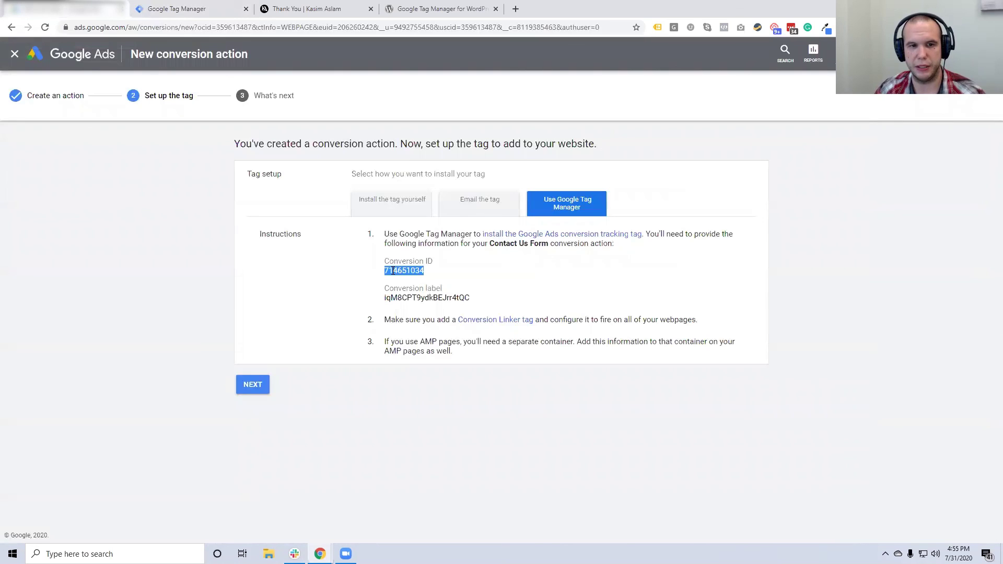
key("ctrl+Tab")
left_click(418, 201)
key("ctrl+v")
key("ctrl+shift+Tab")
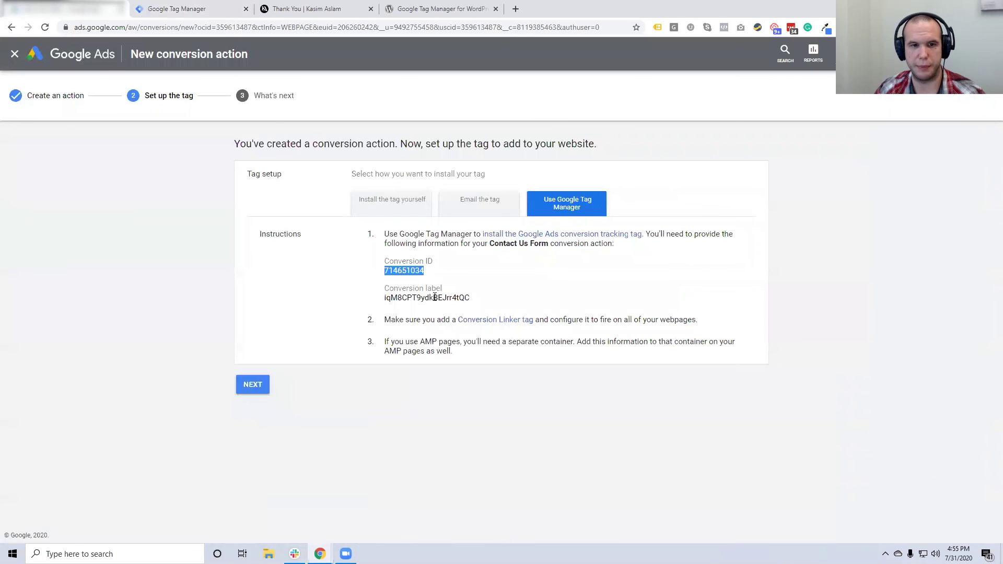
double_click(436, 297)
key("ctrl+c")
left_click(175, 4)
left_click(418, 244)
key("ctrl+v")
left_click(681, 281)
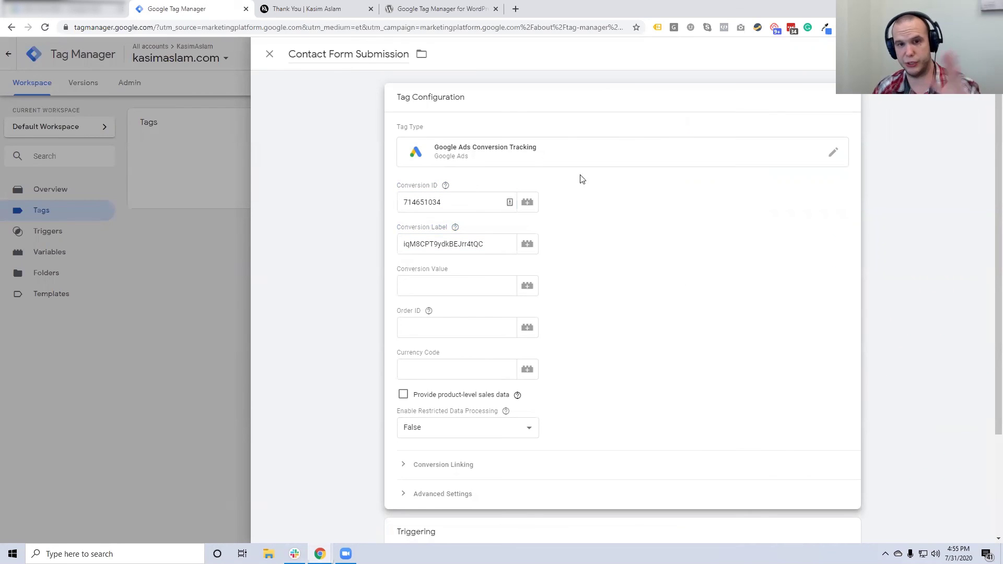
Set the tag to fire on the Contact Form Submission trigger and save it
scroll(555, 285, "down", 3)
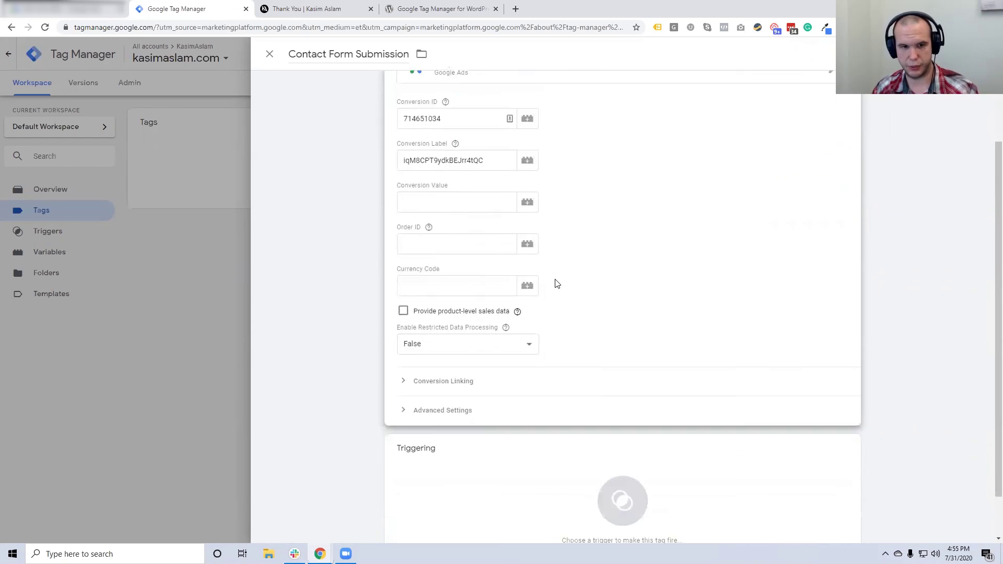
left_click(548, 455)
left_click(322, 122)
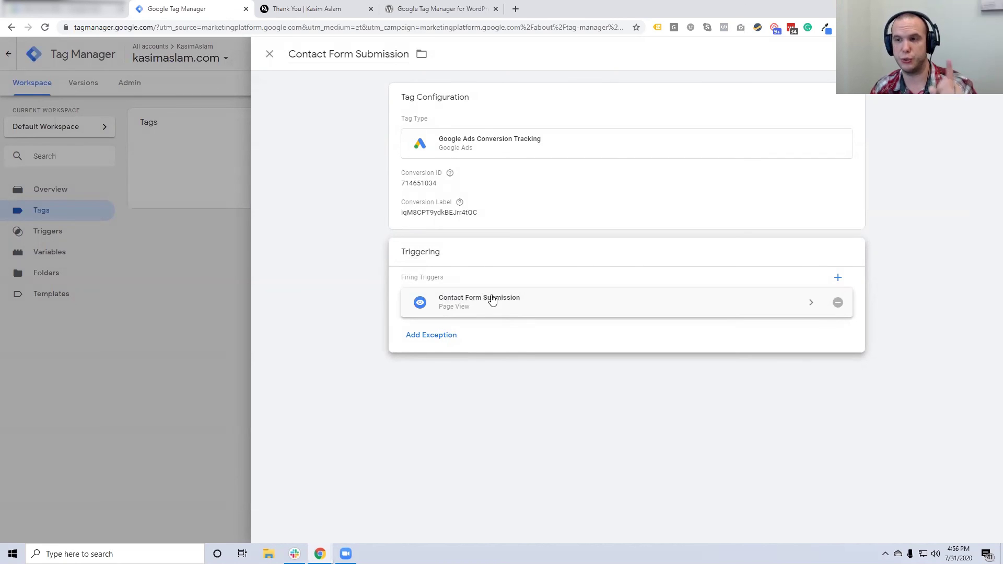
mouse_move(451, 174)
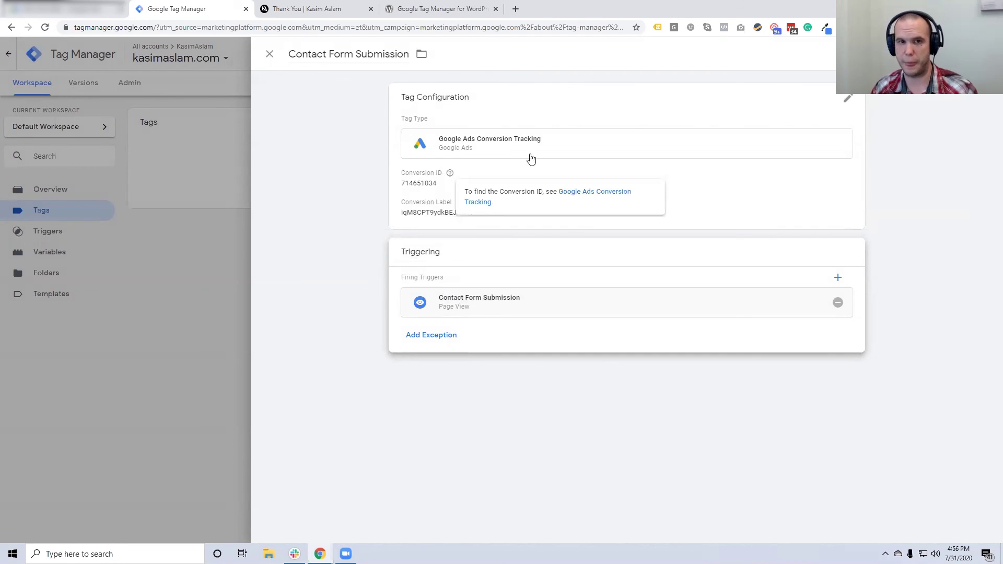
left_click(957, 54)
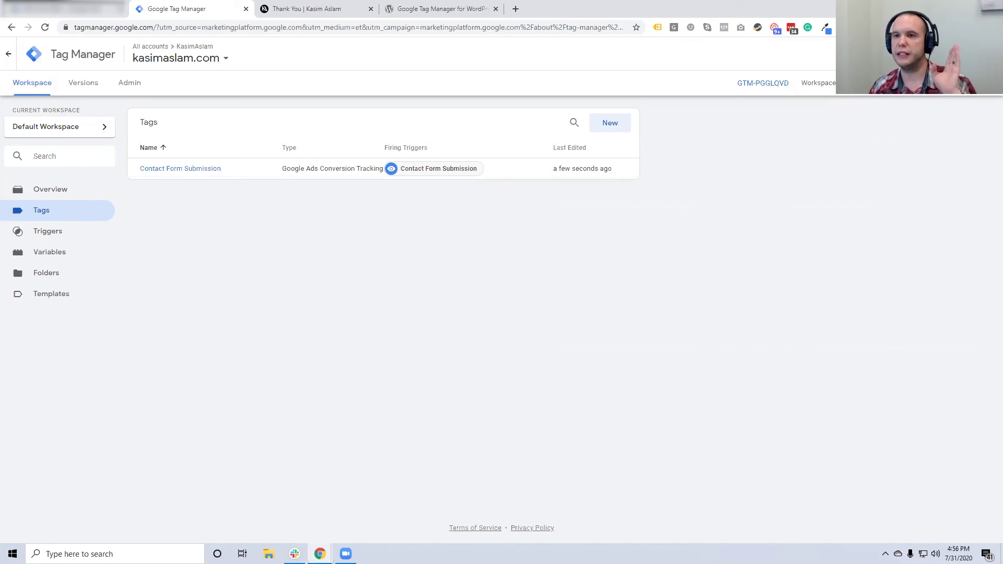
Submit and publish the workspace changes as Version 1, skipping the version description
left_click(971, 83)
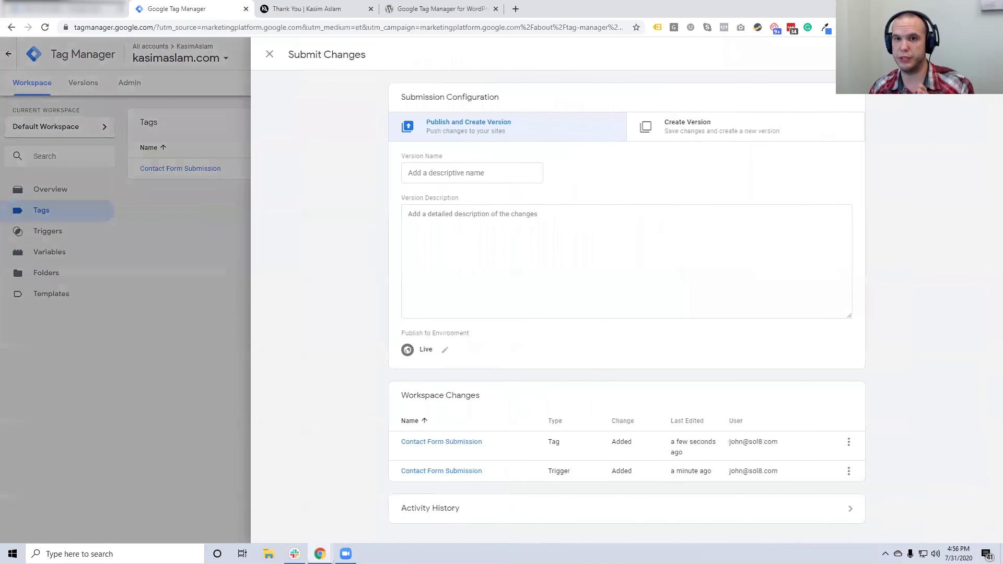
left_click(973, 55)
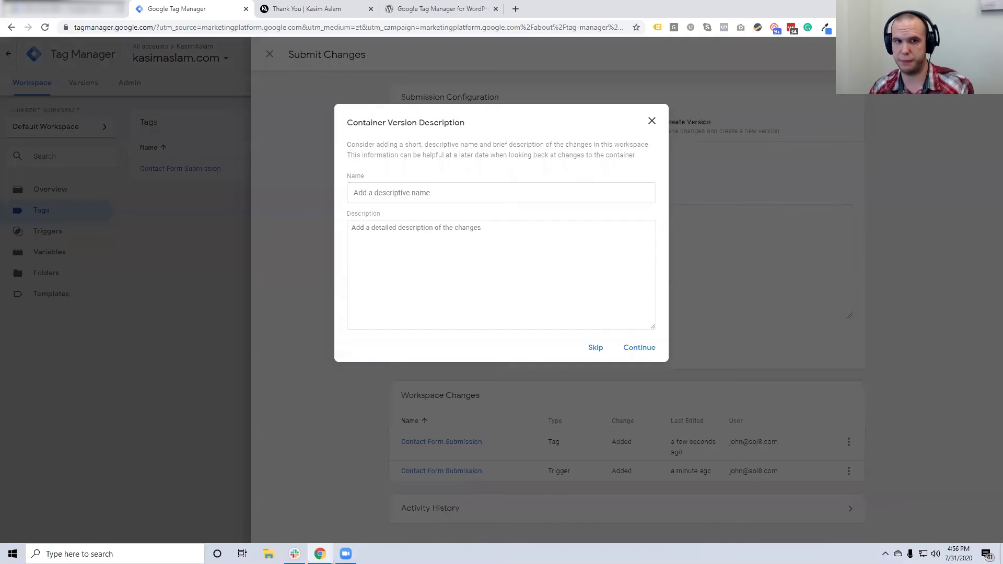
left_click(416, 194)
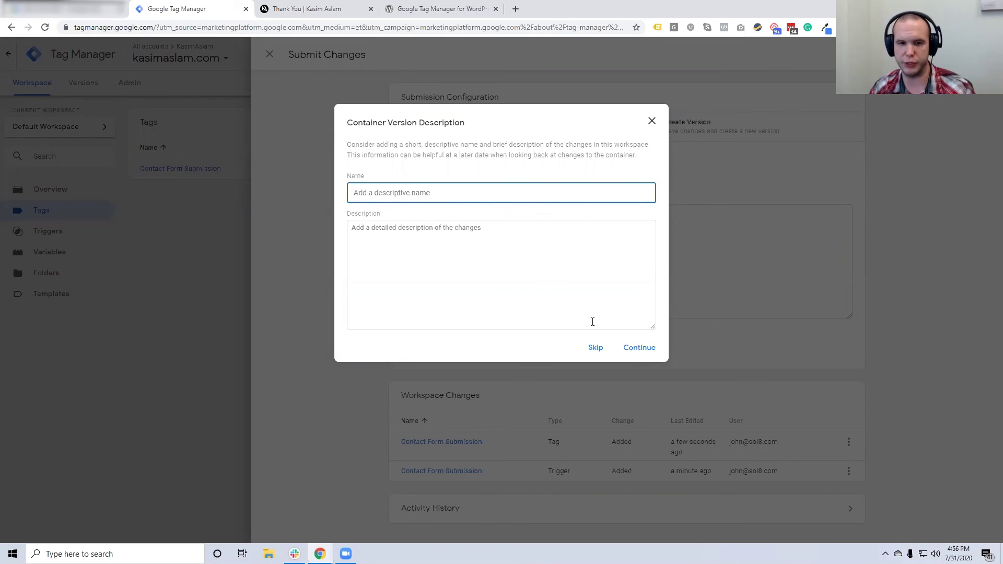
left_click(628, 351)
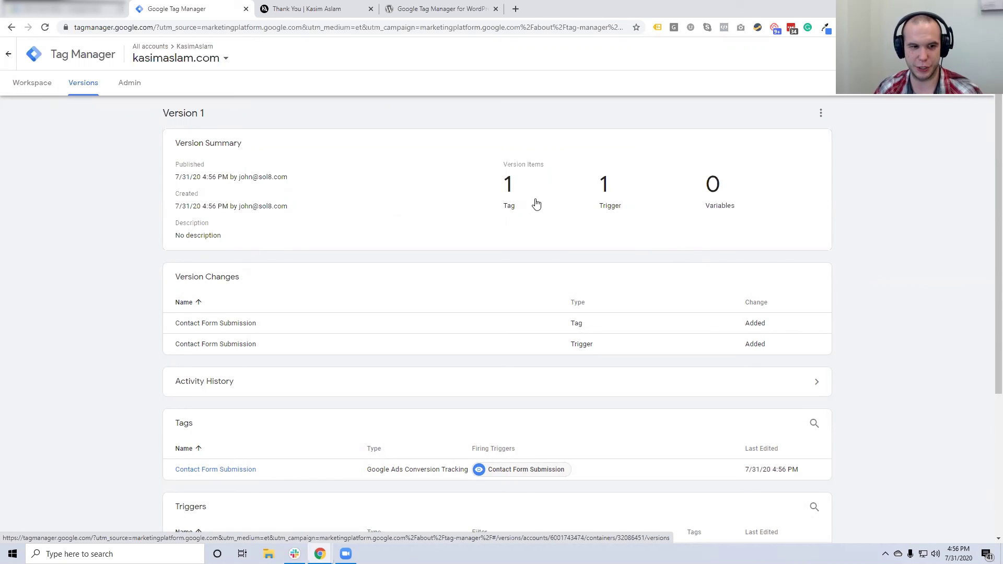
Go back to the Tag Manager workspace overview, where Version 1 is shown as live
left_click_drag(202, 177, 212, 178)
left_click(32, 87)
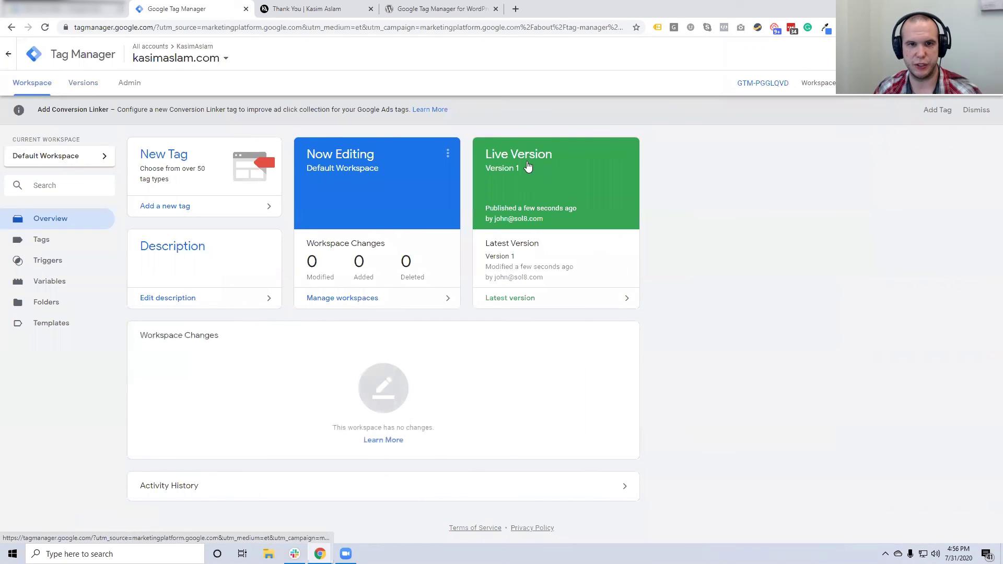
left_click(309, 9)
Reload the thank-you page and confirm Tag Assistant lists four tags, including Google Ads Conversion Tracking
left_click(658, 28)
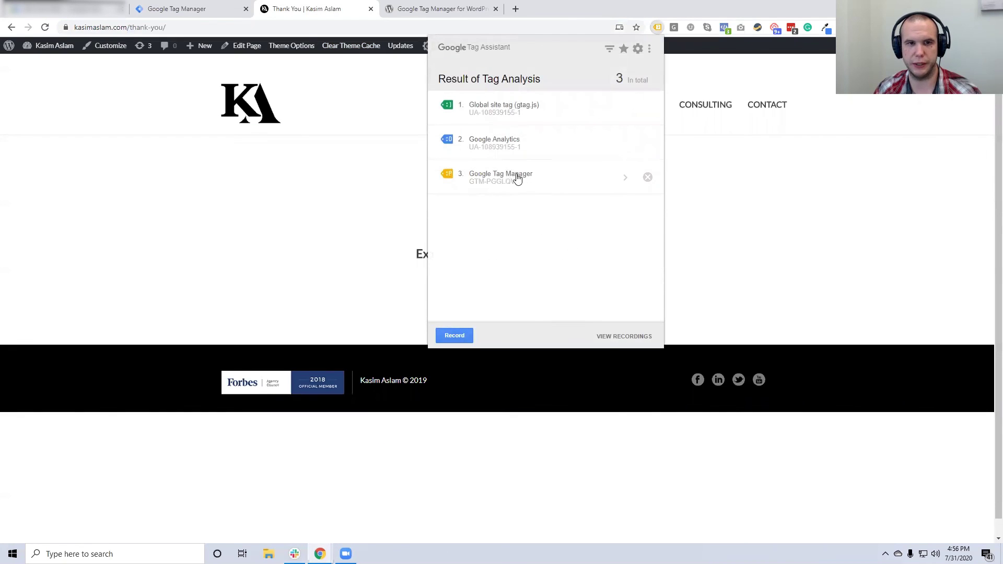
left_click(321, 27)
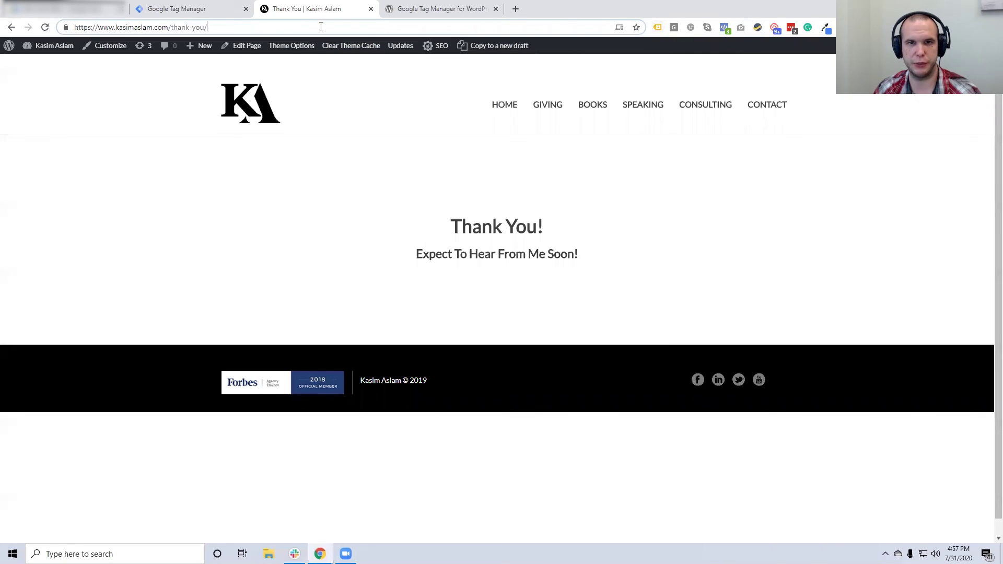
key("Return")
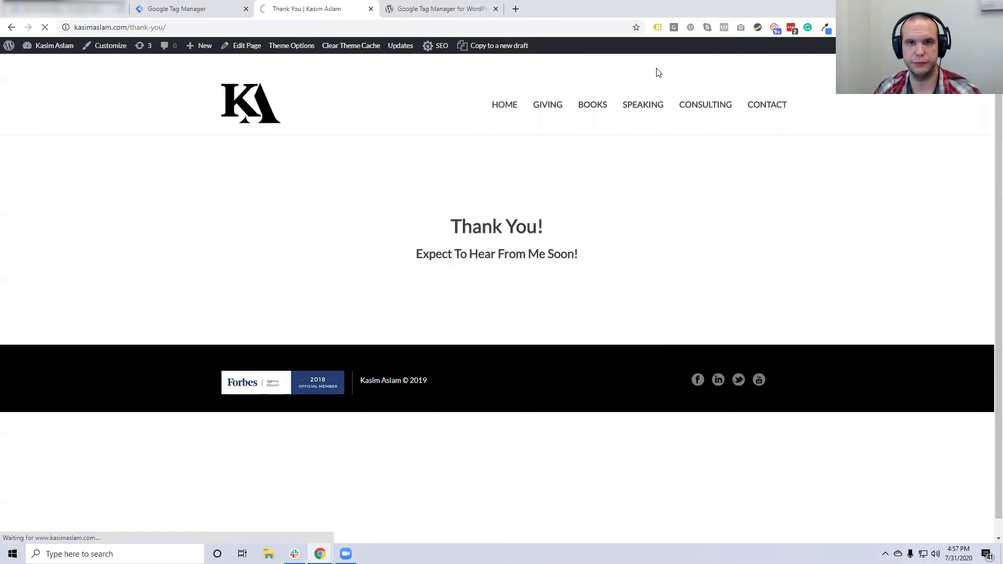
left_click(658, 27)
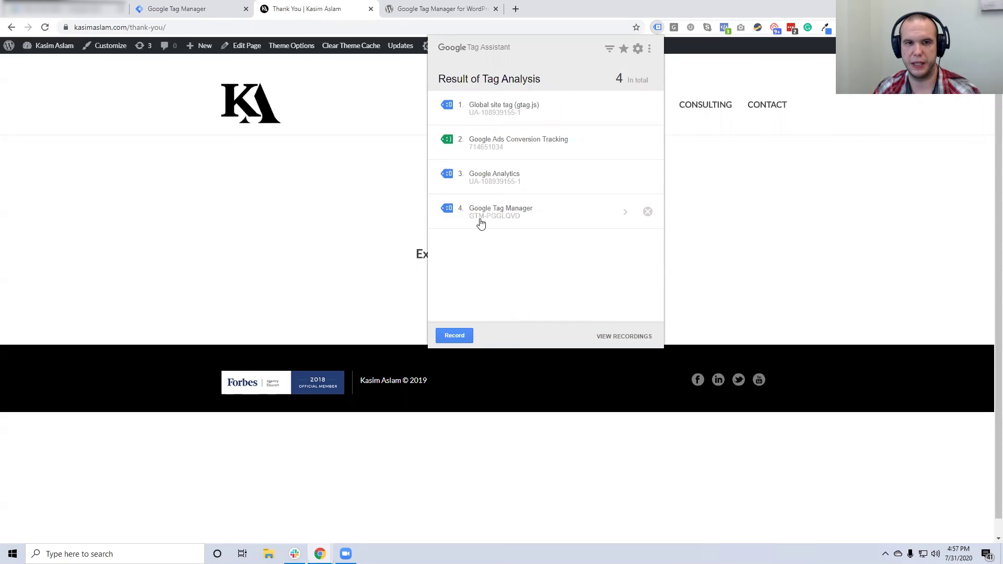
left_click(364, 213)
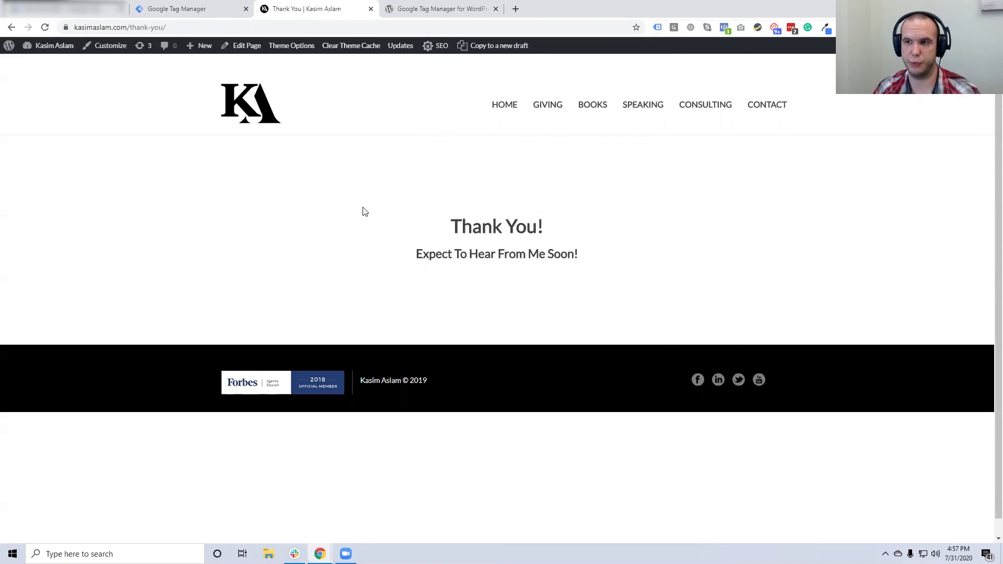
left_click(215, 9)
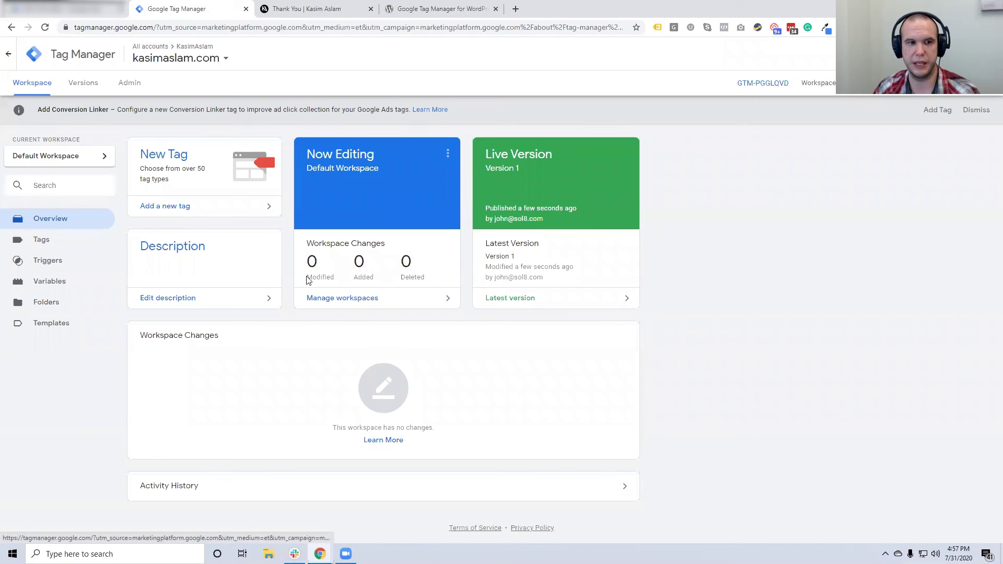
Reload the thank-you page and check the debug panel shows the Contact Form Submission tag fired
key("F5")
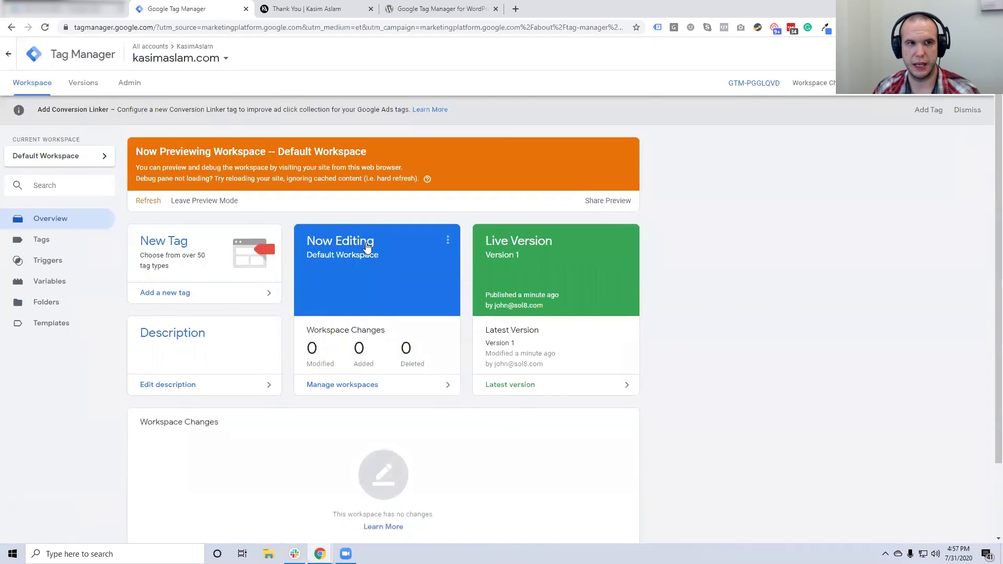
left_click(335, 11)
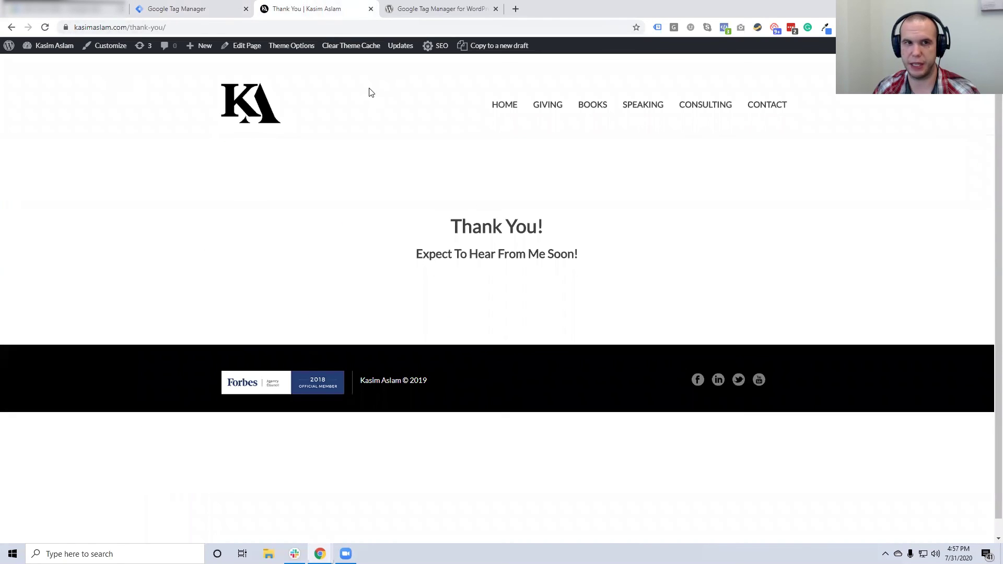
left_click(343, 27)
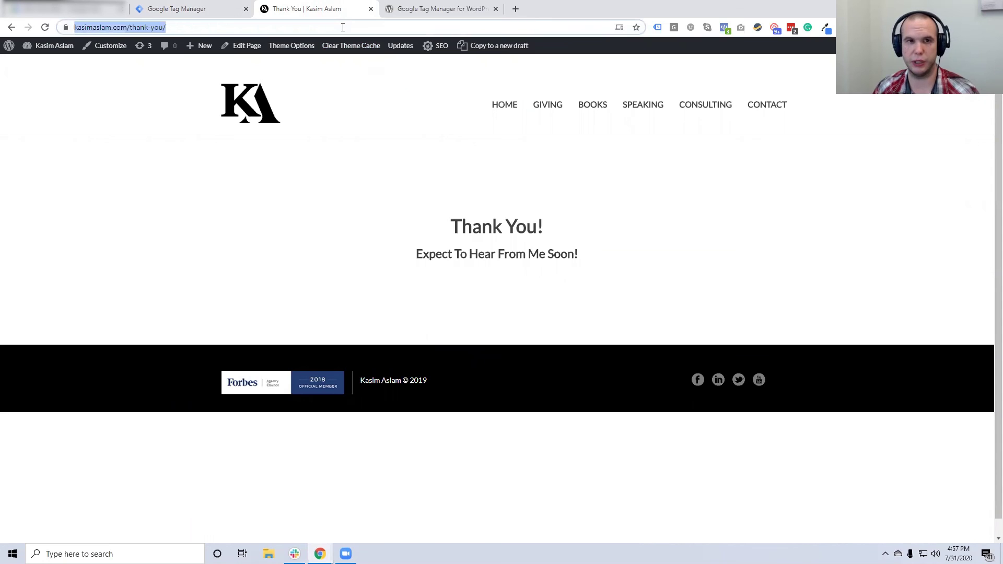
key("Return")
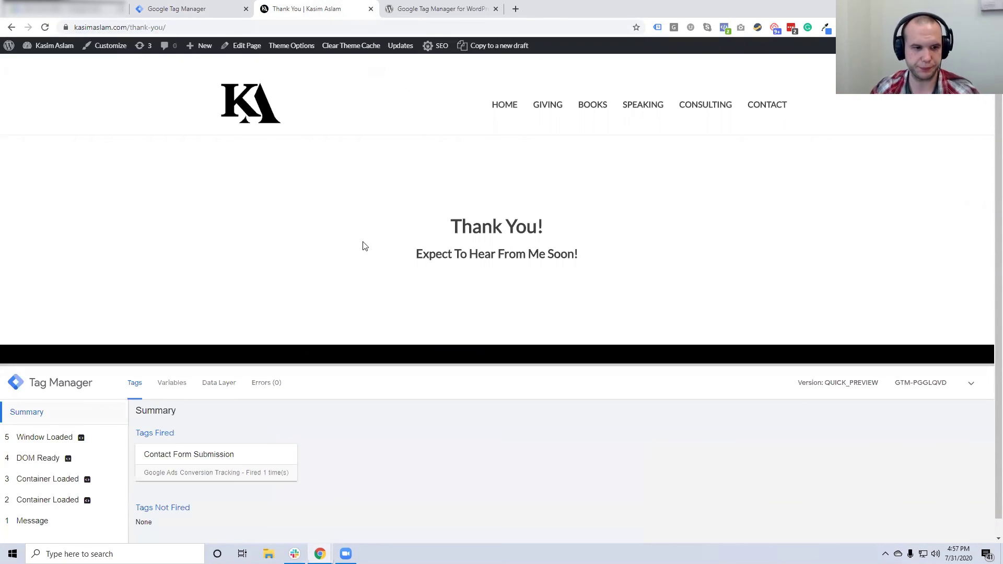
left_click_drag(314, 364, 308, 288)
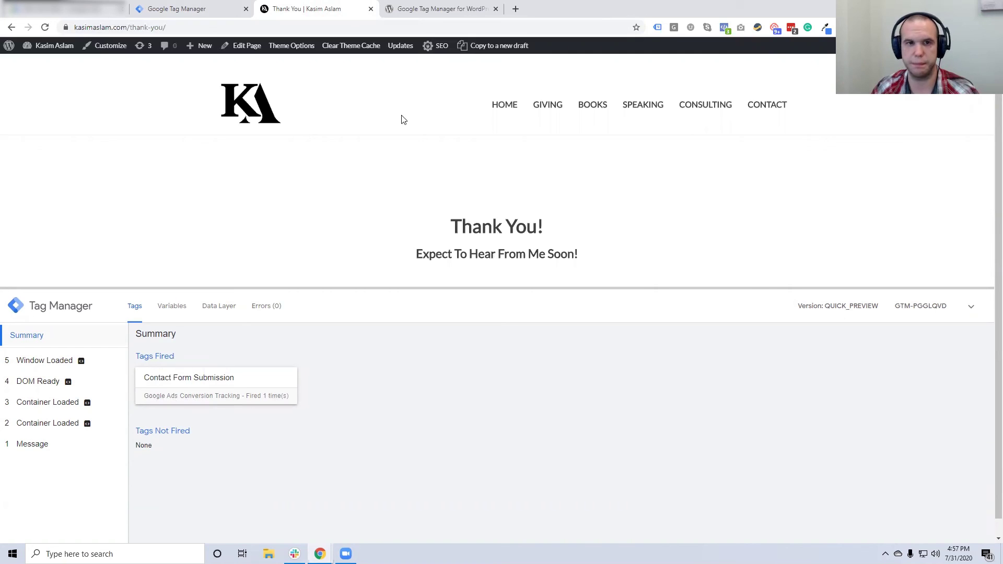
left_click(505, 104)
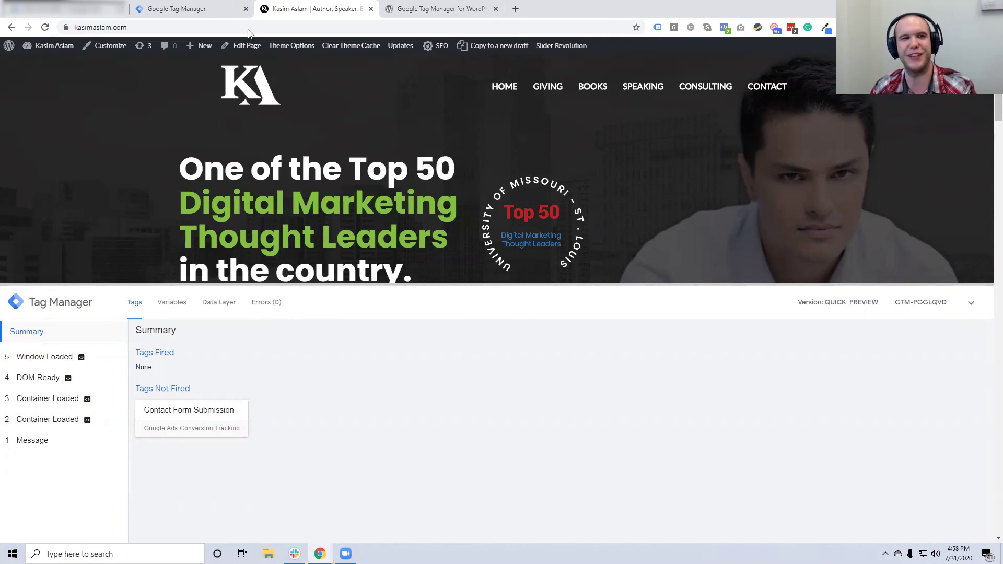
Leave Tag Manager preview mode, reload the site, and return to the Google Ads conversion setup
left_click(207, 12)
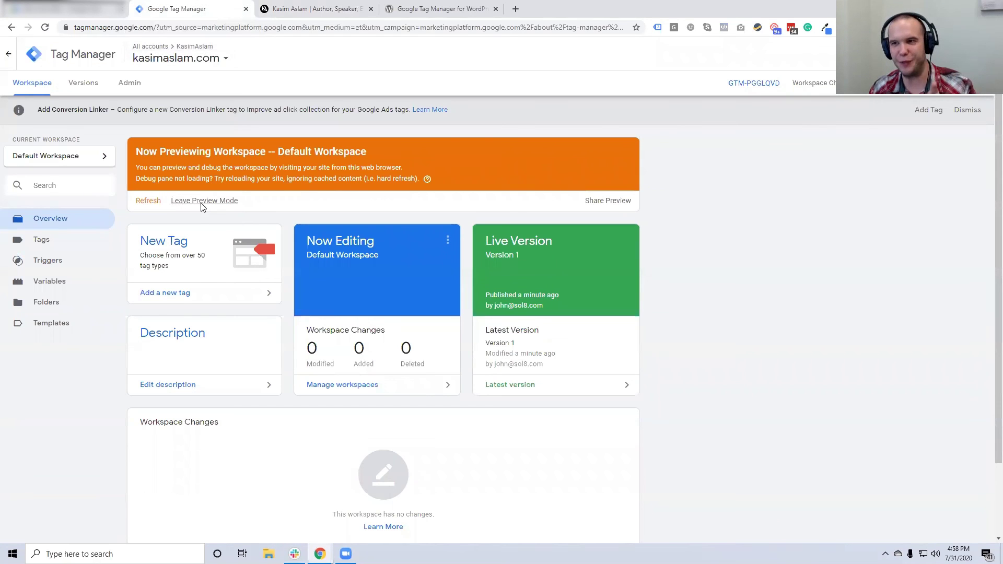
left_click(203, 202)
left_click(578, 161)
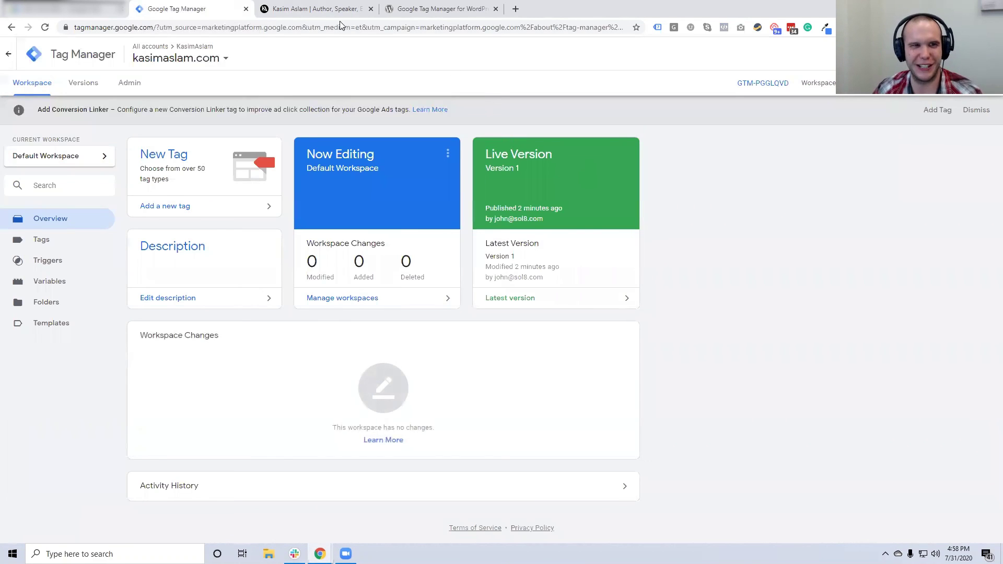
left_click(313, 9)
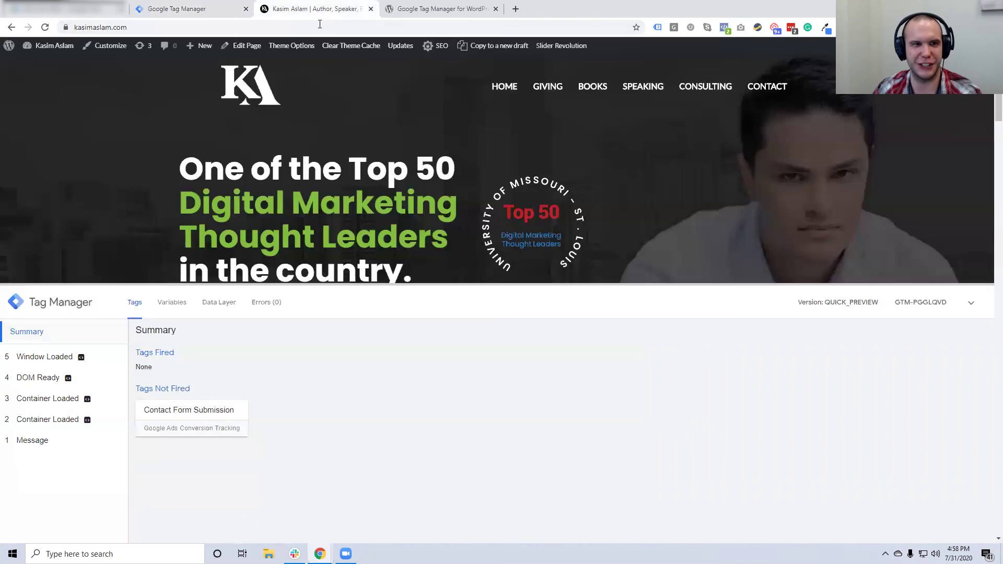
left_click(322, 29)
key("Return")
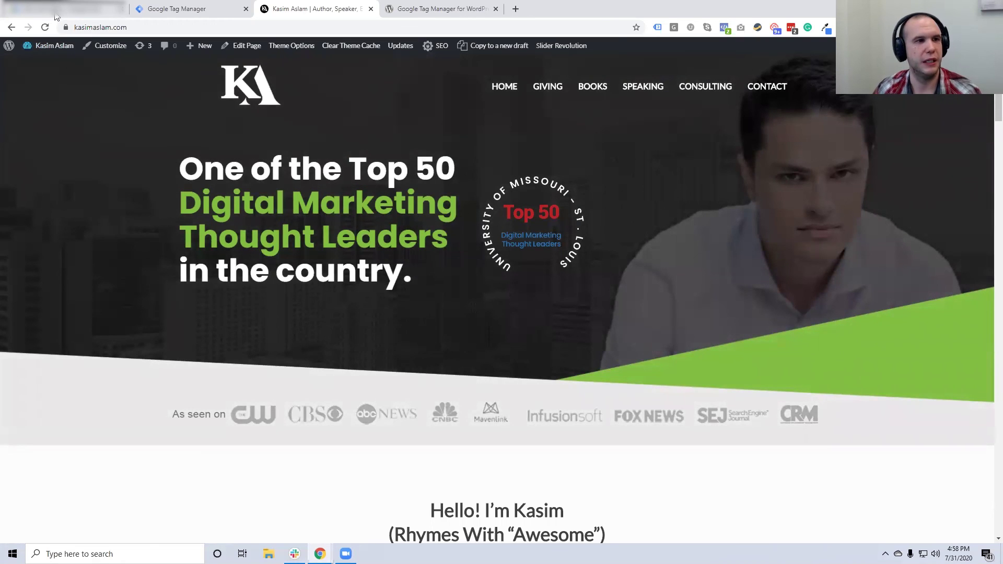
left_click(54, 11)
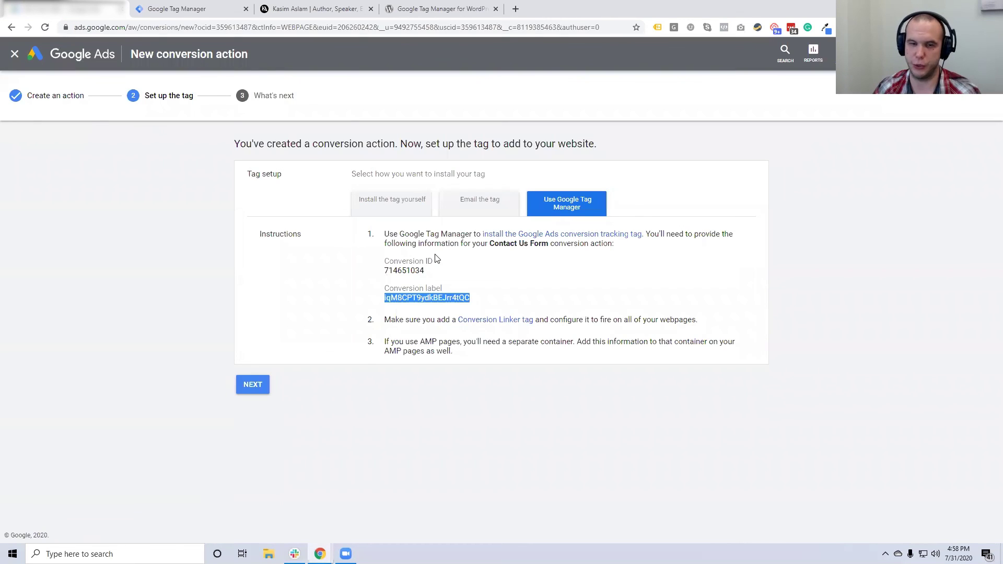
Finish the Contact Us Form conversion action setup and go to the All campaigns overview
left_click(412, 297)
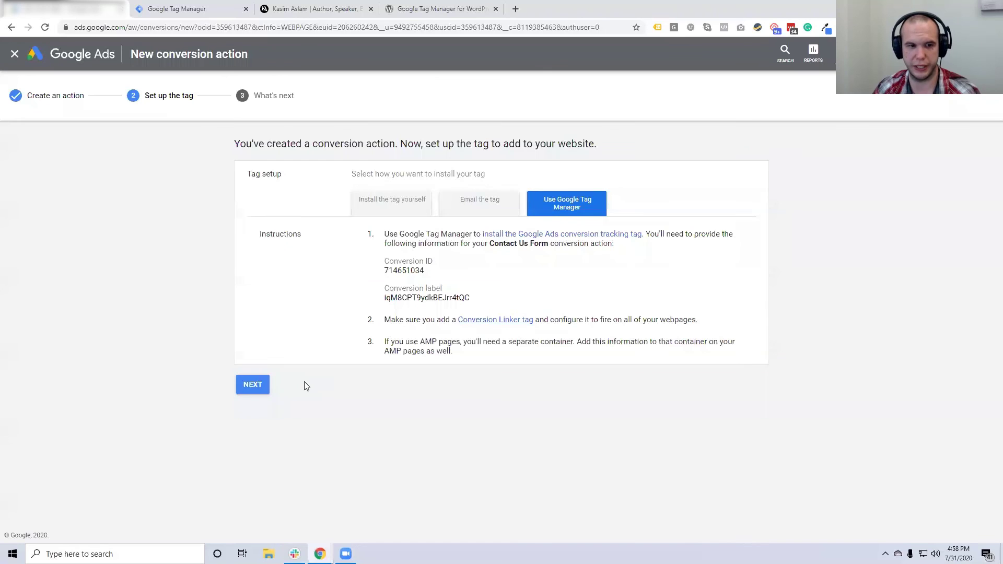
left_click(255, 385)
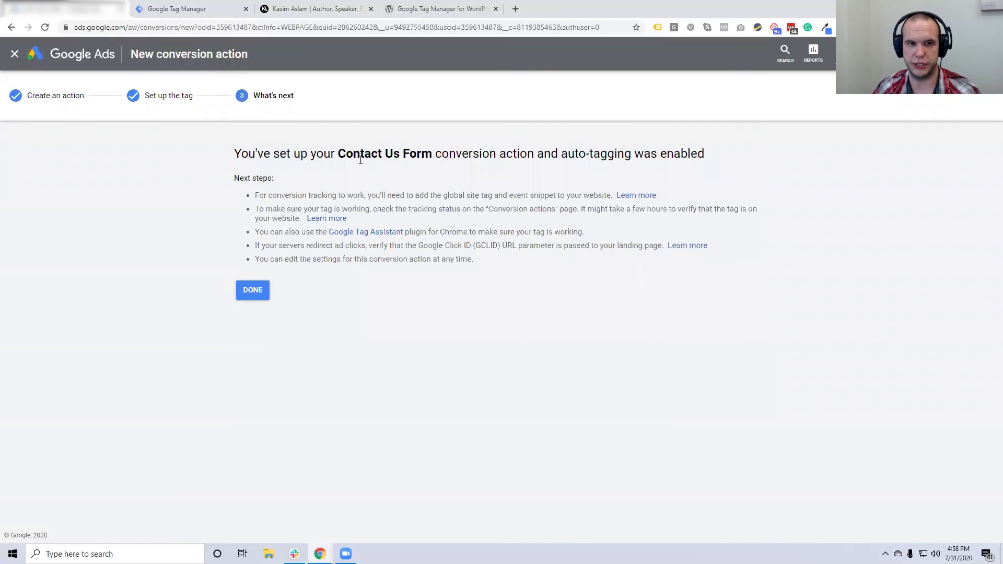
left_click(253, 290)
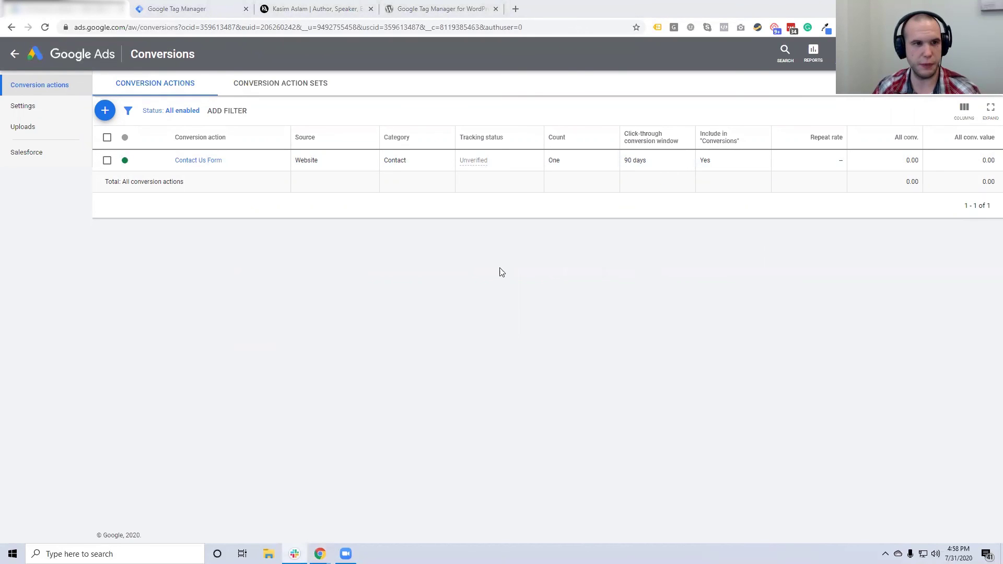
left_click(14, 54)
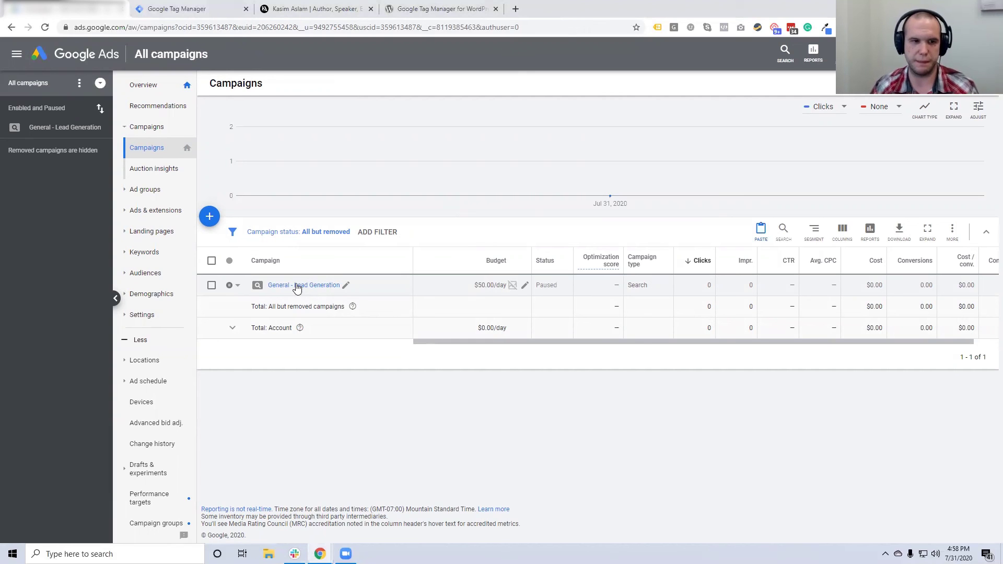
Open the General - Lead Generation campaign's search keywords
left_click(288, 286)
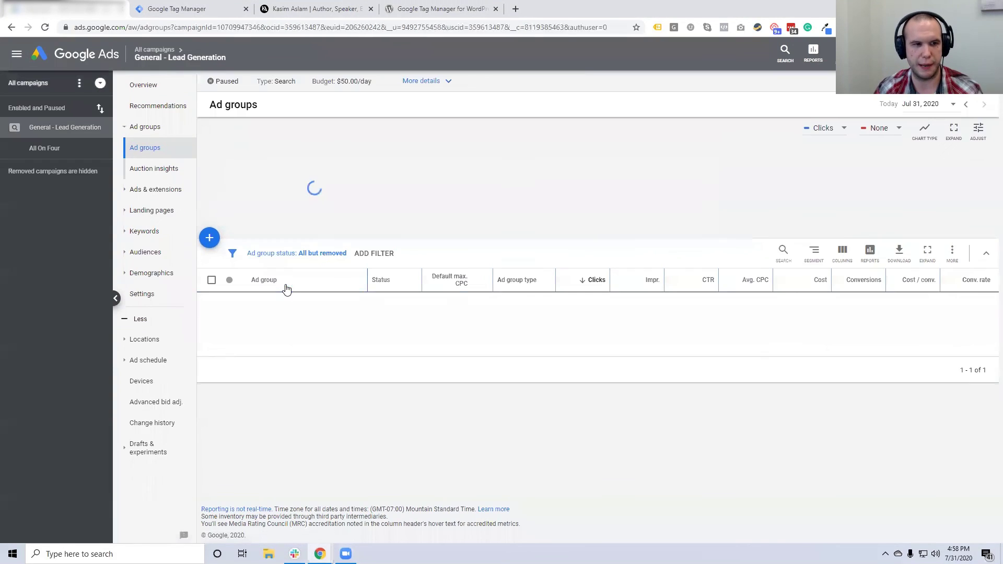
left_click(146, 259)
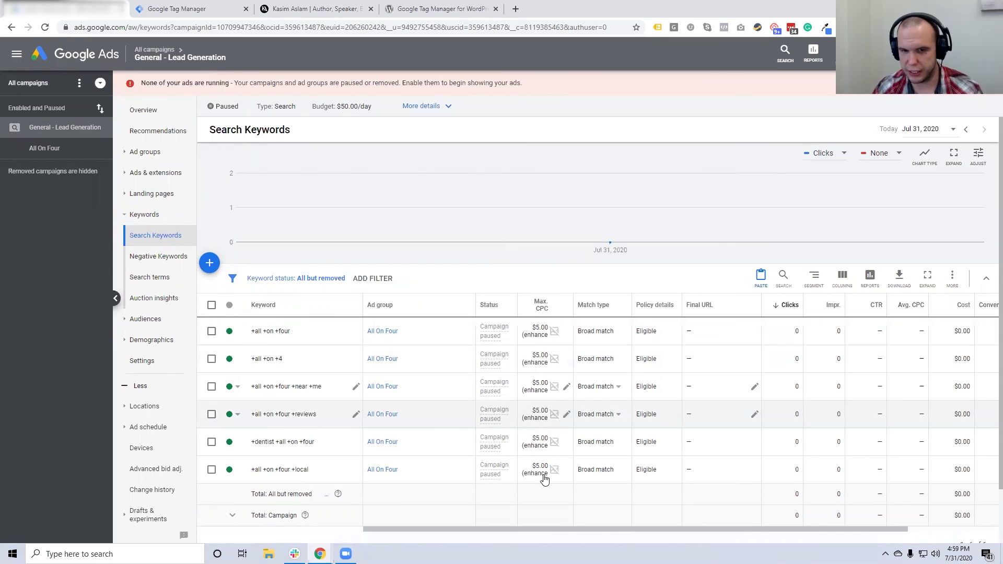
mouse_move(554, 468)
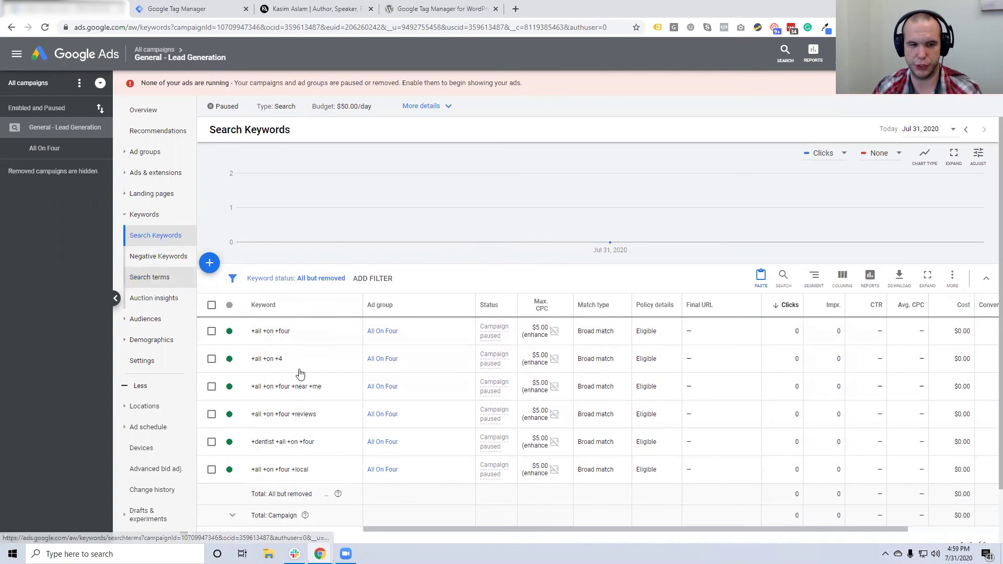
Add Est. first page, top of page and first position bid columns to the keyword table
left_click(842, 281)
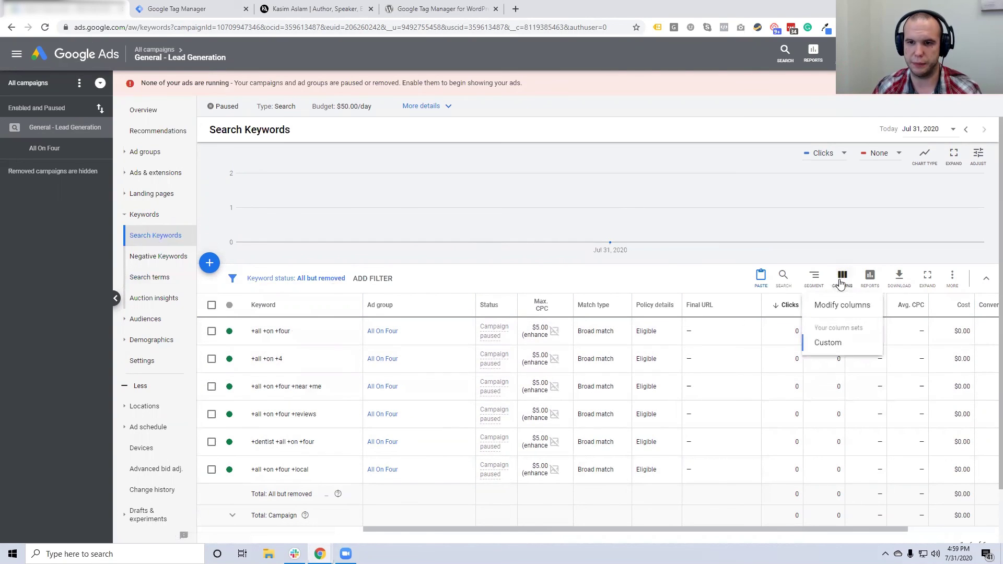
left_click(836, 305)
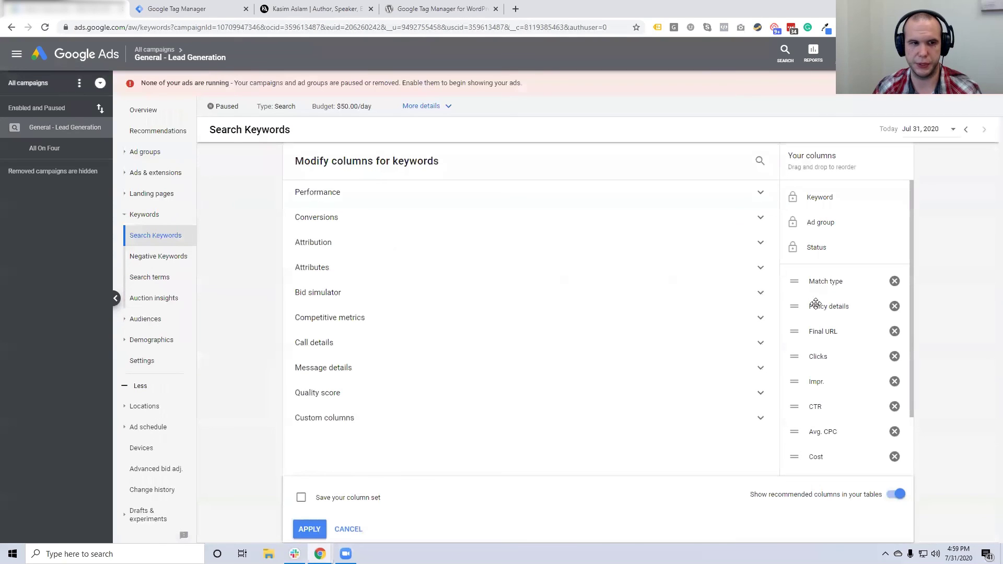
left_click(312, 269)
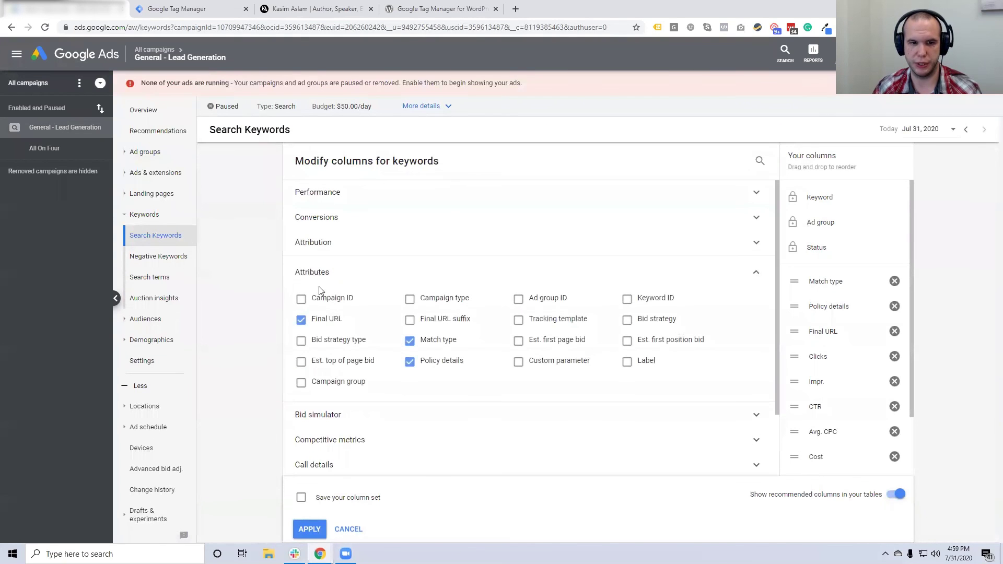
left_click(538, 345)
left_click(675, 346)
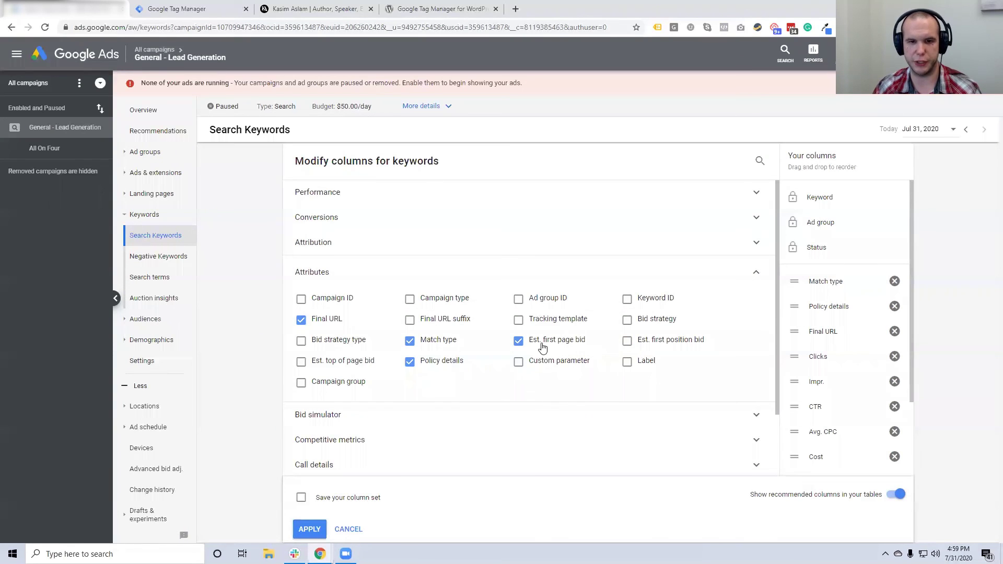
left_click(333, 366)
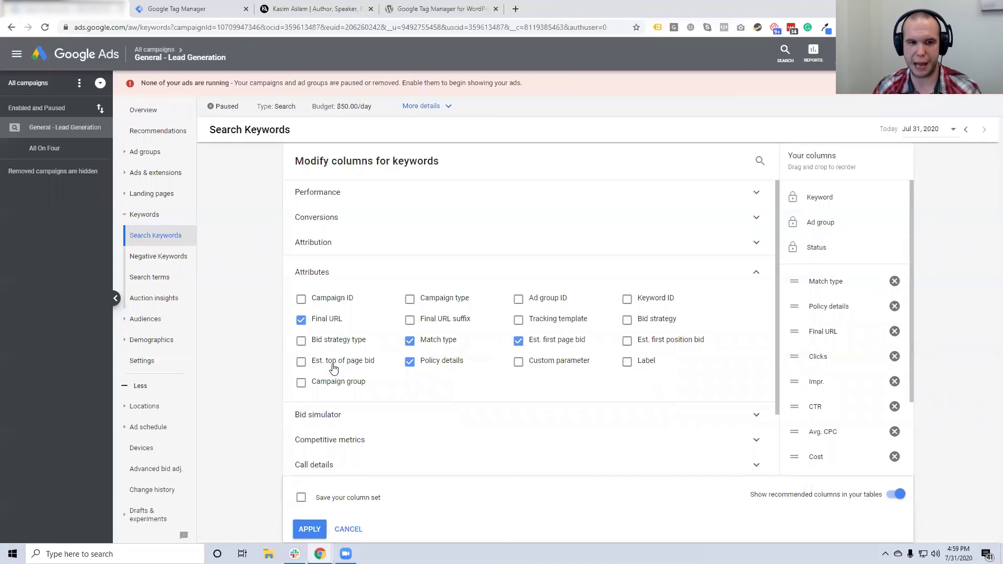
left_click(661, 342)
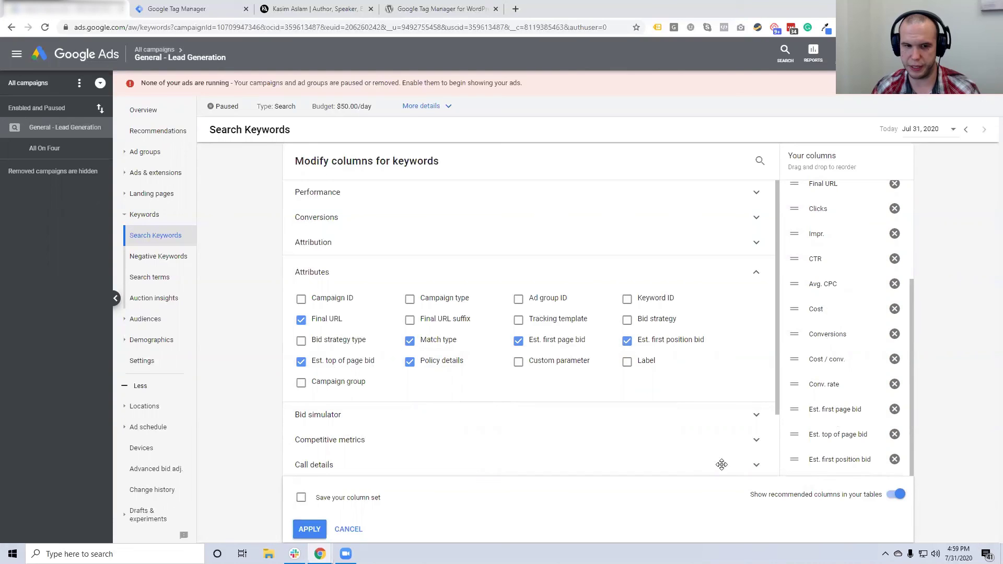
left_click(309, 529)
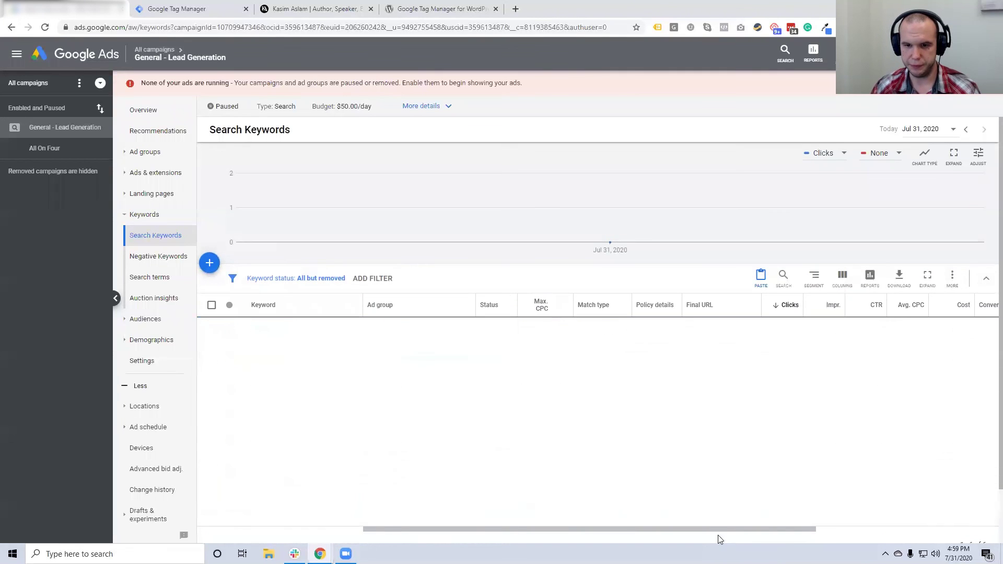
Inspect the keywords' Conversions and estimated bid values, then go back to All campaigns
left_click_drag(714, 529, 896, 530)
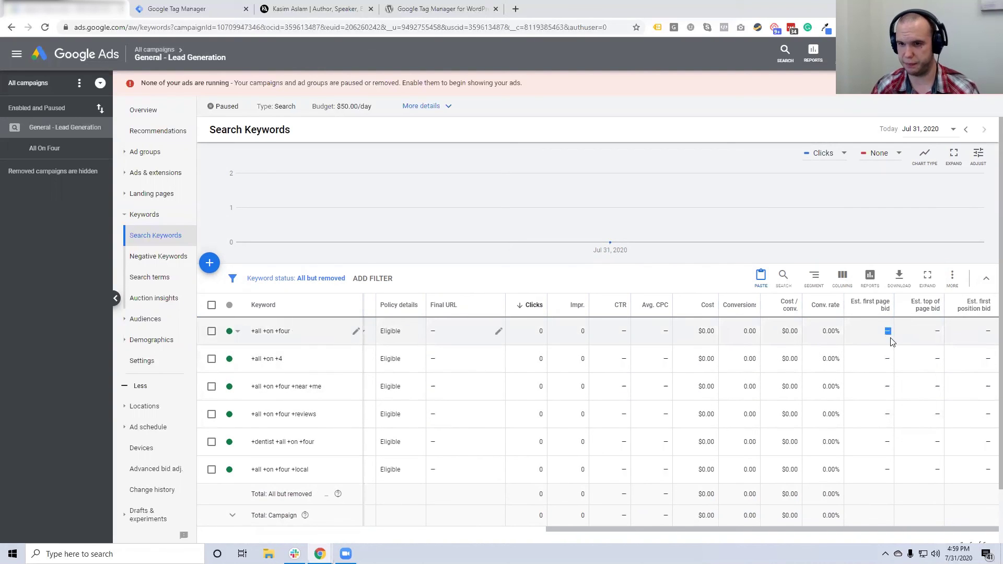
mouse_move(926, 312)
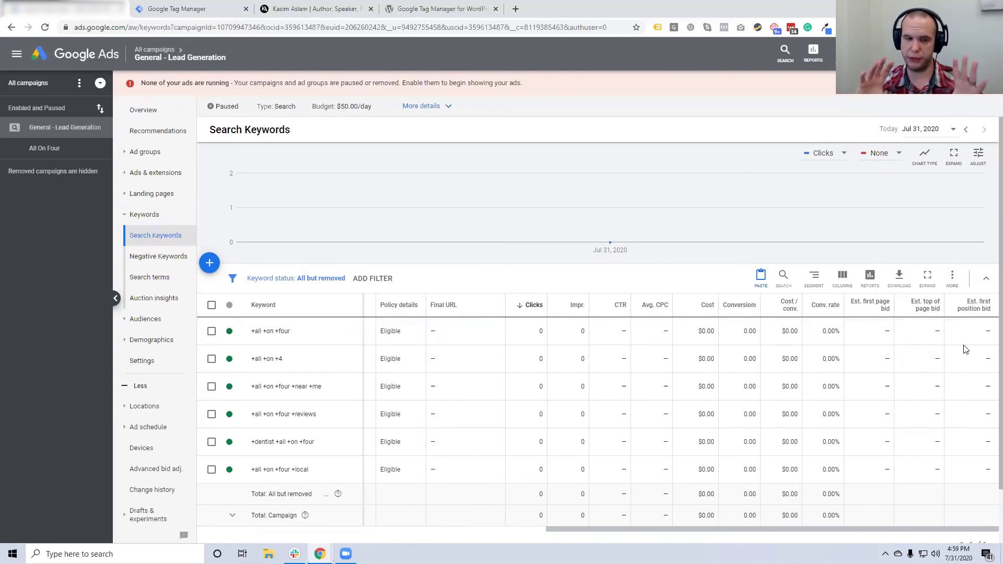
double_click(750, 331)
double_click(749, 387)
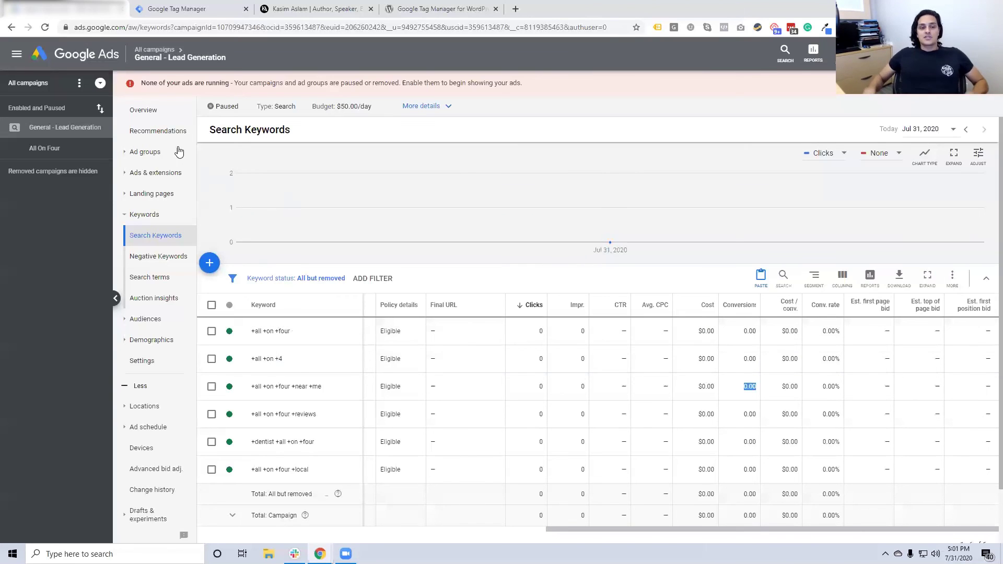
left_click(154, 50)
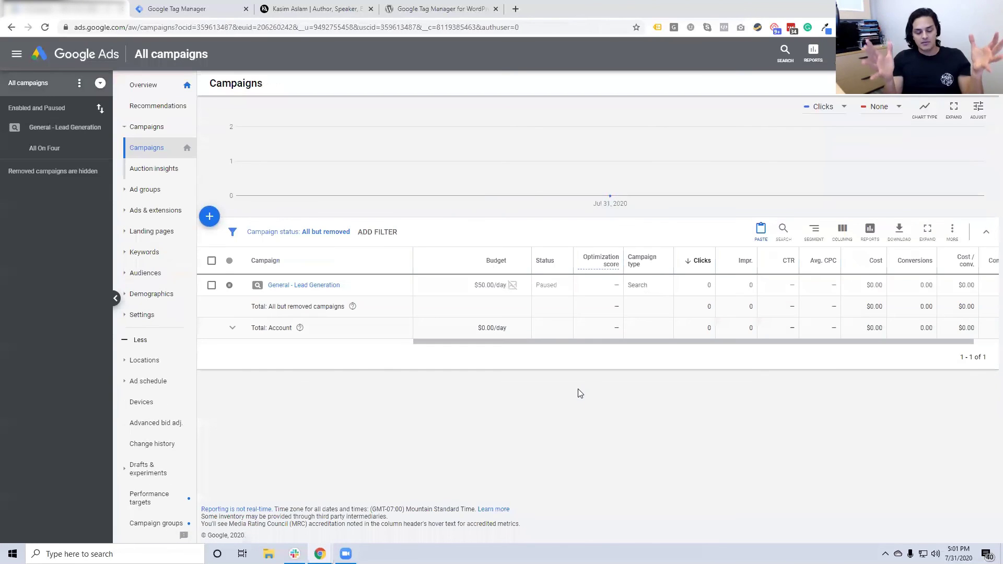